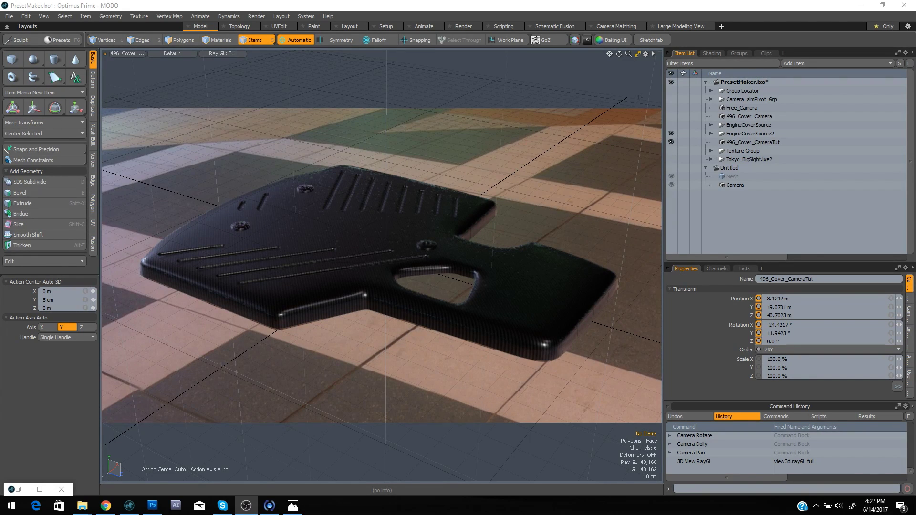
Switch to Photoshop and open the Vanishing Point filter on the Demo layer of 496_Cover.psd
{"action": "left_click", "coordinate": [152, 505]}
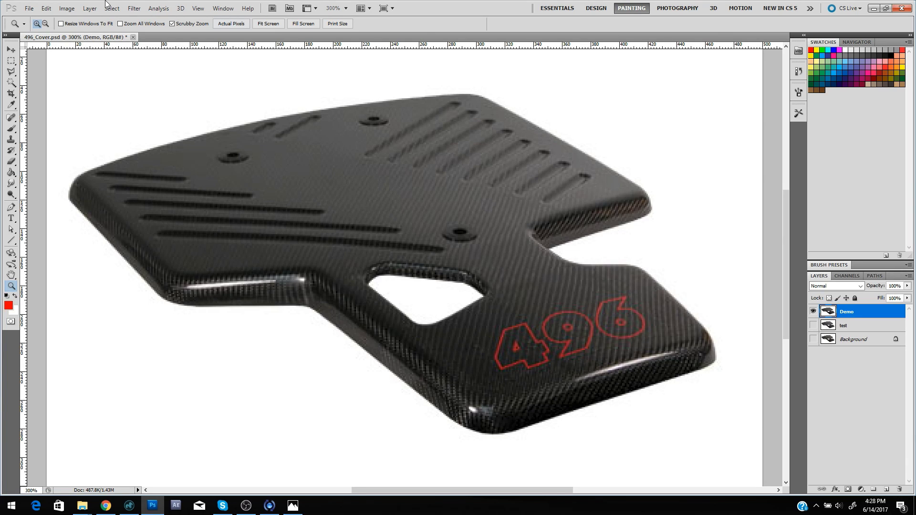
{"action": "left_click", "coordinate": [134, 8]}
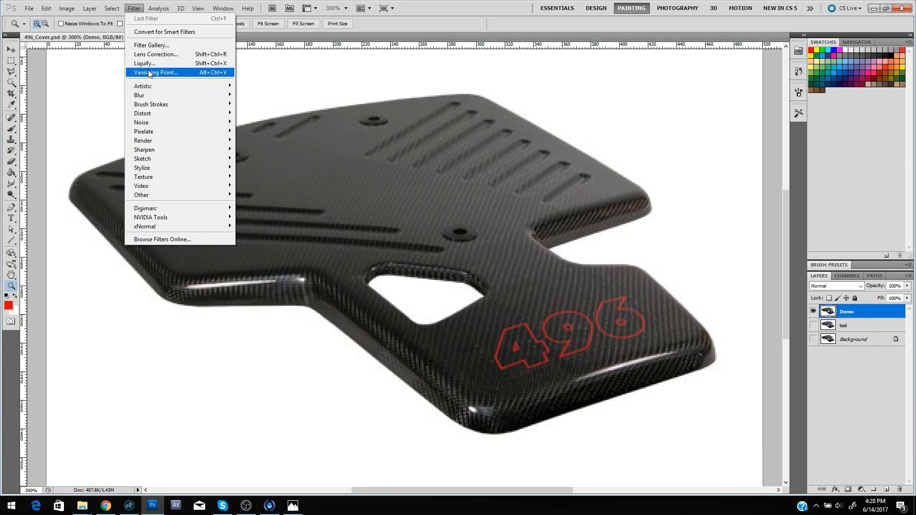
{"action": "key", "text": "Escape"}
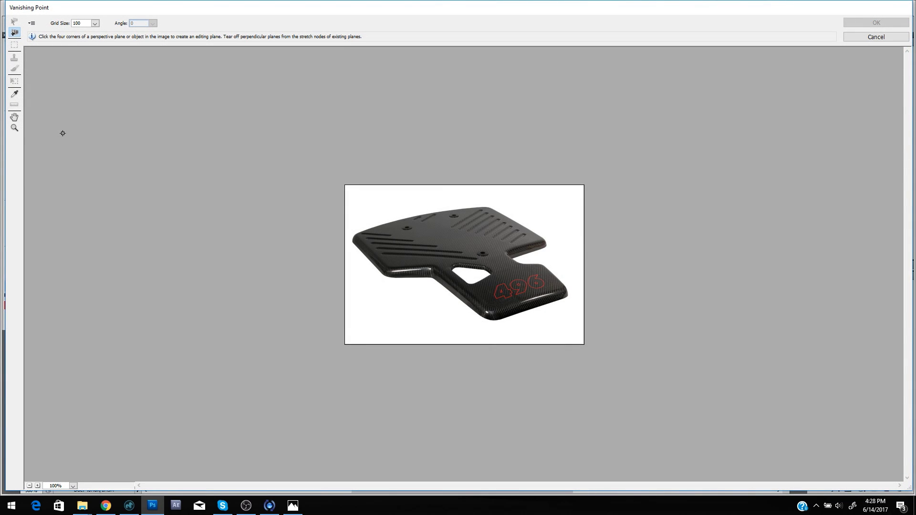
Create a four-corner perspective plane around the cover's front section, starting along its front lower edge and enclosing the 496 lettering
{"action": "left_click", "coordinate": [15, 128]}
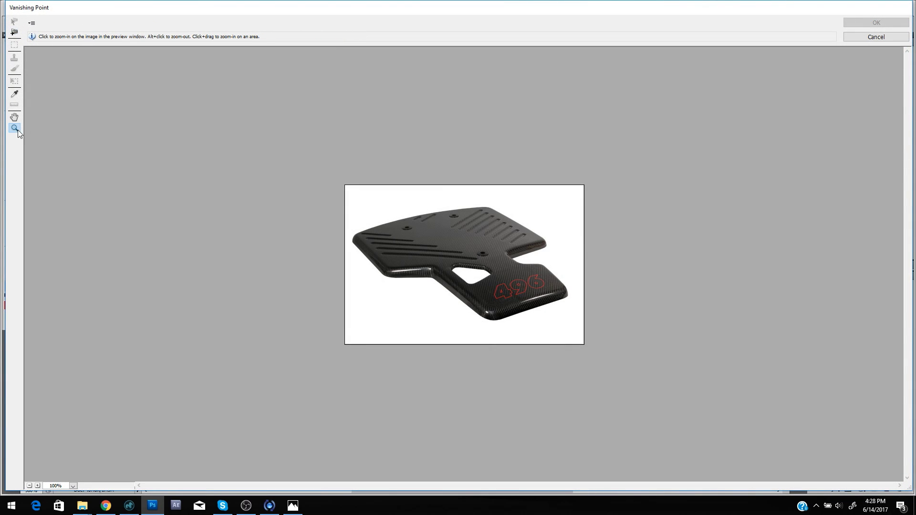
{"action": "left_click", "coordinate": [495, 270]}
{"action": "left_click", "coordinate": [524, 274]}
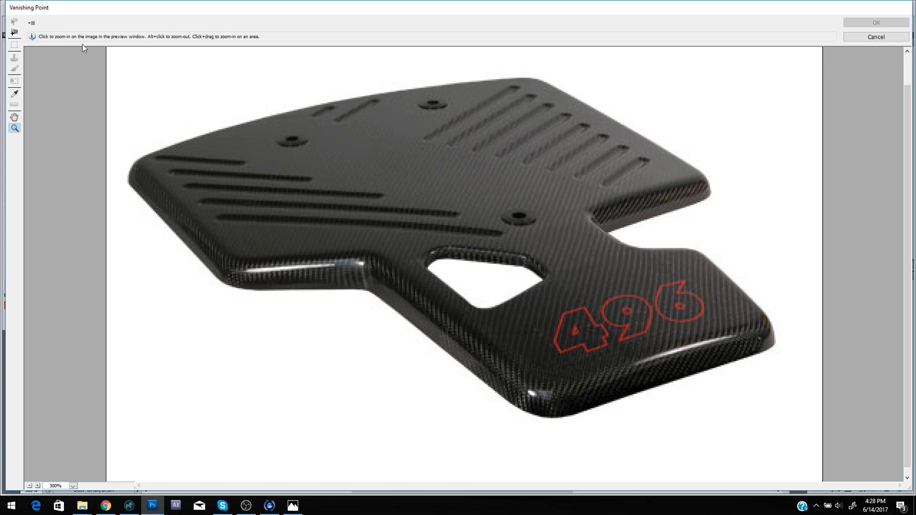
{"action": "left_click", "coordinate": [15, 32]}
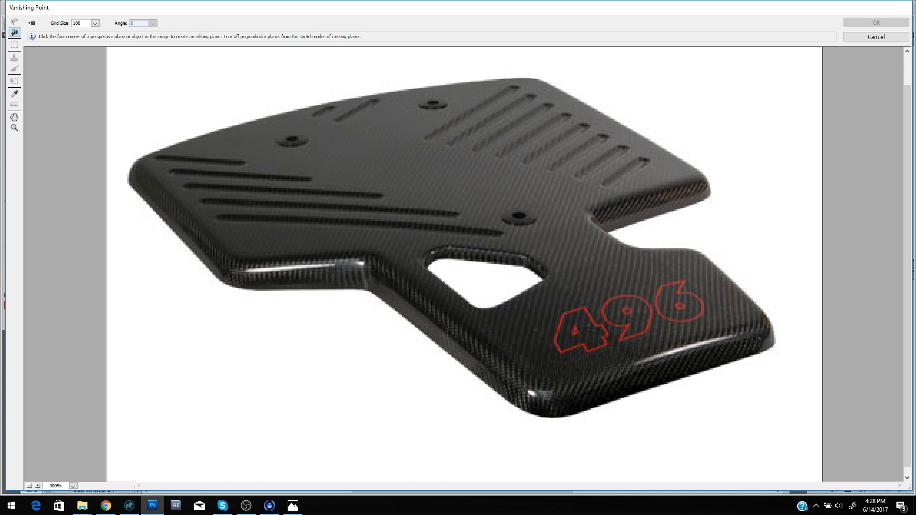
{"action": "left_click", "coordinate": [550, 422]}
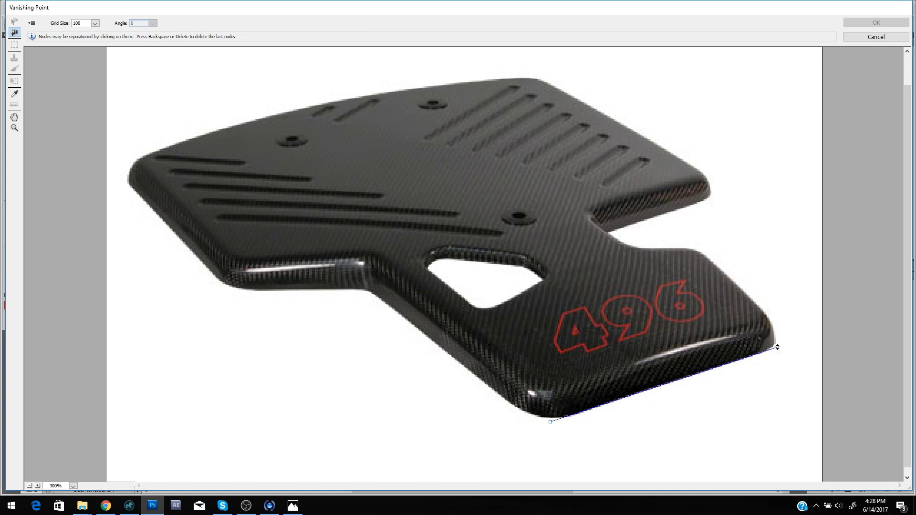
{"action": "left_click", "coordinate": [778, 347]}
{"action": "left_click", "coordinate": [640, 248]}
{"action": "left_click", "coordinate": [420, 327]}
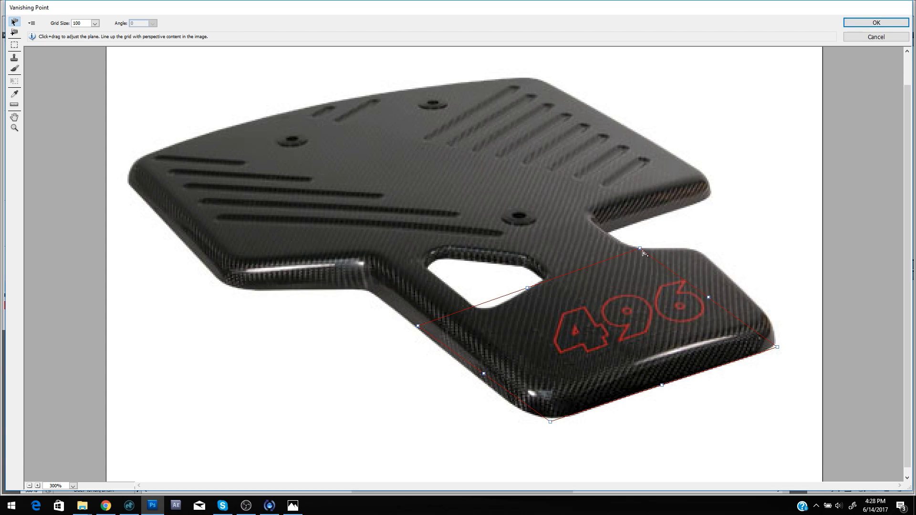
Adjust the plane's corners to the cover's perspective and narrow it to a thin strip running through the 496 lettering
{"action": "left_click_drag", "start_coordinate": [642, 251], "coordinate": [675, 261]}
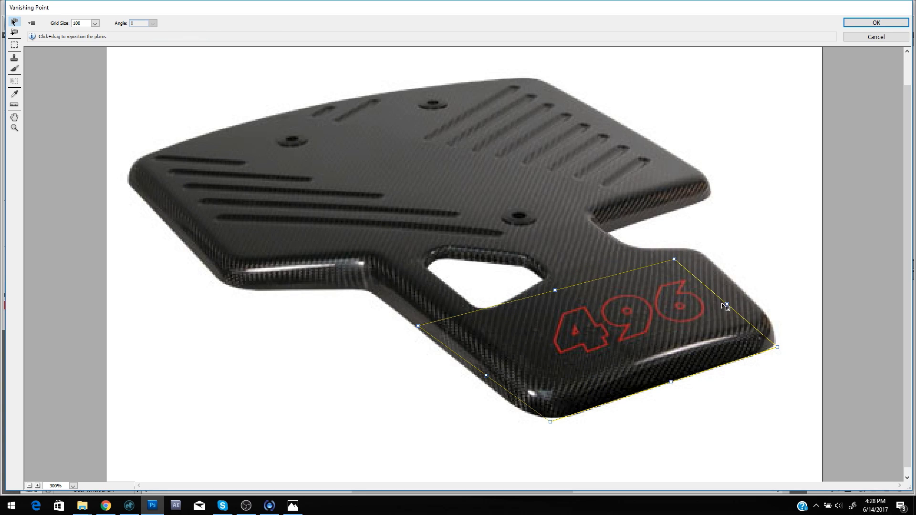
{"action": "left_click_drag", "start_coordinate": [725, 304], "coordinate": [615, 336]}
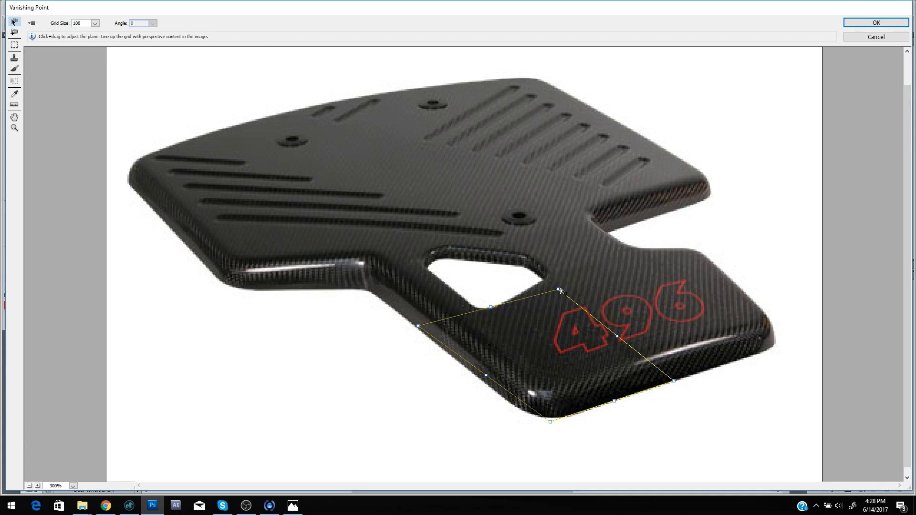
{"action": "left_click_drag", "start_coordinate": [557, 291], "coordinate": [572, 282]}
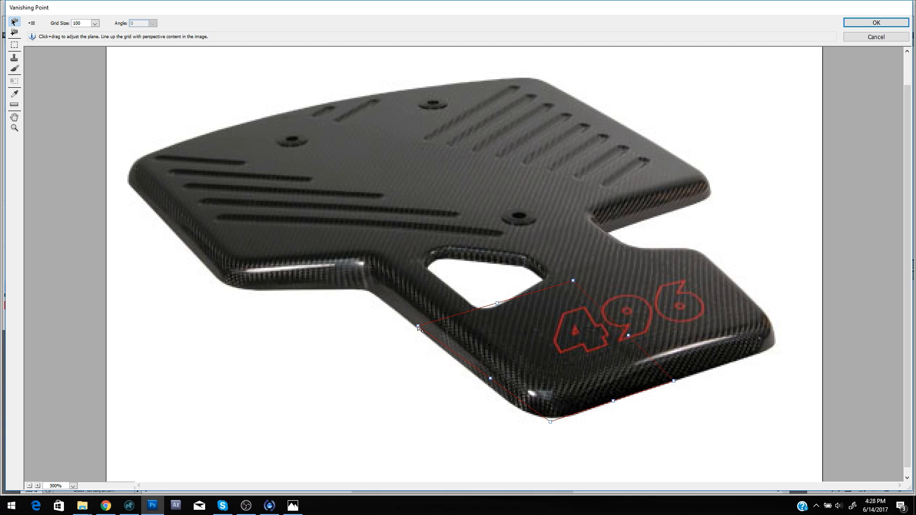
{"action": "left_click_drag", "start_coordinate": [419, 327], "coordinate": [566, 285]}
{"action": "left_click_drag", "start_coordinate": [551, 422], "coordinate": [668, 384]}
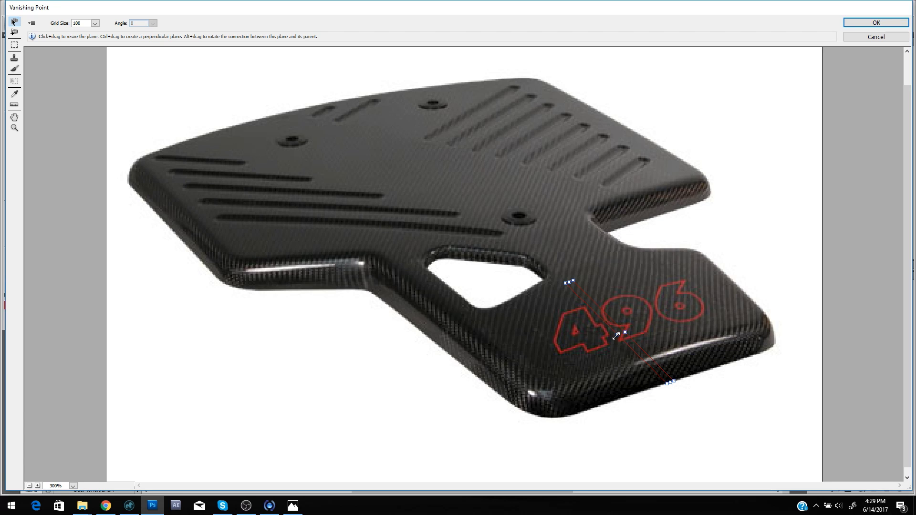
Stretch the strip past the cover's left side and back across the upper surface to its left corner
{"action": "left_click_drag", "start_coordinate": [616, 336], "coordinate": [422, 334]}
{"action": "left_click_drag", "start_coordinate": [479, 380], "coordinate": [332, 343]}
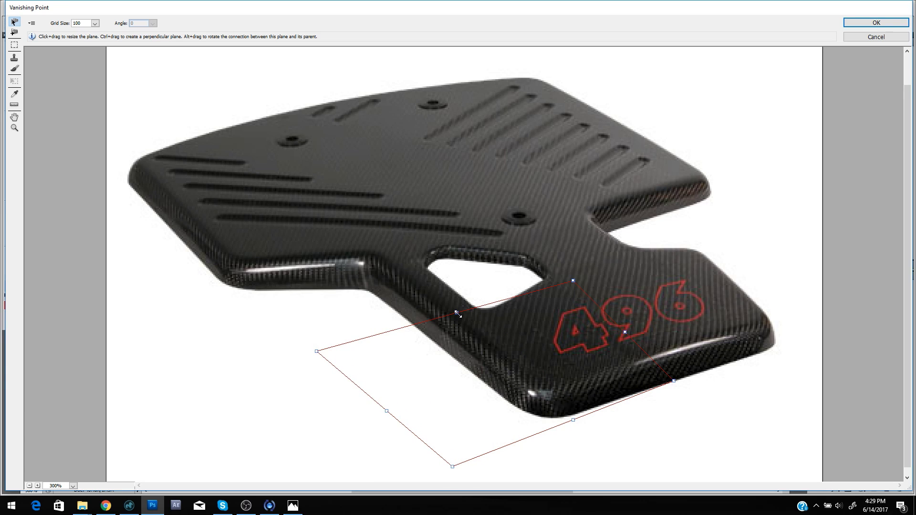
{"action": "left_click_drag", "start_coordinate": [457, 313], "coordinate": [292, 175]}
{"action": "left_click_drag", "start_coordinate": [306, 341], "coordinate": [299, 349]}
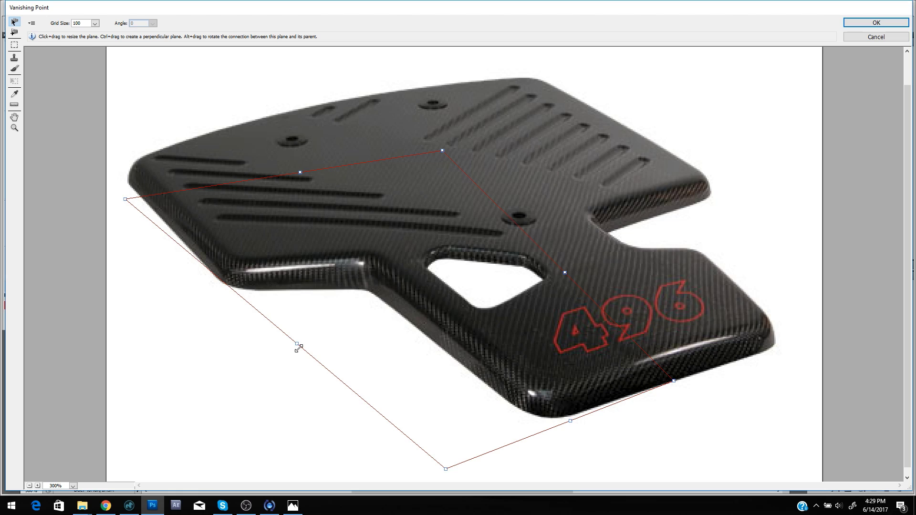
Refine the plane's back edge and corners so its left edge follows the cover's left lower edge with a valid grid
{"action": "left_click_drag", "start_coordinate": [299, 164], "coordinate": [281, 146]}
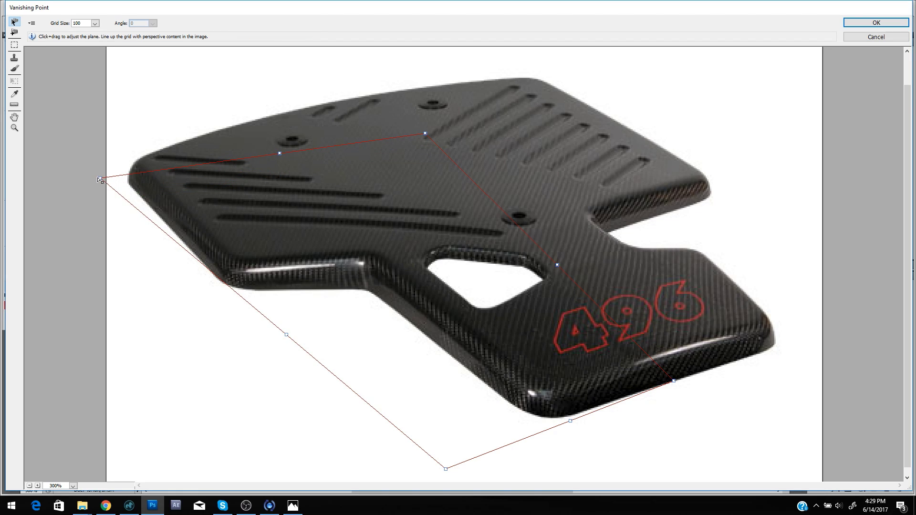
{"action": "left_click_drag", "start_coordinate": [101, 179], "coordinate": [126, 179]}
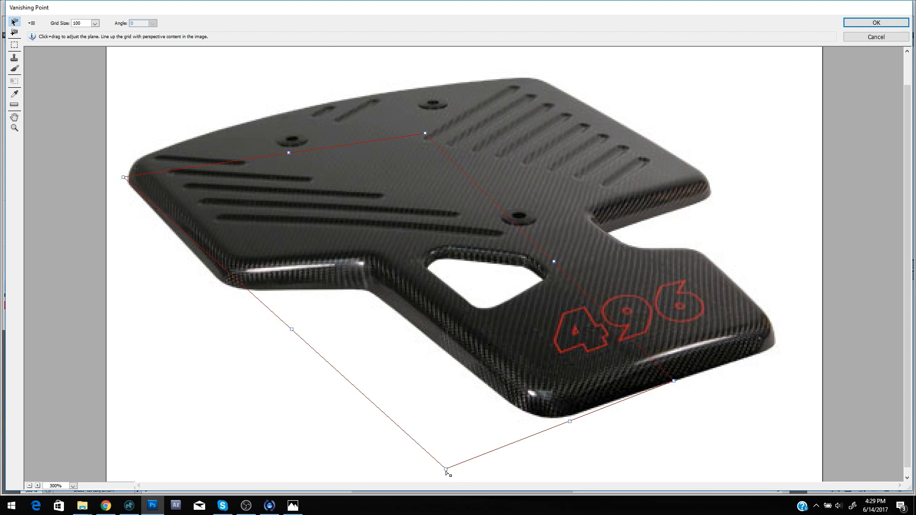
{"action": "left_click_drag", "start_coordinate": [447, 471], "coordinate": [403, 474]}
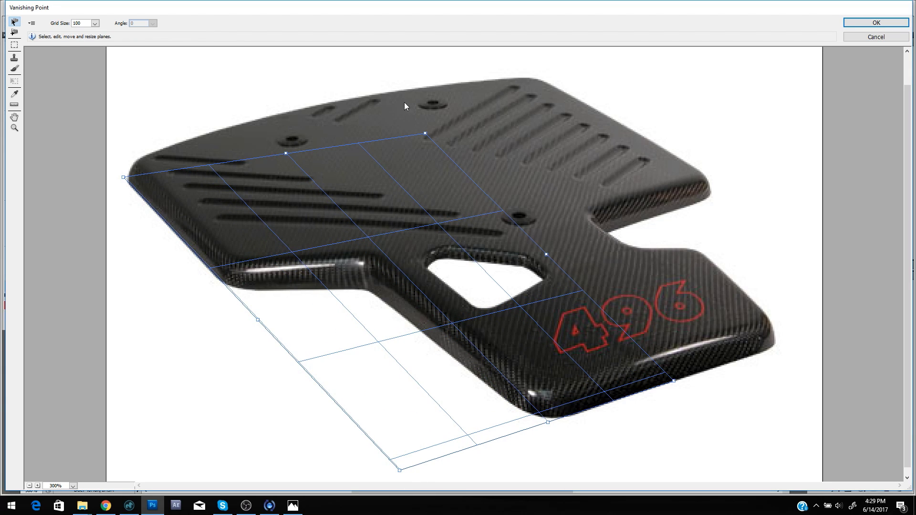
{"action": "left_click_drag", "start_coordinate": [427, 135], "coordinate": [404, 132]}
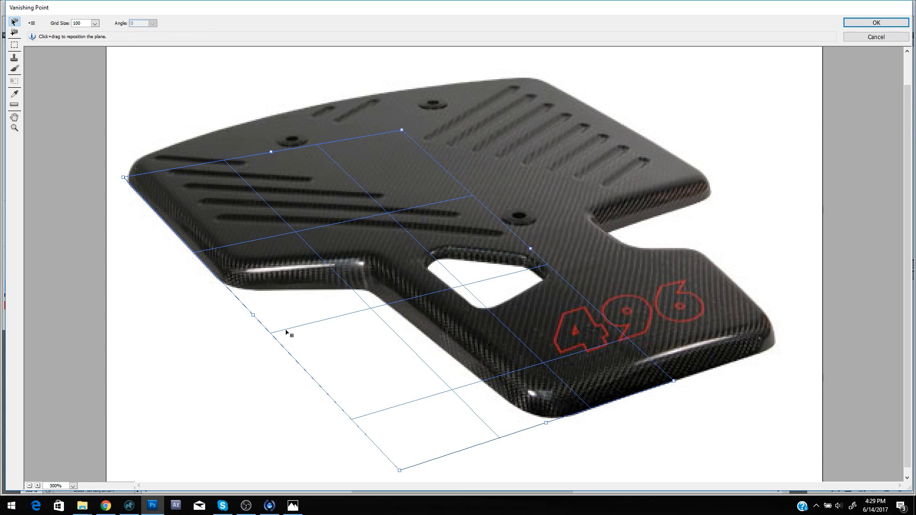
{"action": "mouse_move", "coordinate": [253, 315]}
{"action": "left_mouse_down"}
{"action": "mouse_move", "coordinate": [498, 282]}
{"action": "mouse_move", "coordinate": [546, 264]}
{"action": "mouse_move", "coordinate": [317, 297]}
{"action": "mouse_move", "coordinate": [253, 321]}
{"action": "mouse_move", "coordinate": [265, 328]}
{"action": "left_mouse_up"}
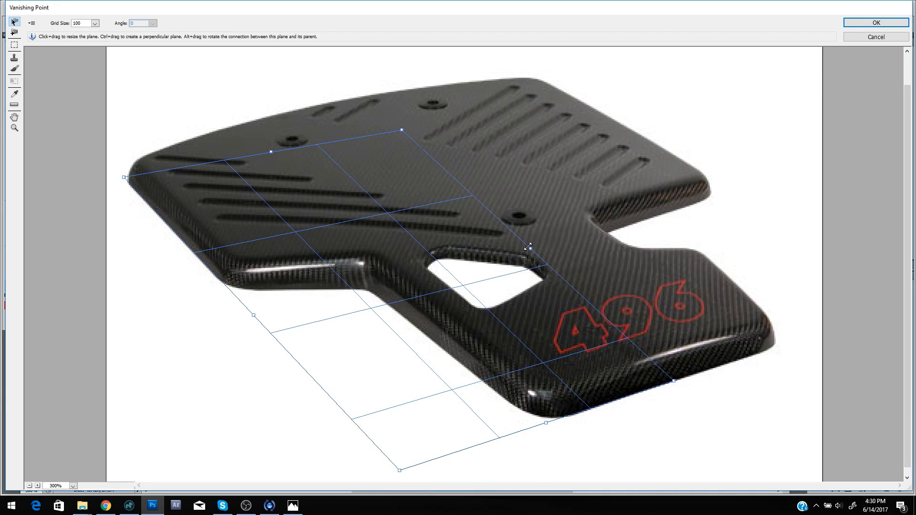
Extend the plane across the cover's right side and align its right edge and back corner with the cover's right edge
{"action": "left_click_drag", "start_coordinate": [530, 248], "coordinate": [728, 190]}
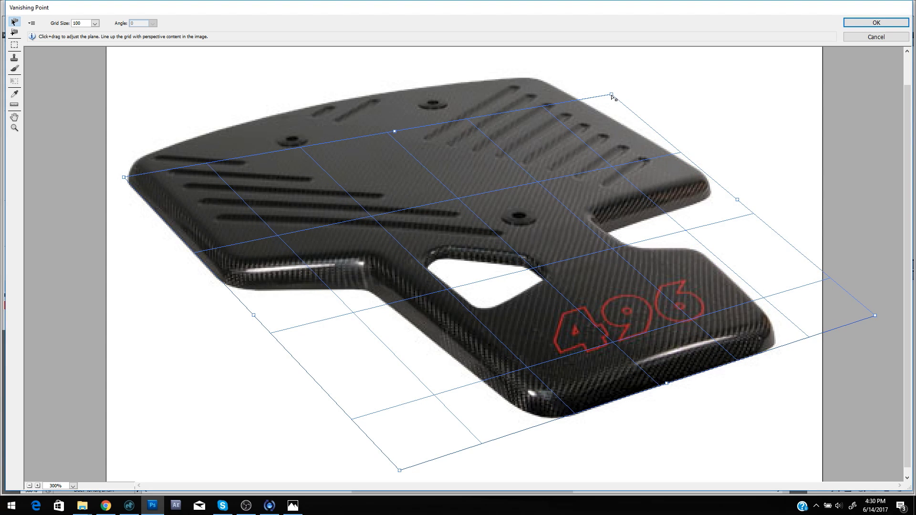
{"action": "left_click_drag", "start_coordinate": [612, 95], "coordinate": [546, 111]}
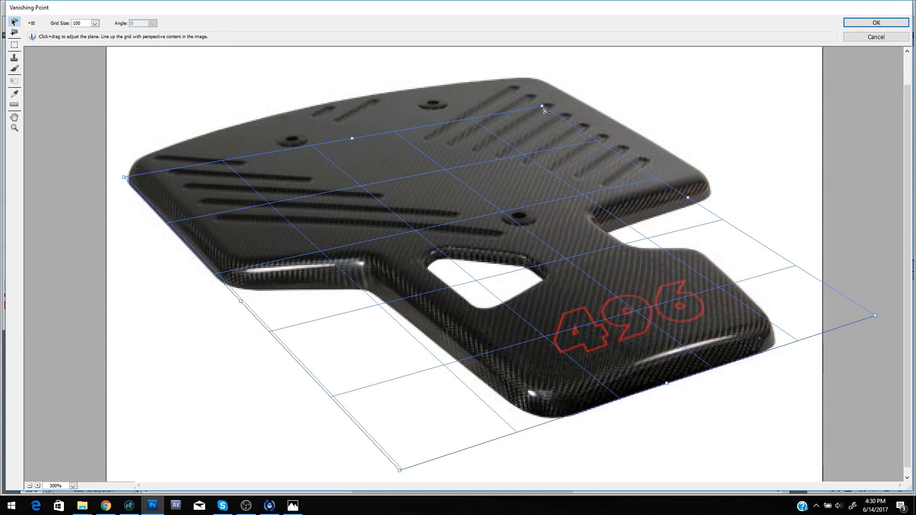
{"action": "left_click_drag", "start_coordinate": [687, 197], "coordinate": [699, 187]}
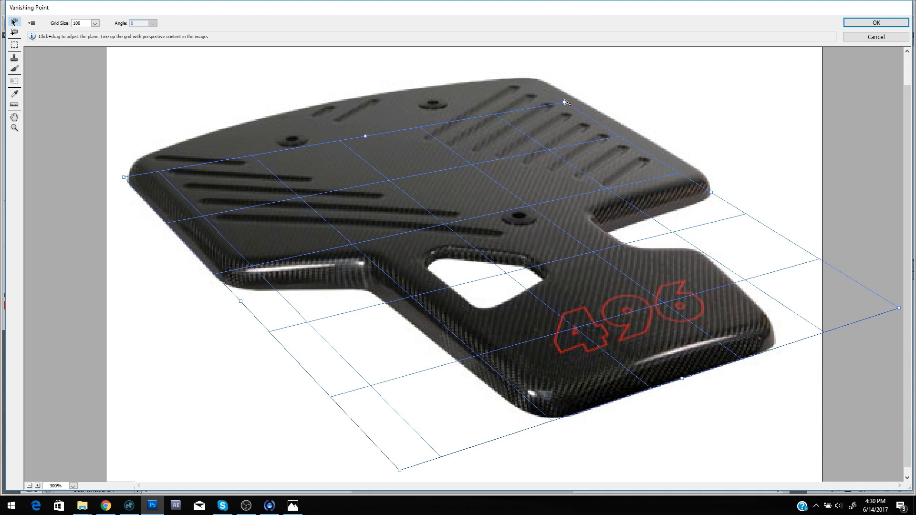
{"action": "left_click_drag", "start_coordinate": [565, 104], "coordinate": [560, 99]}
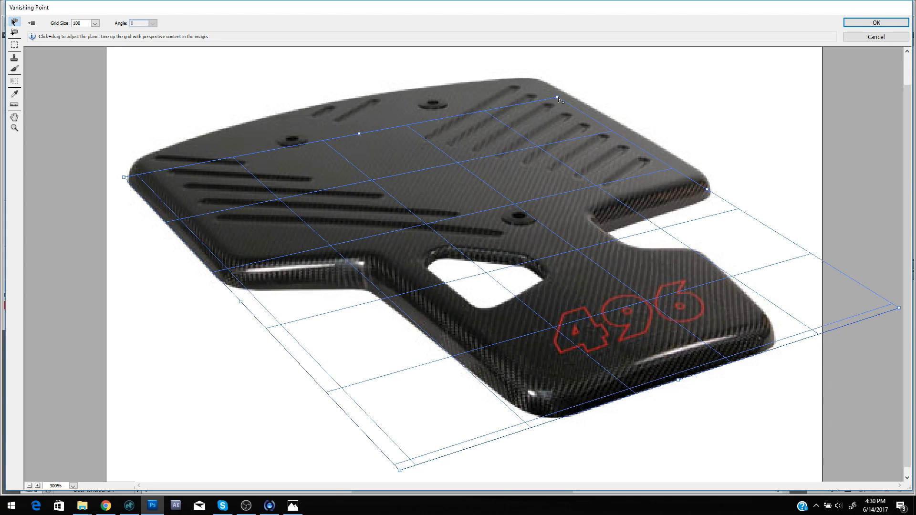
{"action": "left_click_drag", "start_coordinate": [704, 194], "coordinate": [753, 218]}
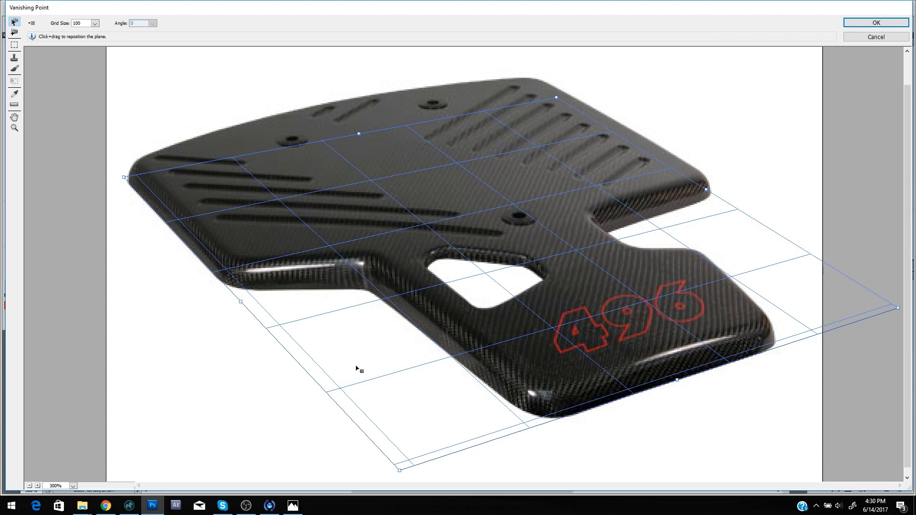
Pull a perpendicular plane upward from the main plane's left edge to the cover's thickness, about 0.25 high
{"action": "left_click", "coordinate": [294, 361]}
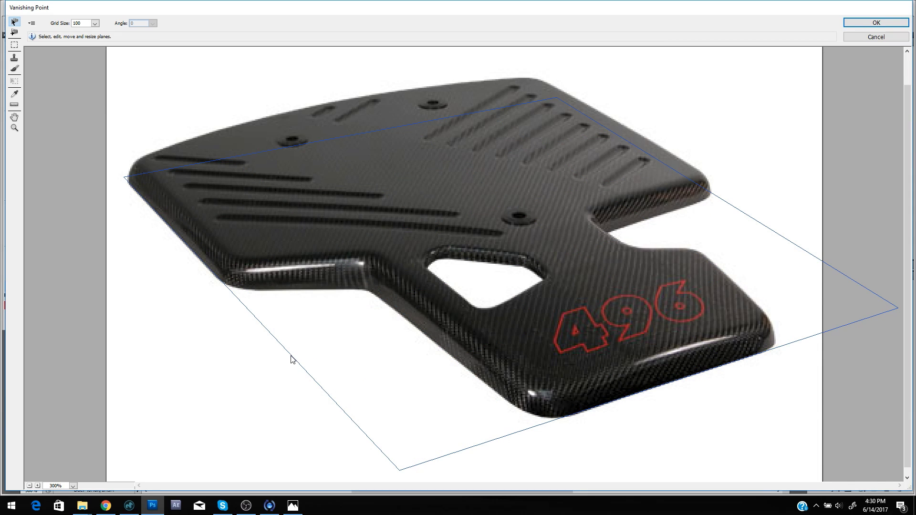
{"action": "left_click", "coordinate": [295, 361]}
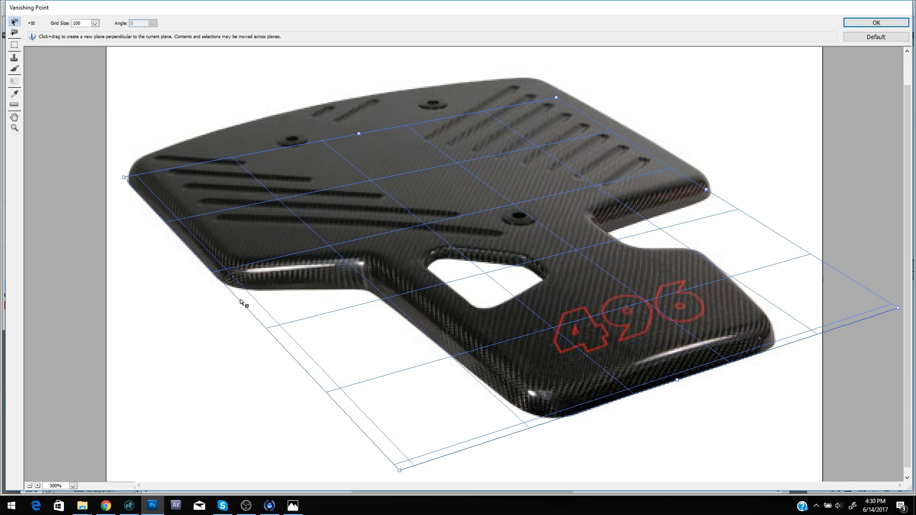
{"action": "left_click_drag", "start_coordinate": [241, 304], "coordinate": [238, 282], "text": "ctrl"}
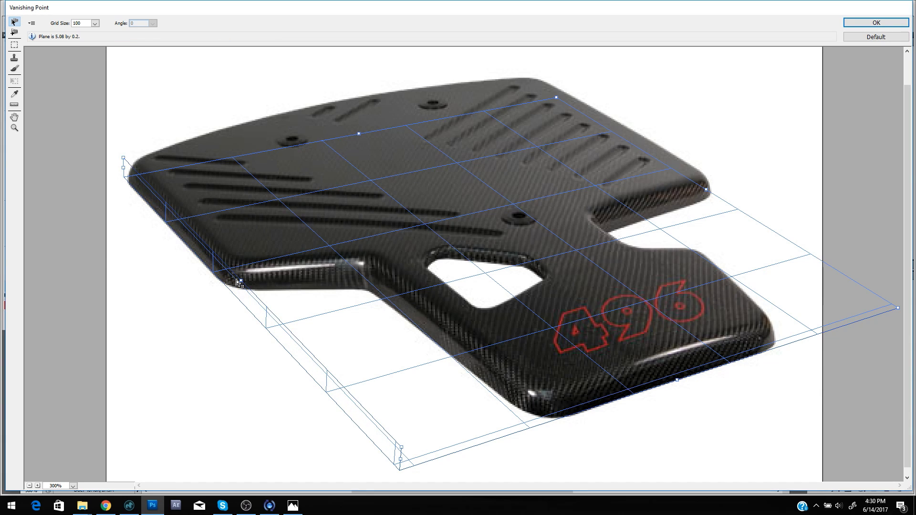
{"action": "left_click_drag", "start_coordinate": [237, 279], "coordinate": [237, 274], "text": "ctrl"}
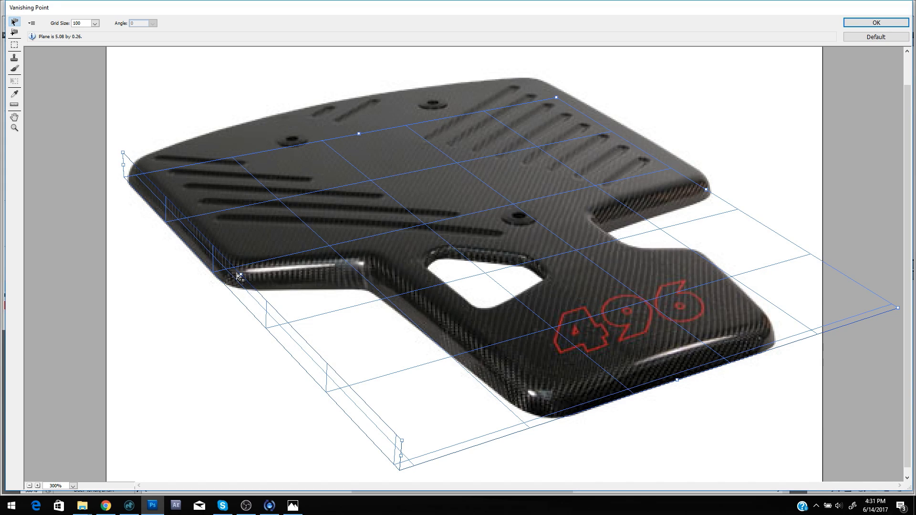
{"action": "left_click_drag", "start_coordinate": [239, 277], "coordinate": [237, 279]}
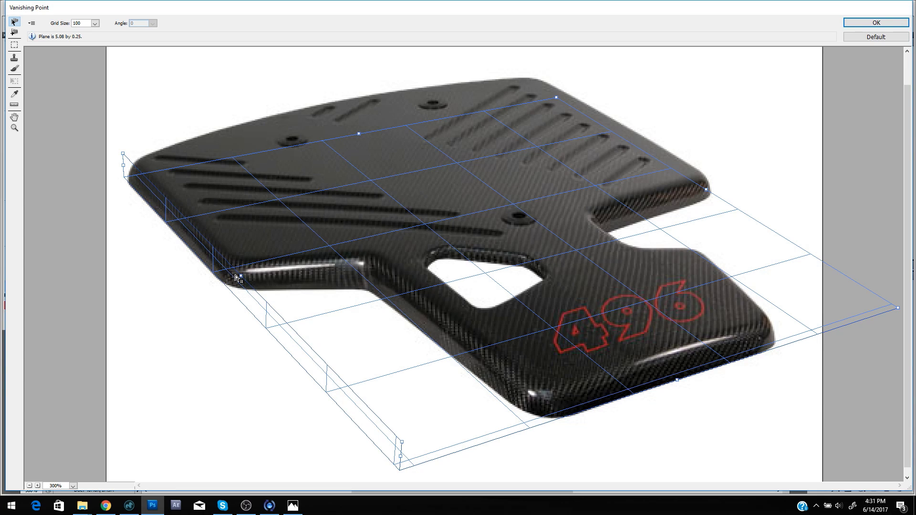
{"action": "left_click", "coordinate": [238, 298]}
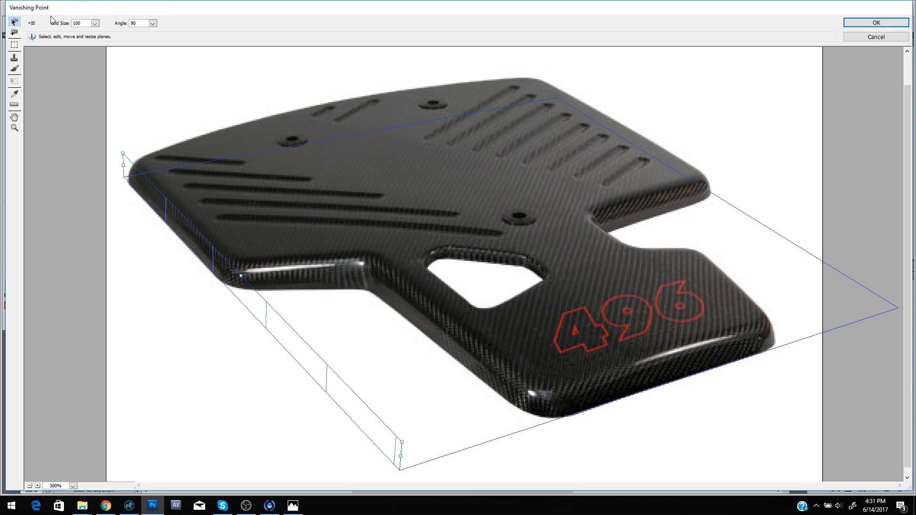
Render the perspective grids to Photoshop, apply the Vanishing Point filter and save the document
{"action": "left_click", "coordinate": [32, 23]}
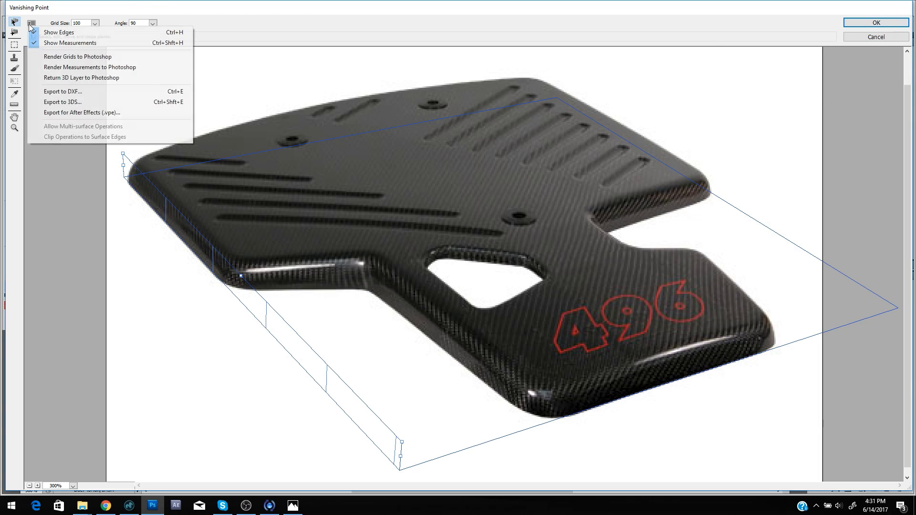
{"action": "left_click", "coordinate": [79, 57]}
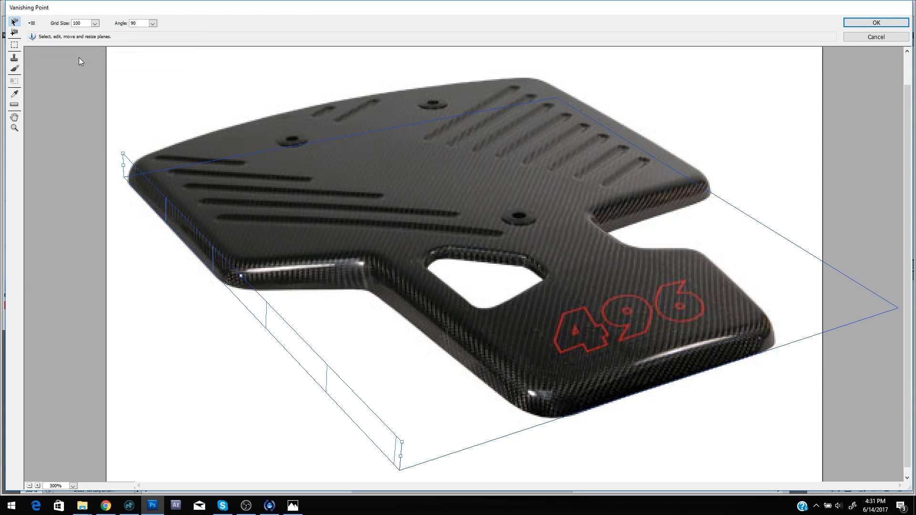
{"action": "left_click", "coordinate": [880, 24]}
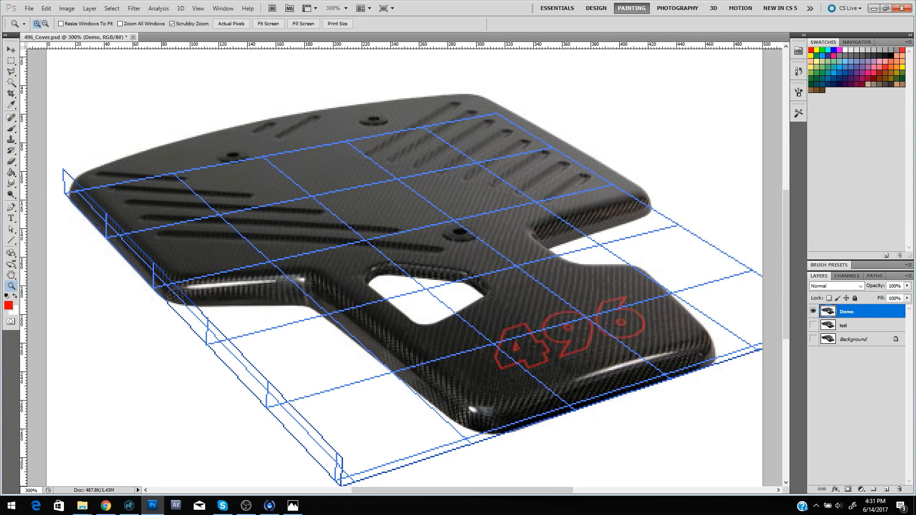
{"action": "left_click", "coordinate": [29, 9]}
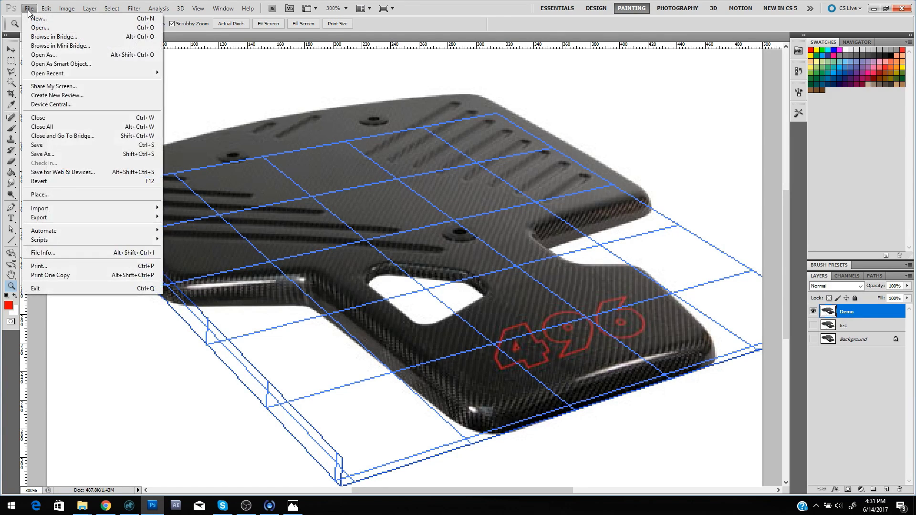
{"action": "left_click", "coordinate": [50, 145]}
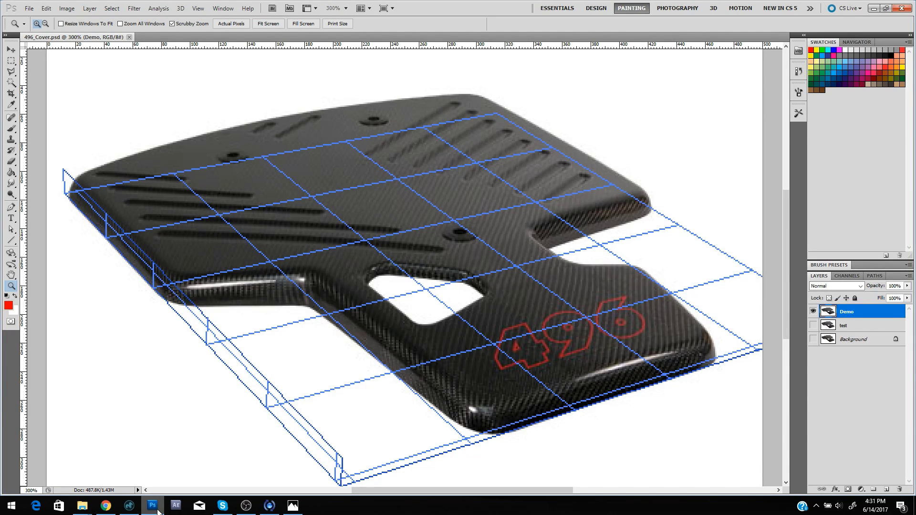
Switch to MODO and reload the changed 496_Cover.psd image
{"action": "left_click", "coordinate": [128, 505]}
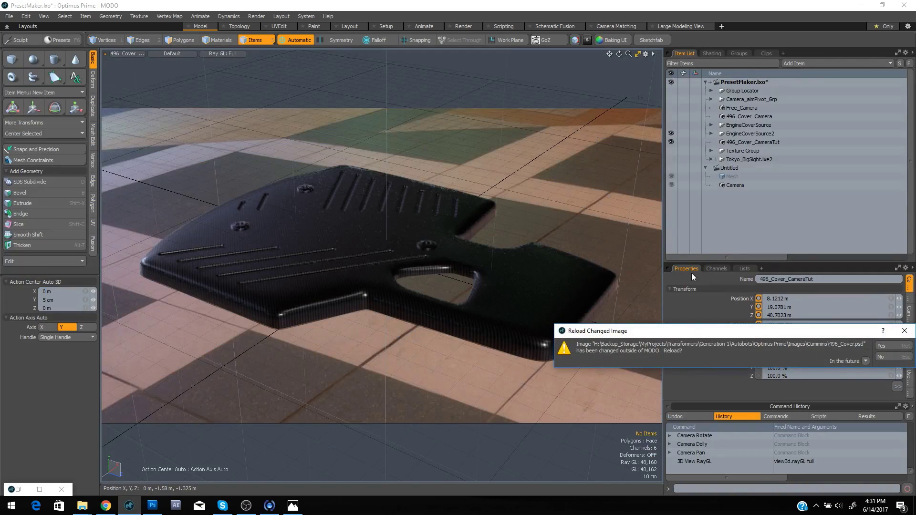
{"action": "left_click", "coordinate": [900, 347]}
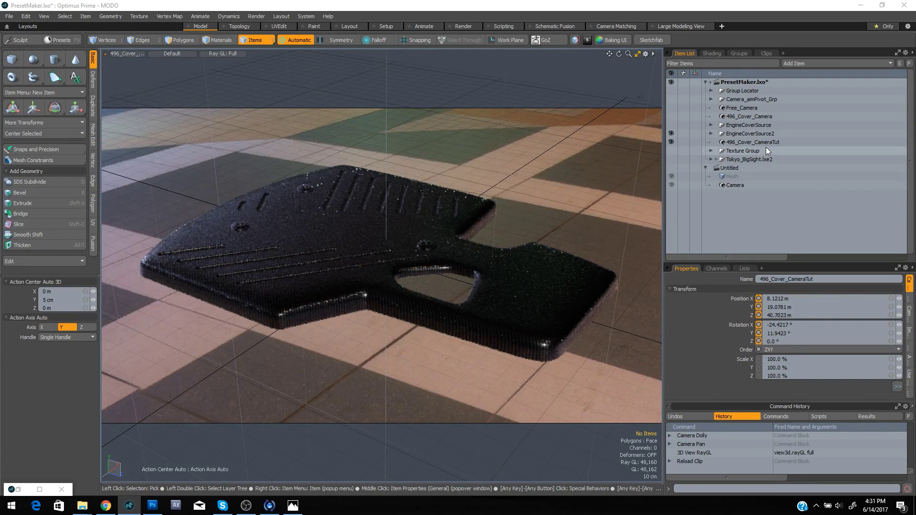
Turn RayGL off in the viewport and hide the EngineCoverSource2 item
{"action": "left_click", "coordinate": [672, 142]}
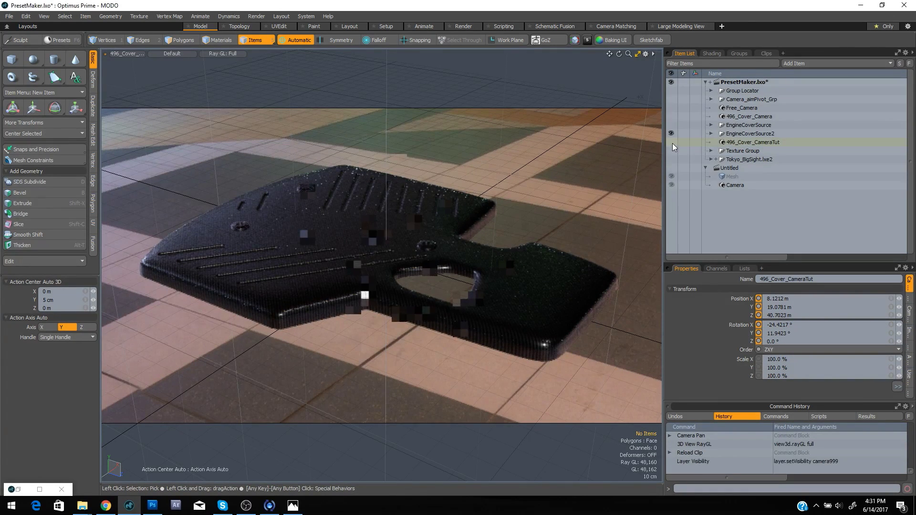
{"action": "left_click", "coordinate": [236, 53]}
{"action": "left_click", "coordinate": [235, 63]}
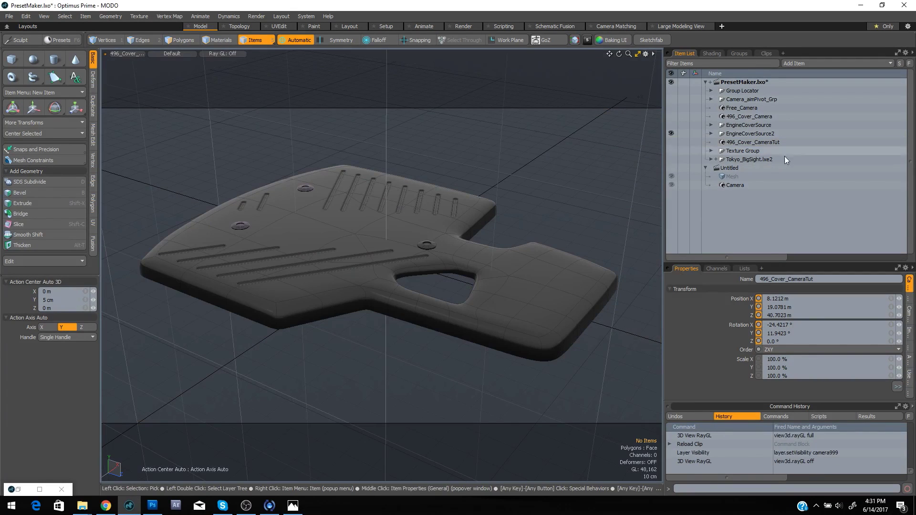
{"action": "left_click", "coordinate": [670, 134]}
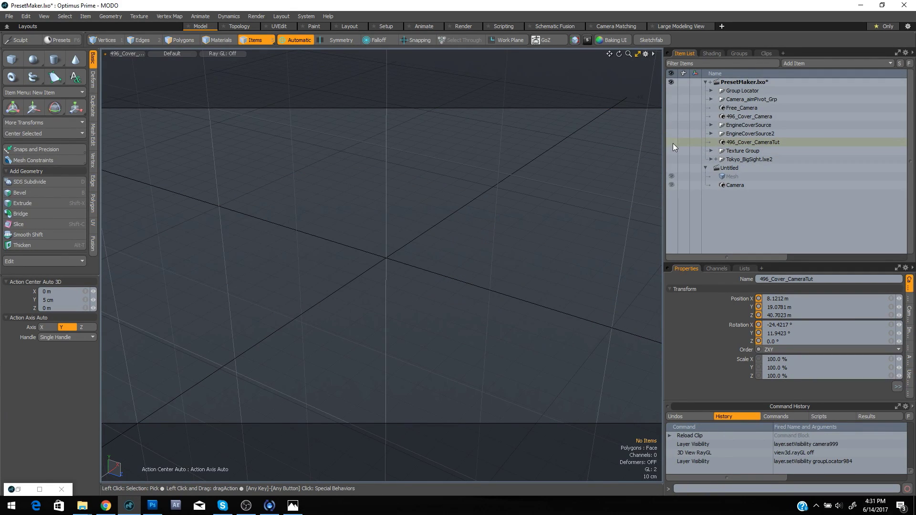
Make the 496_Cover_CameraTut camera visible, select it and rotate its view, keeping it as the viewport's camera
{"action": "left_click", "coordinate": [672, 143]}
{"action": "left_click", "coordinate": [735, 143]}
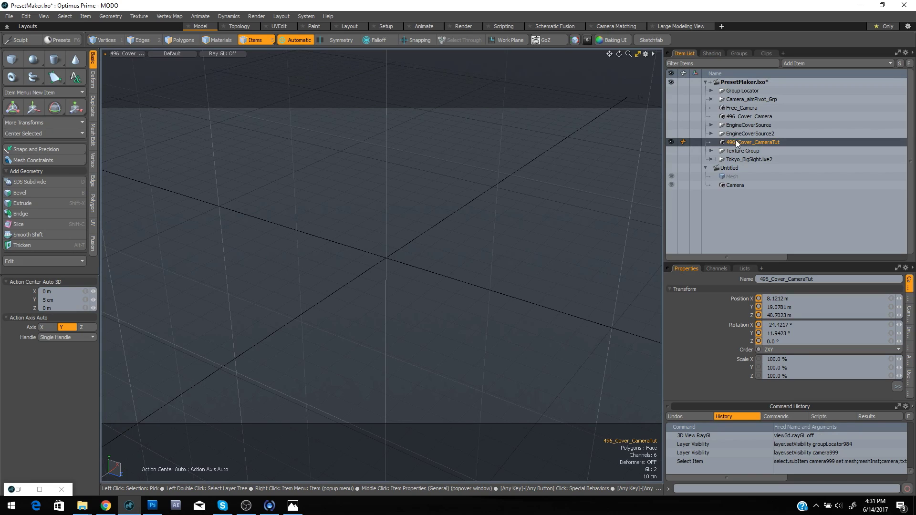
{"action": "left_click_drag", "start_coordinate": [436, 256], "coordinate": [452, 276], "text": "alt"}
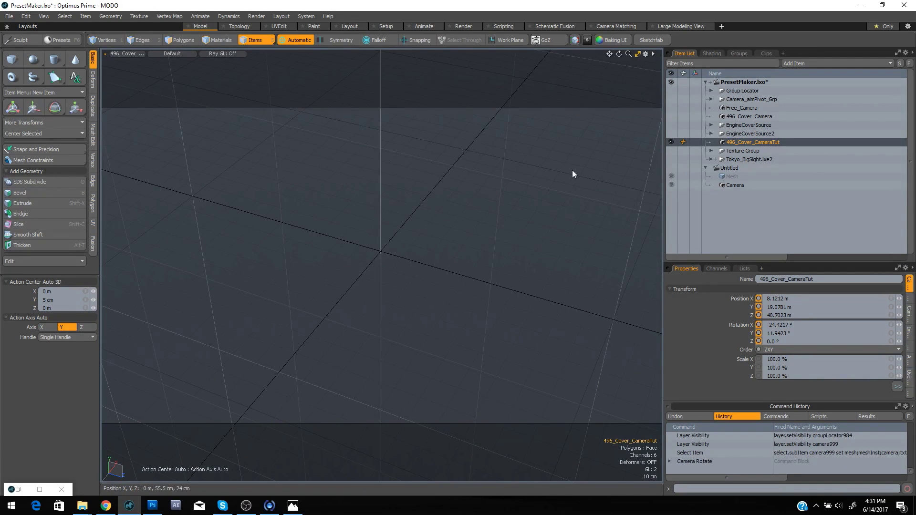
{"action": "left_click", "coordinate": [129, 54]}
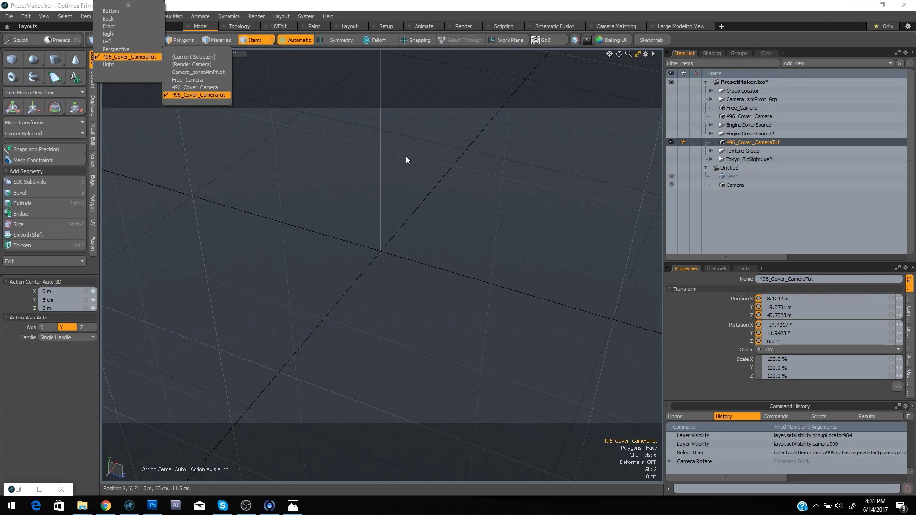
{"action": "left_click", "coordinate": [595, 237]}
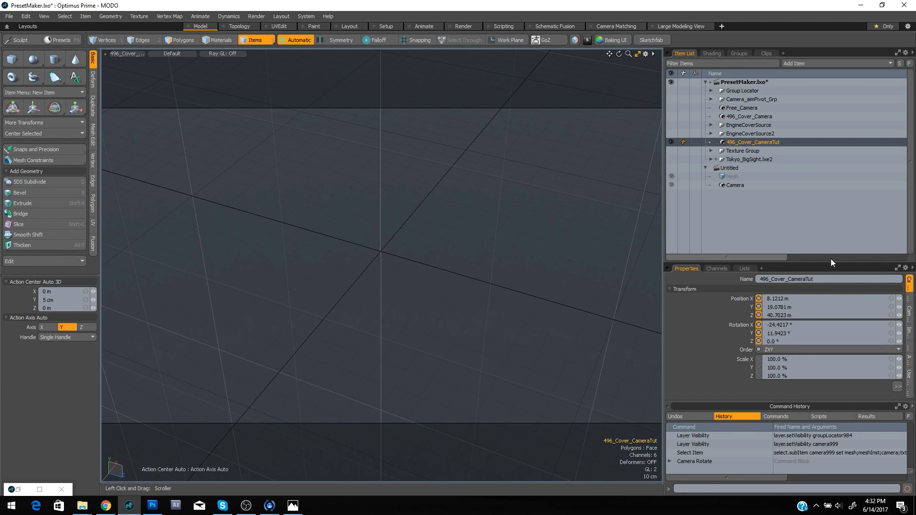
Enlarge the camera's properties and assign the 496_Cover clip as its background image
{"action": "left_click_drag", "start_coordinate": [832, 258], "coordinate": [832, 99]}
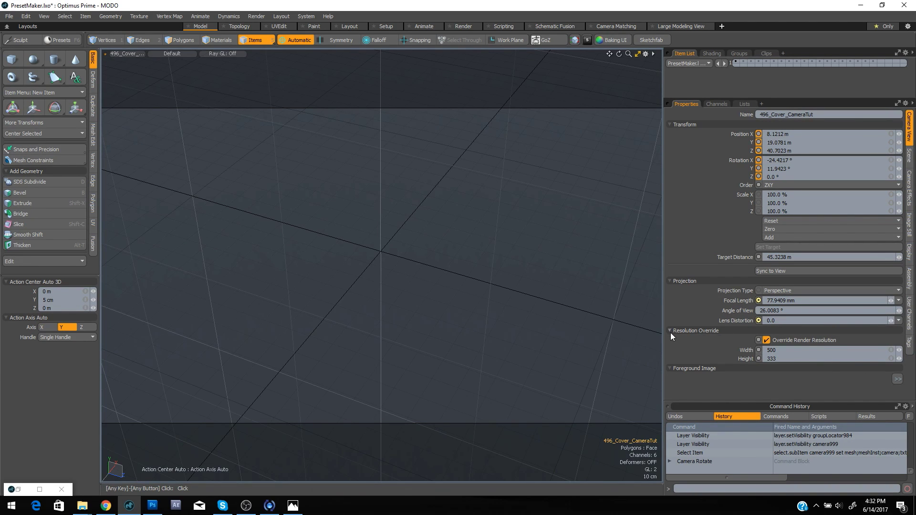
{"action": "left_click", "coordinate": [898, 380]}
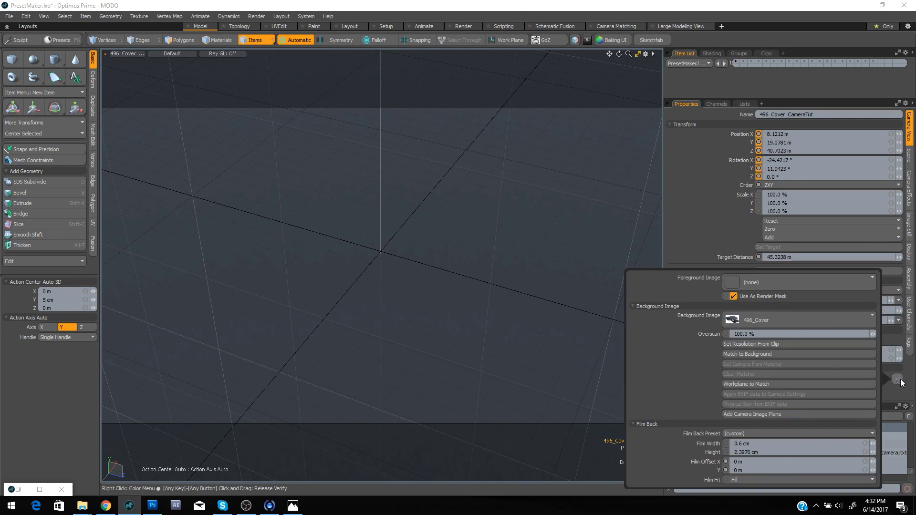
{"action": "left_click", "coordinate": [755, 322]}
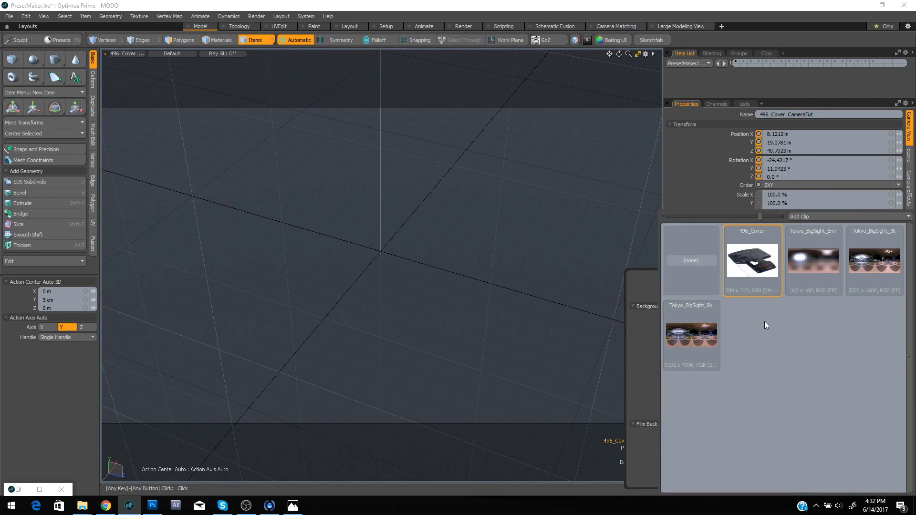
{"action": "left_click", "coordinate": [762, 257]}
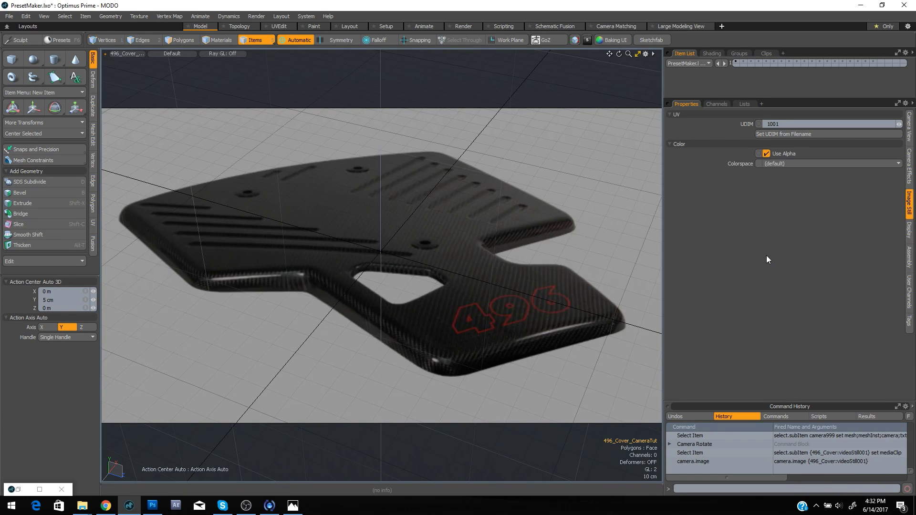
Set the 496_Cover_CameraTut camera's render resolution from its background clip
{"action": "left_click", "coordinate": [911, 128]}
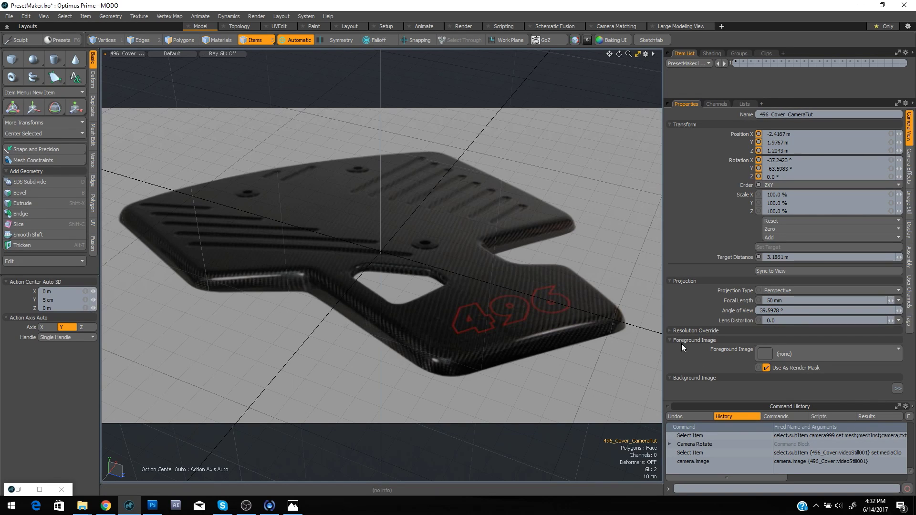
{"action": "left_click", "coordinate": [669, 281]}
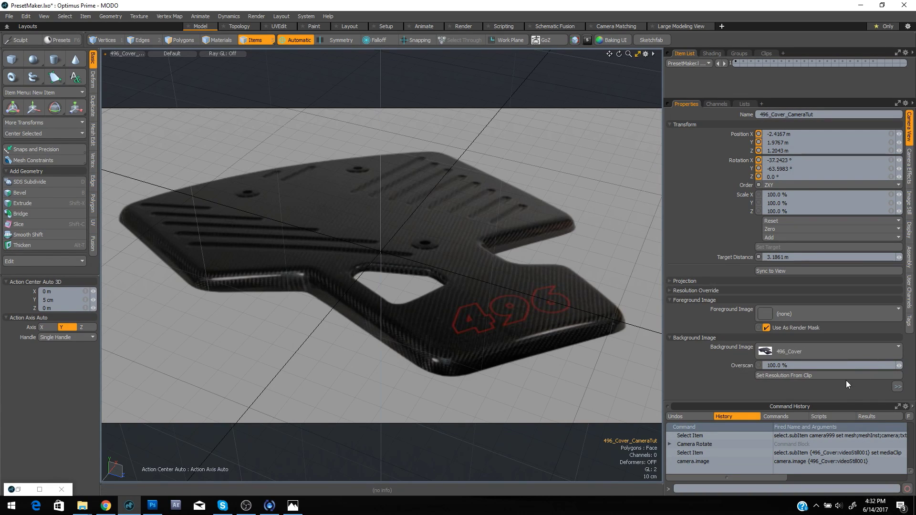
{"action": "left_click", "coordinate": [844, 375]}
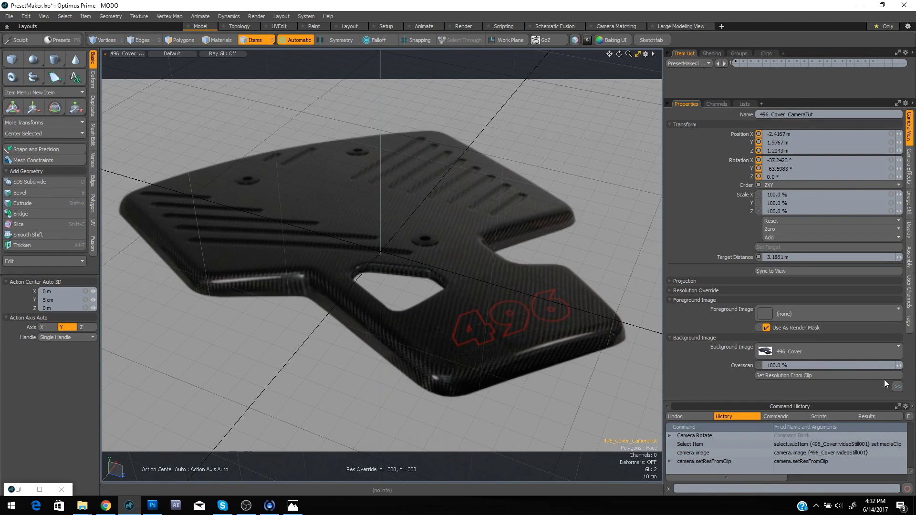
Refresh the camera's background by switching it to Tokyo_BigSight_Env and back to 496_Cover
{"action": "left_click", "coordinate": [857, 358]}
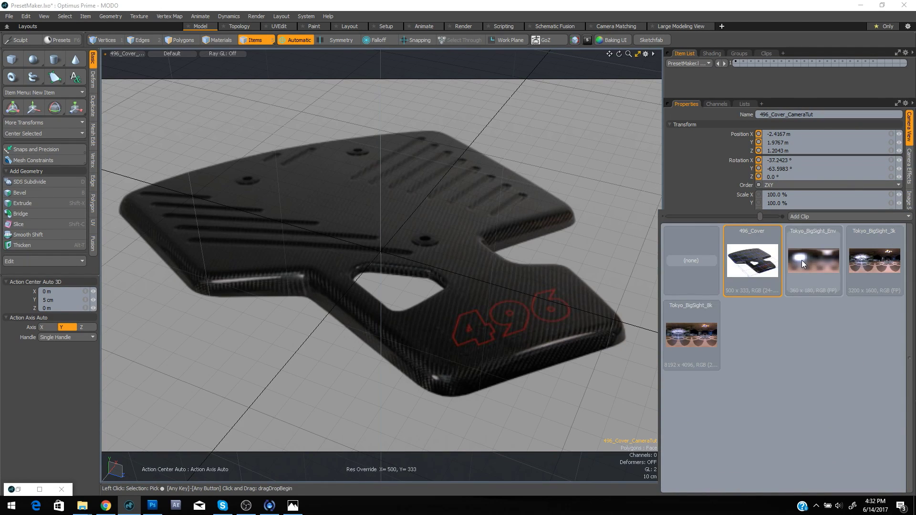
{"action": "left_click", "coordinate": [802, 259]}
{"action": "left_click", "coordinate": [845, 357]}
{"action": "left_click", "coordinate": [760, 240]}
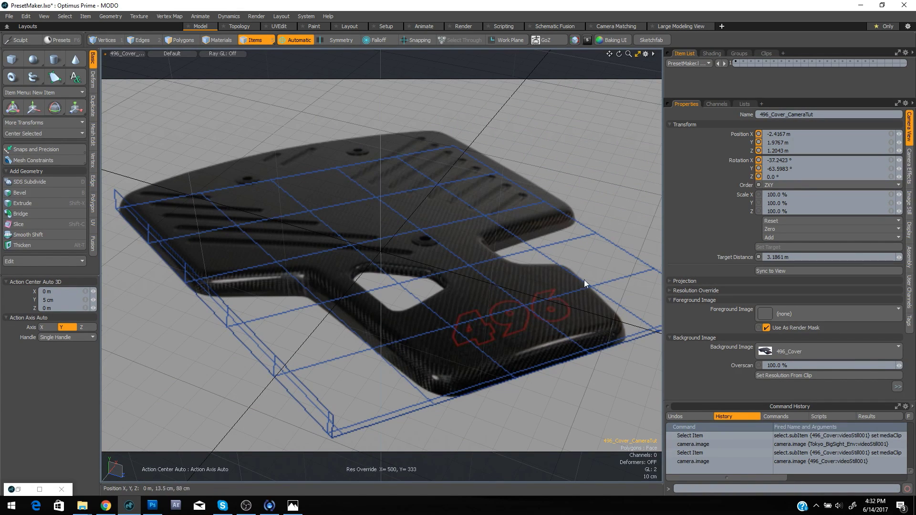
Start Match to Background and rotate the camera so the ground grid runs roughly along the photo's perspective lines
{"action": "left_click", "coordinate": [900, 388]}
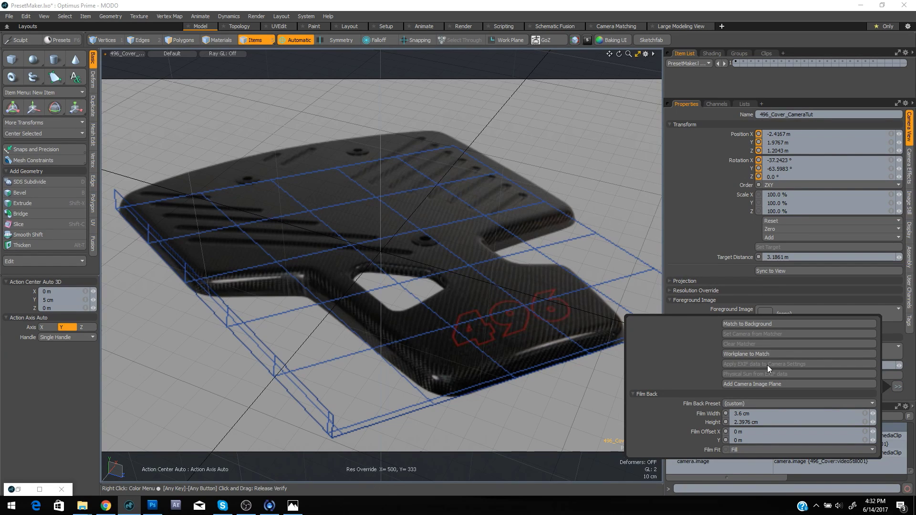
{"action": "left_click", "coordinate": [778, 322]}
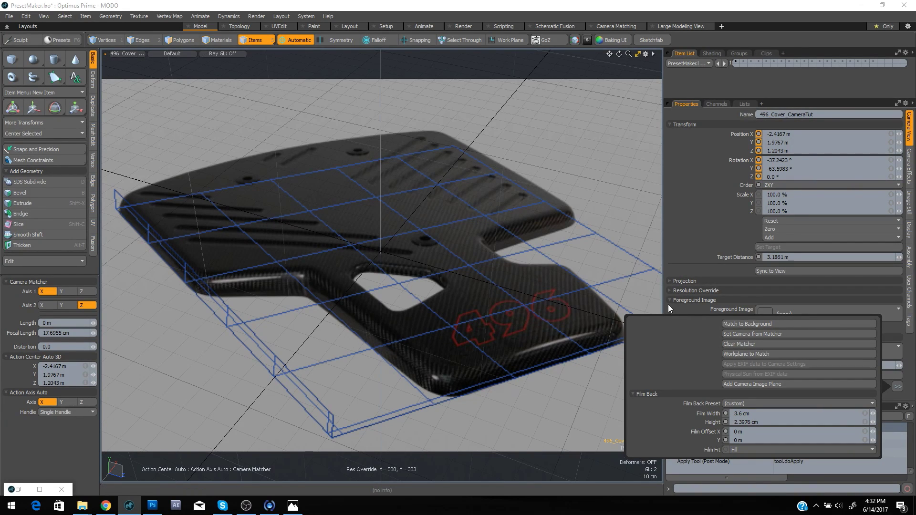
{"action": "left_click", "coordinate": [420, 416], "text": "alt"}
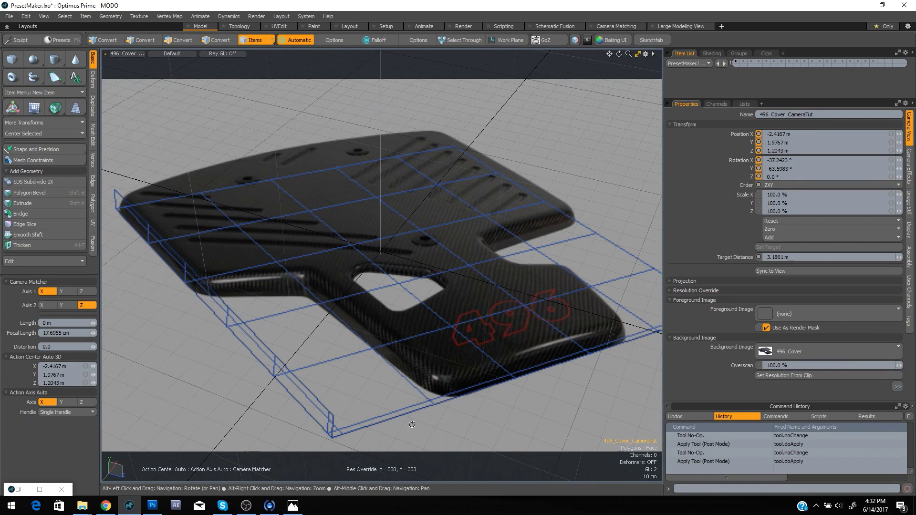
{"action": "left_click_drag", "start_coordinate": [453, 418], "coordinate": [372, 420], "text": "alt"}
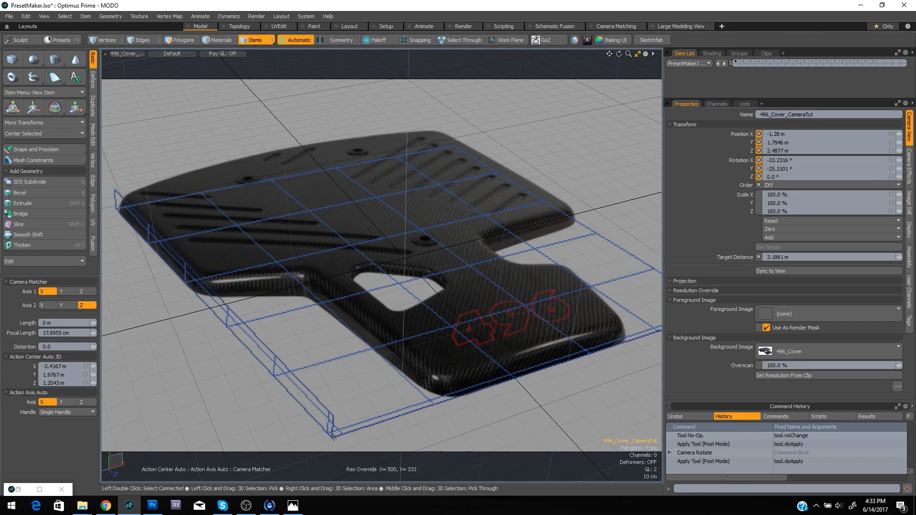
Try to place an X-axis match guide along the perspective grid's front edge and a second one across the cover
{"action": "left_click_drag", "start_coordinate": [380, 442], "coordinate": [620, 337]}
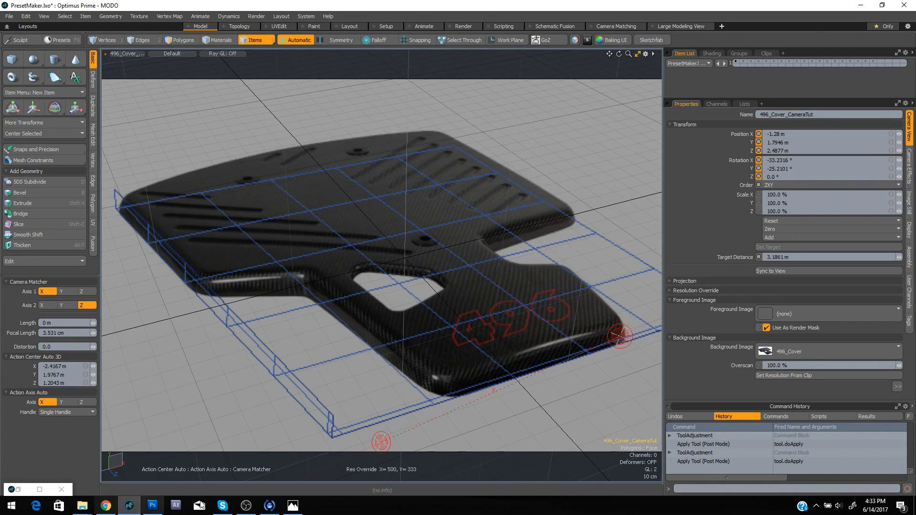
{"action": "left_click_drag", "start_coordinate": [381, 442], "coordinate": [332, 431]}
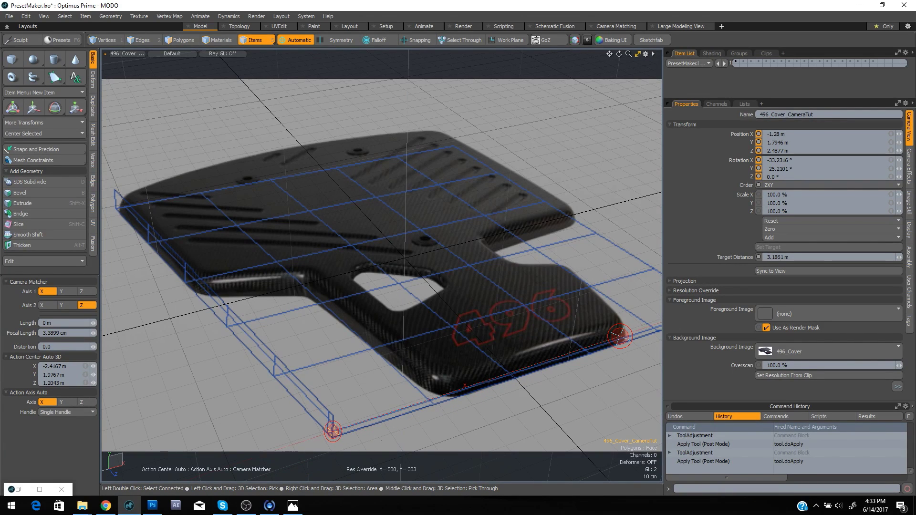
{"action": "left_click", "coordinate": [334, 431]}
{"action": "left_click_drag", "start_coordinate": [334, 434], "coordinate": [333, 431]}
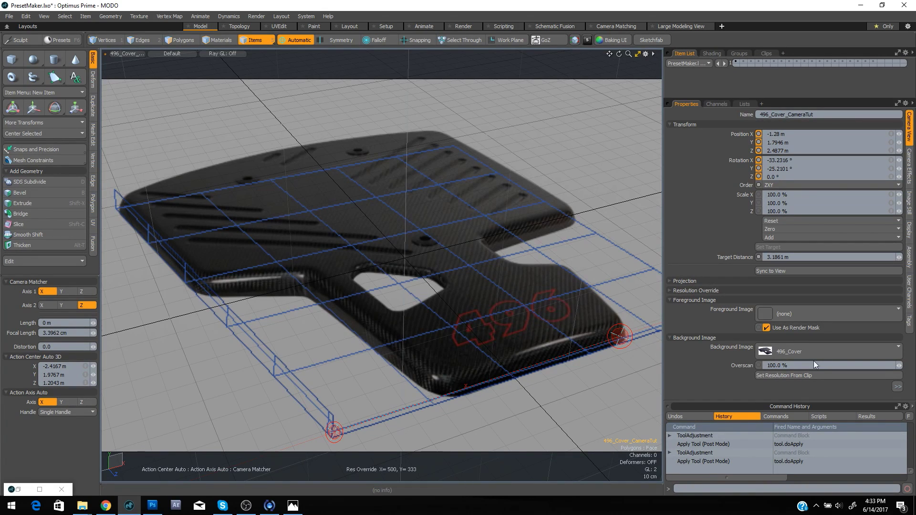
{"action": "mouse_move", "coordinate": [620, 337]}
{"action": "left_mouse_down"}
{"action": "mouse_move", "coordinate": [593, 391]}
{"action": "mouse_move", "coordinate": [637, 336]}
{"action": "mouse_move", "coordinate": [628, 352]}
{"action": "mouse_move", "coordinate": [632, 342]}
{"action": "left_mouse_up"}
{"action": "left_click", "coordinate": [634, 339]}
{"action": "left_click", "coordinate": [335, 432]}
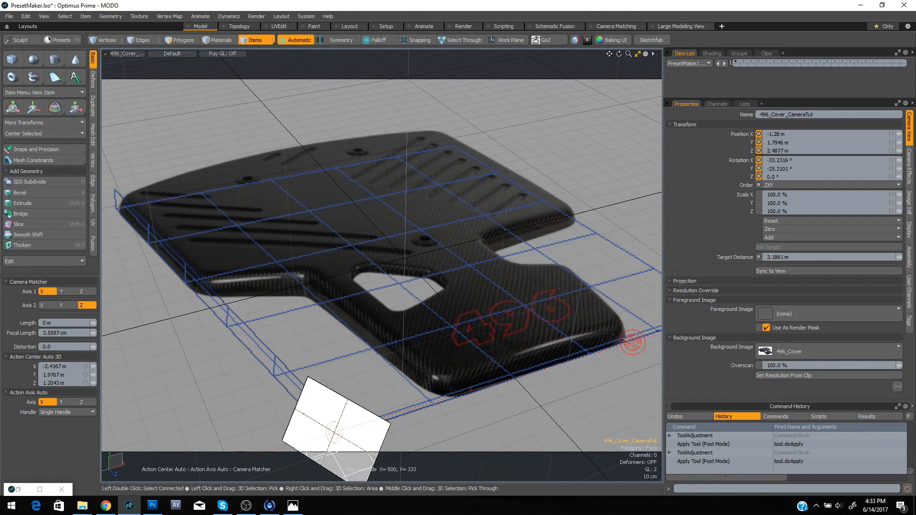
{"action": "mouse_move", "coordinate": [334, 432]}
{"action": "left_mouse_down"}
{"action": "mouse_move", "coordinate": [344, 438]}
{"action": "mouse_move", "coordinate": [336, 432]}
{"action": "mouse_move", "coordinate": [444, 299]}
{"action": "mouse_move", "coordinate": [325, 426]}
{"action": "mouse_move", "coordinate": [340, 435]}
{"action": "left_mouse_up"}
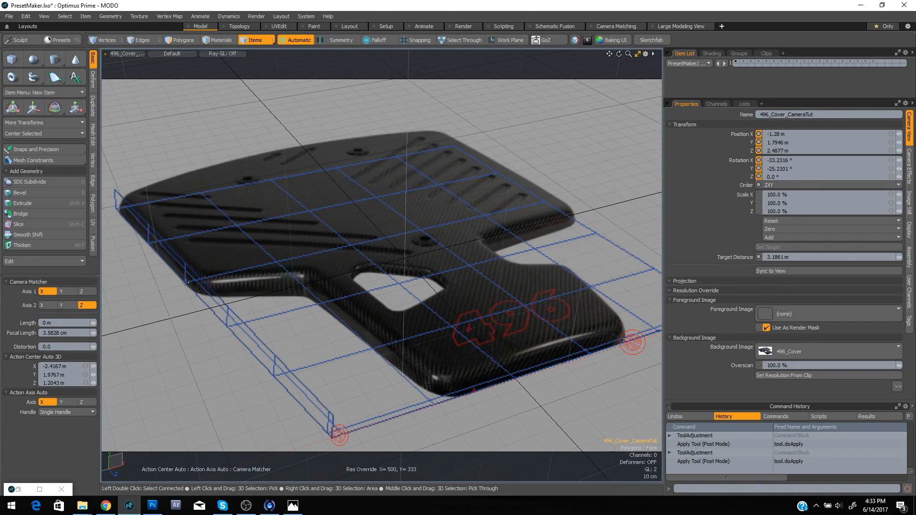
{"action": "left_click_drag", "start_coordinate": [333, 342], "coordinate": [533, 241]}
{"action": "left_click_drag", "start_coordinate": [333, 342], "coordinate": [258, 236]}
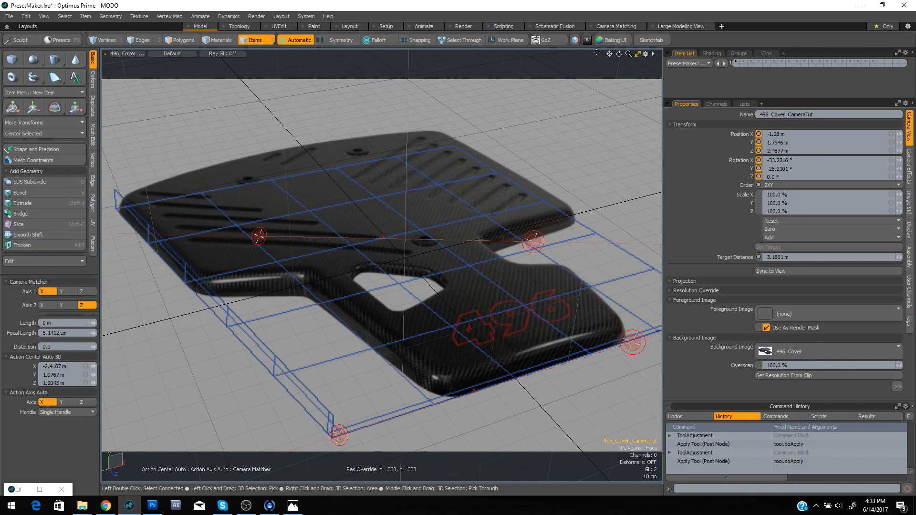
Reset the work plane and undo the Z-axis guide placed from the perspective grid's front corner
{"action": "left_click", "coordinate": [512, 34]}
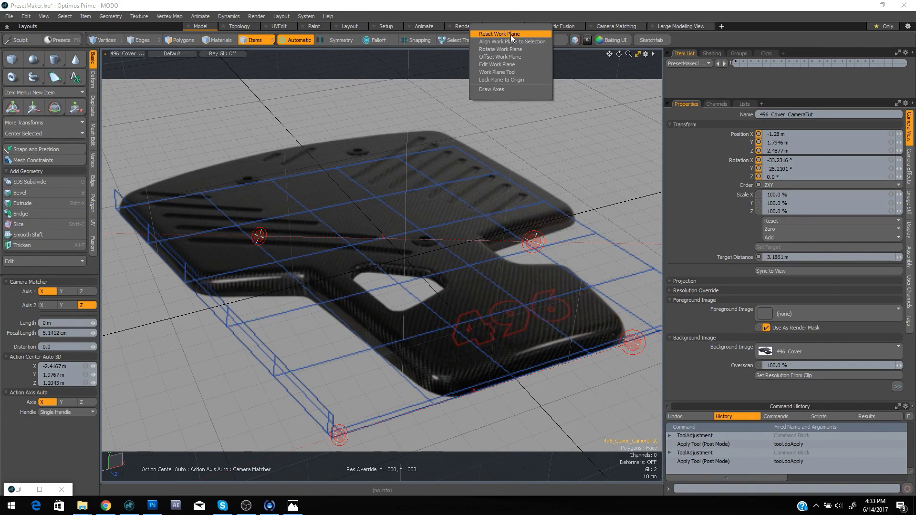
{"action": "left_click", "coordinate": [510, 34]}
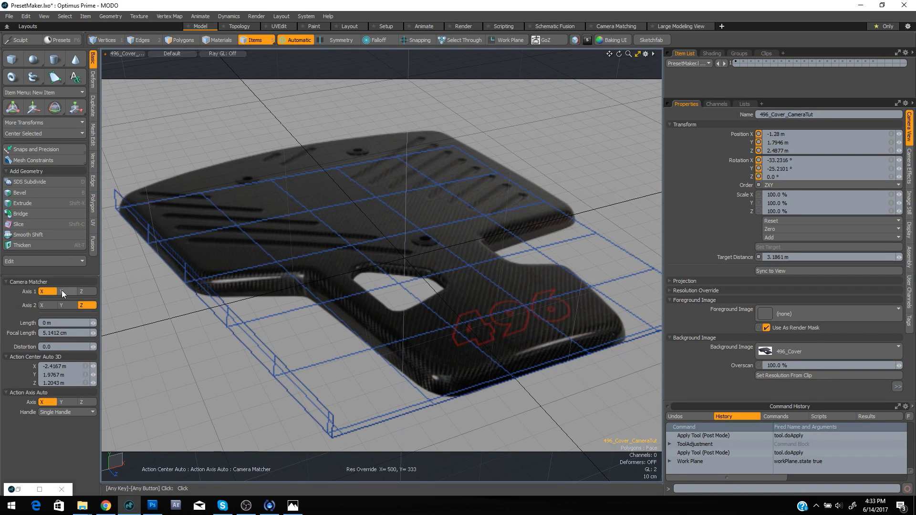
{"action": "left_click", "coordinate": [340, 410]}
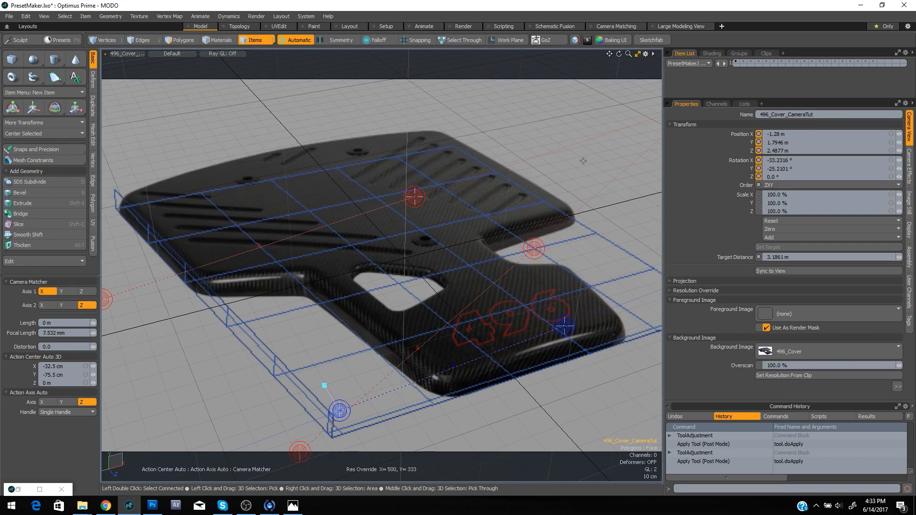
{"action": "key", "text": "ctrl+z"}
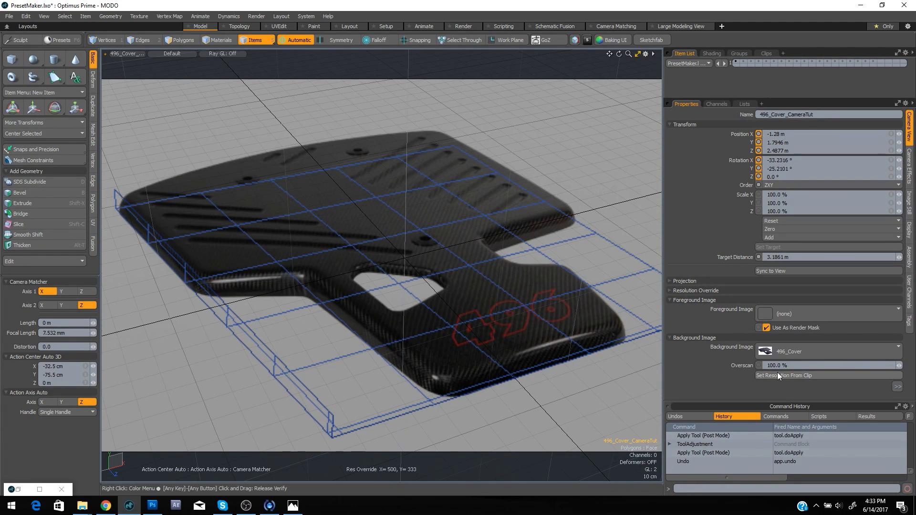
Place a Z-axis guide along the perspective grid's left edge and align the two X-axis guides with its front and back edges
{"action": "mouse_move", "coordinate": [291, 392]}
{"action": "left_mouse_down"}
{"action": "mouse_move", "coordinate": [491, 339]}
{"action": "mouse_move", "coordinate": [348, 223]}
{"action": "mouse_move", "coordinate": [157, 148]}
{"action": "mouse_move", "coordinate": [143, 242]}
{"action": "left_mouse_up"}
{"action": "left_click_drag", "start_coordinate": [534, 249], "coordinate": [589, 354]}
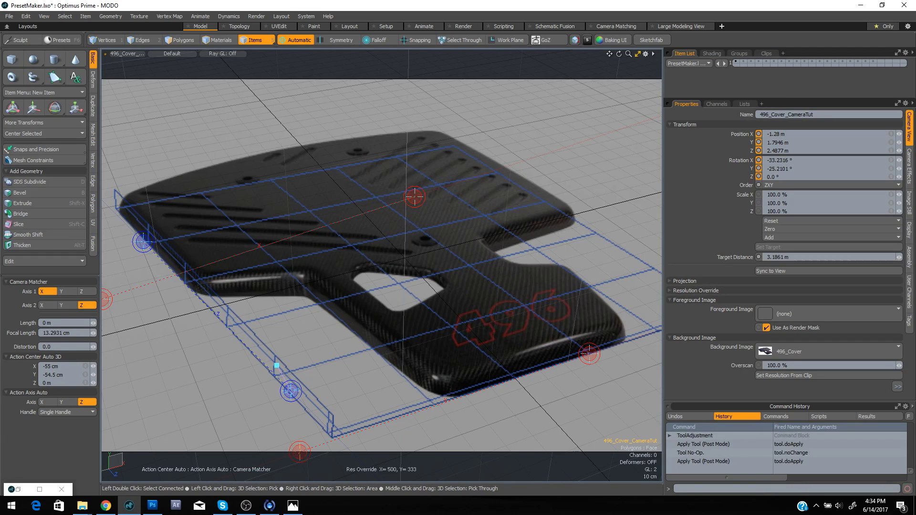
{"action": "left_click_drag", "start_coordinate": [300, 451], "coordinate": [331, 437]}
{"action": "left_click_drag", "start_coordinate": [105, 299], "coordinate": [117, 210]}
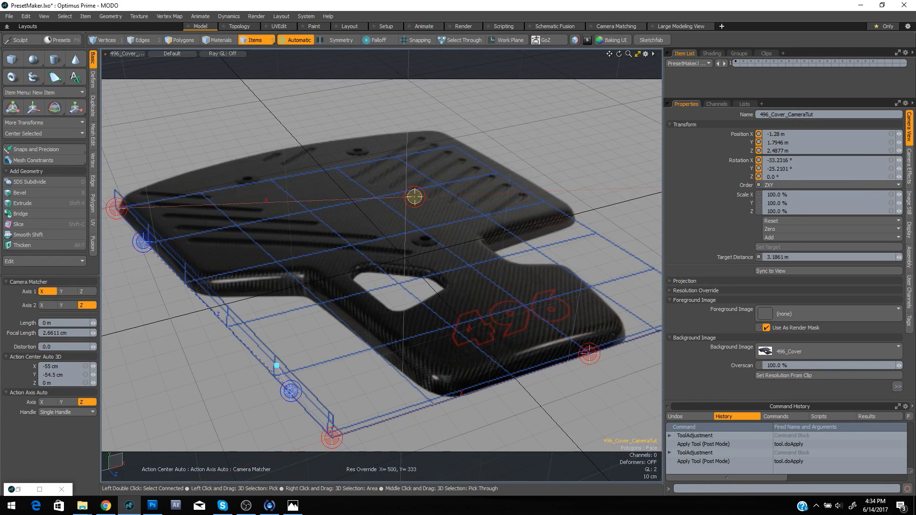
{"action": "left_click_drag", "start_coordinate": [415, 196], "coordinate": [456, 146]}
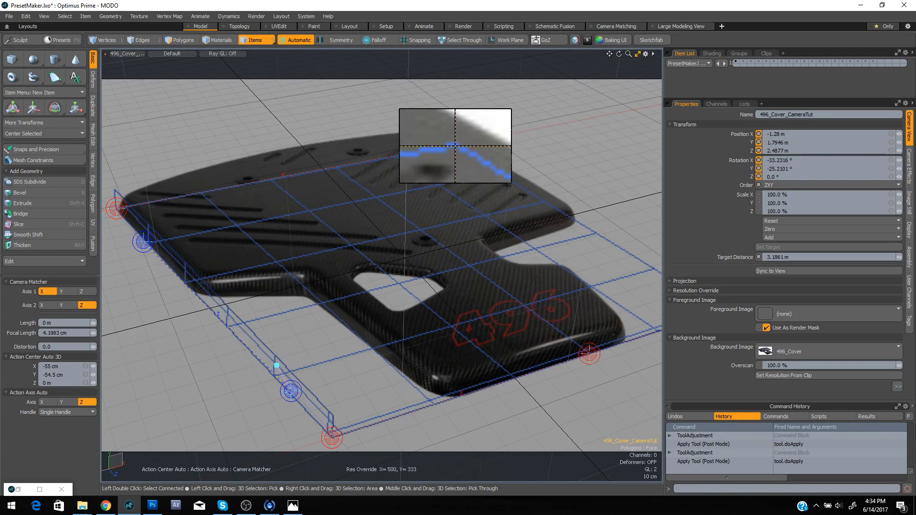
{"action": "left_click_drag", "start_coordinate": [456, 145], "coordinate": [453, 145]}
Align two Z-axis guides with inner lines of the perspective grid and position the white reference handles at its left edge
{"action": "left_click_drag", "start_coordinate": [143, 242], "coordinate": [236, 225]}
{"action": "left_click_drag", "start_coordinate": [290, 391], "coordinate": [372, 348]}
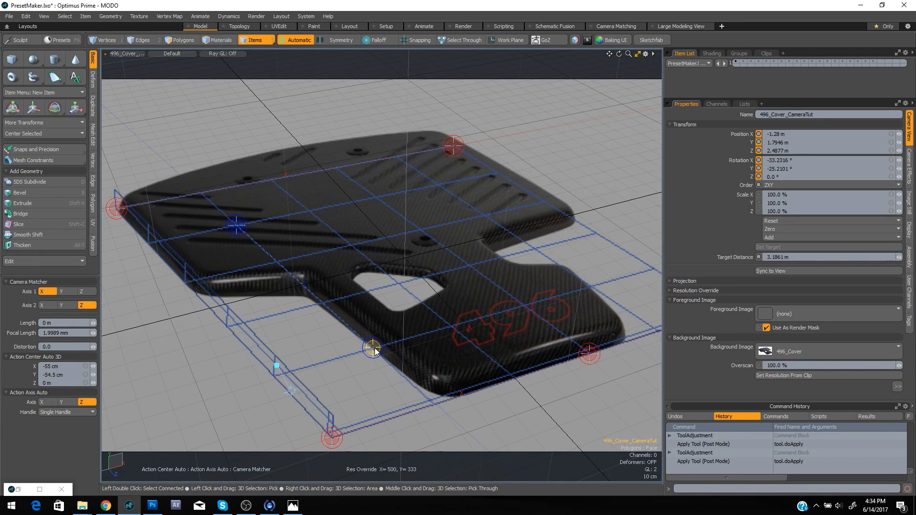
{"action": "left_click_drag", "start_coordinate": [375, 350], "coordinate": [373, 348]}
{"action": "left_click_drag", "start_coordinate": [437, 183], "coordinate": [591, 286]}
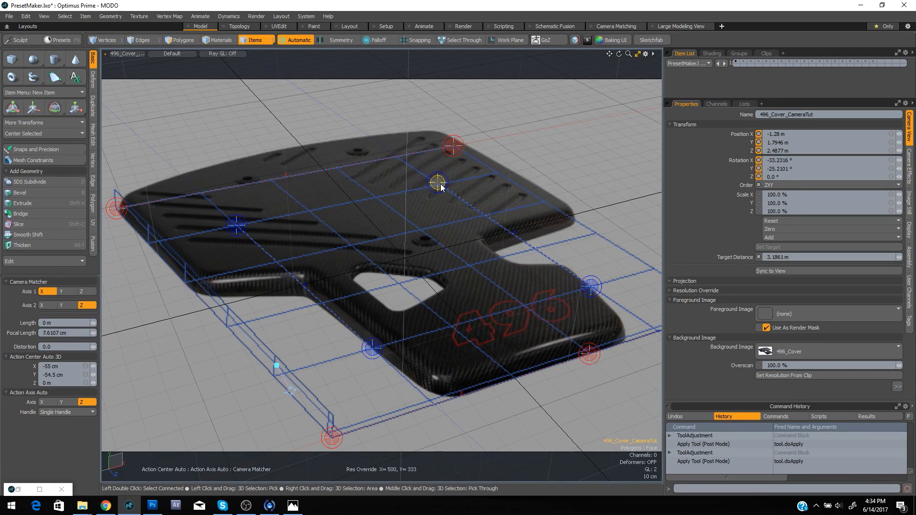
{"action": "left_click_drag", "start_coordinate": [438, 183], "coordinate": [438, 184]}
{"action": "left_click_drag", "start_coordinate": [588, 290], "coordinate": [591, 287]}
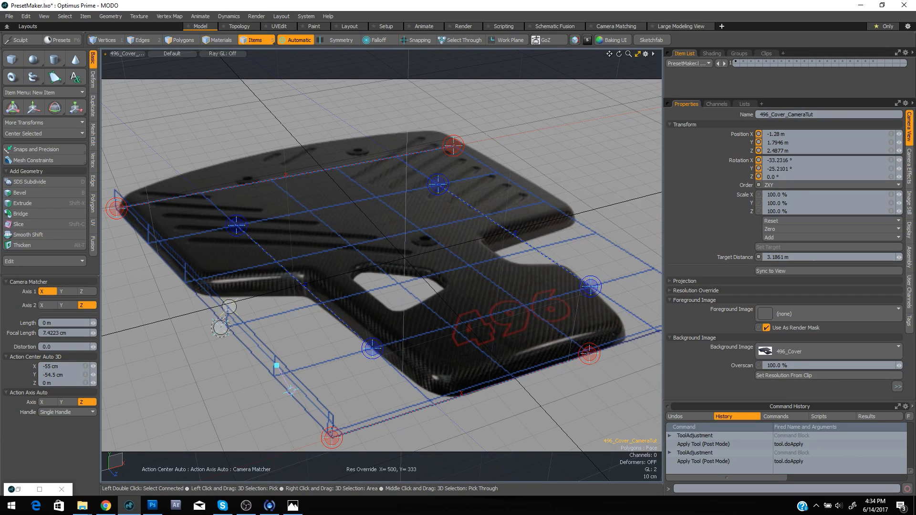
{"action": "left_click_drag", "start_coordinate": [223, 314], "coordinate": [222, 312]}
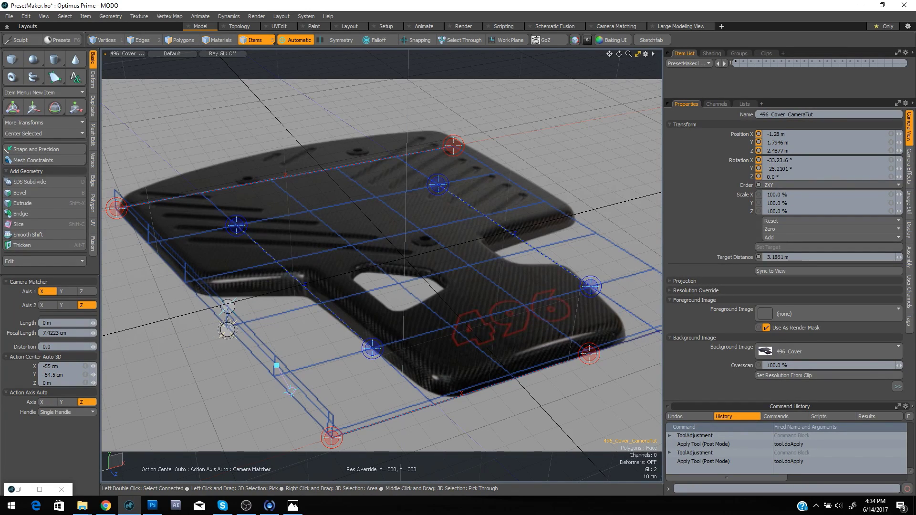
{"action": "left_click_drag", "start_coordinate": [227, 334], "coordinate": [229, 318]}
Set the camera from the matcher and enlarge the item list to show the scene's items
{"action": "left_click", "coordinate": [898, 386]}
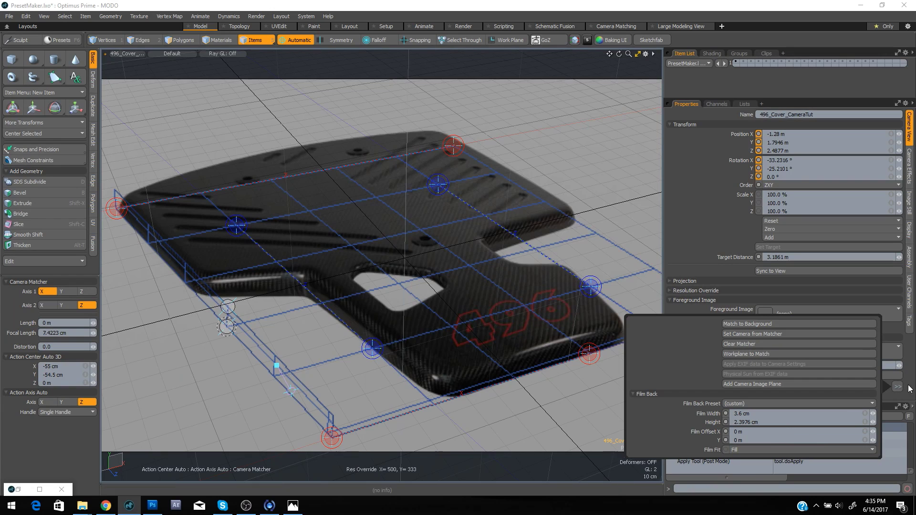
{"action": "left_click", "coordinate": [751, 335]}
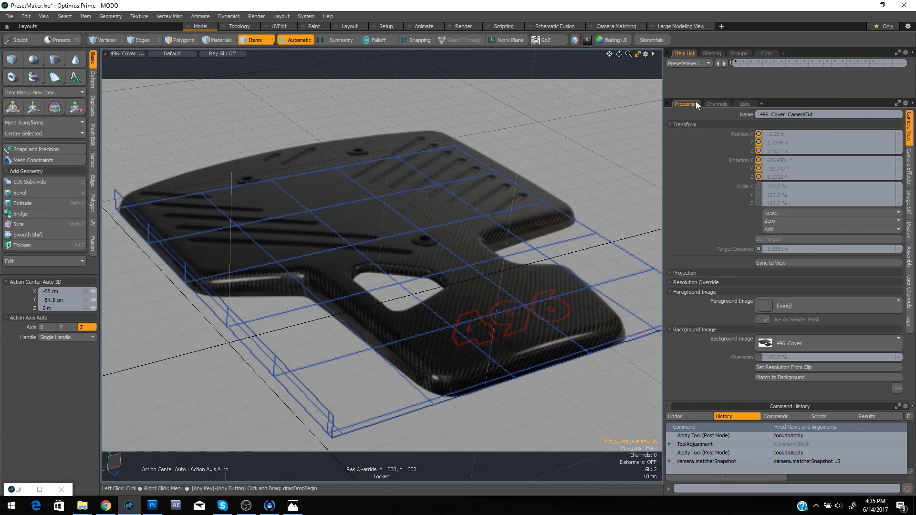
{"action": "left_click_drag", "start_coordinate": [706, 99], "coordinate": [711, 253]}
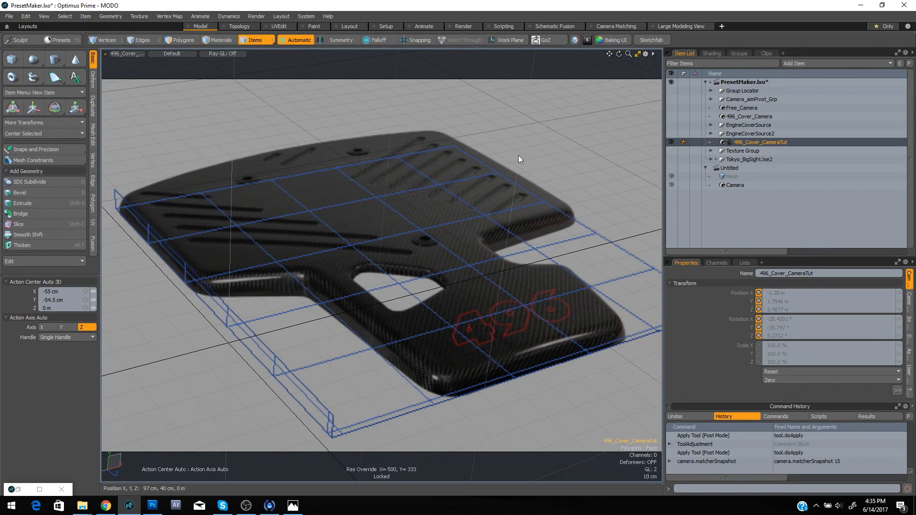
Unlock 496_Cover_CameraTut, rotate its view as a trial, undo the rotation and lock the camera again
{"action": "key", "text": "alt"}
{"action": "right_click", "coordinate": [729, 143]}
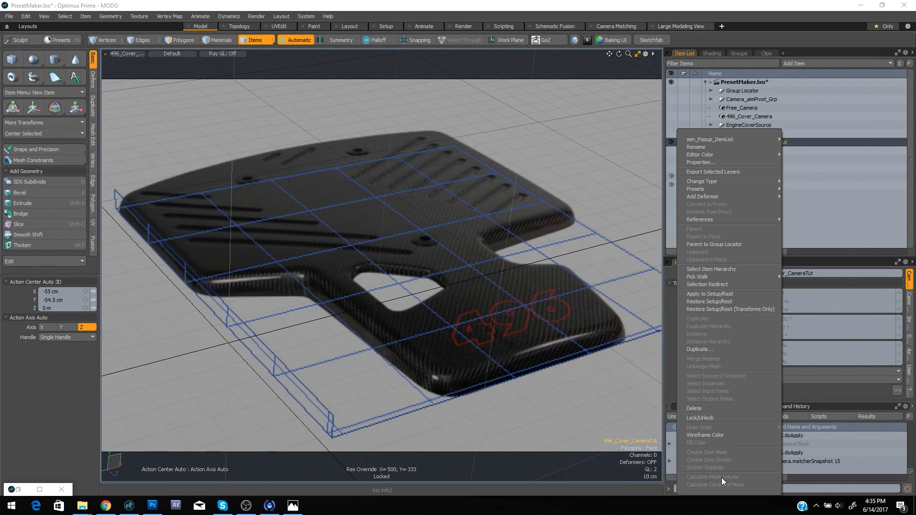
{"action": "left_click", "coordinate": [724, 415]}
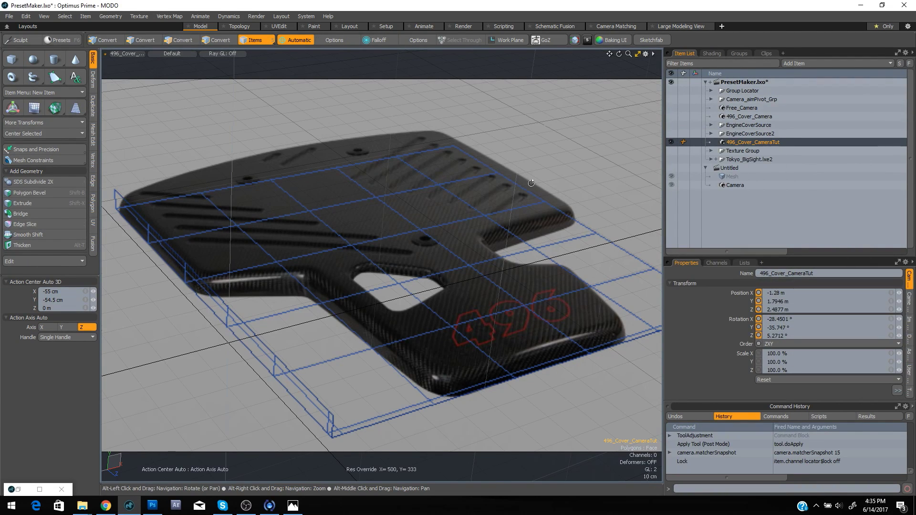
{"action": "left_click_drag", "start_coordinate": [537, 146], "coordinate": [369, 191], "text": "alt"}
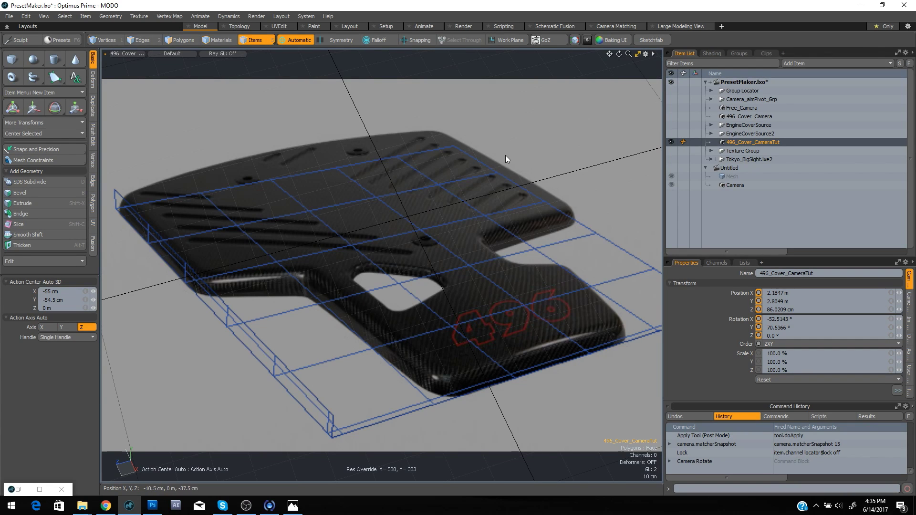
{"action": "key", "text": "ctrl+z"}
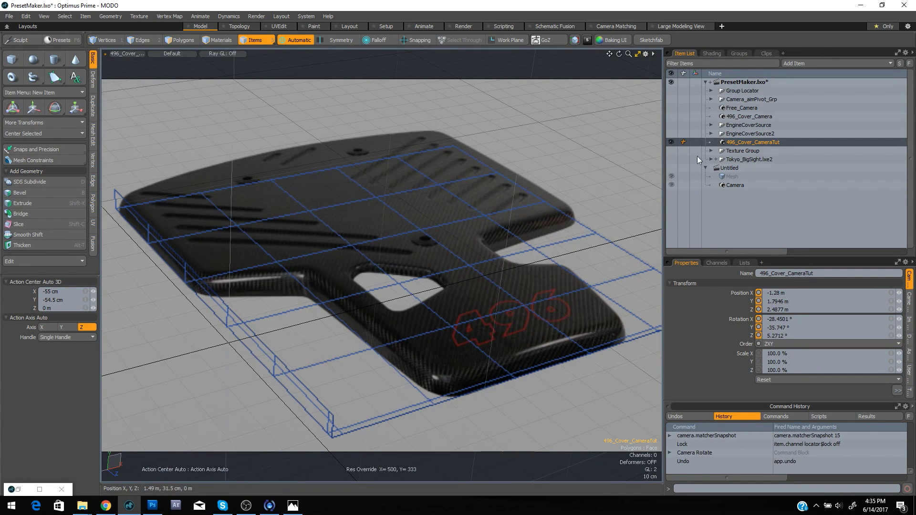
{"action": "right_click", "coordinate": [738, 140]}
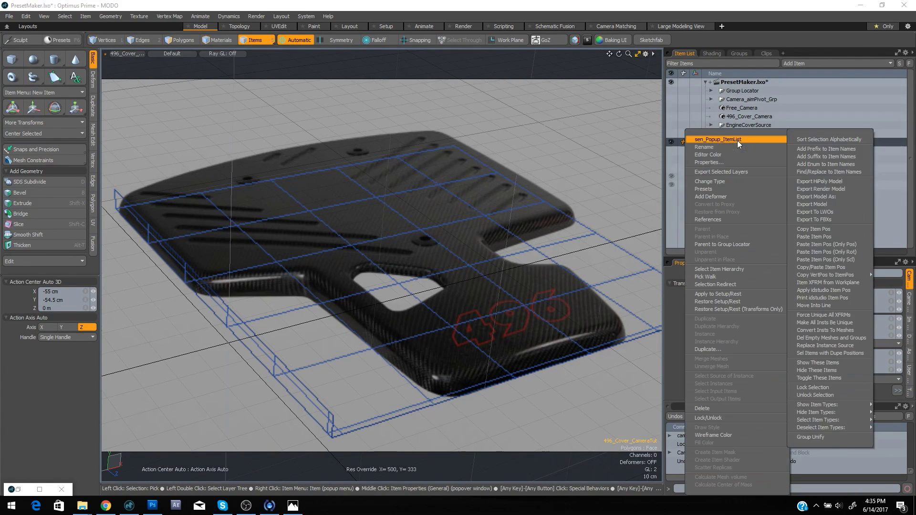
{"action": "left_click", "coordinate": [723, 418]}
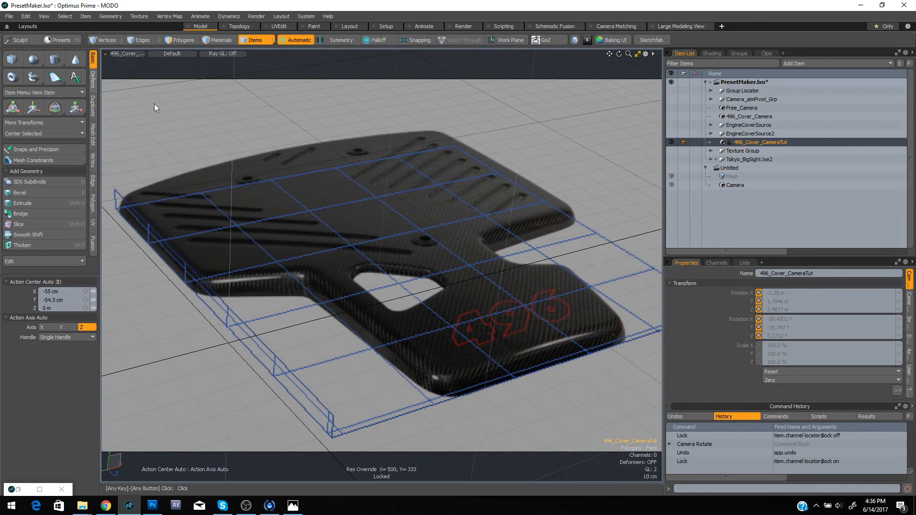
Try to draw a cube over the cover with the camera item selected, and inspect it in the four-view layout
{"action": "left_click", "coordinate": [12, 60]}
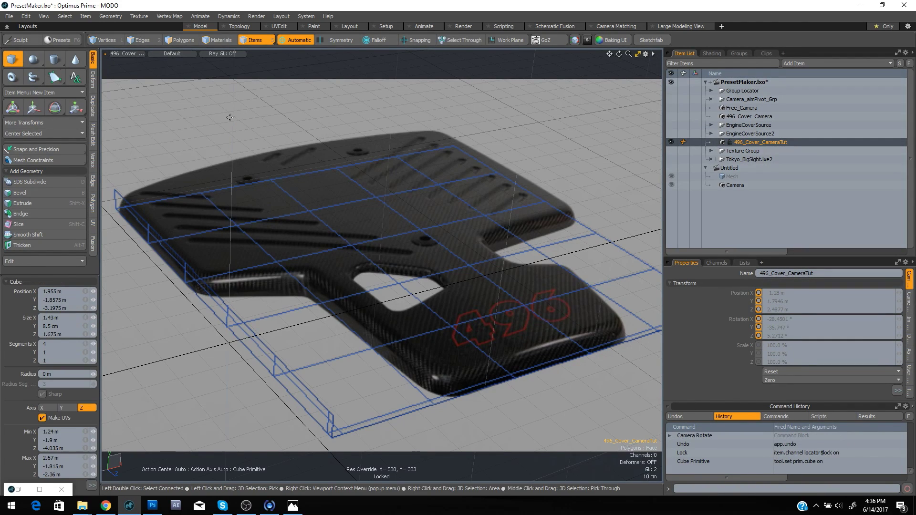
{"action": "mouse_move", "coordinate": [117, 210]}
{"action": "left_mouse_down"}
{"action": "mouse_move", "coordinate": [144, 211]}
{"action": "mouse_move", "coordinate": [524, 375]}
{"action": "mouse_move", "coordinate": [582, 271]}
{"action": "mouse_move", "coordinate": [604, 259]}
{"action": "mouse_move", "coordinate": [497, 269]}
{"action": "mouse_move", "coordinate": [446, 286]}
{"action": "left_mouse_up"}
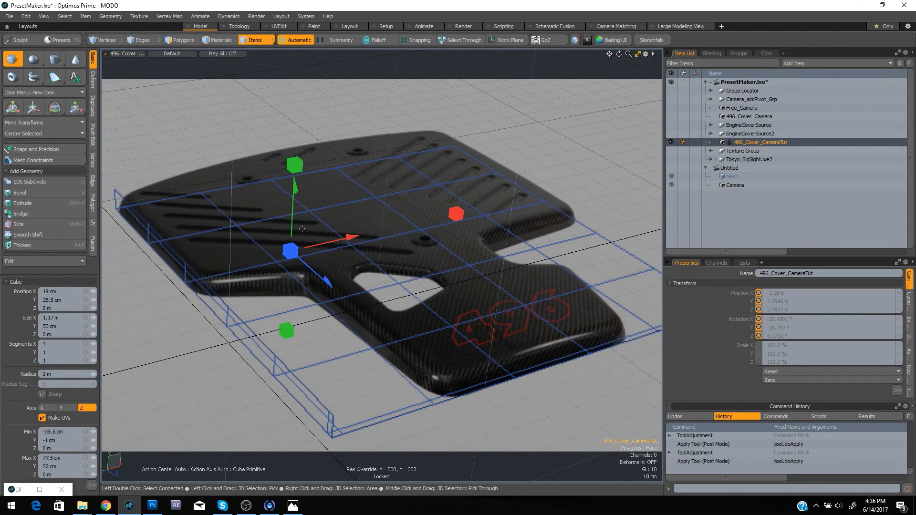
{"action": "key", "text": "ctrl+space"}
{"action": "left_click", "coordinate": [455, 213]}
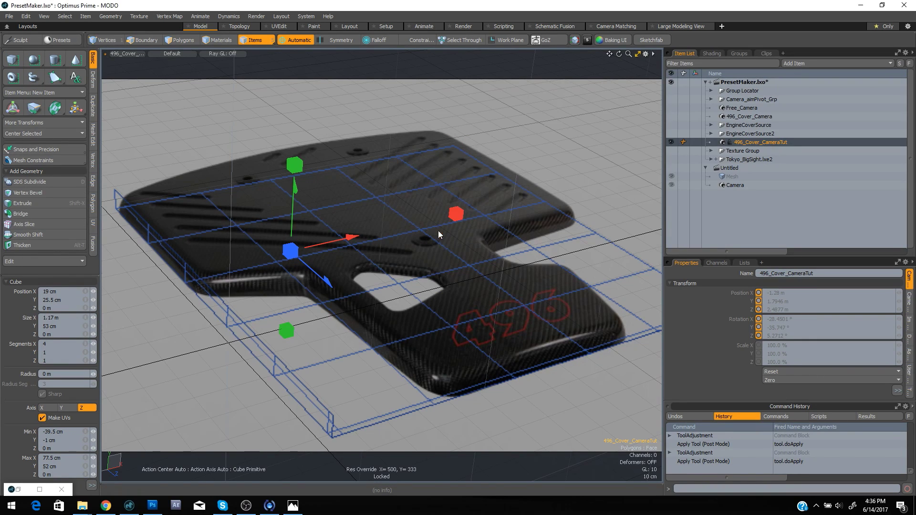
{"action": "left_click", "coordinate": [638, 54]}
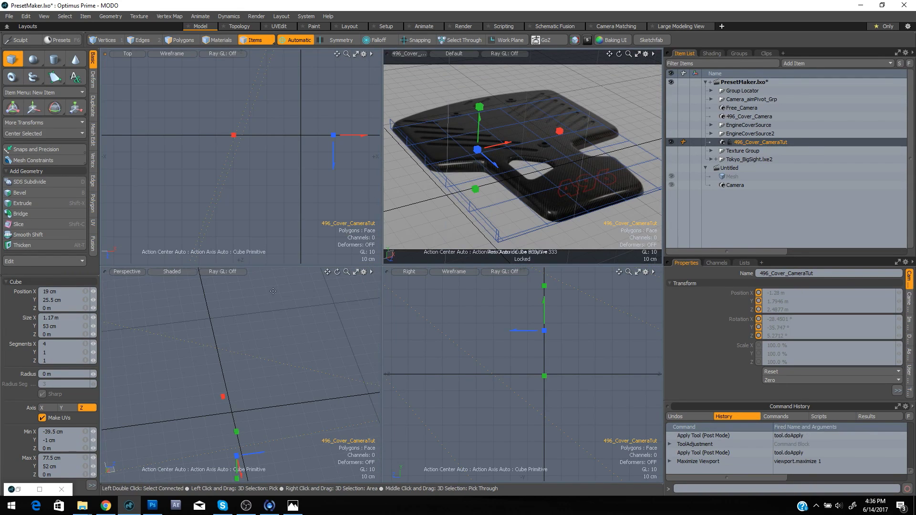
{"action": "right_click_drag", "start_coordinate": [359, 358], "coordinate": [139, 358], "text": "alt"}
{"action": "right_click_drag", "start_coordinate": [256, 356], "coordinate": [207, 355], "text": "alt"}
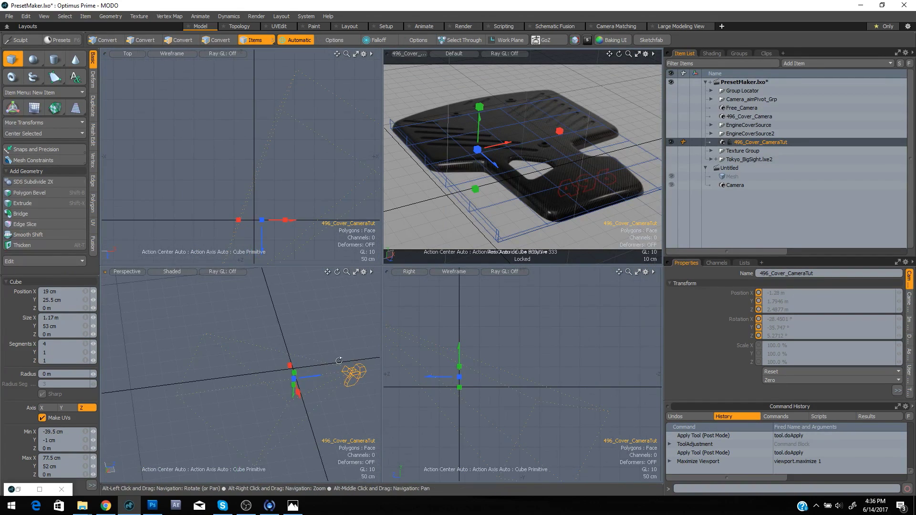
{"action": "left_click_drag", "start_coordinate": [191, 358], "coordinate": [398, 330], "text": "alt"}
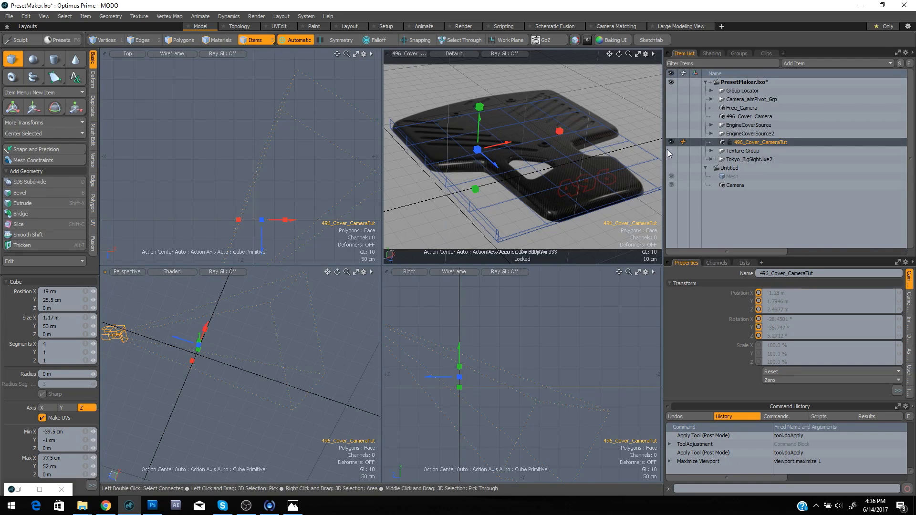
Add a new mesh item and draw a thin cube about 1.105 m wide and 5 cm high across the cover
{"action": "left_click", "coordinate": [802, 64]}
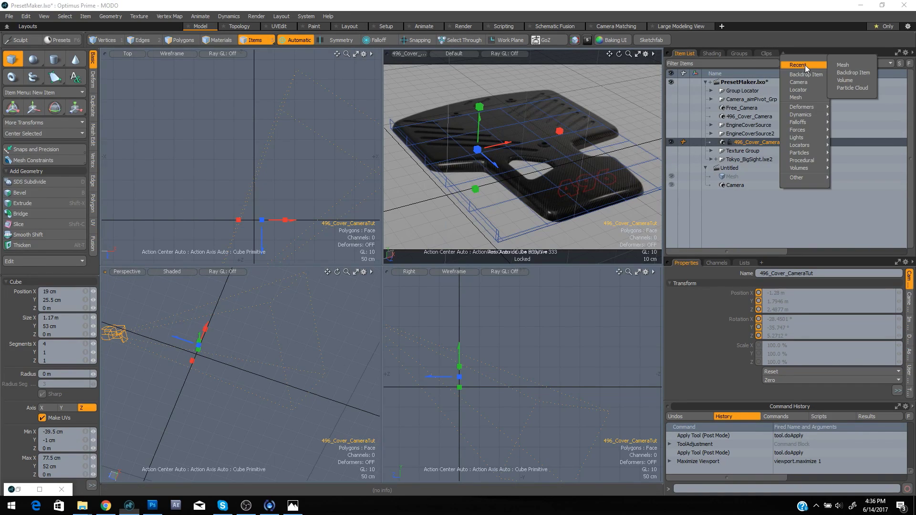
{"action": "left_click", "coordinate": [856, 65]}
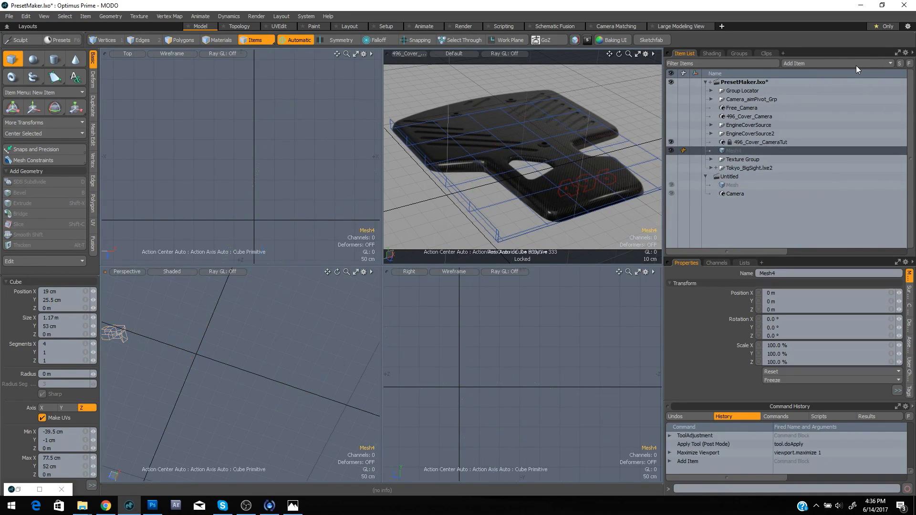
{"action": "left_click", "coordinate": [12, 59]}
{"action": "left_click", "coordinate": [413, 145]}
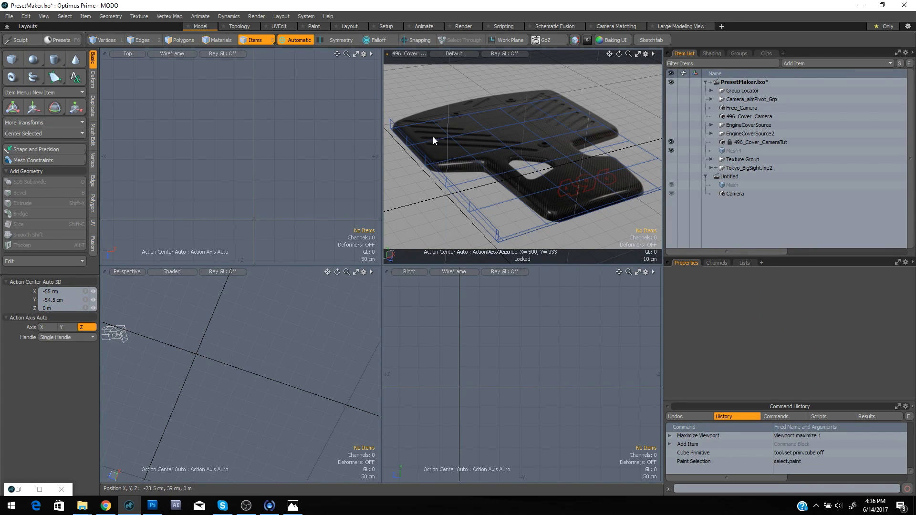
{"action": "left_click", "coordinate": [12, 59]}
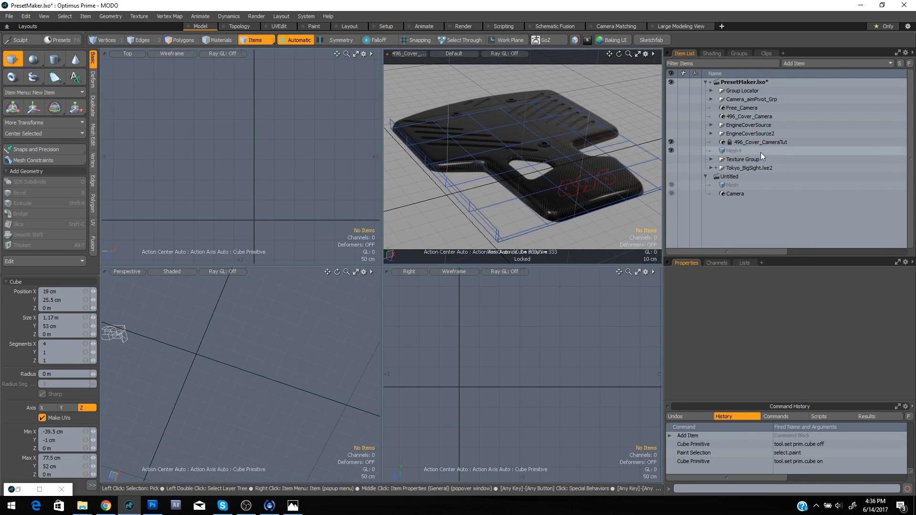
{"action": "left_click", "coordinate": [486, 132]}
{"action": "left_click_drag", "start_coordinate": [414, 145], "coordinate": [579, 110]}
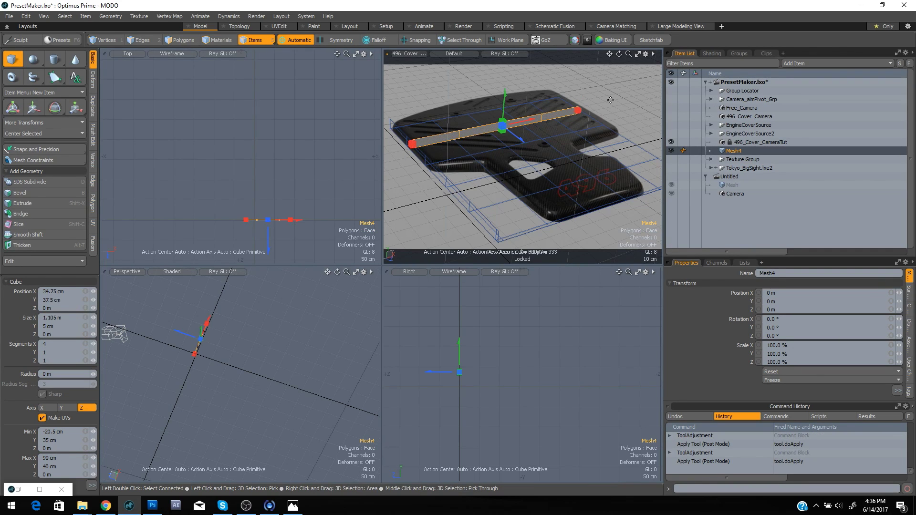
Maximize the camera view and stretch the cube to about 1.13 m wide and 1.17 m deep to fit the perspective grid
{"action": "left_click", "coordinate": [638, 54]}
{"action": "left_click_drag", "start_coordinate": [339, 206], "coordinate": [545, 361]}
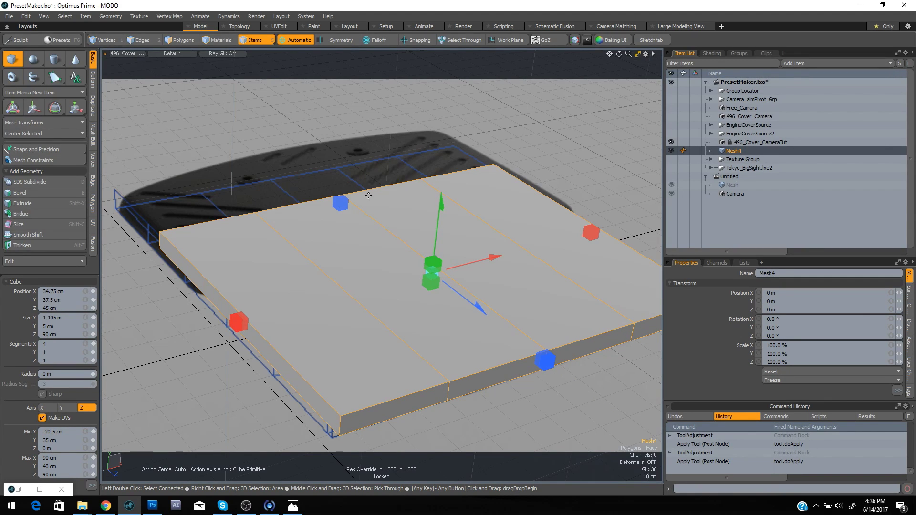
{"action": "left_click_drag", "start_coordinate": [341, 204], "coordinate": [294, 168]}
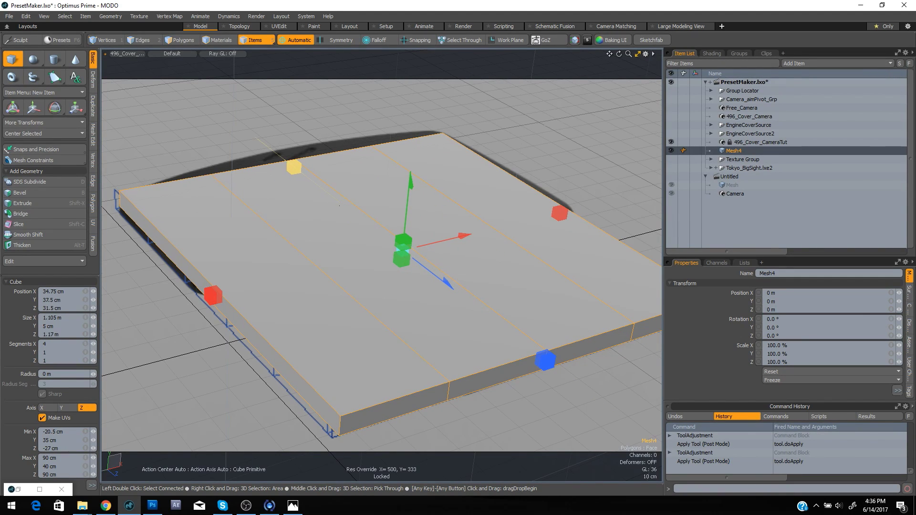
{"action": "left_click_drag", "start_coordinate": [212, 296], "coordinate": [206, 297]}
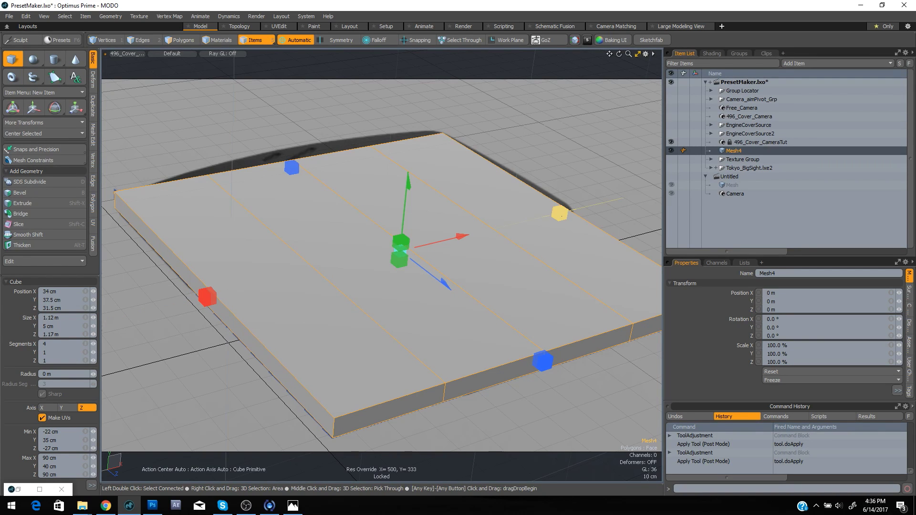
{"action": "left_click_drag", "start_coordinate": [560, 212], "coordinate": [562, 212]}
Show the camera view in Wireframe and widen the cube to about 1.175 m
{"action": "left_click", "coordinate": [161, 53]}
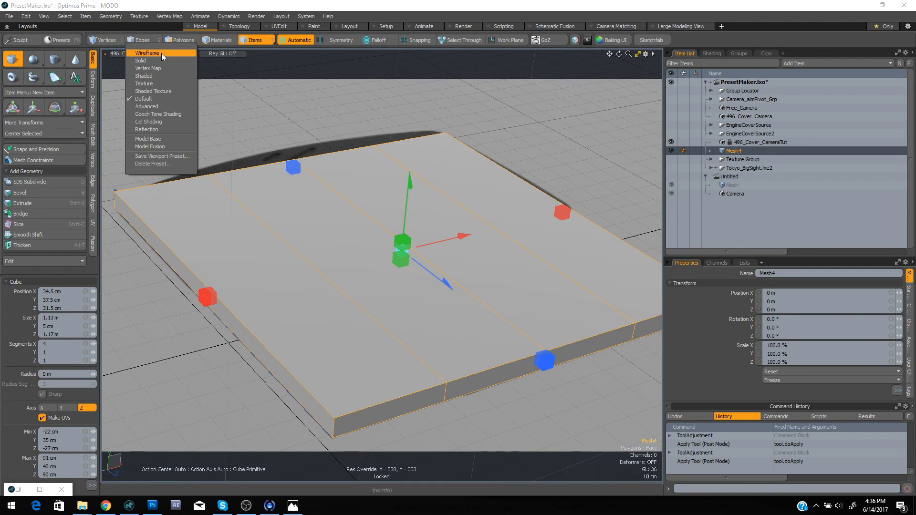
{"action": "left_click", "coordinate": [164, 72]}
{"action": "left_click_drag", "start_coordinate": [562, 212], "coordinate": [574, 210]}
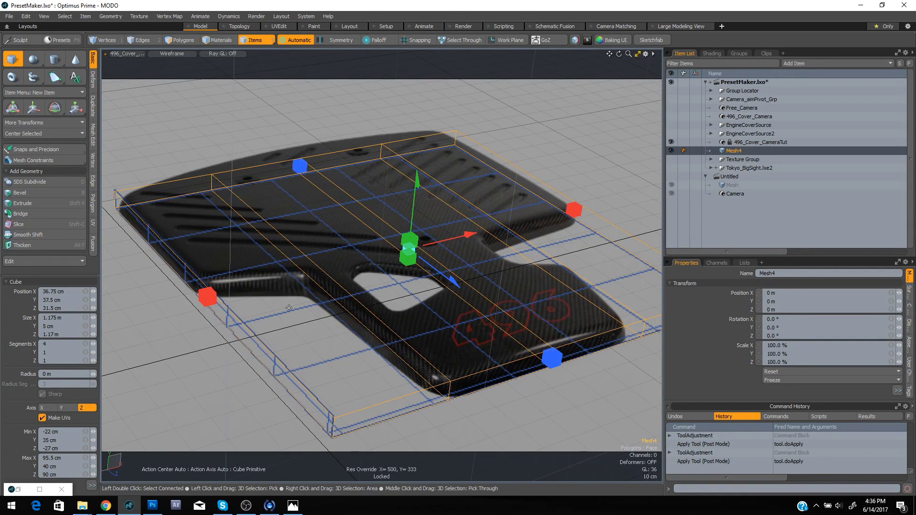
{"action": "left_click", "coordinate": [93, 351]}
{"action": "left_click", "coordinate": [93, 351]}
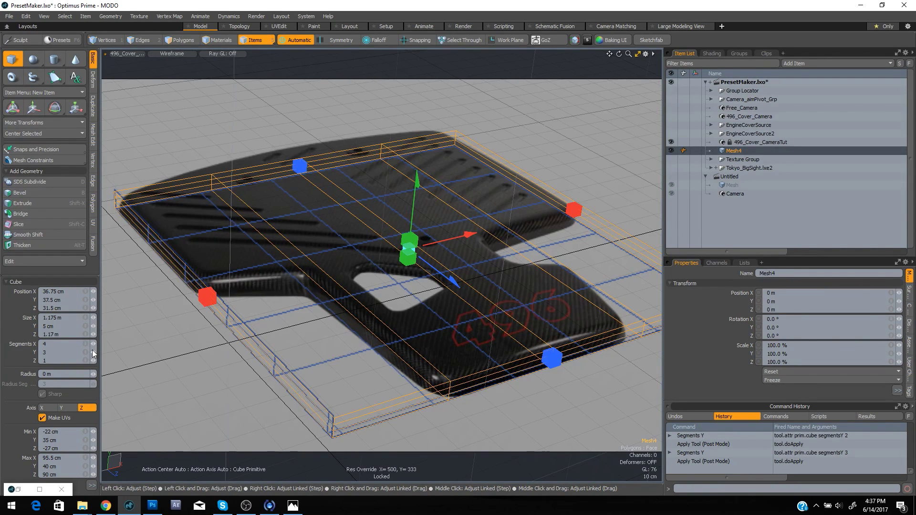
{"action": "left_click", "coordinate": [93, 352]}
{"action": "left_click", "coordinate": [92, 351]}
Set the cube's Z segments to 4
{"action": "left_click", "coordinate": [96, 361]}
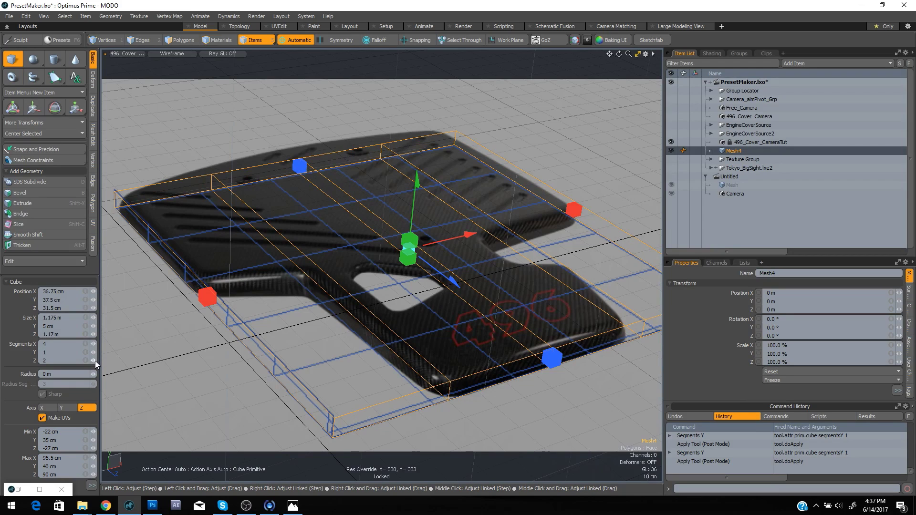
{"action": "left_click", "coordinate": [94, 361]}
{"action": "left_click", "coordinate": [93, 361]}
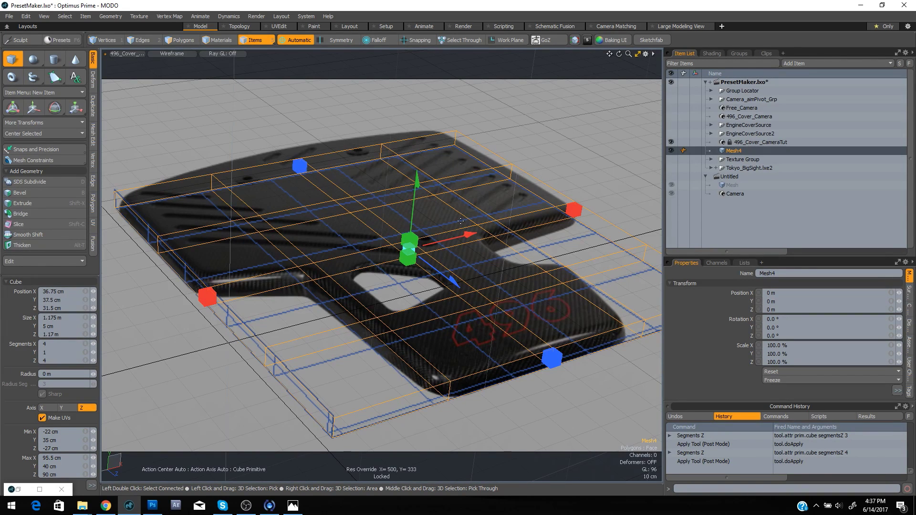
Set the cube's height to about 6 cm, finish the primitive and show the camera view with Default shading
{"action": "mouse_move", "coordinate": [411, 247]}
{"action": "left_mouse_down"}
{"action": "mouse_move", "coordinate": [409, 227]}
{"action": "mouse_move", "coordinate": [409, 236]}
{"action": "left_mouse_up"}
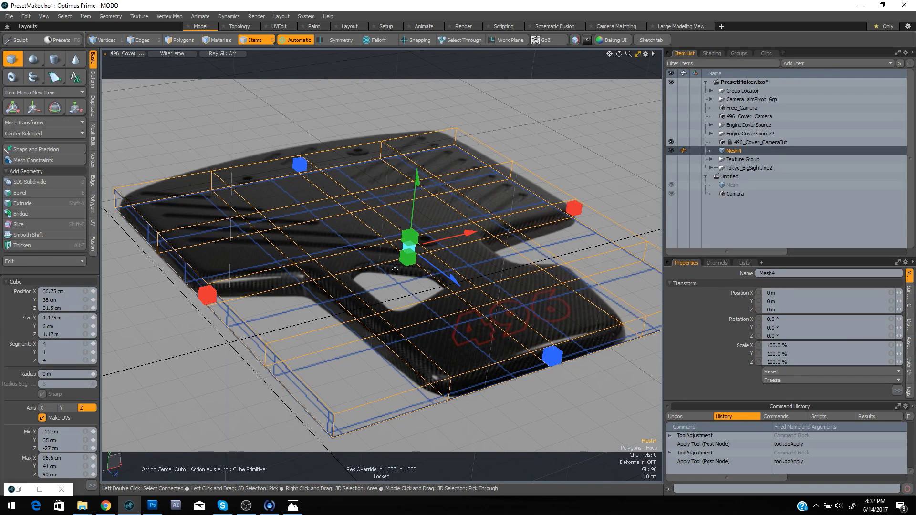
{"action": "key", "text": "q"}
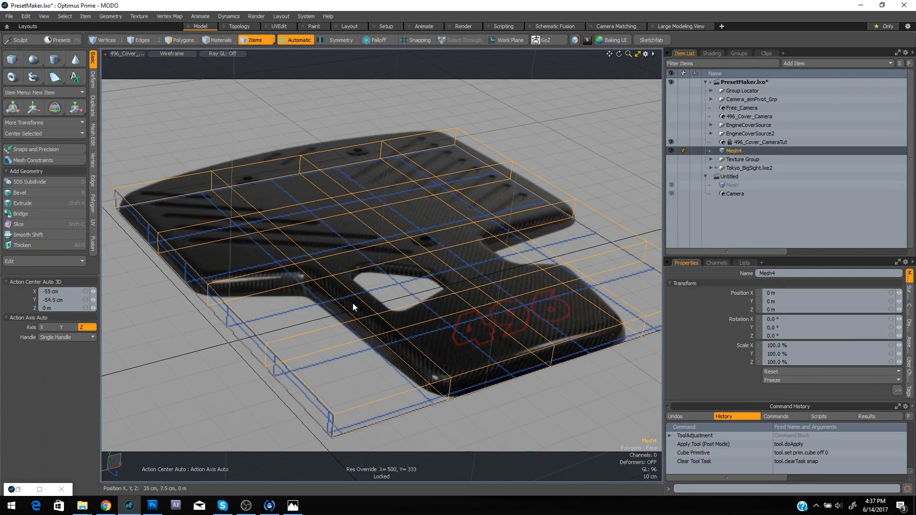
{"action": "left_click", "coordinate": [172, 53]}
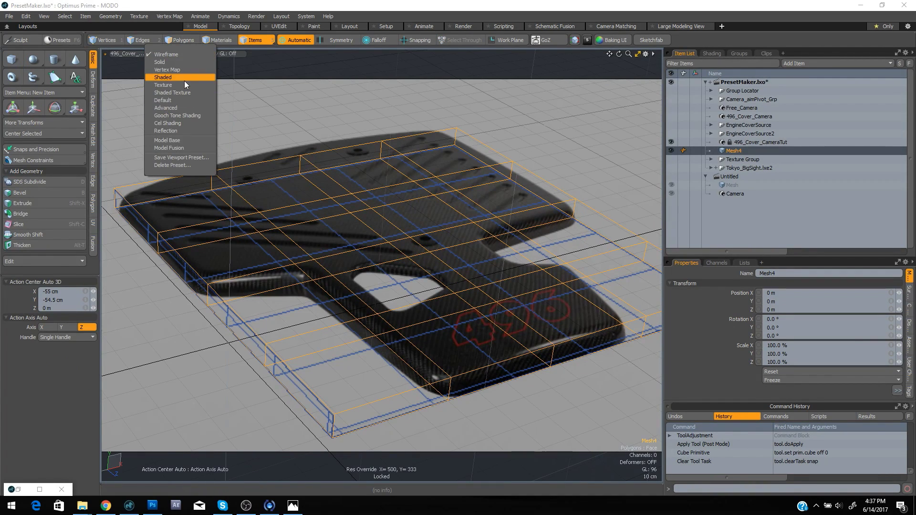
{"action": "left_click", "coordinate": [165, 100]}
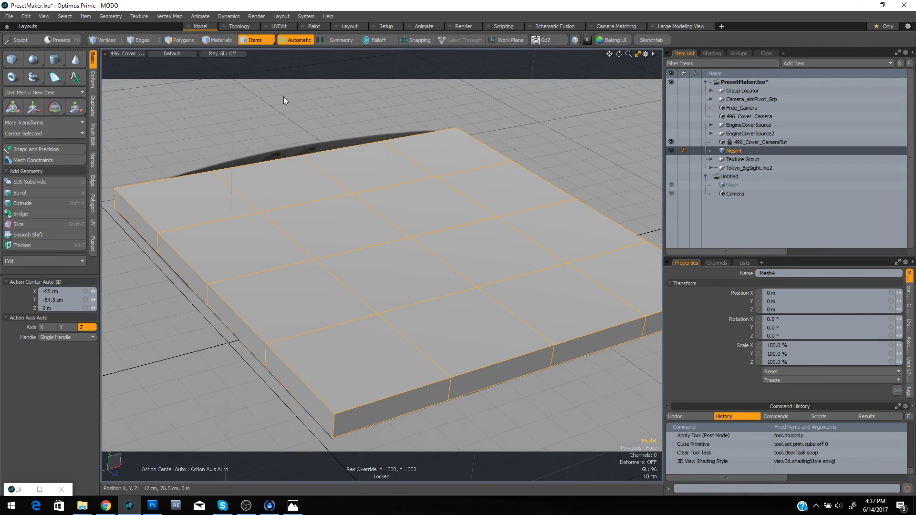
Delete the polygons of the two blocks at the cube's front corners, including undersides and outer sides, to leave a T-shaped slab
{"action": "left_click", "coordinate": [181, 41]}
{"action": "left_click_drag", "start_coordinate": [267, 299], "coordinate": [370, 394]}
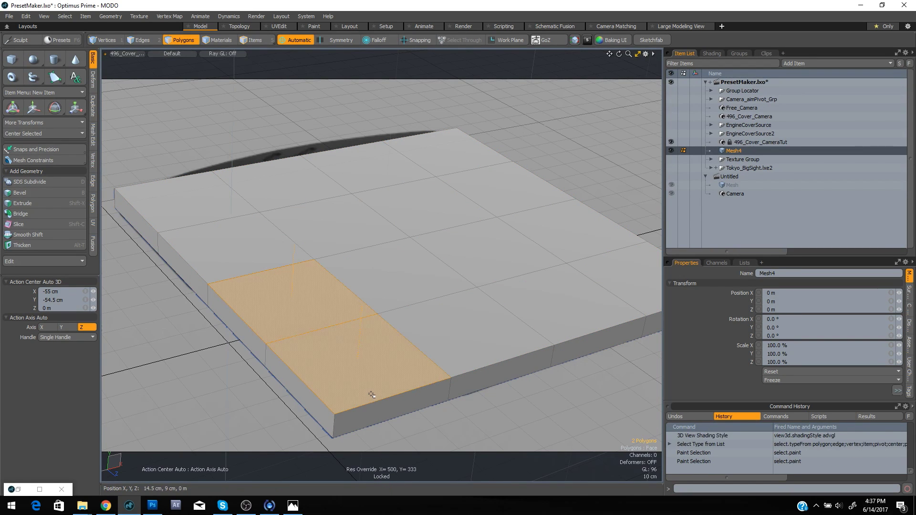
{"action": "key", "text": "ctrl+space"}
{"action": "left_click", "coordinate": [402, 374]}
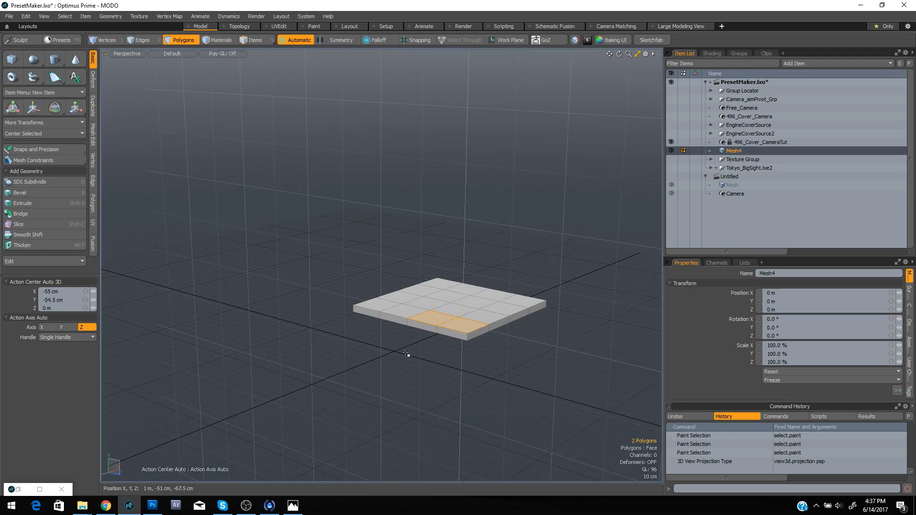
{"action": "key", "text": "shift+a"}
{"action": "mouse_move", "coordinate": [434, 344]}
{"action": "left_mouse_down", "text": "alt"}
{"action": "mouse_move", "coordinate": [463, 317]}
{"action": "mouse_move", "coordinate": [411, 190]}
{"action": "mouse_move", "coordinate": [342, 253]}
{"action": "mouse_move", "coordinate": [317, 241]}
{"action": "left_mouse_up", "text": "alt"}
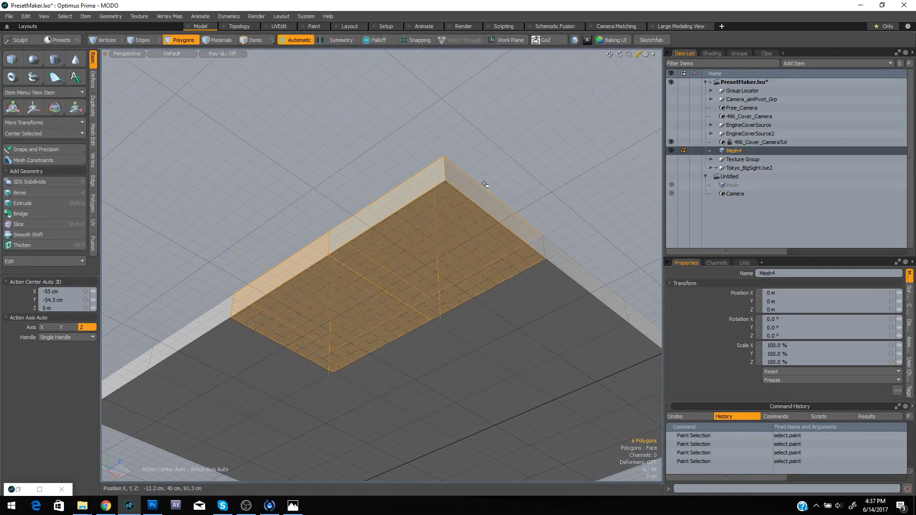
{"action": "mouse_move", "coordinate": [482, 185]}
{"action": "left_mouse_down", "text": "alt"}
{"action": "mouse_move", "coordinate": [452, 259]}
{"action": "mouse_move", "coordinate": [526, 239]}
{"action": "mouse_move", "coordinate": [411, 224]}
{"action": "mouse_move", "coordinate": [487, 229]}
{"action": "mouse_move", "coordinate": [498, 280]}
{"action": "left_mouse_up", "text": "alt"}
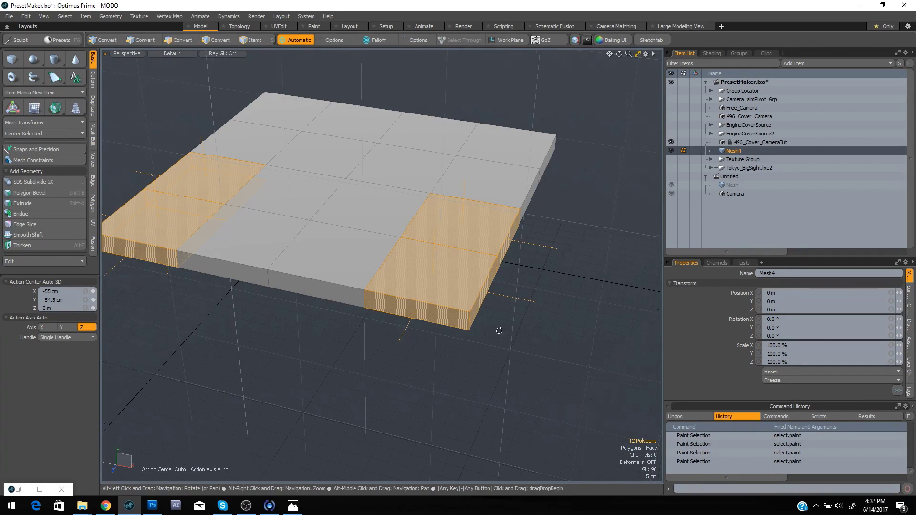
{"action": "left_click_drag", "start_coordinate": [497, 327], "coordinate": [533, 196], "text": "alt"}
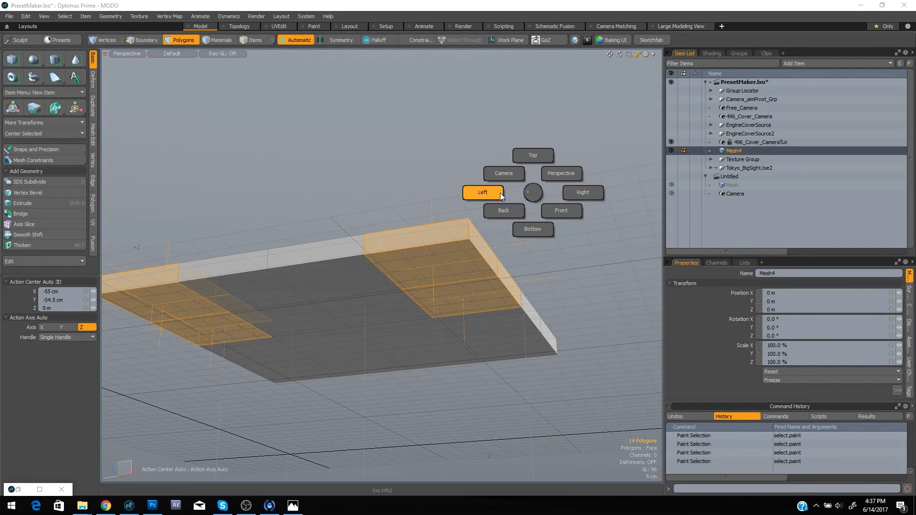
{"action": "left_click", "coordinate": [446, 195]}
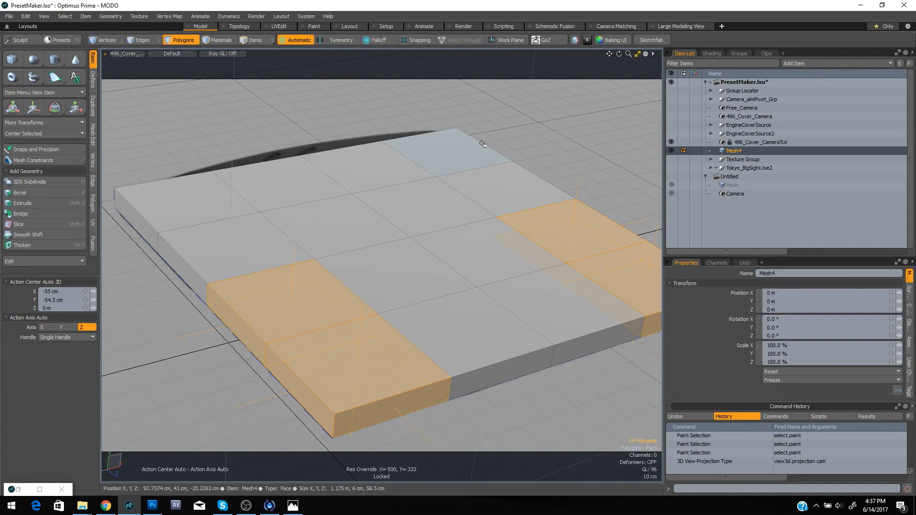
{"action": "key", "text": "Delete"}
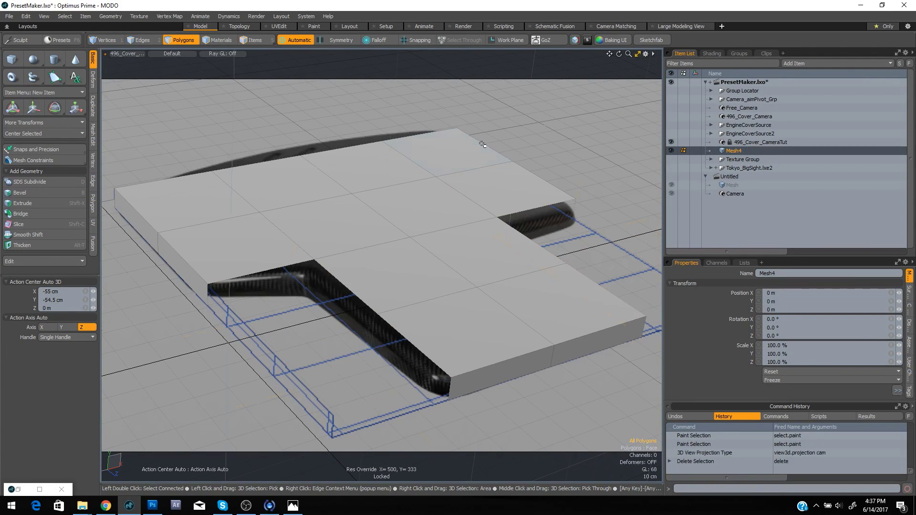
Assign a new material named Transparency to all connected polygons of the T-shaped slab
{"action": "double_click", "coordinate": [392, 237]}
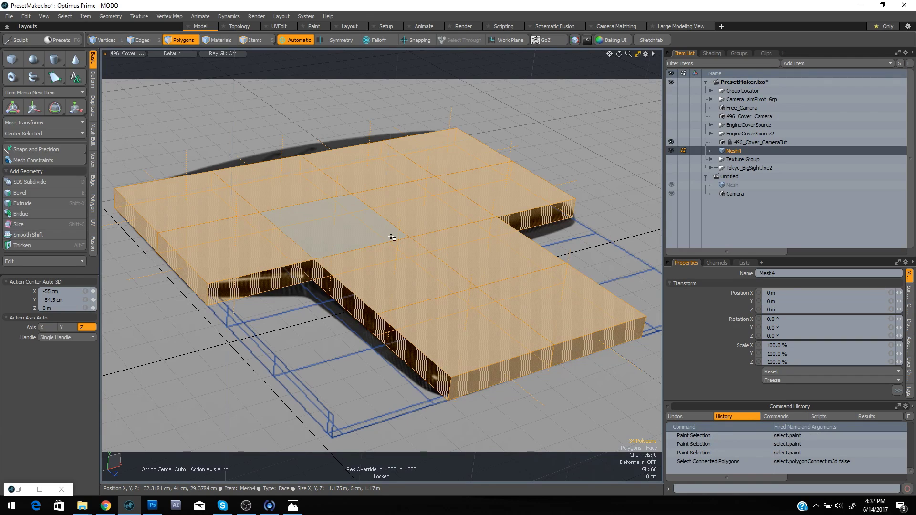
{"action": "key", "text": "m"}
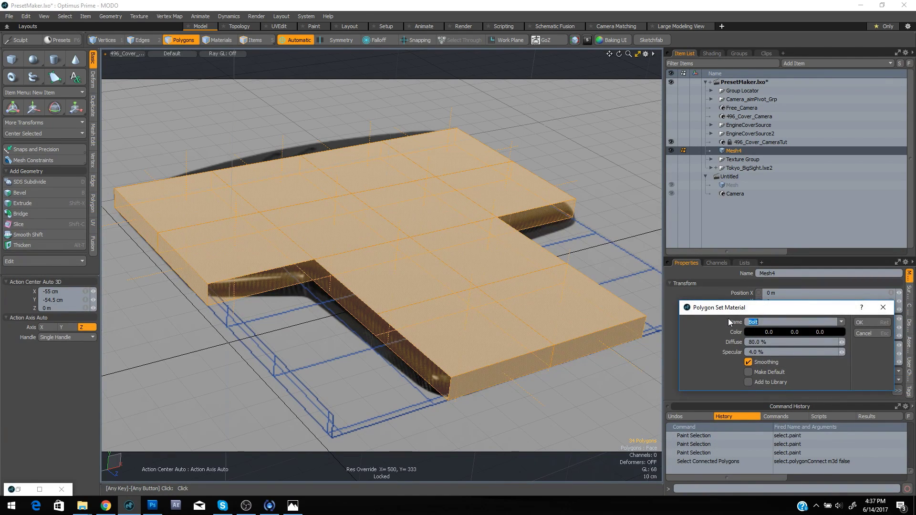
{"action": "type", "text": "Transparency"}
{"action": "key", "text": "Return"}
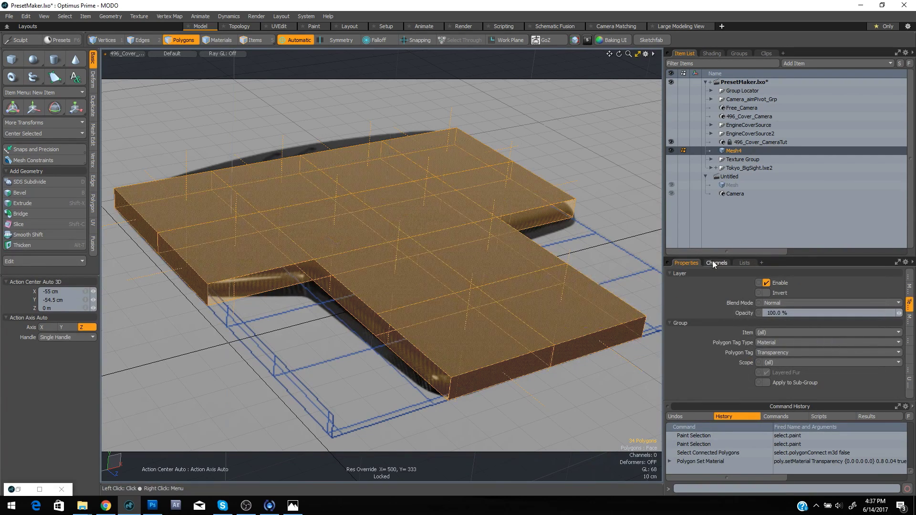
Set the Transparent Amount of the Transparency group's material to 80% and deselect the slab's polygons
{"action": "left_click", "coordinate": [712, 53]}
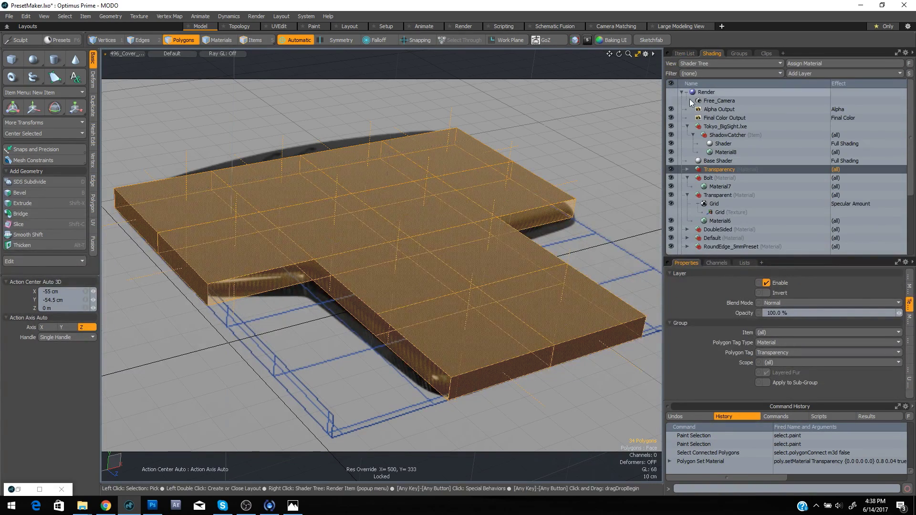
{"action": "left_click", "coordinate": [687, 170]}
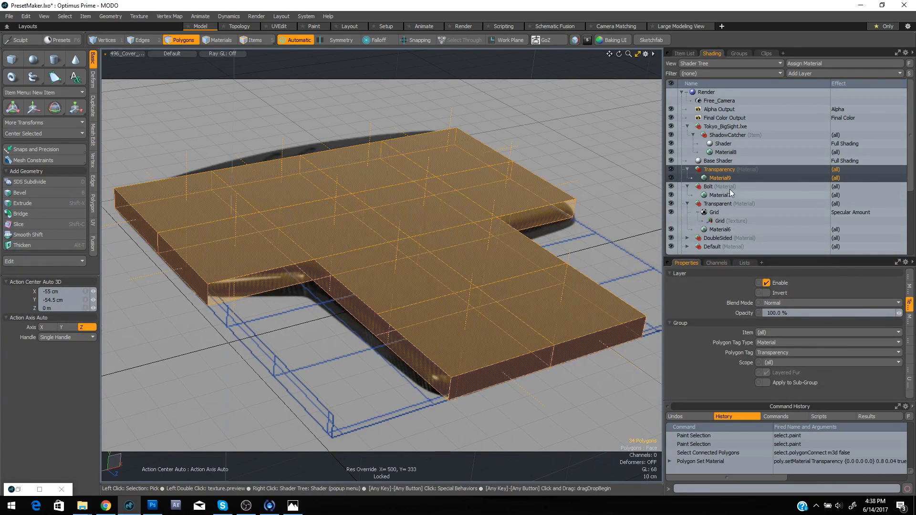
{"action": "left_click", "coordinate": [720, 177]}
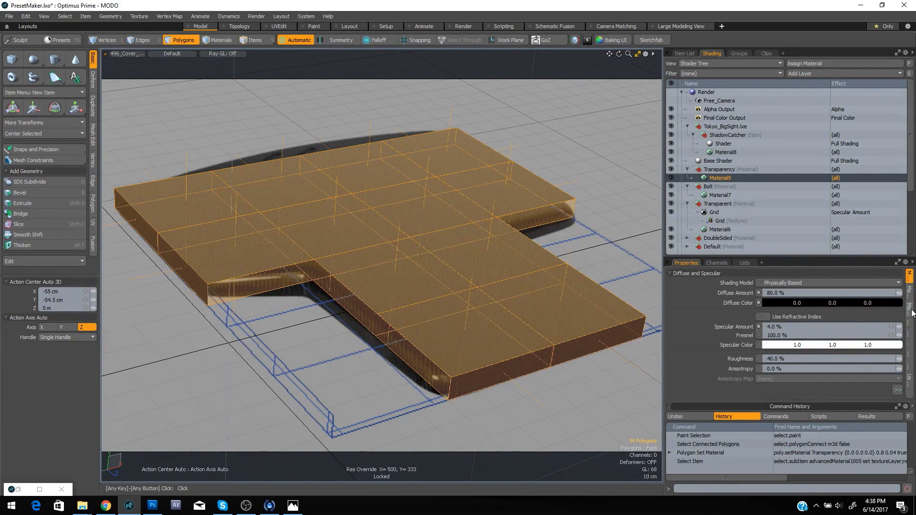
{"action": "left_click_drag", "start_coordinate": [859, 260], "coordinate": [864, 98]}
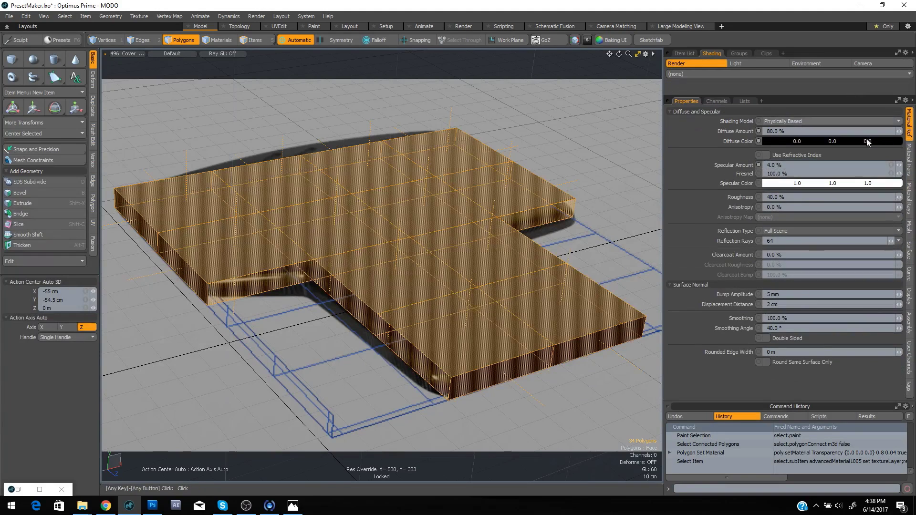
{"action": "left_click", "coordinate": [908, 159]}
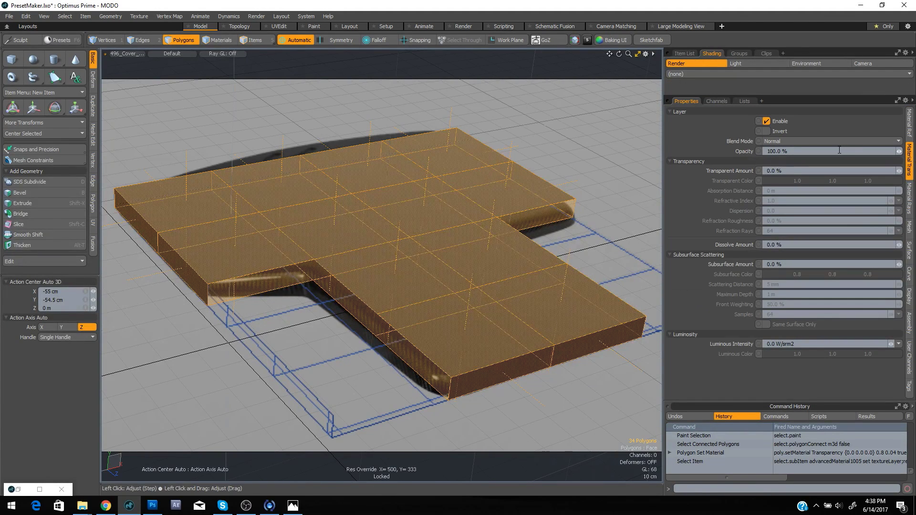
{"action": "type", "text": "8"}
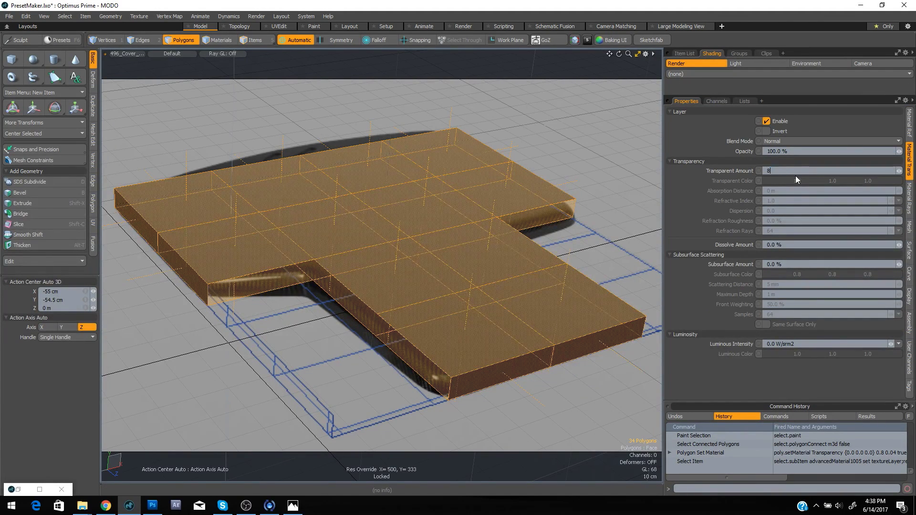
{"action": "type", "text": "0"}
{"action": "key", "text": "Return"}
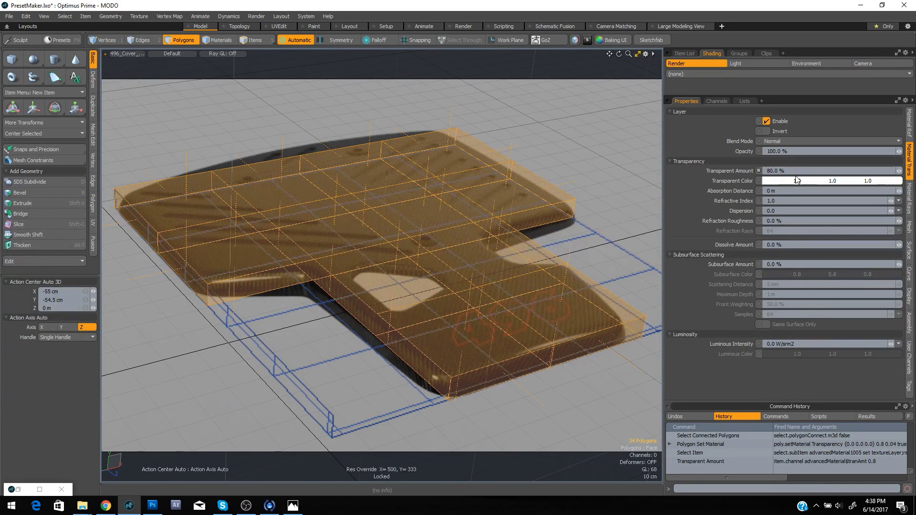
{"action": "key", "text": "Escape"}
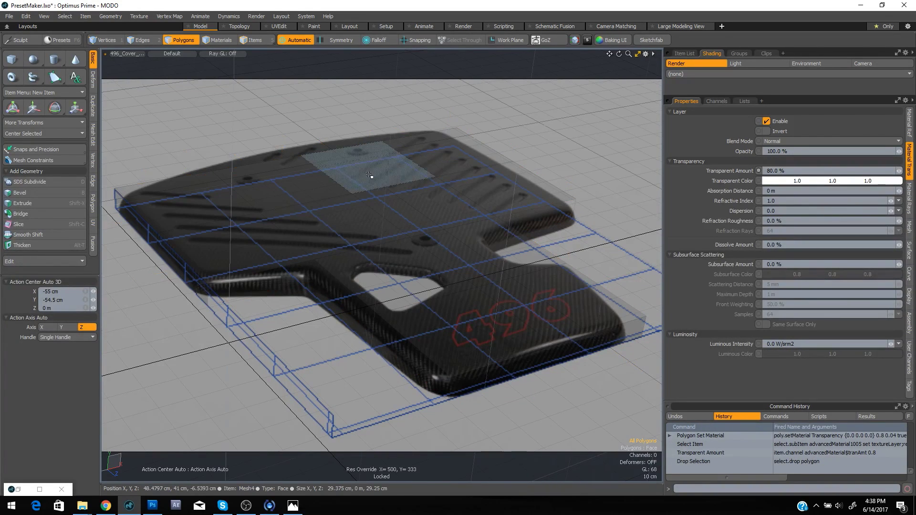
Lower the slab material's Transparent Amount to 60%
{"action": "left_click", "coordinate": [796, 170]}
{"action": "type", "text": "60"}
{"action": "key", "text": "Return"}
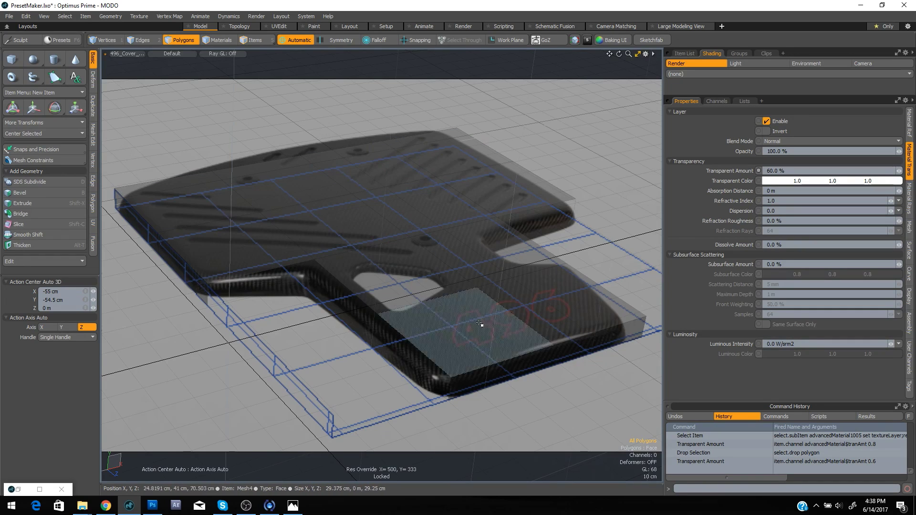
{"action": "left_click_drag", "start_coordinate": [433, 156], "coordinate": [247, 214]}
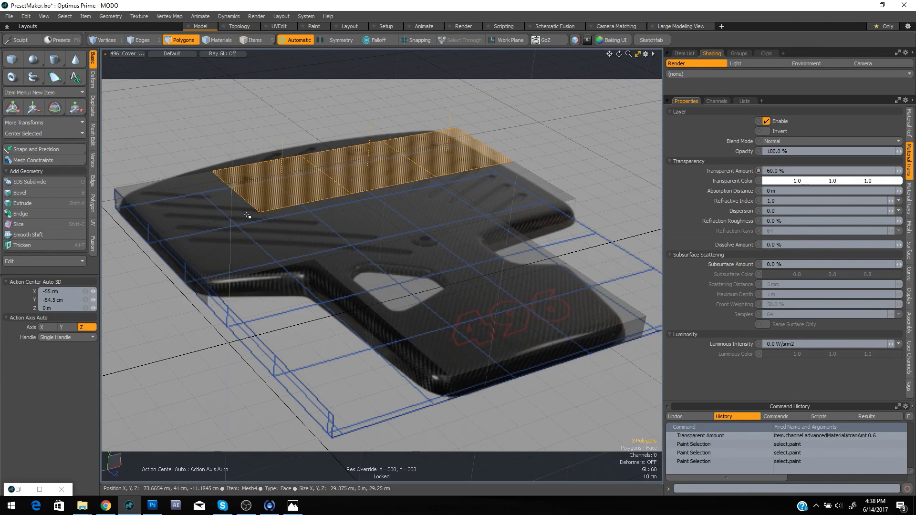
{"action": "left_click", "coordinate": [548, 132]}
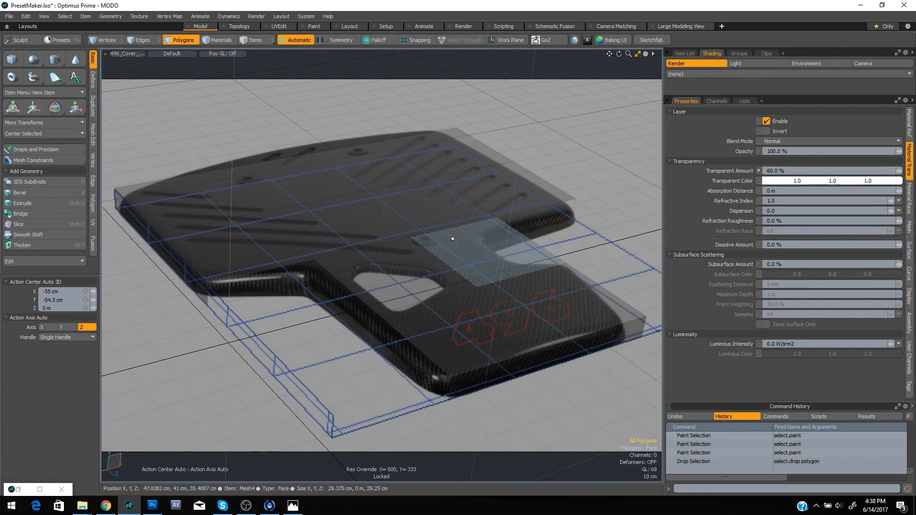
Flip the polygons across the slab's underside in the Perspective view
{"action": "key", "text": "ctrl+space"}
{"action": "left_click", "coordinate": [476, 247]}
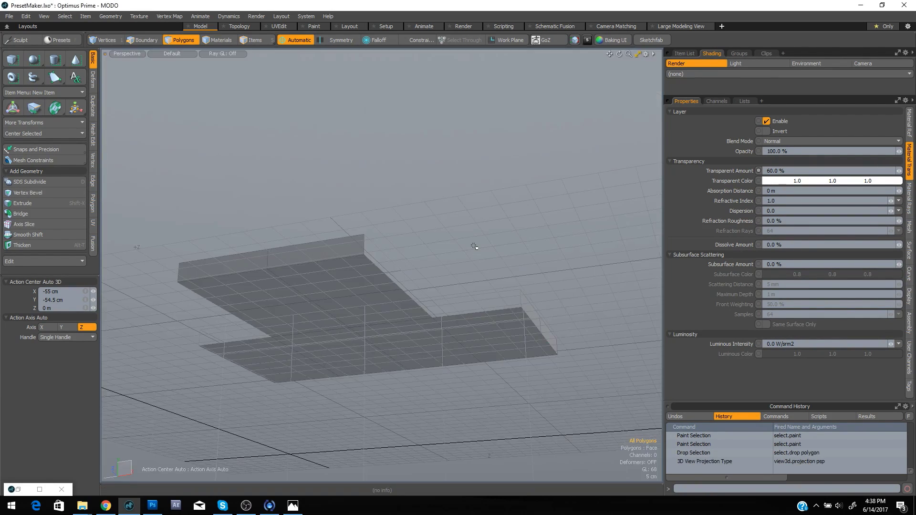
{"action": "left_click_drag", "start_coordinate": [477, 247], "coordinate": [382, 352], "text": "alt"}
{"action": "mouse_move", "coordinate": [299, 362]}
{"action": "left_mouse_down", "text": "alt"}
{"action": "mouse_move", "coordinate": [336, 313]}
{"action": "mouse_move", "coordinate": [430, 287]}
{"action": "mouse_move", "coordinate": [374, 231]}
{"action": "left_mouse_up", "text": "alt"}
{"action": "left_click", "coordinate": [388, 247]}
{"action": "left_click", "coordinate": [420, 279], "text": "shift"}
{"action": "left_click", "coordinate": [334, 270], "text": "shift"}
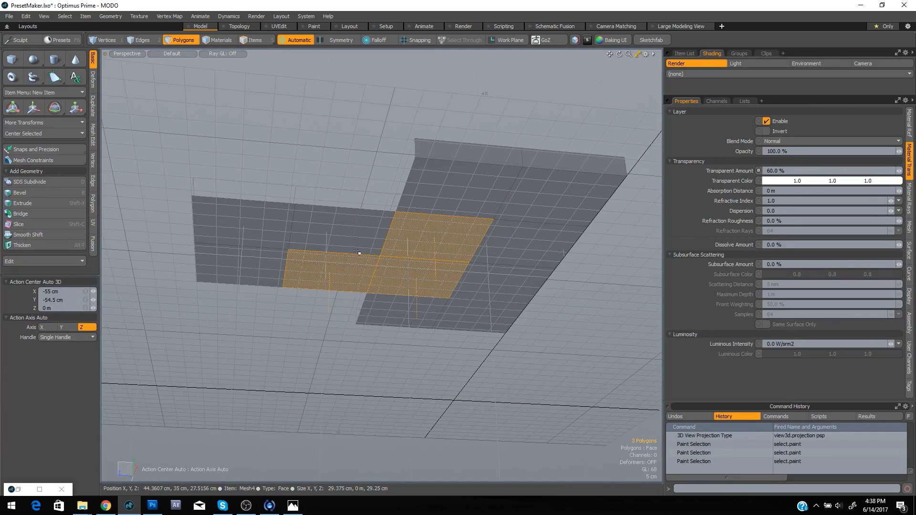
{"action": "left_click", "coordinate": [377, 235], "text": "shift"}
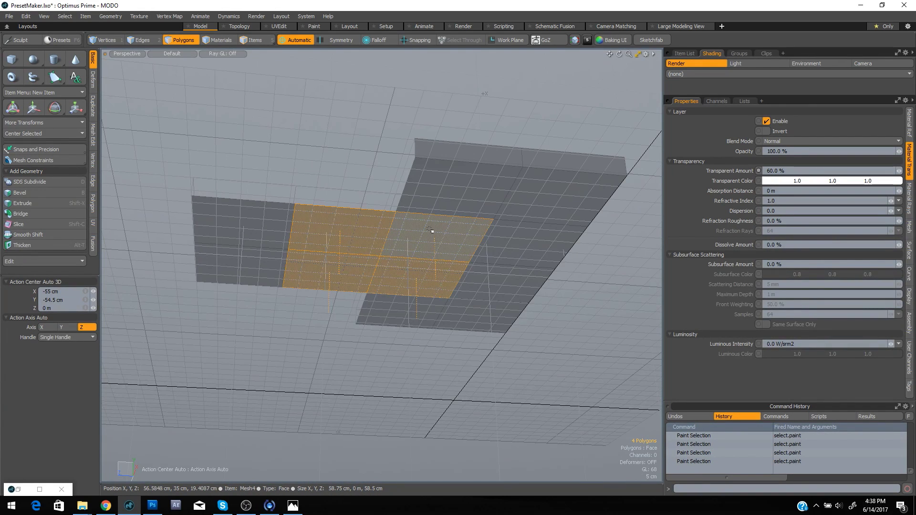
{"action": "mouse_move", "coordinate": [431, 231]}
{"action": "left_mouse_down", "text": "shift"}
{"action": "mouse_move", "coordinate": [262, 236]}
{"action": "mouse_move", "coordinate": [525, 243]}
{"action": "mouse_move", "coordinate": [443, 224]}
{"action": "mouse_move", "coordinate": [504, 259]}
{"action": "left_mouse_up", "text": "shift"}
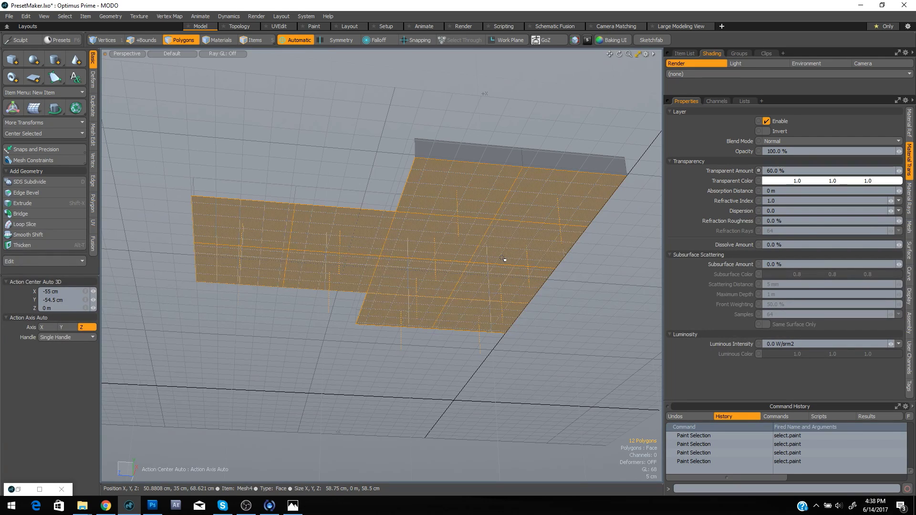
{"action": "key", "text": "f"}
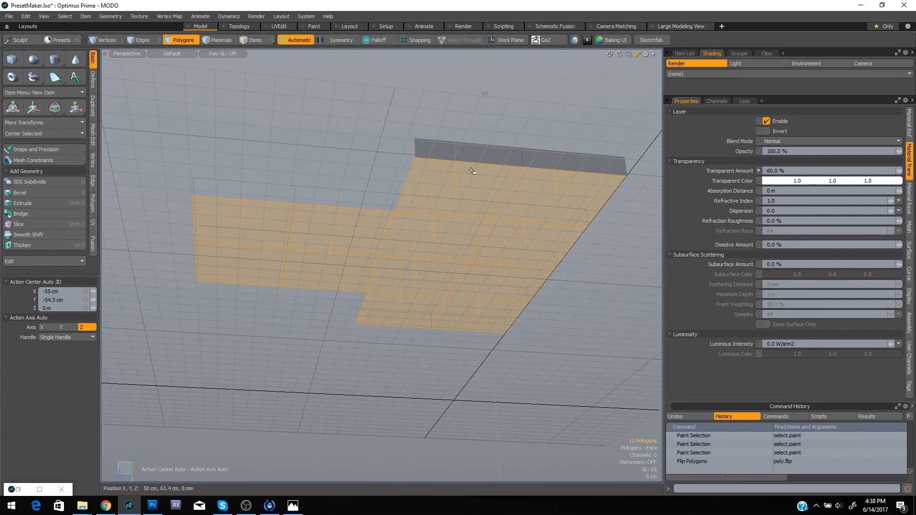
Align the work plane to four adjacent polygons on the slab's top face
{"action": "mouse_move", "coordinate": [472, 171]}
{"action": "left_mouse_down", "text": "alt"}
{"action": "mouse_move", "coordinate": [409, 293]}
{"action": "mouse_move", "coordinate": [359, 206]}
{"action": "mouse_move", "coordinate": [344, 205]}
{"action": "mouse_move", "coordinate": [377, 204]}
{"action": "left_mouse_up", "text": "alt"}
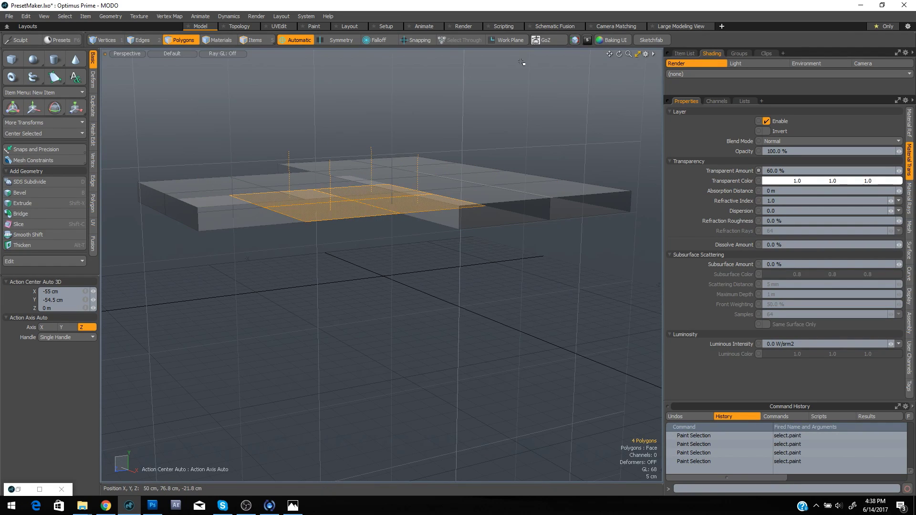
{"action": "left_click", "coordinate": [503, 40]}
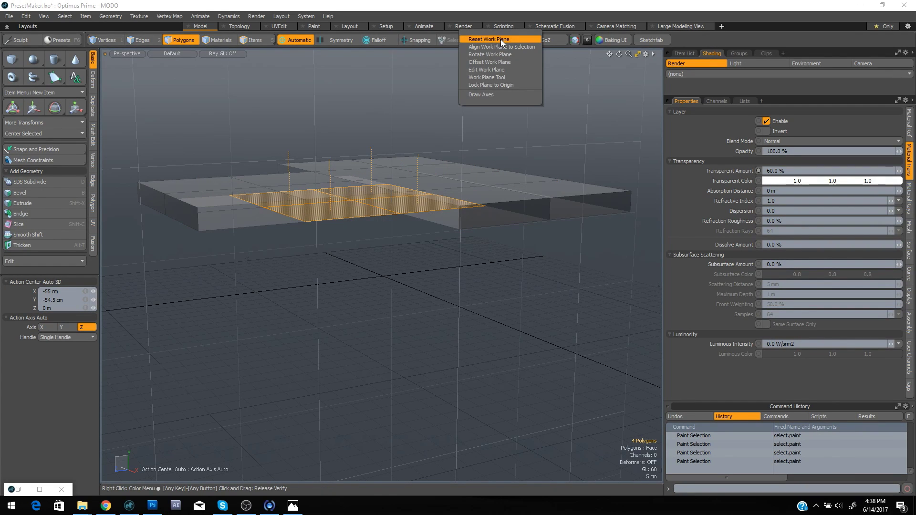
{"action": "left_click", "coordinate": [501, 47]}
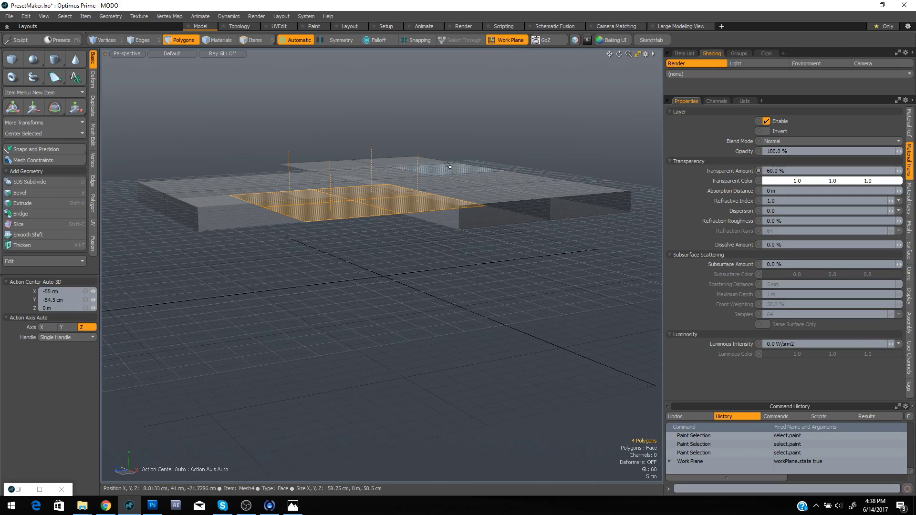
{"action": "left_click_drag", "start_coordinate": [447, 165], "coordinate": [466, 177], "text": "alt"}
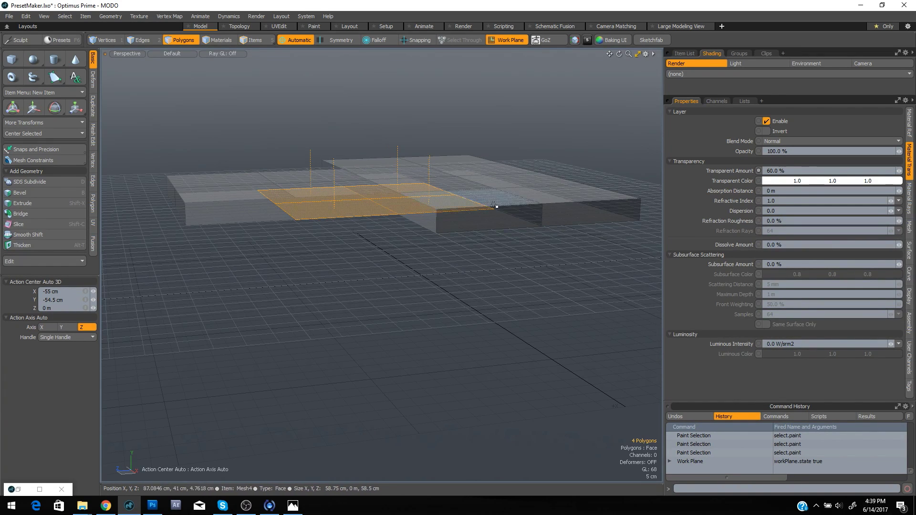
{"action": "left_click_drag", "start_coordinate": [368, 221], "coordinate": [407, 247], "text": "alt"}
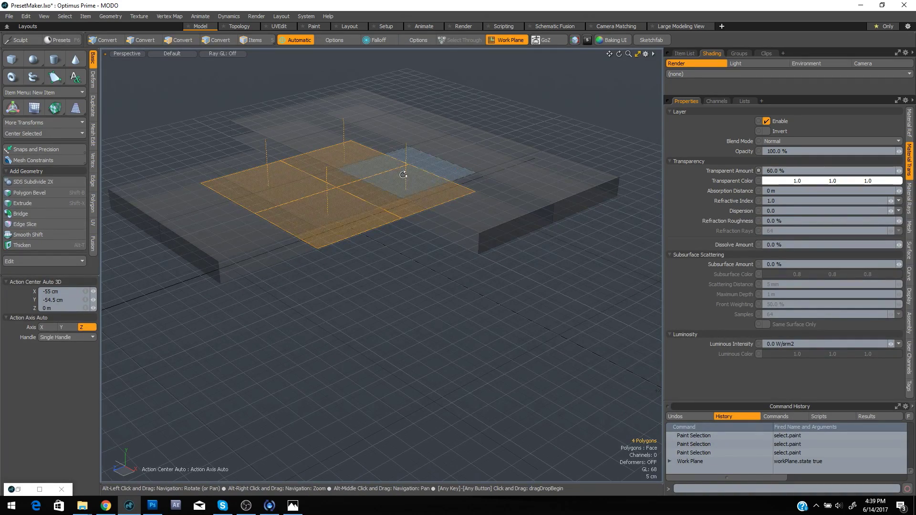
Delete the four adjacent polygons in the middle of the slab's underside
{"action": "left_click_drag", "start_coordinate": [403, 176], "coordinate": [378, 288], "text": "alt"}
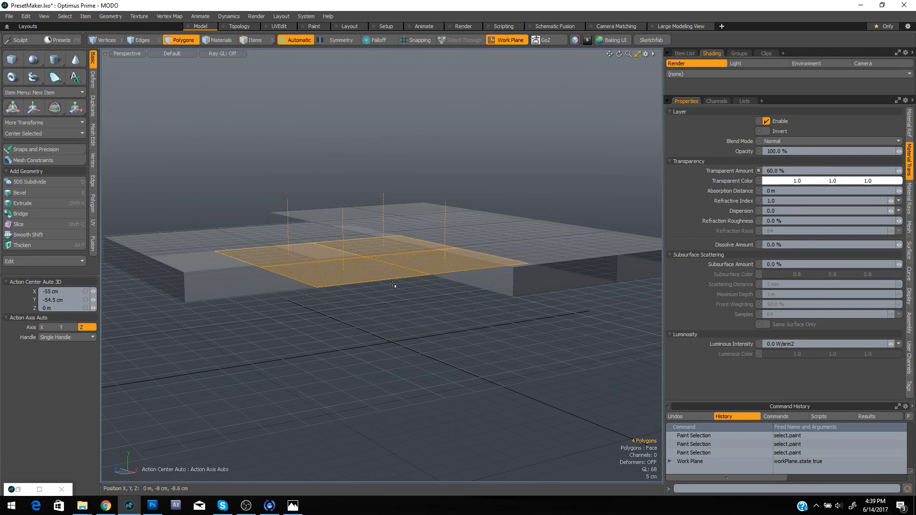
{"action": "key", "text": "alt"}
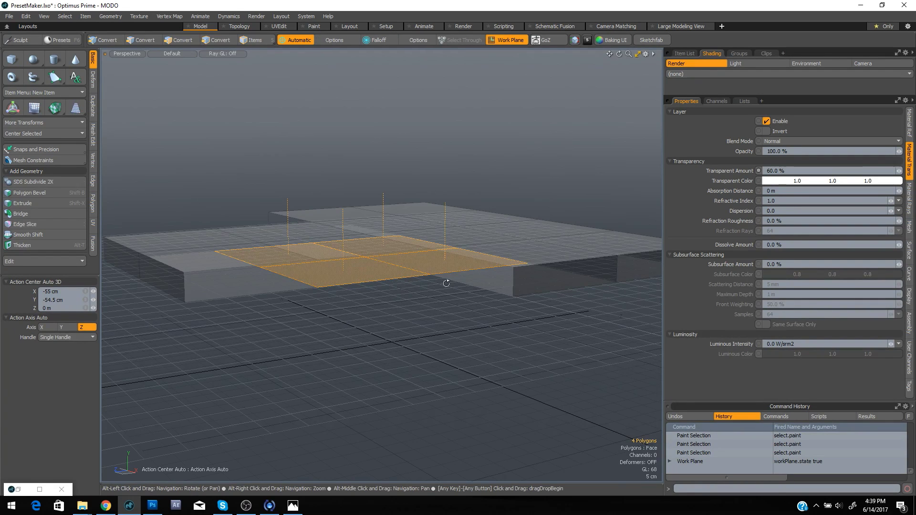
{"action": "left_click_drag", "start_coordinate": [446, 283], "coordinate": [434, 281], "text": "alt"}
{"action": "left_click", "coordinate": [397, 262], "text": "shift"}
{"action": "left_click", "coordinate": [388, 256], "text": "shift"}
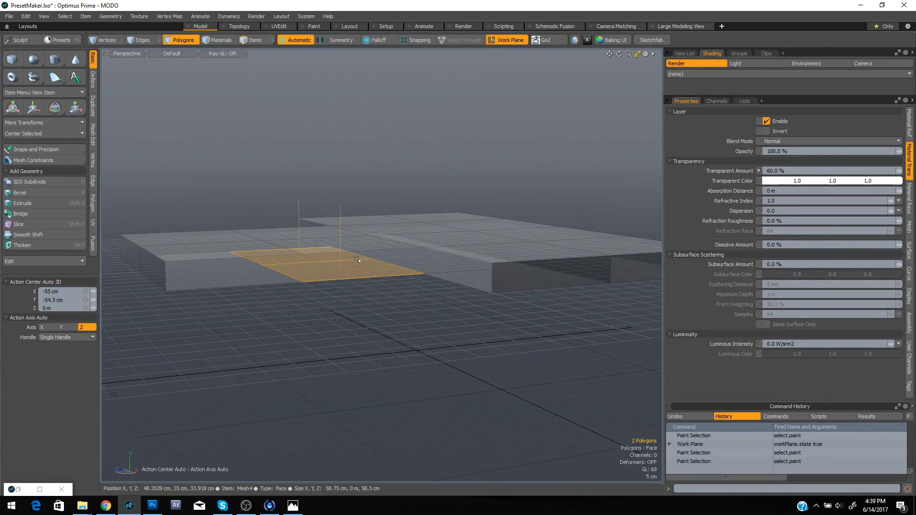
{"action": "left_click", "coordinate": [387, 256], "text": "shift"}
{"action": "left_click", "coordinate": [390, 262], "text": "shift"}
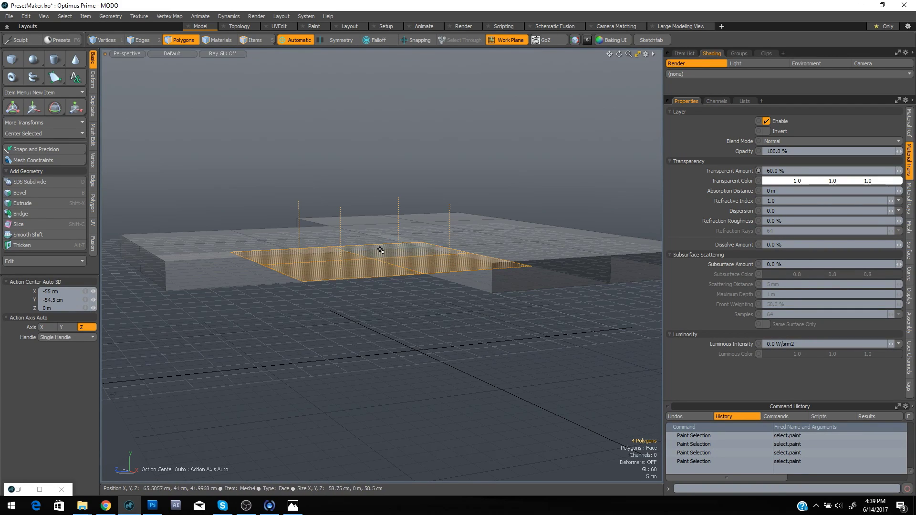
{"action": "key", "text": "Delete"}
Select all the remaining polygons on the slab's underside and delete them
{"action": "left_click", "coordinate": [468, 287]}
{"action": "left_click", "coordinate": [236, 287], "text": "shift"}
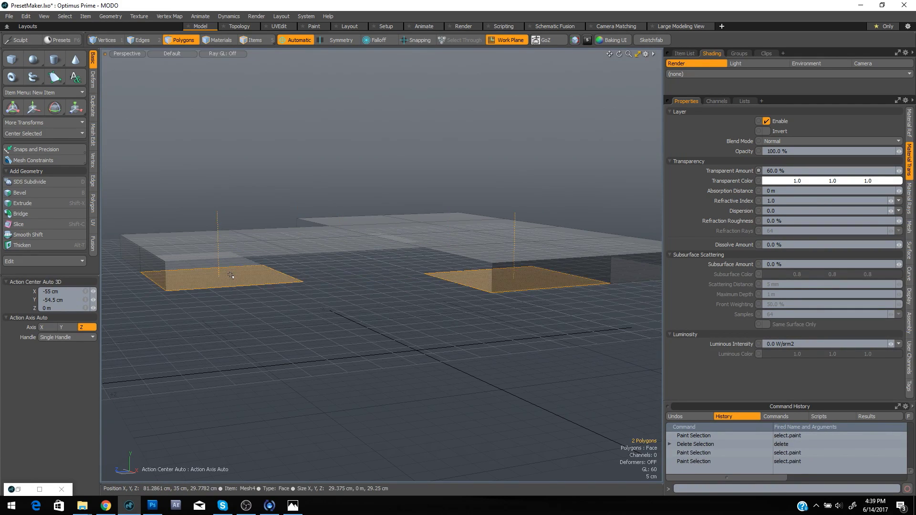
{"action": "mouse_move", "coordinate": [229, 271]}
{"action": "left_mouse_down", "text": "alt"}
{"action": "mouse_move", "coordinate": [254, 259]}
{"action": "mouse_move", "coordinate": [395, 266]}
{"action": "mouse_move", "coordinate": [380, 266]}
{"action": "mouse_move", "coordinate": [422, 254]}
{"action": "mouse_move", "coordinate": [468, 268]}
{"action": "mouse_move", "coordinate": [478, 252]}
{"action": "left_mouse_up", "text": "alt"}
{"action": "left_click", "coordinate": [253, 259], "text": "shift"}
{"action": "left_click", "coordinate": [372, 256], "text": "shift"}
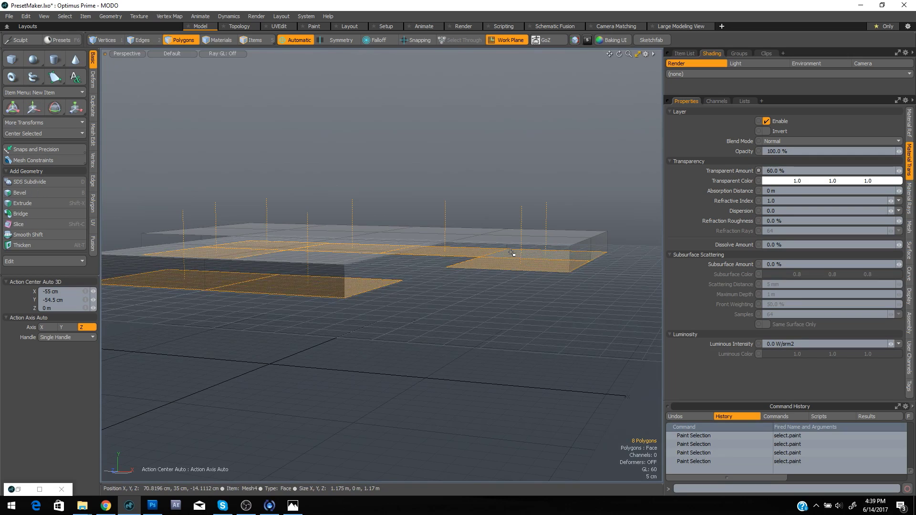
{"action": "key", "text": "Delete"}
In the camera view, move the vertical edge at the near-left corner of the slab's crossbar back along Z to match the cover photo
{"action": "key", "text": "ctrl+space"}
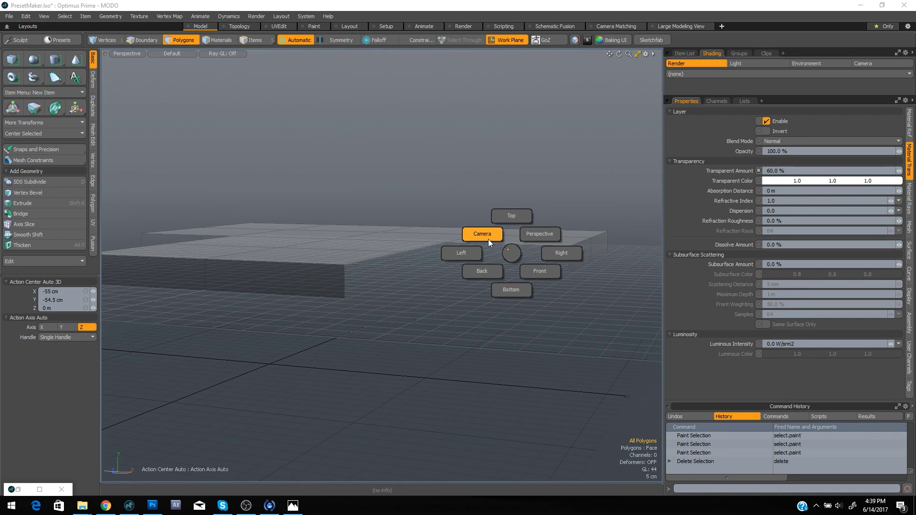
{"action": "left_click", "coordinate": [480, 235]}
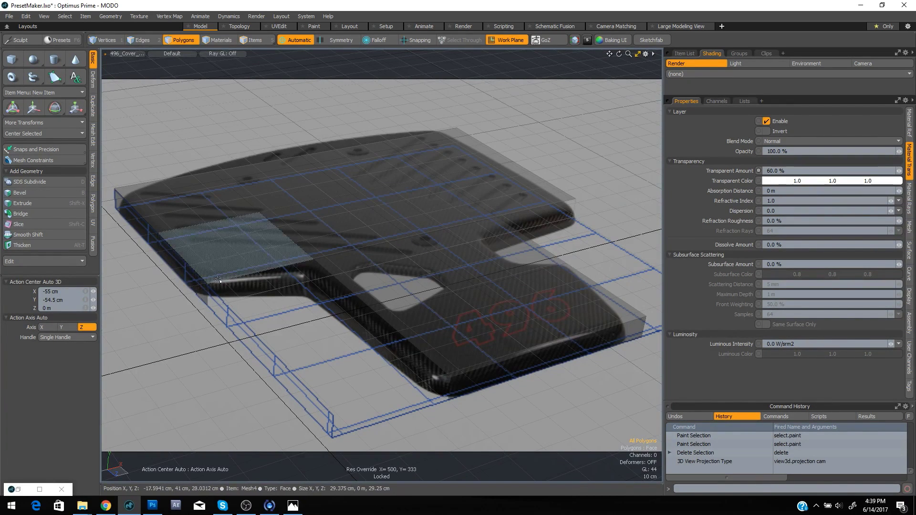
{"action": "key", "text": "space"}
{"action": "key", "text": "space"}
{"action": "left_click", "coordinate": [209, 294]}
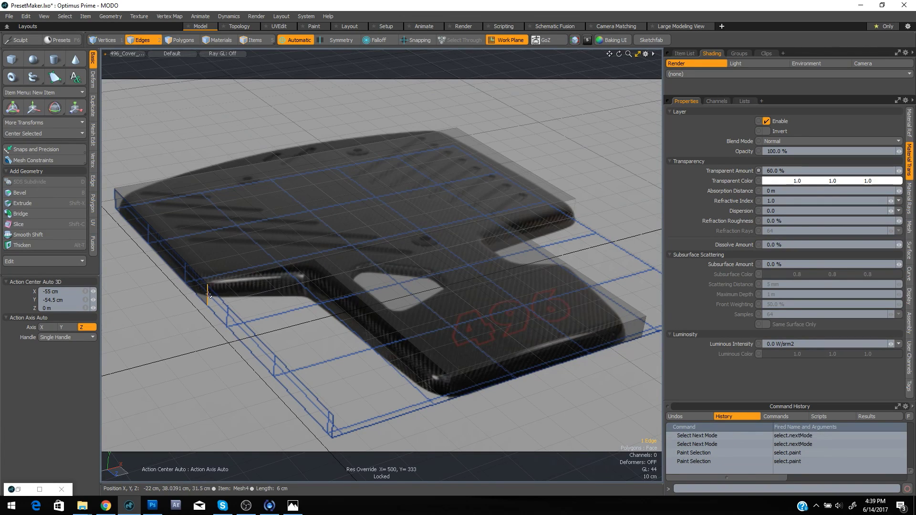
{"action": "key", "text": "w"}
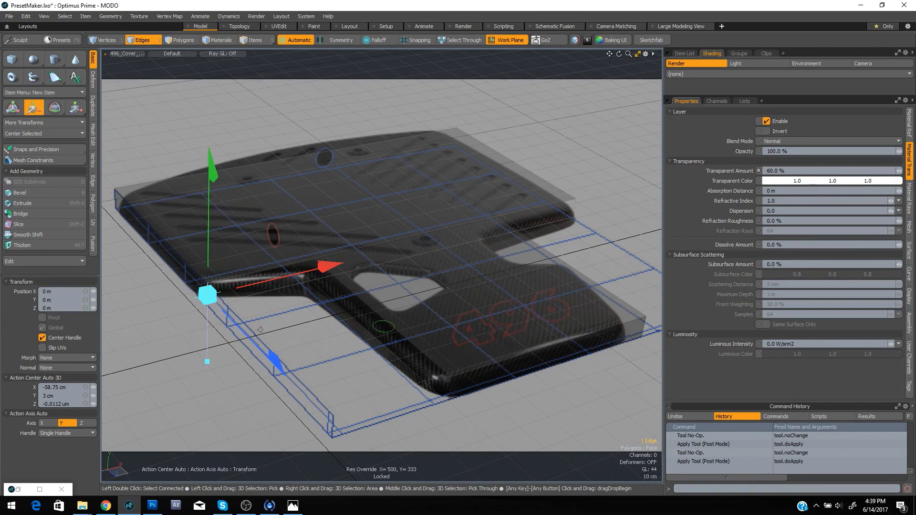
{"action": "left_click_drag", "start_coordinate": [273, 355], "coordinate": [263, 344]}
{"action": "key", "text": "space"}
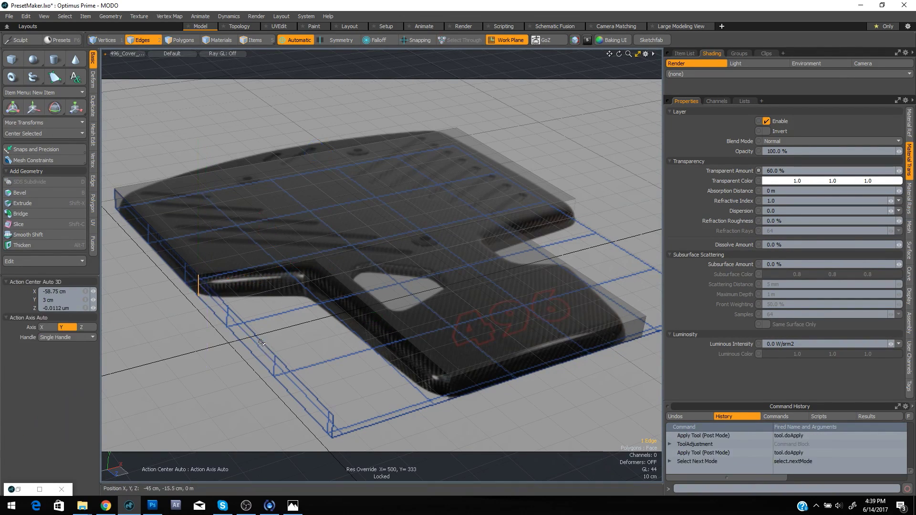
Raise the active meshes' wireframe opacity to 30% and on to 50%
{"action": "key", "text": "o"}
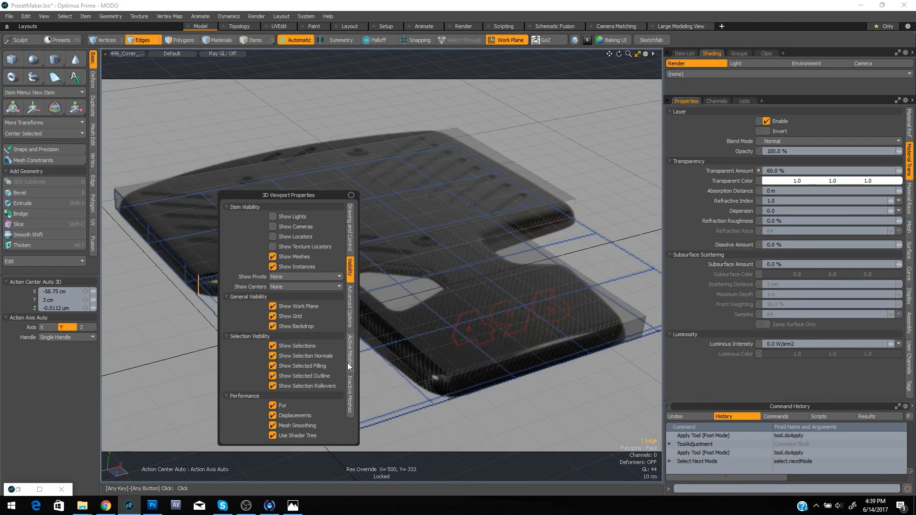
{"action": "left_click", "coordinate": [350, 346]}
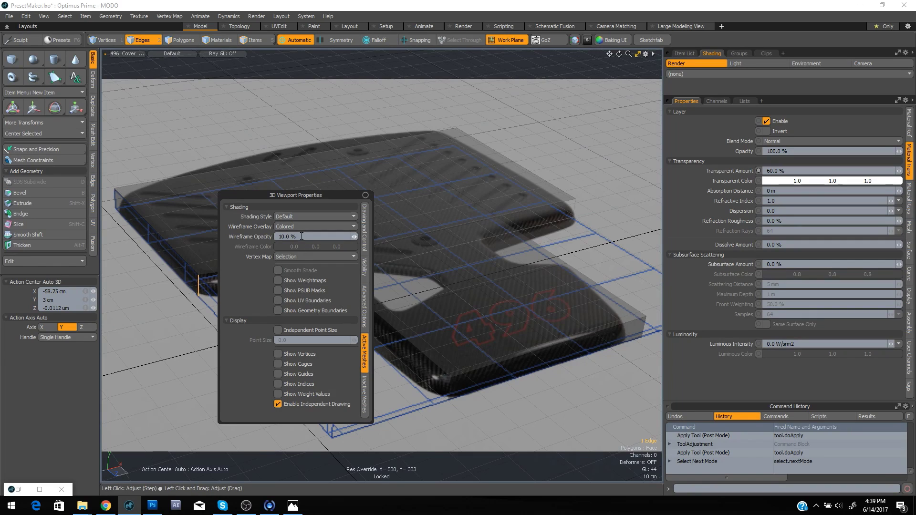
{"action": "type", "text": "30"}
{"action": "key", "text": "Return"}
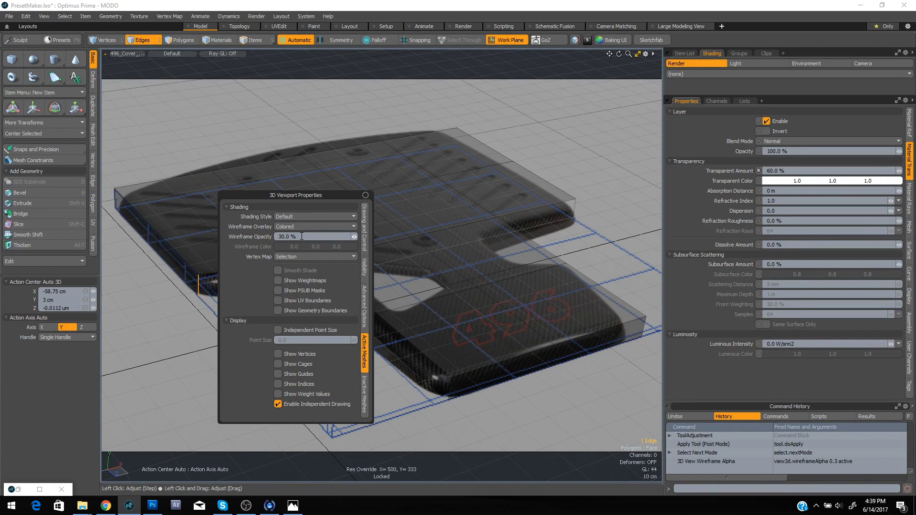
{"action": "left_click", "coordinate": [301, 237]}
{"action": "type", "text": "50"}
{"action": "key", "text": "Return"}
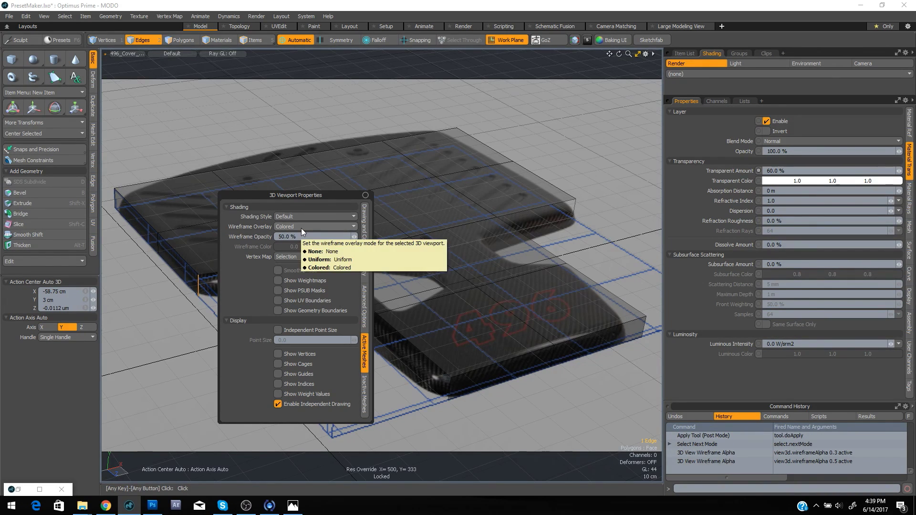
Keep the active meshes' wireframe overlay at Colored and try to change the wireframe color
{"action": "left_click", "coordinate": [301, 227]}
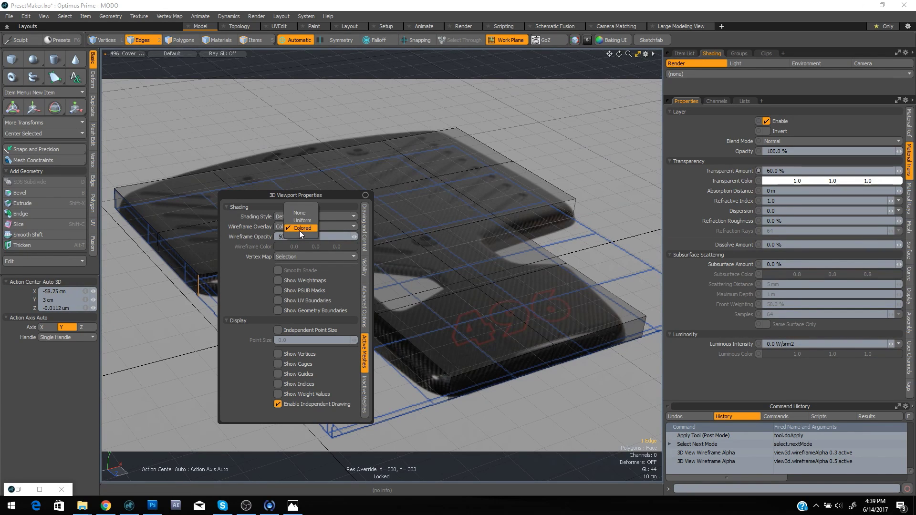
{"action": "left_click", "coordinate": [300, 230]}
{"action": "left_click", "coordinate": [287, 248]}
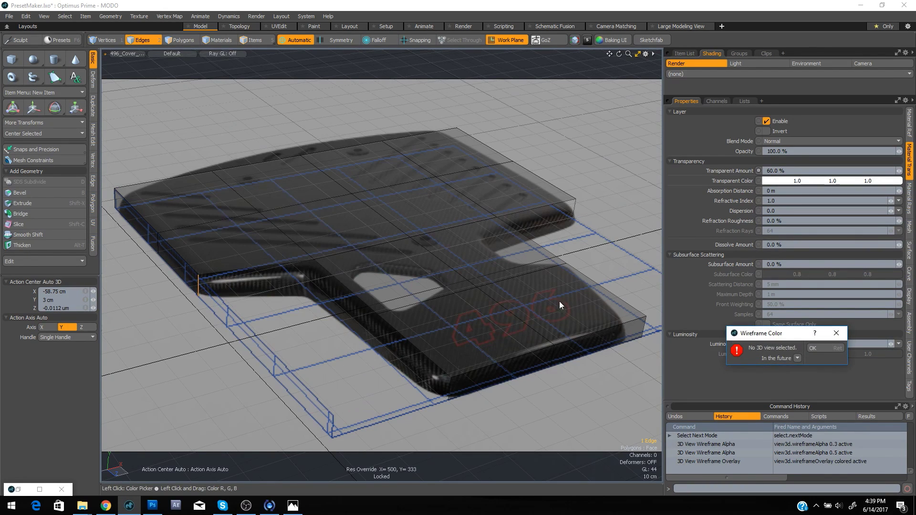
{"action": "left_click", "coordinate": [817, 348]}
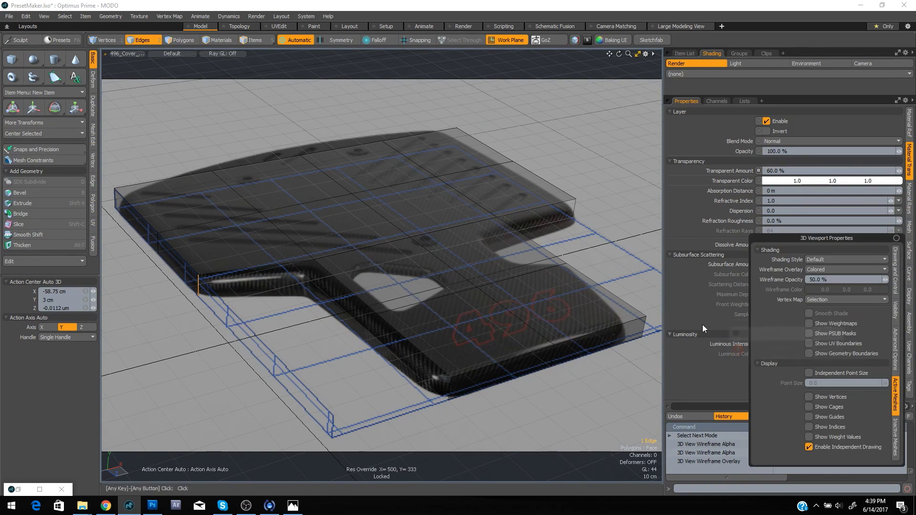
{"action": "left_click", "coordinate": [403, 239]}
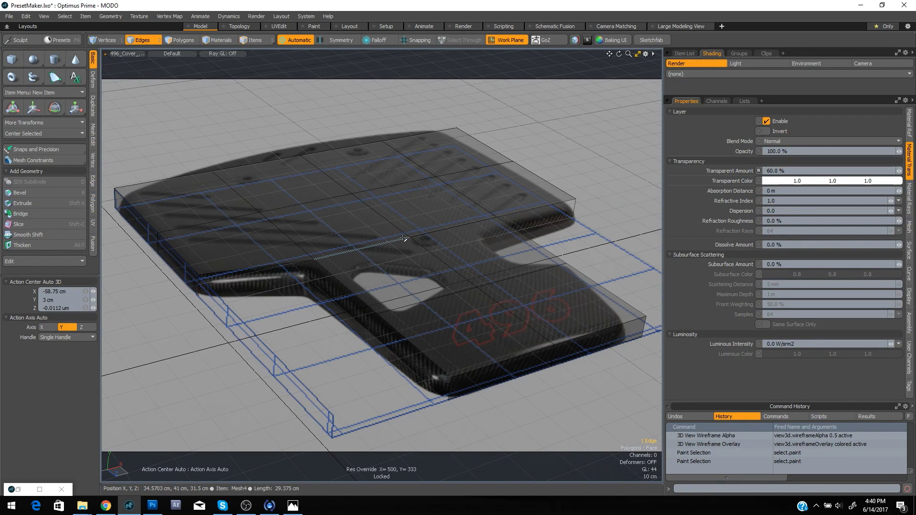
Set the active meshes' wireframe opacity to 100% and deselect the slab's edge
{"action": "key", "text": "o"}
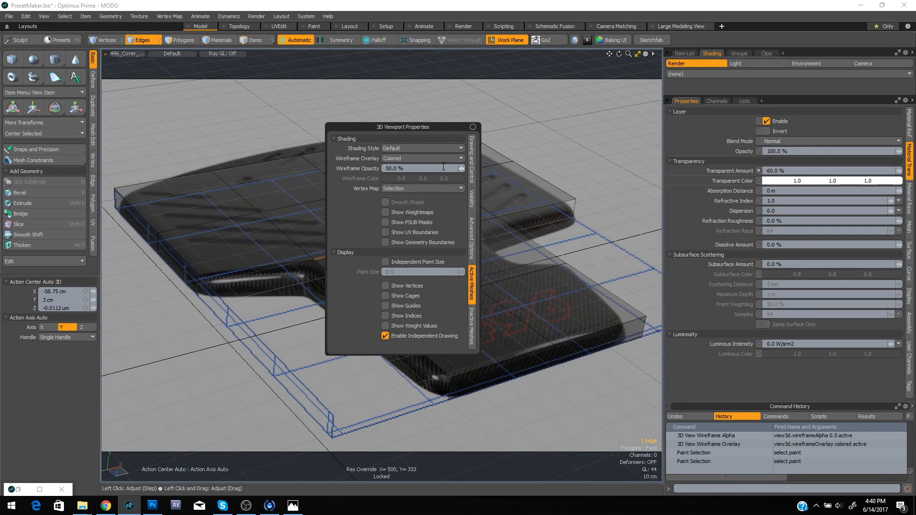
{"action": "type", "text": "1"}
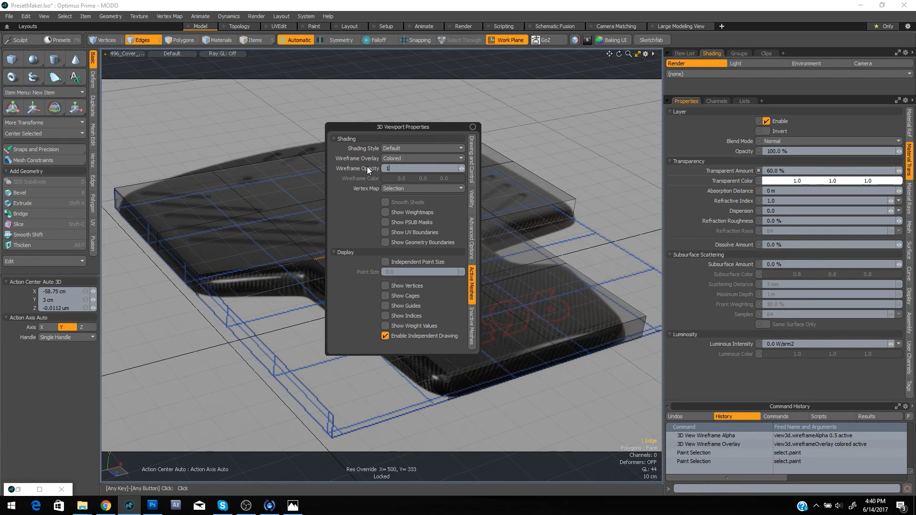
{"action": "type", "text": "00"}
{"action": "key", "text": "Return"}
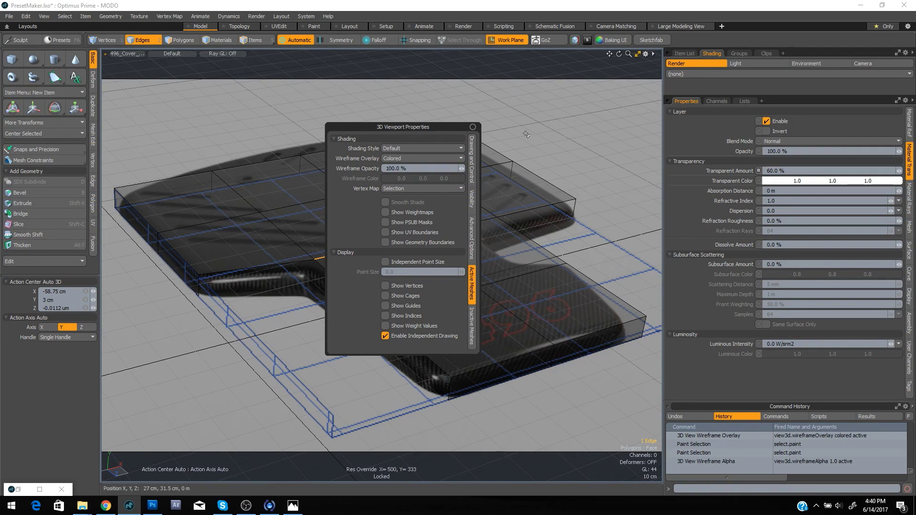
{"action": "left_click", "coordinate": [242, 115]}
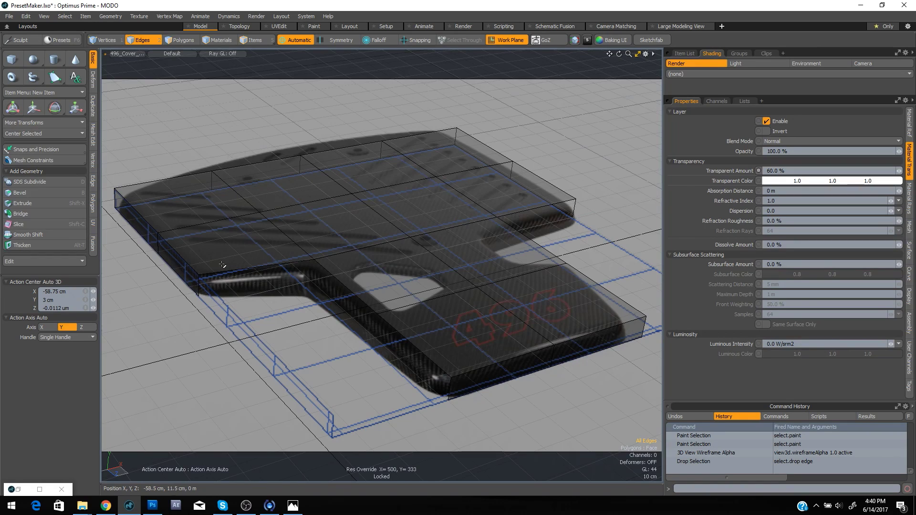
Extend the three top edges along the slab's near-left notch downward by 6 cm with Edge Extend
{"action": "key", "text": "space"}
{"action": "key", "text": "space"}
{"action": "key", "text": "space"}
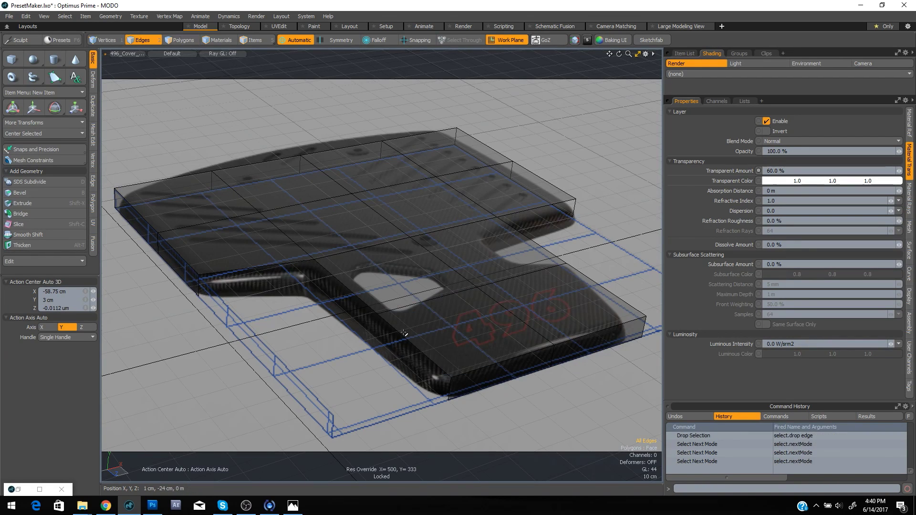
{"action": "left_click", "coordinate": [407, 337]}
{"action": "left_click", "coordinate": [342, 285], "text": "shift"}
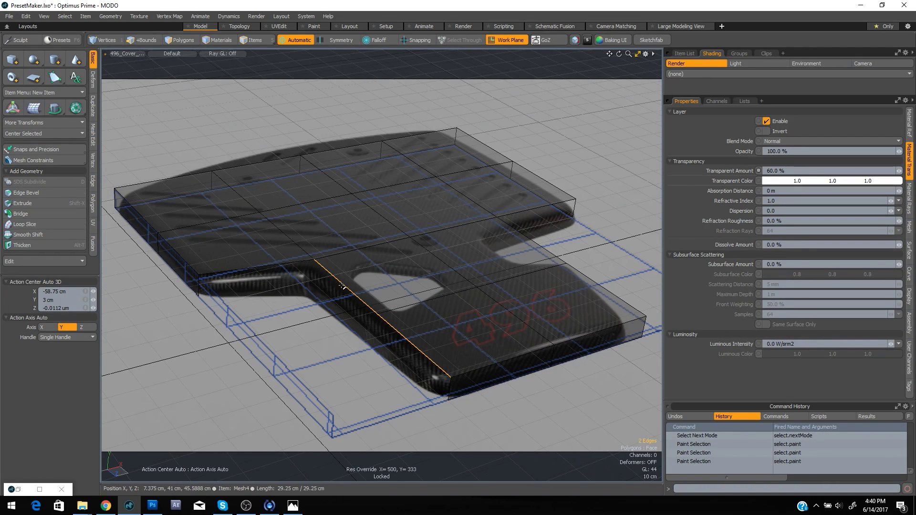
{"action": "left_click", "coordinate": [279, 271], "text": "shift"}
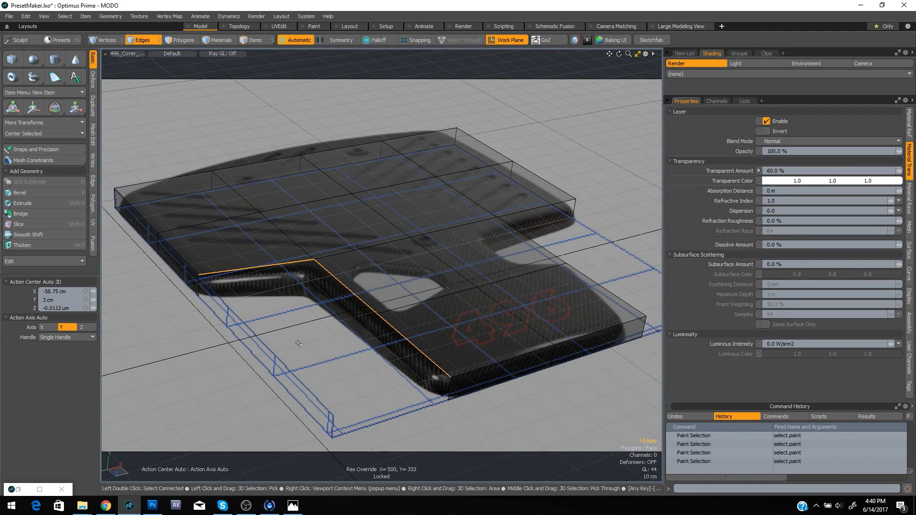
{"action": "key", "text": "shift+x"}
{"action": "left_click", "coordinate": [299, 343]}
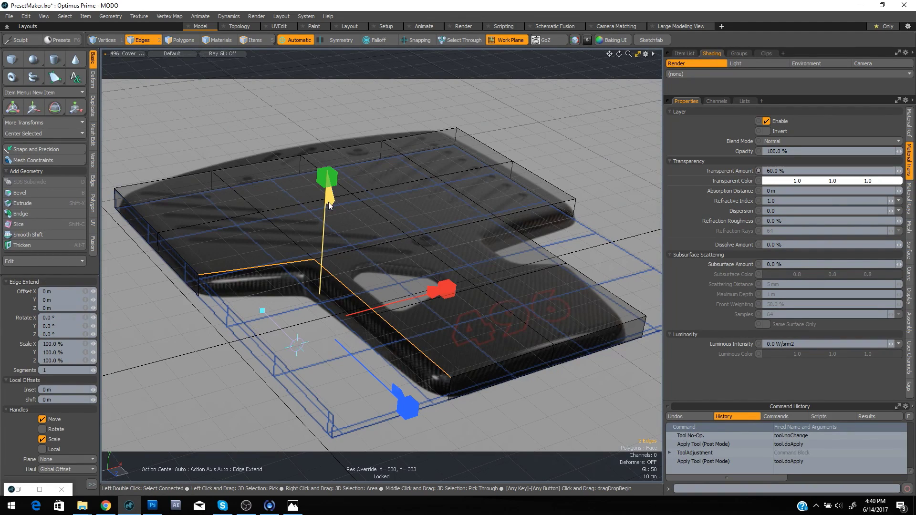
{"action": "left_click_drag", "start_coordinate": [328, 202], "coordinate": [327, 226]}
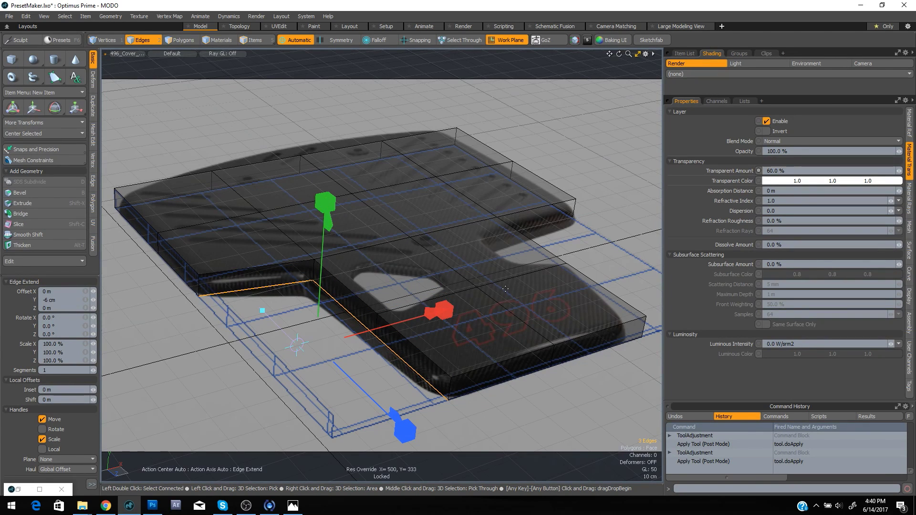
Enable snapping and place the Move handle on the inner corner of the extended notch edges
{"action": "key", "text": "w"}
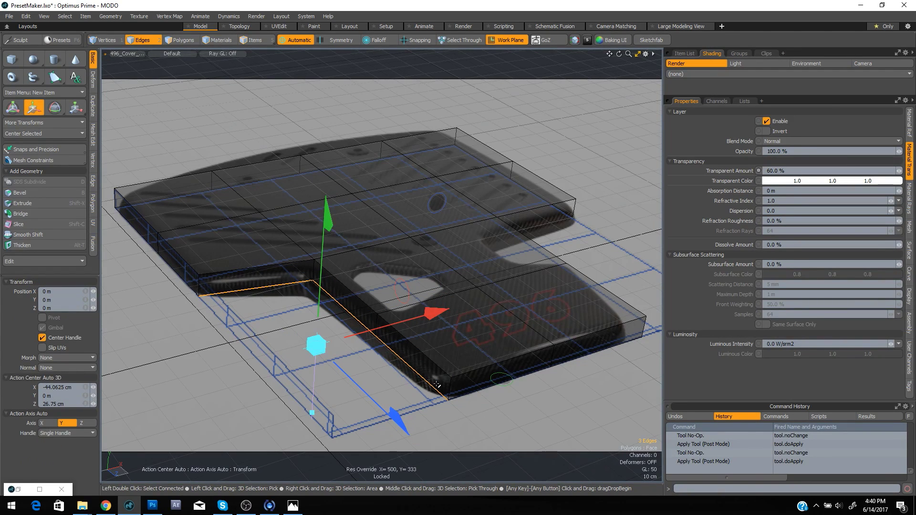
{"action": "key", "text": "F11"}
{"action": "left_click", "coordinate": [449, 401]}
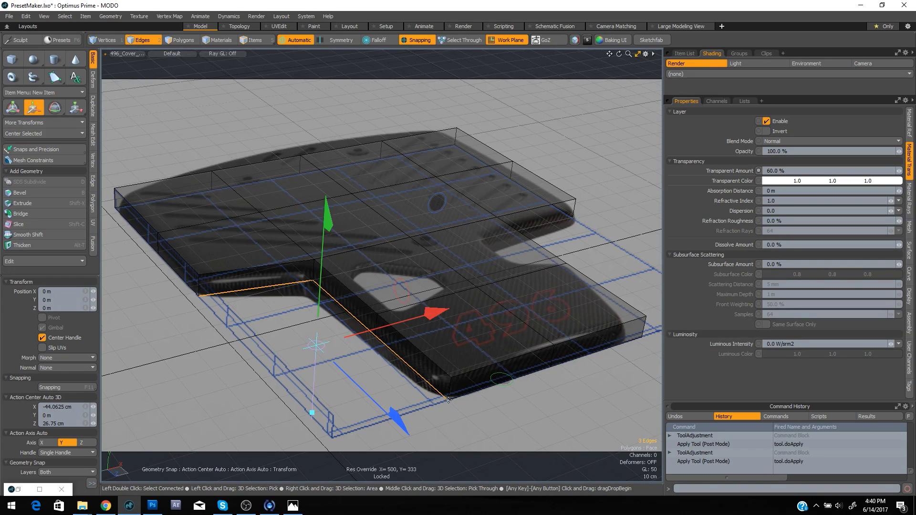
{"action": "key", "text": "q"}
{"action": "key", "text": "w"}
{"action": "left_click", "coordinate": [311, 280]}
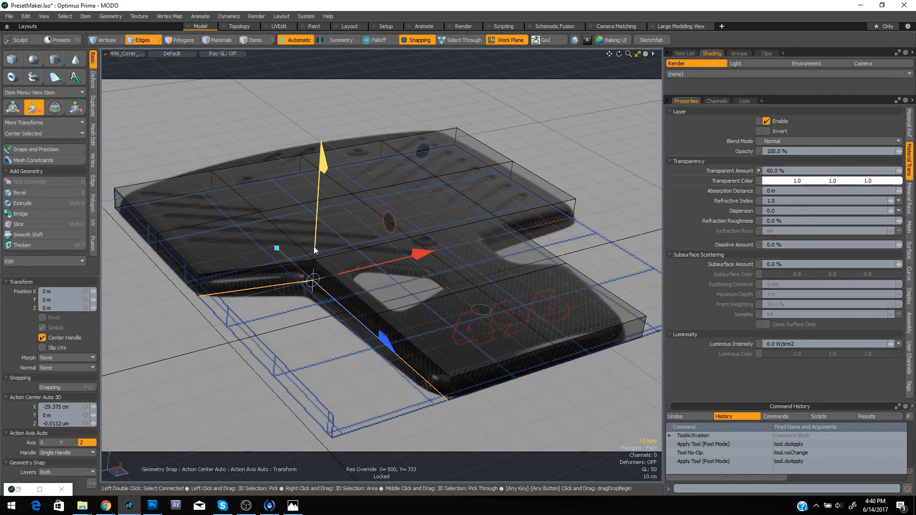
{"action": "left_click", "coordinate": [311, 279]}
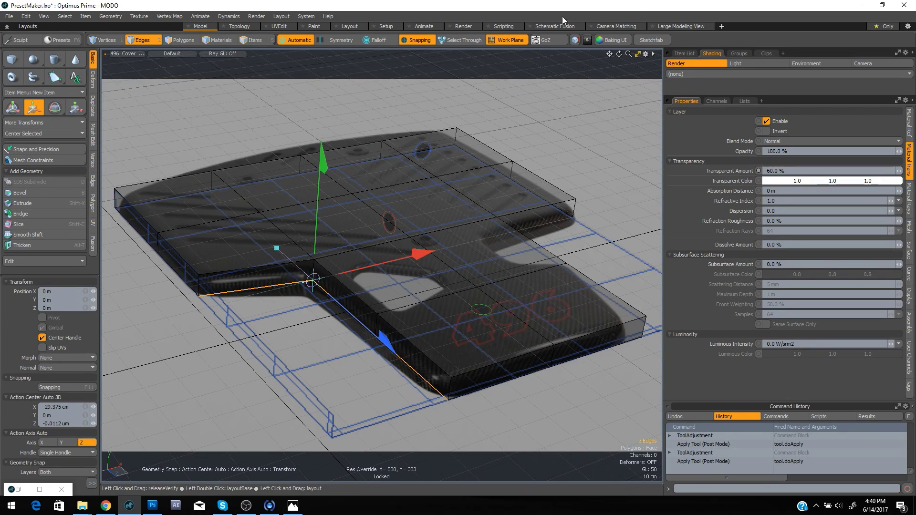
Join the two overlapping vertices at the lower near-left corner of the slab's crossbar
{"action": "key", "text": "space"}
{"action": "key", "text": "space"}
{"action": "key", "text": "space"}
{"action": "key", "text": "space"}
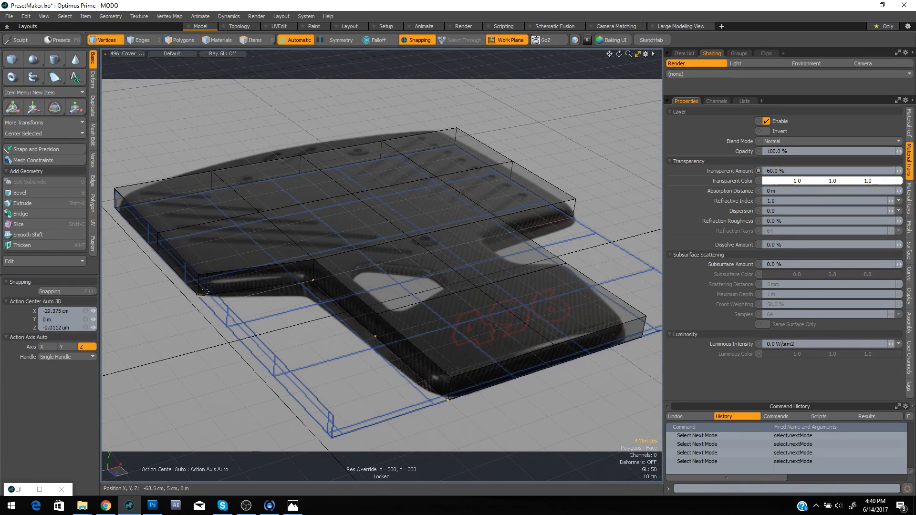
{"action": "right_click_drag", "start_coordinate": [205, 291], "coordinate": [184, 321]}
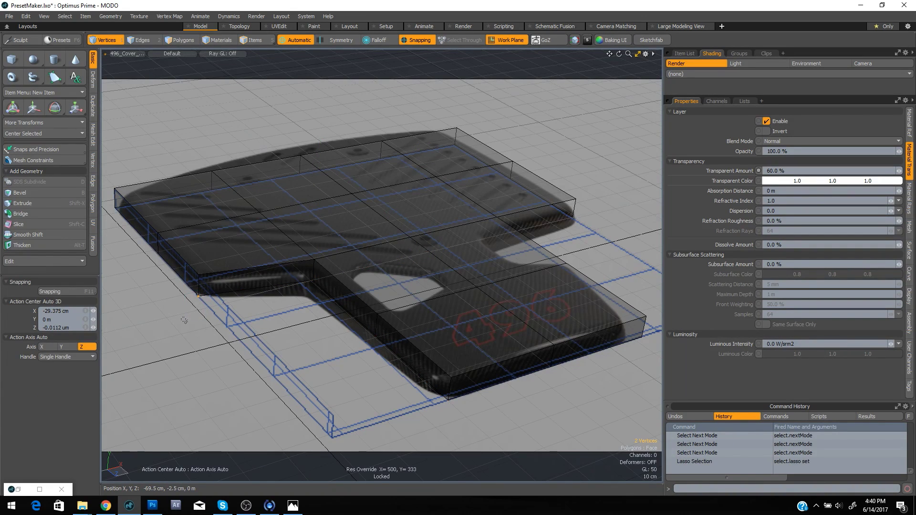
{"action": "key", "text": "alt"}
{"action": "key", "text": "ctrl+j"}
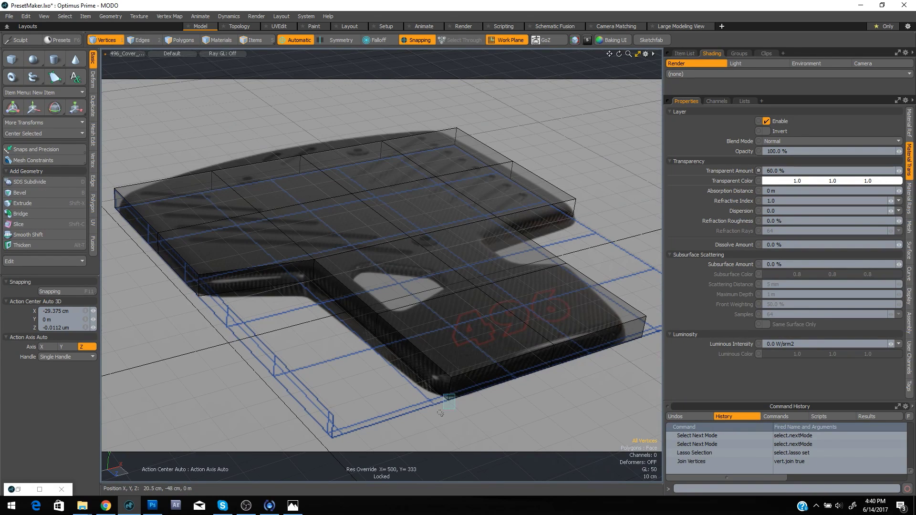
Join the overlapping vertices at the lower near corner of the slab's stem and preview the slab with subdivision toggled on and off
{"action": "right_click_drag", "start_coordinate": [441, 413], "coordinate": [442, 411]}
{"action": "key", "text": "ctrl+j"}
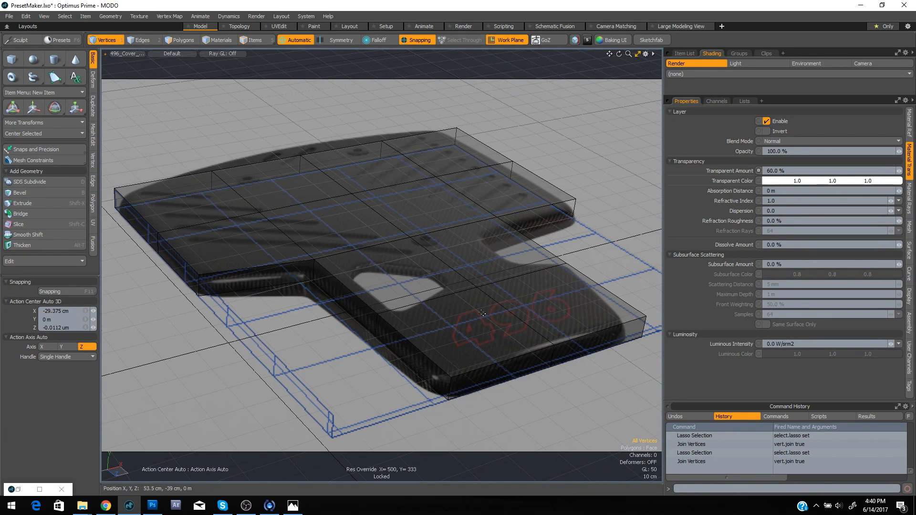
{"action": "key", "text": "Tab"}
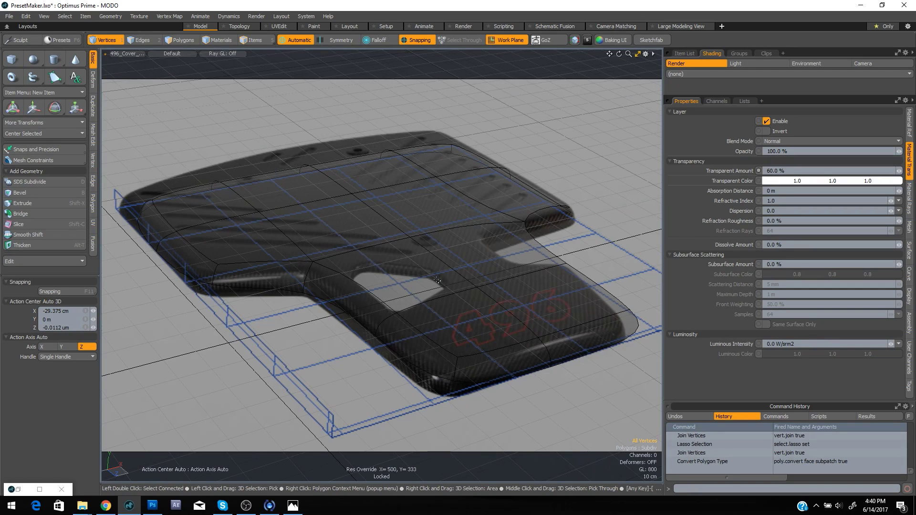
{"action": "key", "text": "Tab"}
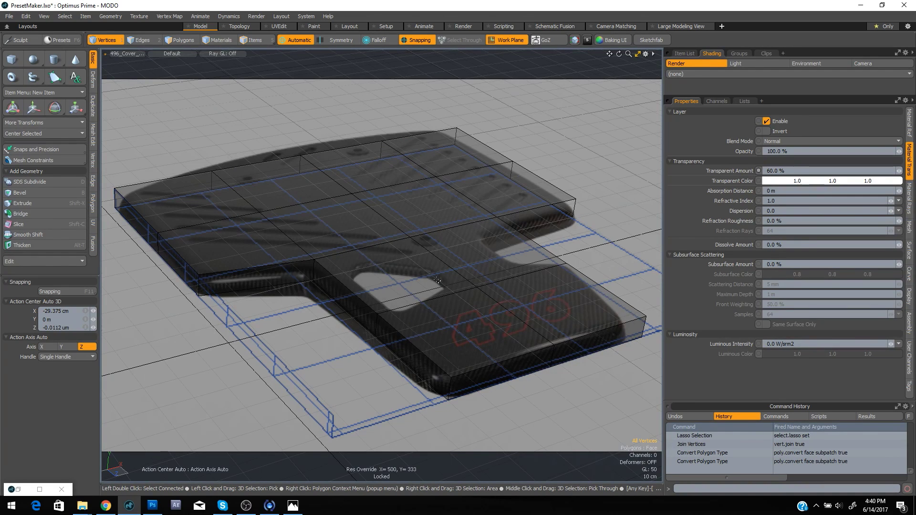
{"action": "key", "text": "Tab"}
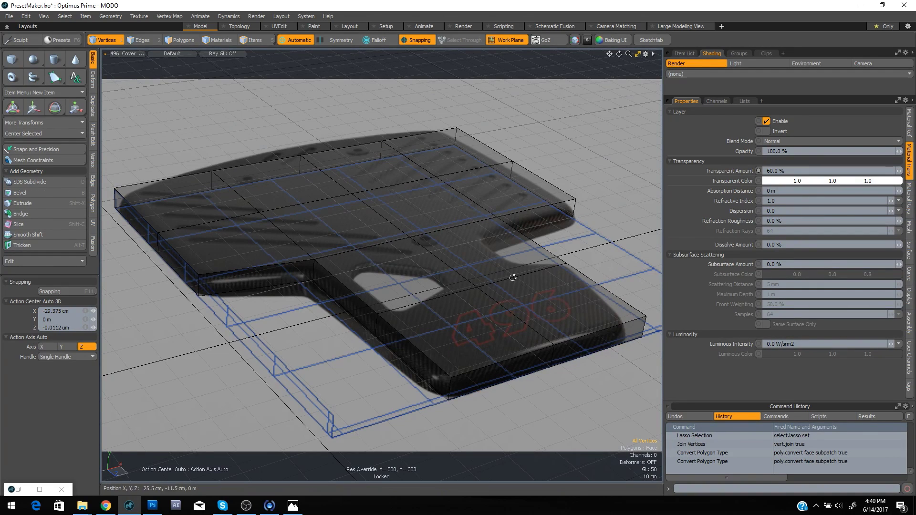
{"action": "key", "text": "Tab"}
{"action": "key", "text": "space"}
{"action": "left_click", "coordinate": [643, 329]}
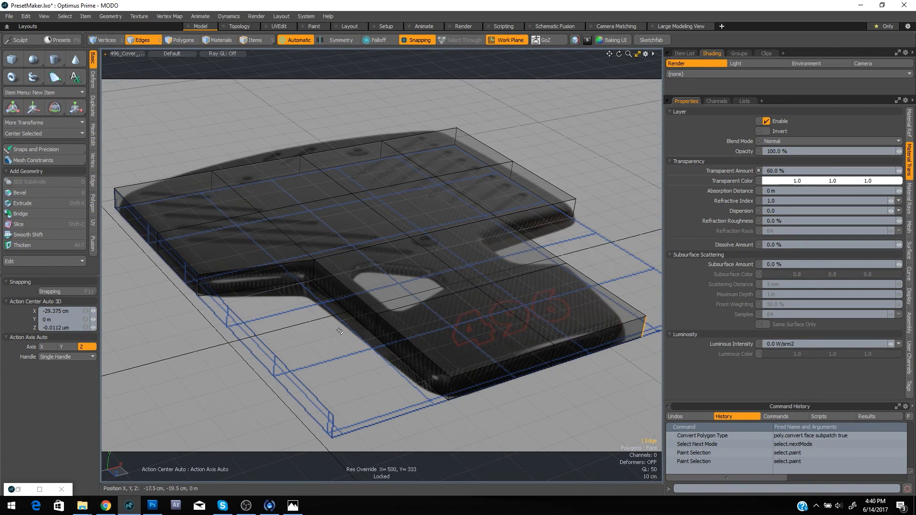
{"action": "key", "text": "space"}
{"action": "left_click_drag", "start_coordinate": [347, 308], "coordinate": [386, 342]}
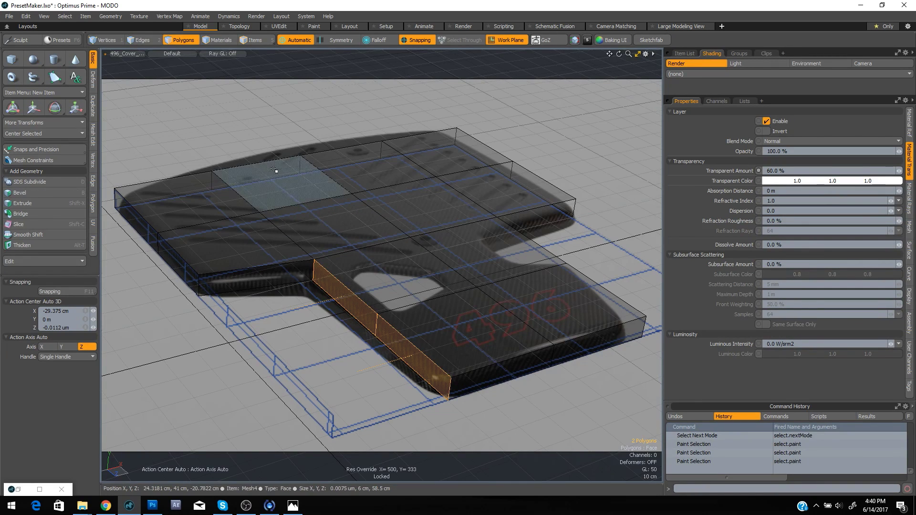
{"action": "key", "text": "space"}
{"action": "key", "text": "space"}
{"action": "key", "text": "space"}
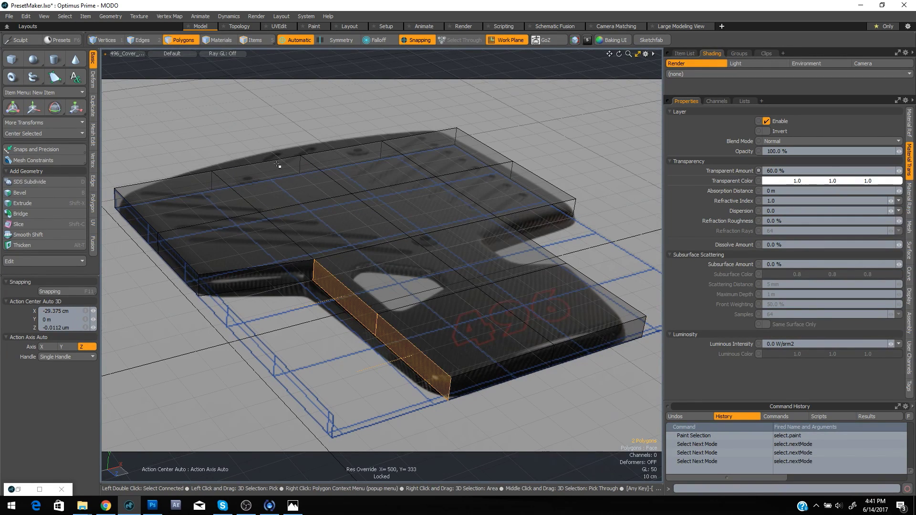
{"action": "key", "text": "space"}
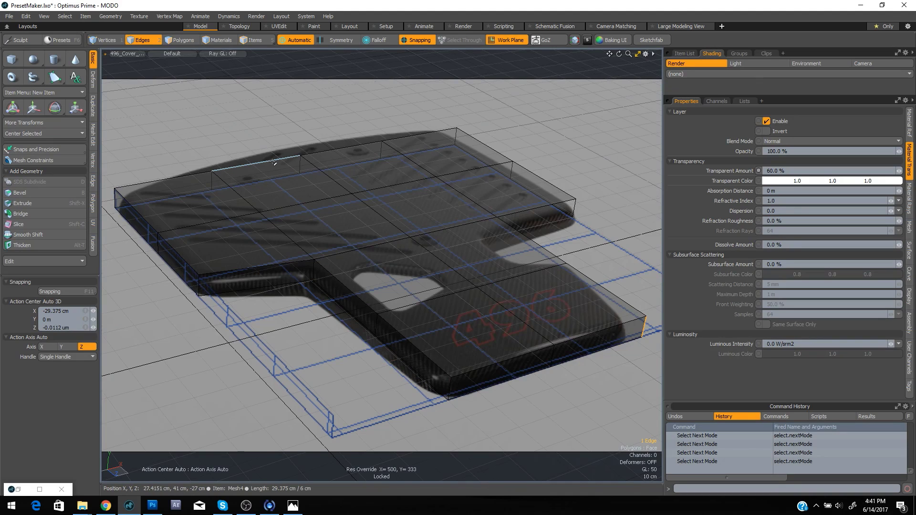
Select the three vertical edges on the stem's near-left side, the top edges running across the crossbar, and the vertical edge at its back
{"action": "right_click_drag", "start_coordinate": [350, 277], "coordinate": [289, 332]}
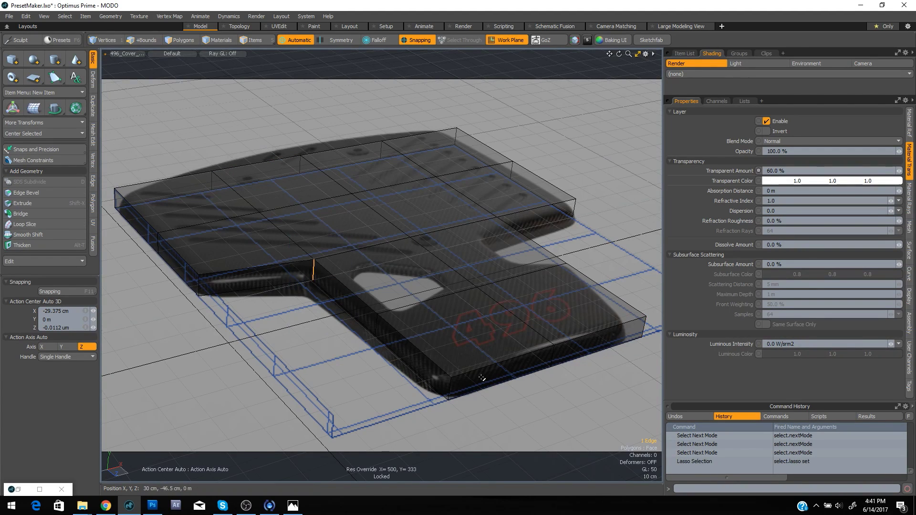
{"action": "right_click_drag", "start_coordinate": [480, 353], "coordinate": [429, 404], "text": "shift"}
{"action": "right_click_drag", "start_coordinate": [403, 289], "coordinate": [353, 384], "text": "shift"}
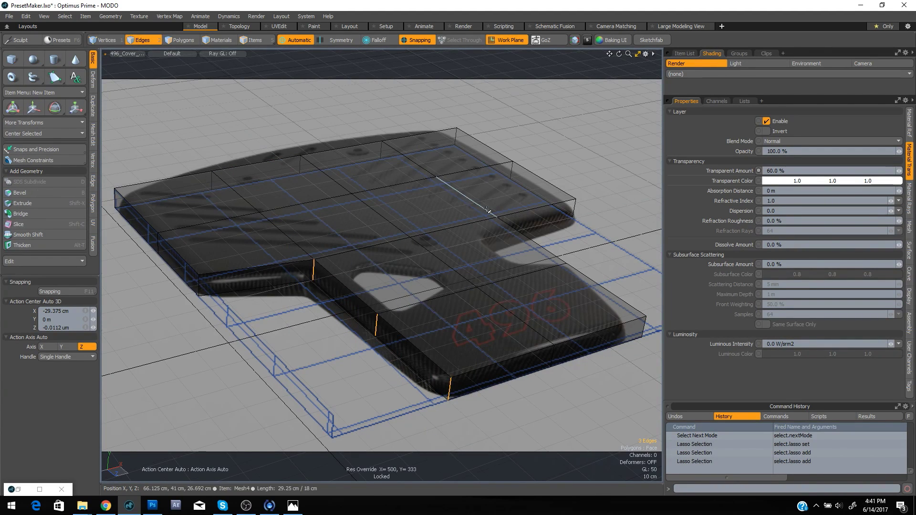
{"action": "mouse_move", "coordinate": [220, 184]}
{"action": "left_mouse_down", "text": "shift"}
{"action": "mouse_move", "coordinate": [210, 181]}
{"action": "mouse_move", "coordinate": [238, 191]}
{"action": "left_mouse_up", "text": "shift"}
{"action": "left_click_drag", "start_coordinate": [282, 241], "coordinate": [290, 248], "text": "shift"}
{"action": "key", "text": "2"}
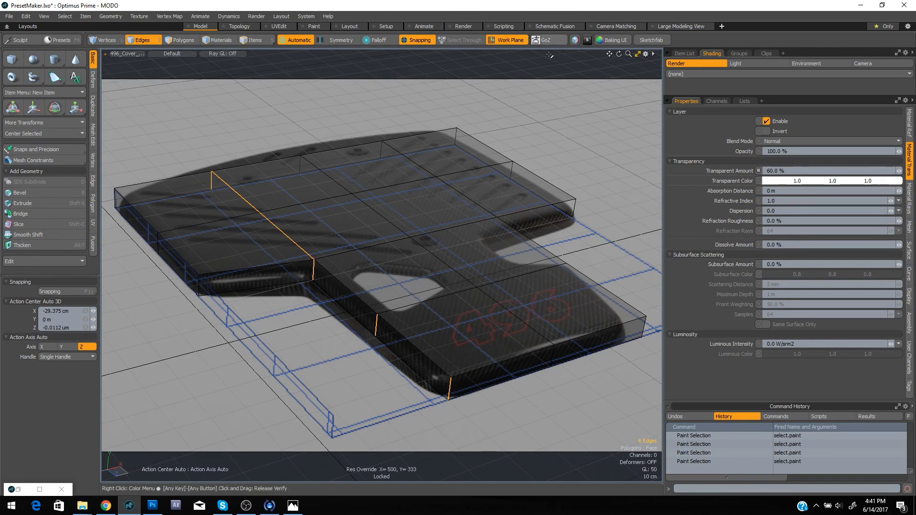
Move the selected edges -6.5 cm in X and 8.5 cm in Z with a Linear falloff, and clear the selection
{"action": "left_click", "coordinate": [385, 39]}
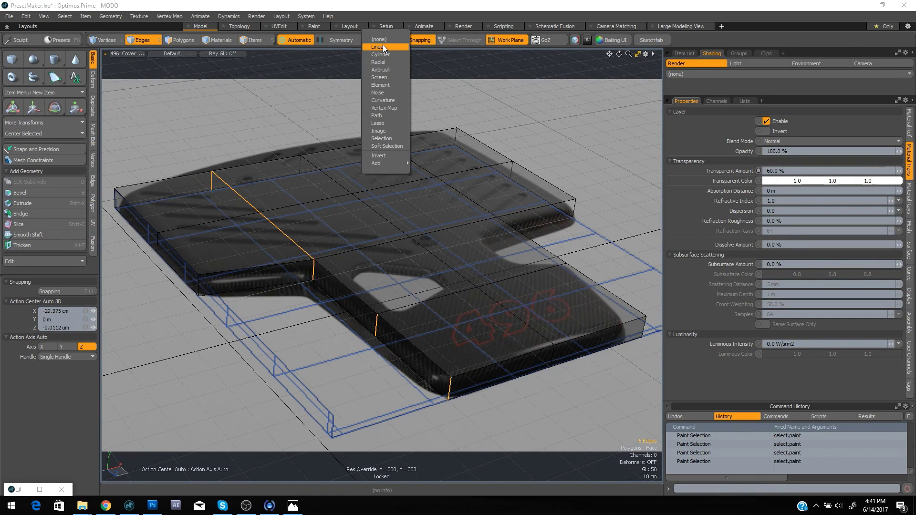
{"action": "left_click", "coordinate": [383, 47]}
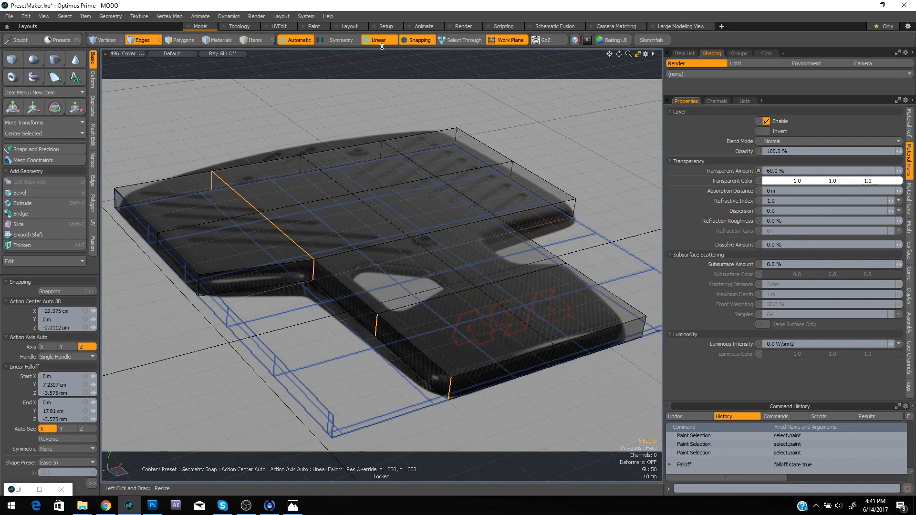
{"action": "key", "text": "w"}
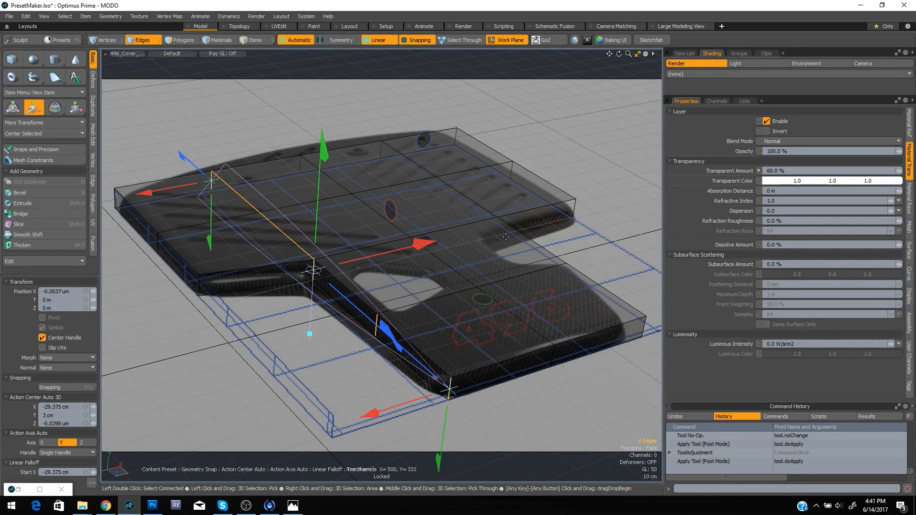
{"action": "left_click_drag", "start_coordinate": [422, 249], "coordinate": [410, 248]}
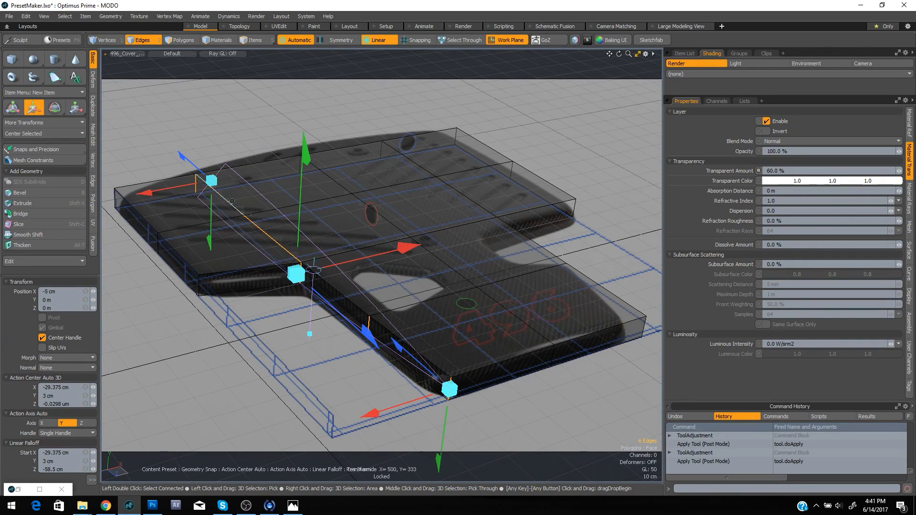
{"action": "left_click_drag", "start_coordinate": [368, 333], "coordinate": [393, 360]}
{"action": "left_click_drag", "start_coordinate": [431, 264], "coordinate": [422, 266]}
{"action": "left_click_drag", "start_coordinate": [389, 359], "coordinate": [384, 356]}
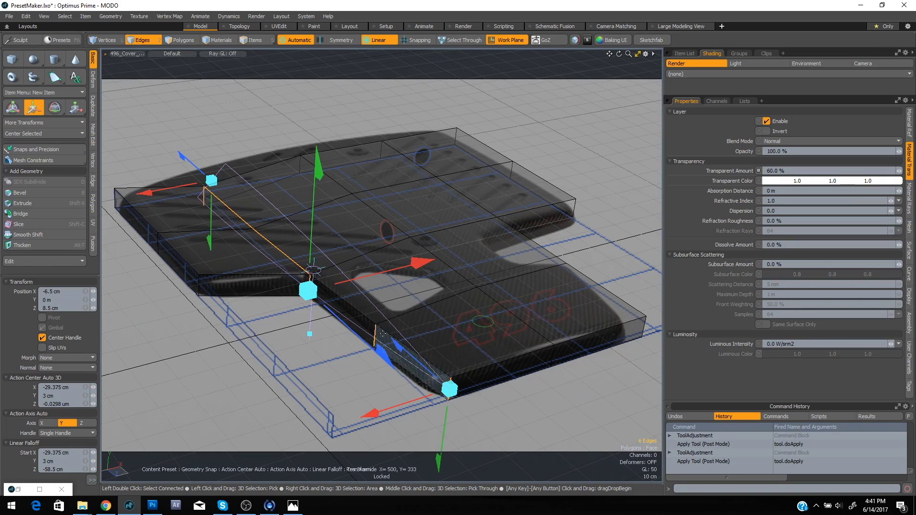
{"action": "key", "text": "space"}
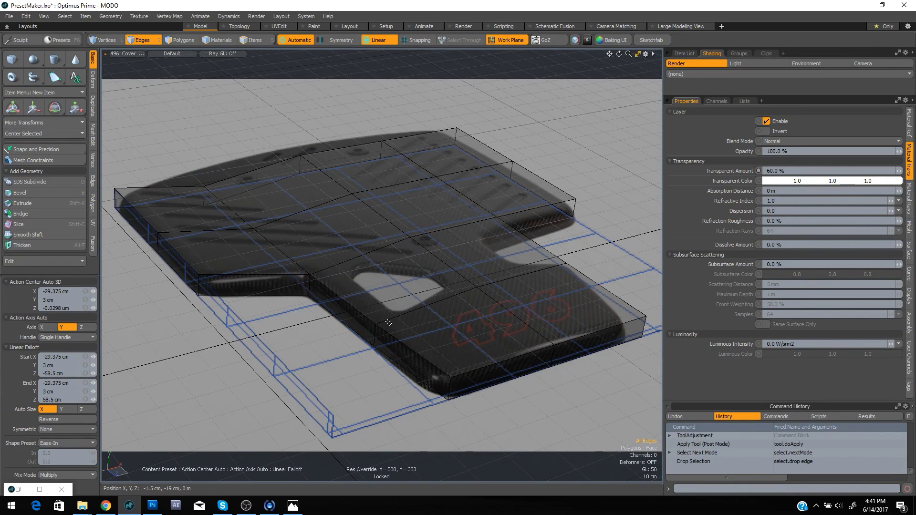
Select the vertical edge at the stem's near corner and turn off the Linear falloff
{"action": "right_click_drag", "start_coordinate": [401, 277], "coordinate": [356, 352]}
{"action": "right_click_drag", "start_coordinate": [488, 337], "coordinate": [420, 432]}
{"action": "key", "text": "w"}
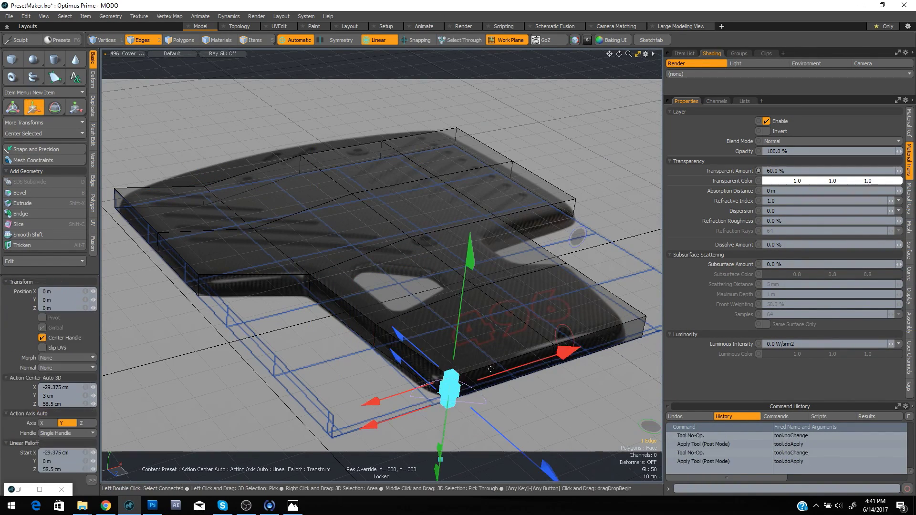
{"action": "left_click", "coordinate": [379, 41]}
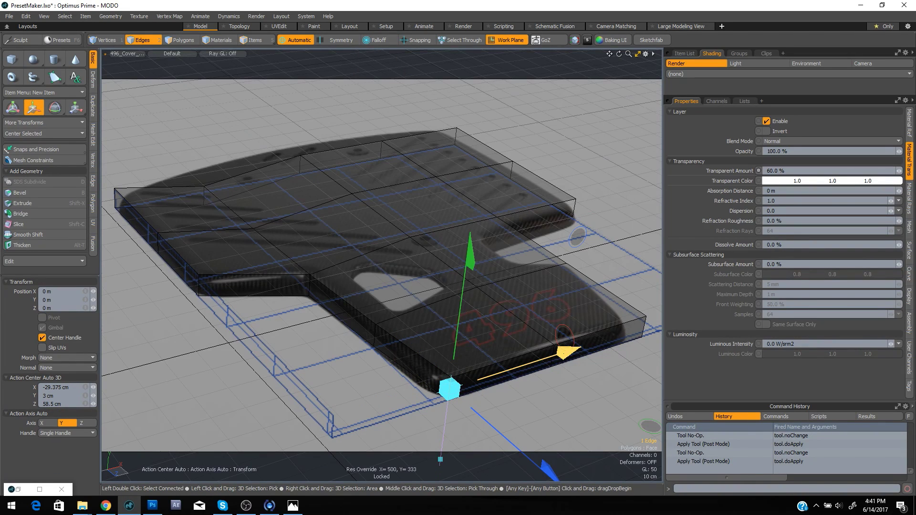
{"action": "key", "text": "space"}
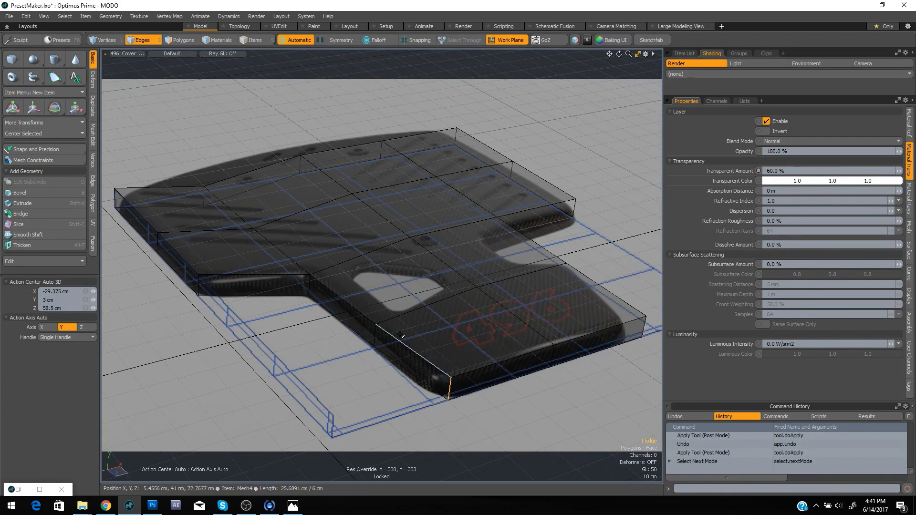
Add the middle and inner vertical edges of the stem's near-left side to the selection and activate Move with a Linear falloff
{"action": "mouse_move", "coordinate": [401, 310]}
{"action": "right_mouse_down"}
{"action": "mouse_move", "coordinate": [366, 366]}
{"action": "mouse_move", "coordinate": [399, 313]}
{"action": "right_mouse_up"}
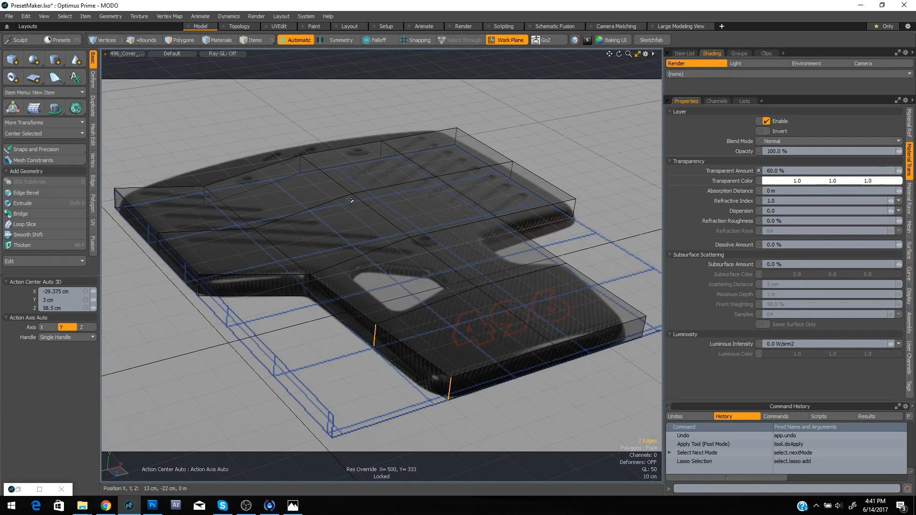
{"action": "left_click", "coordinate": [312, 285]}
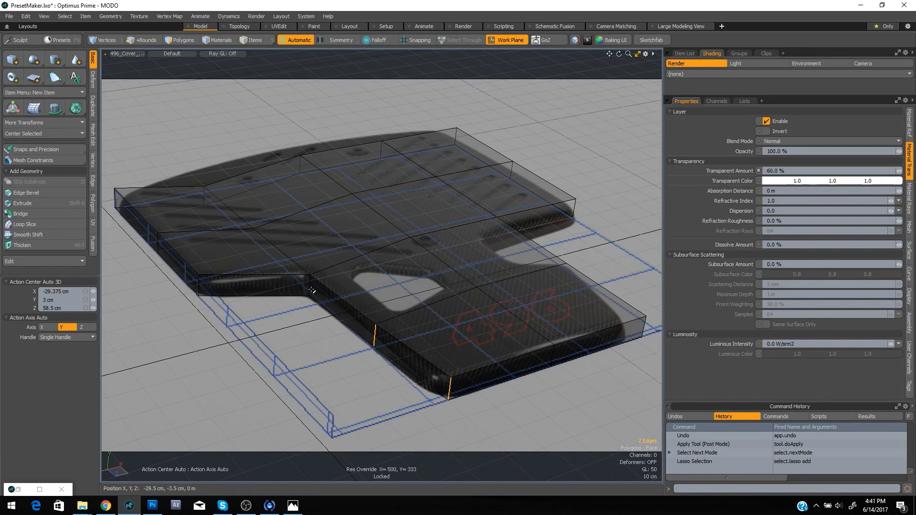
{"action": "left_click", "coordinate": [377, 39]}
{"action": "left_click", "coordinate": [376, 50]}
{"action": "key", "text": "y"}
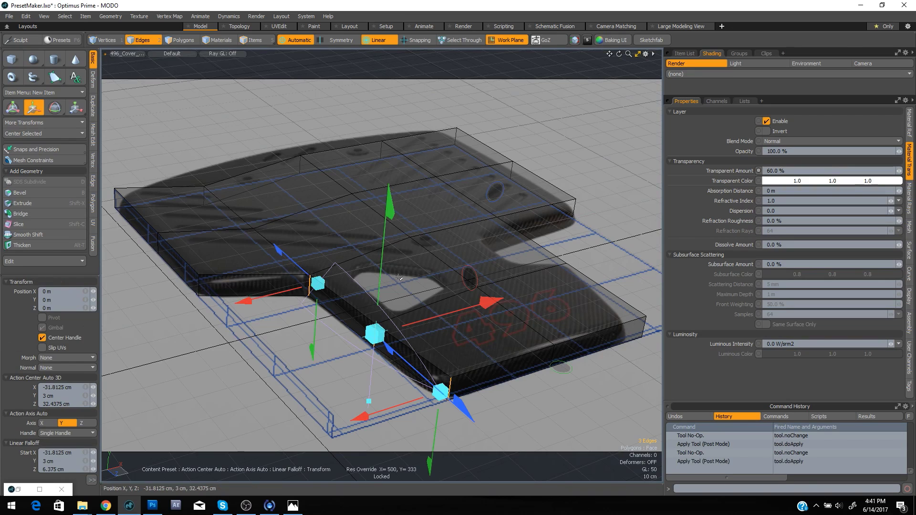
Set the falloff's shape preset to Linear and reverse its direction
{"action": "left_click", "coordinate": [92, 480]}
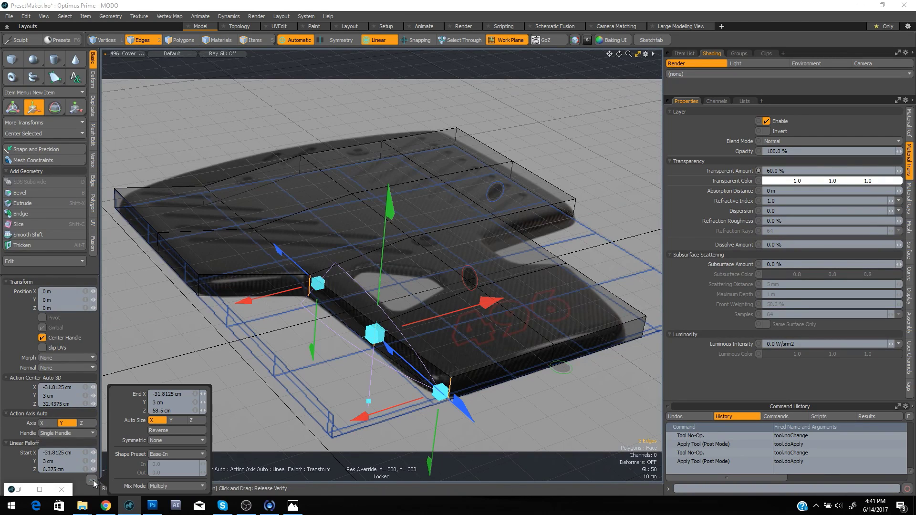
{"action": "left_click", "coordinate": [174, 454]}
{"action": "left_click", "coordinate": [174, 448]}
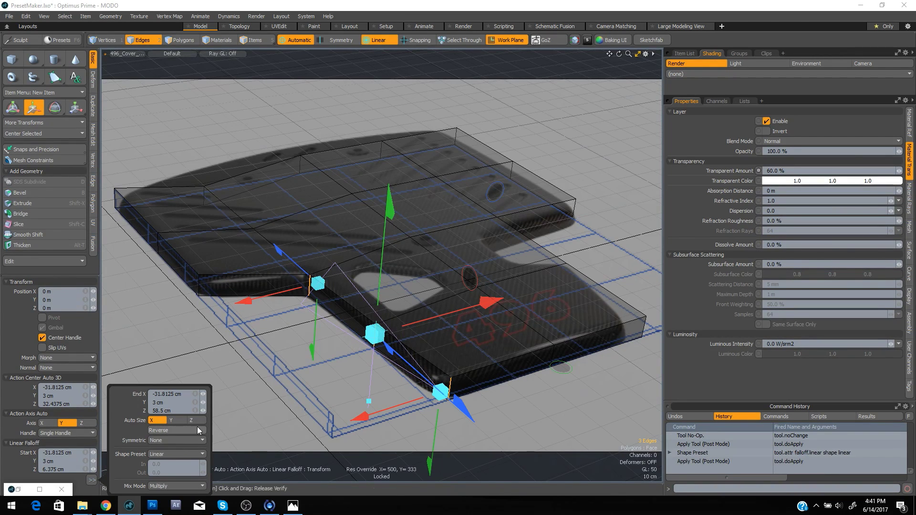
{"action": "left_click", "coordinate": [168, 431]}
Try moving the three vertical edges in X with the falloff auto-sized along Y
{"action": "left_click", "coordinate": [173, 420]}
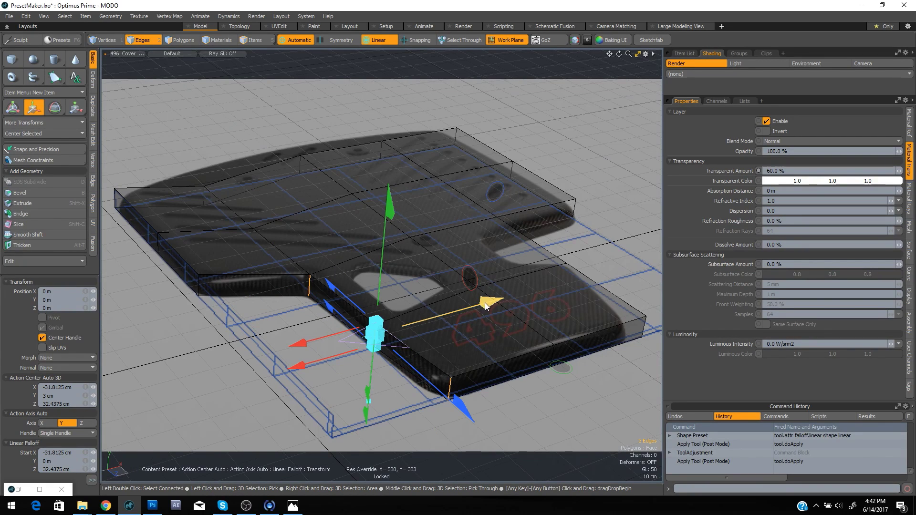
{"action": "left_click_drag", "start_coordinate": [486, 306], "coordinate": [472, 307]}
{"action": "key", "text": "ctrl+z"}
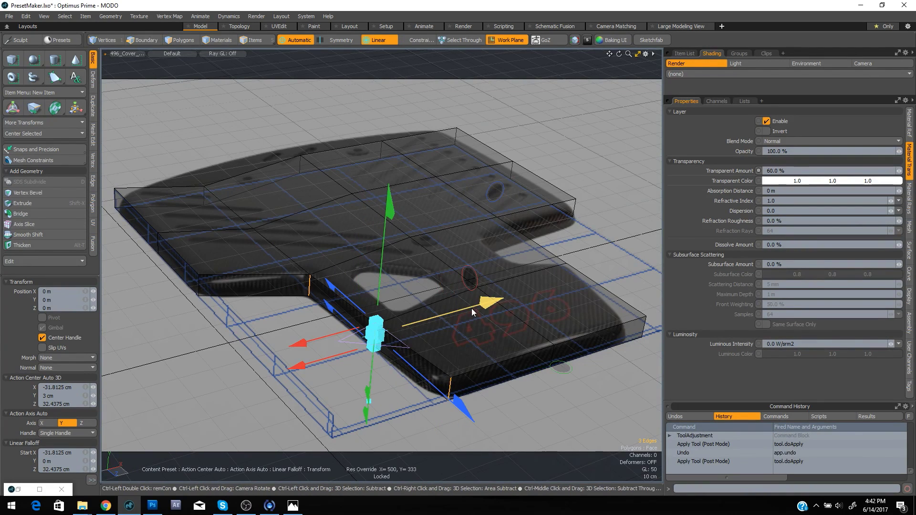
Set the action axis to Z, auto-size the falloff along Z, and move the three vertical edges -2 cm in X
{"action": "left_click", "coordinate": [82, 423]}
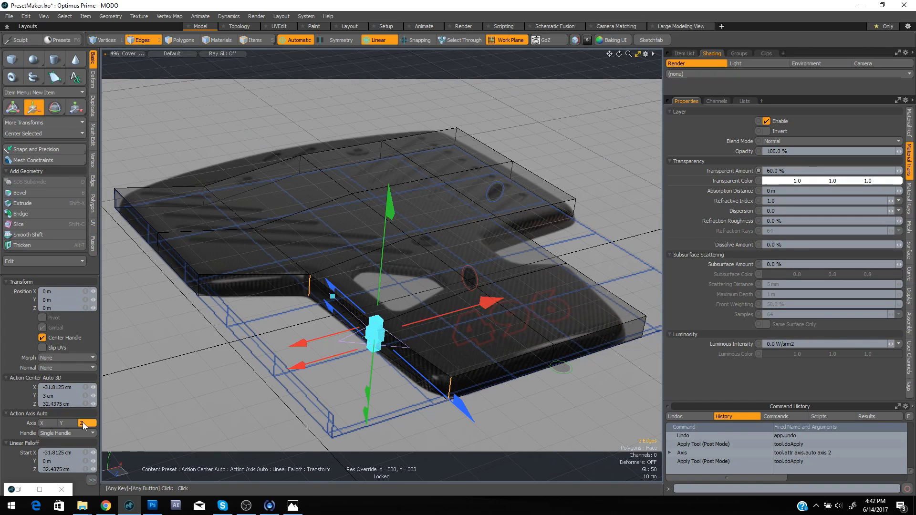
{"action": "left_click", "coordinate": [91, 479]}
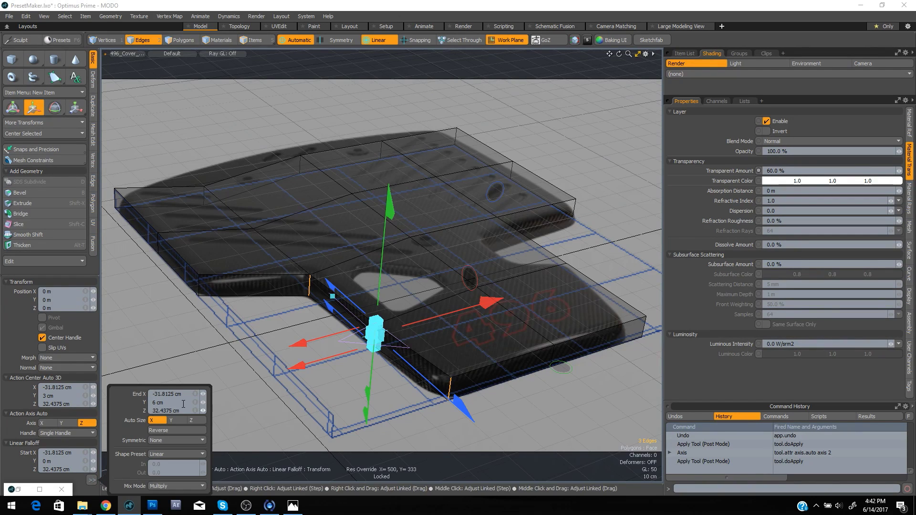
{"action": "left_click", "coordinate": [180, 421]}
{"action": "left_click", "coordinate": [202, 421]}
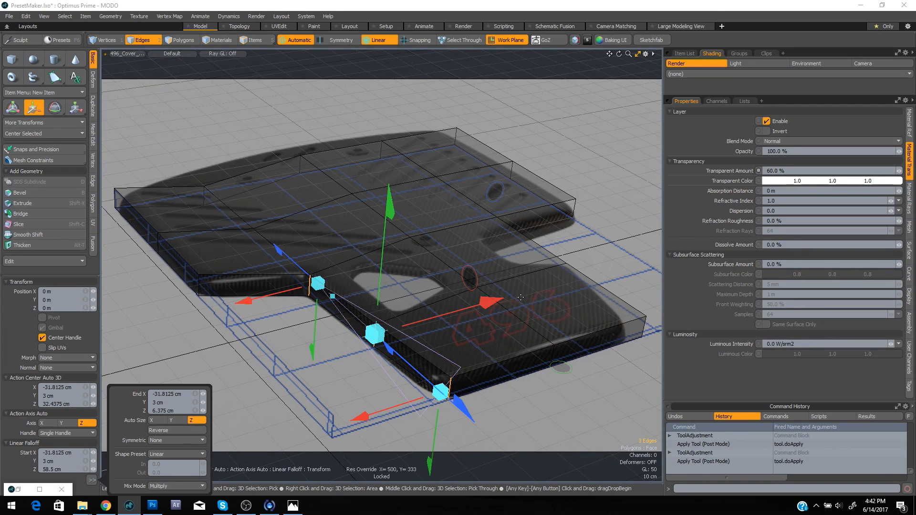
{"action": "mouse_move", "coordinate": [497, 302]}
{"action": "left_mouse_down"}
{"action": "mouse_move", "coordinate": [482, 304]}
{"action": "mouse_move", "coordinate": [494, 301]}
{"action": "left_mouse_up"}
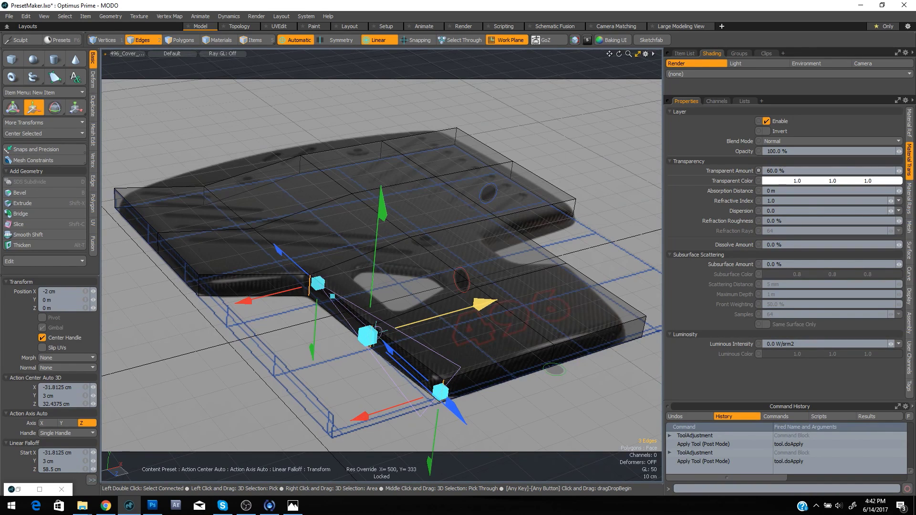
{"action": "key", "text": "space"}
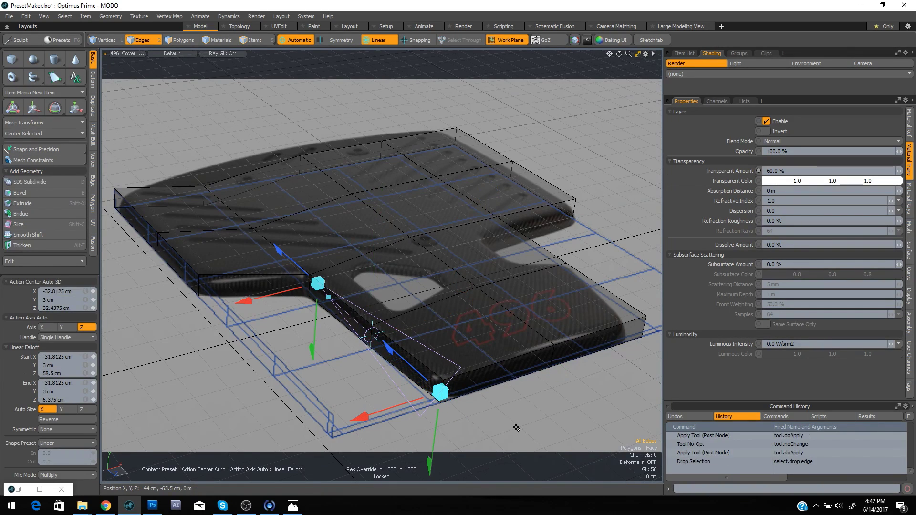
Select the back side's left inner vertical edge and its adjoining top edge, clear the falloff and activate Move
{"action": "key", "text": "space"}
{"action": "key", "text": "space"}
{"action": "key", "text": "space"}
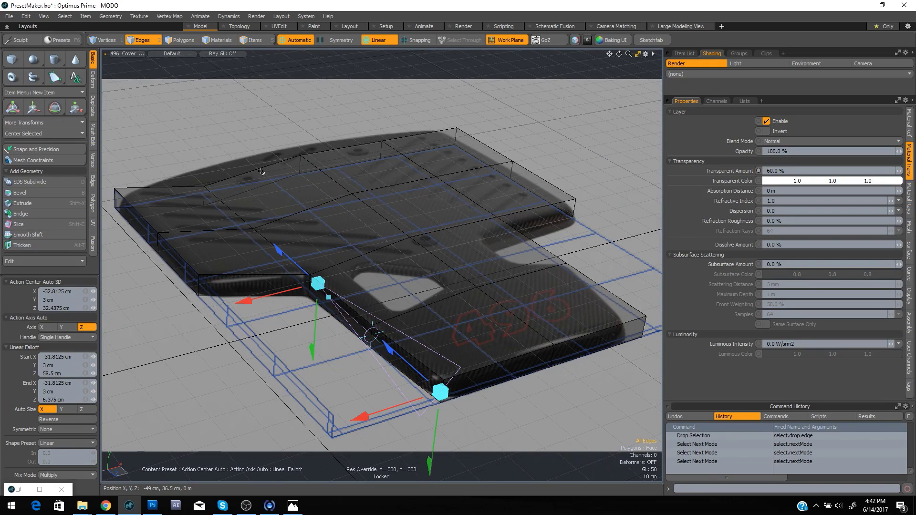
{"action": "right_click_drag", "start_coordinate": [264, 161], "coordinate": [184, 225]}
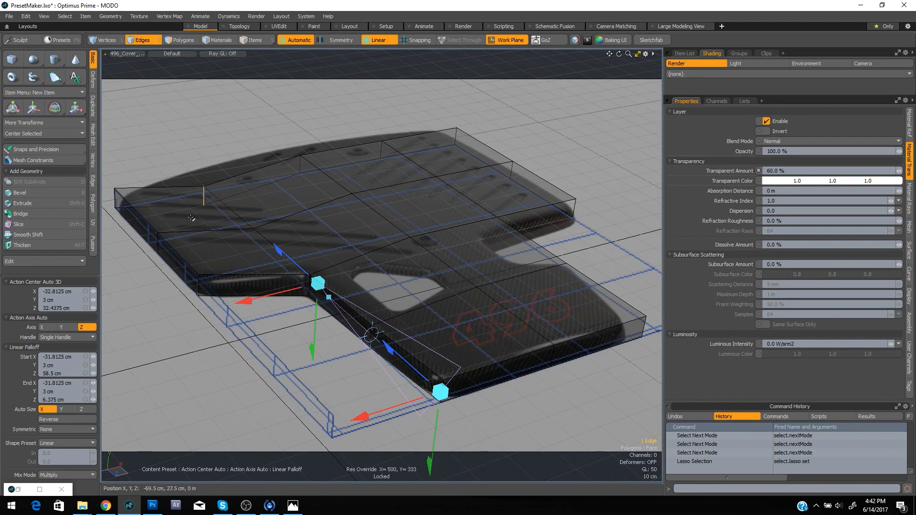
{"action": "left_click", "coordinate": [238, 213], "text": "shift"}
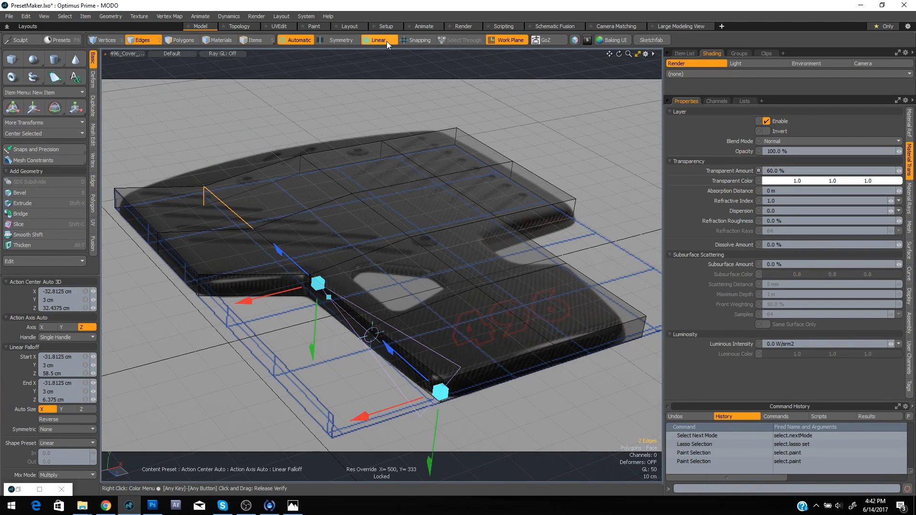
{"action": "left_click", "coordinate": [387, 41]}
{"action": "key", "text": "w"}
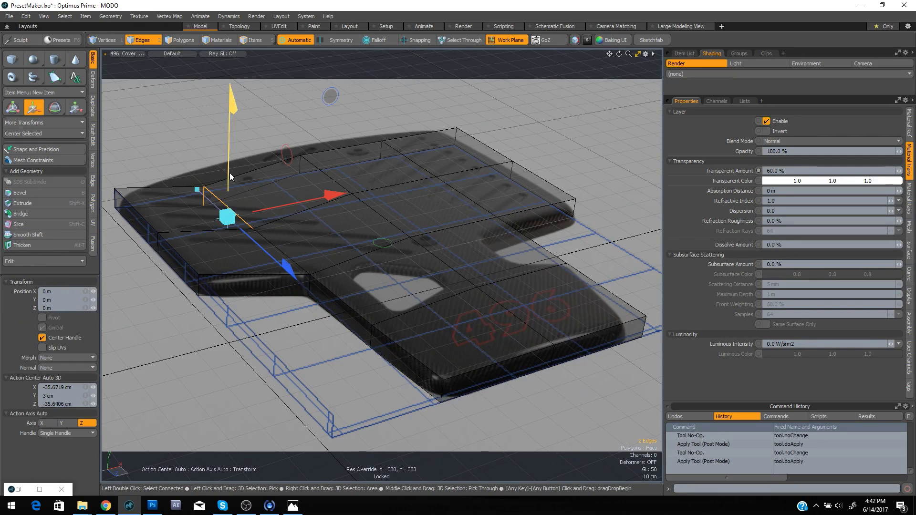
Turn on snapping, move the two edges back in line with the slab's back side, and clear the selection
{"action": "key", "text": "F11"}
{"action": "left_click", "coordinate": [203, 188]}
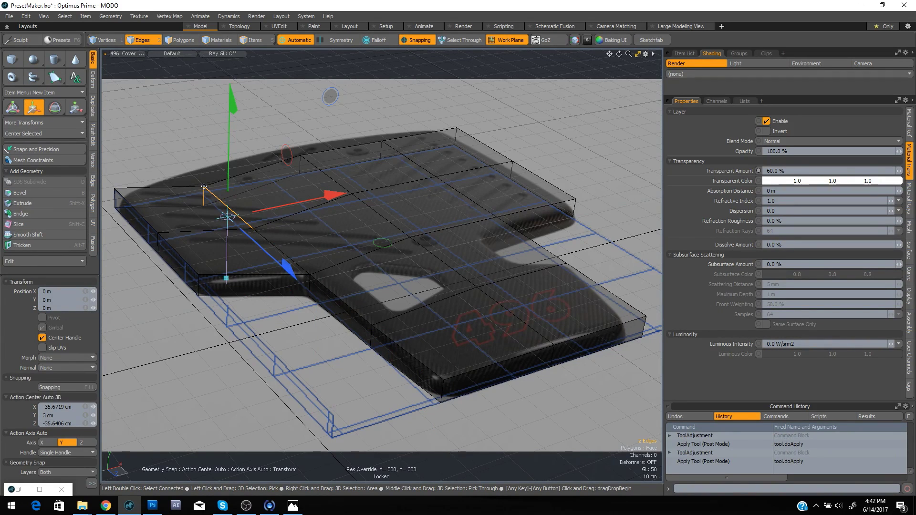
{"action": "key", "text": "space"}
{"action": "key", "text": "w"}
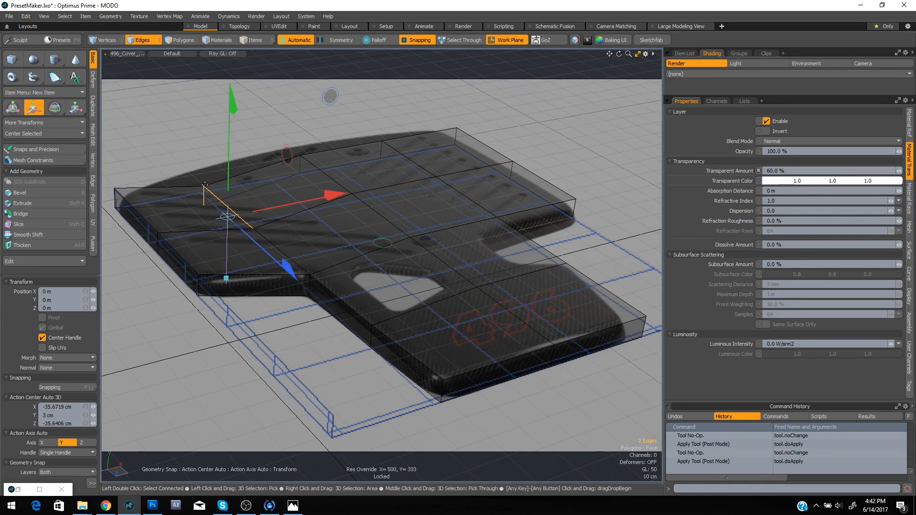
{"action": "left_click", "coordinate": [203, 186]}
{"action": "left_click_drag", "start_coordinate": [233, 215], "coordinate": [296, 151]}
{"action": "key", "text": "space"}
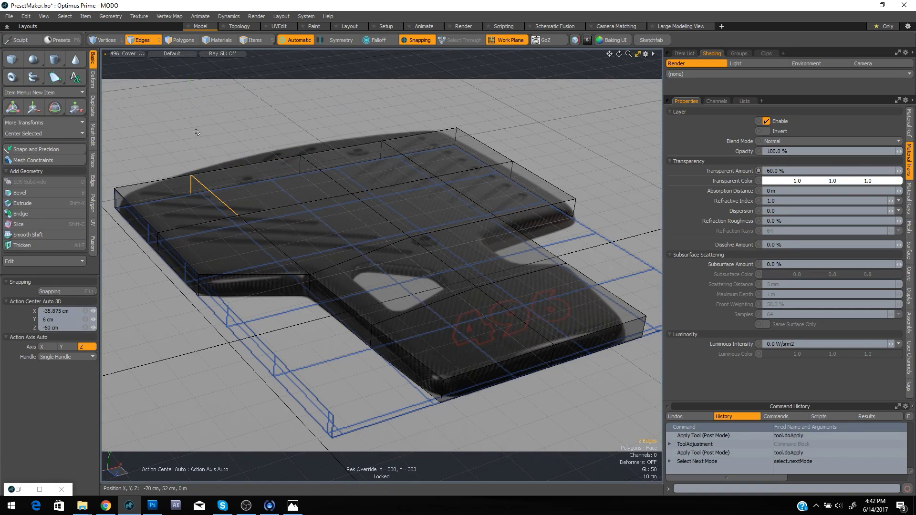
{"action": "left_click", "coordinate": [199, 131]}
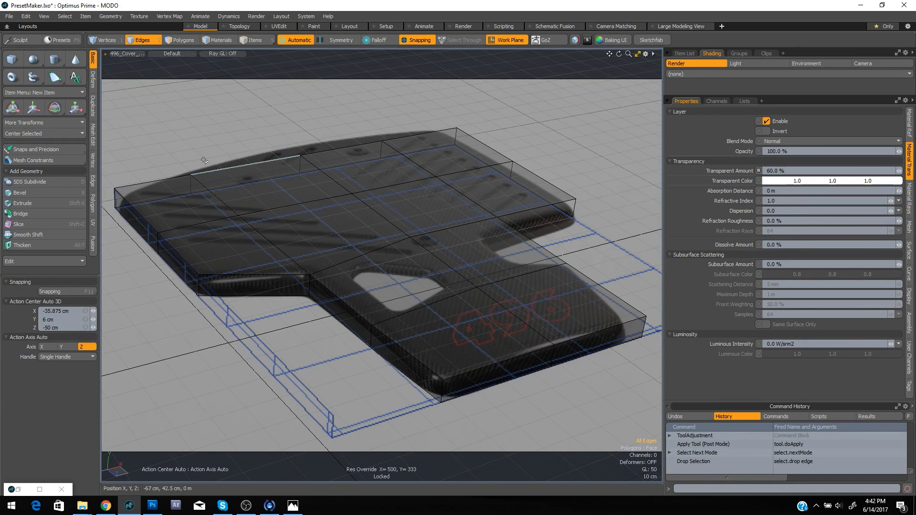
Select the three inner vertical edges along the slab's back side
{"action": "right_click_drag", "start_coordinate": [210, 167], "coordinate": [165, 210]}
{"action": "mouse_move", "coordinate": [382, 121]}
{"action": "right_mouse_down", "text": "shift"}
{"action": "mouse_move", "coordinate": [346, 187]}
{"action": "mouse_move", "coordinate": [400, 135]}
{"action": "right_mouse_up", "text": "shift"}
{"action": "mouse_move", "coordinate": [329, 139]}
{"action": "right_mouse_down", "text": "shift"}
{"action": "mouse_move", "coordinate": [262, 215]}
{"action": "mouse_move", "coordinate": [268, 190]}
{"action": "right_mouse_up", "text": "shift"}
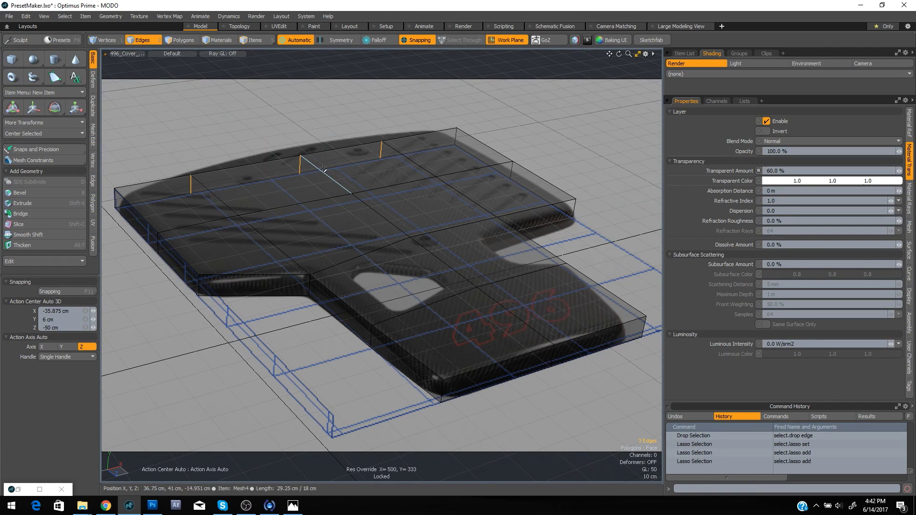
{"action": "key", "text": "w"}
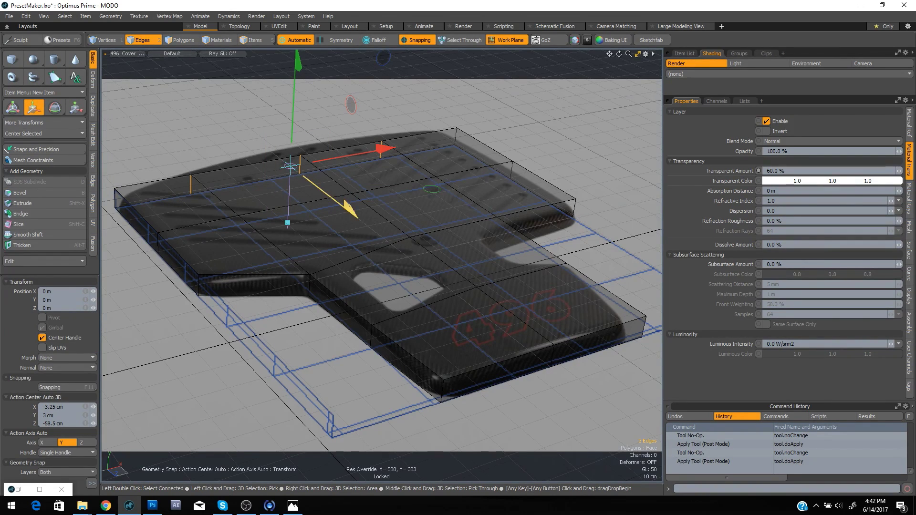
{"action": "left_click_drag", "start_coordinate": [350, 209], "coordinate": [345, 206]}
{"action": "key", "text": "ctrl+z"}
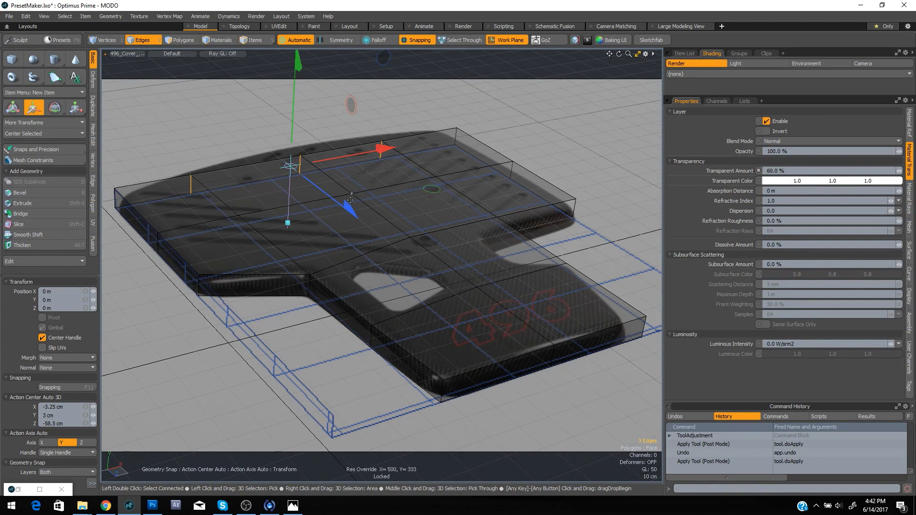
{"action": "key", "text": "space"}
Add the back side's two corner vertical edges to the selection and activate Move with a Linear falloff
{"action": "mouse_move", "coordinate": [118, 151]}
{"action": "right_mouse_down", "text": "shift"}
{"action": "mouse_move", "coordinate": [123, 218]}
{"action": "mouse_move", "coordinate": [124, 210]}
{"action": "right_mouse_up", "text": "shift"}
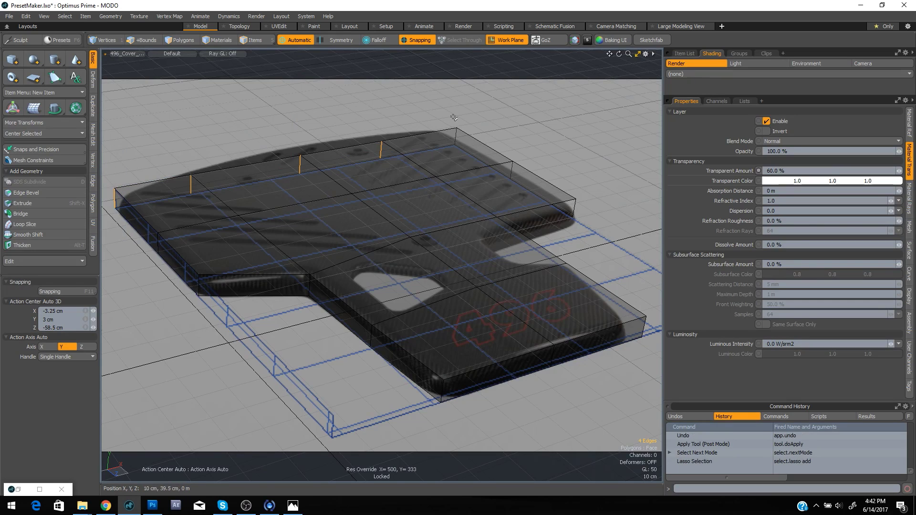
{"action": "mouse_move", "coordinate": [453, 117]}
{"action": "right_mouse_down", "text": "shift"}
{"action": "mouse_move", "coordinate": [470, 186]}
{"action": "mouse_move", "coordinate": [435, 132]}
{"action": "right_mouse_up", "text": "shift"}
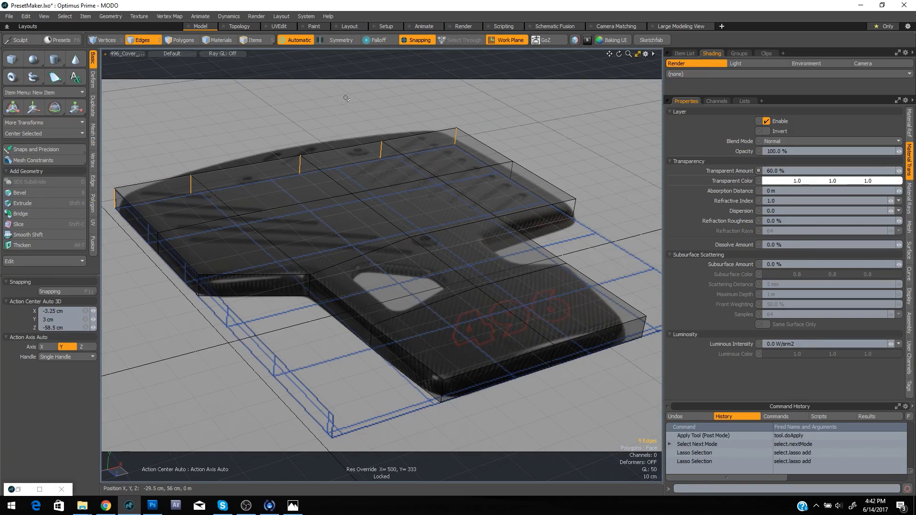
{"action": "left_click", "coordinate": [345, 40]}
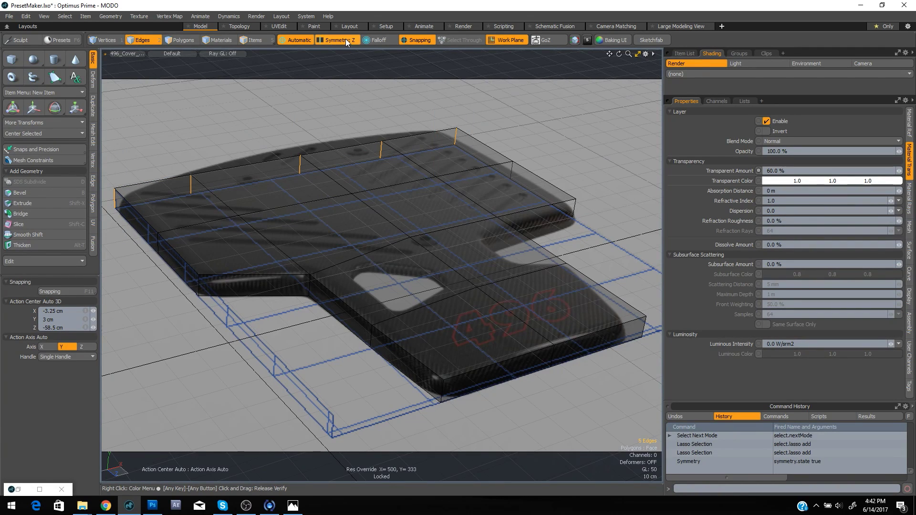
{"action": "left_click", "coordinate": [345, 39]}
{"action": "left_click", "coordinate": [386, 38]}
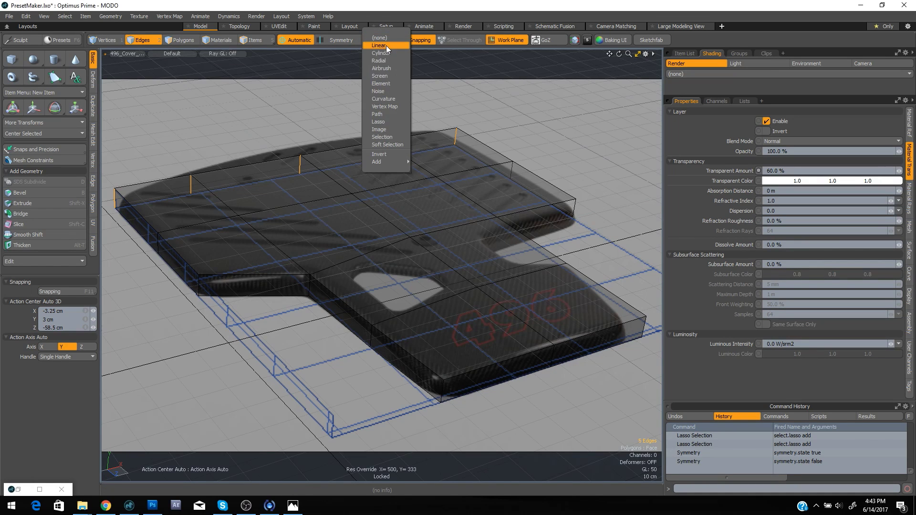
{"action": "left_click", "coordinate": [386, 45]}
{"action": "key", "text": "w"}
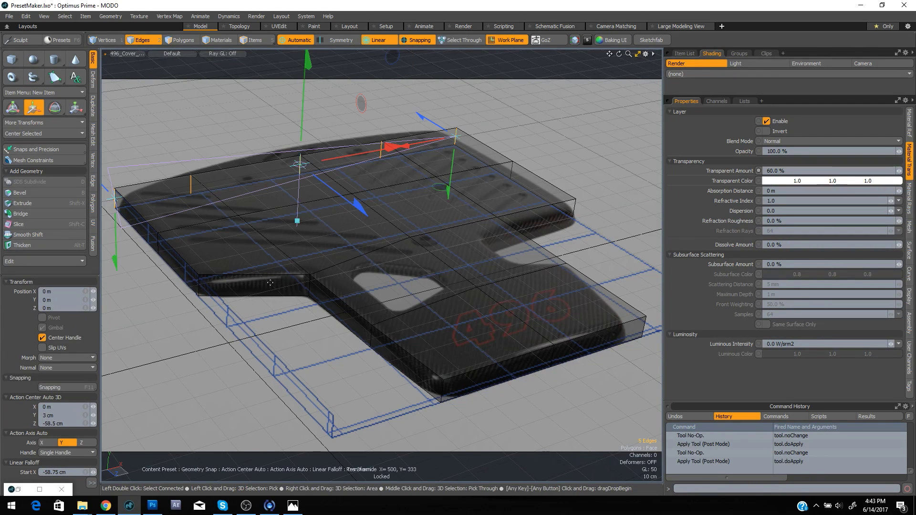
Set the falloff's shape preset to Ease-In and its Symmetric option to End
{"action": "left_click", "coordinate": [91, 483]}
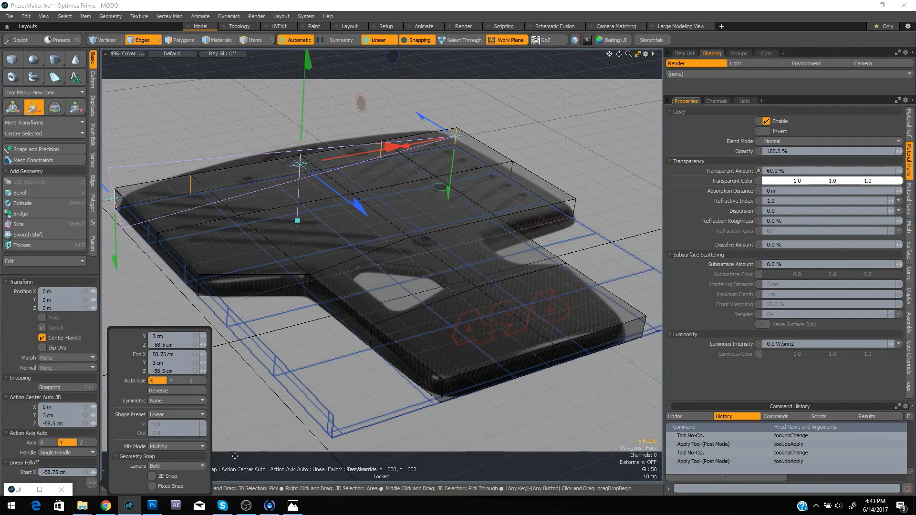
{"action": "left_click", "coordinate": [178, 415]}
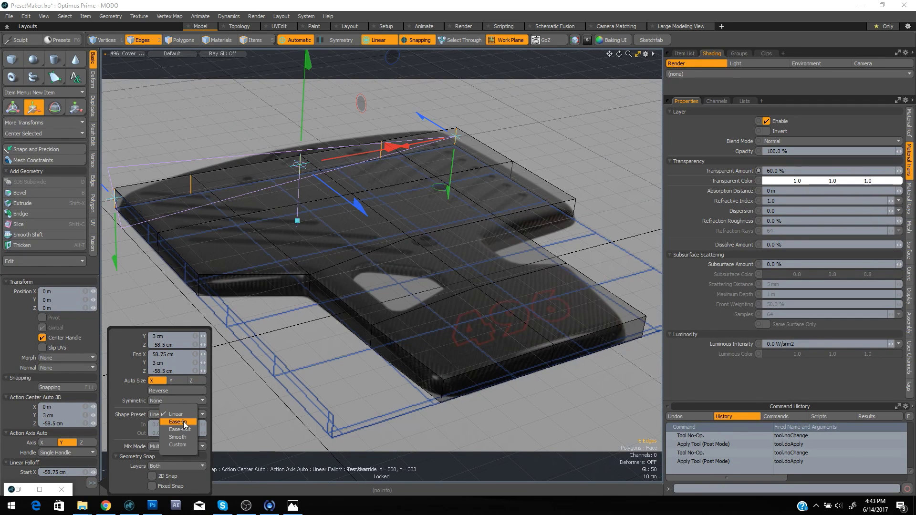
{"action": "left_click", "coordinate": [183, 422]}
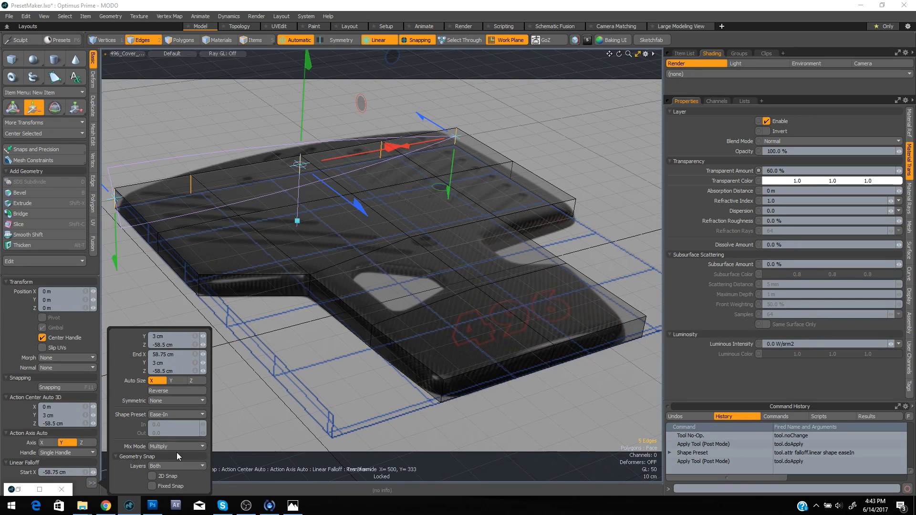
{"action": "left_click", "coordinate": [167, 401]}
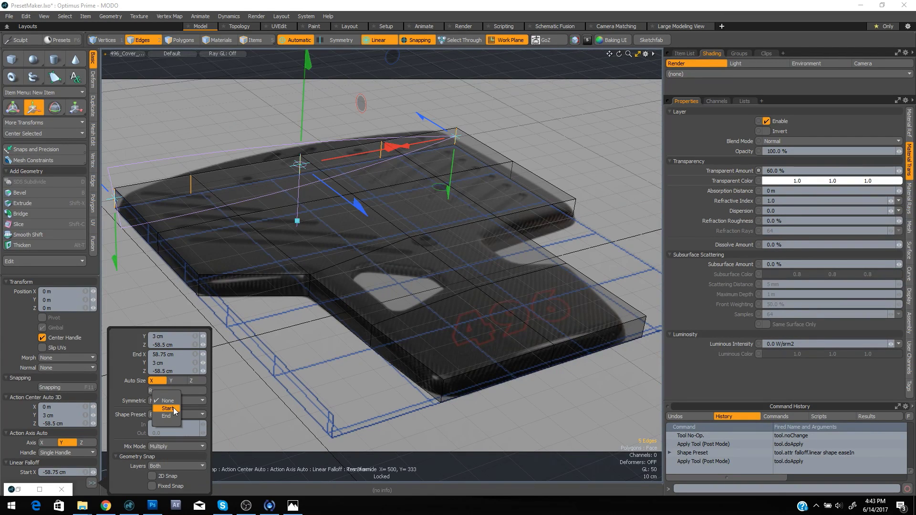
{"action": "left_click", "coordinate": [168, 409]}
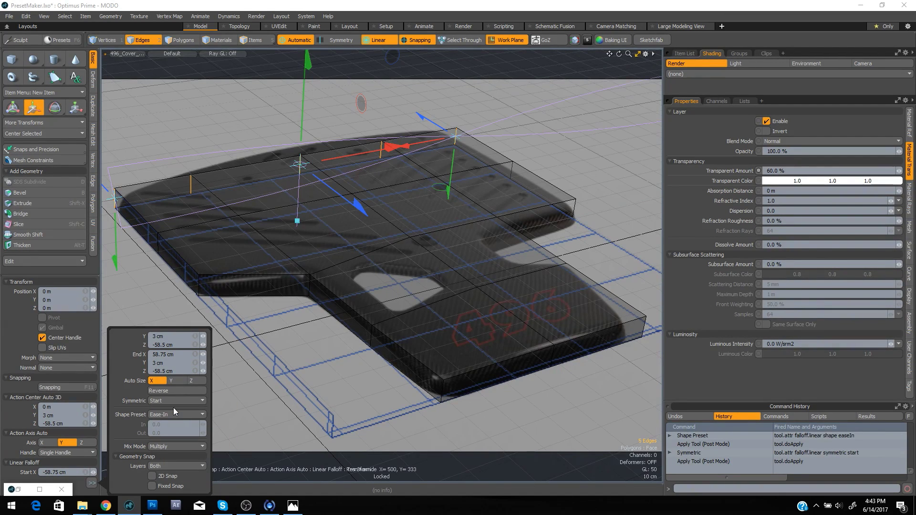
{"action": "left_click", "coordinate": [173, 401]}
{"action": "left_click", "coordinate": [173, 406]}
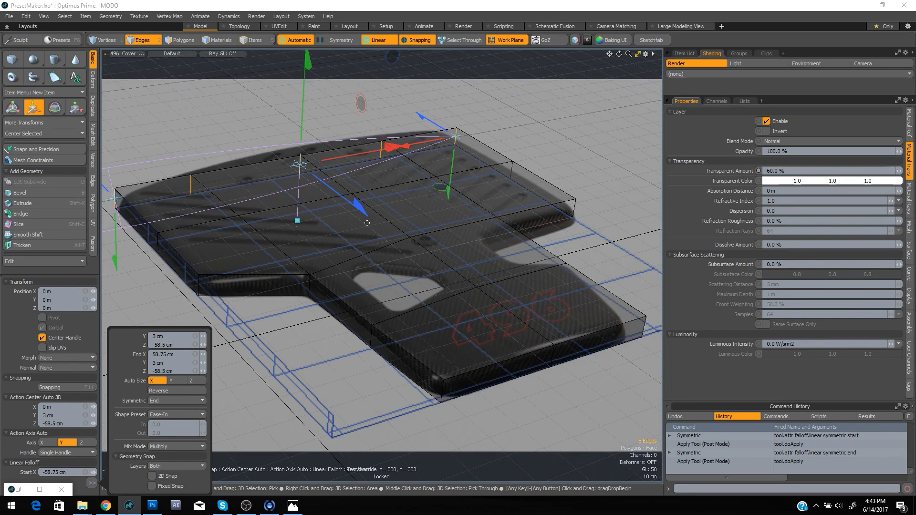
Reapply the Linear falloff, turn off snapping, and move the five back vertical edges -7.5 cm in Z
{"action": "left_click", "coordinate": [380, 40]}
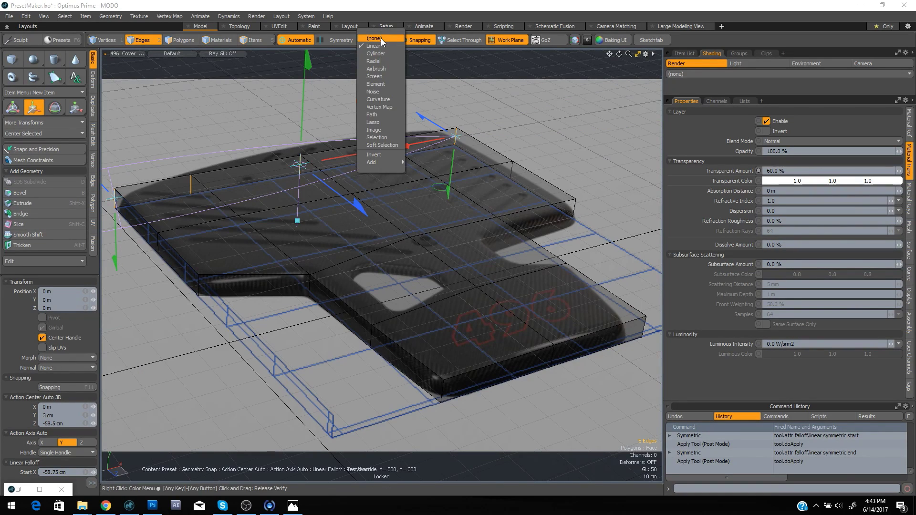
{"action": "left_click", "coordinate": [381, 38]}
{"action": "left_click", "coordinate": [382, 41]}
{"action": "left_click", "coordinate": [383, 45]}
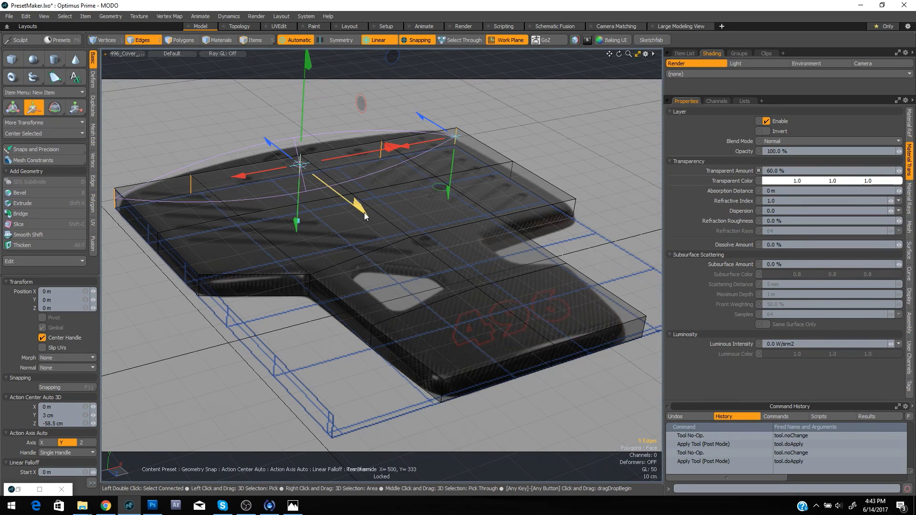
{"action": "key", "text": "F11"}
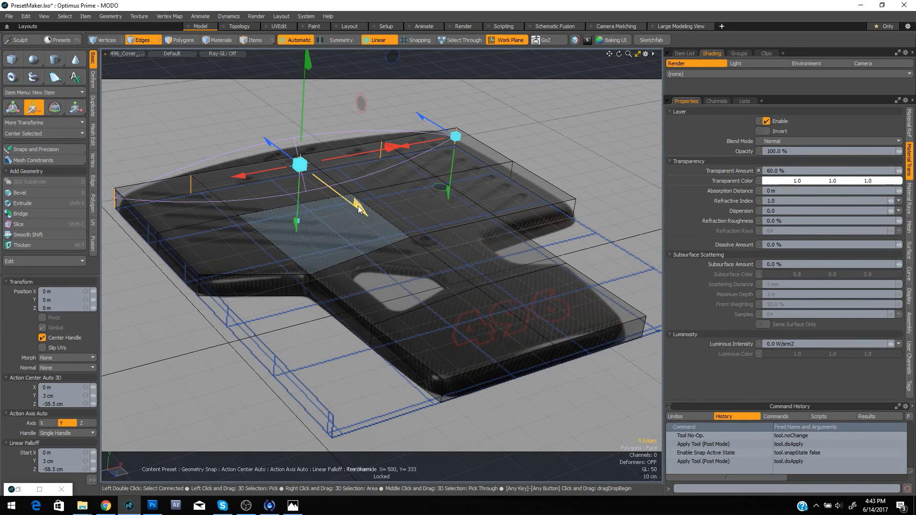
{"action": "left_click_drag", "start_coordinate": [358, 209], "coordinate": [349, 201]}
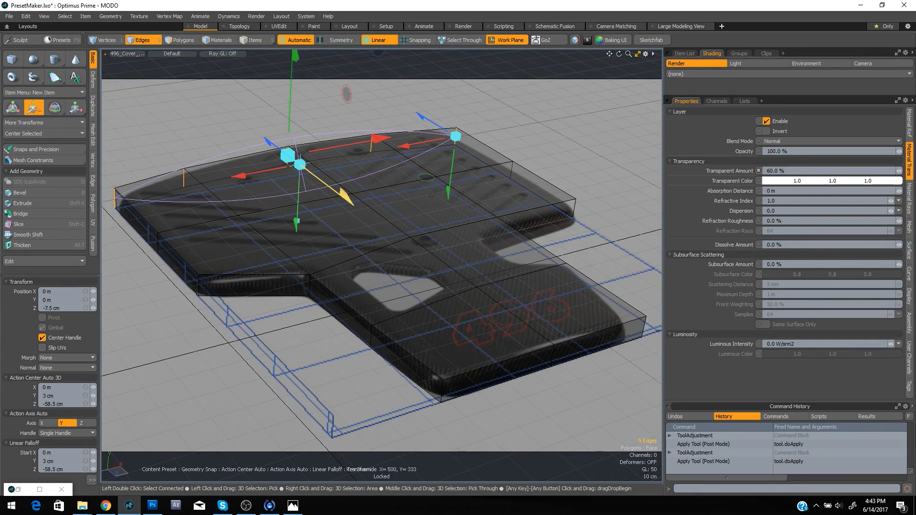
Leave Move, drop the edge selection and clear the Linear falloff
{"action": "key", "text": "space"}
{"action": "left_click", "coordinate": [245, 78]}
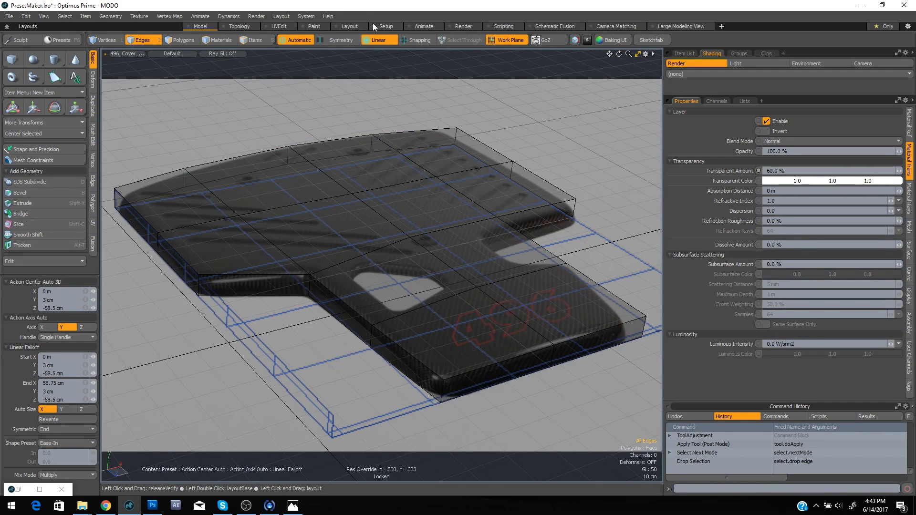
{"action": "left_click", "coordinate": [382, 41]}
{"action": "left_click", "coordinate": [377, 48]}
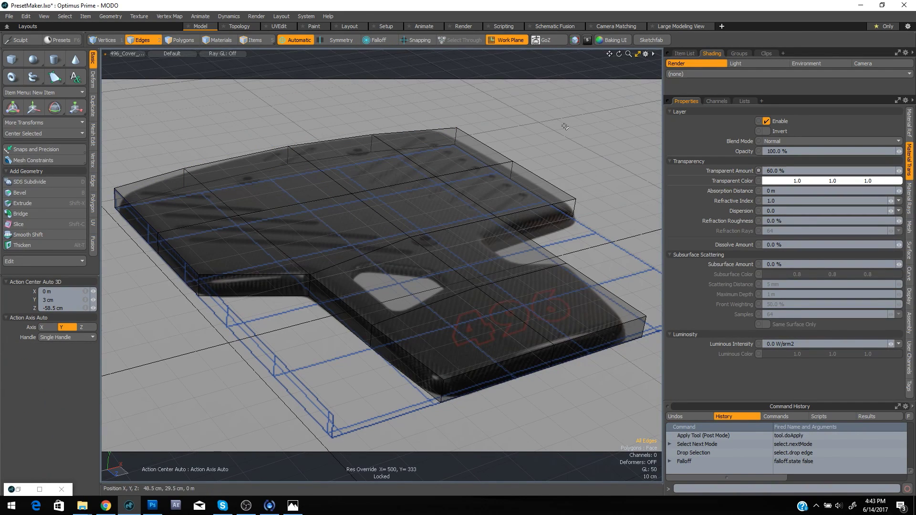
{"action": "key", "text": "space"}
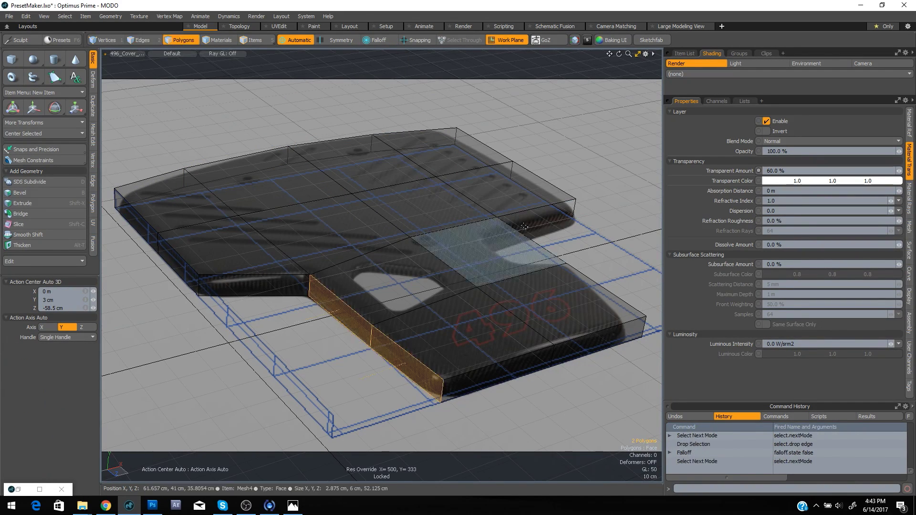
{"action": "key", "text": "space"}
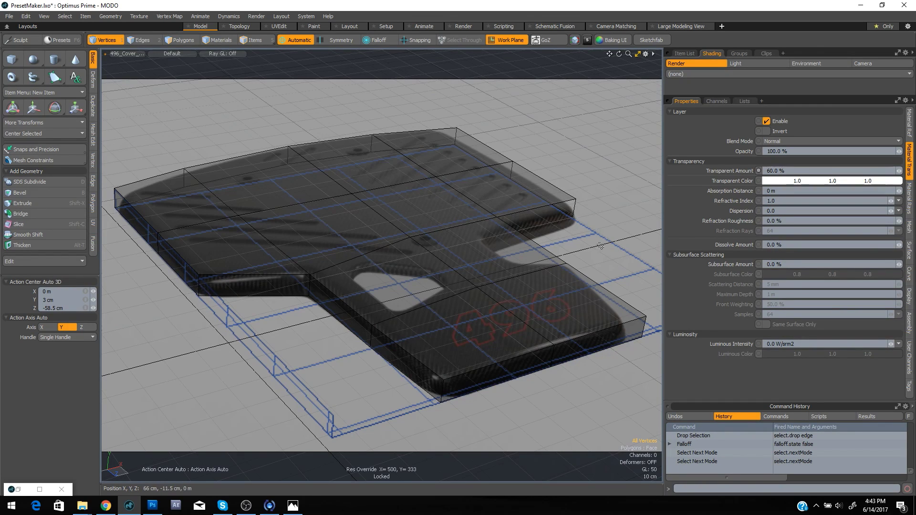
{"action": "key", "text": "space"}
{"action": "left_click", "coordinate": [529, 274]}
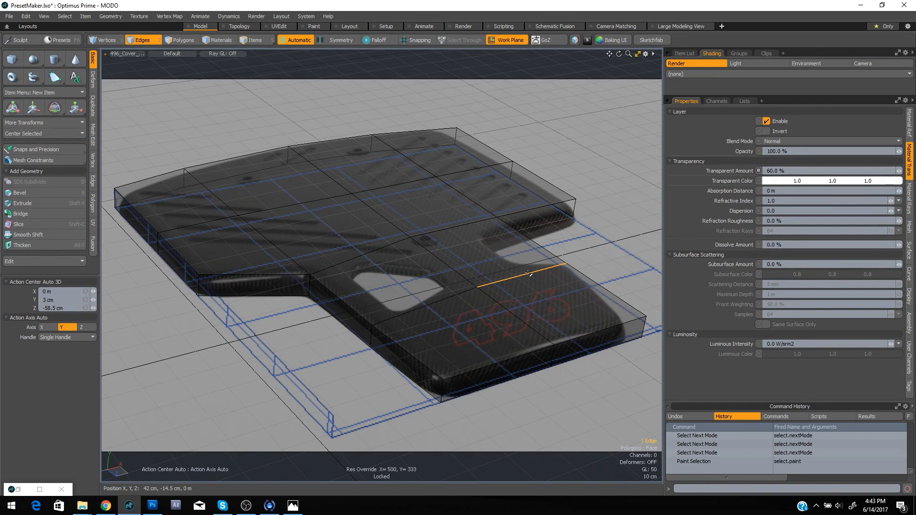
{"action": "left_click", "coordinate": [558, 162]}
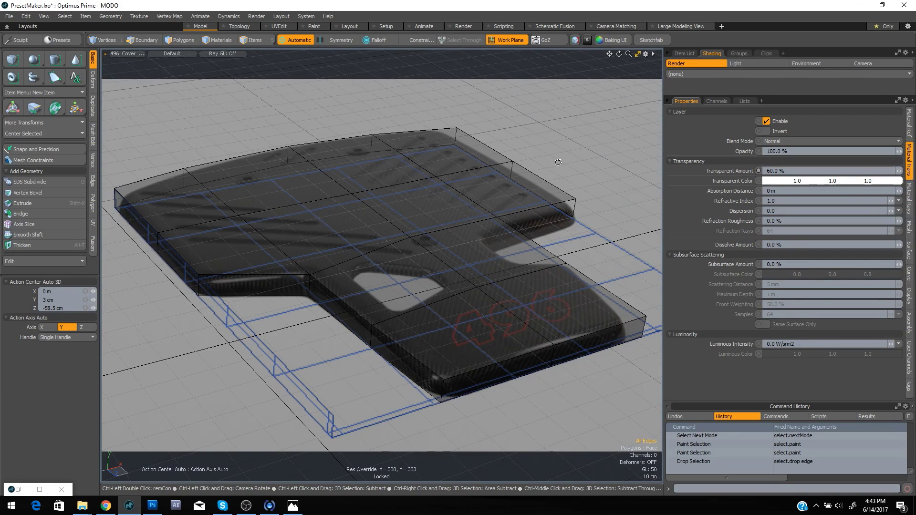
Preview the whole connected slab as a Catmull-Clark subdivision surface, drop the polygon selection, and convert the slab back to plain faces
{"action": "key", "text": "space"}
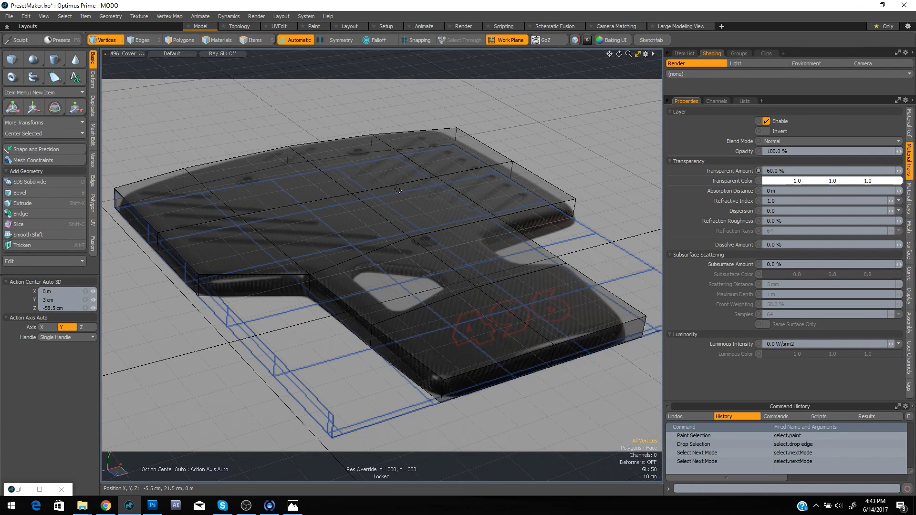
{"action": "double_click", "coordinate": [411, 195]}
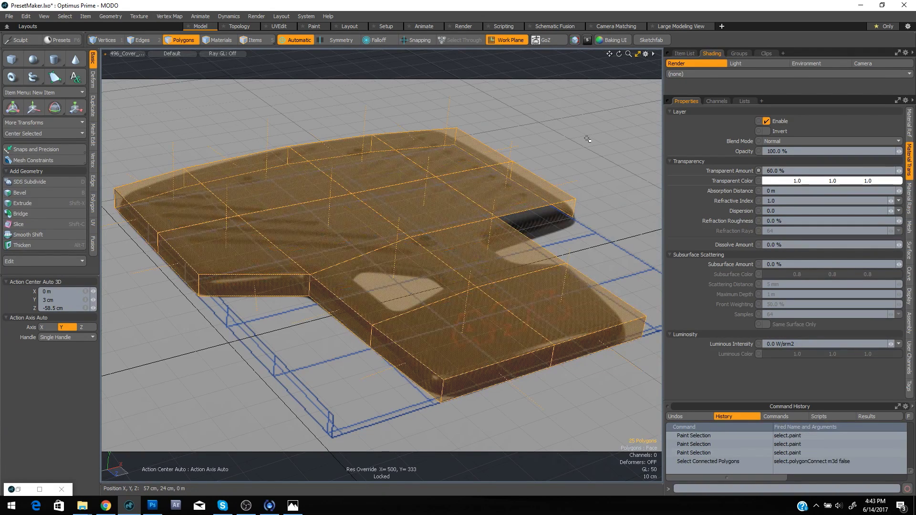
{"action": "key", "text": "shift+d"}
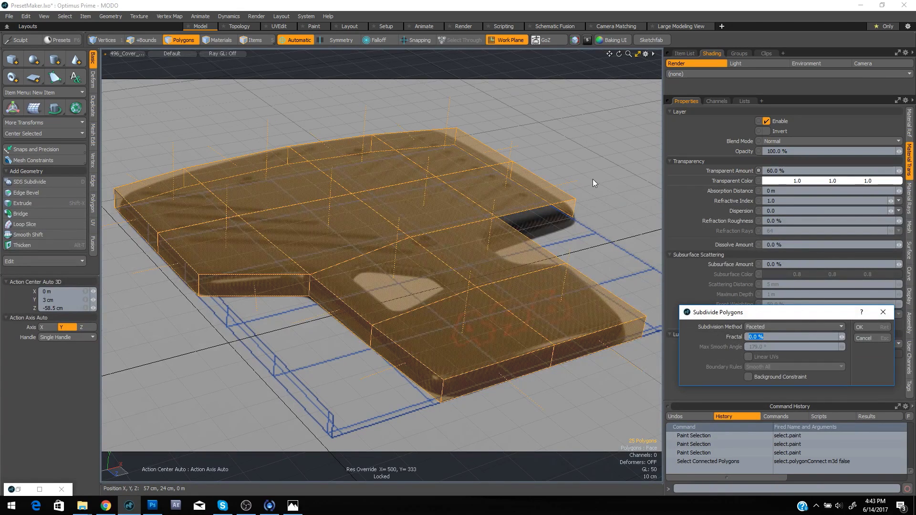
{"action": "left_click", "coordinate": [883, 341]}
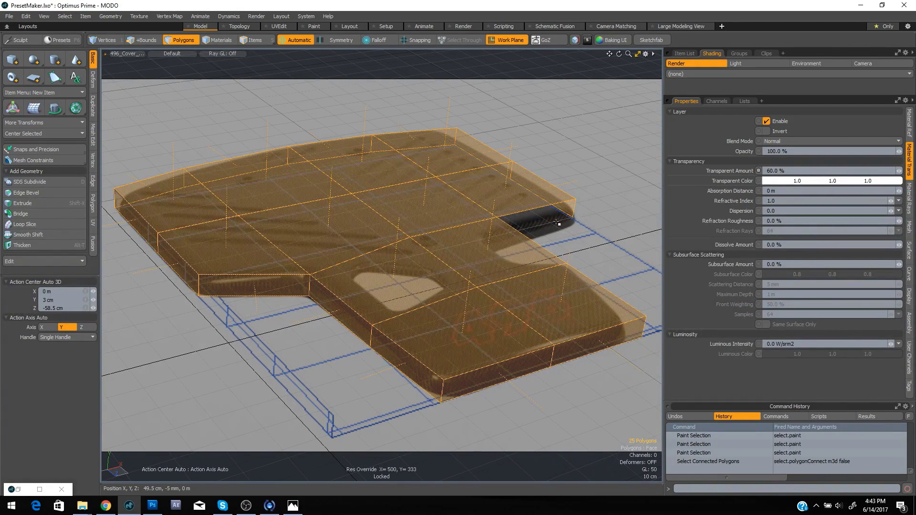
{"action": "key", "text": "Tab"}
{"action": "left_click", "coordinate": [524, 134]}
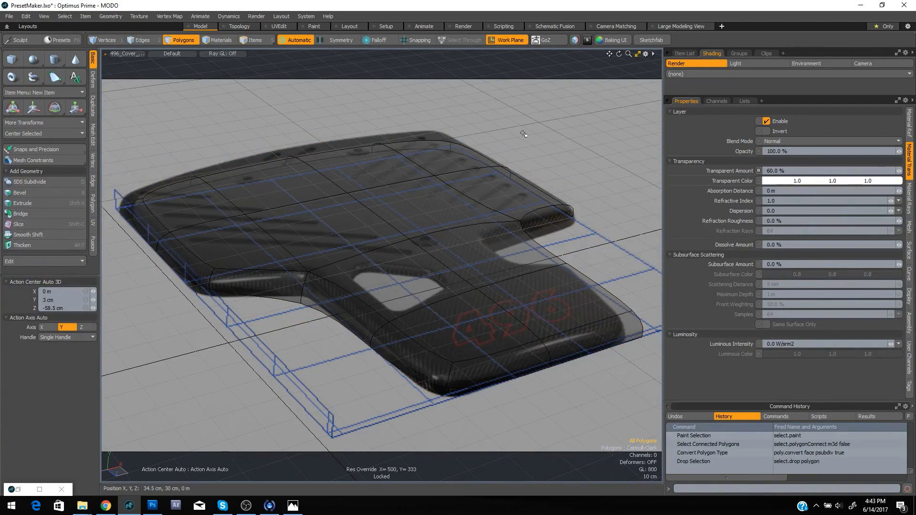
{"action": "key", "text": "shift+Tab"}
{"action": "key", "text": "shift+Tab"}
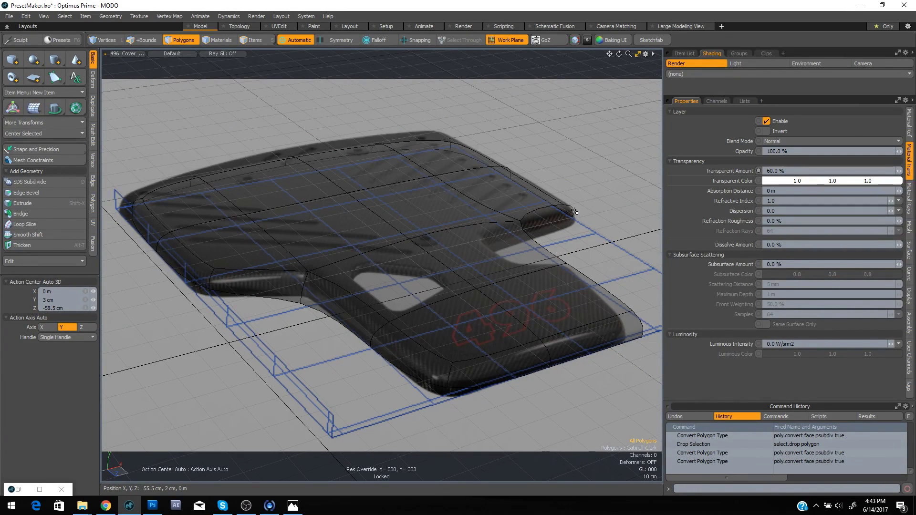
{"action": "key", "text": "shift+Tab"}
Select the three top edges along the slab's open right-hand notch and stem side, and extend them down to the lower edge with Edge Extend
{"action": "key", "text": "space"}
{"action": "key", "text": "space"}
{"action": "left_click", "coordinate": [546, 209]}
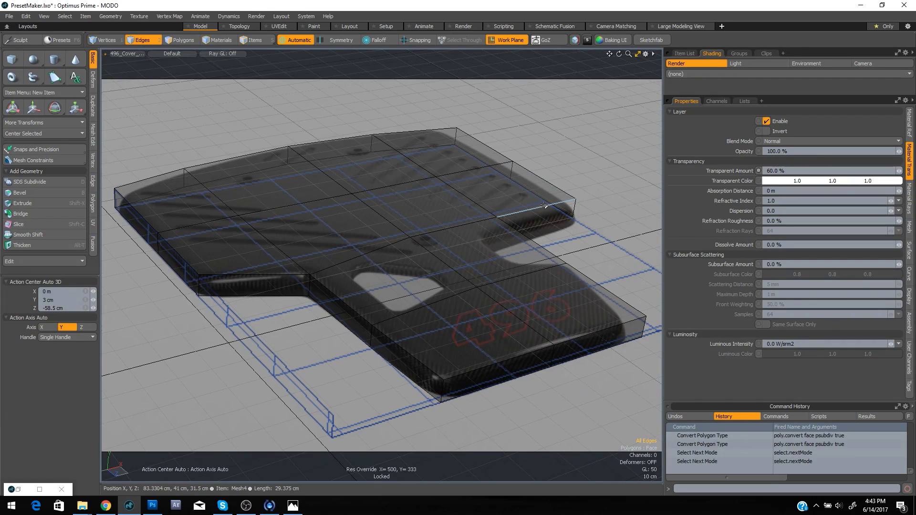
{"action": "left_click", "coordinate": [535, 242], "text": "shift"}
{"action": "left_click", "coordinate": [583, 275], "text": "shift"}
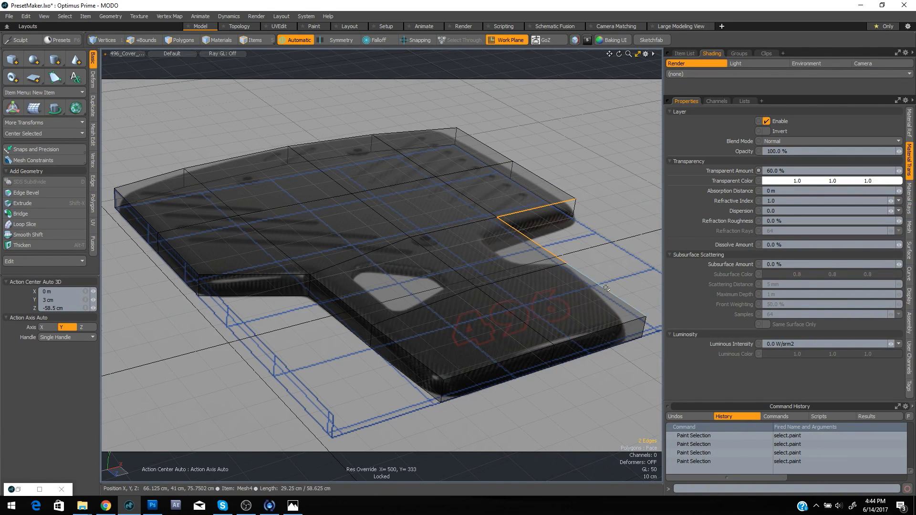
{"action": "key", "text": "shift+x"}
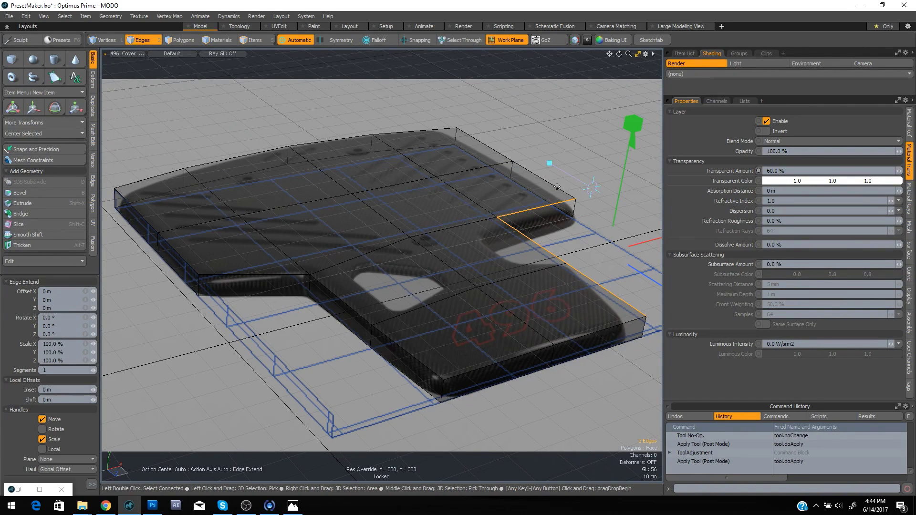
{"action": "left_click_drag", "start_coordinate": [633, 125], "coordinate": [629, 148]}
Turn on snapping and move the extended edges 5 mm in Y to line up with the slab's bottom corner
{"action": "key", "text": "w"}
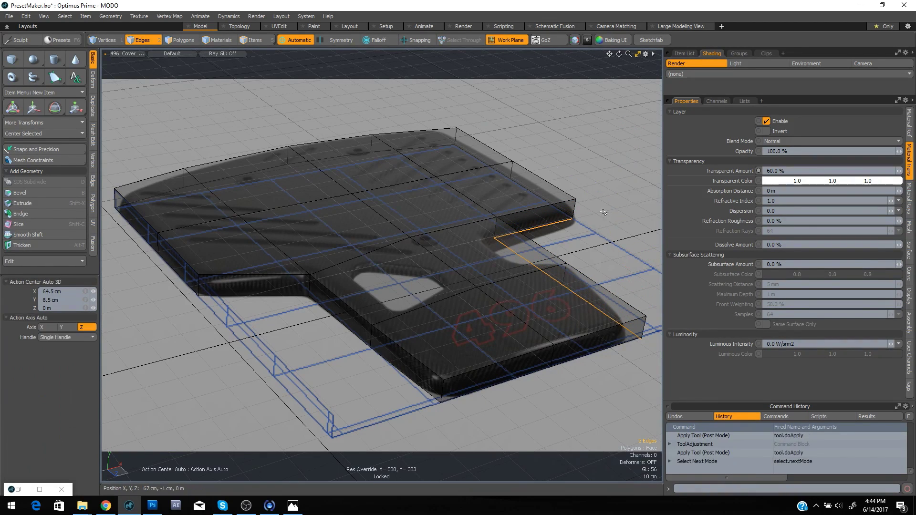
{"action": "key", "text": "F11"}
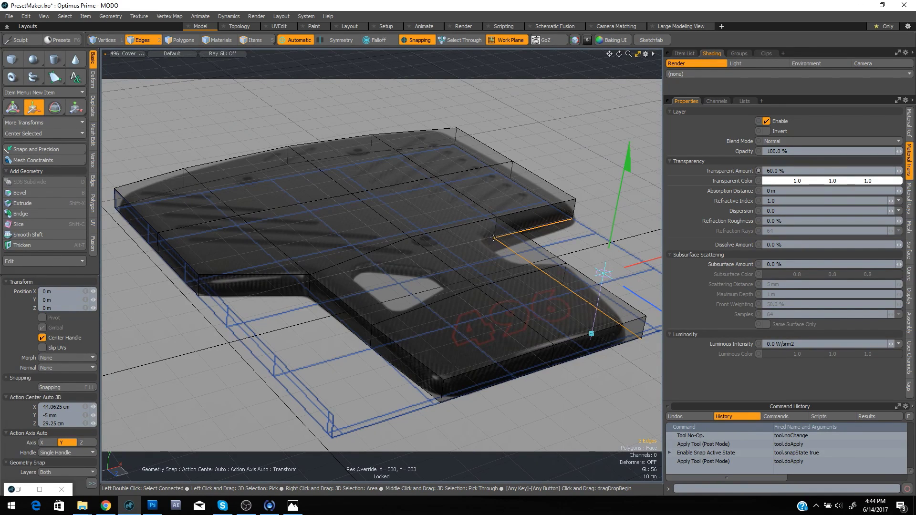
{"action": "left_click", "coordinate": [642, 338]}
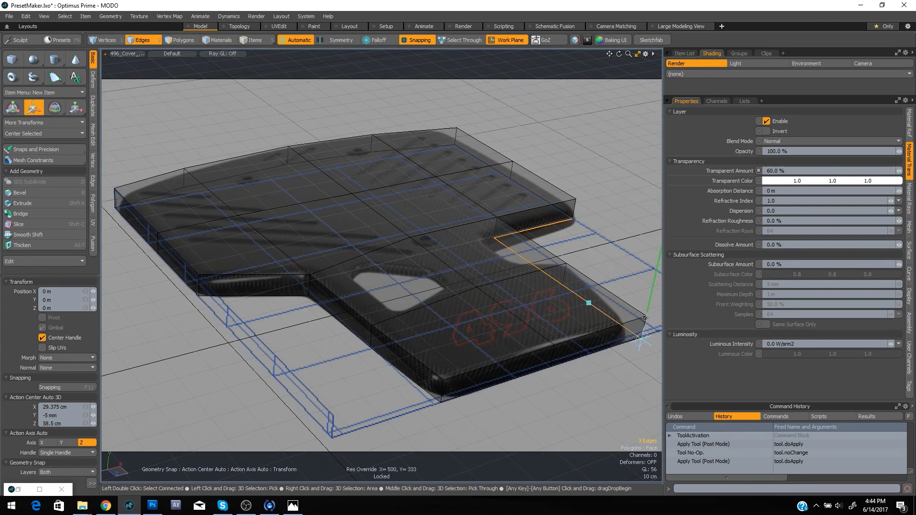
{"action": "left_click_drag", "start_coordinate": [647, 315], "coordinate": [573, 228]}
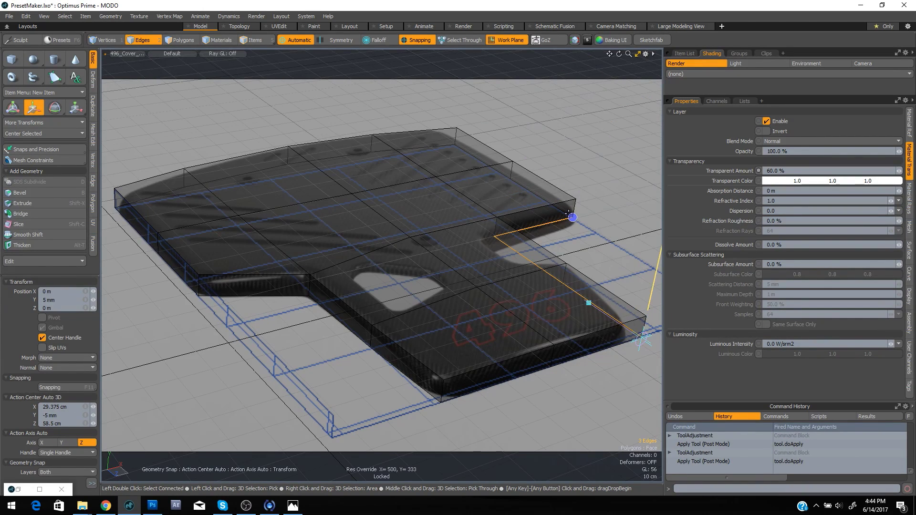
{"action": "key", "text": "space"}
Try to join the overlapping vertices at both ends of the extended side wall in a single operation
{"action": "key", "text": "space"}
{"action": "key", "text": "space"}
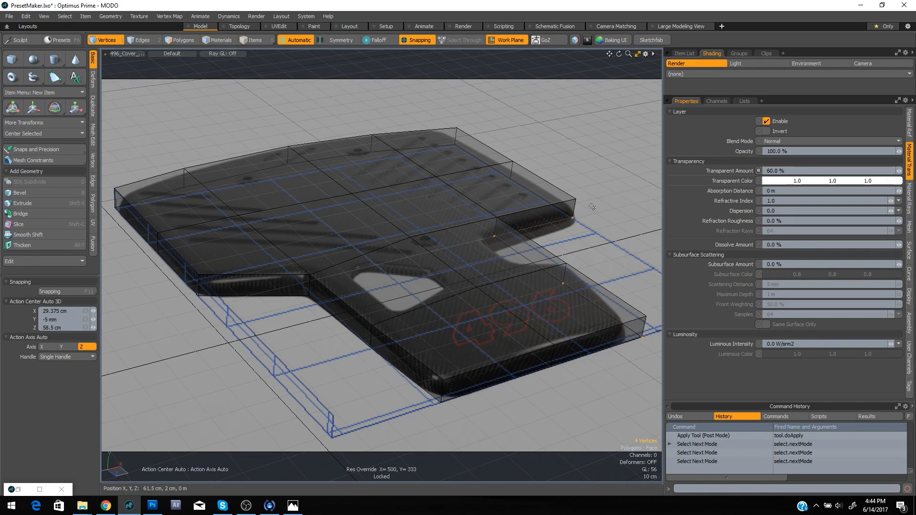
{"action": "mouse_move", "coordinate": [593, 207]}
{"action": "right_mouse_down"}
{"action": "mouse_move", "coordinate": [568, 229]}
{"action": "mouse_move", "coordinate": [649, 324]}
{"action": "right_mouse_up"}
{"action": "right_click_drag", "start_coordinate": [631, 356], "coordinate": [630, 356], "text": "shift"}
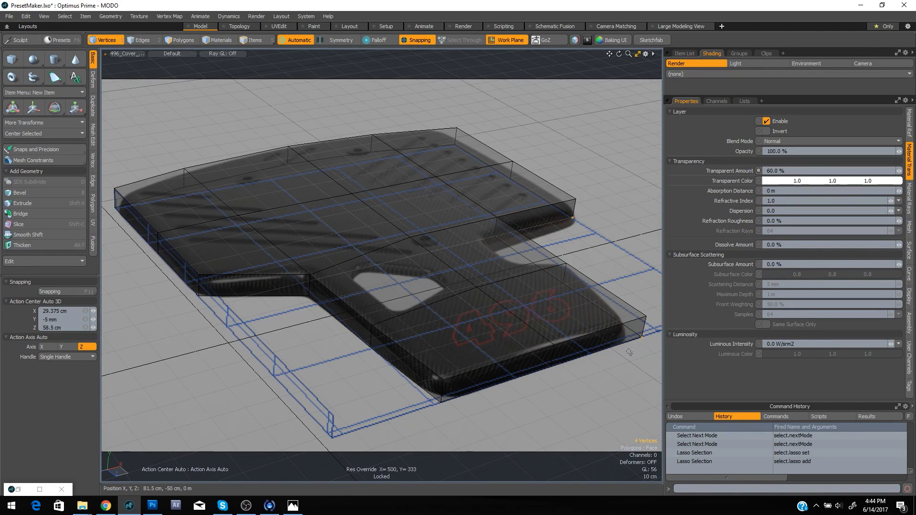
{"action": "key", "text": "ctrl+j"}
{"action": "key", "text": "ctrl+z"}
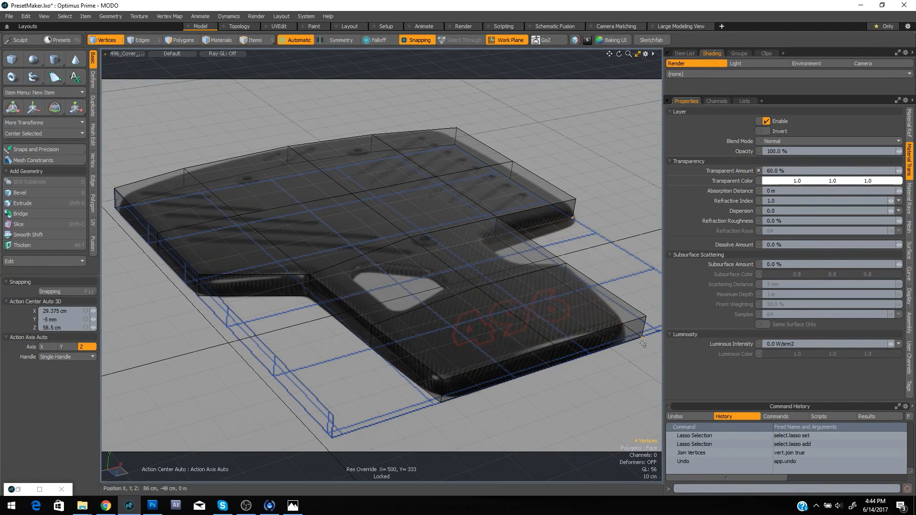
Join the overlapping bottom vertices at the stem's front corner, and join those at the right wing's corner separately
{"action": "right_click_drag", "start_coordinate": [636, 352], "coordinate": [636, 352]}
{"action": "key", "text": "ctrl+j"}
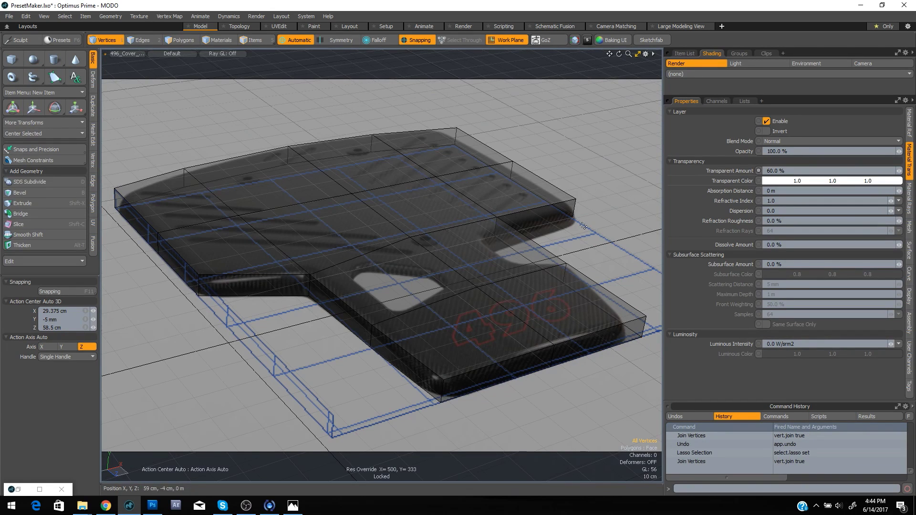
{"action": "right_click_drag", "start_coordinate": [576, 211], "coordinate": [573, 223]}
{"action": "key", "text": "ctrl+j"}
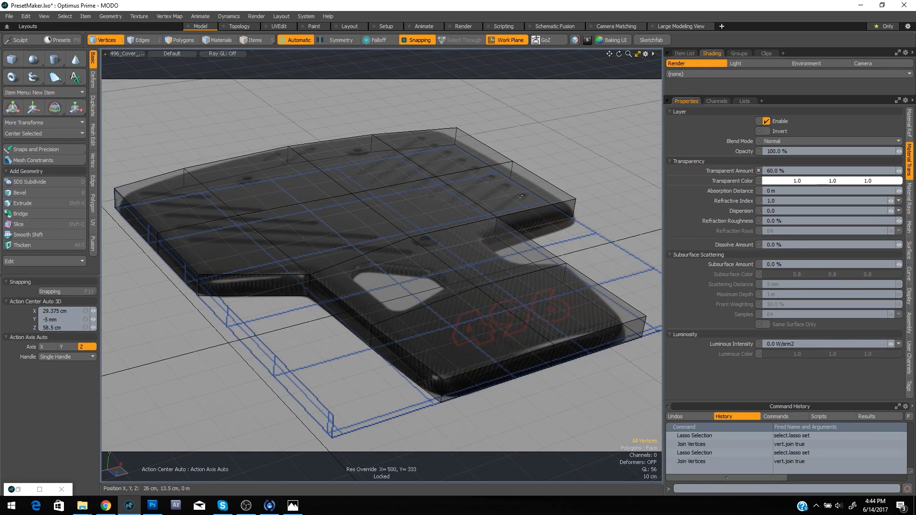
Preview the closed slab as subpatch and Catmull-Clark subdivision surfaces, and convert it back to plain faces
{"action": "key", "text": "Tab"}
{"action": "key", "text": "Tab"}
{"action": "key", "text": "shift+Tab"}
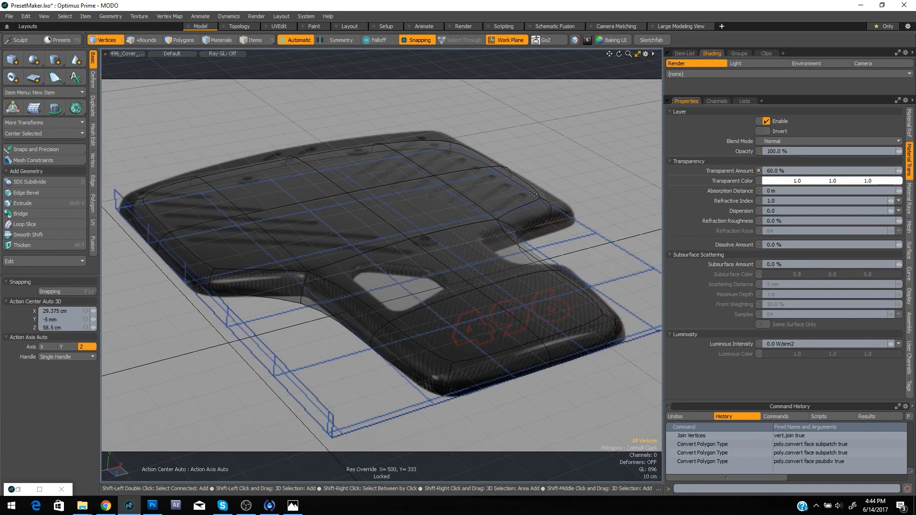
{"action": "key", "text": "shift"}
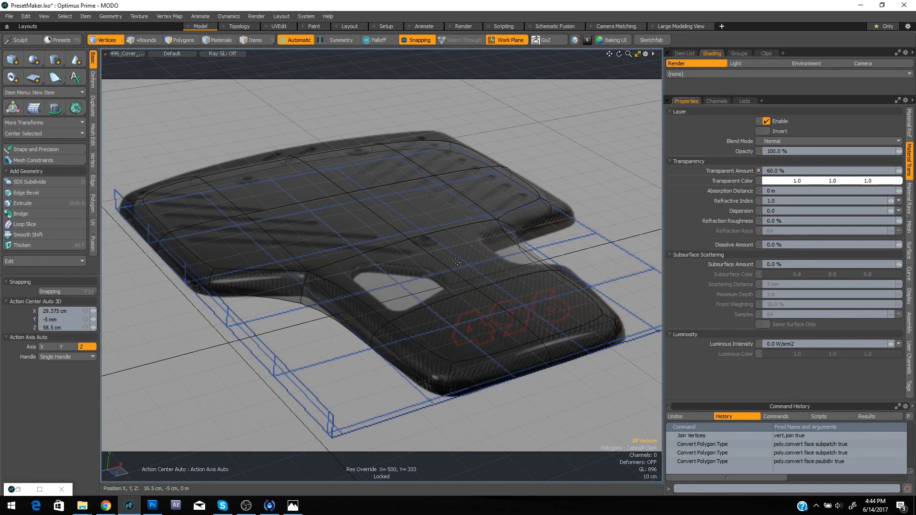
{"action": "key", "text": "shift+Tab"}
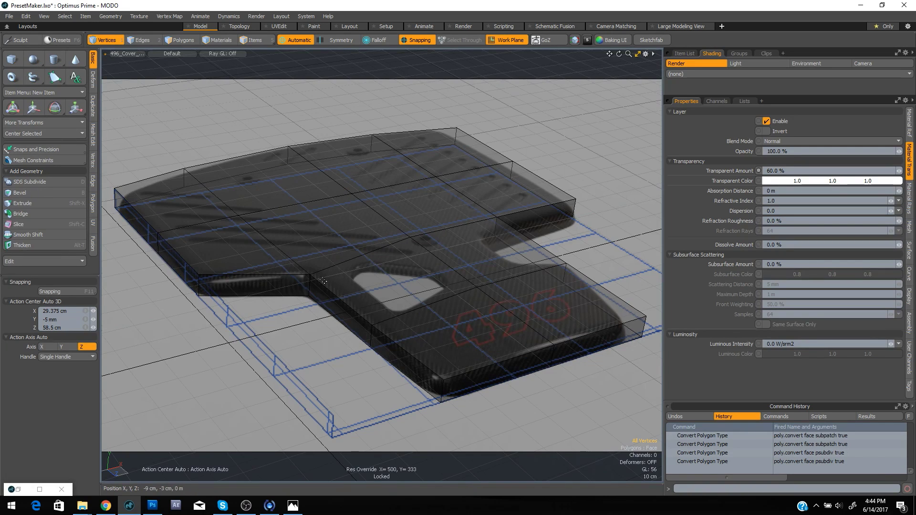
{"action": "key", "text": "space"}
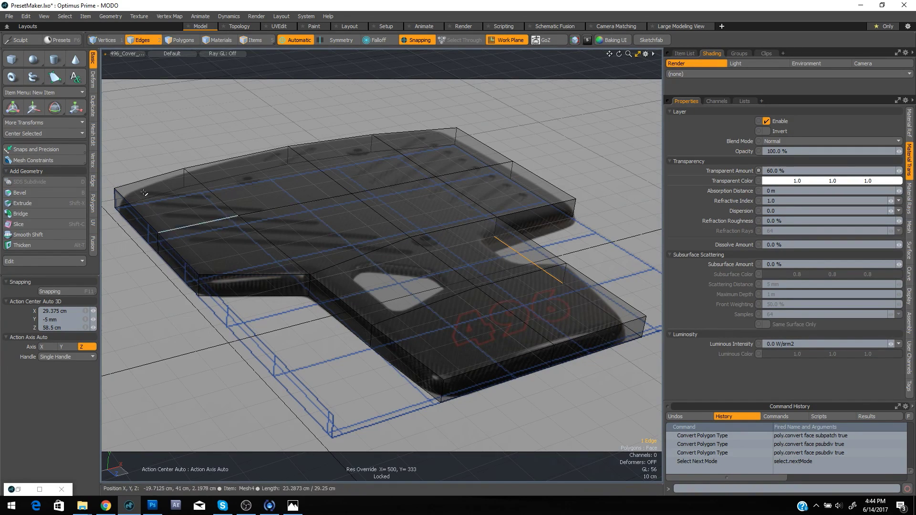
{"action": "key", "text": "space"}
{"action": "mouse_move", "coordinate": [188, 207]}
{"action": "left_mouse_down"}
{"action": "mouse_move", "coordinate": [257, 224]}
{"action": "mouse_move", "coordinate": [420, 191]}
{"action": "mouse_move", "coordinate": [392, 286]}
{"action": "mouse_move", "coordinate": [515, 285]}
{"action": "left_mouse_up"}
{"action": "left_click", "coordinate": [611, 188]}
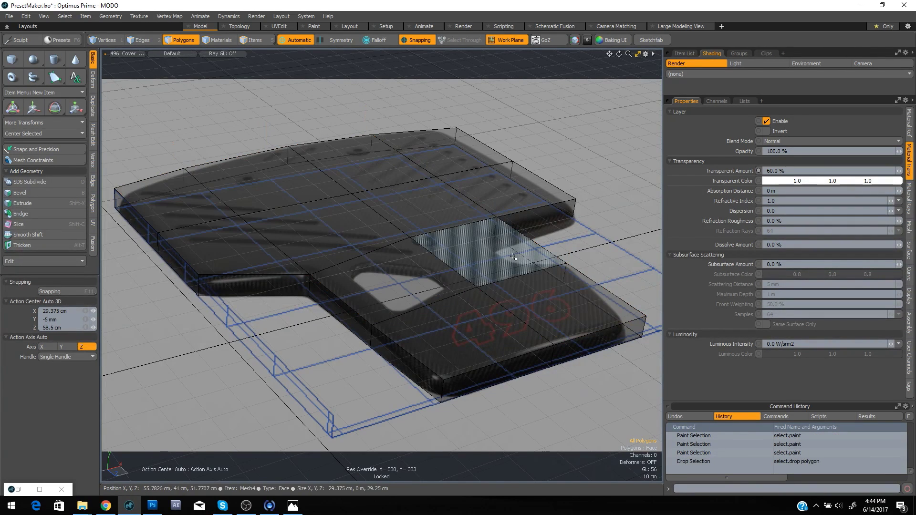
Loop Slice both lengthwise columns running through the slab's stem at 49.5%, and drop the edge selection
{"action": "key", "text": "space"}
{"action": "key", "text": "space"}
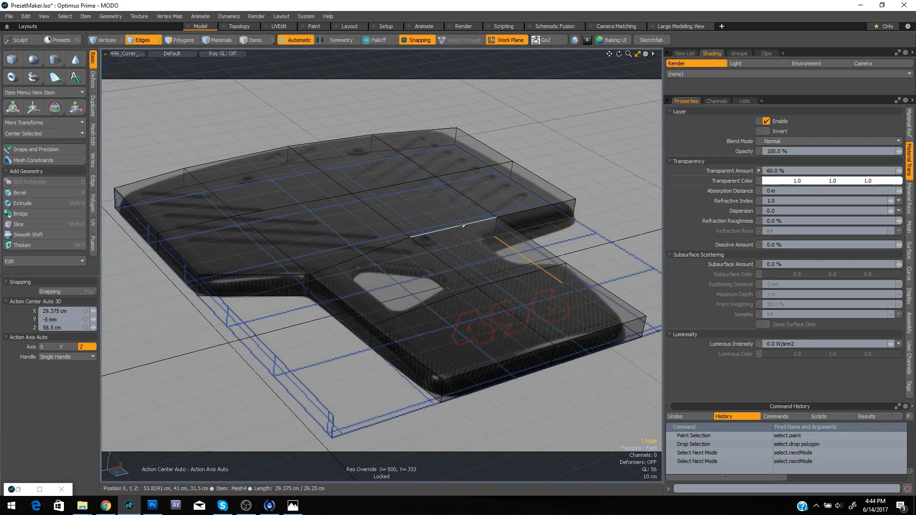
{"action": "left_click", "coordinate": [462, 225]}
{"action": "key", "text": "alt+c"}
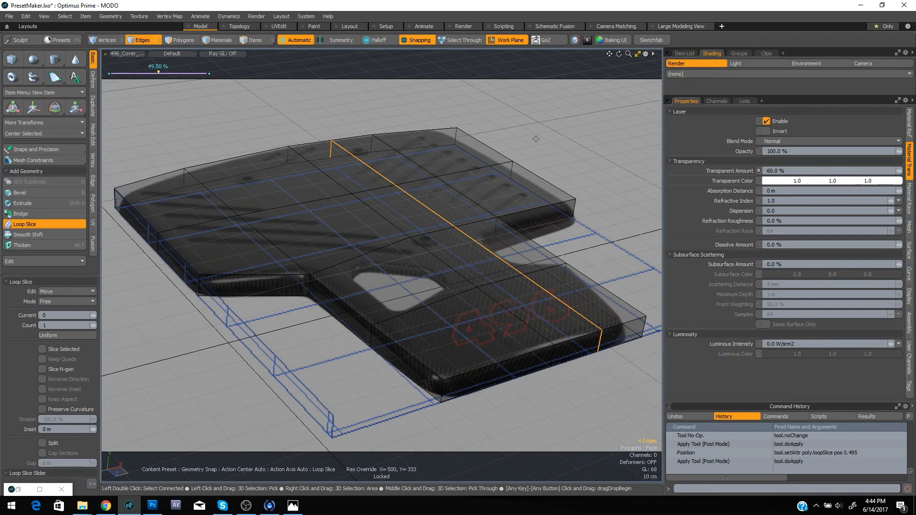
{"action": "key", "text": "space"}
{"action": "left_click", "coordinate": [363, 256]}
{"action": "key", "text": "alt+c"}
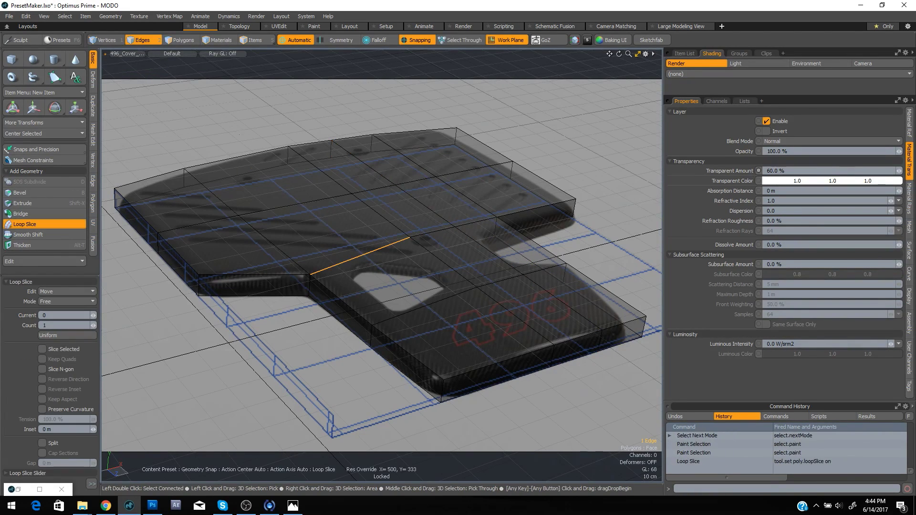
{"action": "key", "text": "space"}
{"action": "left_click", "coordinate": [203, 193]}
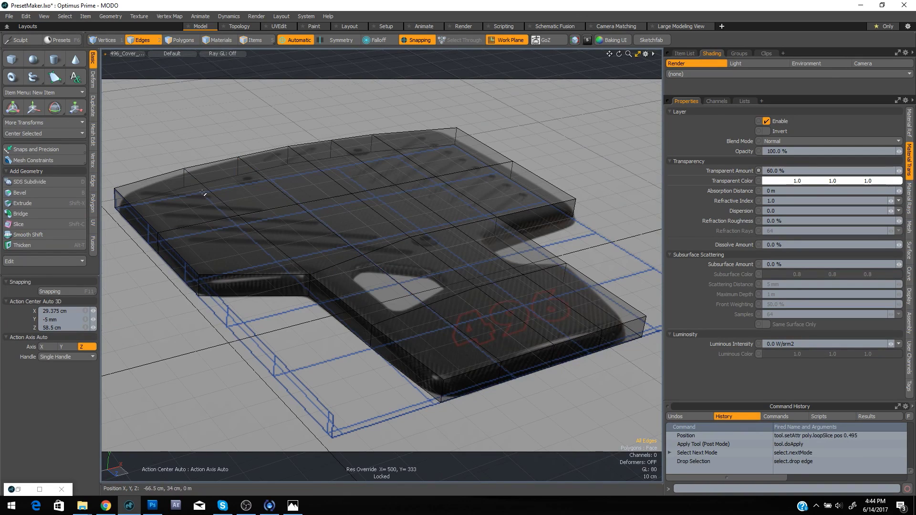
Loop Slice the slab's back row crosswise and its outer left wing column lengthwise at 49.5%
{"action": "left_click", "coordinate": [211, 193]}
{"action": "key", "text": "alt+c"}
{"action": "key", "text": "space"}
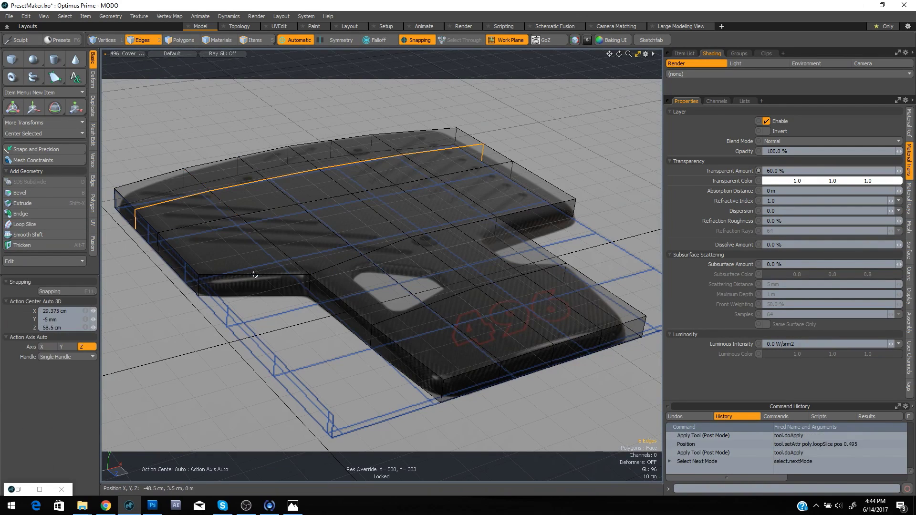
{"action": "left_click", "coordinate": [255, 275]}
{"action": "key", "text": "alt+c"}
{"action": "key", "text": "space"}
Loop Slice the crossbar's front row and both stem rows crosswise at 49.5%, and drop the edge selection
{"action": "left_click", "coordinate": [179, 255]}
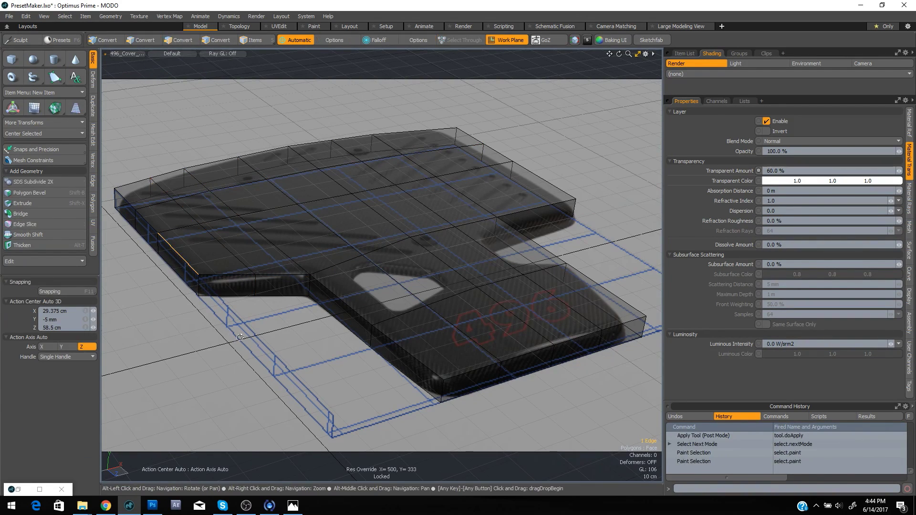
{"action": "key", "text": "alt+c"}
{"action": "key", "text": "space"}
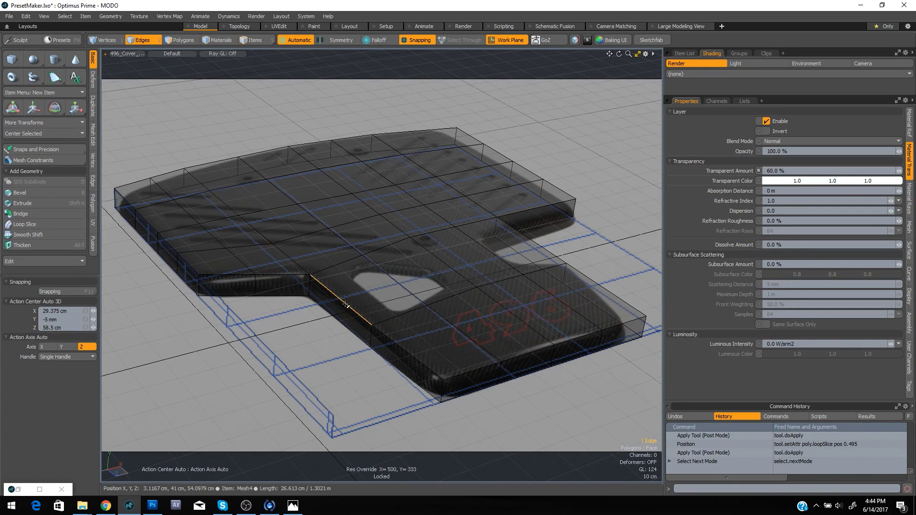
{"action": "left_click", "coordinate": [340, 301]}
{"action": "key", "text": "alt+c"}
{"action": "key", "text": "space"}
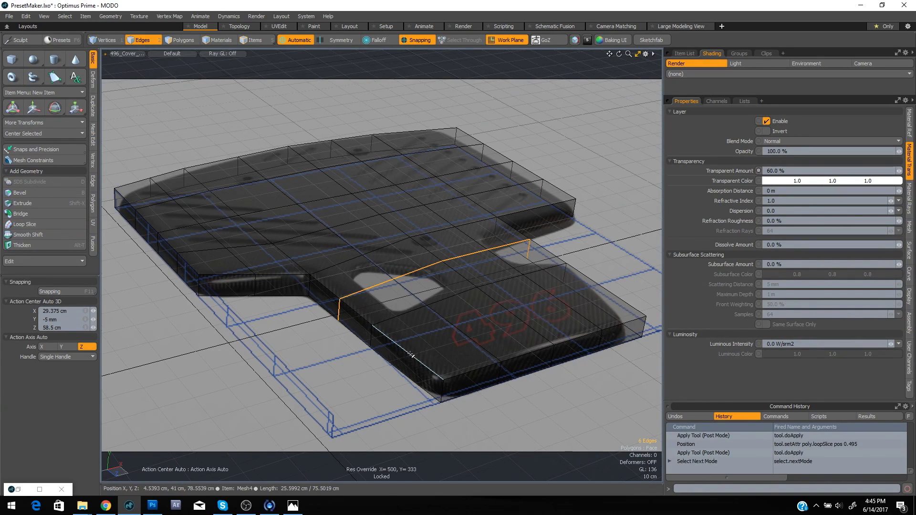
{"action": "left_click", "coordinate": [404, 372]}
{"action": "key", "text": "alt+c"}
{"action": "key", "text": "space"}
{"action": "left_click", "coordinate": [368, 389]}
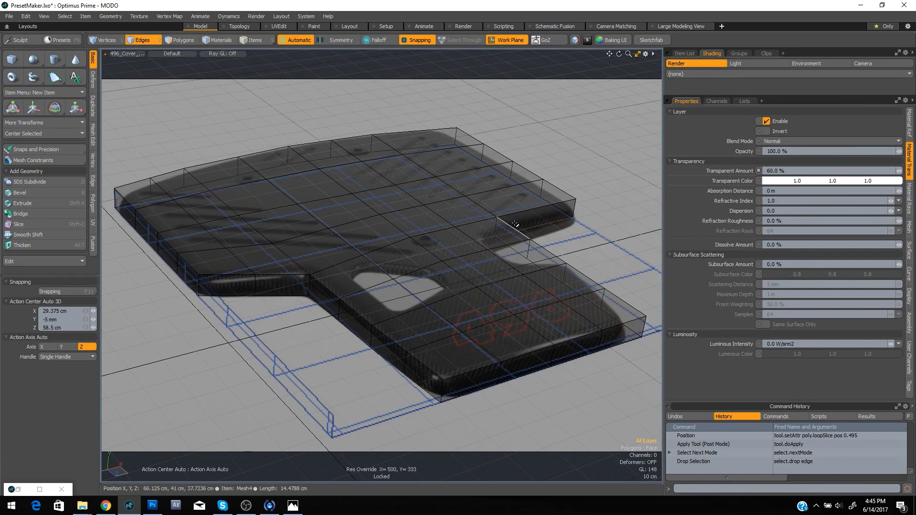
Loop Slice the right wing column lengthwise at 49.5% and convert the slab to a Catmull-Clark subdivision surface
{"action": "left_click", "coordinate": [534, 209]}
{"action": "key", "text": "alt+c"}
{"action": "left_click", "coordinate": [605, 227]}
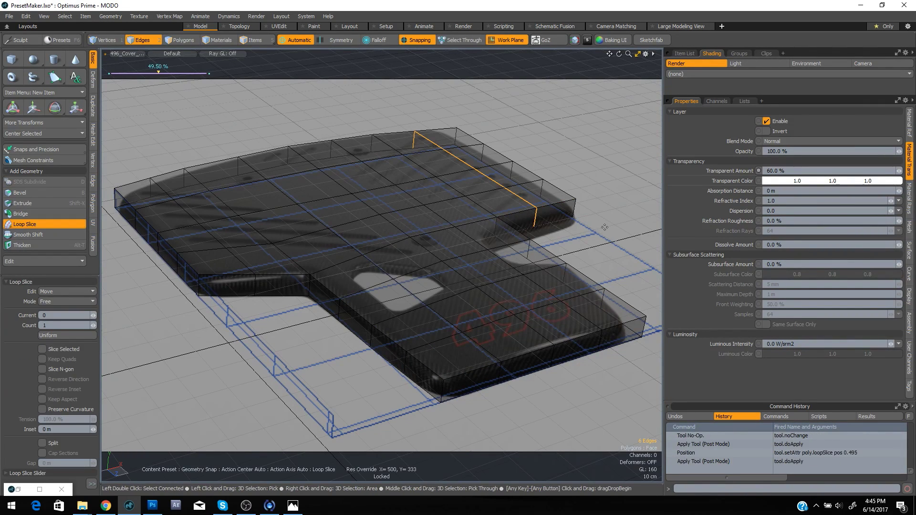
{"action": "key", "text": "space"}
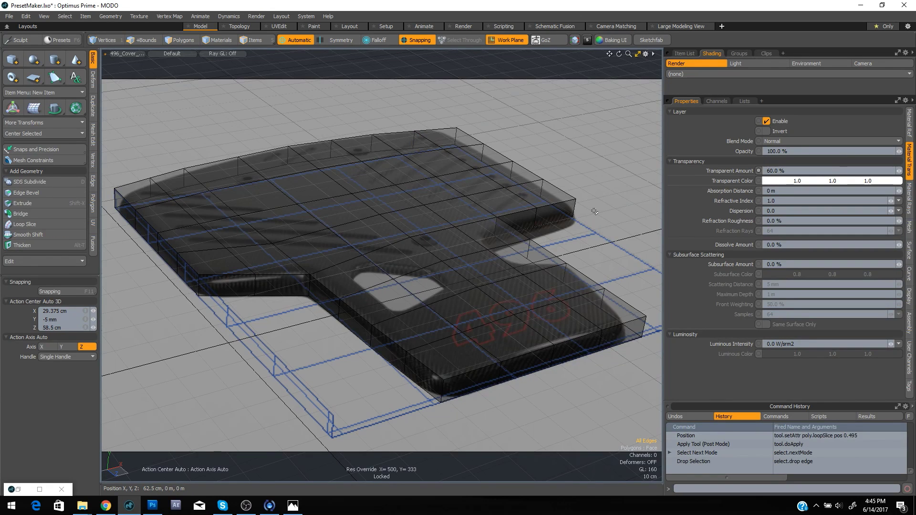
{"action": "key", "text": "Tab"}
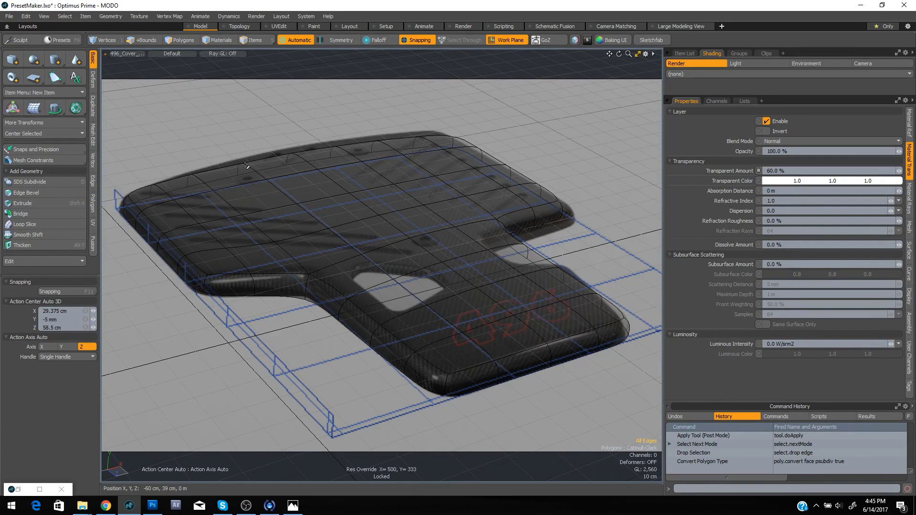
Compare the slab with the photo with Catmull-Clark subdivision on and off, leaving it as plain faces
{"action": "key", "text": "Tab"}
{"action": "key", "text": "Tab"}
{"action": "key", "text": "Tab"}
{"action": "key", "text": "Tab"}
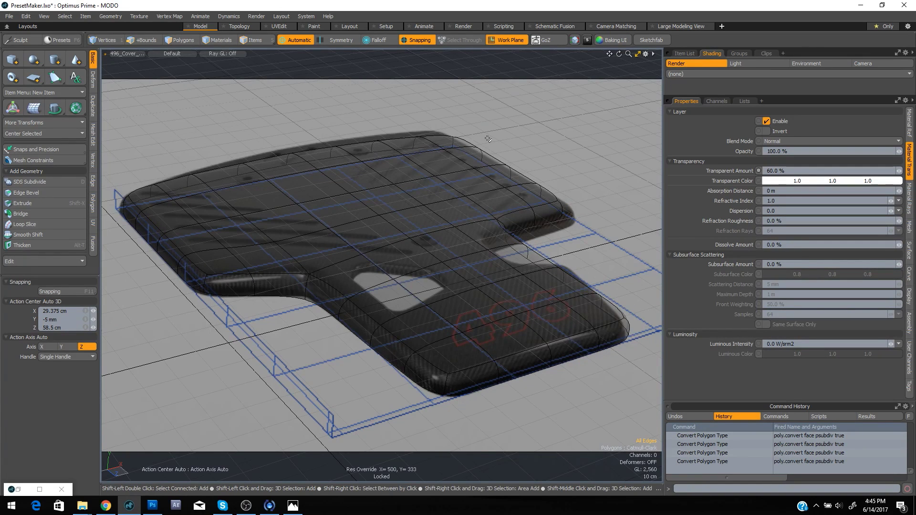
{"action": "key", "text": "Tab"}
{"action": "key", "text": "2"}
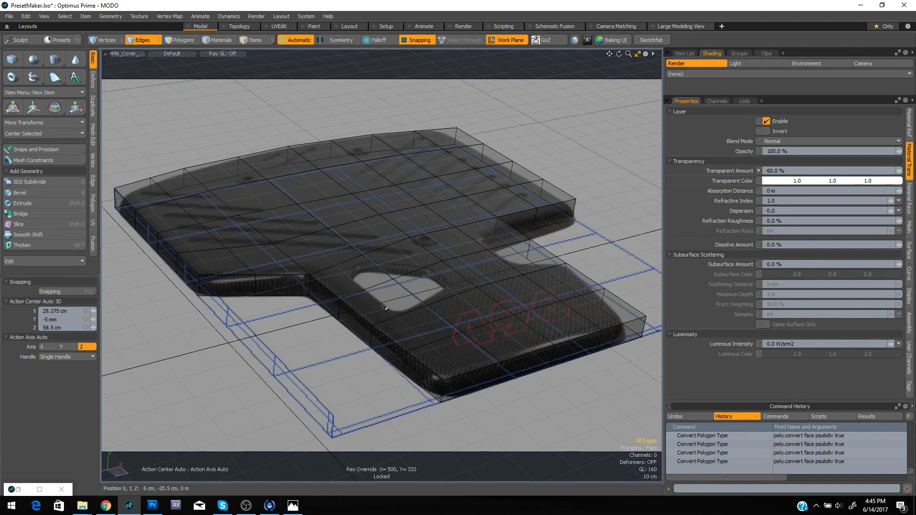
{"action": "key", "text": "space"}
{"action": "mouse_move", "coordinate": [235, 262]}
{"action": "left_mouse_down"}
{"action": "mouse_move", "coordinate": [171, 204]}
{"action": "mouse_move", "coordinate": [258, 193]}
{"action": "mouse_move", "coordinate": [291, 248]}
{"action": "mouse_move", "coordinate": [226, 228]}
{"action": "mouse_move", "coordinate": [362, 269]}
{"action": "mouse_move", "coordinate": [458, 267]}
{"action": "mouse_move", "coordinate": [497, 205]}
{"action": "left_mouse_up"}
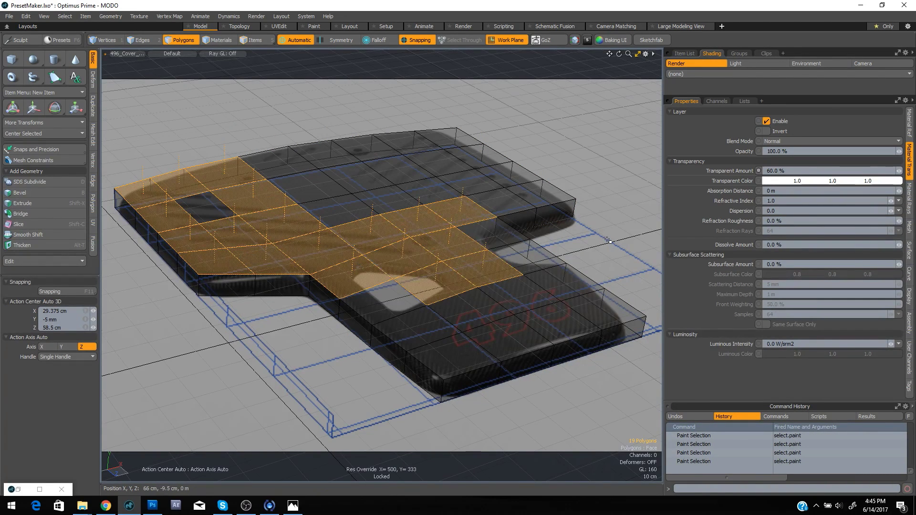
{"action": "left_click", "coordinate": [606, 239]}
Delete the two top polygons and two outer side polygons on the stem's right side between the wing and front block, working in Perspective view
{"action": "left_click", "coordinate": [514, 240]}
{"action": "left_click_drag", "start_coordinate": [513, 240], "coordinate": [528, 254]}
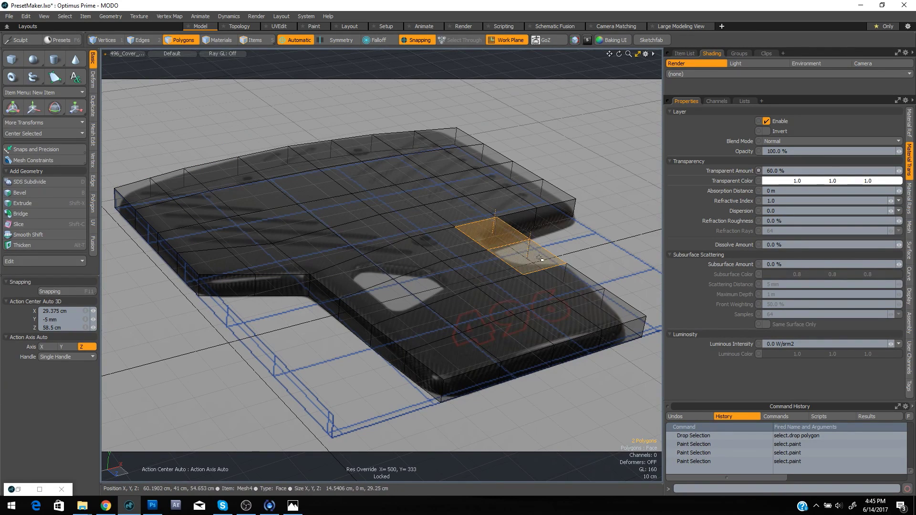
{"action": "key", "text": "ctrl"}
{"action": "key", "text": "ctrl+space"}
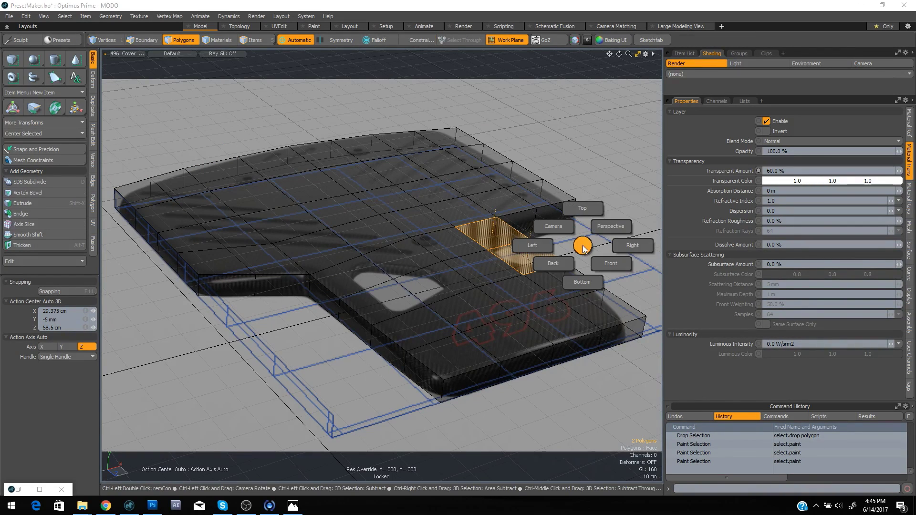
{"action": "left_click", "coordinate": [614, 227]}
{"action": "mouse_move", "coordinate": [525, 246]}
{"action": "left_mouse_down", "text": "alt"}
{"action": "mouse_move", "coordinate": [402, 288]}
{"action": "mouse_move", "coordinate": [419, 281]}
{"action": "left_mouse_up", "text": "alt"}
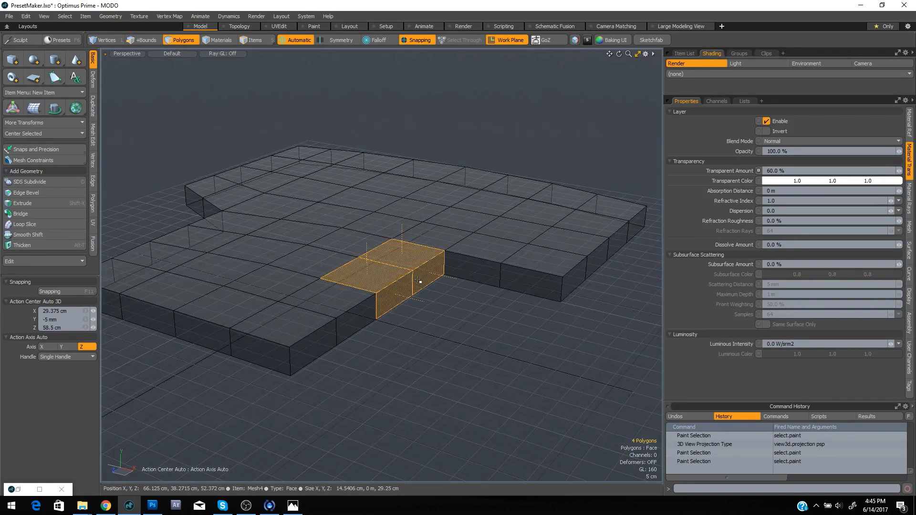
{"action": "key", "text": "Delete"}
Edge Extend the four open top edges around the new notch straight down 35 cm
{"action": "key", "text": "space"}
{"action": "key", "text": "space"}
{"action": "left_click", "coordinate": [340, 269]}
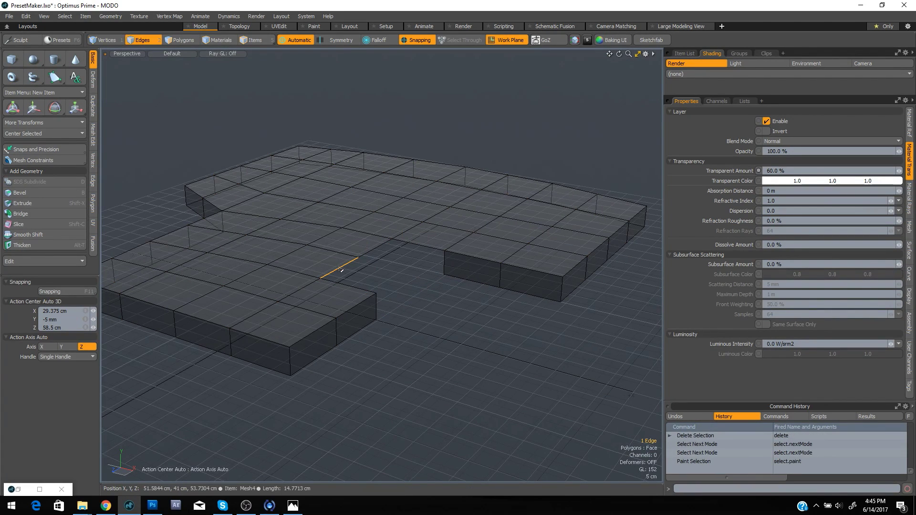
{"action": "left_click", "coordinate": [351, 285], "text": "shift"}
{"action": "left_click", "coordinate": [376, 248], "text": "shift"}
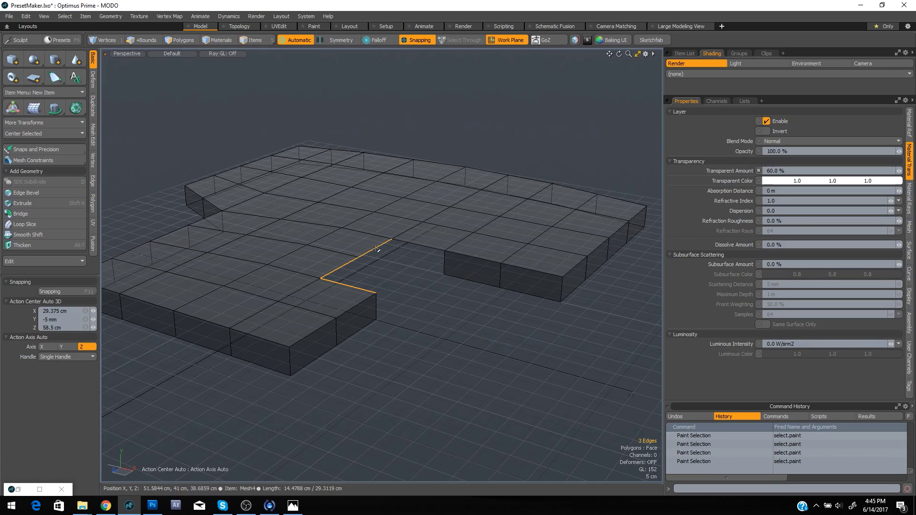
{"action": "left_click", "coordinate": [414, 242], "text": "shift"}
{"action": "key", "text": "z"}
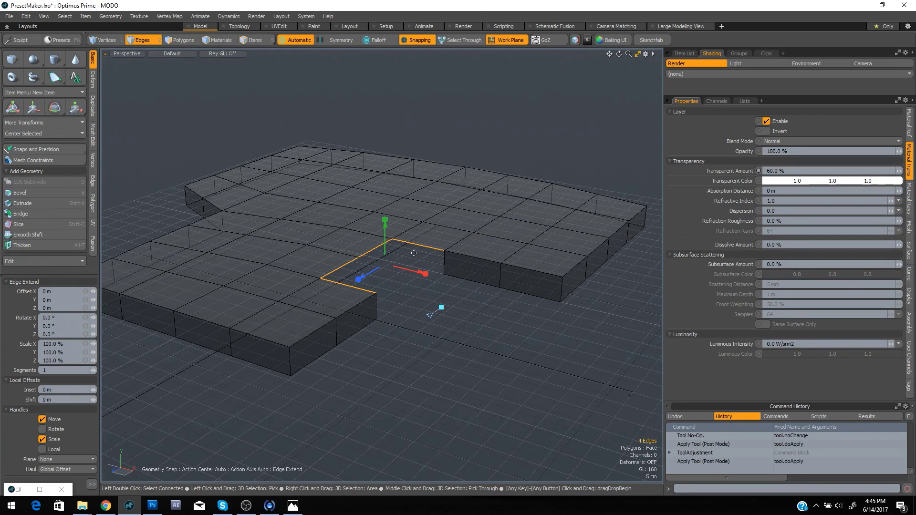
{"action": "left_click_drag", "start_coordinate": [388, 234], "coordinate": [475, 185]}
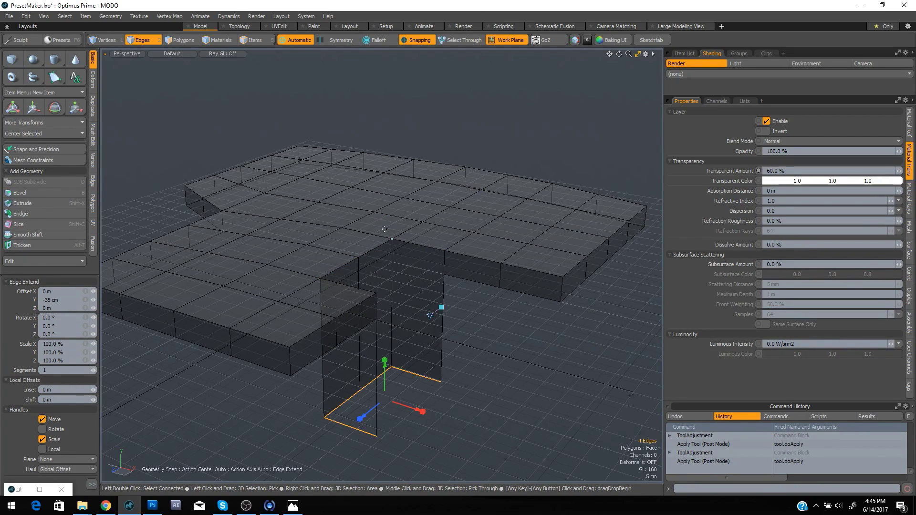
Move the extended edges up 29 cm to line up with the slab's lower edge
{"action": "key", "text": "w"}
{"action": "left_click", "coordinate": [442, 380]}
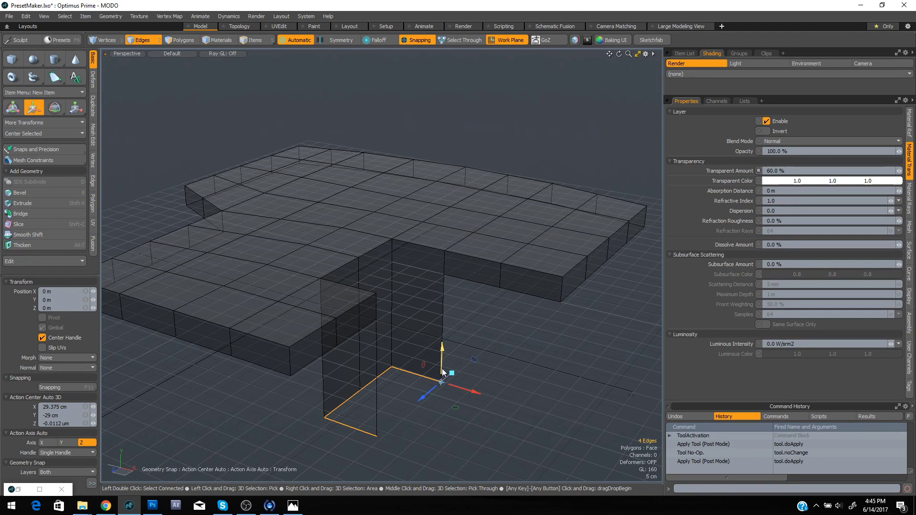
{"action": "left_click_drag", "start_coordinate": [442, 372], "coordinate": [443, 269]}
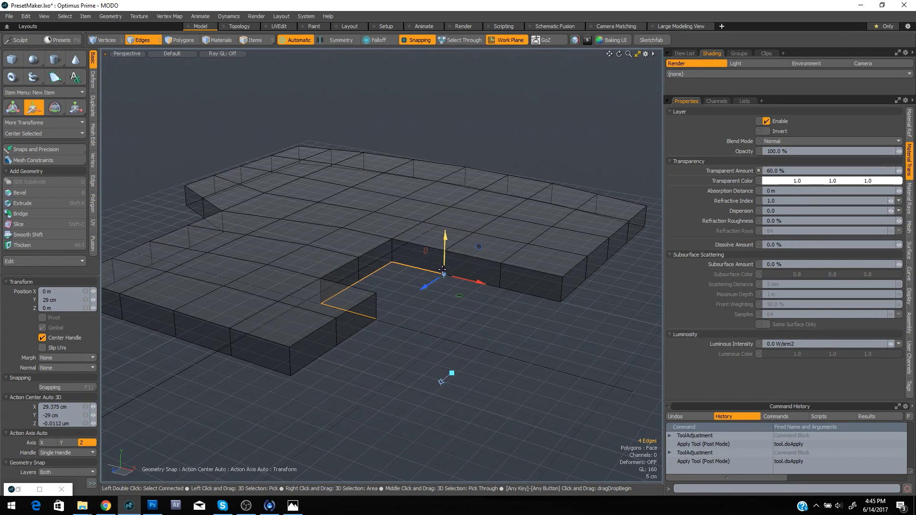
Join the overlapping vertices at both lower outer corners of the notch
{"action": "key", "text": "space"}
{"action": "key", "text": "space"}
{"action": "key", "text": "space"}
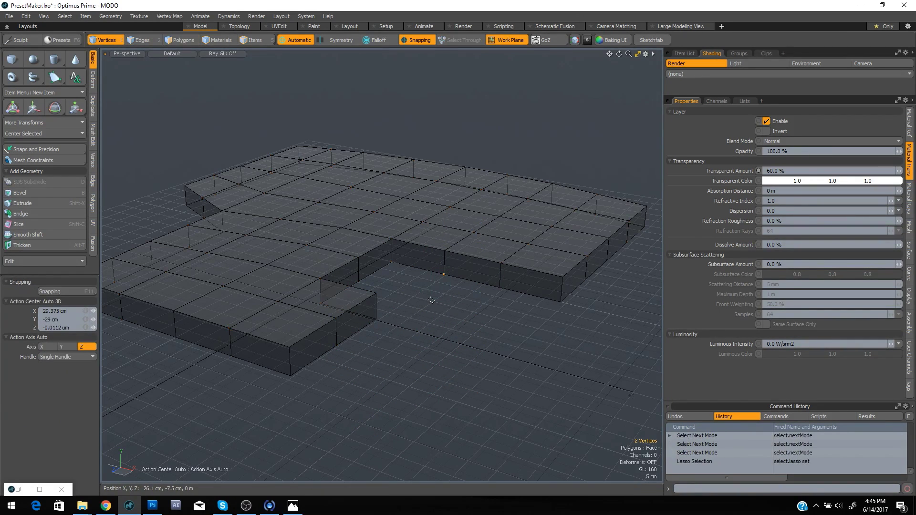
{"action": "key", "text": "ctrl+j"}
{"action": "right_click_drag", "start_coordinate": [391, 304], "coordinate": [371, 330]}
{"action": "key", "text": "ctrl+j"}
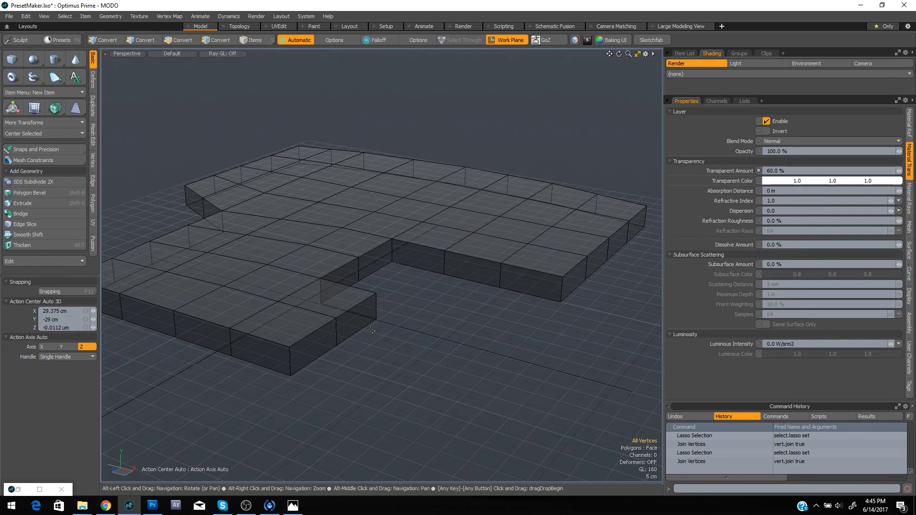
Return to the camera view and Loop Slice the stem's outer left column lengthwise
{"action": "key", "text": "ctrl+space"}
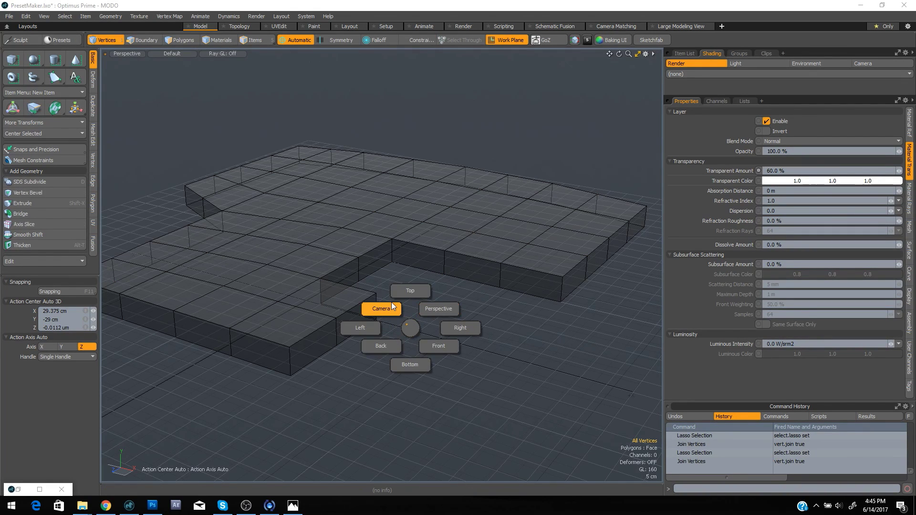
{"action": "left_click", "coordinate": [392, 305]}
{"action": "key", "text": "ctrl"}
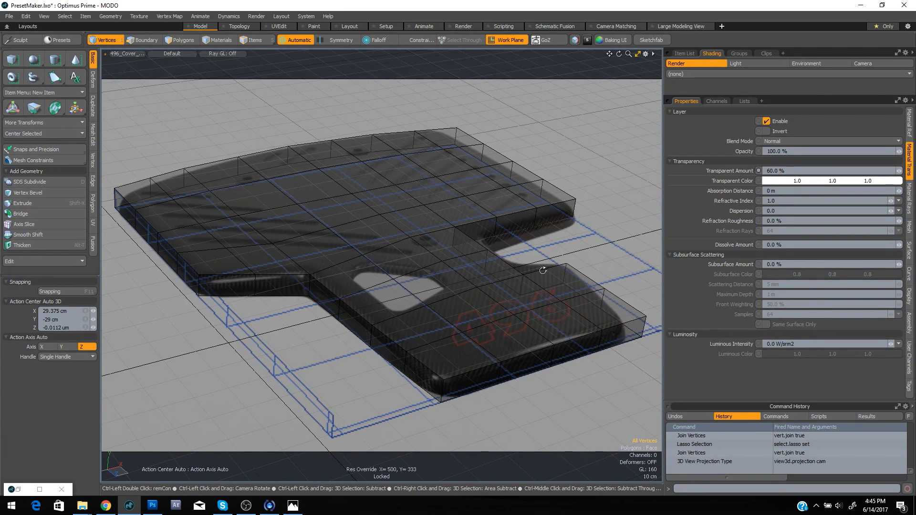
{"action": "key", "text": "space"}
{"action": "left_click", "coordinate": [399, 316]}
{"action": "key", "text": "alt"}
{"action": "key", "text": "alt+c"}
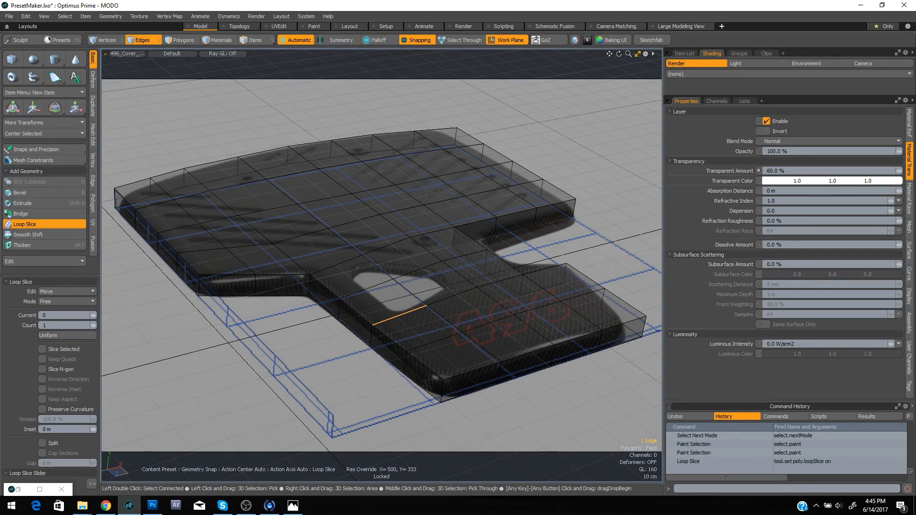
Loop Slice the front block's right column and the matching crossbar column lengthwise, using uniform spacing for the crossbar, and drop the edge selection
{"action": "left_click", "coordinate": [544, 274]}
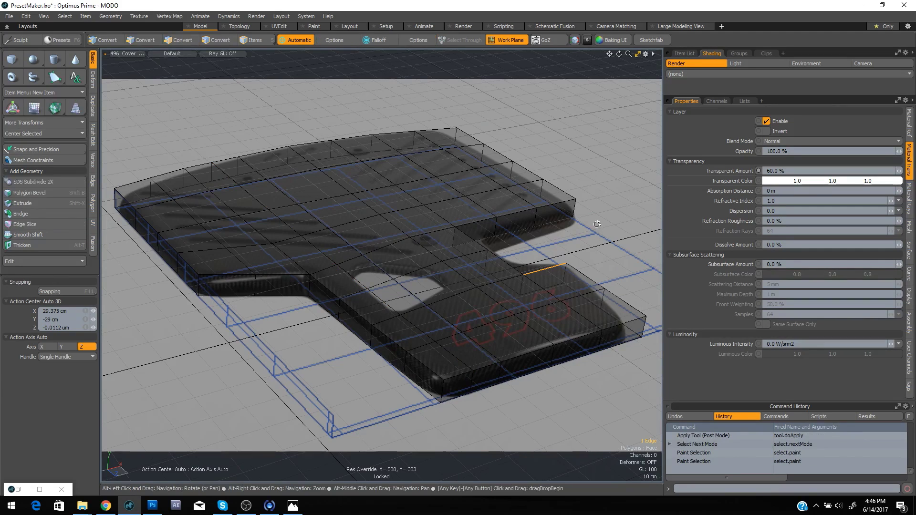
{"action": "key", "text": "space"}
{"action": "left_click", "coordinate": [478, 220]}
{"action": "key", "text": "alt+c"}
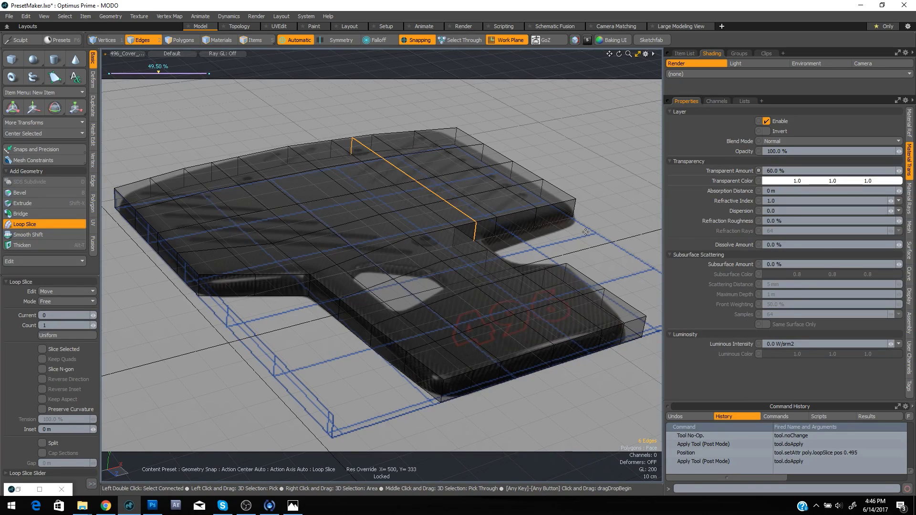
{"action": "left_click", "coordinate": [81, 335]}
{"action": "key", "text": "space"}
{"action": "left_click", "coordinate": [548, 249]}
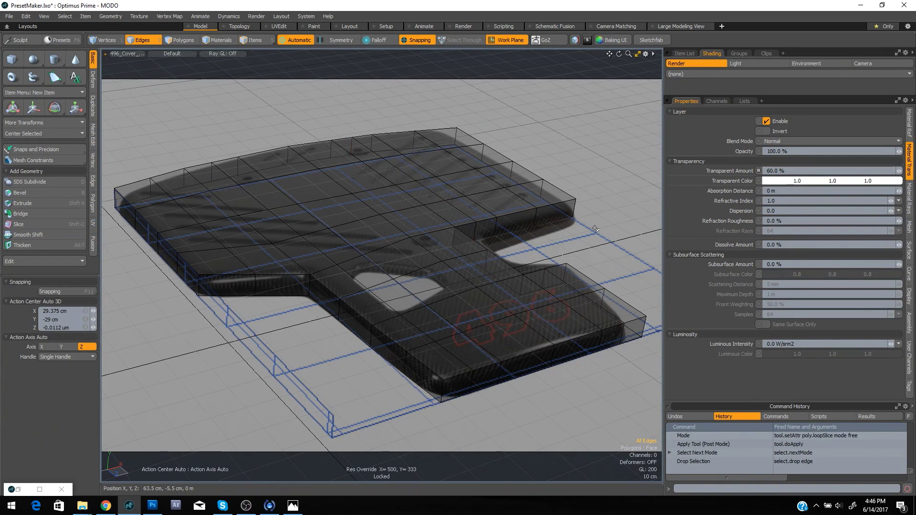
In Perspective view, delete the notch's two inner wall polygons and the adjoining inner half of each end wall
{"action": "key", "text": "ctrl+space"}
{"action": "left_click", "coordinate": [586, 230]}
{"action": "left_click_drag", "start_coordinate": [497, 254], "coordinate": [465, 260], "text": "alt"}
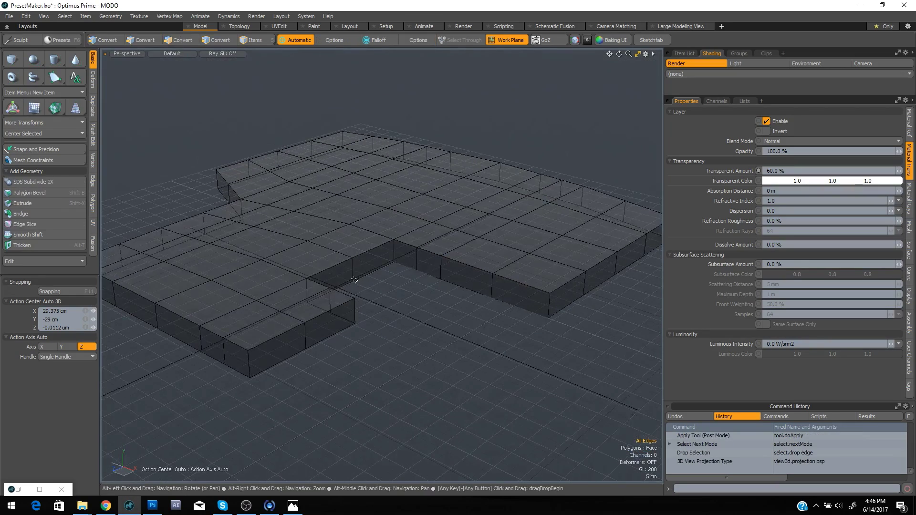
{"action": "key", "text": "space"}
{"action": "left_click", "coordinate": [335, 281]}
{"action": "mouse_move", "coordinate": [337, 282]}
{"action": "left_mouse_down"}
{"action": "mouse_move", "coordinate": [402, 253]}
{"action": "mouse_move", "coordinate": [430, 286]}
{"action": "mouse_move", "coordinate": [350, 310]}
{"action": "left_mouse_up"}
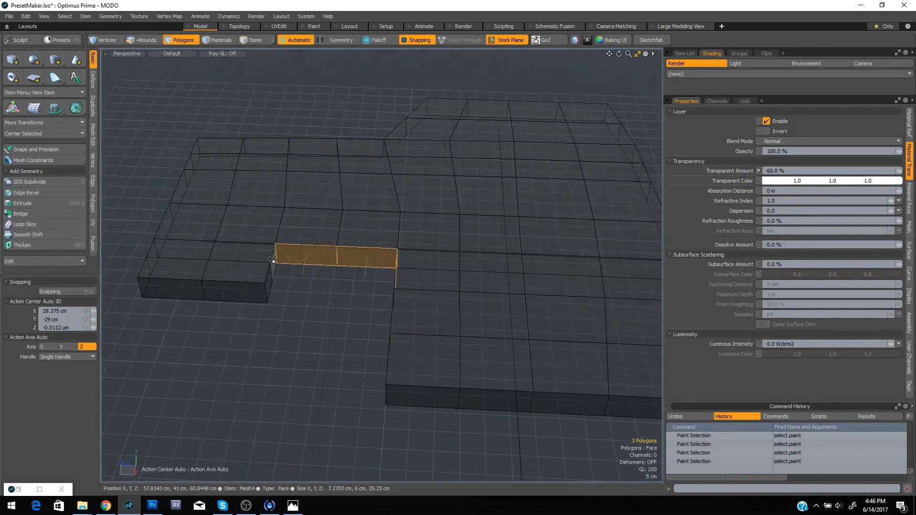
{"action": "key", "text": "Delete"}
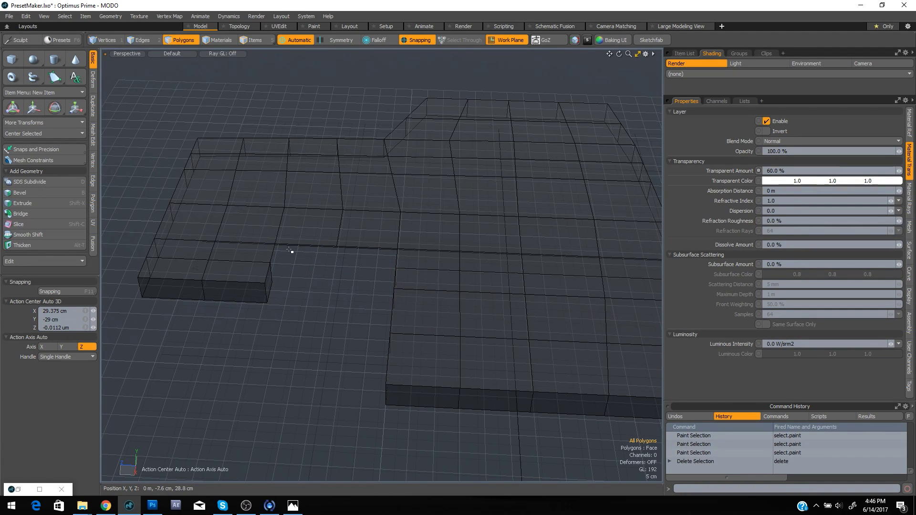
Edge Extend the four open top edges of the notch downward and align them with the slab's lower edge
{"action": "key", "text": "2"}
{"action": "mouse_move", "coordinate": [270, 253]}
{"action": "left_mouse_down"}
{"action": "mouse_move", "coordinate": [282, 245]}
{"action": "mouse_move", "coordinate": [367, 249]}
{"action": "mouse_move", "coordinate": [409, 284]}
{"action": "mouse_move", "coordinate": [411, 262]}
{"action": "left_mouse_up"}
{"action": "left_click", "coordinate": [410, 246]}
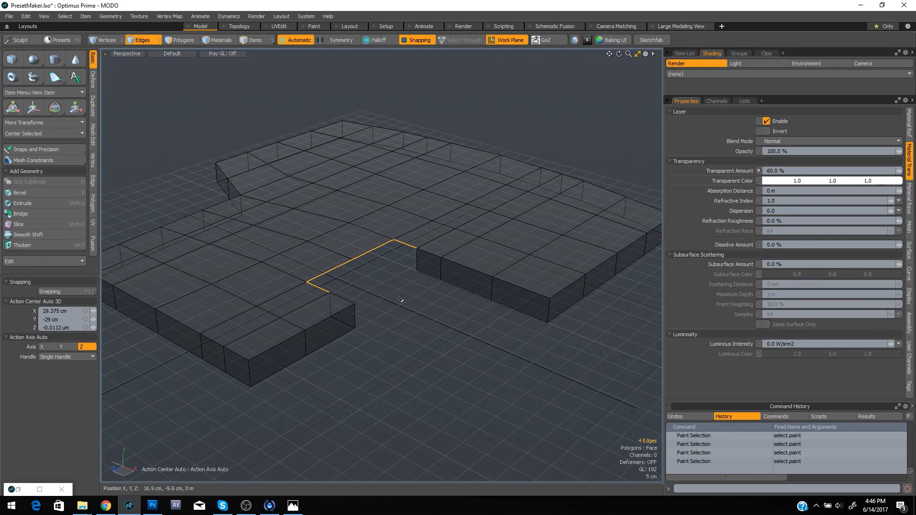
{"action": "key", "text": "z"}
{"action": "left_click", "coordinate": [401, 331]}
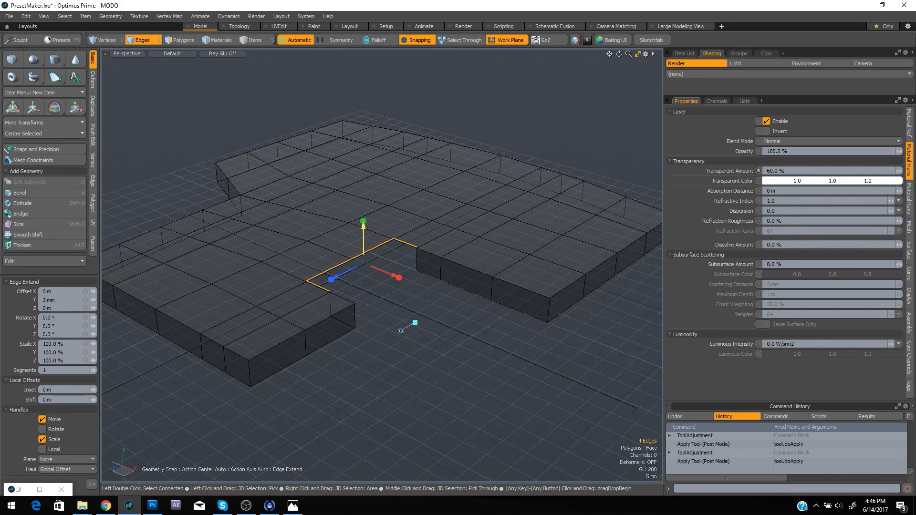
{"action": "left_click_drag", "start_coordinate": [364, 223], "coordinate": [364, 237]}
{"action": "key", "text": "w"}
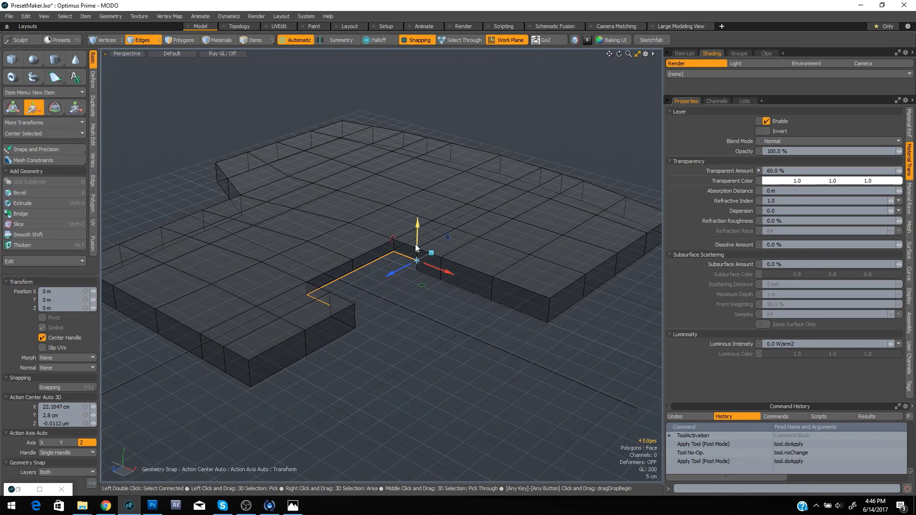
{"action": "key", "text": "space"}
Join the overlapping vertices at both lower ends of the rebuilt notch wall
{"action": "key", "text": "space"}
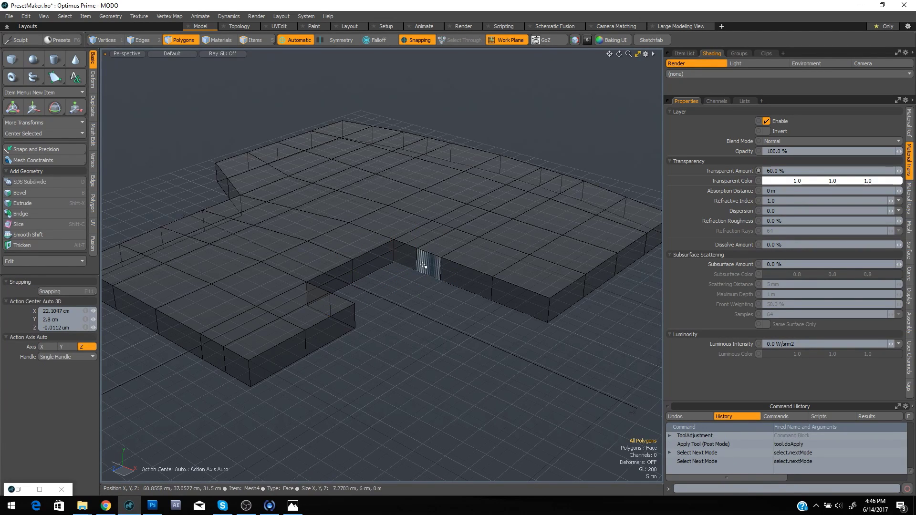
{"action": "key", "text": "space"}
{"action": "mouse_move", "coordinate": [424, 267]}
{"action": "right_mouse_down"}
{"action": "mouse_move", "coordinate": [406, 266]}
{"action": "mouse_move", "coordinate": [411, 285]}
{"action": "right_mouse_up"}
{"action": "key", "text": "ctrl+j"}
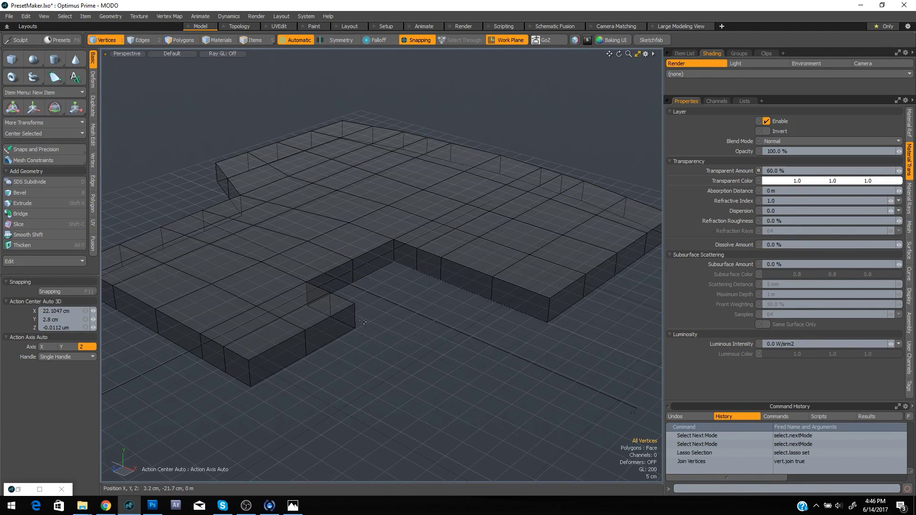
{"action": "right_click_drag", "start_coordinate": [363, 319], "coordinate": [341, 343]}
{"action": "key", "text": "ctrl+j"}
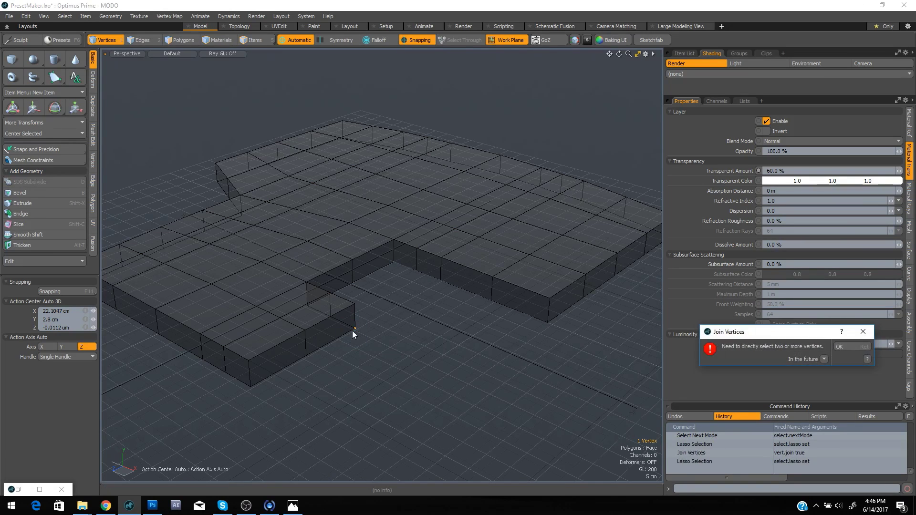
{"action": "left_click", "coordinate": [844, 346]}
{"action": "right_click_drag", "start_coordinate": [335, 308], "coordinate": [330, 320]}
{"action": "key", "text": "ctrl+j"}
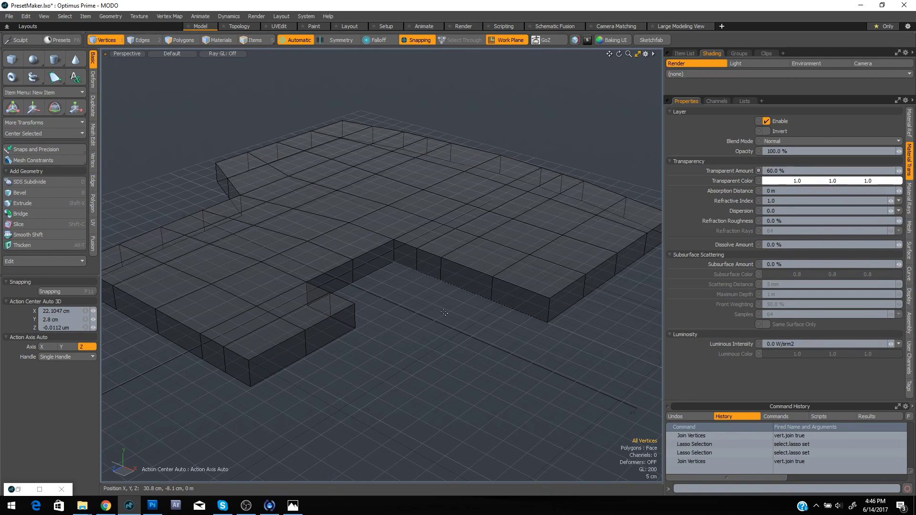
Preview the notched slab as a Catmull-Clark surface against the photo in camera view, and turn subdivision back off
{"action": "key", "text": "Tab"}
{"action": "key", "text": "Tab"}
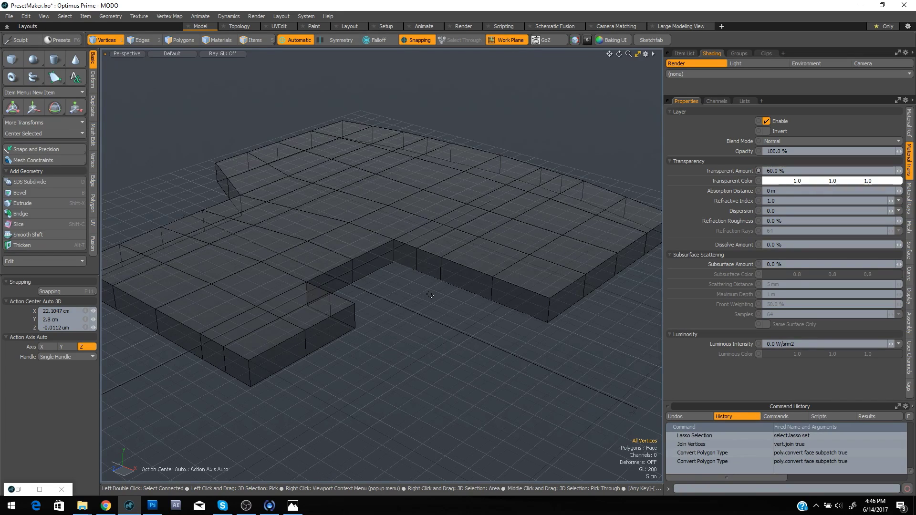
{"action": "key", "text": "shift+Tab"}
{"action": "key", "text": "ctrl+space"}
{"action": "left_click", "coordinate": [396, 270]}
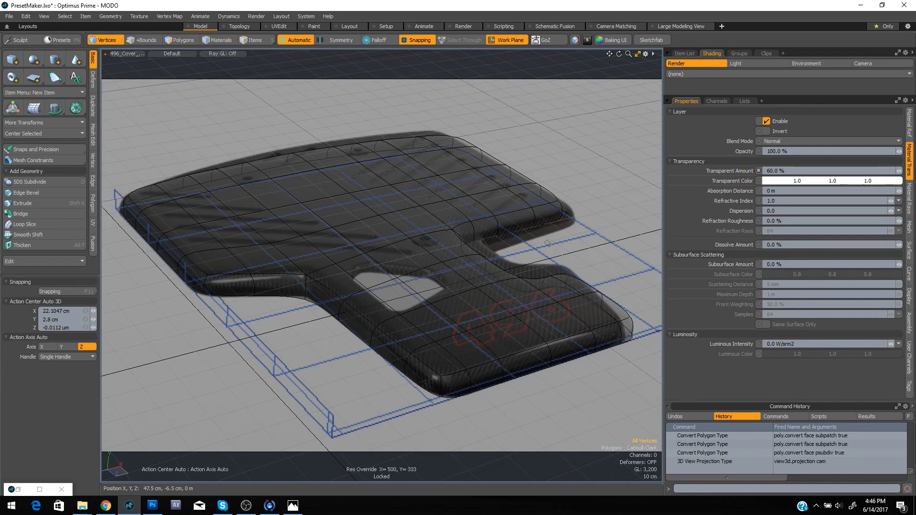
{"action": "key", "text": "shift+Tab"}
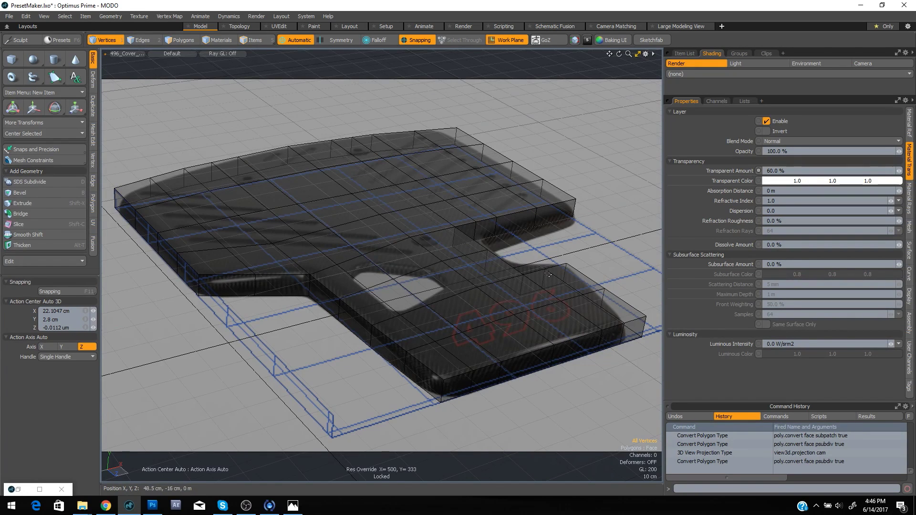
Select the vertex pair at the notch's inner corner beside the lower arm and move it -3.5 cm in Z with snapping off
{"action": "mouse_move", "coordinate": [531, 261]}
{"action": "right_mouse_down"}
{"action": "mouse_move", "coordinate": [520, 320]}
{"action": "mouse_move", "coordinate": [530, 262]}
{"action": "mouse_move", "coordinate": [515, 309]}
{"action": "right_mouse_up"}
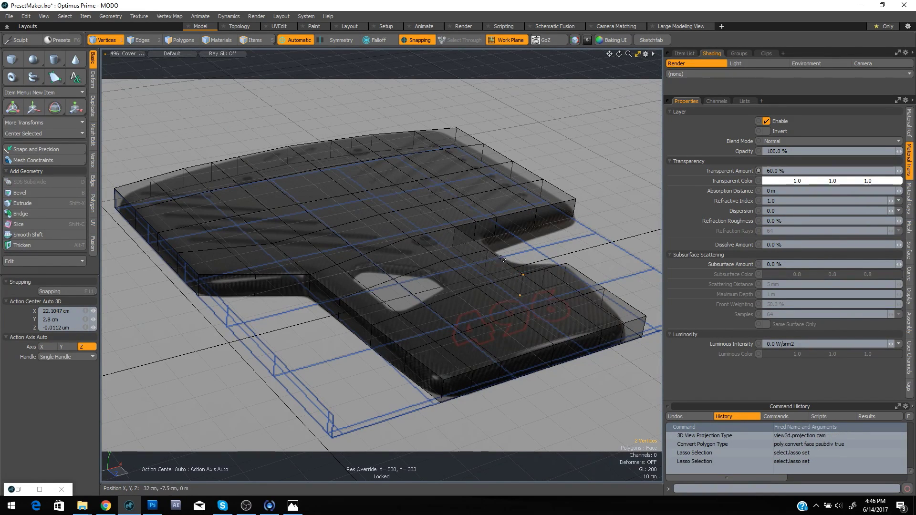
{"action": "key", "text": "w"}
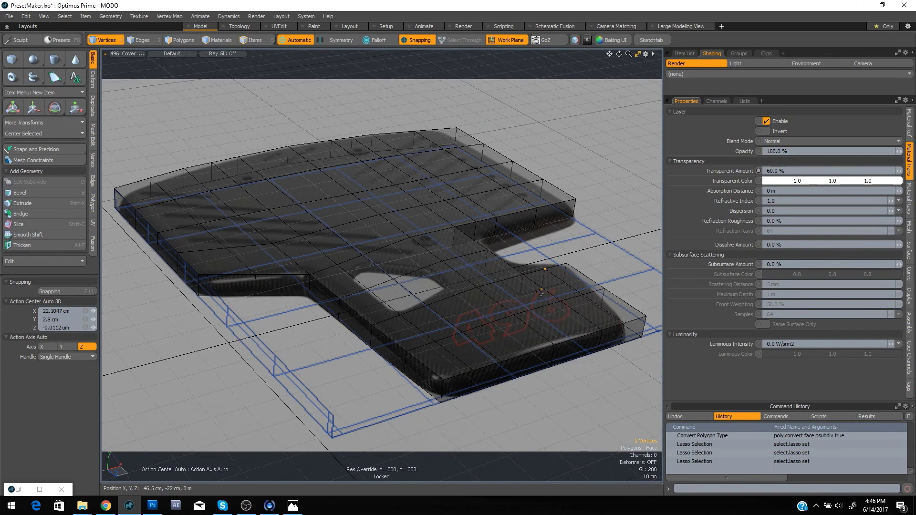
{"action": "key", "text": "space"}
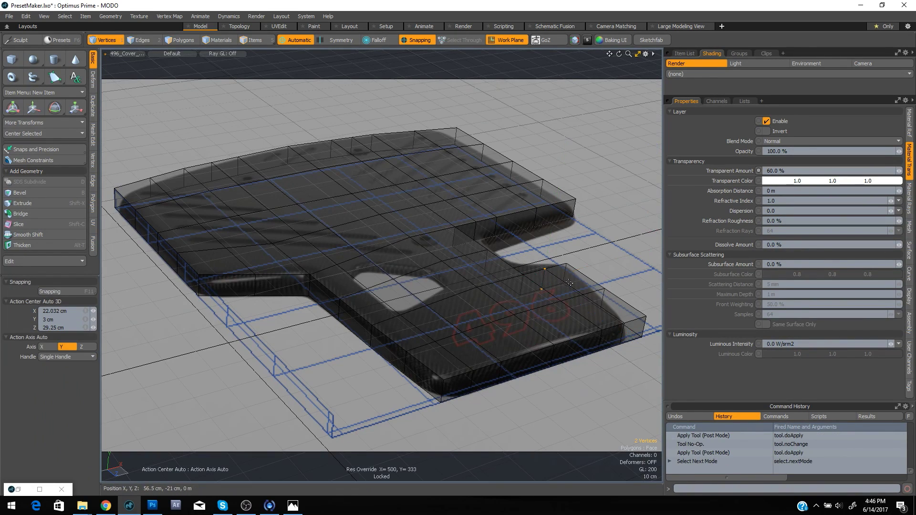
{"action": "key", "text": "w"}
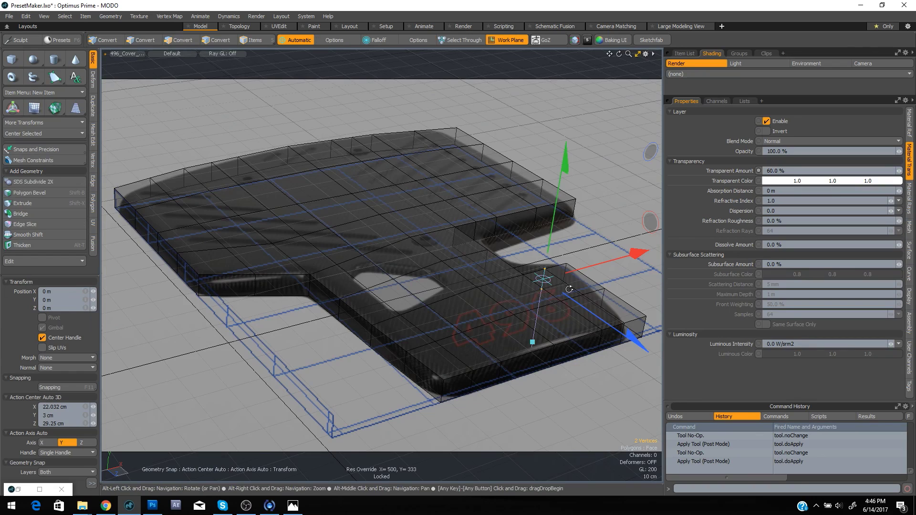
{"action": "key", "text": "space"}
{"action": "key", "text": "w"}
{"action": "key", "text": "x"}
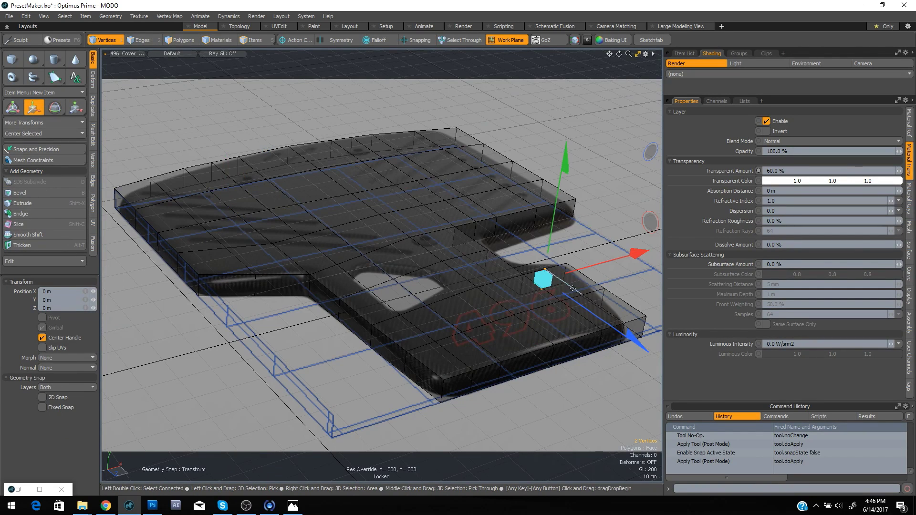
{"action": "left_click_drag", "start_coordinate": [543, 279], "coordinate": [566, 283]}
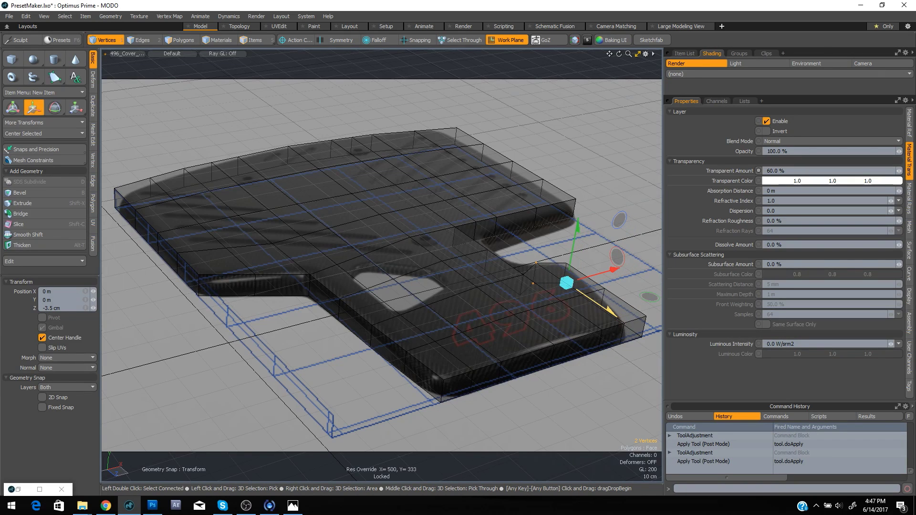
Move the vertex pair in the middle of the notch's inner wall -6.5 cm in Z
{"action": "key", "text": "space"}
{"action": "mouse_move", "coordinate": [526, 258]}
{"action": "right_mouse_down"}
{"action": "mouse_move", "coordinate": [516, 310]}
{"action": "mouse_move", "coordinate": [523, 307]}
{"action": "right_mouse_up"}
{"action": "key", "text": "w"}
{"action": "left_click_drag", "start_coordinate": [562, 313], "coordinate": [547, 302]}
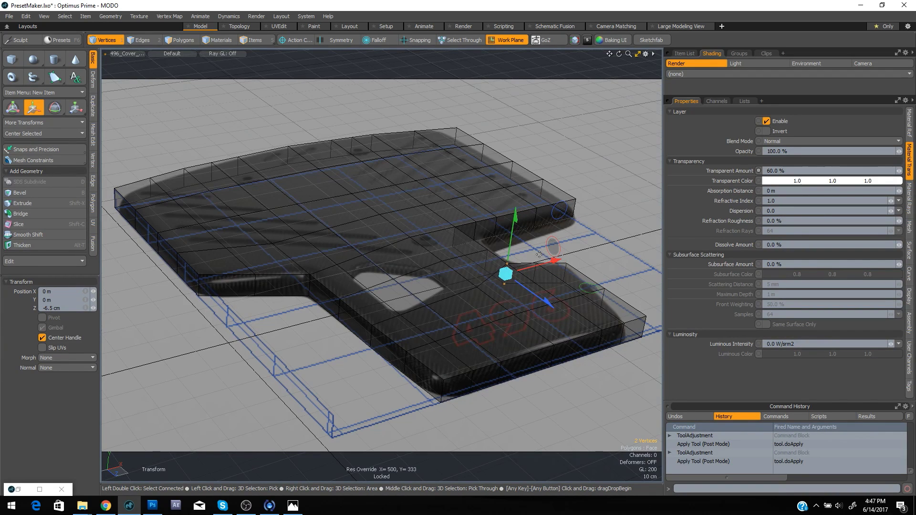
{"action": "key", "text": "space"}
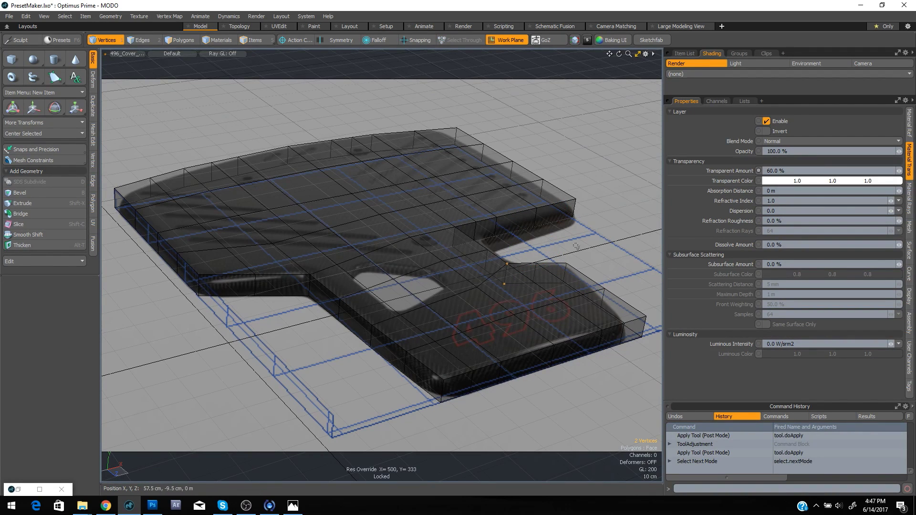
In Perspective view, delete the four wall polygons lining the inside of the notch
{"action": "key", "text": "ctrl+space"}
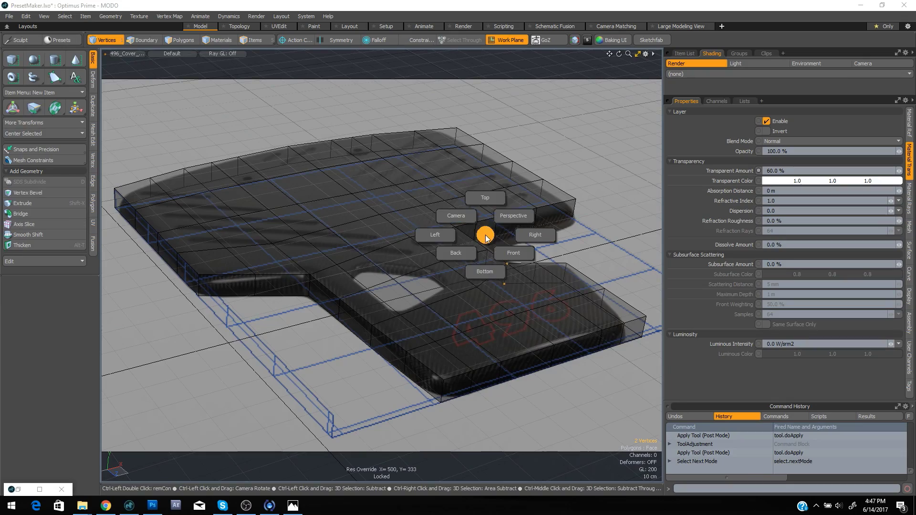
{"action": "left_click", "coordinate": [509, 218]}
{"action": "mouse_move", "coordinate": [506, 246]}
{"action": "left_mouse_down", "text": "alt"}
{"action": "mouse_move", "coordinate": [460, 266]}
{"action": "mouse_move", "coordinate": [324, 258]}
{"action": "mouse_move", "coordinate": [417, 274]}
{"action": "mouse_move", "coordinate": [341, 300]}
{"action": "left_mouse_up", "text": "alt"}
{"action": "key", "text": "space"}
{"action": "key", "text": "space"}
{"action": "left_click", "coordinate": [407, 255], "text": "shift"}
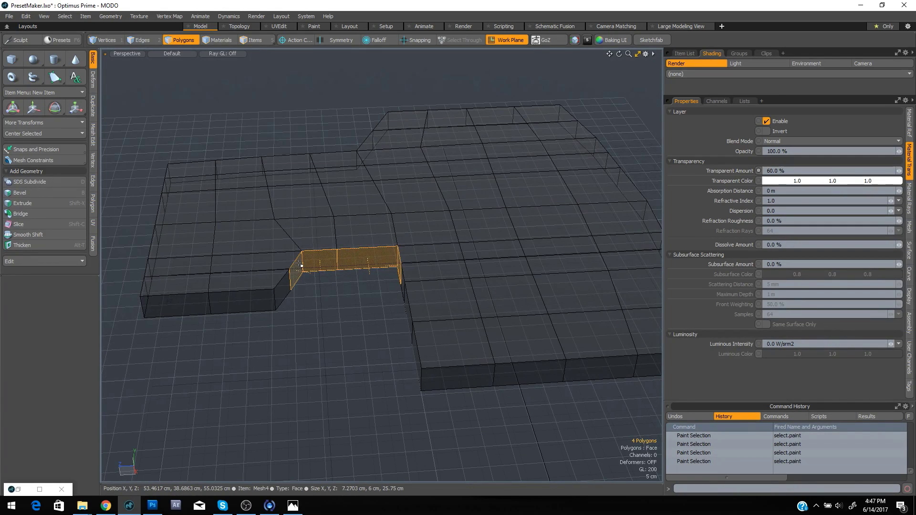
{"action": "key", "text": "Delete"}
Bridge the two open vertical edges that face each other across the notch
{"action": "key", "text": "space"}
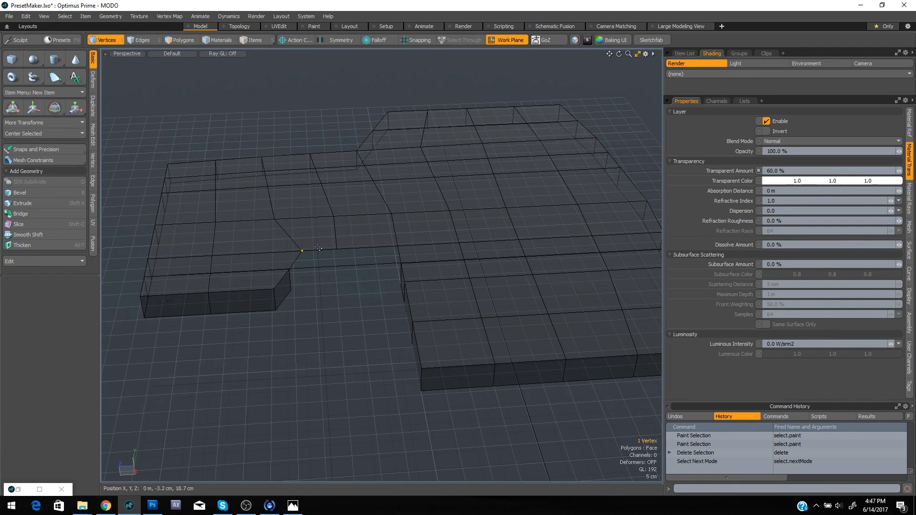
{"action": "key", "text": "space"}
{"action": "left_click", "coordinate": [318, 249]}
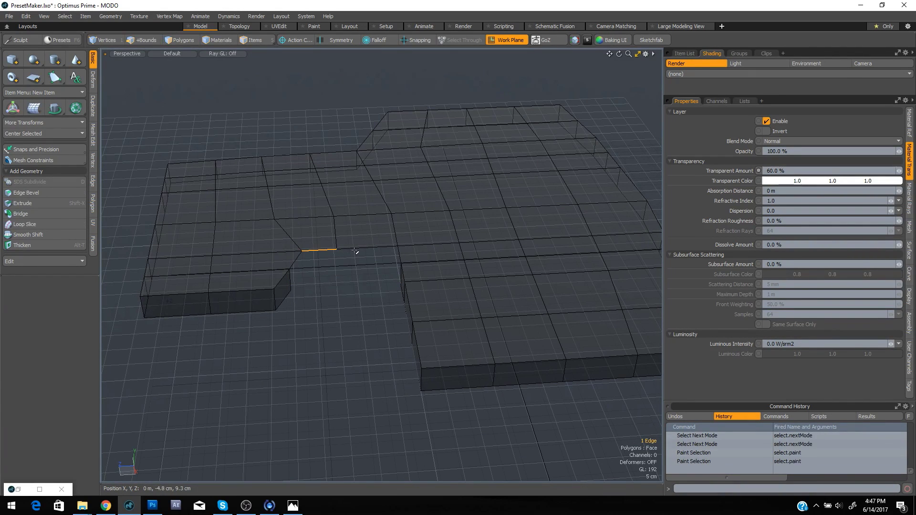
{"action": "left_click", "coordinate": [290, 285]}
{"action": "left_click_drag", "start_coordinate": [315, 286], "coordinate": [413, 276], "text": "alt"}
{"action": "left_click", "coordinate": [415, 266], "text": "shift"}
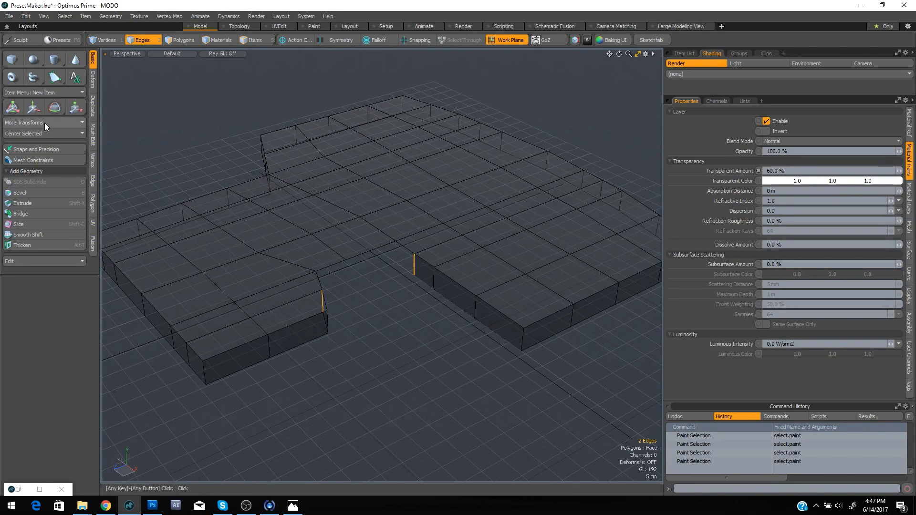
{"action": "left_click", "coordinate": [93, 181]}
{"action": "left_click", "coordinate": [51, 107]}
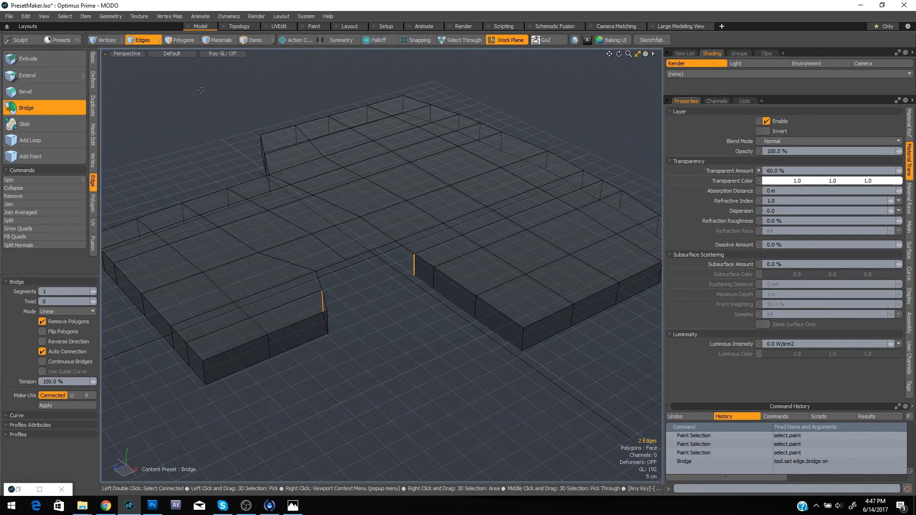
{"action": "left_click", "coordinate": [201, 91]}
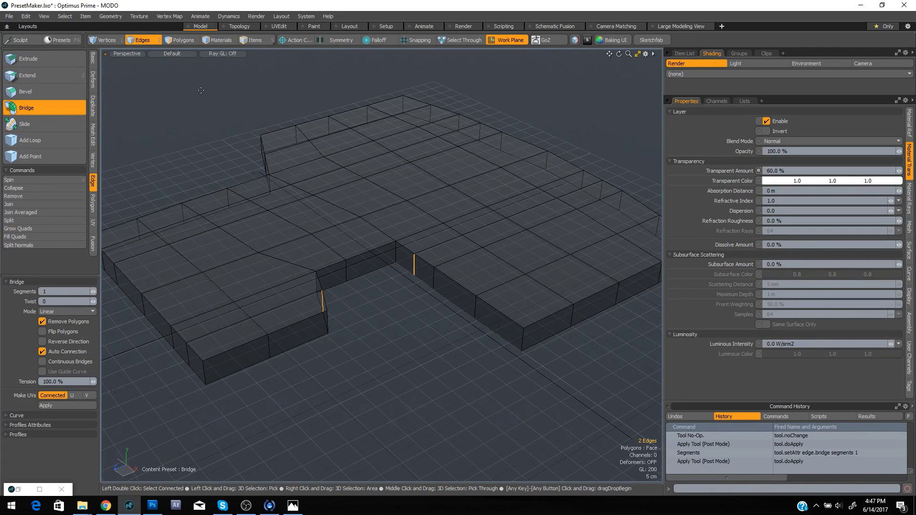
Turn off Auto Connection for the bridge and set it to 2 segments, forming a straight notch wall
{"action": "left_click", "coordinate": [44, 352]}
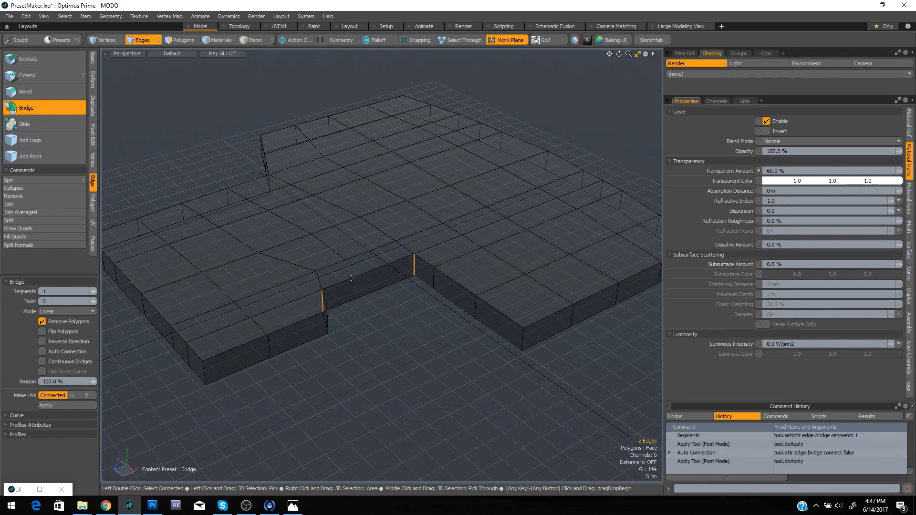
{"action": "left_click_drag", "start_coordinate": [413, 298], "coordinate": [370, 312], "text": "alt"}
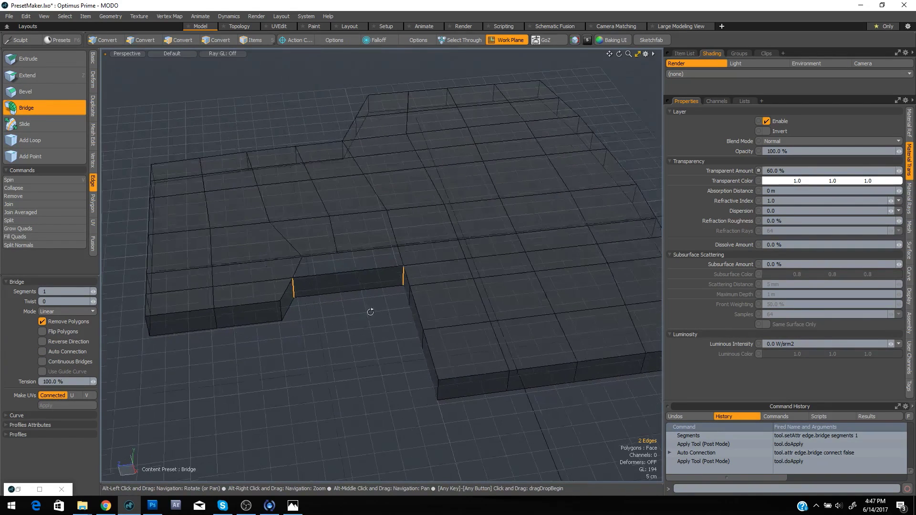
{"action": "left_click", "coordinate": [96, 300]}
{"action": "left_click", "coordinate": [90, 301]}
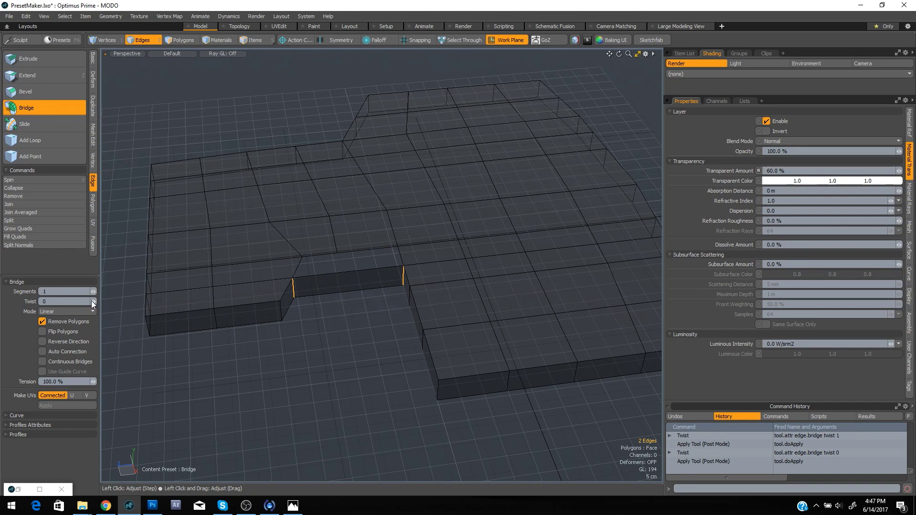
{"action": "left_click", "coordinate": [95, 292]}
{"action": "key", "text": "space"}
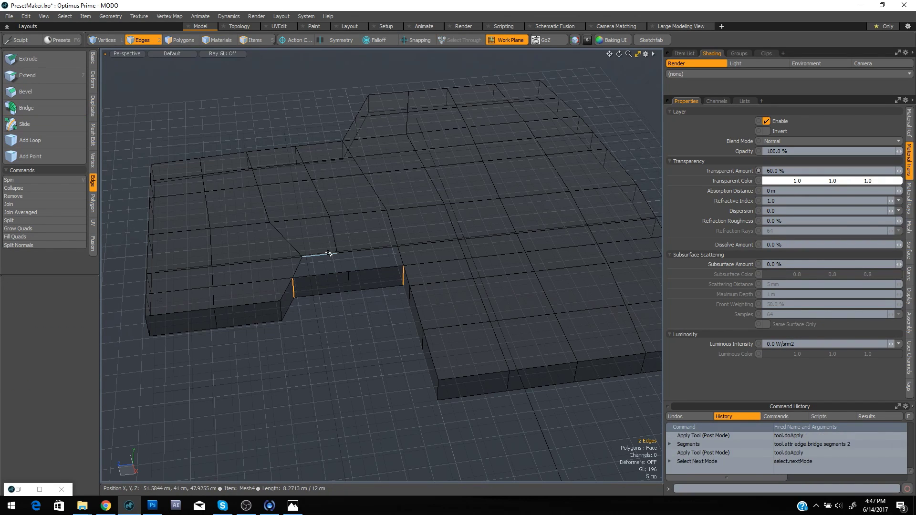
Fill the top opening behind the bridged wall with a polygon and Edge Slice it from the inner middle vertex to the wall's midpoint
{"action": "double_click", "coordinate": [329, 254]}
{"action": "key", "text": "p"}
{"action": "left_click", "coordinate": [360, 343]}
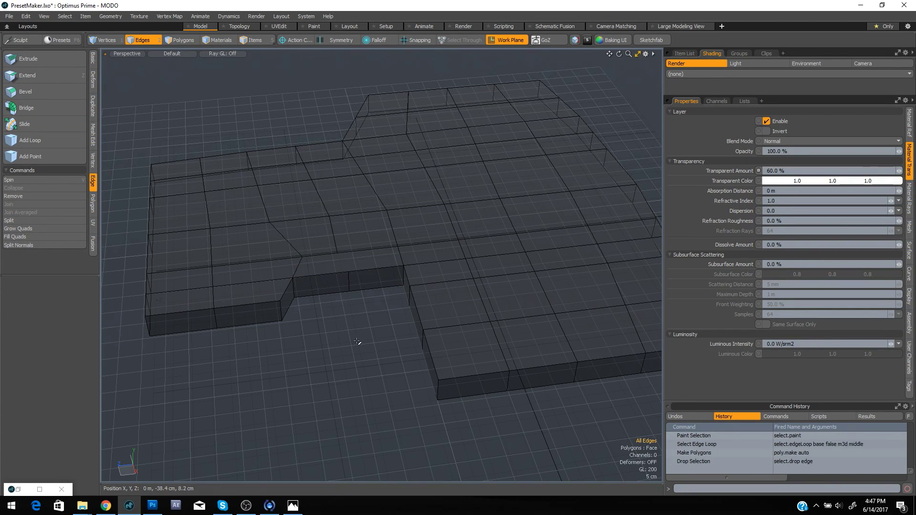
{"action": "key", "text": "c"}
{"action": "left_click", "coordinate": [348, 251]}
{"action": "left_click_drag", "start_coordinate": [348, 252], "coordinate": [538, 268]}
{"action": "left_click", "coordinate": [341, 275]}
Move the top vertex at the old notch corner towards the outer end of the bridged wall, then enable snapping
{"action": "key", "text": "space"}
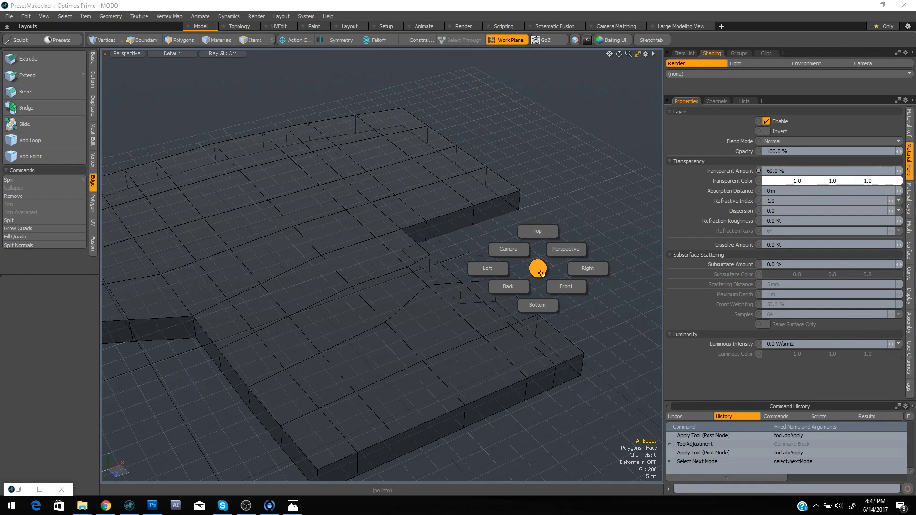
{"action": "key", "text": "space"}
{"action": "key", "text": "space"}
{"action": "key", "text": "w"}
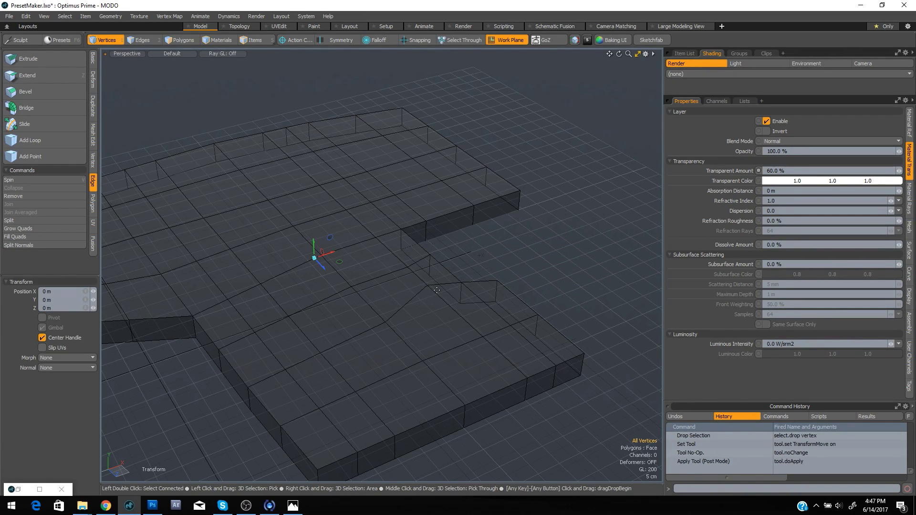
{"action": "key", "text": "space"}
{"action": "key", "text": "space"}
{"action": "key", "text": "space"}
{"action": "key", "text": "space"}
{"action": "left_click", "coordinate": [428, 286]}
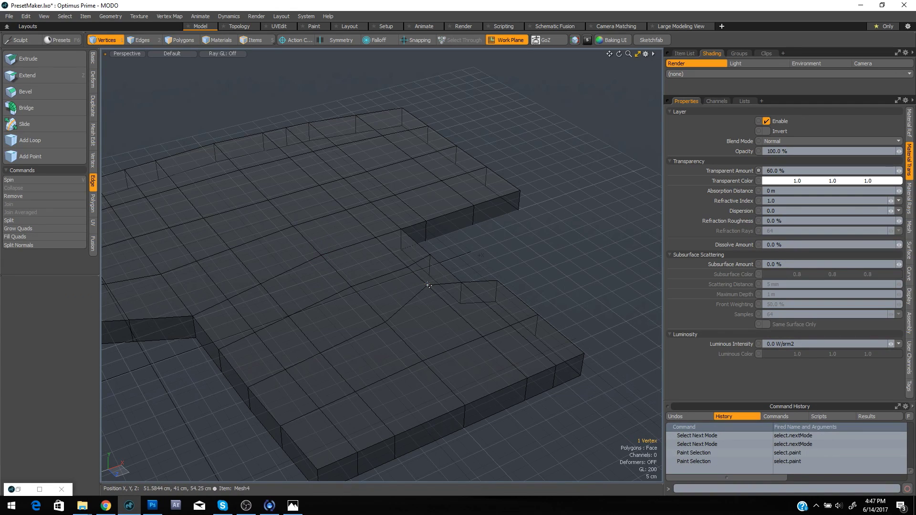
{"action": "key", "text": "w"}
{"action": "left_click_drag", "start_coordinate": [437, 294], "coordinate": [452, 308]}
{"action": "key", "text": "space"}
{"action": "key", "text": "x"}
Move the middle vertical edge of the bridged notch wall about 1.6 cm in Z
{"action": "left_click", "coordinate": [487, 243]}
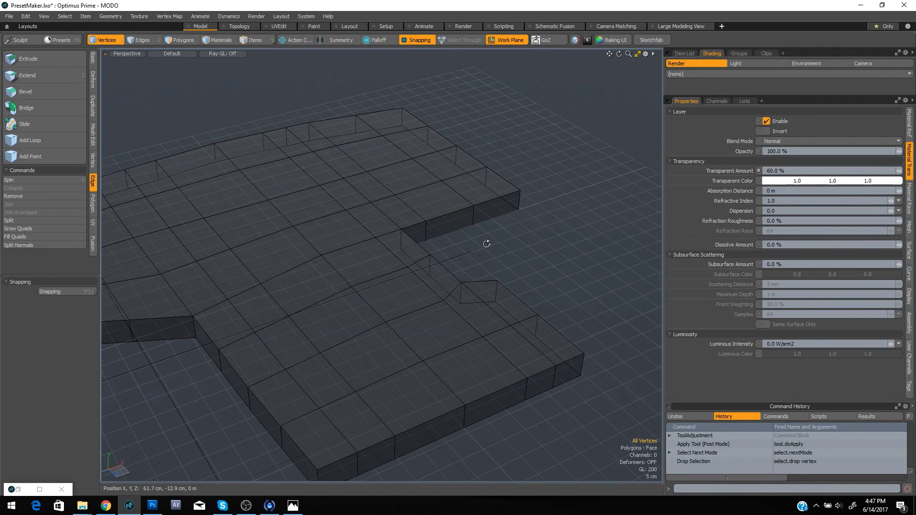
{"action": "left_click_drag", "start_coordinate": [487, 244], "coordinate": [326, 291], "text": "alt"}
{"action": "key", "text": "2"}
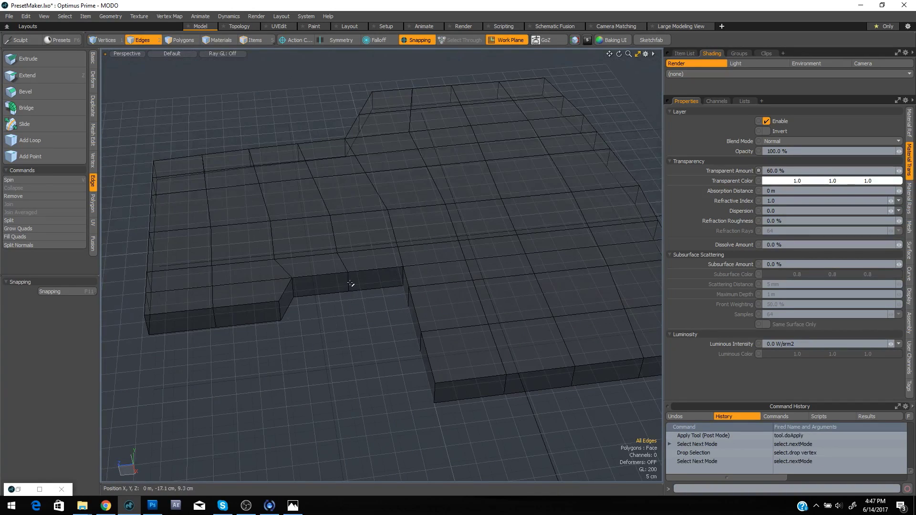
{"action": "left_click", "coordinate": [349, 282]}
{"action": "key", "text": "w"}
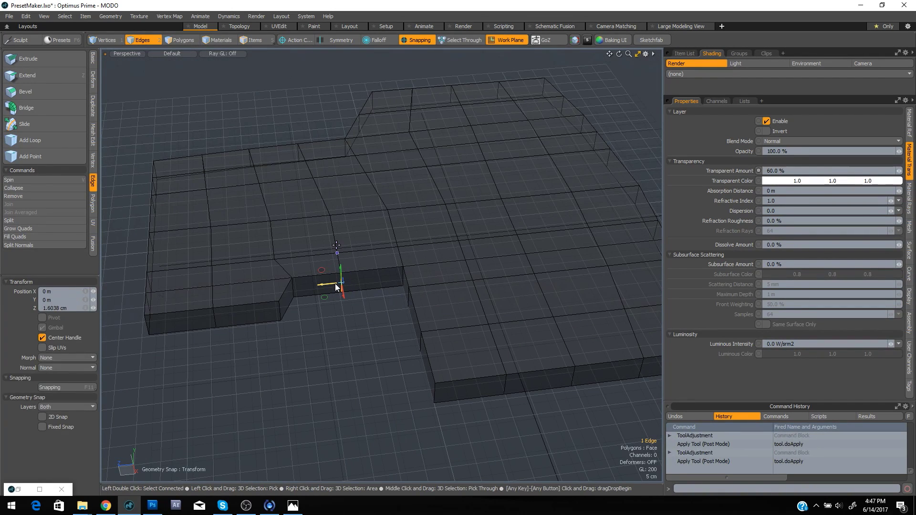
{"action": "key", "text": "space"}
{"action": "left_click", "coordinate": [344, 311]}
Preview the reworked slab as a subdivision surface against the photo in camera view, and turn subdivision back off
{"action": "key", "text": "ctrl+space"}
{"action": "key", "text": "space"}
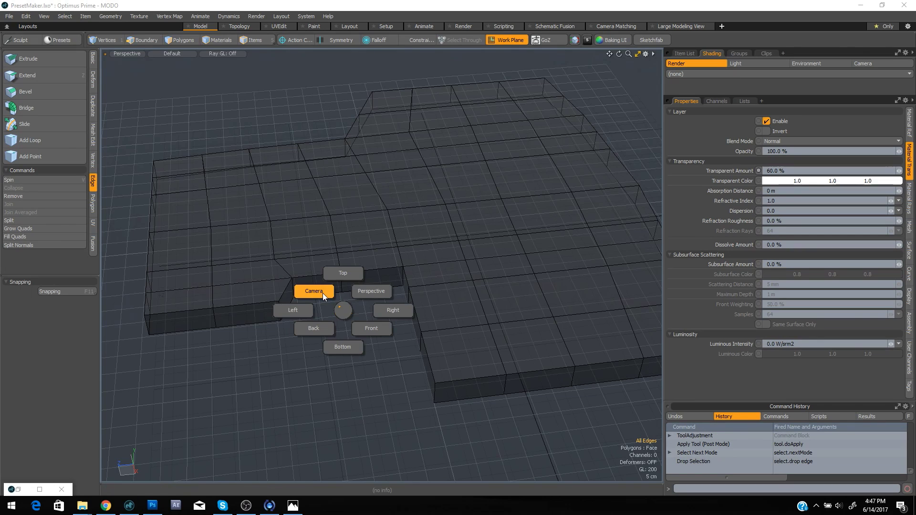
{"action": "left_click", "coordinate": [314, 291]}
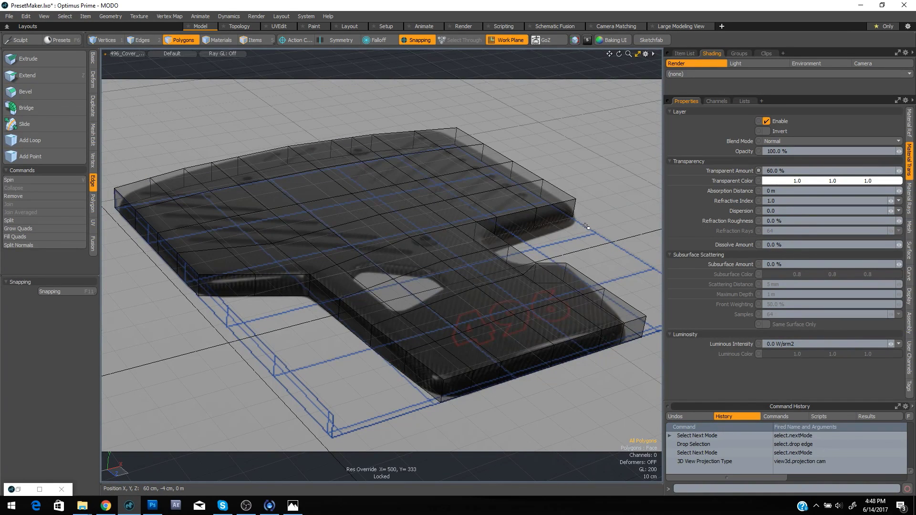
{"action": "key", "text": "Tab"}
{"action": "key", "text": "Tab"}
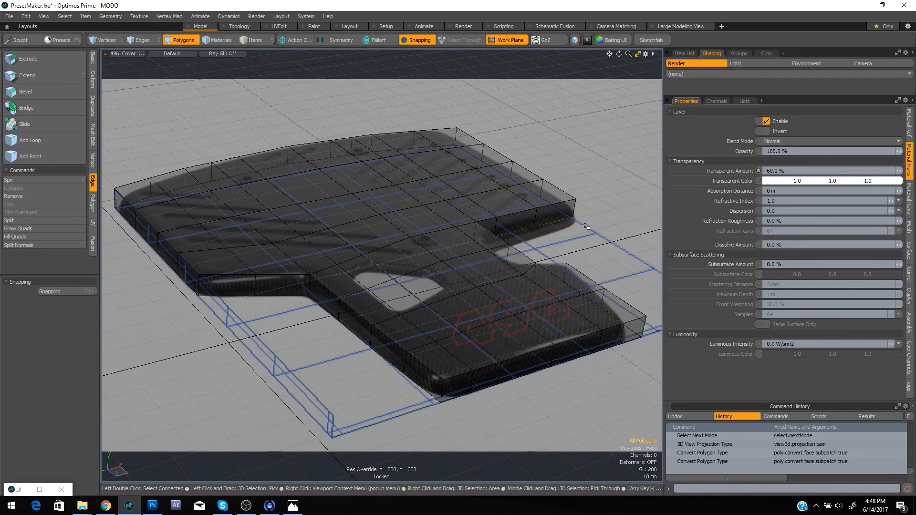
Select the middle vertical edge of the notch wall for moving and turn snapping off
{"action": "key", "text": "space"}
{"action": "key", "text": "space"}
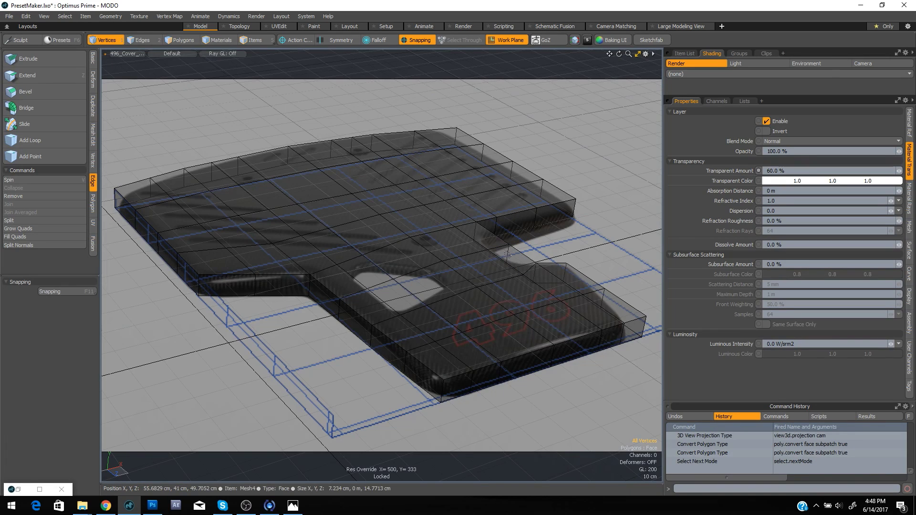
{"action": "right_click_drag", "start_coordinate": [513, 242], "coordinate": [492, 311]}
{"action": "key", "text": "w"}
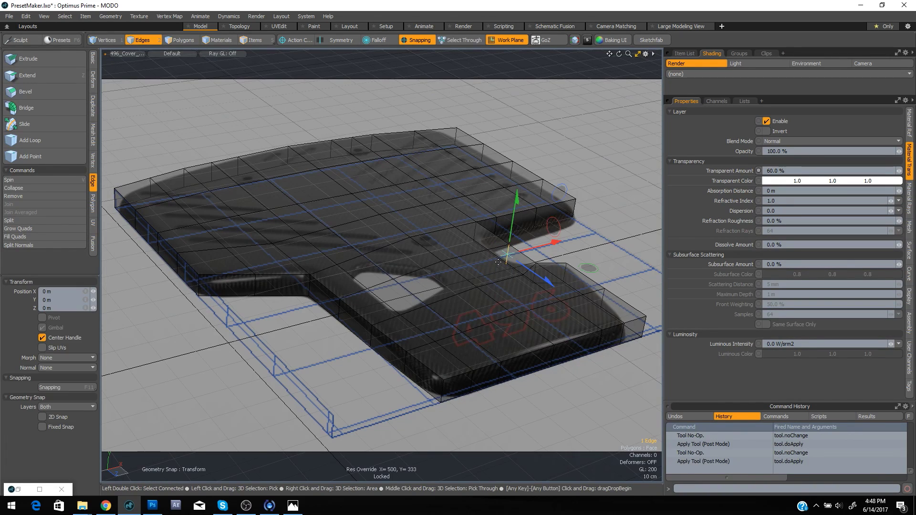
{"action": "key", "text": "space"}
{"action": "key", "text": "F11"}
{"action": "key", "text": "space"}
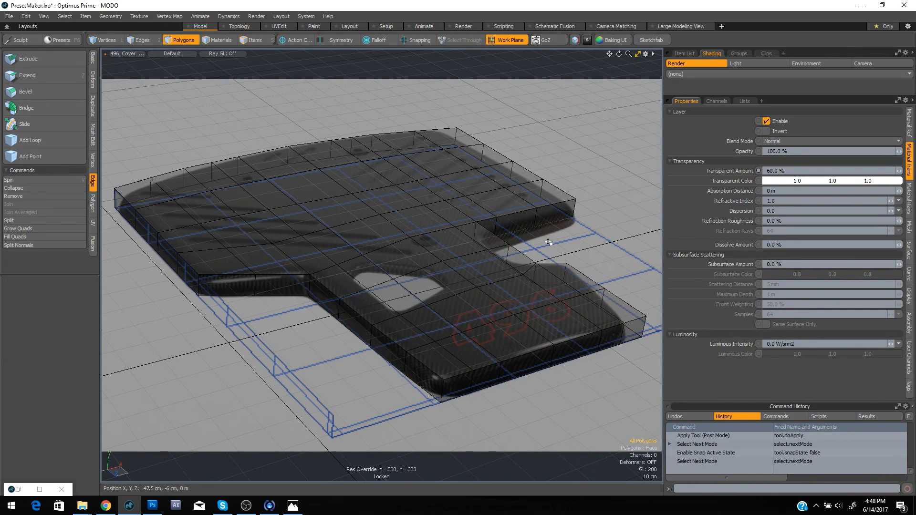
{"action": "key", "text": "space"}
{"action": "key", "text": "space"}
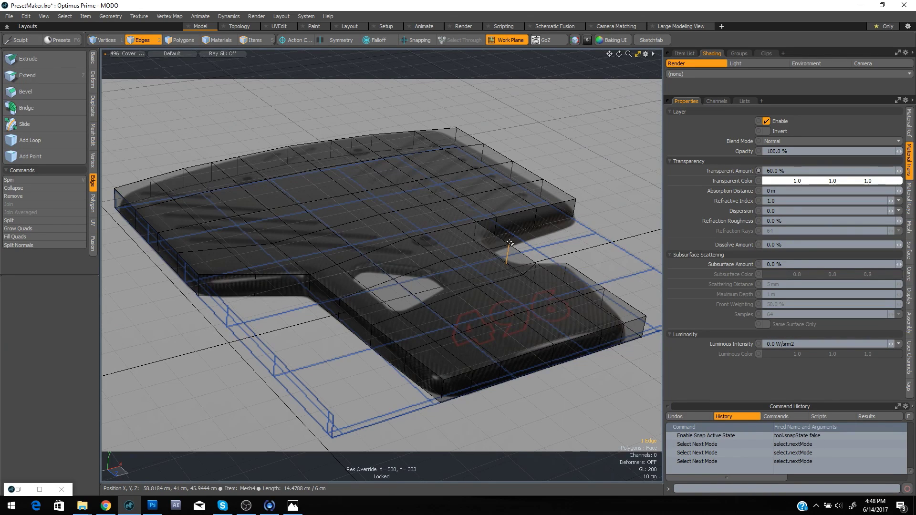
Move the notch wall's middle vertical edge about 4 cm in negative X, matching the photo's inner curve
{"action": "key", "text": "w"}
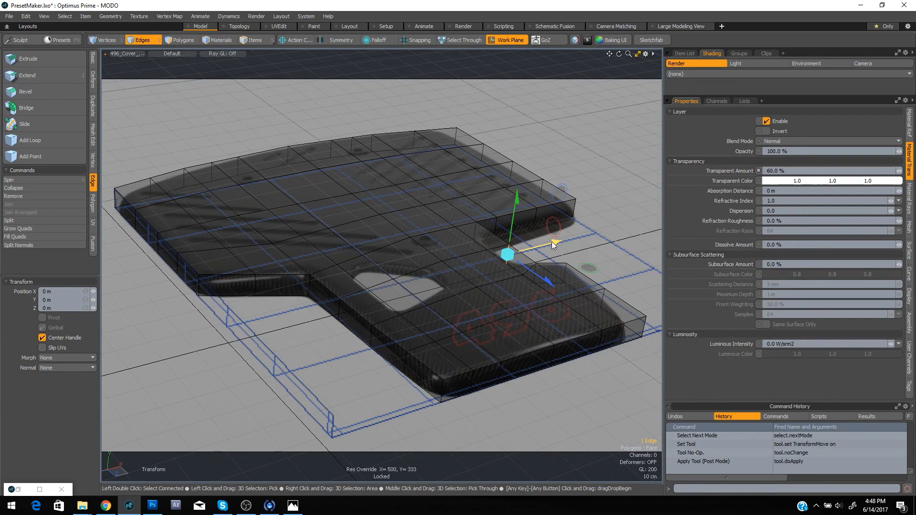
{"action": "left_click_drag", "start_coordinate": [552, 241], "coordinate": [546, 242]}
{"action": "left_click", "coordinate": [565, 169]}
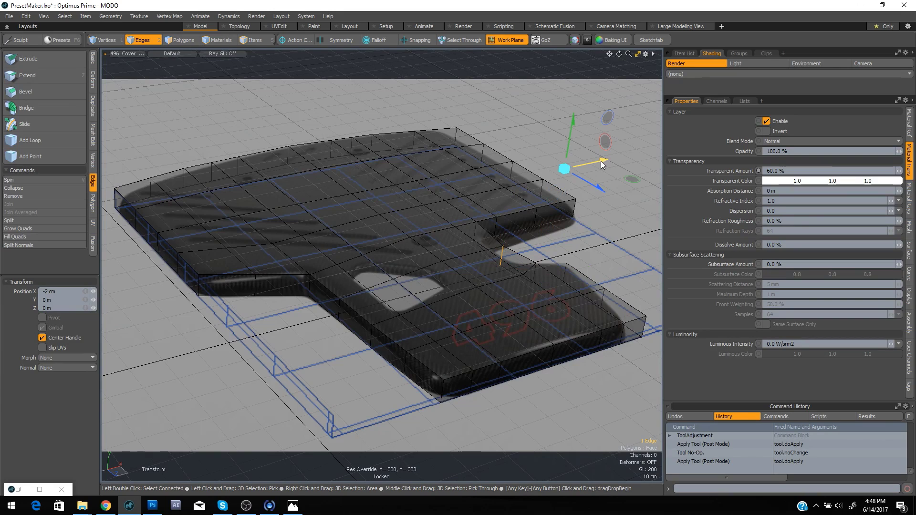
{"action": "left_click_drag", "start_coordinate": [602, 164], "coordinate": [591, 166]}
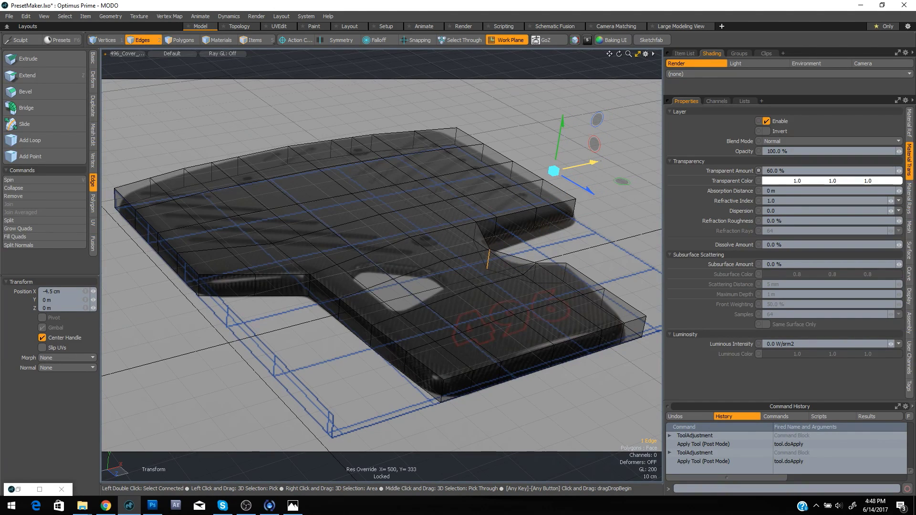
{"action": "left_click_drag", "start_coordinate": [599, 162], "coordinate": [601, 162]}
{"action": "key", "text": "space"}
Clear the edge selection, preview the slab as a Catmull-Clark subdivision surface against the photo, and turn subdivision back off
{"action": "left_click_drag", "start_coordinate": [534, 278], "coordinate": [524, 303]}
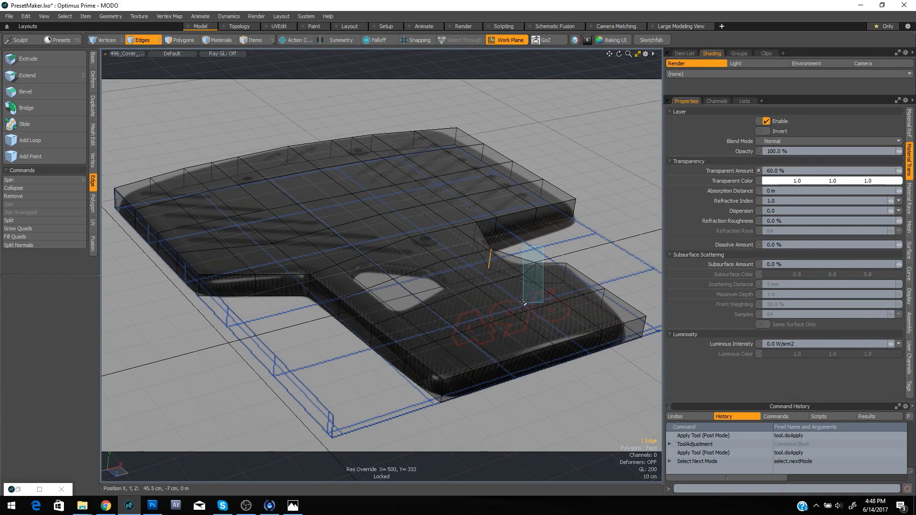
{"action": "right_click_drag", "start_coordinate": [524, 302], "coordinate": [524, 303]}
{"action": "right_click_drag", "start_coordinate": [543, 260], "coordinate": [525, 300]}
{"action": "left_click", "coordinate": [573, 234]}
{"action": "key", "text": "Tab"}
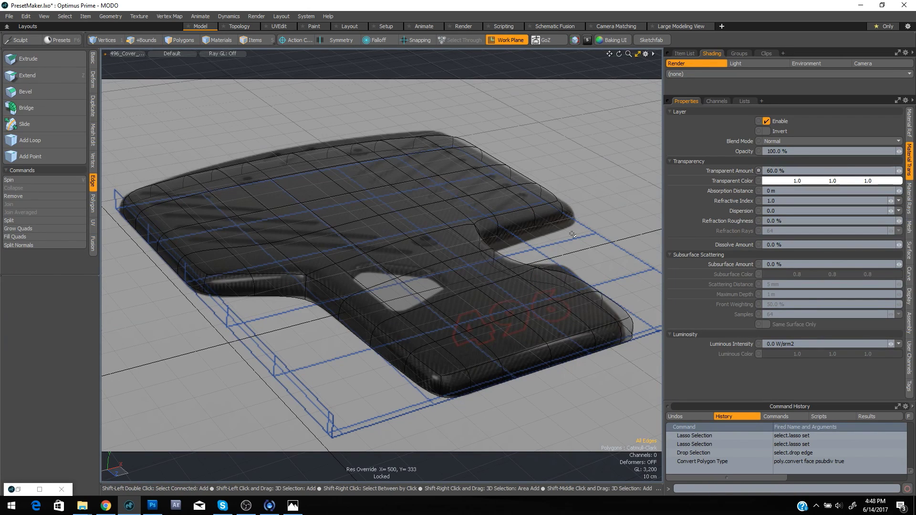
{"action": "key", "text": "Tab"}
{"action": "key", "text": "Tab"}
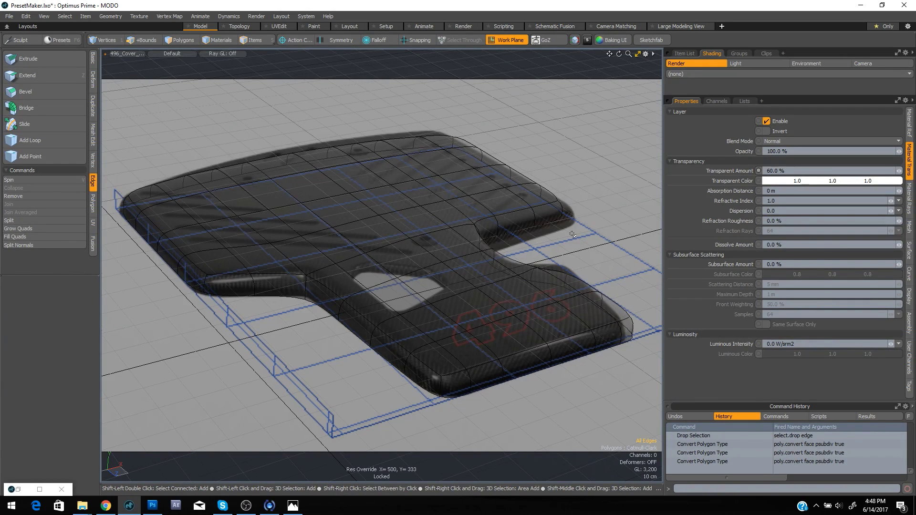
{"action": "key", "text": "Tab"}
Select all of the slab's top polygons with an area selection in front view, and return to perspective view
{"action": "key", "text": "space"}
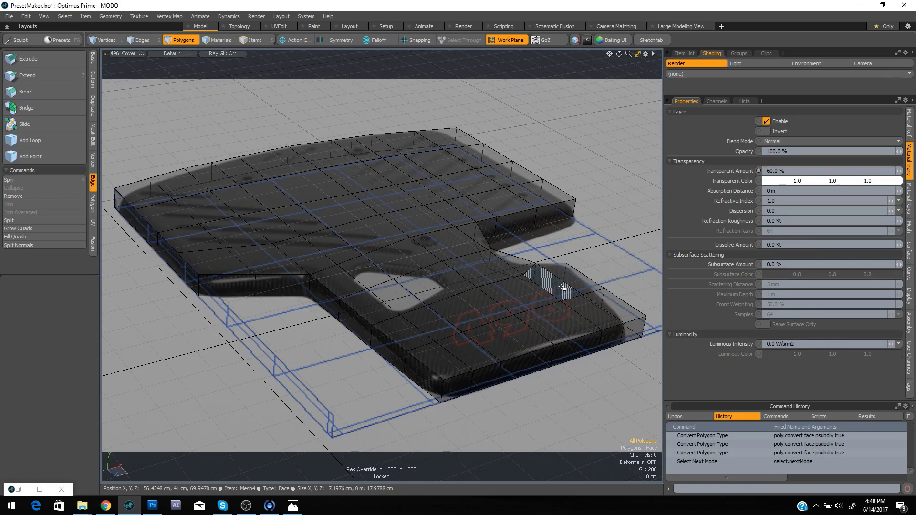
{"action": "key", "text": "ctrl+space"}
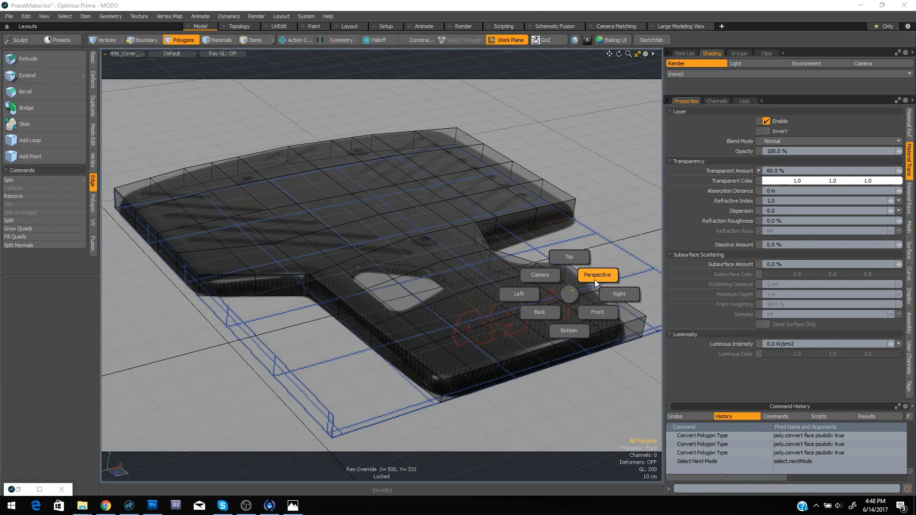
{"action": "left_click", "coordinate": [595, 280]}
{"action": "mouse_move", "coordinate": [329, 281]}
{"action": "left_mouse_down"}
{"action": "mouse_move", "coordinate": [243, 345]}
{"action": "mouse_move", "coordinate": [149, 250]}
{"action": "mouse_move", "coordinate": [164, 234]}
{"action": "left_mouse_up"}
{"action": "key", "text": "ctrl+space"}
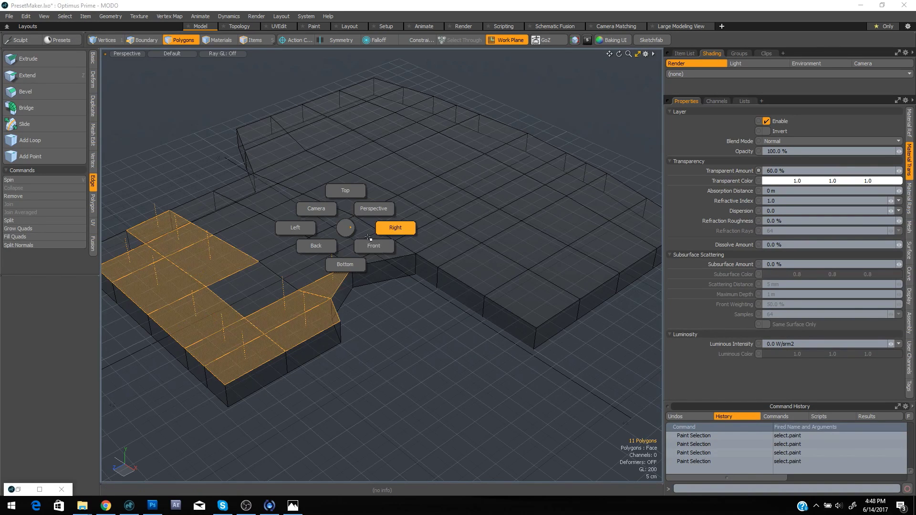
{"action": "left_click", "coordinate": [371, 245]}
{"action": "scroll", "coordinate": [396, 249], "scroll_direction": "down", "scroll_amount": 5}
{"action": "scroll", "coordinate": [535, 229], "scroll_direction": "up", "scroll_amount": 2}
{"action": "left_click_drag", "start_coordinate": [629, 201], "coordinate": [325, 245]}
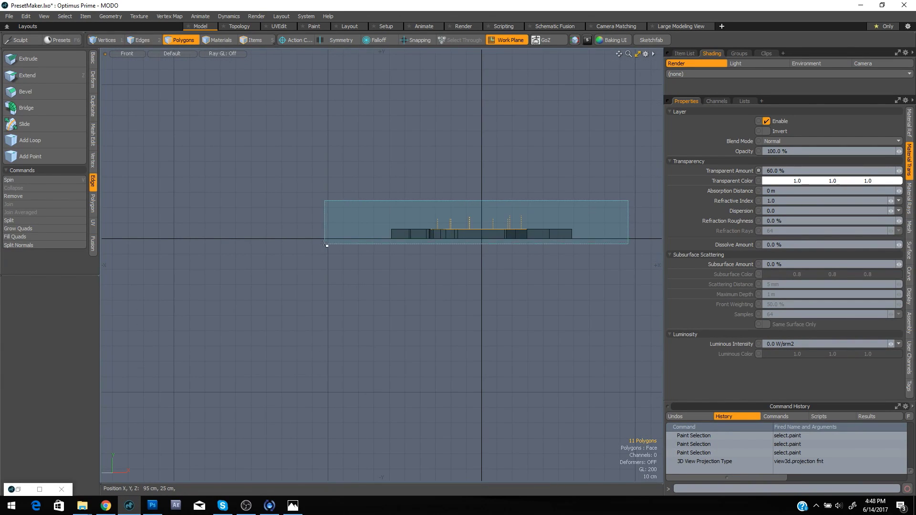
{"action": "right_click_drag", "start_coordinate": [324, 244], "coordinate": [321, 235]}
{"action": "key", "text": "ctrl+space"}
{"action": "left_click", "coordinate": [353, 211]}
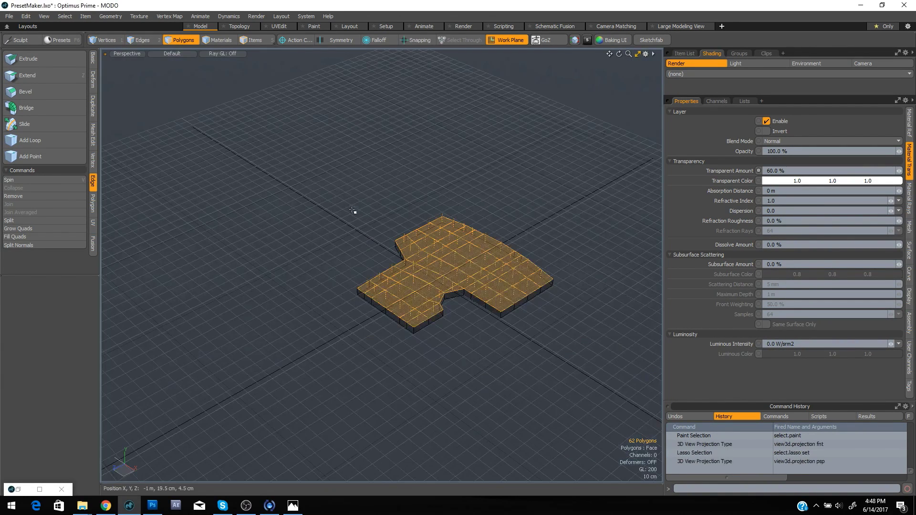
Bevel the top polygons as a group with a 1.7 cm inset and no shift, checking against the photo in camera view
{"action": "left_click_drag", "start_coordinate": [353, 210], "coordinate": [454, 227], "text": "alt"}
{"action": "scroll", "coordinate": [549, 236], "scroll_direction": "up", "scroll_amount": 4}
{"action": "scroll", "coordinate": [513, 225], "scroll_direction": "up", "scroll_amount": 2}
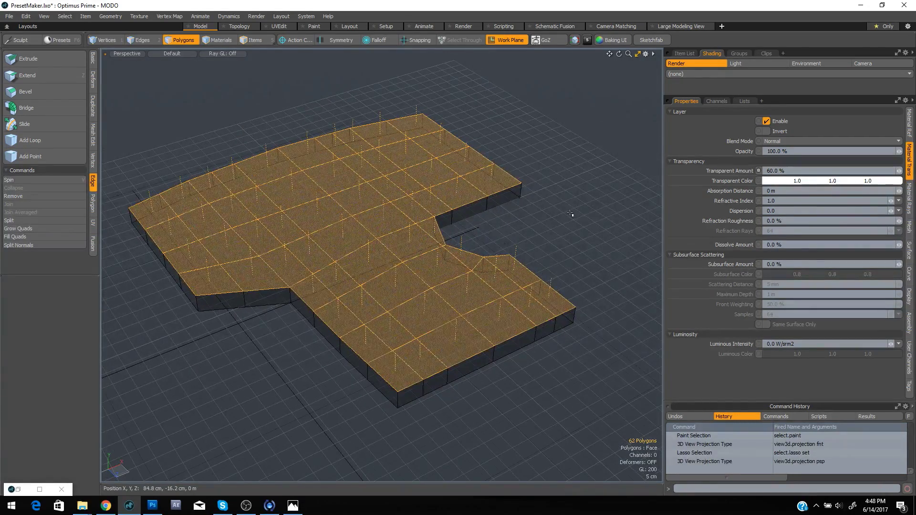
{"action": "key", "text": "b"}
{"action": "left_click_drag", "start_coordinate": [388, 226], "coordinate": [485, 240]}
{"action": "key", "text": "ctrl+space"}
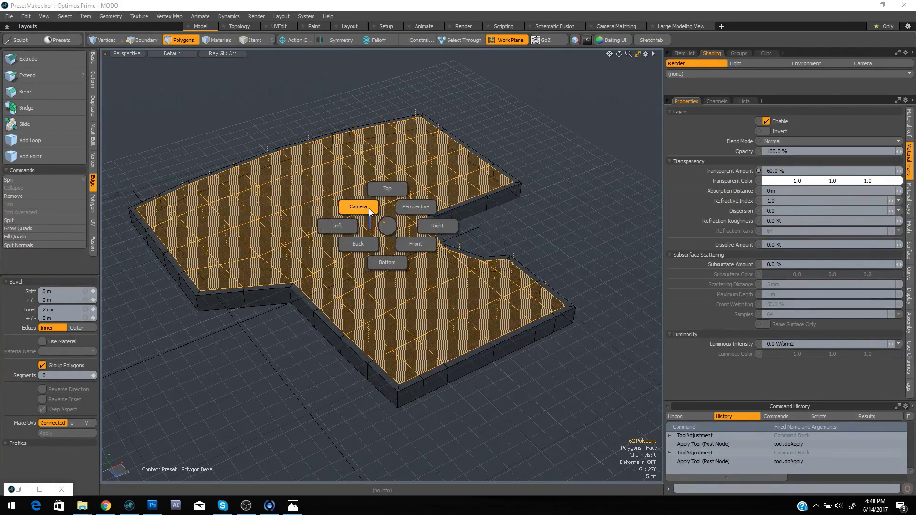
{"action": "left_click", "coordinate": [369, 209]}
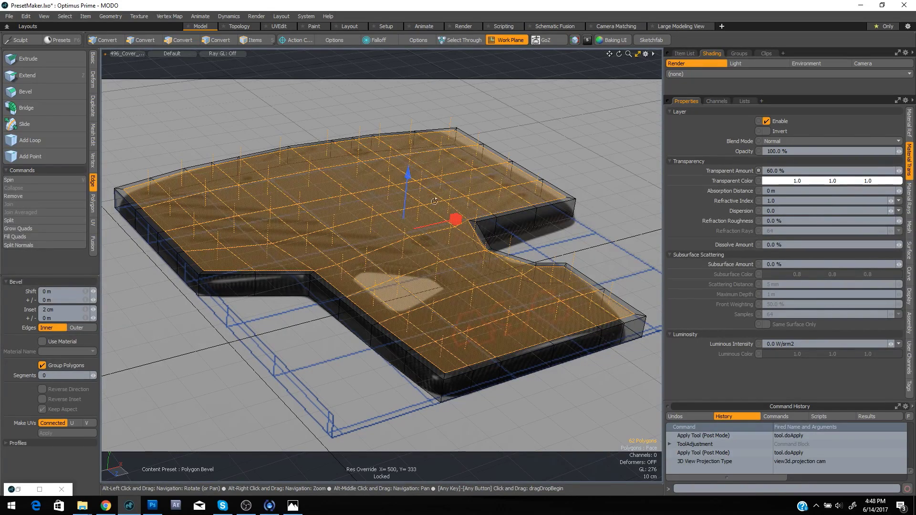
{"action": "mouse_move", "coordinate": [455, 219]}
{"action": "left_mouse_down"}
{"action": "mouse_move", "coordinate": [443, 216]}
{"action": "mouse_move", "coordinate": [455, 220]}
{"action": "left_mouse_up"}
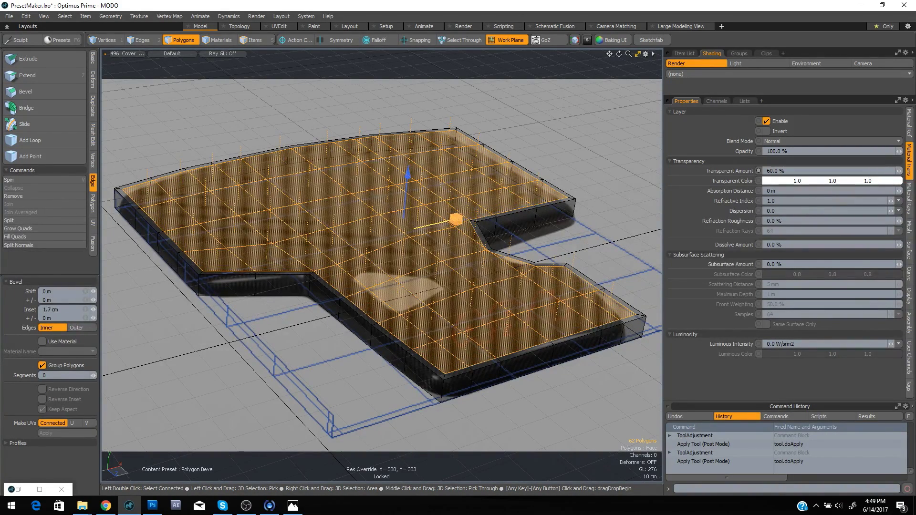
{"action": "key", "text": "space"}
{"action": "left_click", "coordinate": [530, 247]}
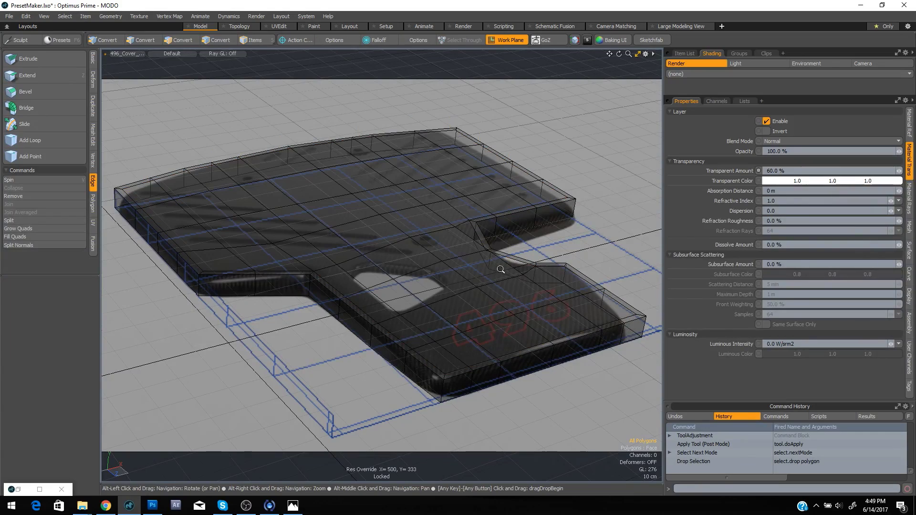
Join the two nearly overlapping inset vertices at the notch's inner corner in perspective view
{"action": "key", "text": "ctrl+space"}
{"action": "left_click", "coordinate": [559, 248]}
{"action": "key", "text": "space"}
{"action": "scroll", "coordinate": [497, 258], "scroll_direction": "up", "scroll_amount": 6}
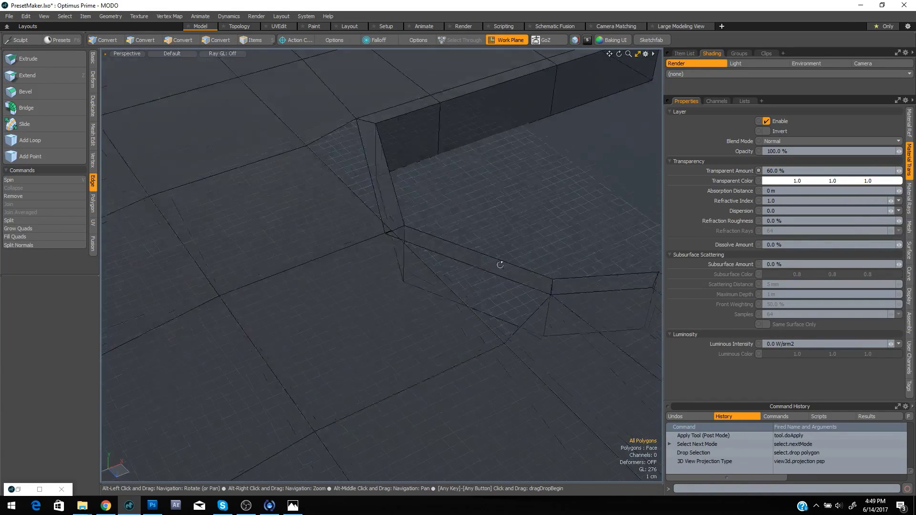
{"action": "key", "text": "space"}
{"action": "key", "text": "space"}
{"action": "key", "text": "space"}
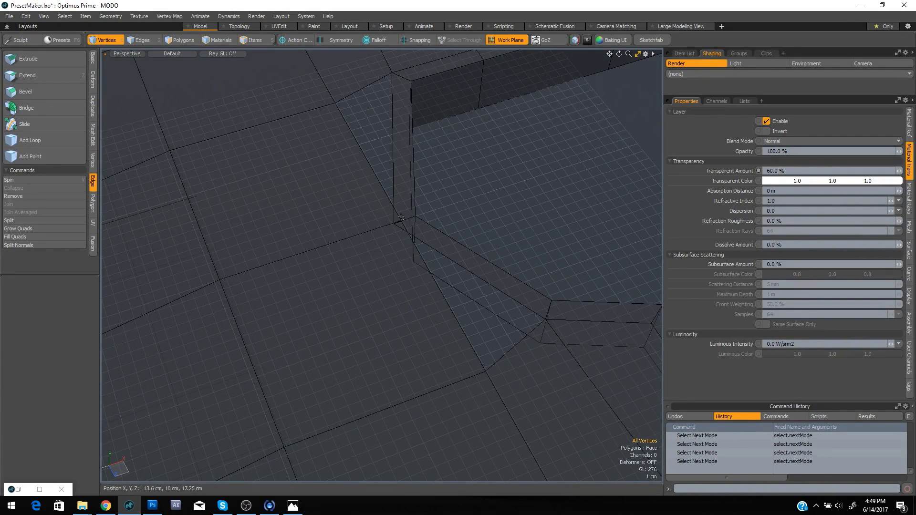
{"action": "mouse_move", "coordinate": [408, 210]}
{"action": "right_mouse_down"}
{"action": "mouse_move", "coordinate": [399, 229]}
{"action": "mouse_move", "coordinate": [395, 219]}
{"action": "right_mouse_up"}
{"action": "key", "text": "ctrl+j"}
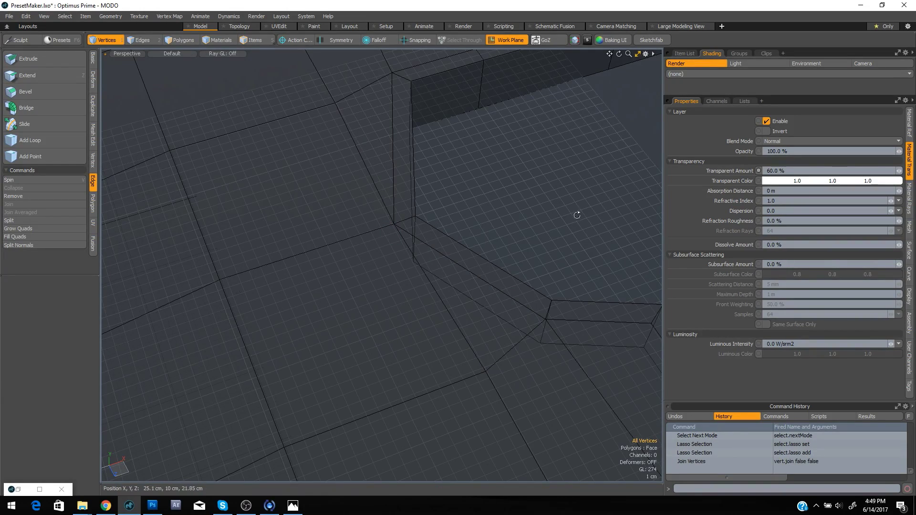
Select the outer top edge loop around the slab and remove it to chamfer the rim
{"action": "left_click_drag", "start_coordinate": [577, 215], "coordinate": [471, 175], "text": "alt"}
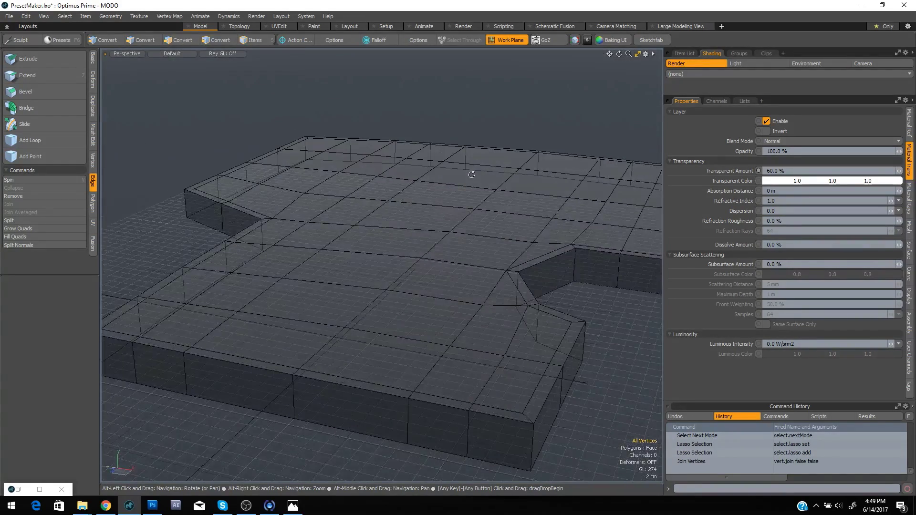
{"action": "key", "text": "3"}
{"action": "key", "text": "2"}
{"action": "double_click", "coordinate": [534, 266]}
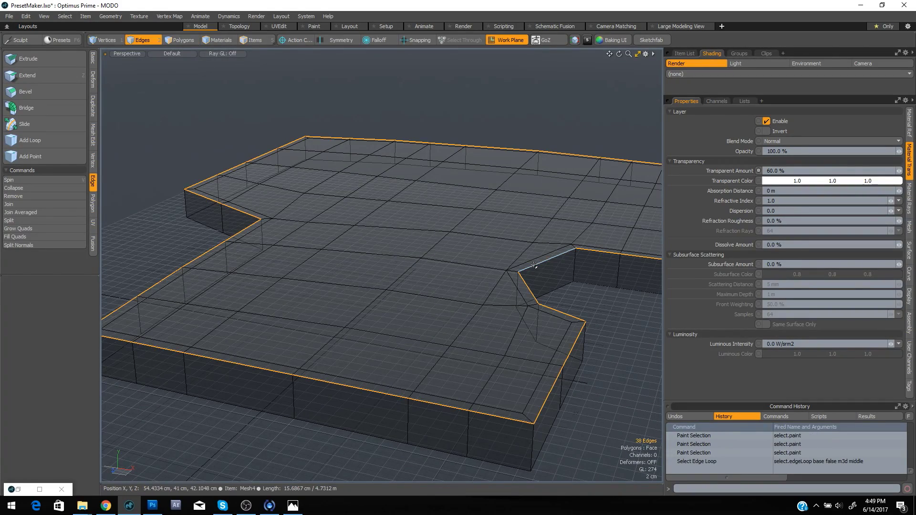
{"action": "left_click_drag", "start_coordinate": [534, 266], "coordinate": [483, 269], "text": "alt"}
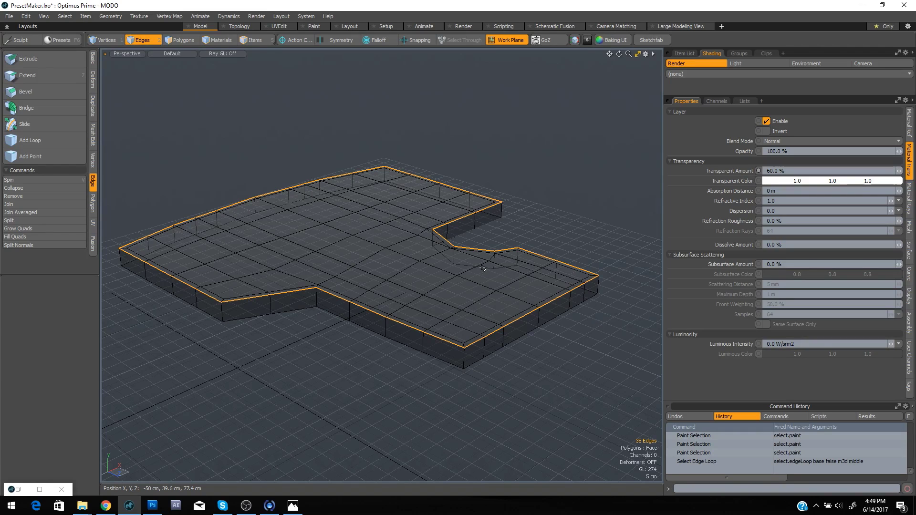
{"action": "key", "text": "BackSpace"}
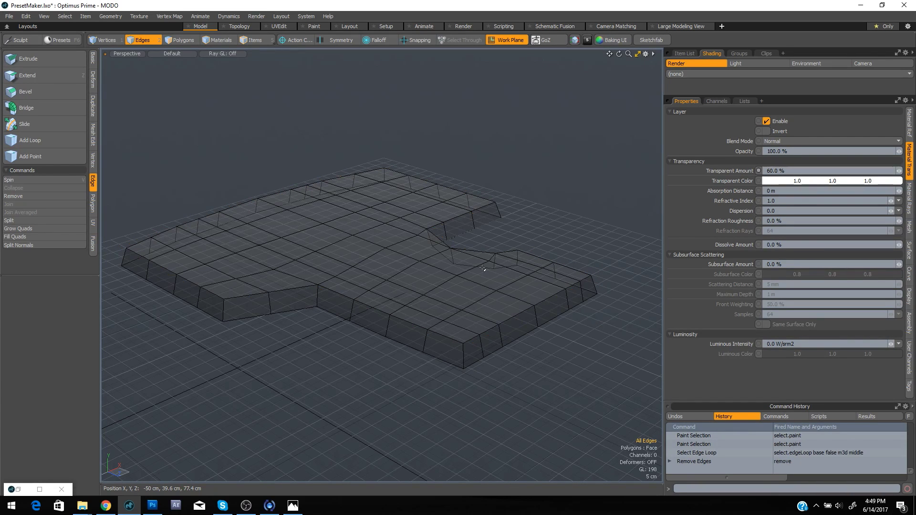
Preview the chamfered slab as a subdivision surface against the photo in camera view, and turn subdivision back off
{"action": "key", "text": "ctrl+space"}
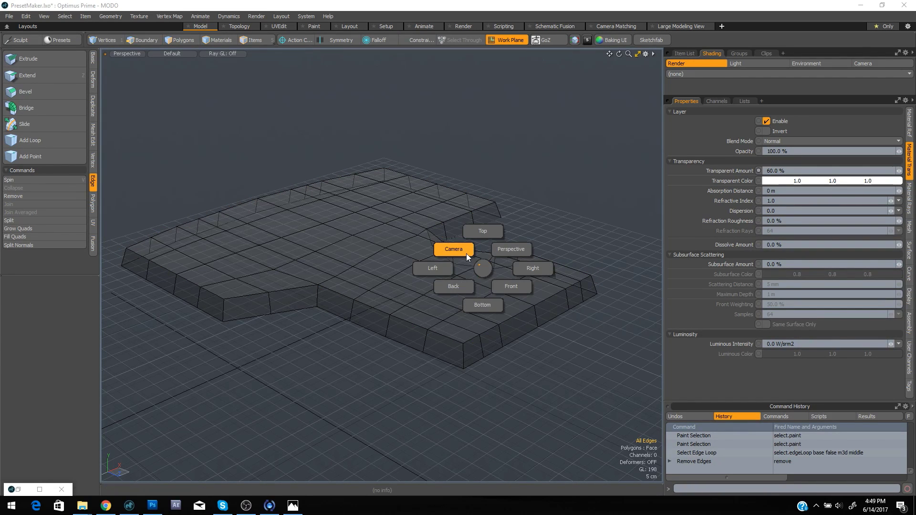
{"action": "left_click", "coordinate": [465, 254]}
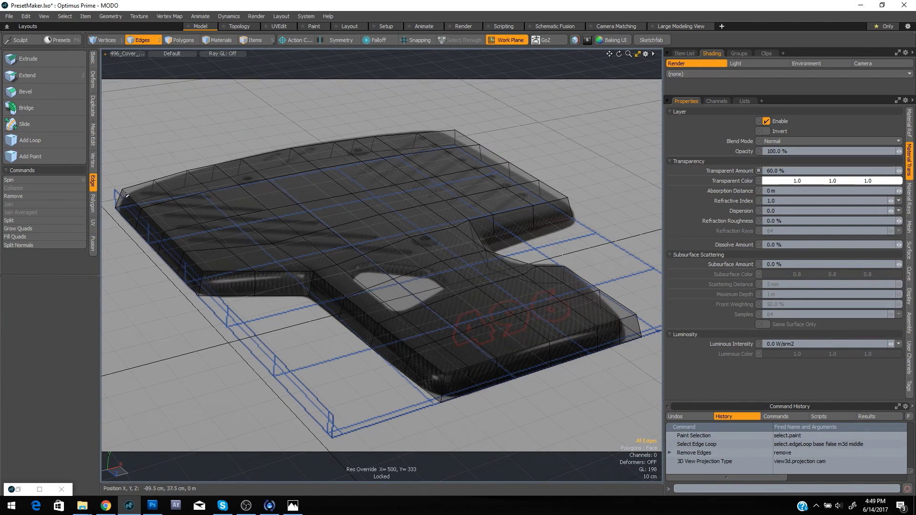
{"action": "key", "text": "Tab"}
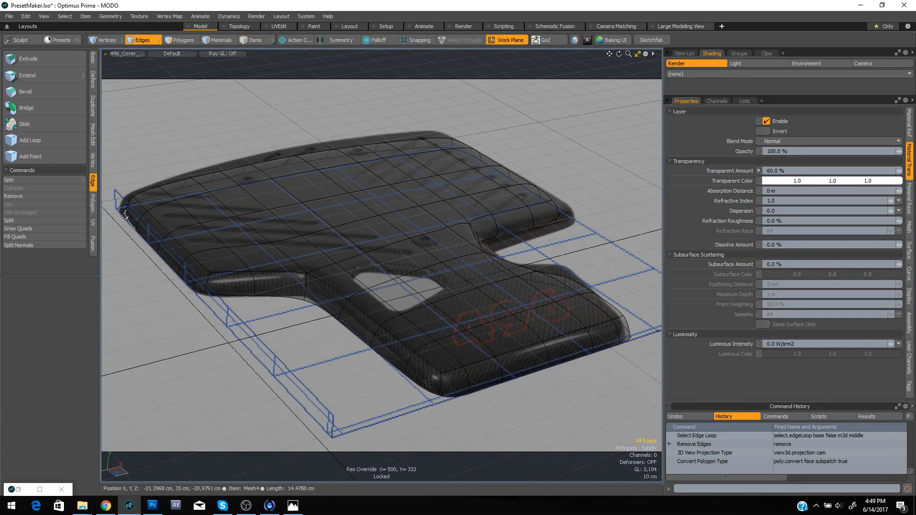
{"action": "key", "text": "Tab"}
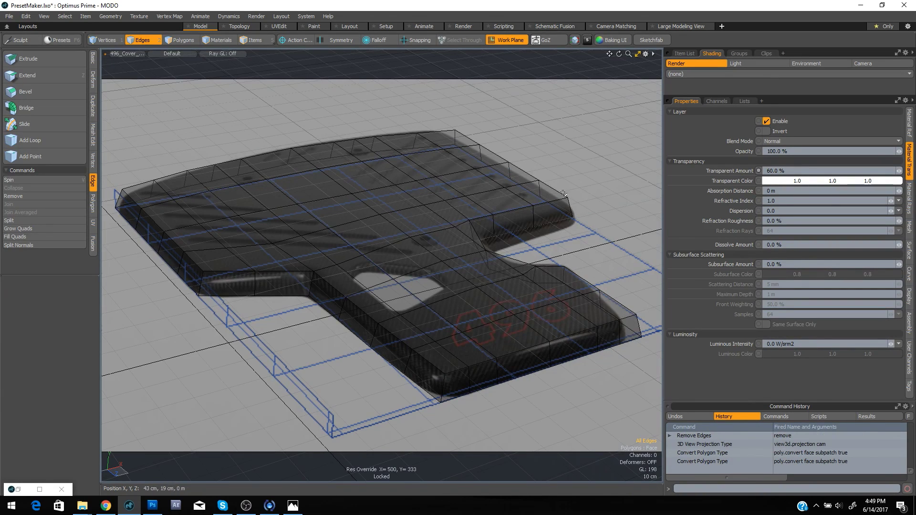
Select the three side-wall polygons on the notch's far side and move them 3.5 cm in Z
{"action": "key", "text": "space"}
{"action": "key", "text": "space"}
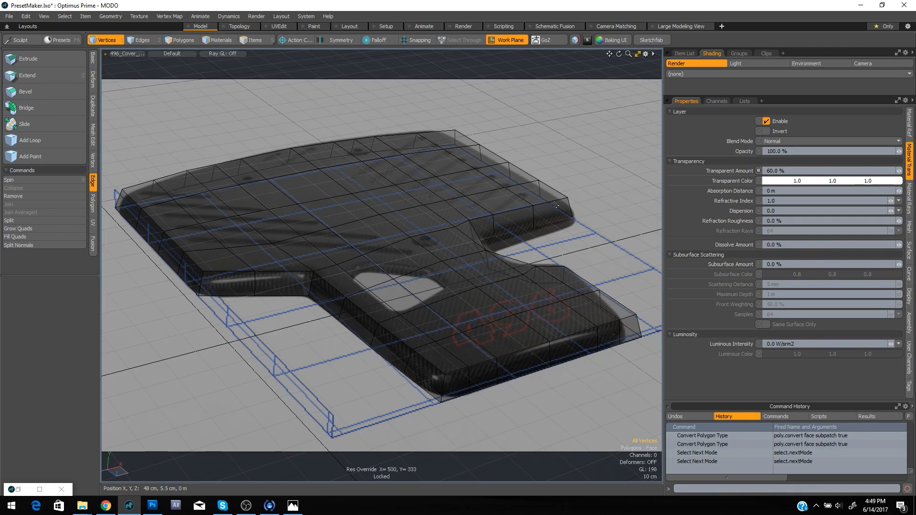
{"action": "key", "text": "space"}
{"action": "key", "text": "space"}
{"action": "left_click_drag", "start_coordinate": [564, 206], "coordinate": [482, 237]}
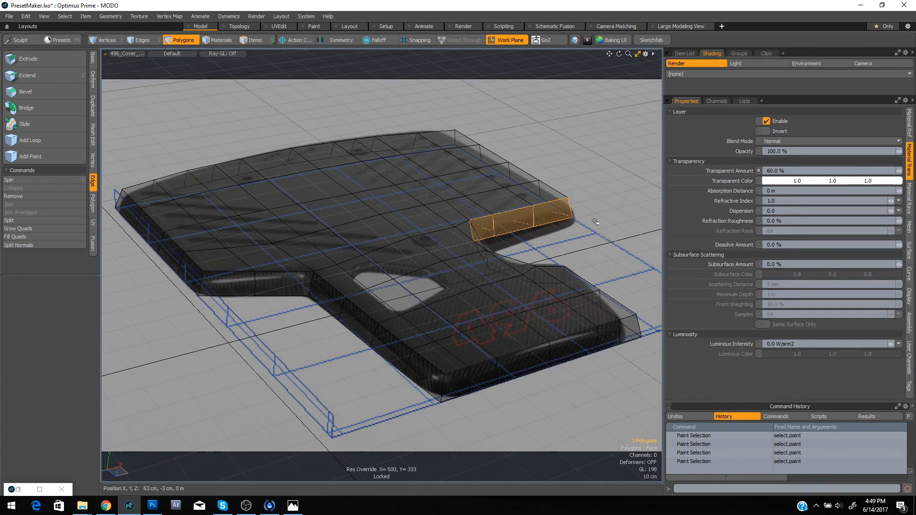
{"action": "key", "text": "w"}
{"action": "key", "text": "space"}
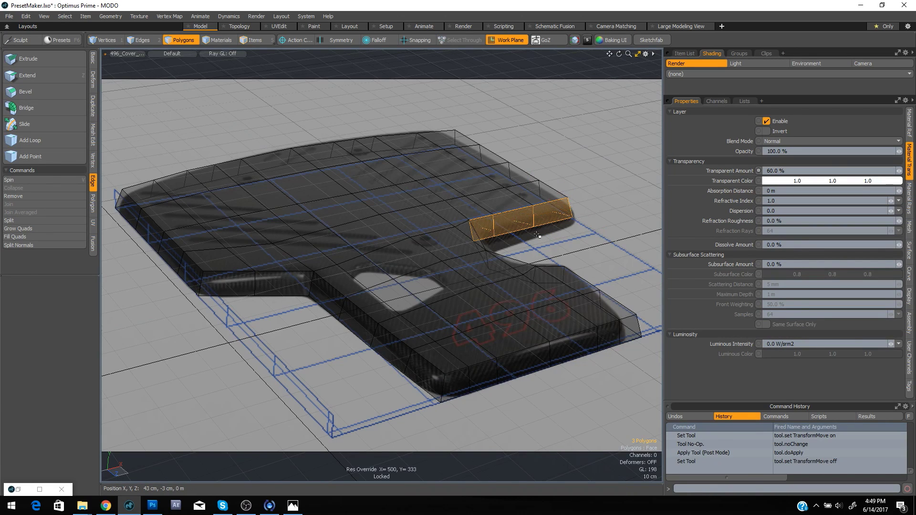
{"action": "key", "text": "w"}
{"action": "left_click_drag", "start_coordinate": [537, 235], "coordinate": [572, 251]}
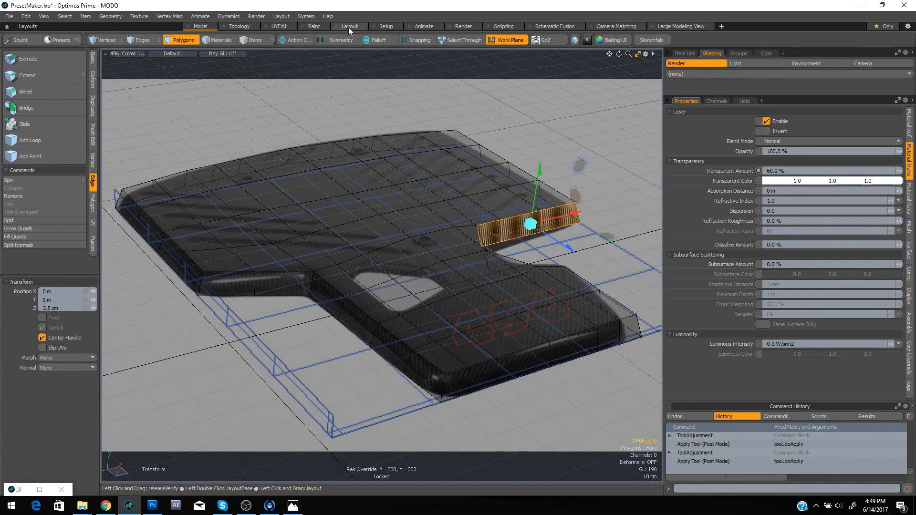
Add a linear falloff to the selected notch wall polygons, with the Linear shape preset and Symmetric set to None
{"action": "left_click", "coordinate": [382, 39]}
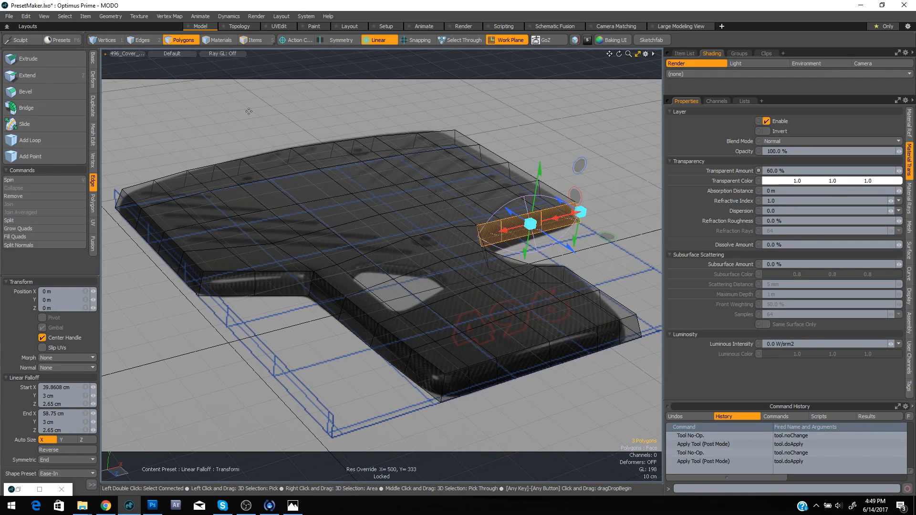
{"action": "left_click", "coordinate": [70, 473]}
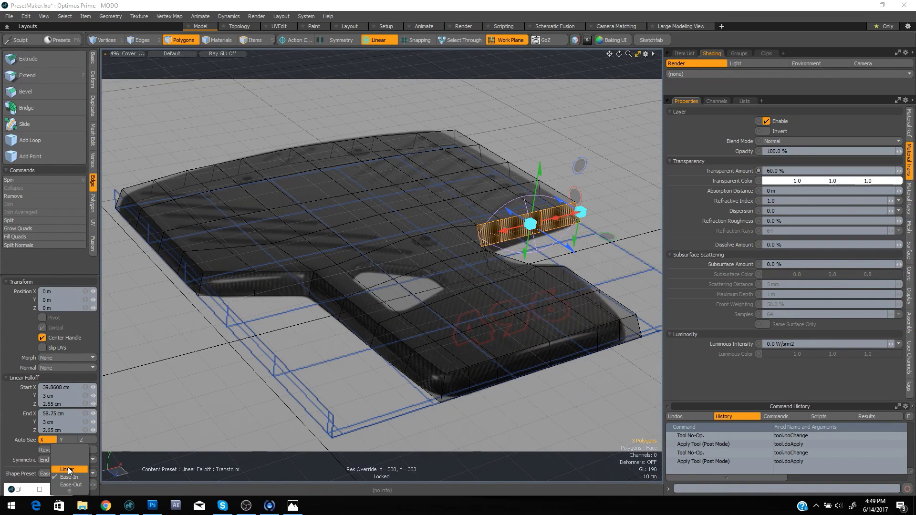
{"action": "left_click", "coordinate": [77, 482]}
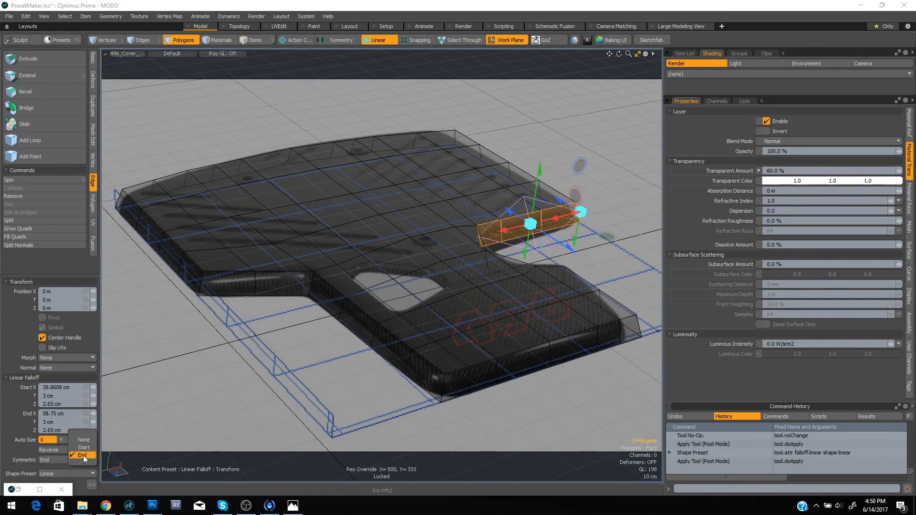
{"action": "left_click", "coordinate": [84, 460]}
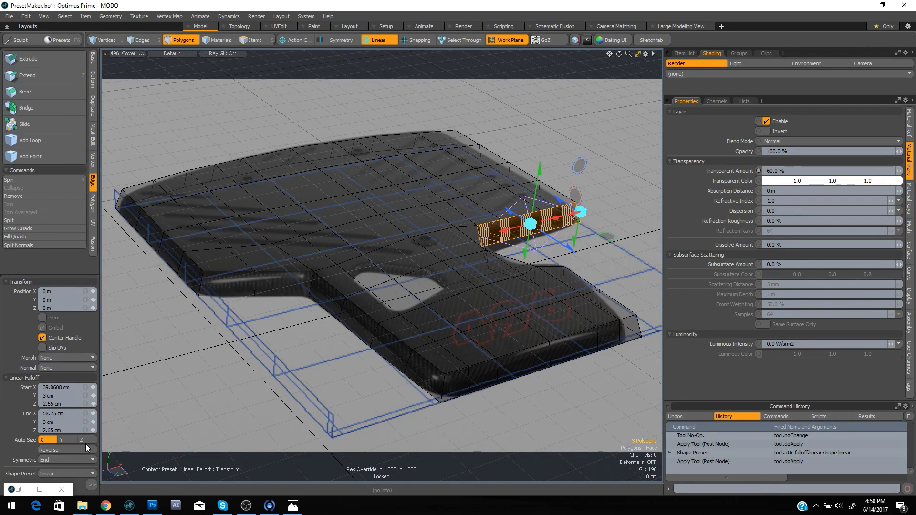
{"action": "left_click", "coordinate": [85, 444]}
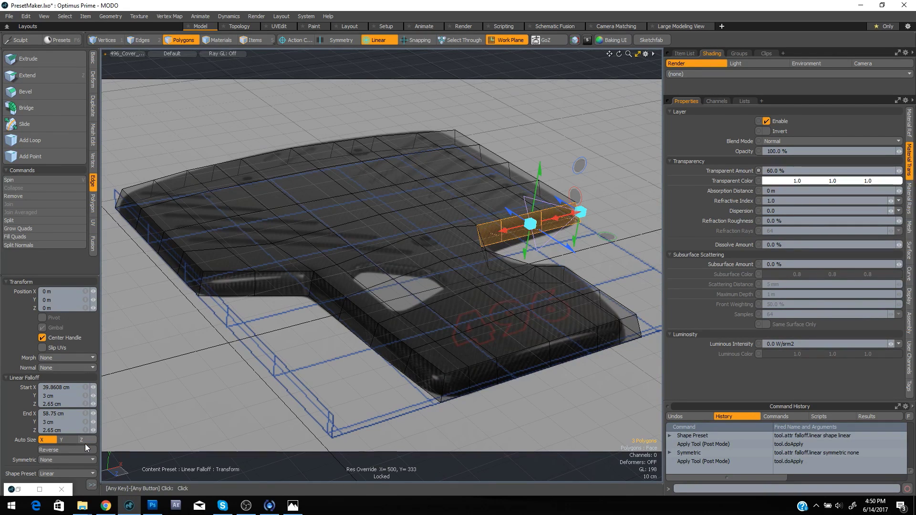
Refit the linear falloff along the full length of the notch wall and move the three wall polygons 4.5 cm in Z
{"action": "left_click", "coordinate": [374, 38]}
{"action": "left_click", "coordinate": [375, 39]}
{"action": "left_click", "coordinate": [375, 39]}
{"action": "left_click", "coordinate": [377, 44]}
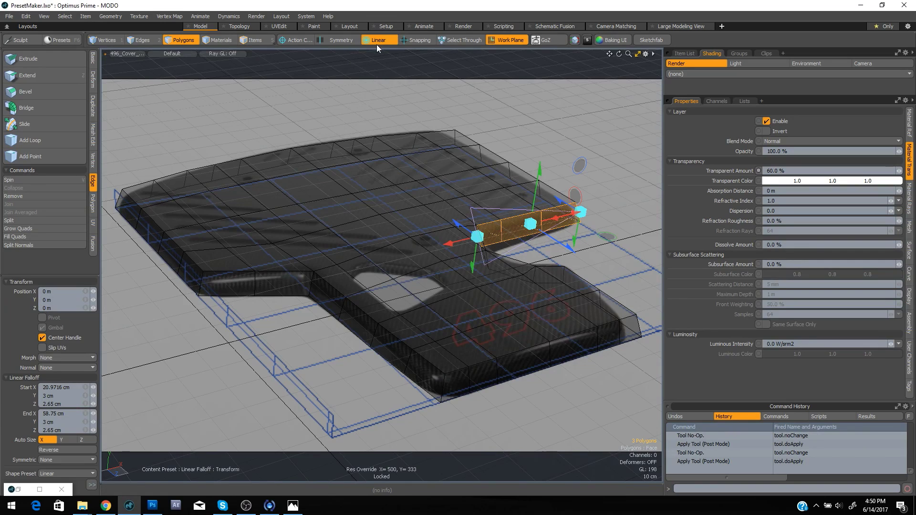
{"action": "left_click_drag", "start_coordinate": [562, 246], "coordinate": [573, 253]}
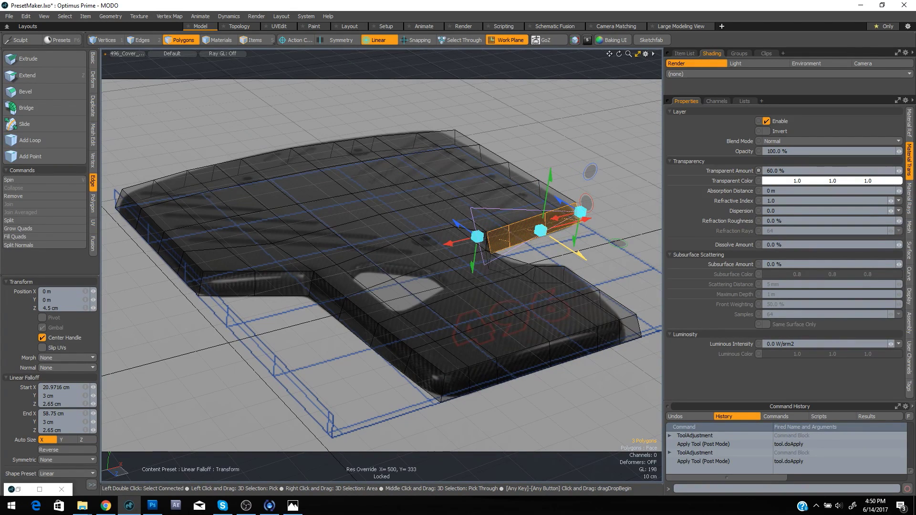
{"action": "key", "text": "space"}
{"action": "key", "text": "space"}
{"action": "key", "text": "space"}
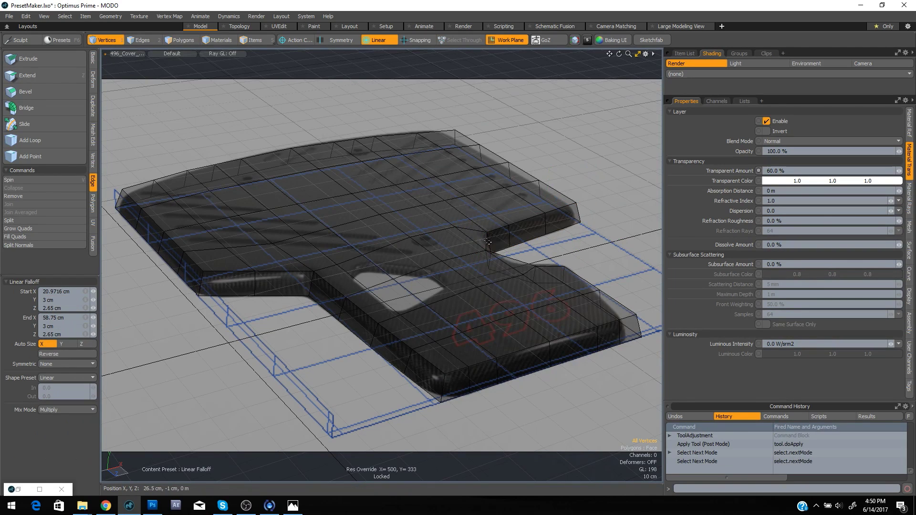
Select the vertical edge at the notch's inner corner, turn the falloff off and move the edge -2 cm in X
{"action": "left_click", "coordinate": [488, 243]}
{"action": "key", "text": "e"}
{"action": "key", "text": "w"}
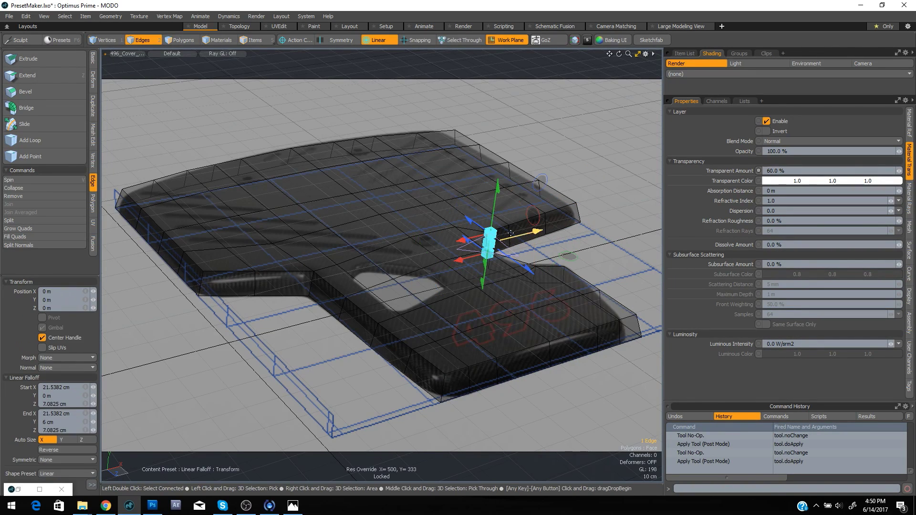
{"action": "left_click", "coordinate": [381, 36]}
{"action": "left_click", "coordinate": [381, 37]}
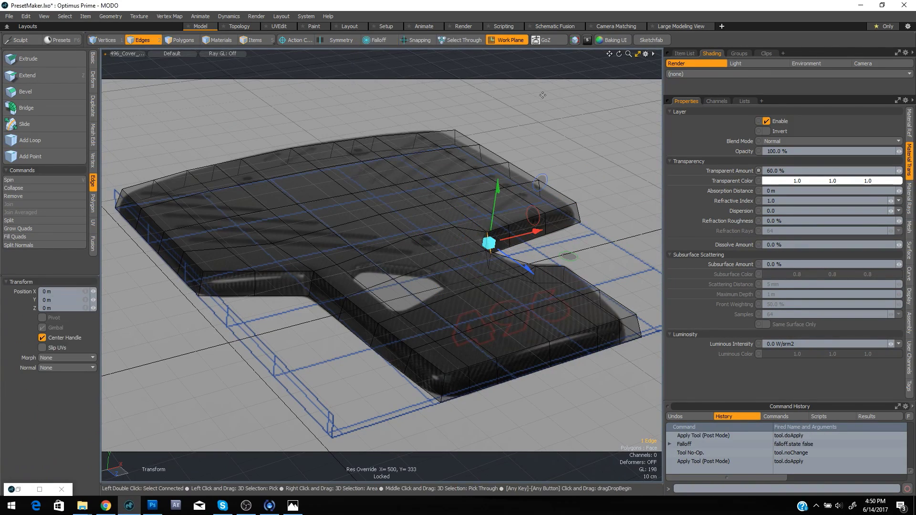
{"action": "left_click", "coordinate": [516, 122]}
{"action": "left_click_drag", "start_coordinate": [551, 120], "coordinate": [547, 120]}
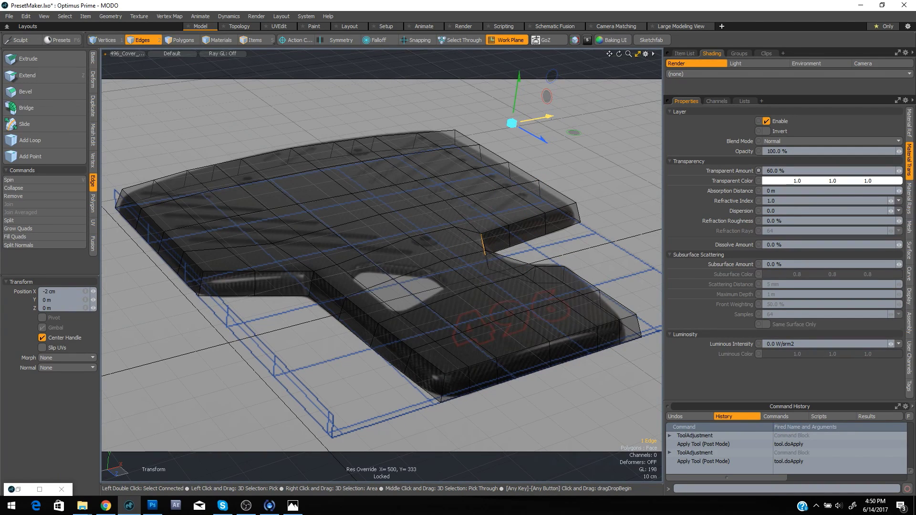
{"action": "key", "text": "space"}
{"action": "left_click", "coordinate": [569, 135]}
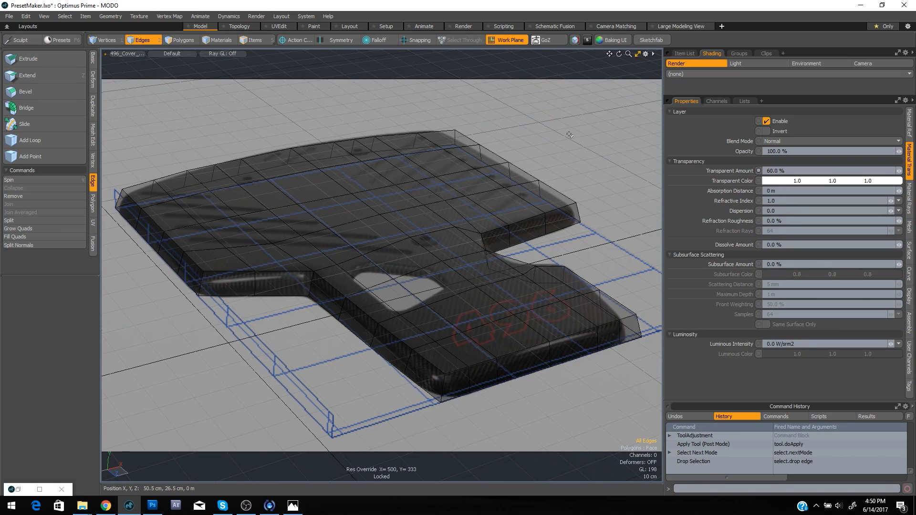
{"action": "left_click", "coordinate": [559, 193]}
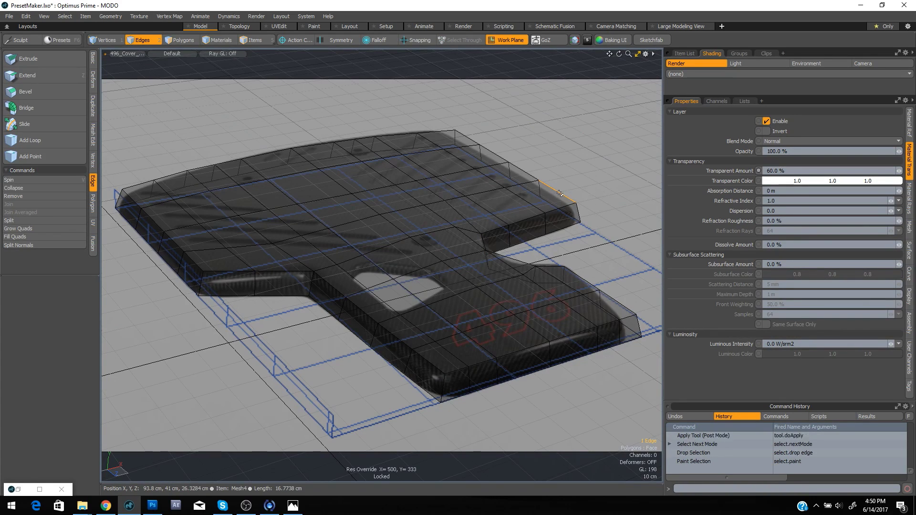
{"action": "double_click", "coordinate": [560, 193]}
{"action": "key", "text": "w"}
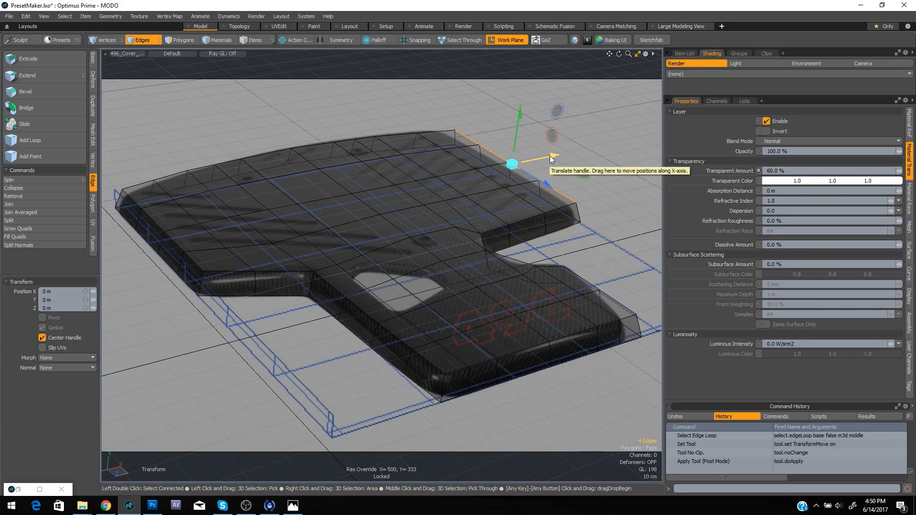
{"action": "key", "text": "space"}
Select the four side-wall polygons on the slab's far end in perspective view and move them -3 cm in X against the photo in camera view
{"action": "key", "text": "ctrl+space"}
{"action": "left_click", "coordinate": [569, 141]}
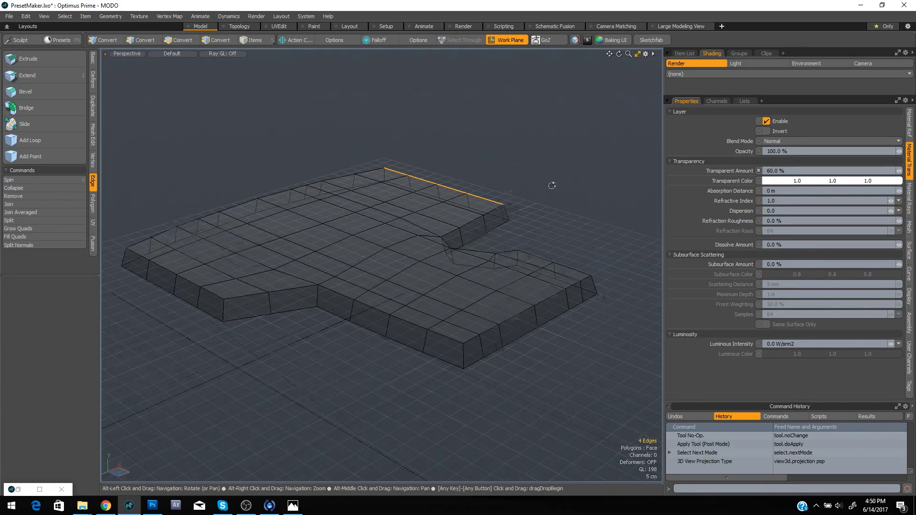
{"action": "left_click_drag", "start_coordinate": [552, 185], "coordinate": [257, 210], "text": "alt"}
{"action": "key", "text": "space"}
{"action": "left_click_drag", "start_coordinate": [388, 277], "coordinate": [475, 215]}
{"action": "key", "text": "ctrl+space"}
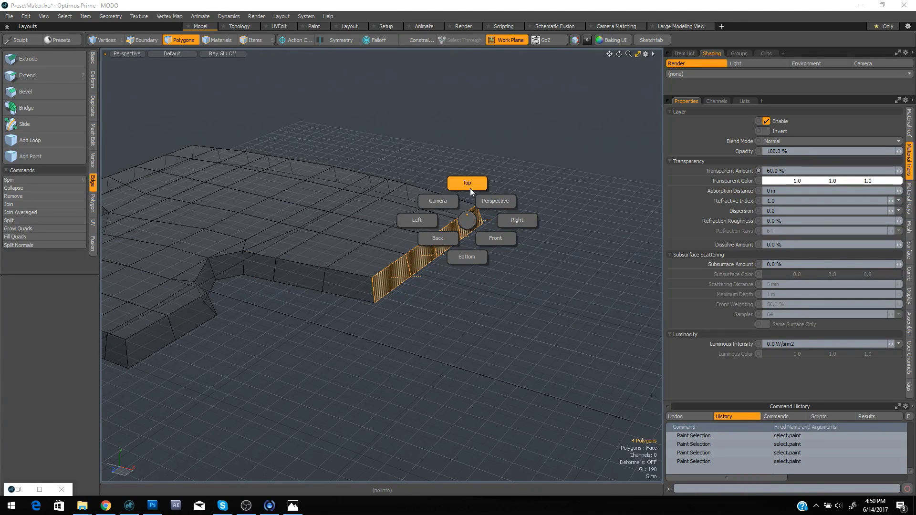
{"action": "key", "text": "space"}
{"action": "left_click", "coordinate": [442, 201]}
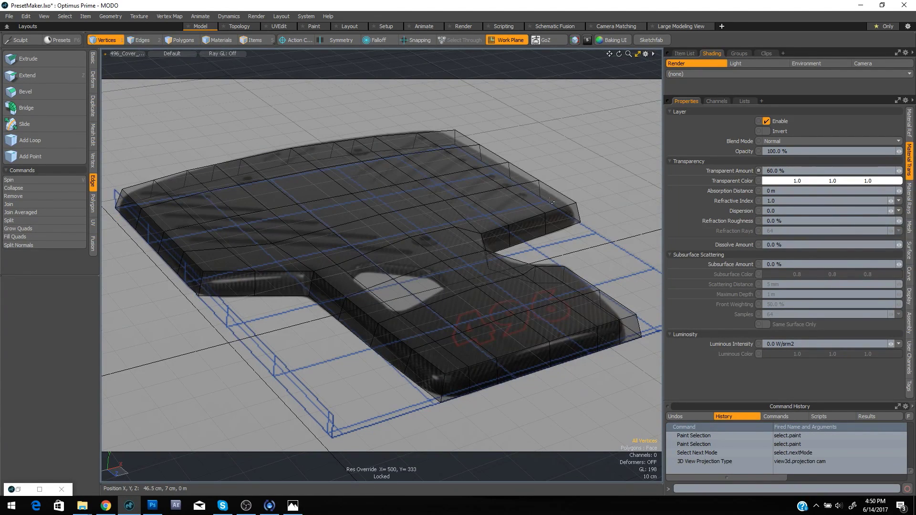
{"action": "key", "text": "space"}
{"action": "key", "text": "space"}
{"action": "key", "text": "w"}
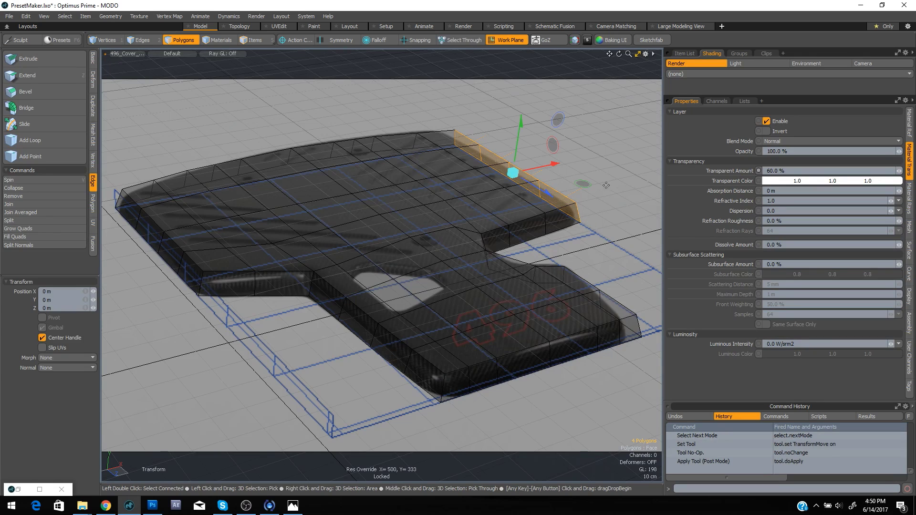
{"action": "left_click_drag", "start_coordinate": [554, 163], "coordinate": [547, 165]}
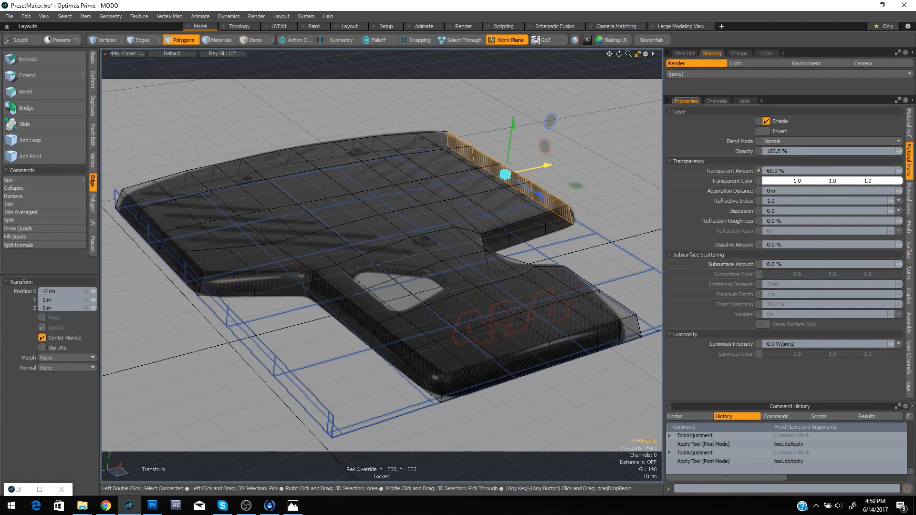
{"action": "key", "text": "space"}
{"action": "left_click", "coordinate": [567, 178]}
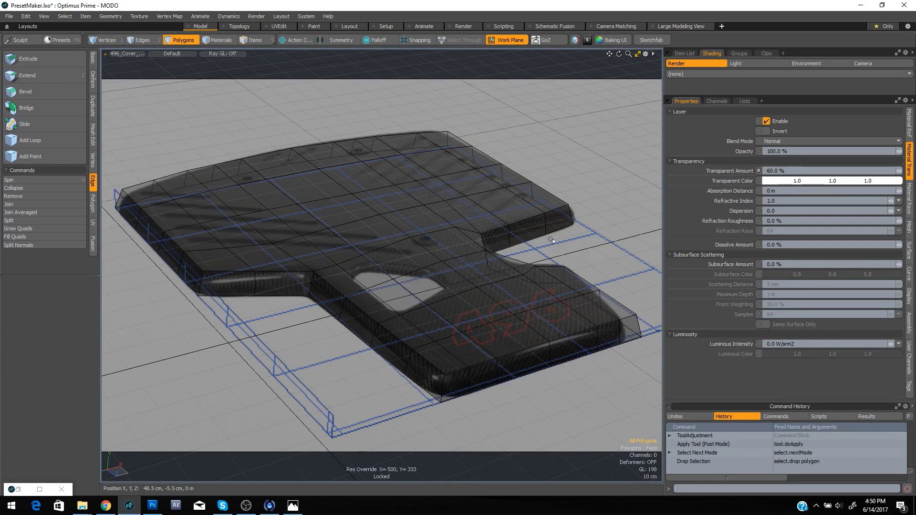
Select the vertical corner edge where the far end wall meets the notch wall and move it 5 mm in Z
{"action": "key", "text": "space"}
{"action": "key", "text": "space"}
{"action": "left_click", "coordinate": [572, 218]}
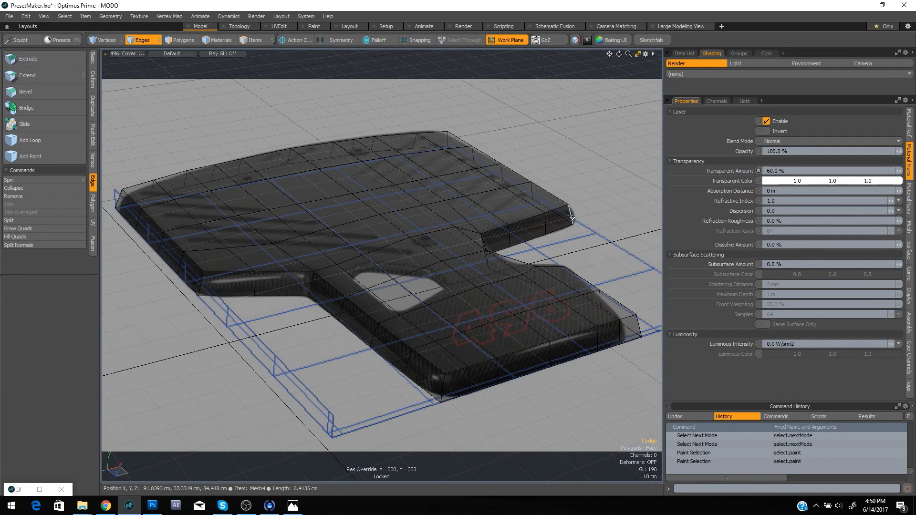
{"action": "key", "text": "y"}
{"action": "left_click_drag", "start_coordinate": [610, 238], "coordinate": [611, 239]}
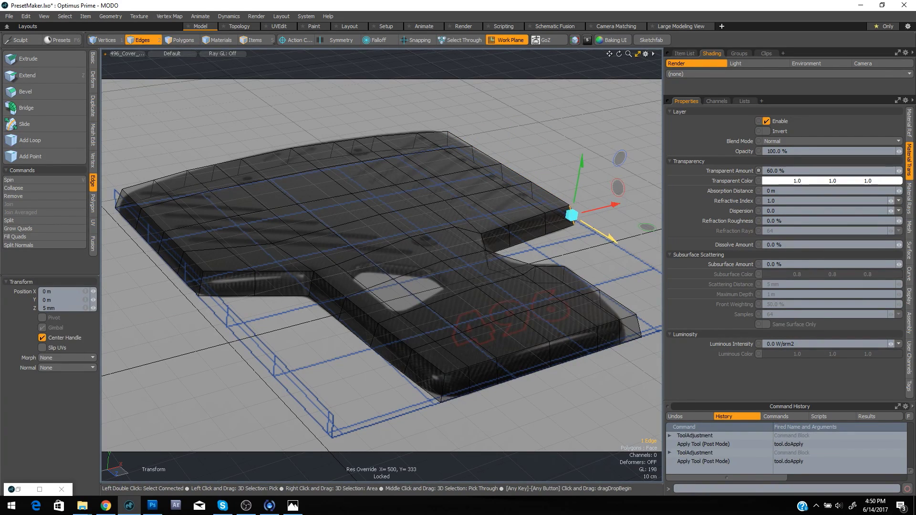
{"action": "key", "text": "space"}
{"action": "left_click", "coordinate": [591, 199]}
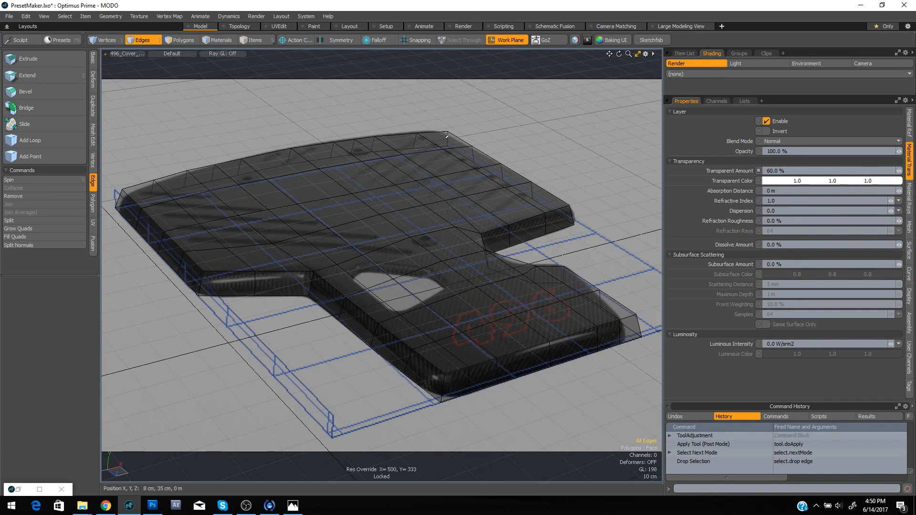
Reselect the four far-end side-wall polygons in perspective view and return to the camera view
{"action": "key", "text": "ctrl+space"}
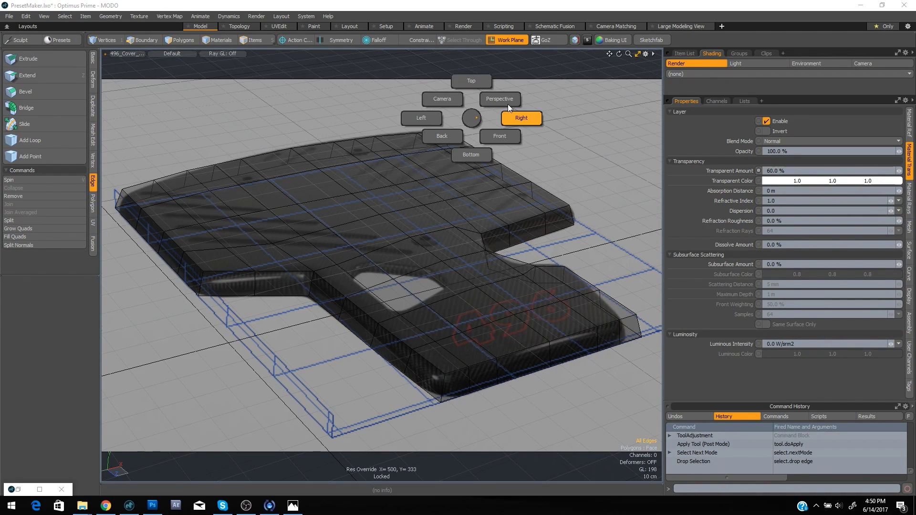
{"action": "left_click", "coordinate": [506, 99]}
{"action": "key", "text": "3"}
{"action": "left_click_drag", "start_coordinate": [360, 272], "coordinate": [477, 231]}
{"action": "key", "text": "ctrl+space"}
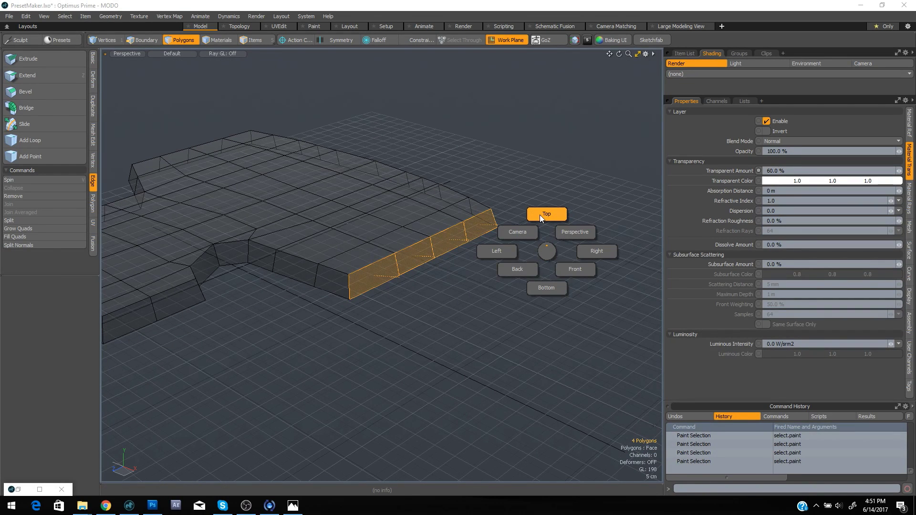
{"action": "left_click", "coordinate": [528, 230]}
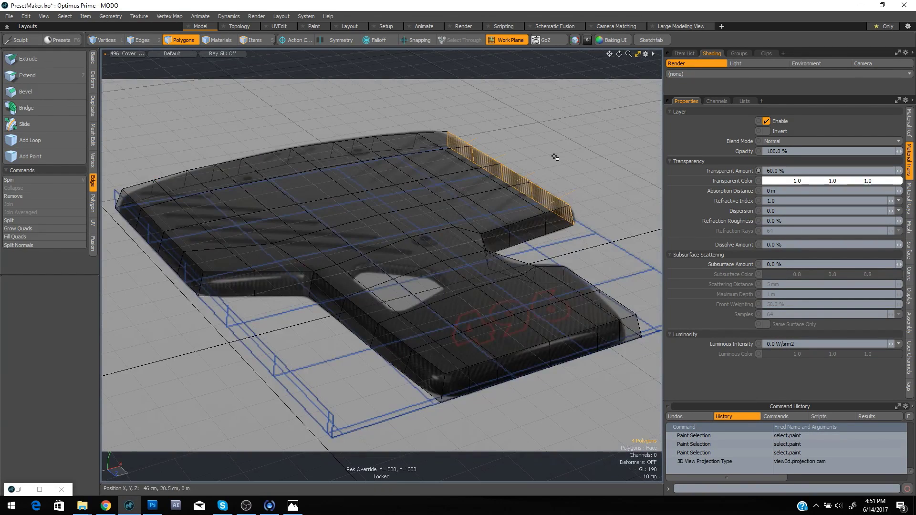
Apply a linear falloff with an Ease-In shape to the selected side polygons and move them -8 cm along X
{"action": "left_click", "coordinate": [373, 41]}
{"action": "left_click", "coordinate": [376, 44]}
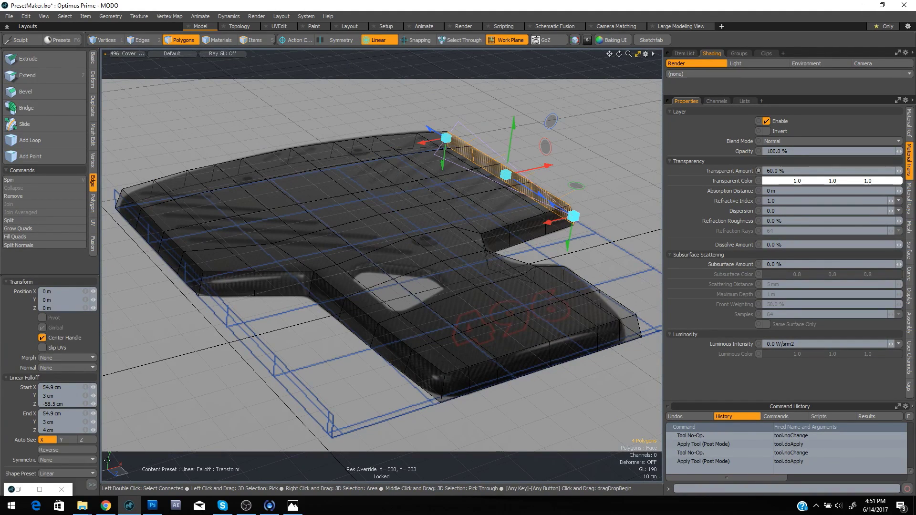
{"action": "left_click", "coordinate": [77, 459]}
{"action": "left_click", "coordinate": [50, 473]}
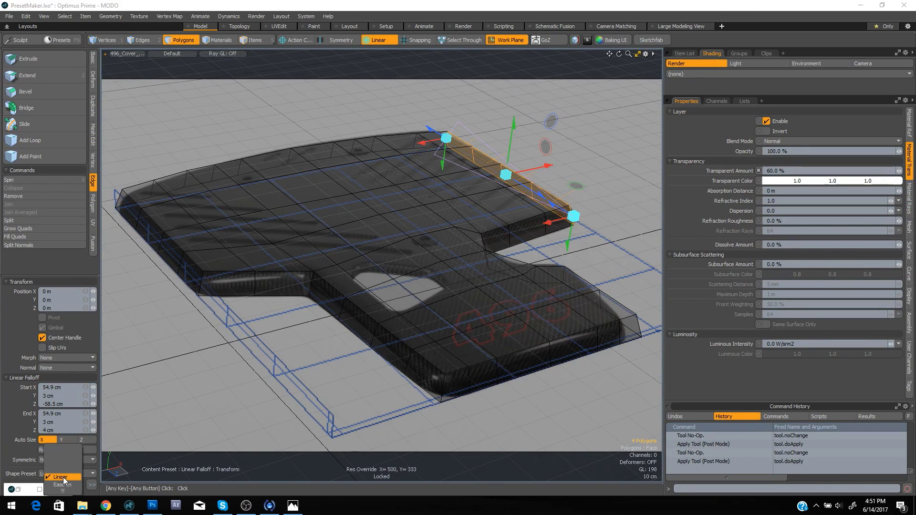
{"action": "left_click", "coordinate": [71, 483]}
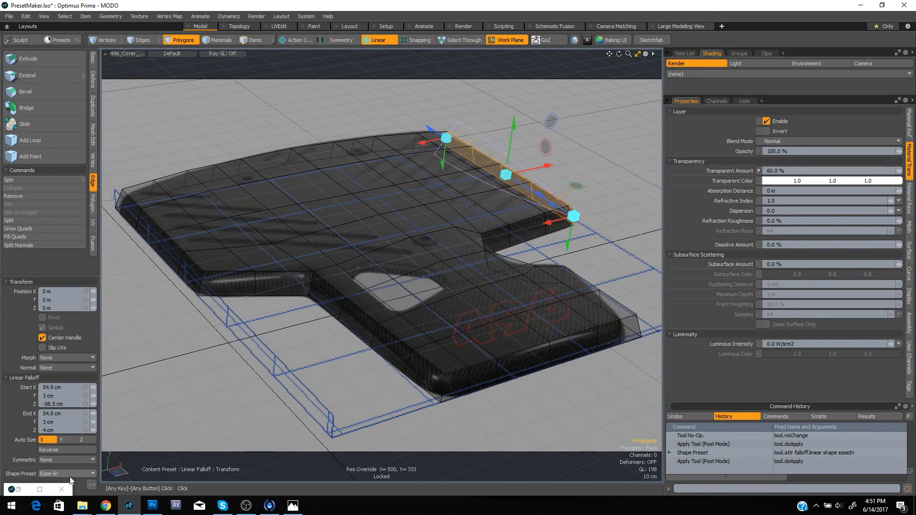
{"action": "left_click_drag", "start_coordinate": [552, 170], "coordinate": [530, 170]}
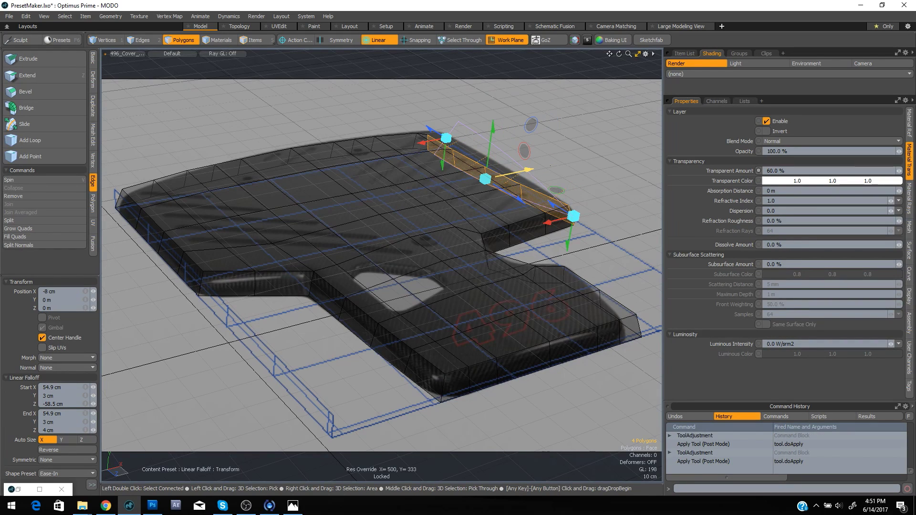
Change the falloff shape to Ease-Out and bring the side polygons' X offset to -2 cm
{"action": "left_click", "coordinate": [94, 472]}
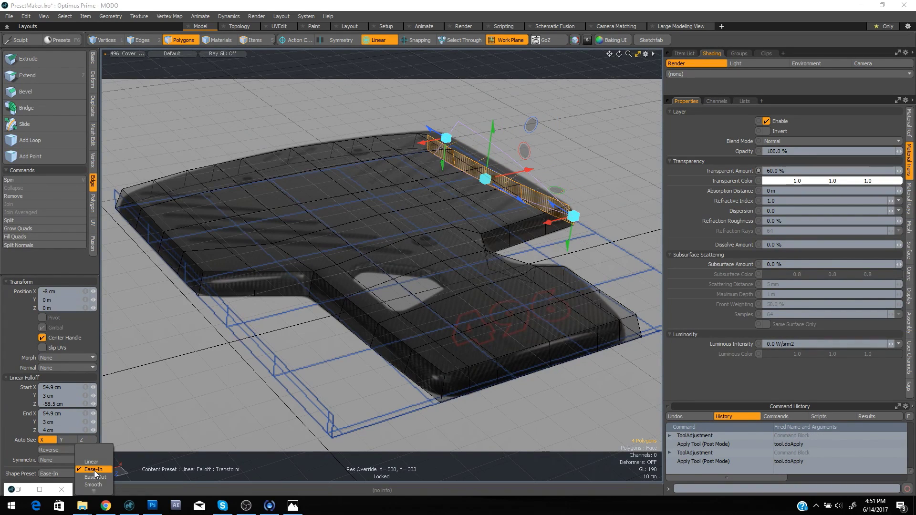
{"action": "left_click", "coordinate": [94, 477]}
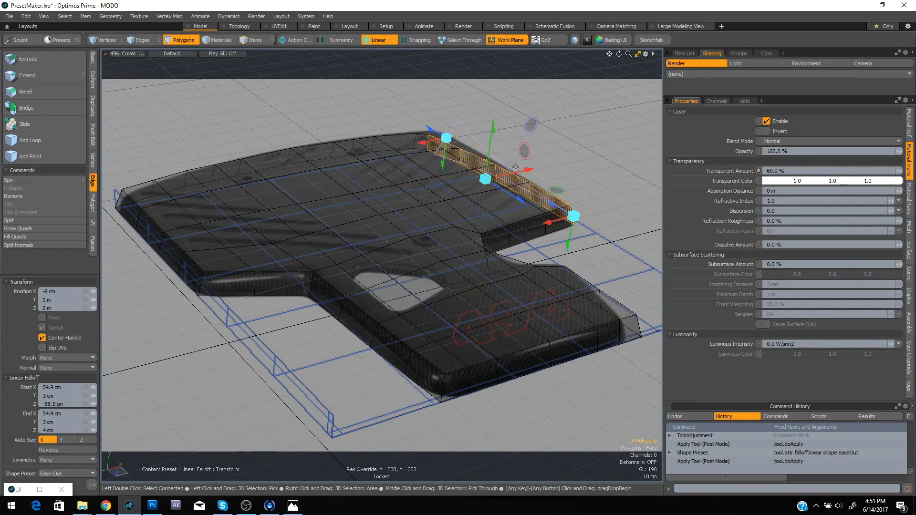
{"action": "left_click_drag", "start_coordinate": [525, 170], "coordinate": [543, 167]}
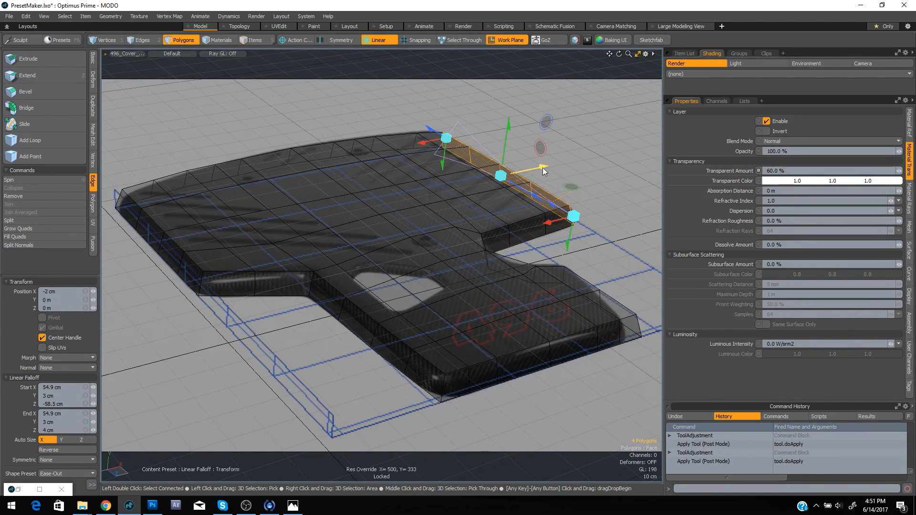
{"action": "key", "text": "space"}
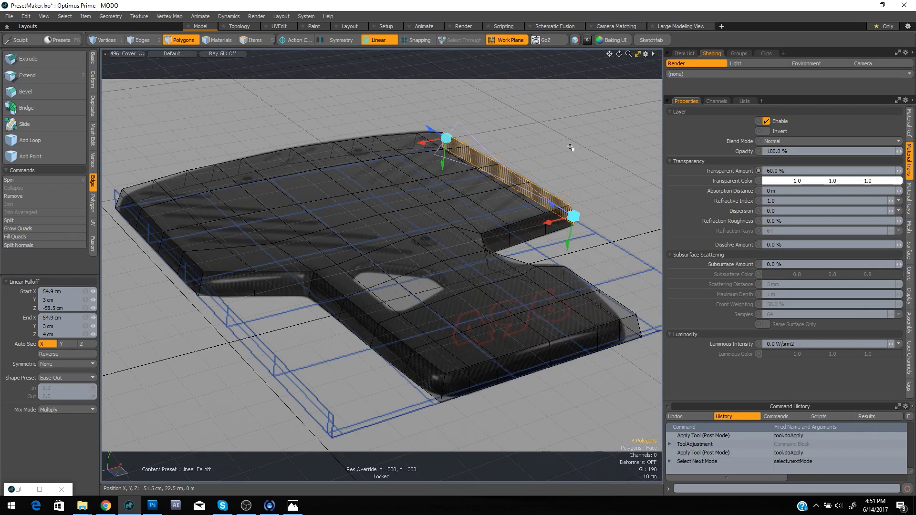
Select all ten polygons along the cover's long curved edge wall in the perspective view and return to the camera view
{"action": "key", "text": "space"}
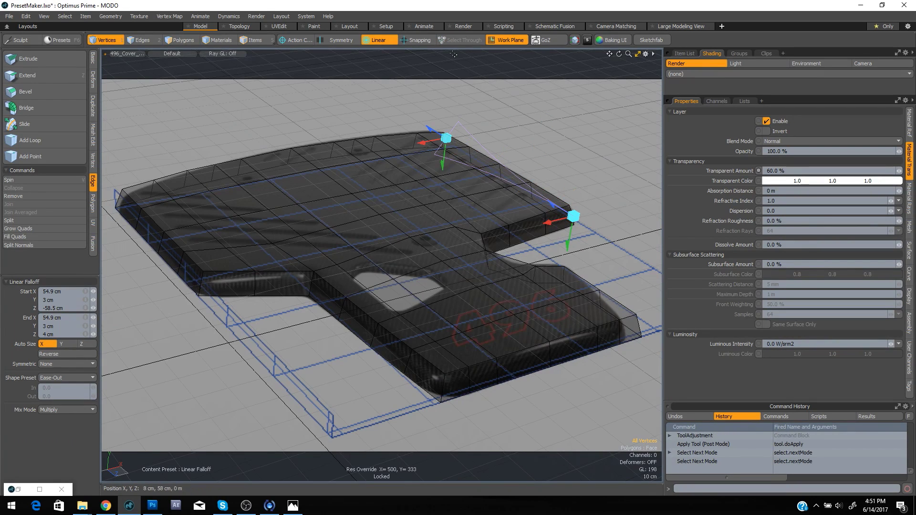
{"action": "key", "text": "space"}
{"action": "key", "text": "space"}
{"action": "key", "text": "space"}
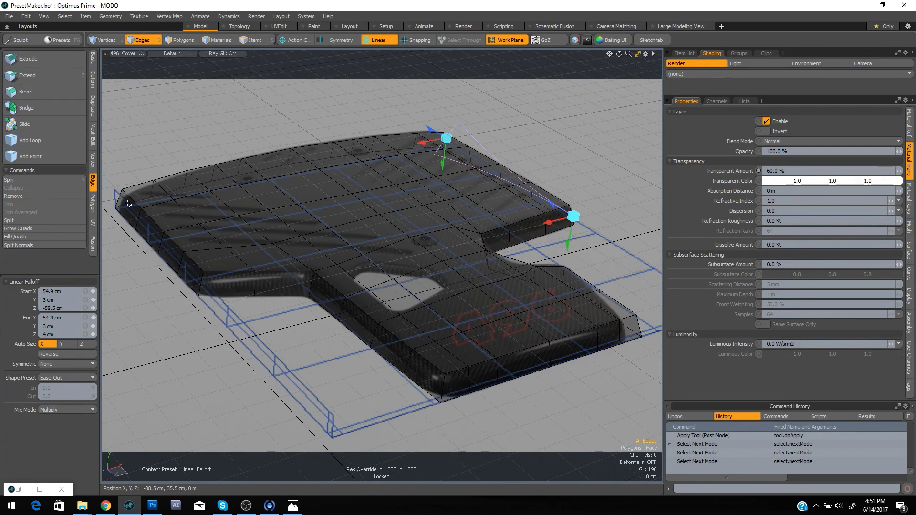
{"action": "key", "text": "space"}
{"action": "left_click", "coordinate": [122, 195]}
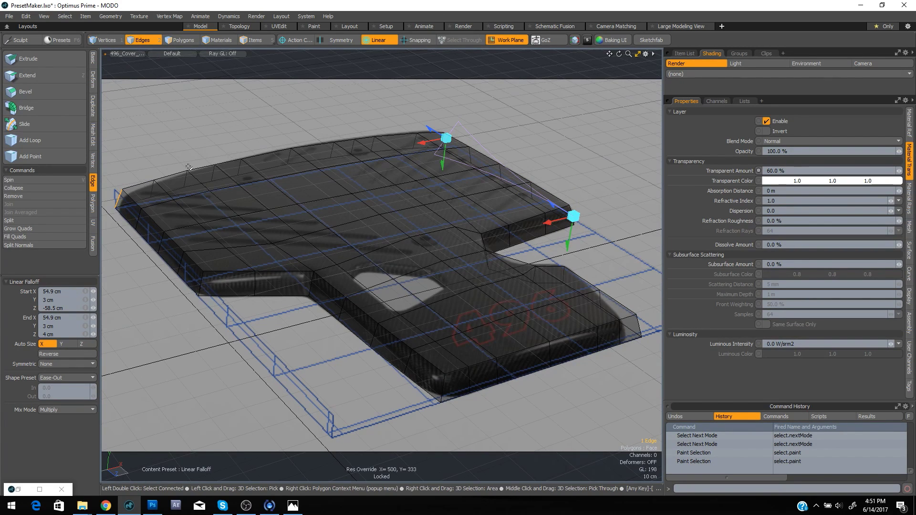
{"action": "key", "text": "ctrl+space"}
{"action": "left_click", "coordinate": [213, 151]}
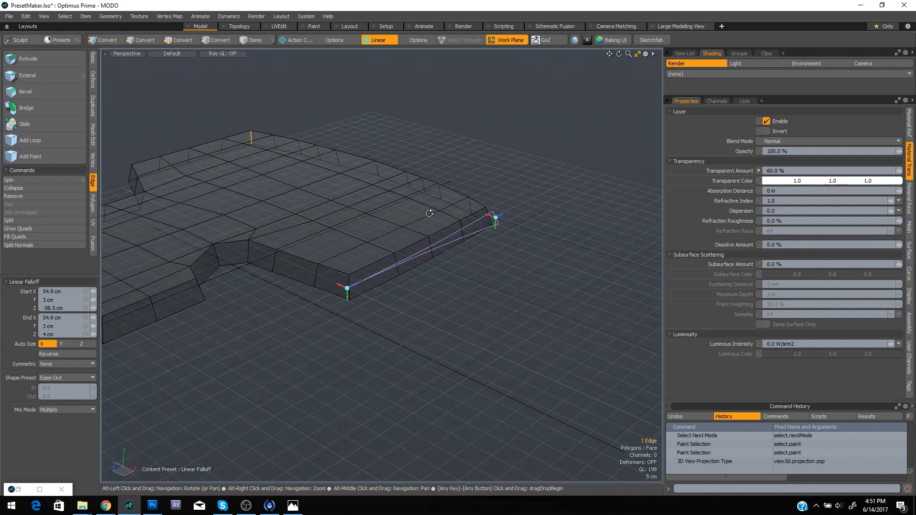
{"action": "mouse_move", "coordinate": [212, 151]}
{"action": "left_mouse_down", "text": "alt"}
{"action": "mouse_move", "coordinate": [370, 266]}
{"action": "mouse_move", "coordinate": [334, 268]}
{"action": "left_mouse_up", "text": "alt"}
{"action": "key", "text": "3"}
{"action": "mouse_move", "coordinate": [290, 306]}
{"action": "left_mouse_down"}
{"action": "mouse_move", "coordinate": [530, 244]}
{"action": "mouse_move", "coordinate": [581, 219]}
{"action": "left_mouse_up"}
{"action": "mouse_move", "coordinate": [391, 315]}
{"action": "left_mouse_down", "text": "alt"}
{"action": "mouse_move", "coordinate": [381, 391]}
{"action": "mouse_move", "coordinate": [325, 417]}
{"action": "mouse_move", "coordinate": [498, 335]}
{"action": "left_mouse_up", "text": "alt"}
{"action": "key", "text": "ctrl+space"}
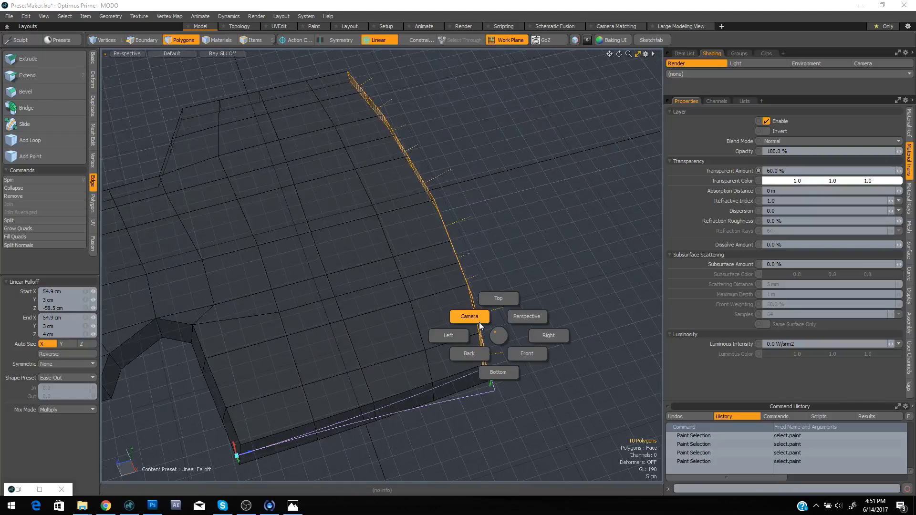
{"action": "left_click", "coordinate": [479, 322]}
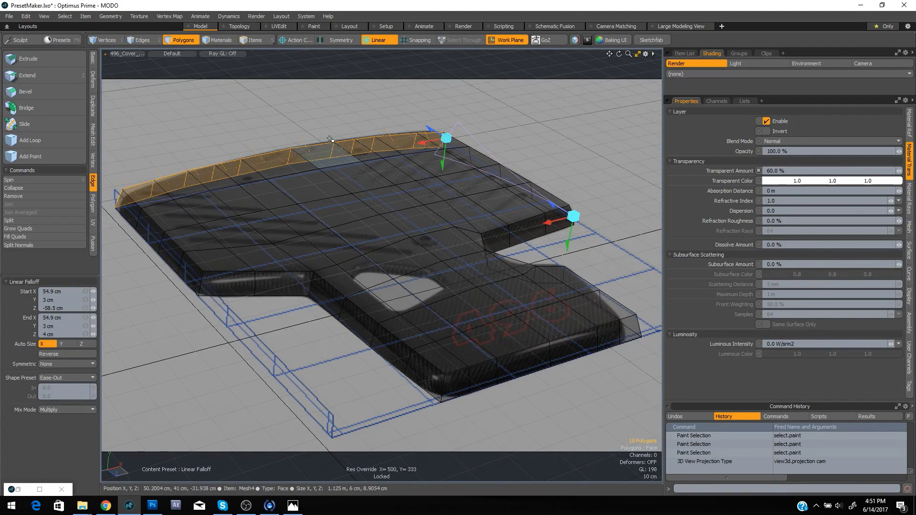
Replace the old falloff with a new linear falloff fitted to the curved wall polygons, with Symmetric set to End
{"action": "key", "text": "w"}
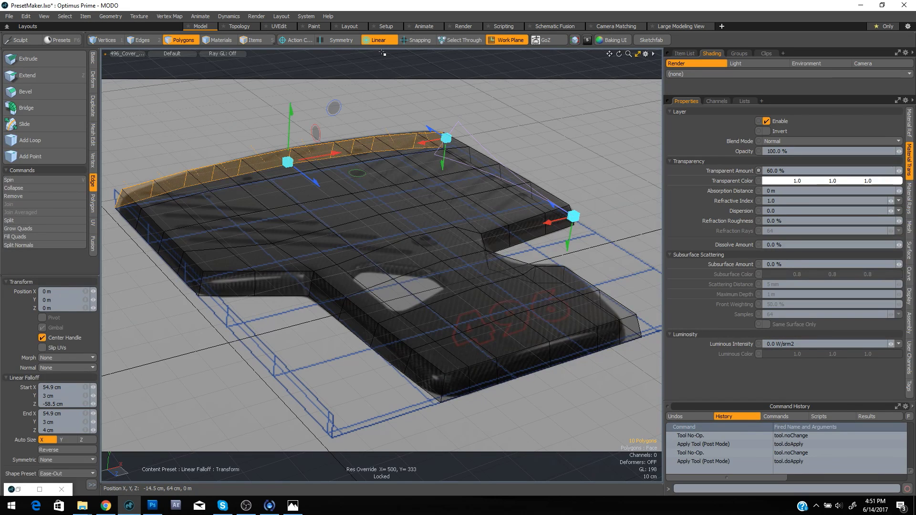
{"action": "left_click", "coordinate": [379, 40]}
{"action": "left_click", "coordinate": [389, 66]}
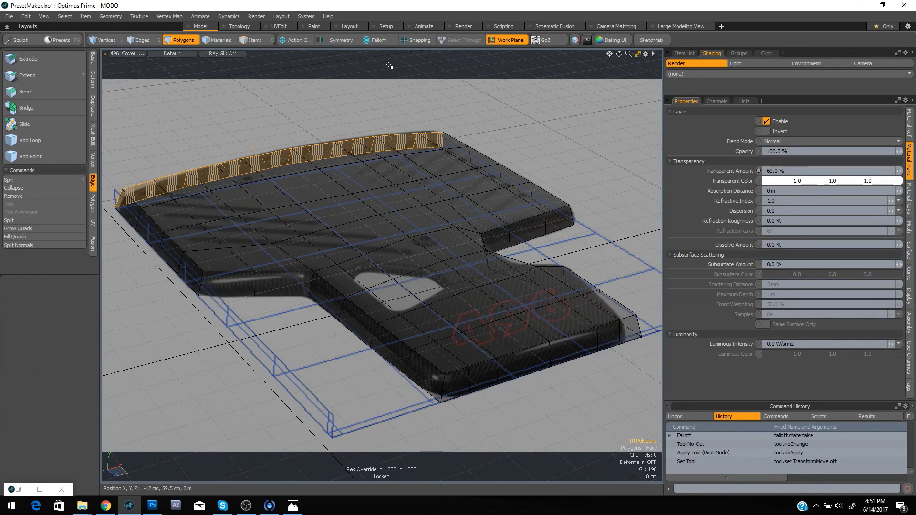
{"action": "left_click", "coordinate": [383, 39]}
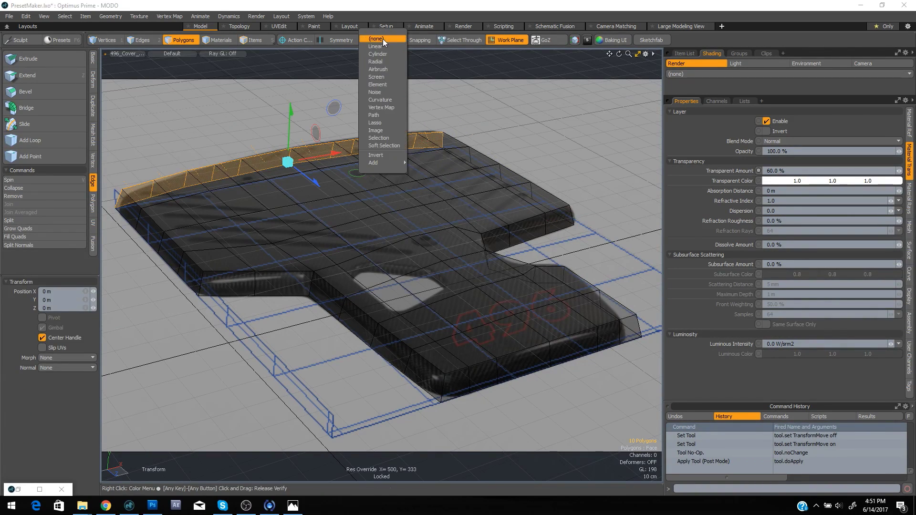
{"action": "left_click", "coordinate": [383, 46]}
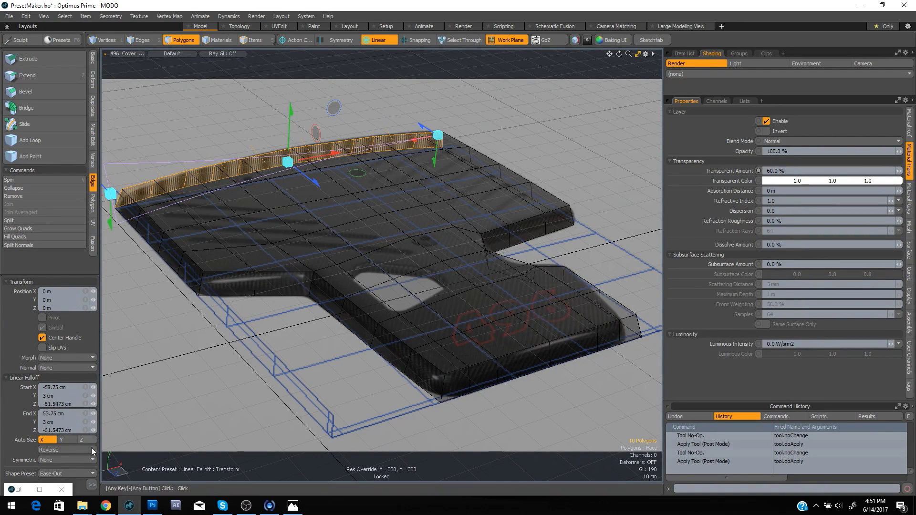
{"action": "left_click", "coordinate": [76, 461]}
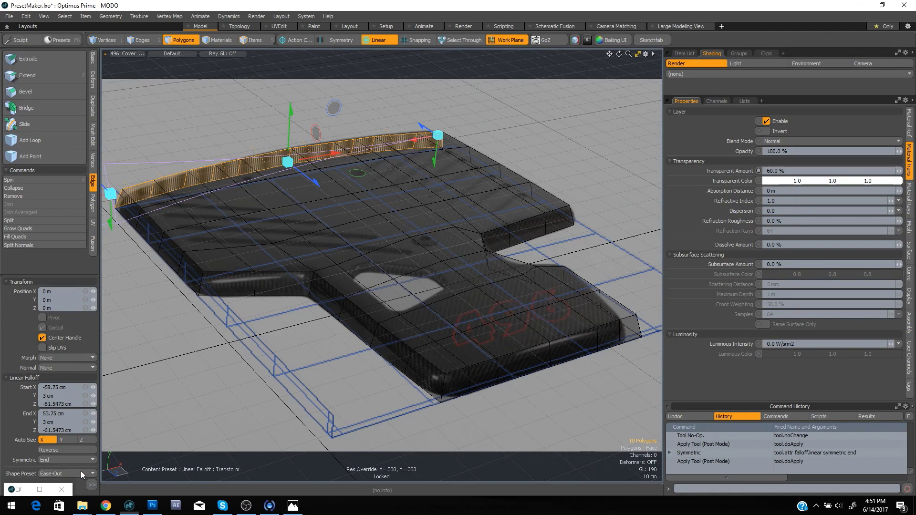
{"action": "left_click", "coordinate": [81, 471]}
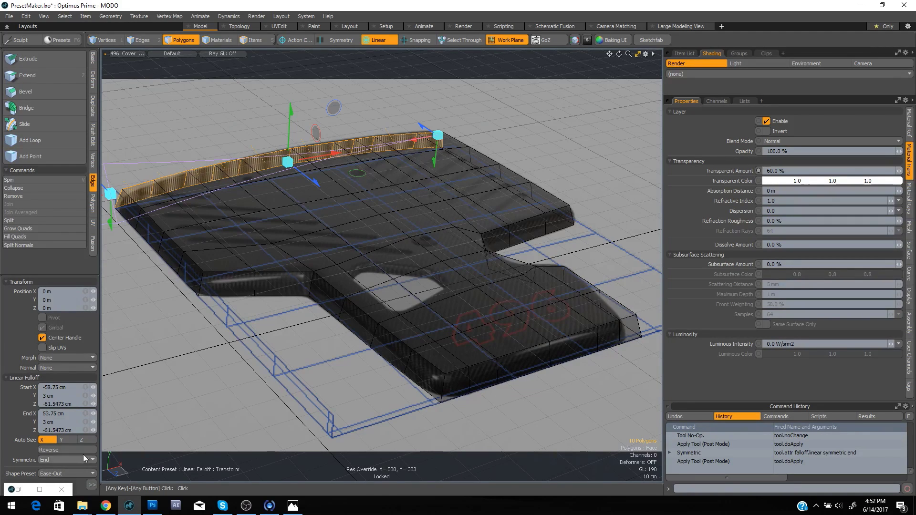
{"action": "left_click", "coordinate": [372, 39]}
{"action": "left_click", "coordinate": [372, 39]}
{"action": "left_click", "coordinate": [373, 40]}
{"action": "left_click", "coordinate": [374, 43]}
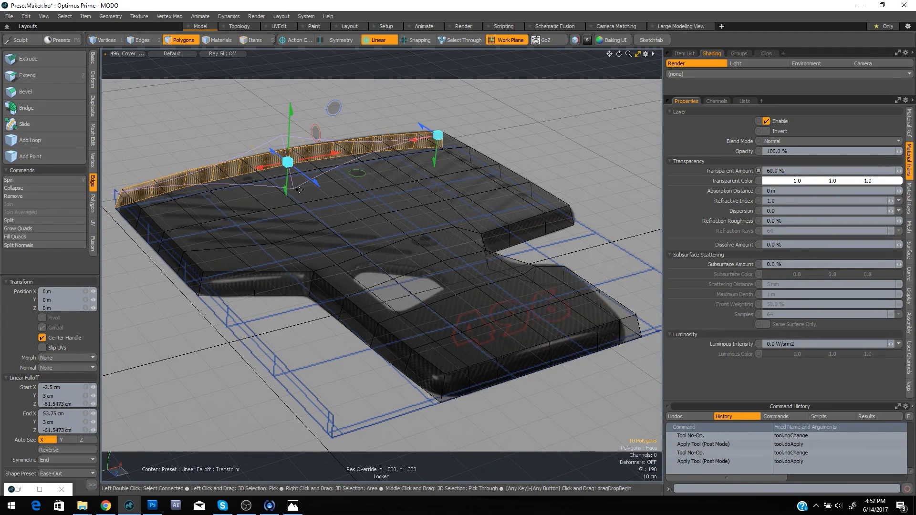
Bow the curved wall by -1 cm along Z using an Ease-In falloff shape, and clear the polygon selection
{"action": "left_click_drag", "start_coordinate": [317, 184], "coordinate": [350, 209]}
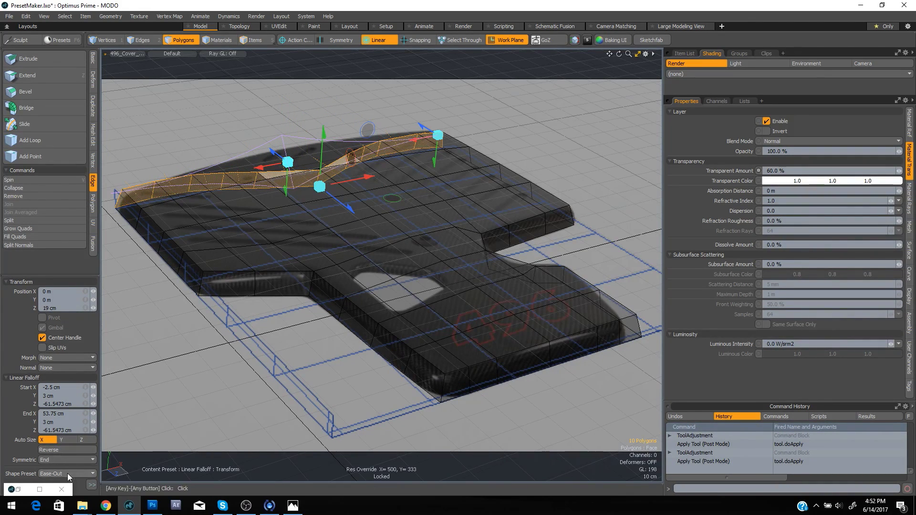
{"action": "left_click", "coordinate": [67, 473]}
{"action": "left_click", "coordinate": [70, 466]}
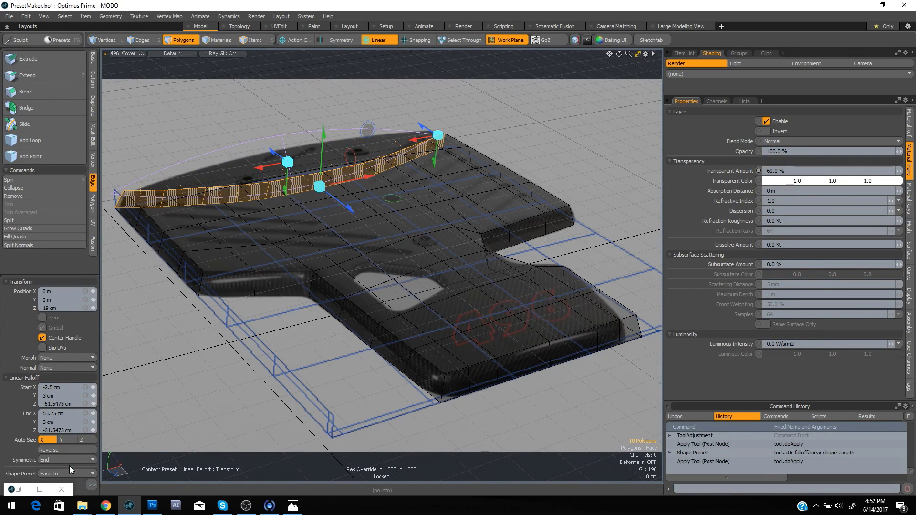
{"action": "left_click_drag", "start_coordinate": [351, 209], "coordinate": [315, 185]}
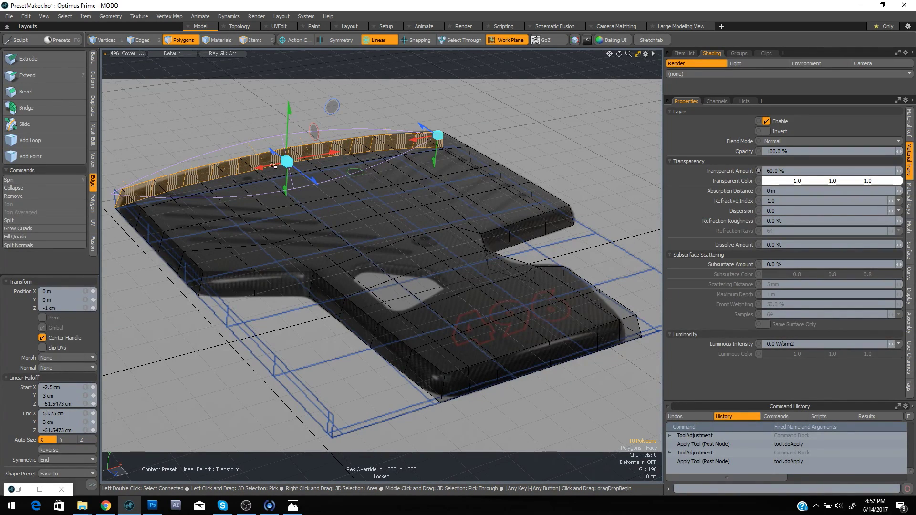
{"action": "key", "text": "space"}
{"action": "left_click", "coordinate": [454, 103]}
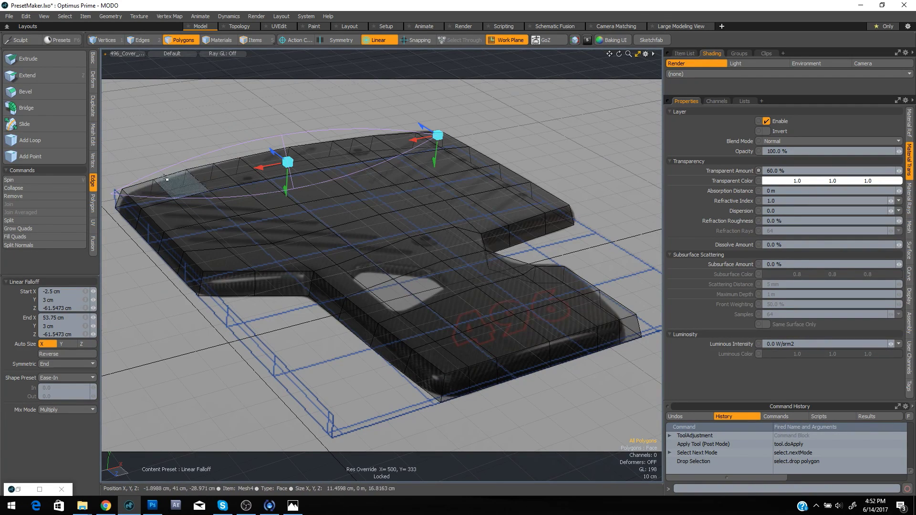
Turn off the linear falloff and view the curved wall in the perspective view
{"action": "key", "text": "ctrl+space"}
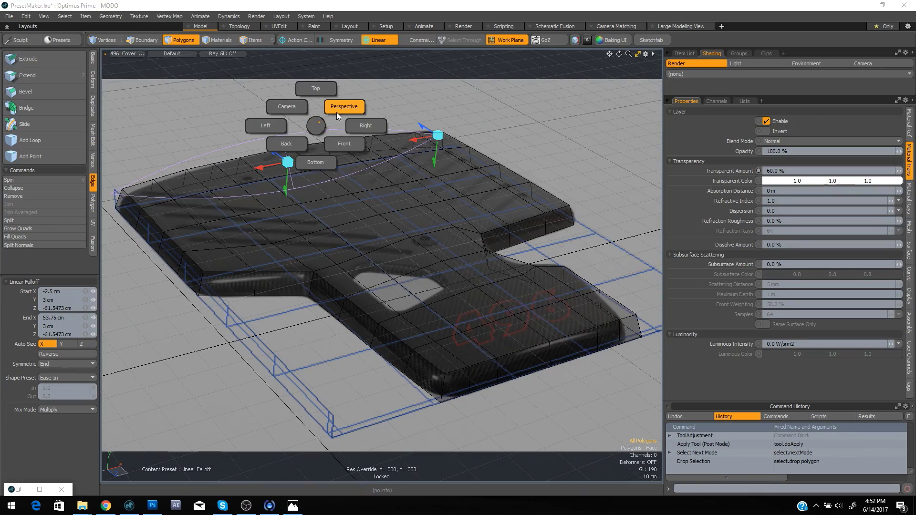
{"action": "left_click", "coordinate": [339, 108]}
{"action": "mouse_move", "coordinate": [342, 149]}
{"action": "left_mouse_down", "text": "alt"}
{"action": "mouse_move", "coordinate": [409, 184]}
{"action": "mouse_move", "coordinate": [334, 150]}
{"action": "left_mouse_up", "text": "alt"}
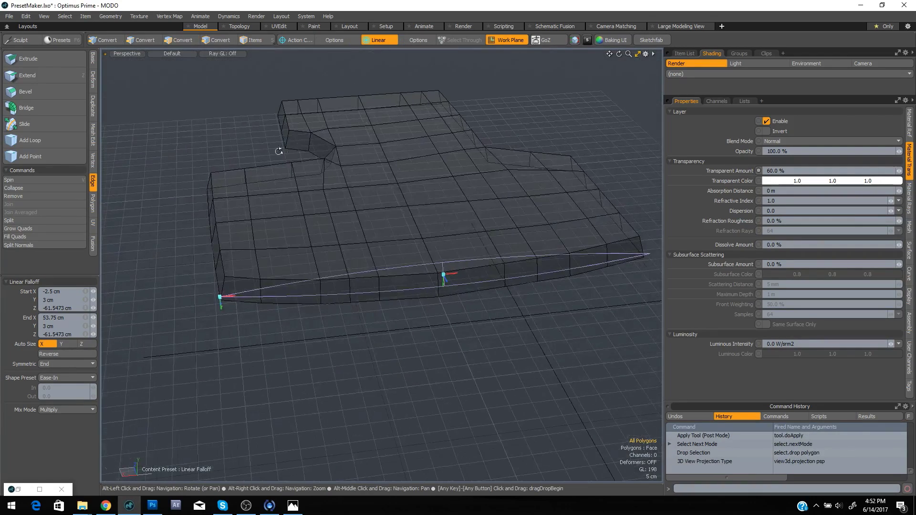
{"action": "left_click", "coordinate": [376, 39]}
{"action": "left_click", "coordinate": [376, 40]}
{"action": "left_click_drag", "start_coordinate": [420, 189], "coordinate": [363, 180], "text": "alt"}
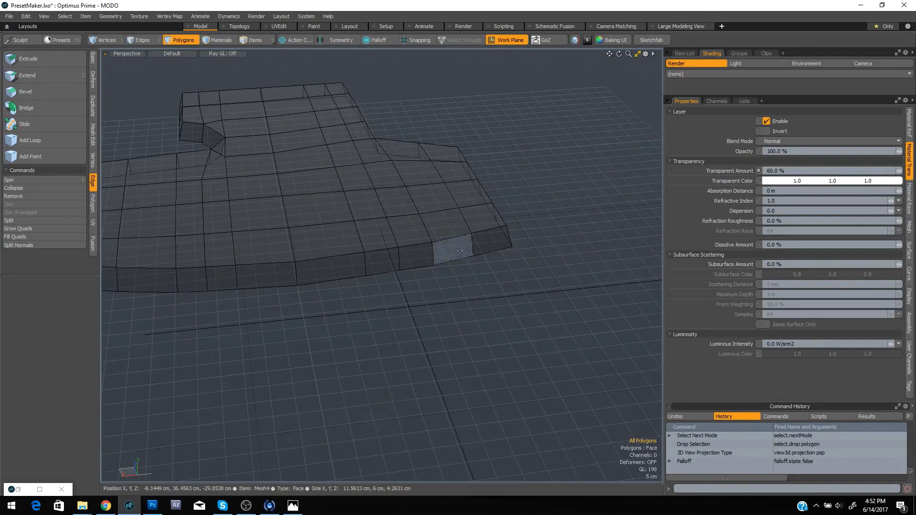
Move the two polygons at the left end of the curved wall 2 cm along Z to match the photo, and deselect them
{"action": "key", "text": "space"}
{"action": "key", "text": "space"}
{"action": "key", "text": "space"}
{"action": "left_click_drag", "start_coordinate": [450, 253], "coordinate": [486, 237]}
{"action": "key", "text": "ctrl+space"}
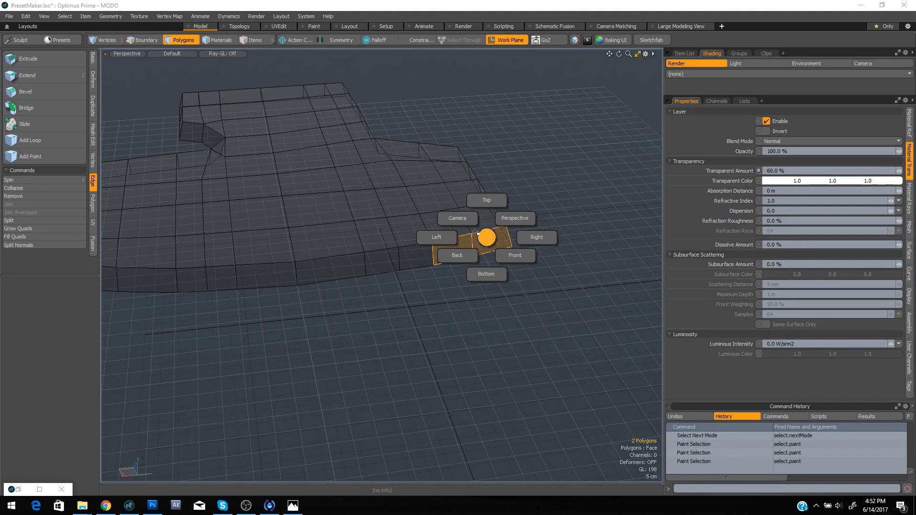
{"action": "left_click", "coordinate": [458, 221]}
{"action": "key", "text": "w"}
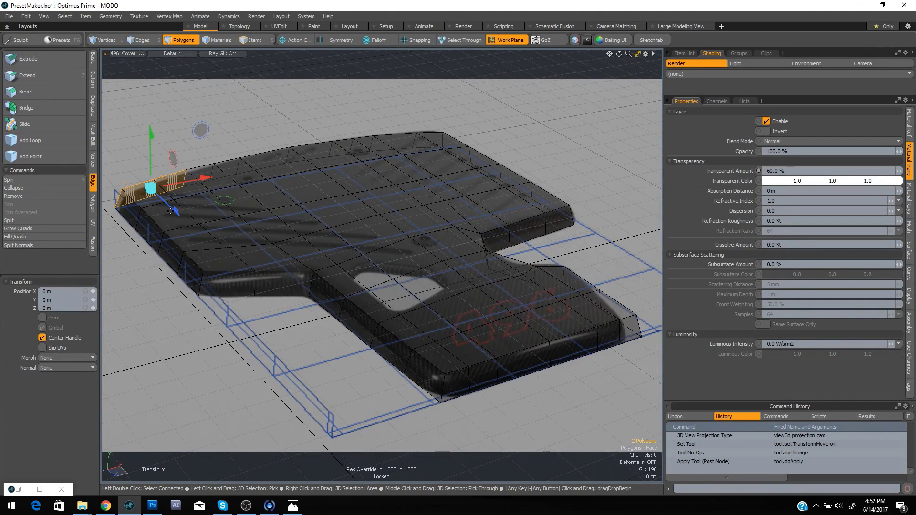
{"action": "left_click_drag", "start_coordinate": [173, 212], "coordinate": [174, 213]}
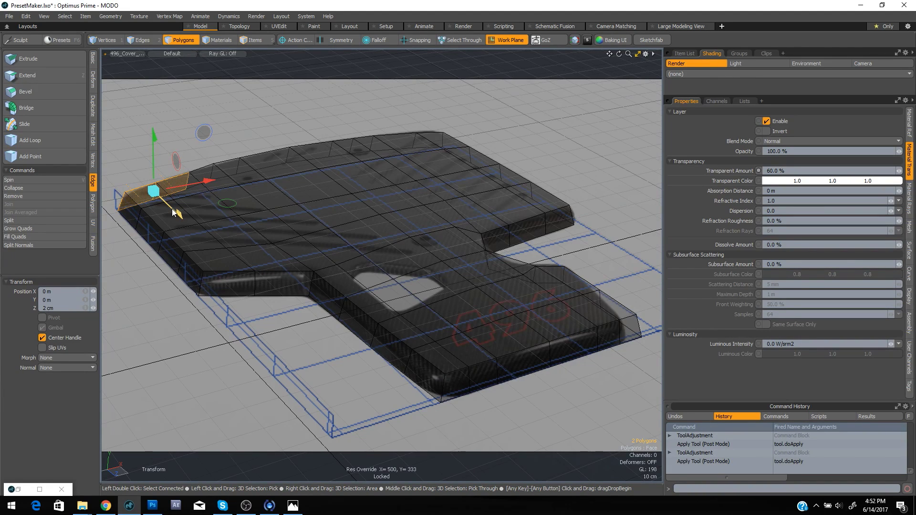
{"action": "key", "text": "space"}
{"action": "left_click", "coordinate": [170, 172]}
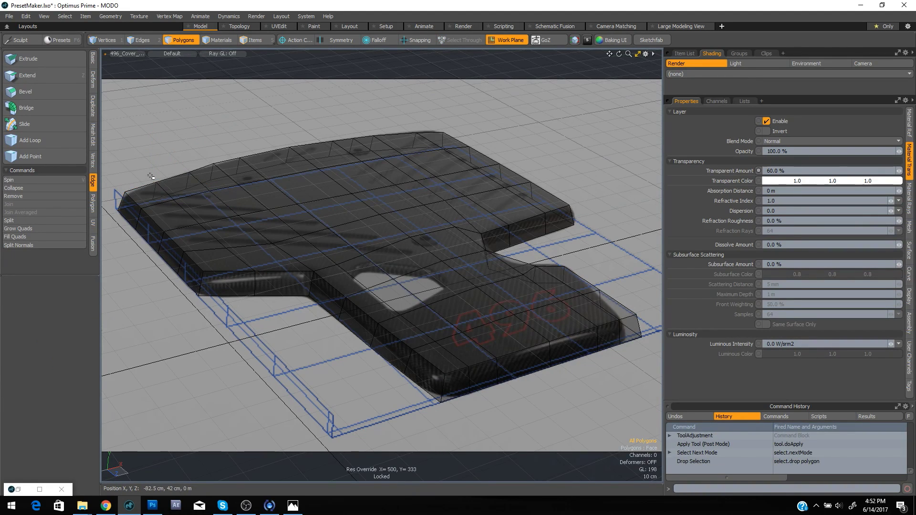
Select the vertical edge between the two end polygons of the curved wall and try to nudge it along Z
{"action": "key", "text": "space"}
{"action": "key", "text": "space"}
{"action": "right_click_drag", "start_coordinate": [158, 165], "coordinate": [152, 220]}
{"action": "key", "text": "w"}
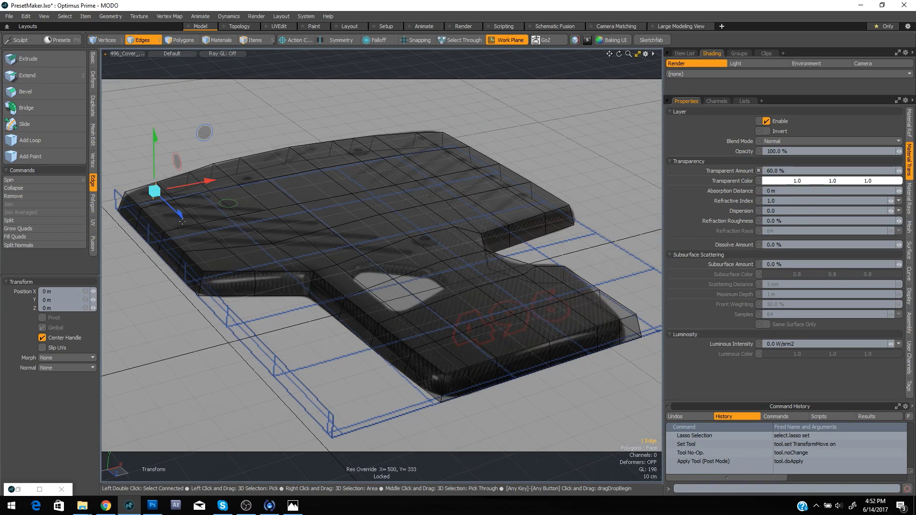
{"action": "left_click", "coordinate": [182, 216]}
{"action": "key", "text": "space"}
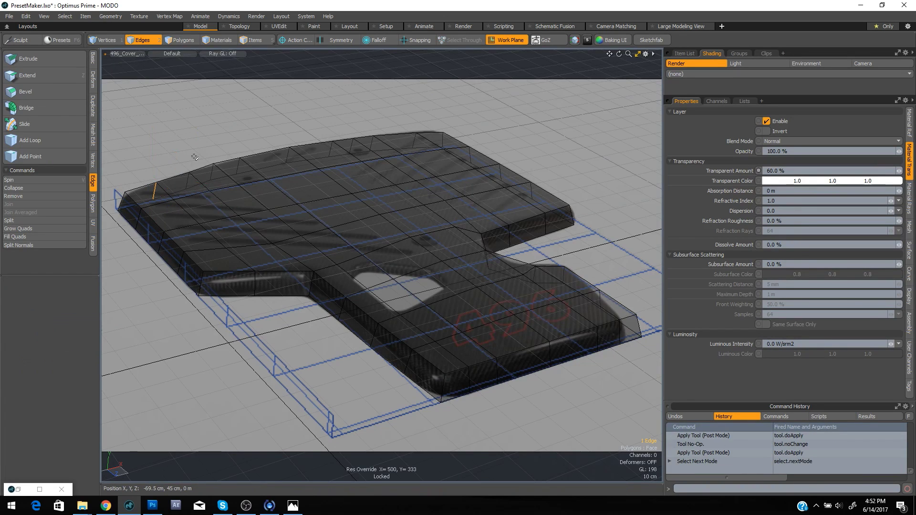
Select the vertical edge about a quarter of the way along the curved wall and move it 1 cm along Z
{"action": "right_click_drag", "start_coordinate": [207, 187], "coordinate": [206, 189]}
{"action": "key", "text": "w"}
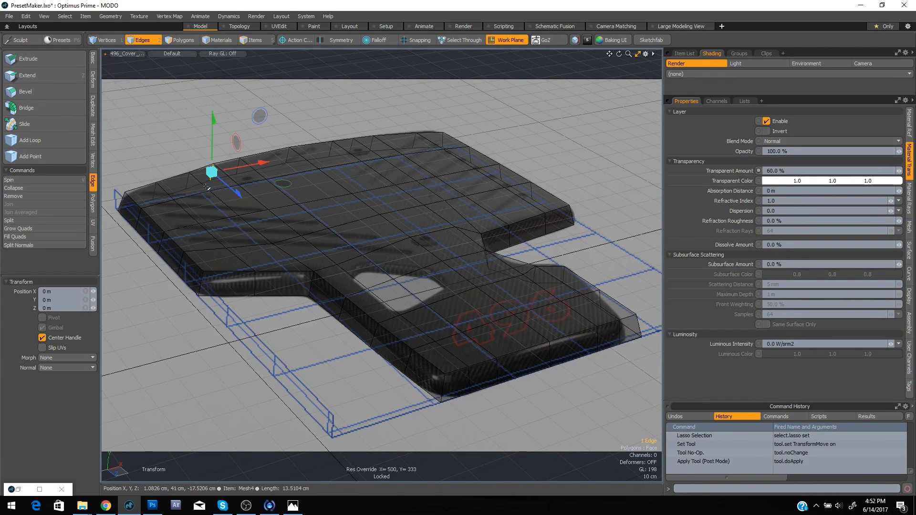
{"action": "left_click", "coordinate": [234, 192]}
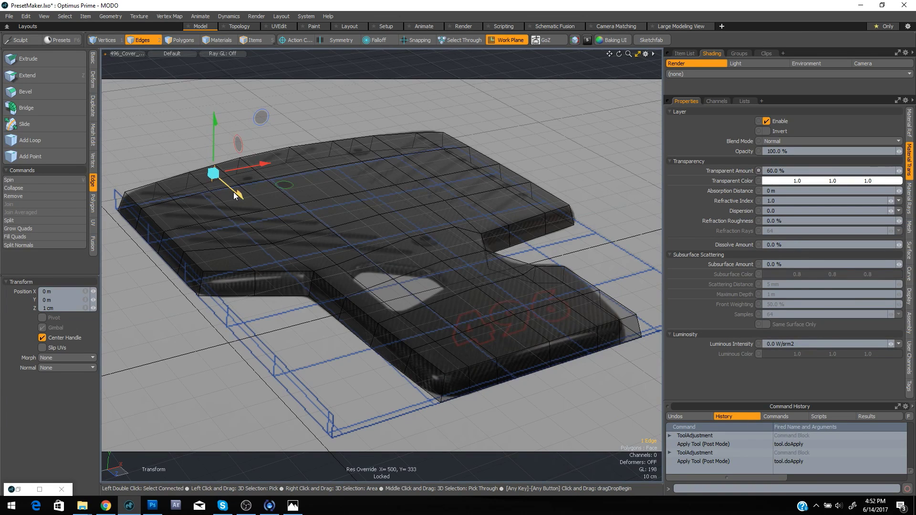
{"action": "key", "text": "space"}
Move the adjacent vertical edge, one step closer to the middle of the curved wall, 1 cm along Z
{"action": "mouse_move", "coordinate": [238, 158]}
{"action": "right_mouse_down"}
{"action": "mouse_move", "coordinate": [257, 203]}
{"action": "mouse_move", "coordinate": [241, 199]}
{"action": "right_mouse_up"}
{"action": "key", "text": "w"}
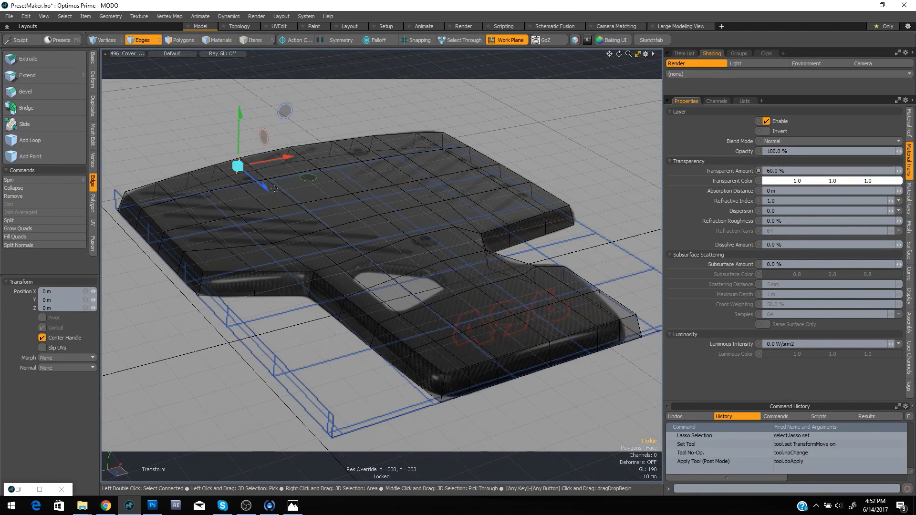
{"action": "left_click", "coordinate": [264, 188]}
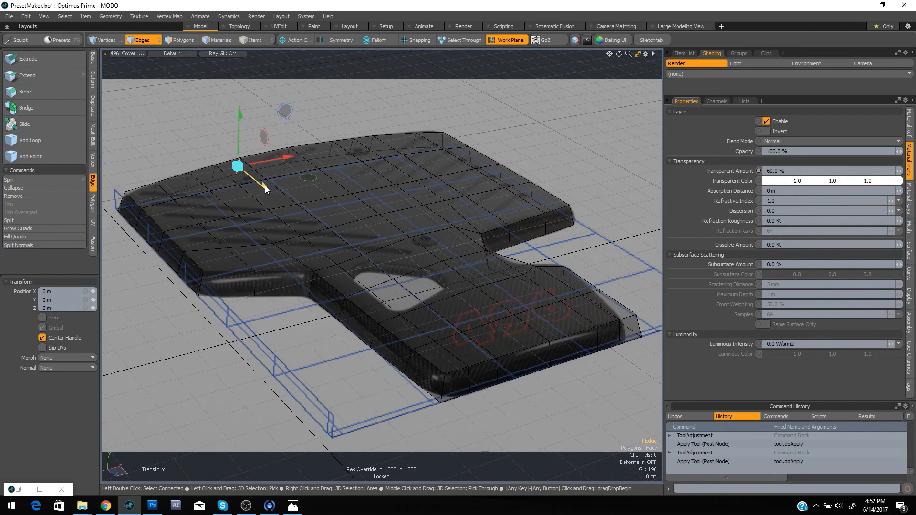
{"action": "left_click", "coordinate": [265, 186]}
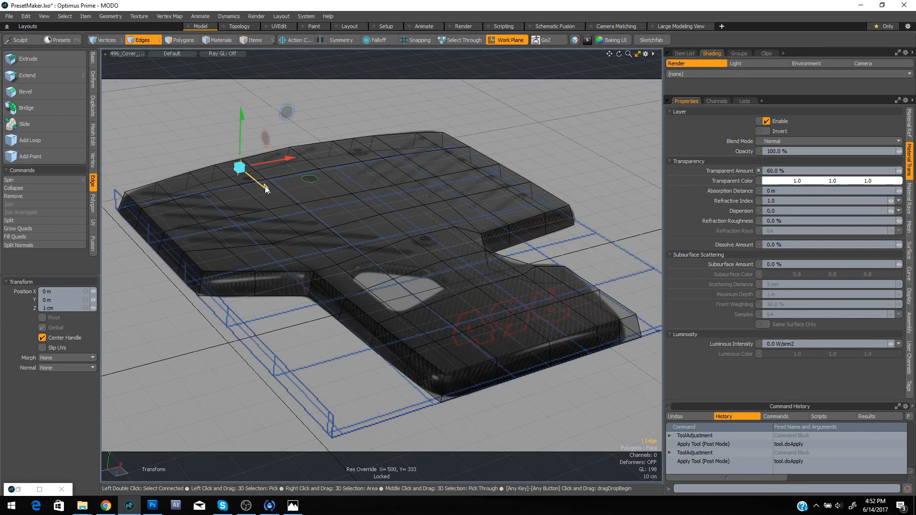
{"action": "key", "text": "space"}
Select the vertical edge at the middle of the curved wall and move it 5 mm along Z
{"action": "right_click_drag", "start_coordinate": [304, 120], "coordinate": [273, 186]}
{"action": "key", "text": "w"}
{"action": "left_click", "coordinate": [317, 176]}
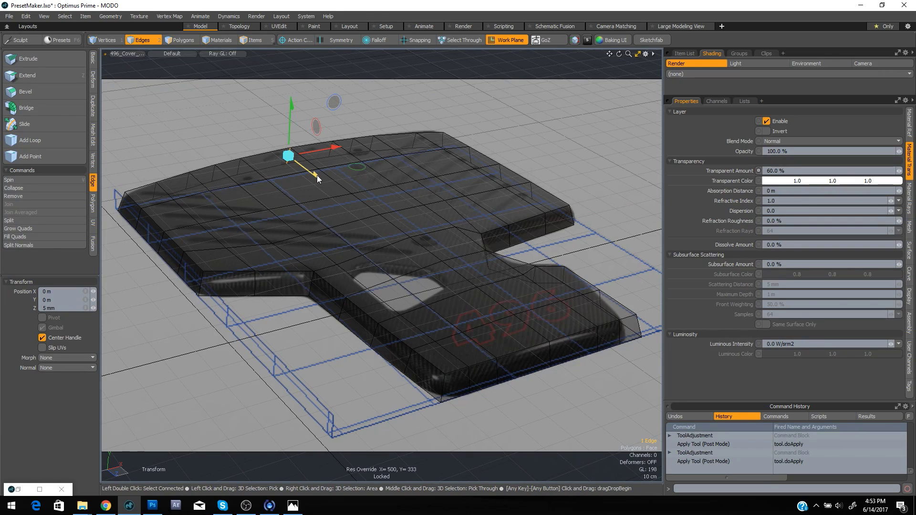
{"action": "key", "text": "space"}
{"action": "right_click_drag", "start_coordinate": [339, 127], "coordinate": [316, 169]}
{"action": "key", "text": "w"}
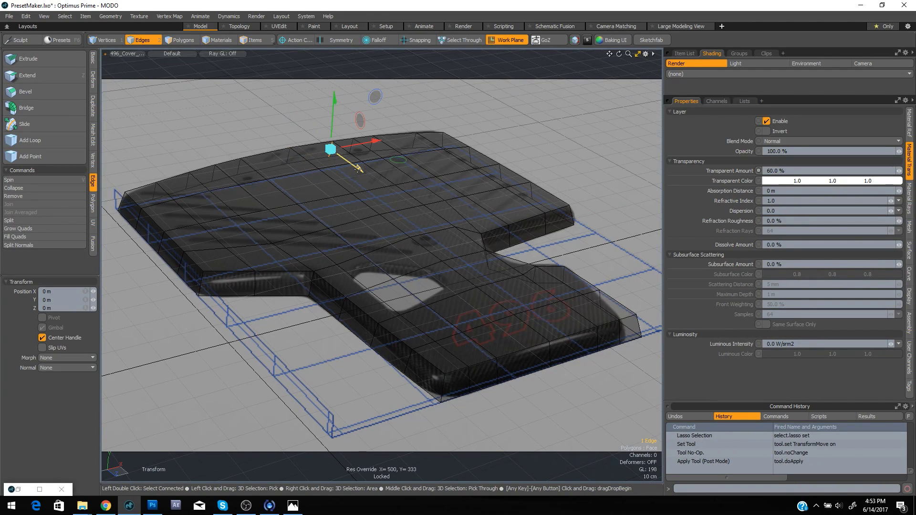
{"action": "key", "text": "space"}
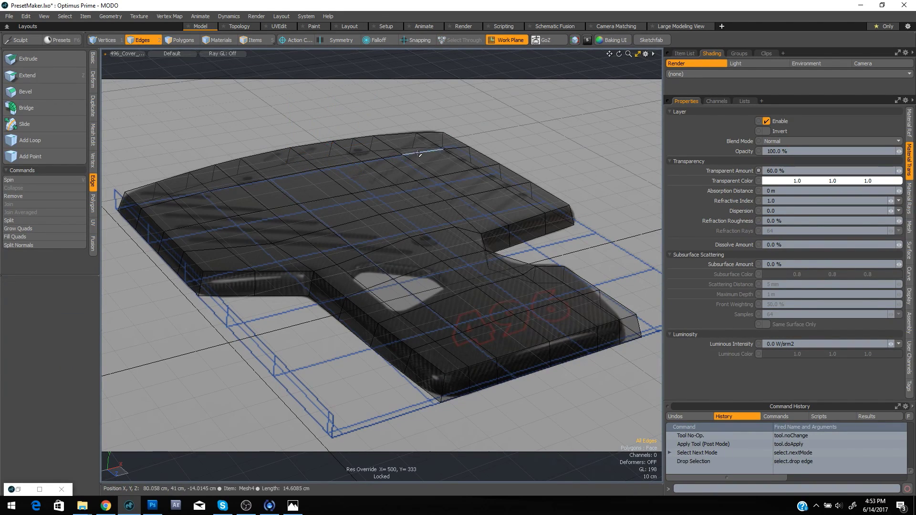
Select the corner edge at the left end of the curved wall, move it 2 cm along Z, and deselect it
{"action": "right_click_drag", "start_coordinate": [131, 173], "coordinate": [106, 225]}
{"action": "key", "text": "w"}
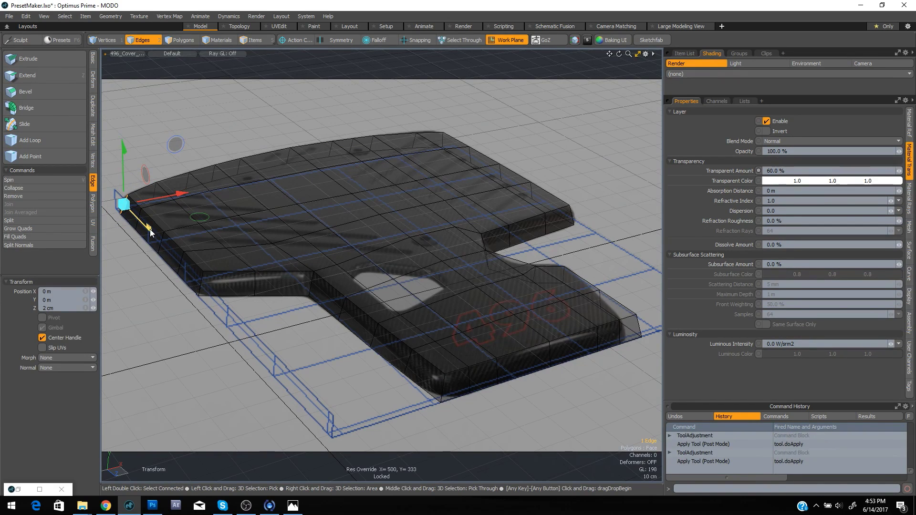
{"action": "key", "text": "space"}
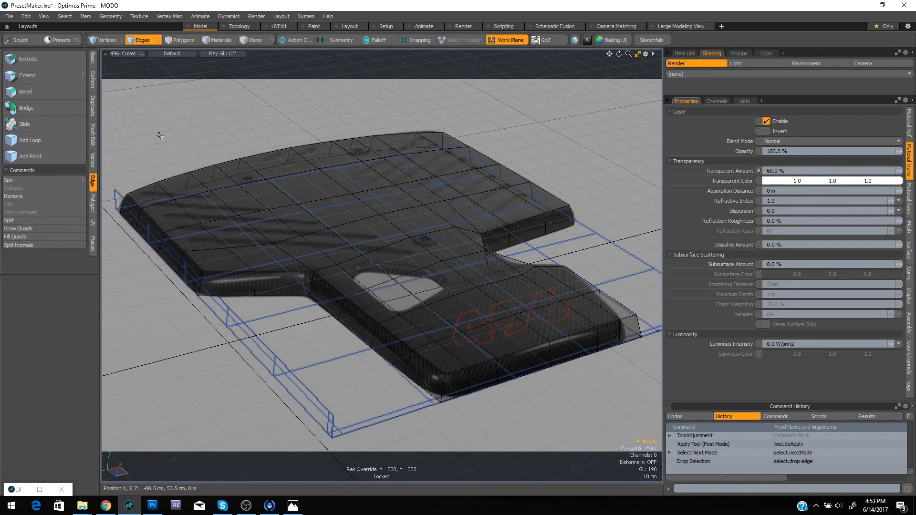
Examine the mesh's lengthwise edge loops in the top, perspective and right views, and return to the camera view
{"action": "key", "text": "ctrl+space"}
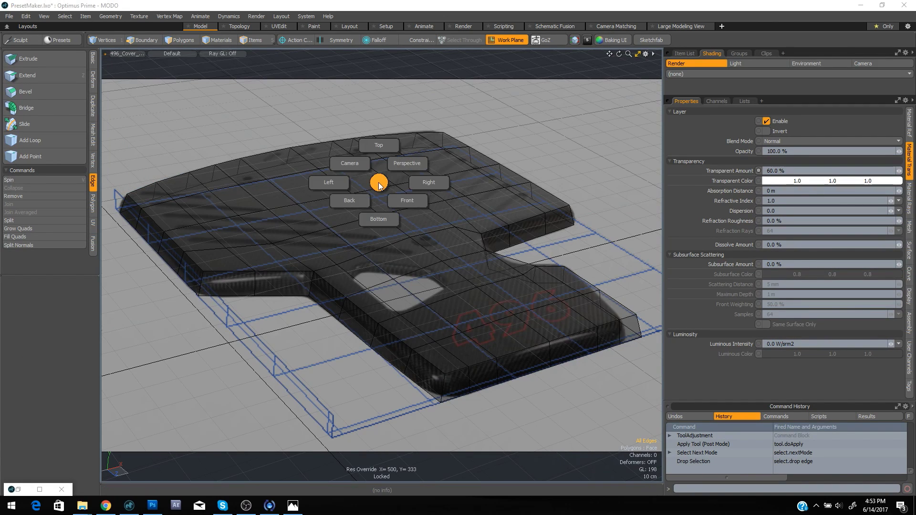
{"action": "left_click", "coordinate": [379, 159]}
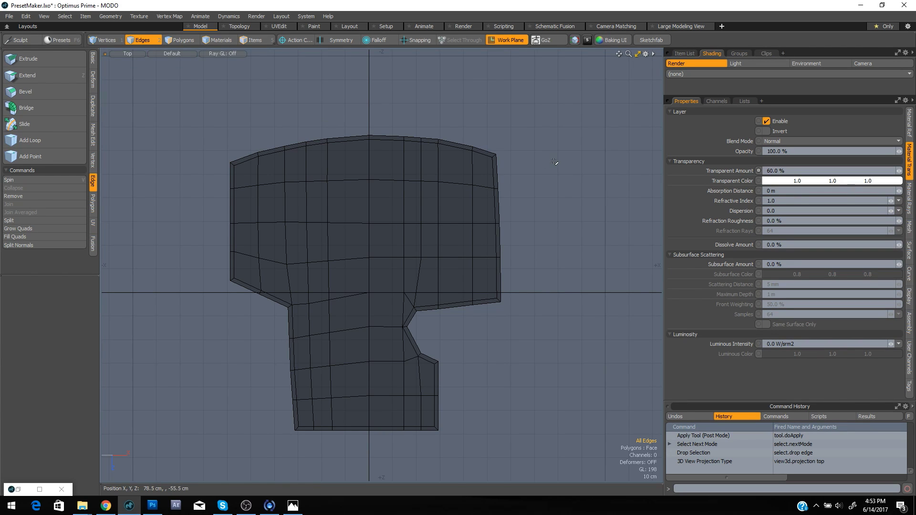
{"action": "double_click", "coordinate": [328, 232]}
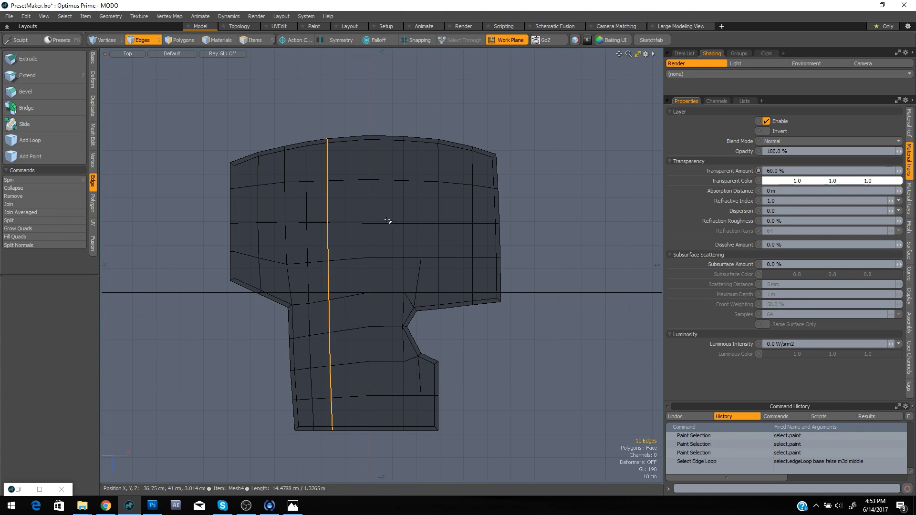
{"action": "key", "text": "ctrl+space"}
{"action": "left_click", "coordinate": [429, 201]}
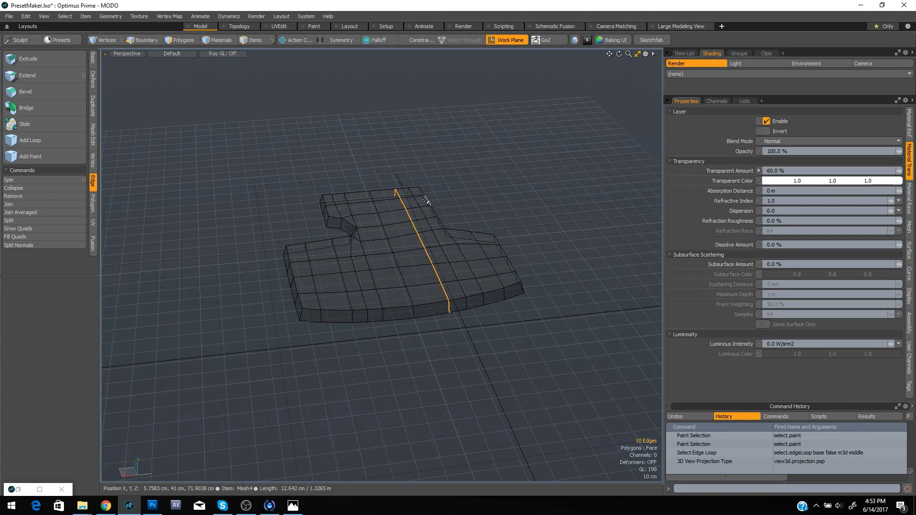
{"action": "key", "text": "ctrl+space"}
{"action": "left_click", "coordinate": [475, 196]}
{"action": "key", "text": "ctrl+space"}
{"action": "left_click", "coordinate": [443, 185]}
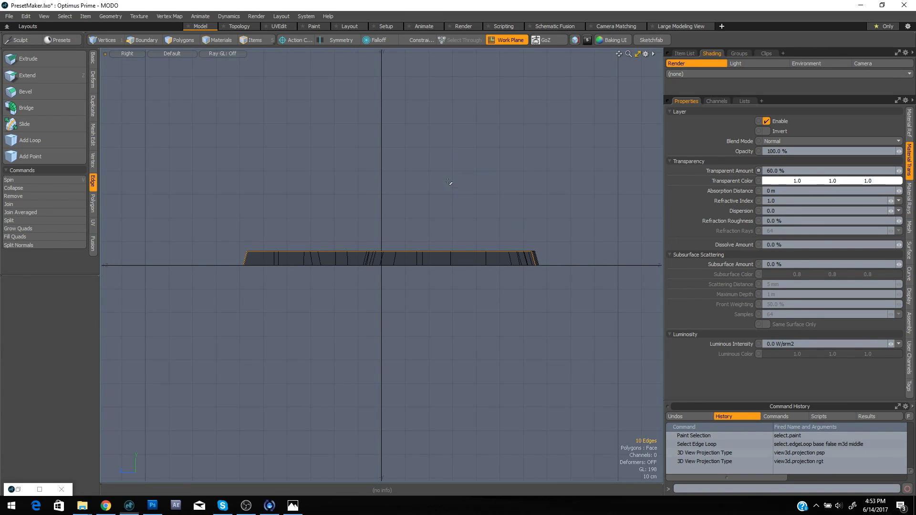
{"action": "key", "text": "space"}
{"action": "key", "text": "space"}
{"action": "key", "text": "space"}
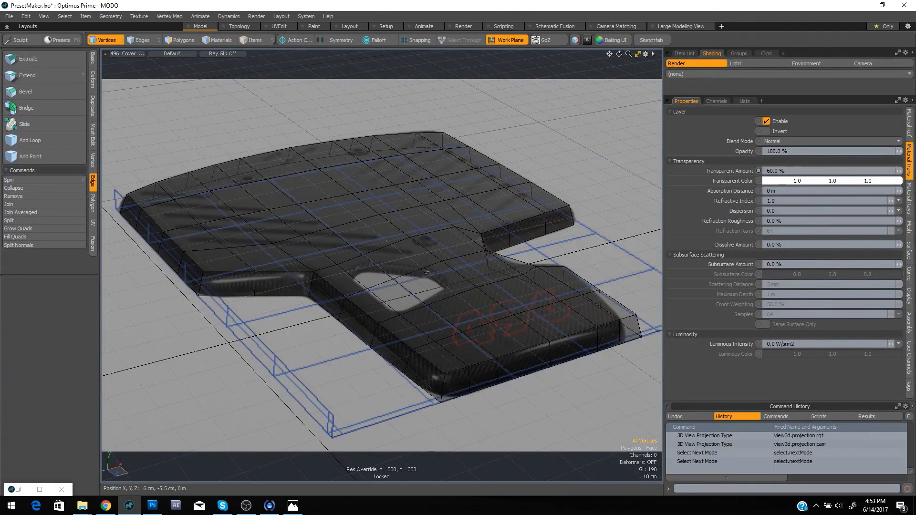
Select the three lengthwise edge loops on the notch side of the wide section, and clear the selection
{"action": "left_click", "coordinate": [424, 269]}
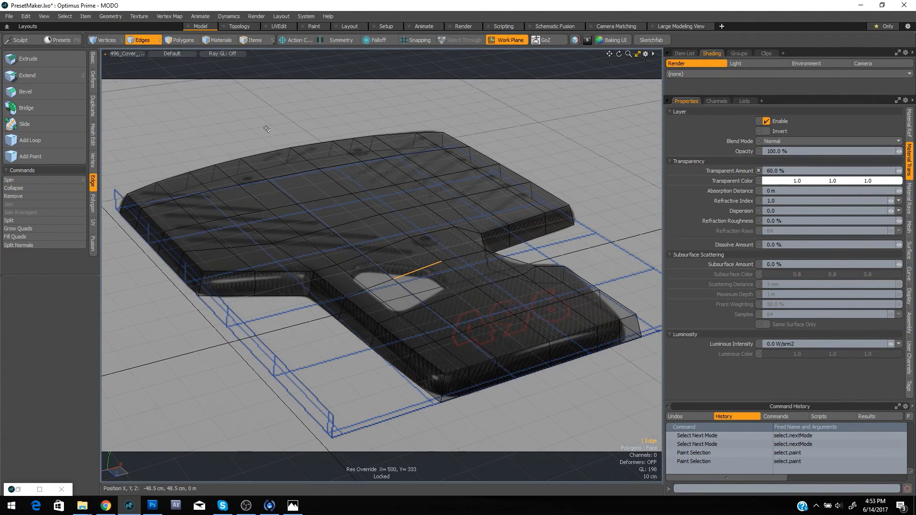
{"action": "key", "text": "alt"}
{"action": "double_click", "coordinate": [485, 210]}
{"action": "left_click", "coordinate": [529, 203], "text": "shift"}
{"action": "double_click", "coordinate": [530, 204], "text": "shift"}
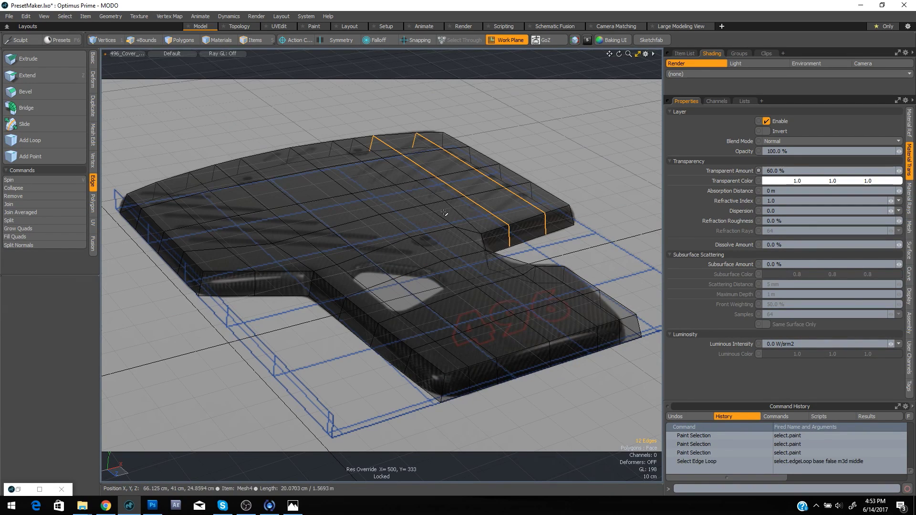
{"action": "double_click", "coordinate": [384, 174], "text": "shift"}
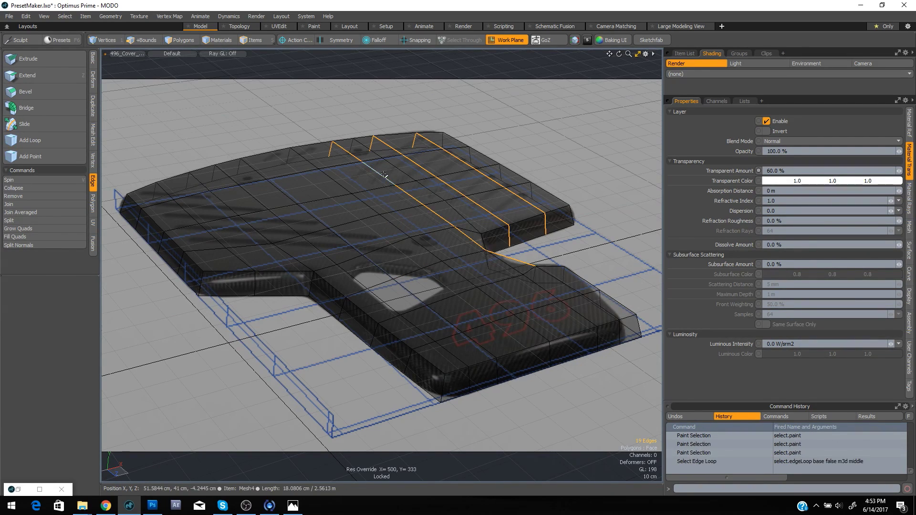
{"action": "left_click", "coordinate": [611, 242]}
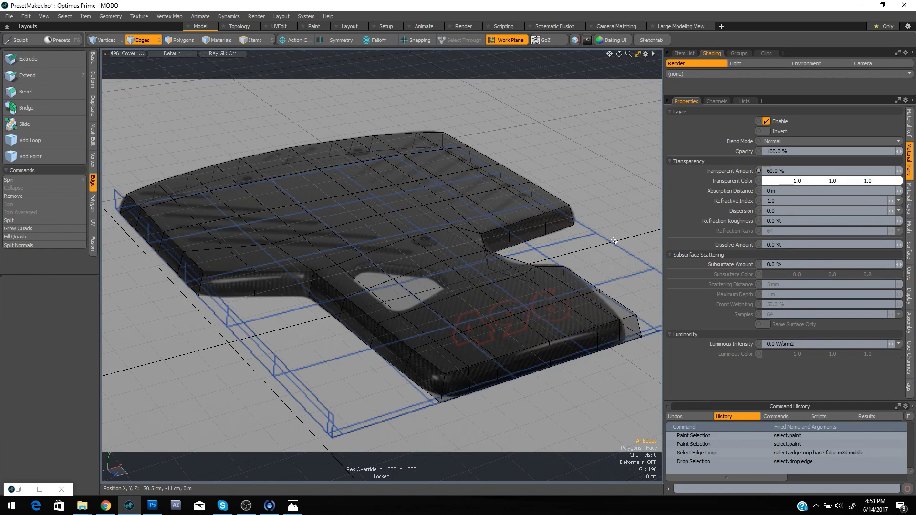
Edge Slice a new path across the two top polygons beside the notch, and remove the two original edges it replaces
{"action": "key", "text": "alt+c"}
{"action": "left_click_drag", "start_coordinate": [461, 232], "coordinate": [455, 227]}
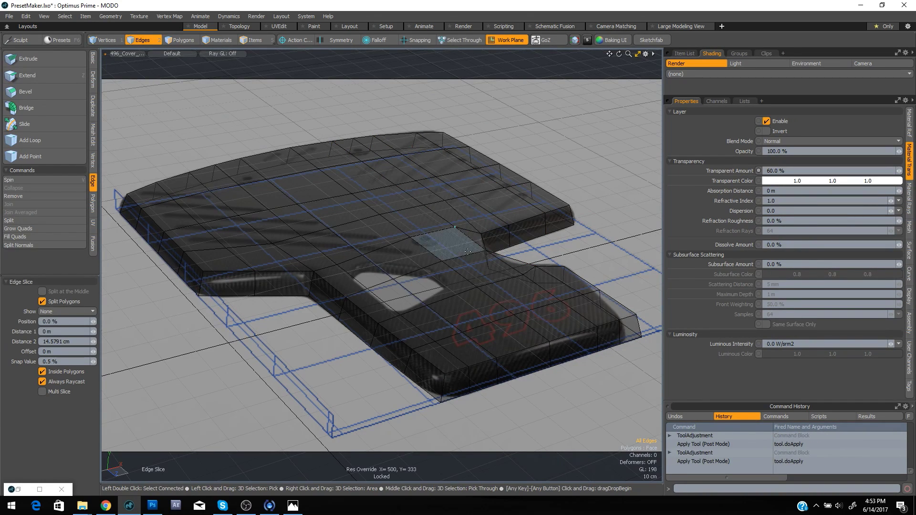
{"action": "left_click", "coordinate": [464, 255]}
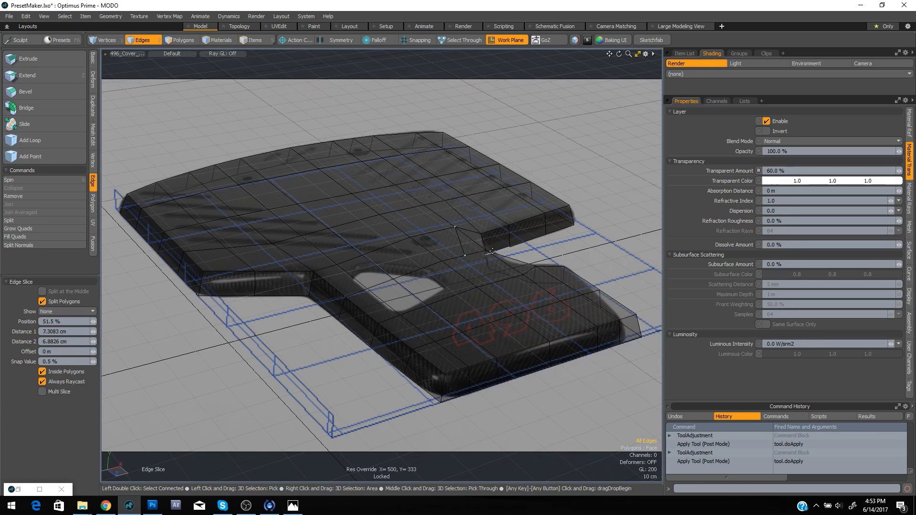
{"action": "left_click", "coordinate": [523, 275]}
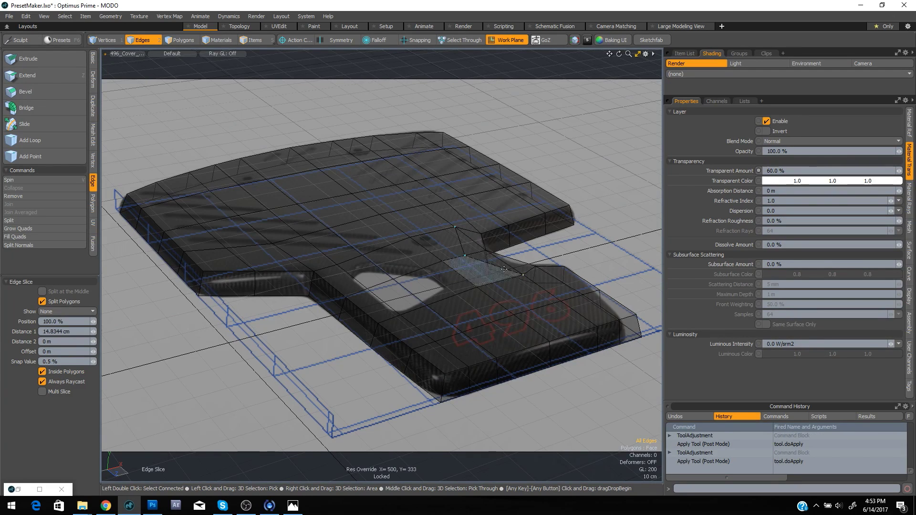
{"action": "key", "text": "space"}
{"action": "left_click", "coordinate": [471, 239]}
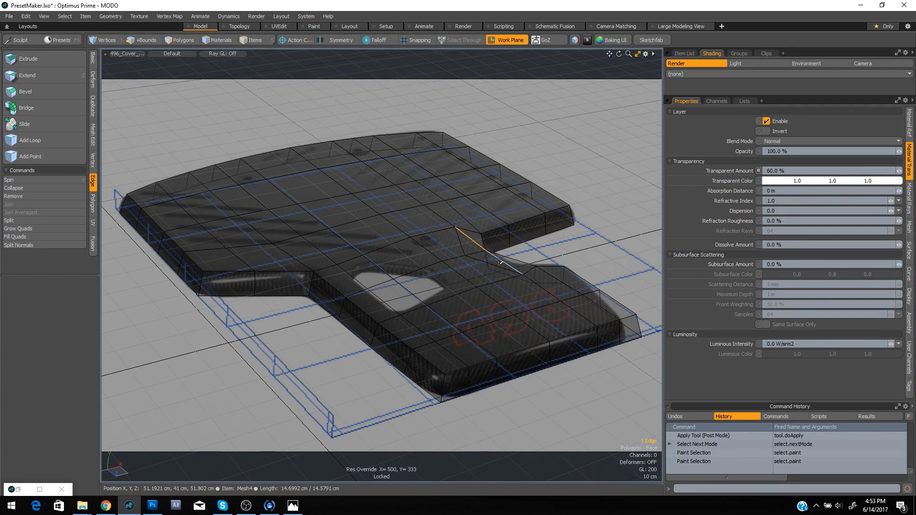
{"action": "left_click", "coordinate": [500, 261]}
{"action": "key", "text": "BackSpace"}
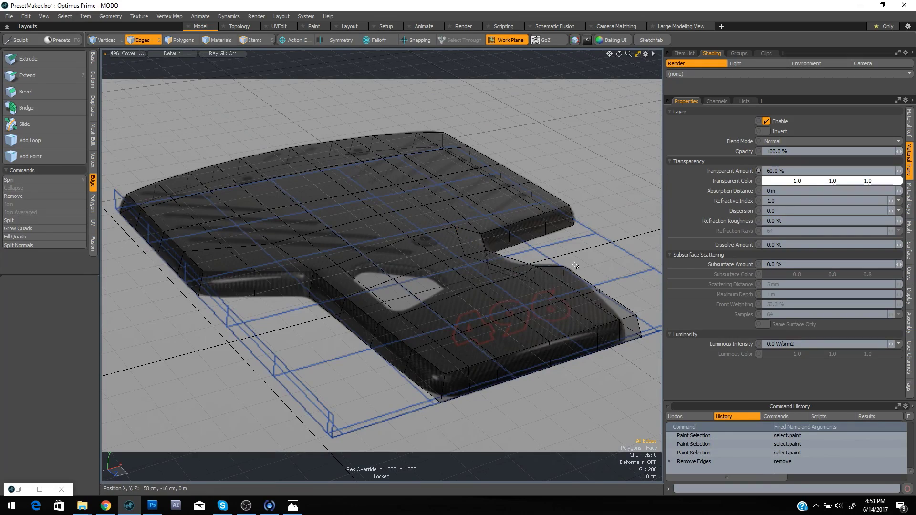
Examine the cover in the perspective view with subdivision surfaces switched on and off
{"action": "key", "text": "ctrl+space"}
{"action": "left_click", "coordinate": [604, 248]}
{"action": "left_click_drag", "start_coordinate": [572, 262], "coordinate": [671, 289], "text": "alt"}
{"action": "left_click_drag", "start_coordinate": [377, 274], "coordinate": [488, 241], "text": "alt"}
{"action": "key", "text": "Tab"}
{"action": "left_click_drag", "start_coordinate": [388, 242], "coordinate": [423, 317], "text": "alt"}
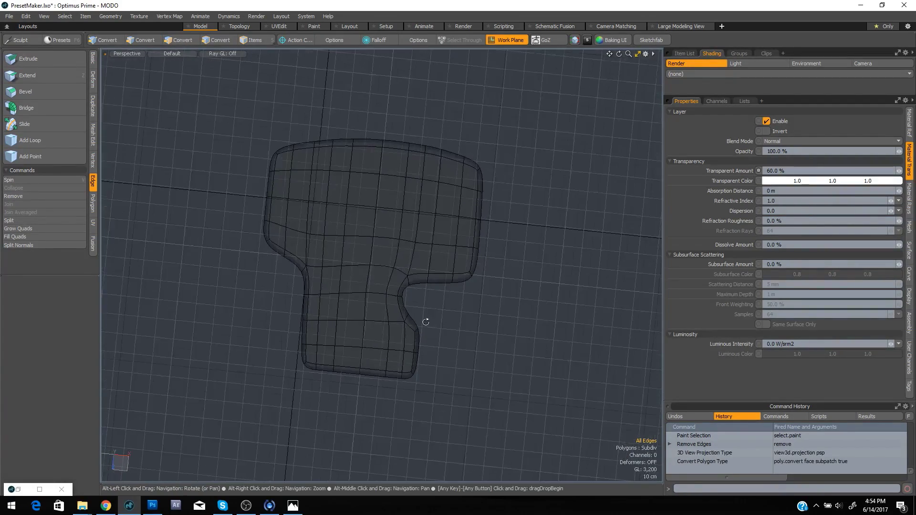
{"action": "key", "text": "Tab"}
{"action": "key", "text": "Tab"}
{"action": "key", "text": "Tab"}
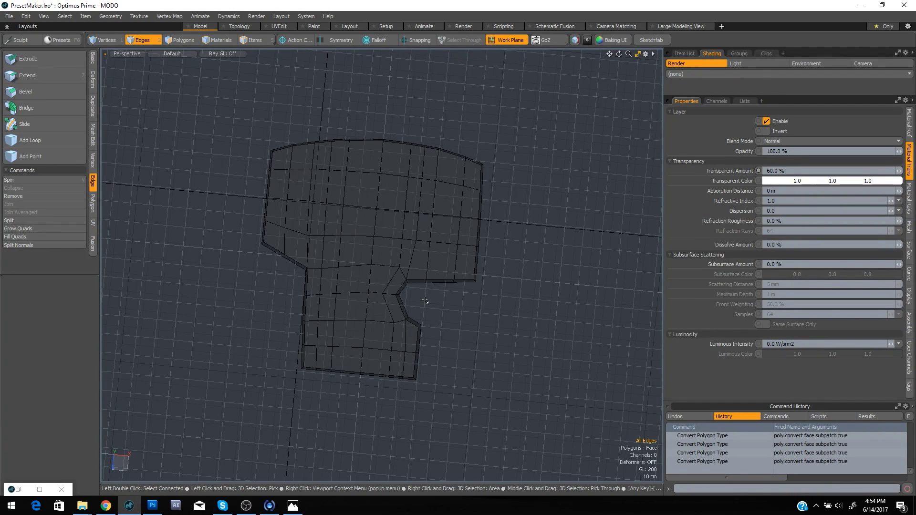
Return to the camera view and remove the edge loop crossing the neck from the hole to the notch
{"action": "key", "text": "ctrl+space"}
{"action": "left_click", "coordinate": [397, 283]}
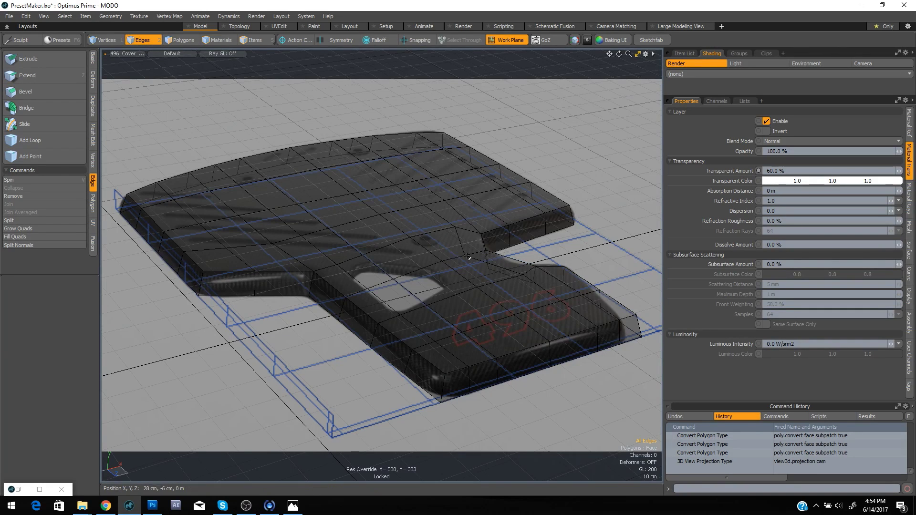
{"action": "double_click", "coordinate": [441, 264]}
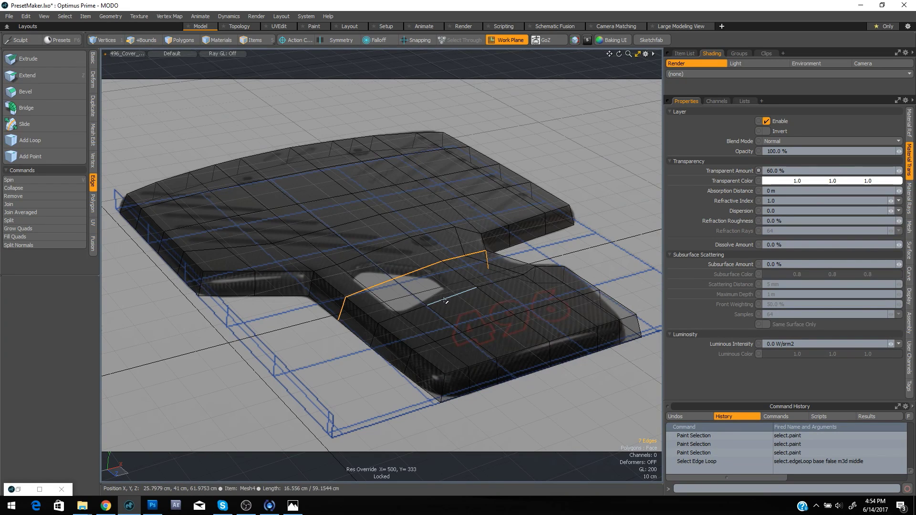
{"action": "key", "text": "BackSpace"}
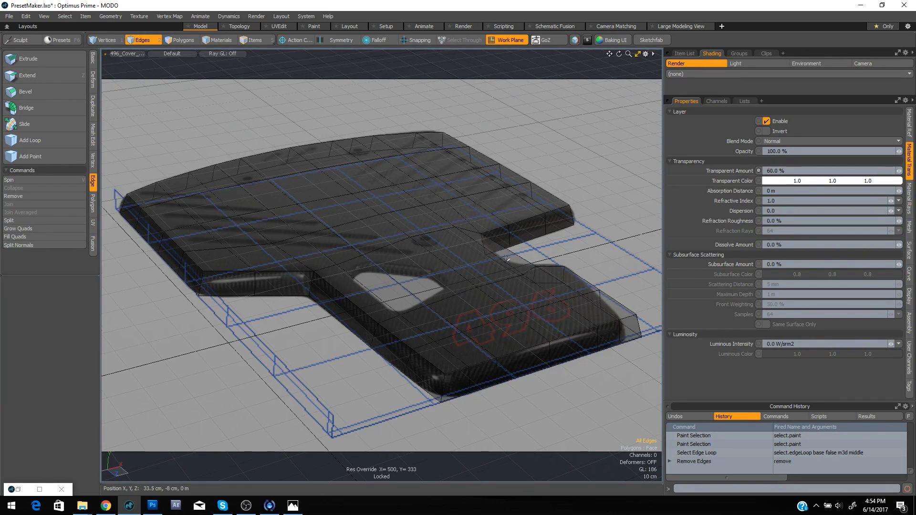
Remove three lengthwise edge loops, two on the notch side and one through the hole, and two loops crossing the wide section
{"action": "double_click", "coordinate": [525, 279]}
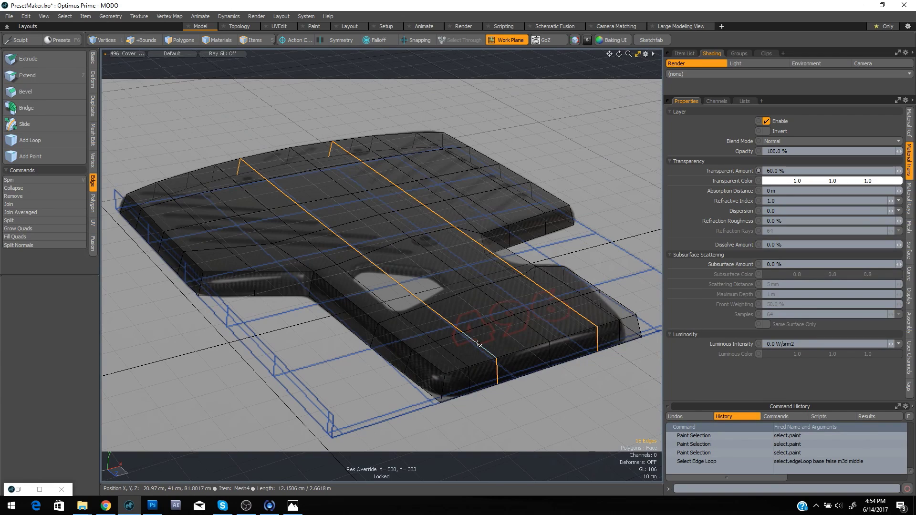
{"action": "key", "text": "2"}
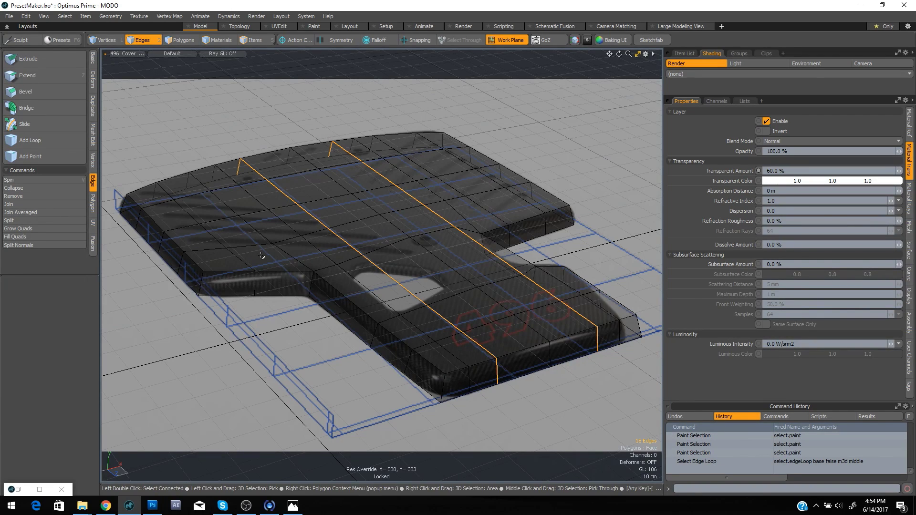
{"action": "double_click", "coordinate": [568, 287]}
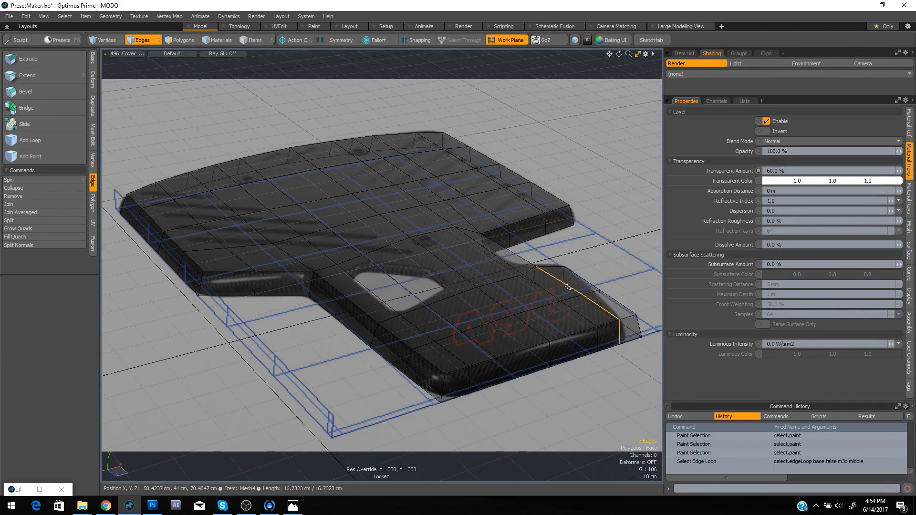
{"action": "double_click", "coordinate": [459, 214], "text": "shift"}
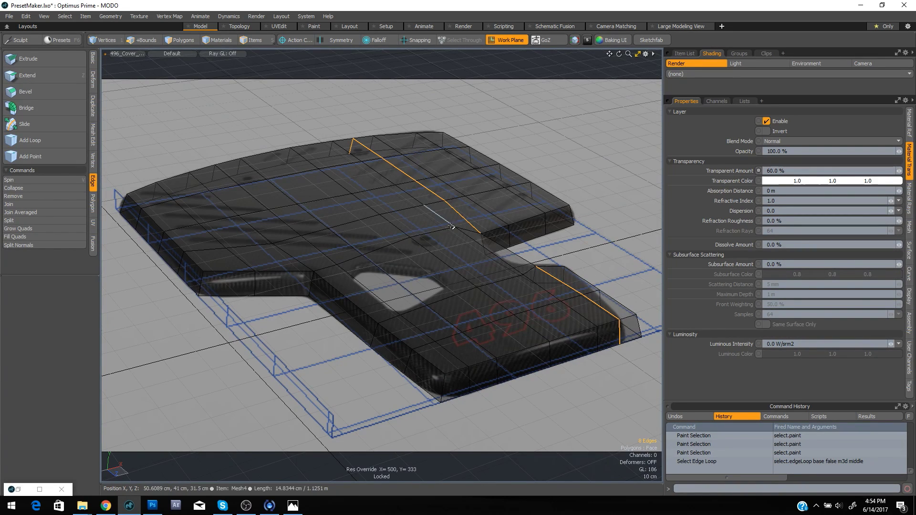
{"action": "double_click", "coordinate": [323, 253], "text": "shift"}
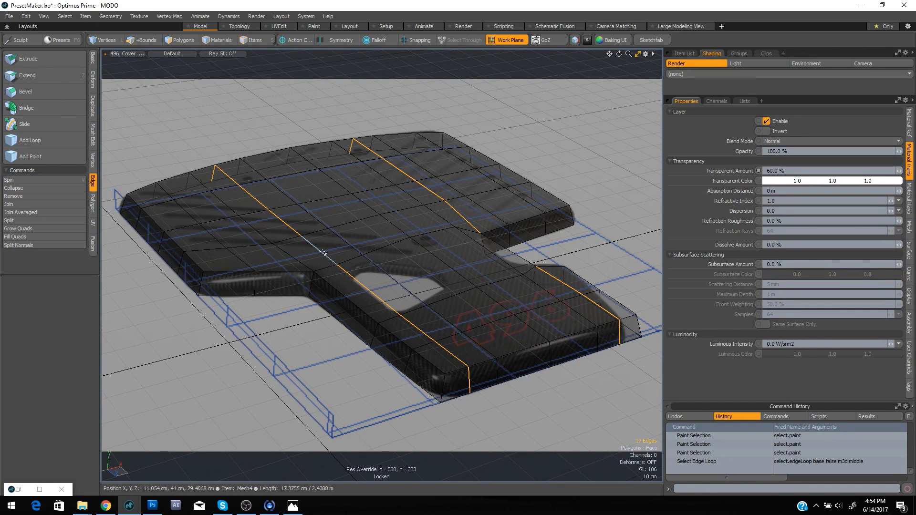
{"action": "double_click", "coordinate": [205, 248], "text": "shift"}
{"action": "double_click", "coordinate": [159, 205], "text": "shift"}
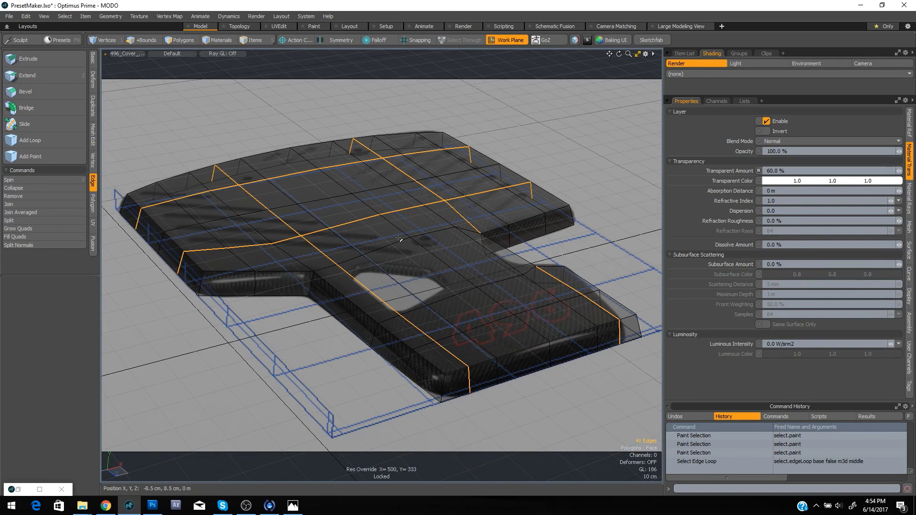
{"action": "key", "text": "BackSpace"}
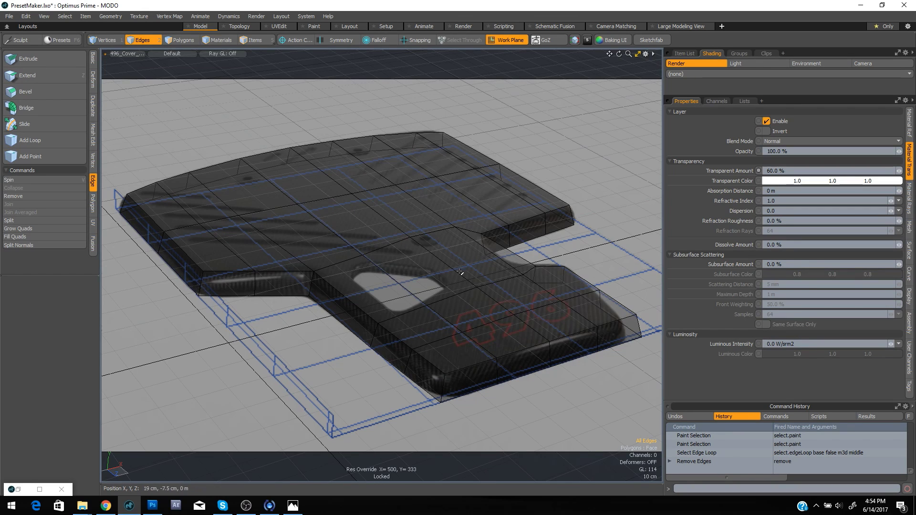
Check the edge running through the hole and preview the thinned-out cover with subdivision surfaces on and off
{"action": "double_click", "coordinate": [407, 292]}
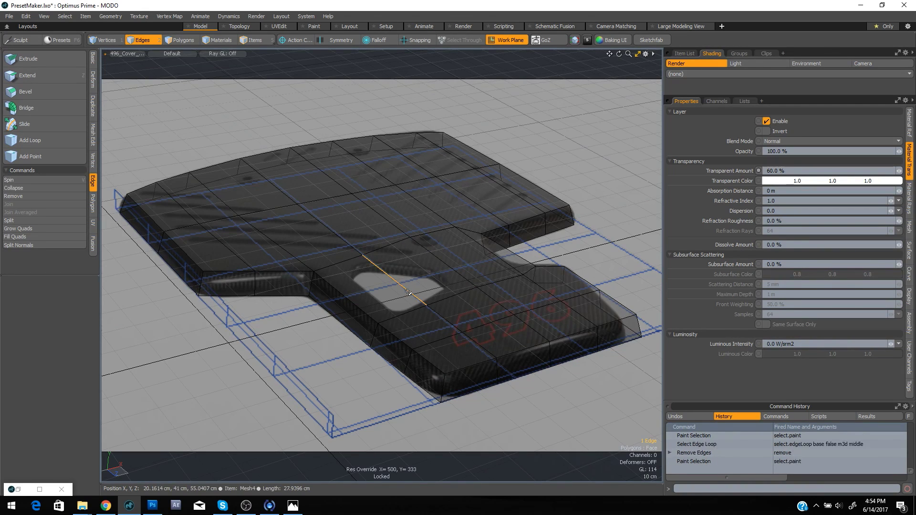
{"action": "left_click", "coordinate": [602, 181]}
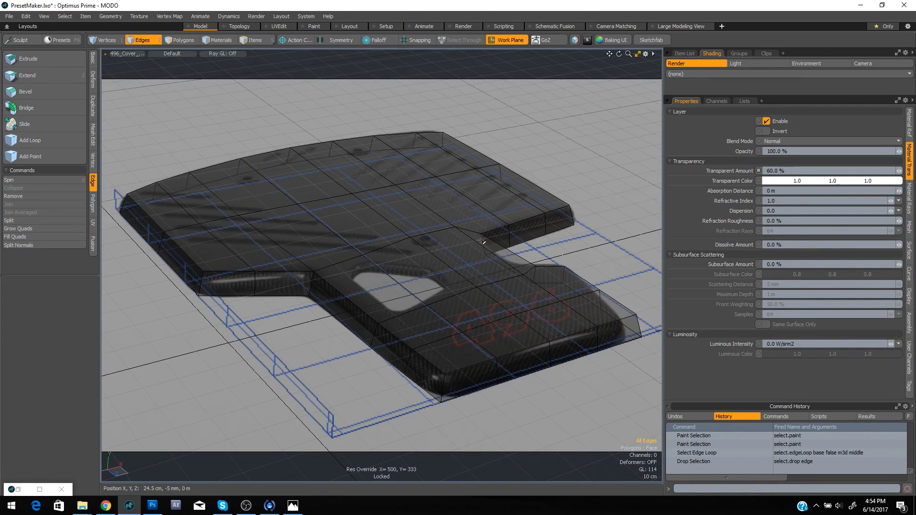
{"action": "key", "text": "Tab"}
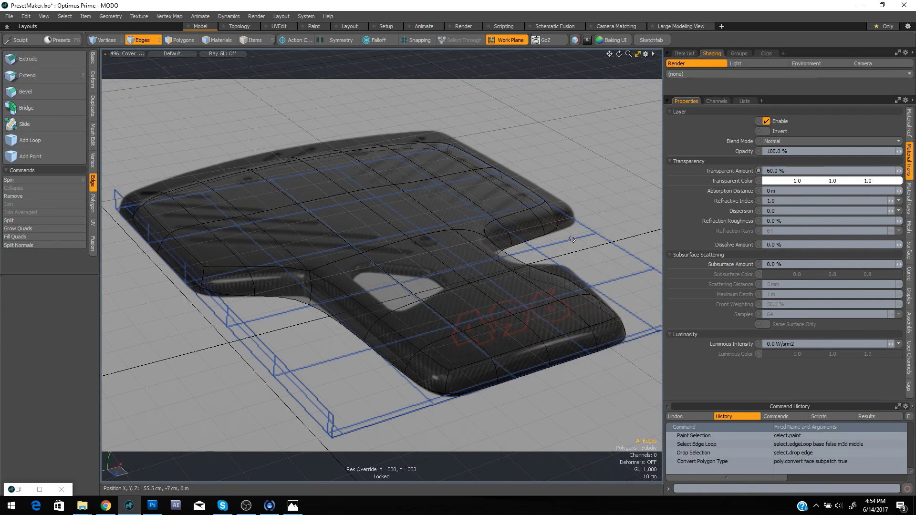
{"action": "key", "text": "Tab"}
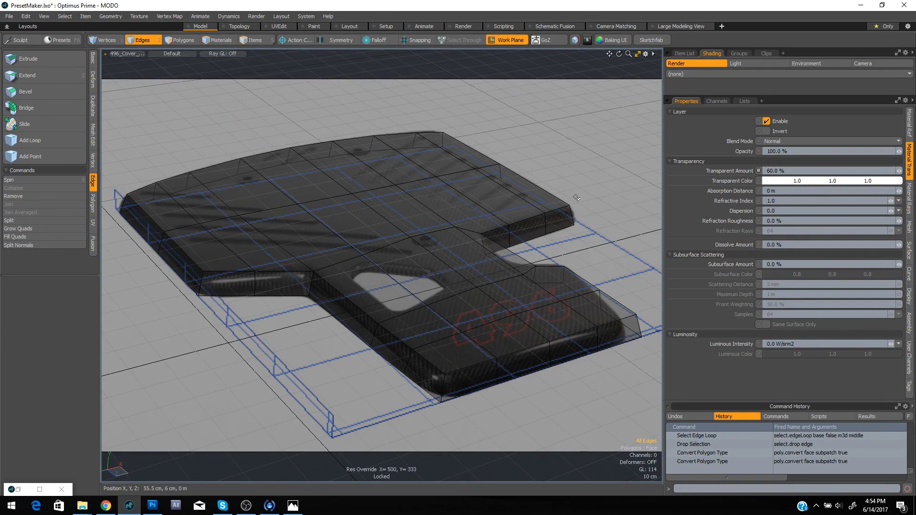
{"action": "key", "text": "Tab"}
{"action": "key", "text": "Tab"}
Loop Slice across the neck from the notch's lengthwise edges with a count of 2
{"action": "left_click", "coordinate": [521, 259]}
{"action": "left_click", "coordinate": [507, 264], "text": "shift"}
{"action": "left_click", "coordinate": [507, 265], "text": "shift"}
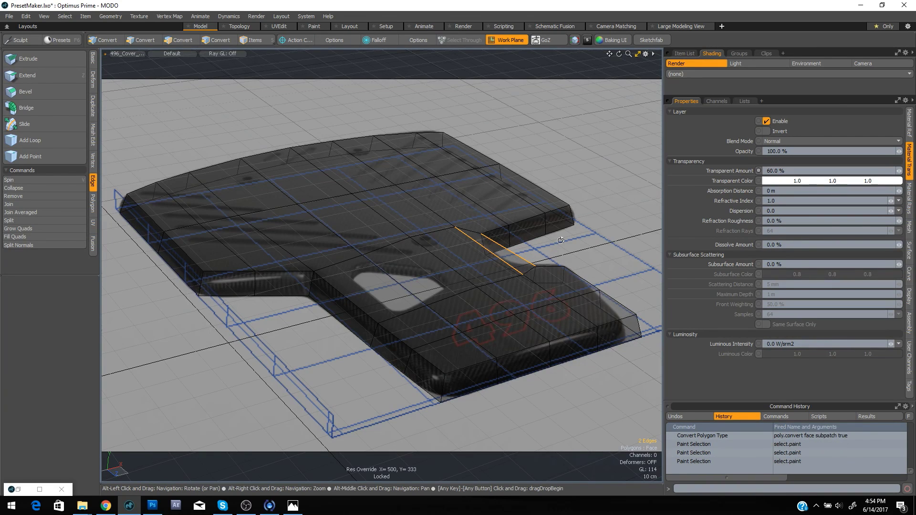
{"action": "key", "text": "alt+c"}
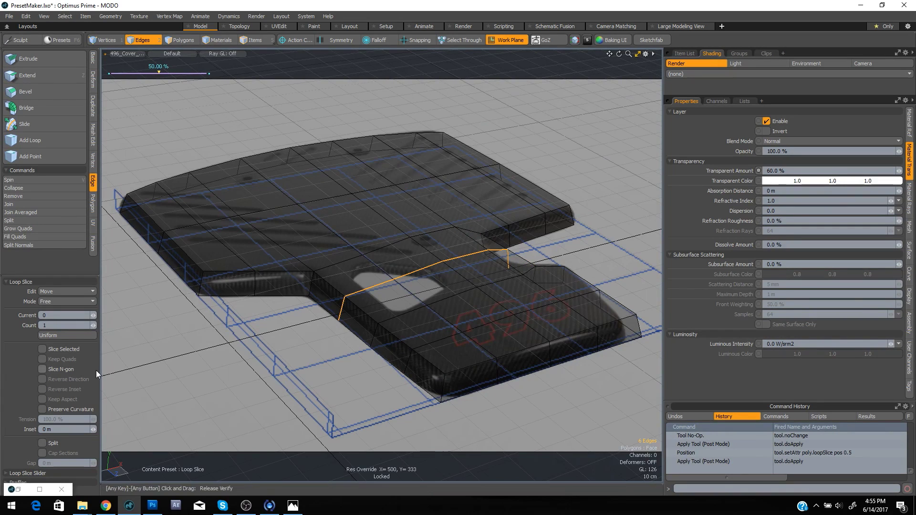
{"action": "left_click", "coordinate": [95, 326]}
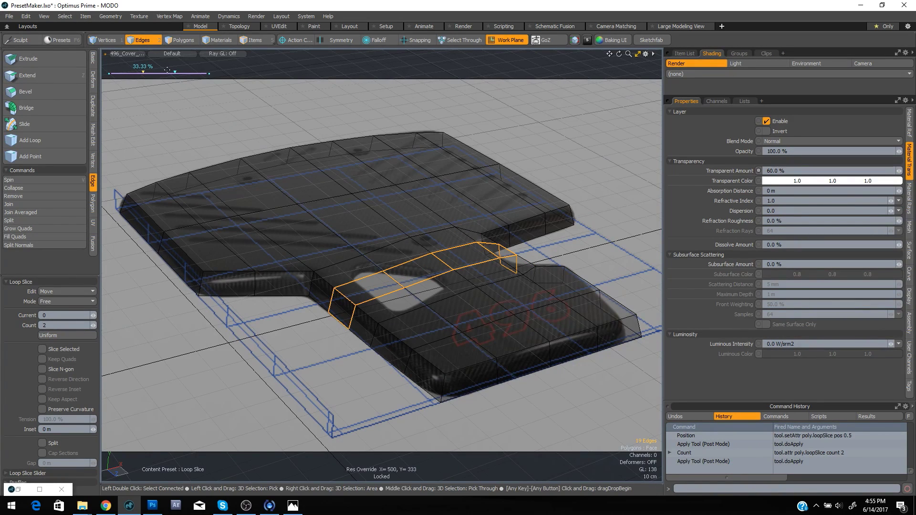
Set the loop slice mode to Symmetry and spread the two neck loops apart to a position of 78%
{"action": "left_click_drag", "start_coordinate": [177, 71], "coordinate": [179, 71]}
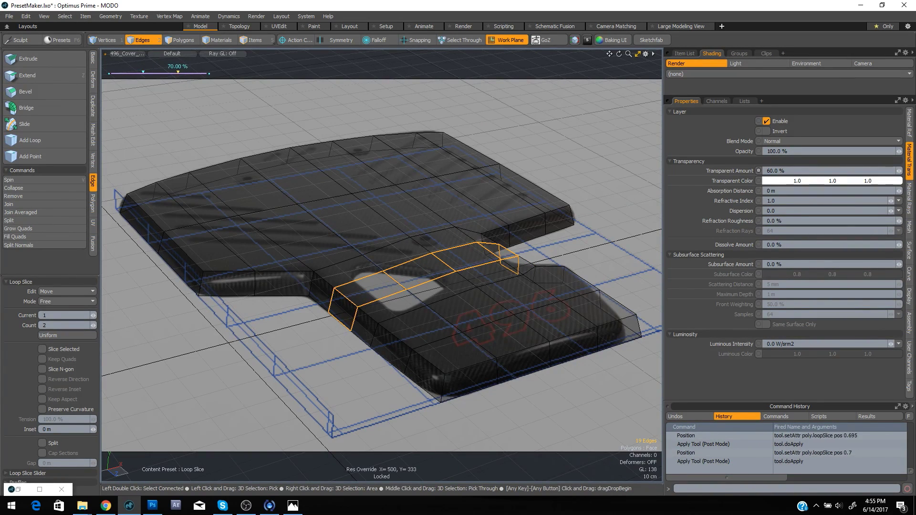
{"action": "left_click", "coordinate": [68, 336]}
{"action": "left_click", "coordinate": [71, 303]}
{"action": "left_click", "coordinate": [74, 319]}
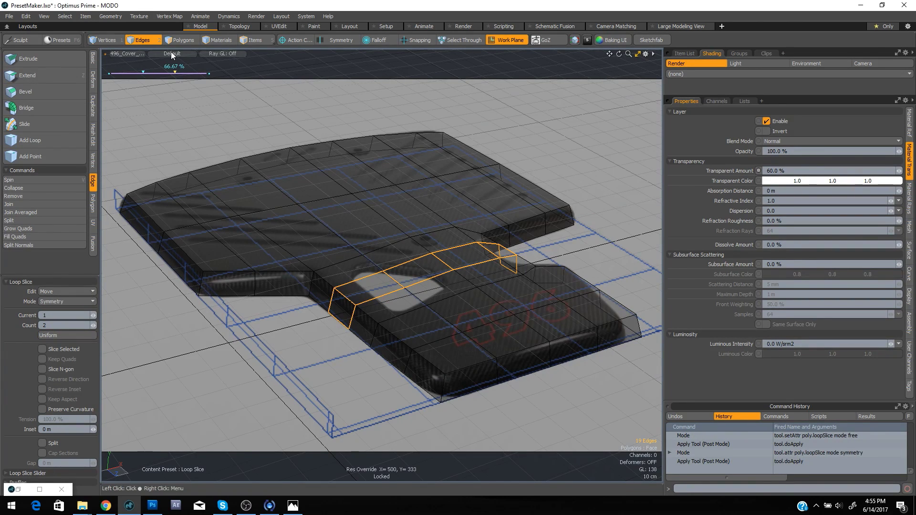
{"action": "left_click_drag", "start_coordinate": [173, 71], "coordinate": [185, 71]}
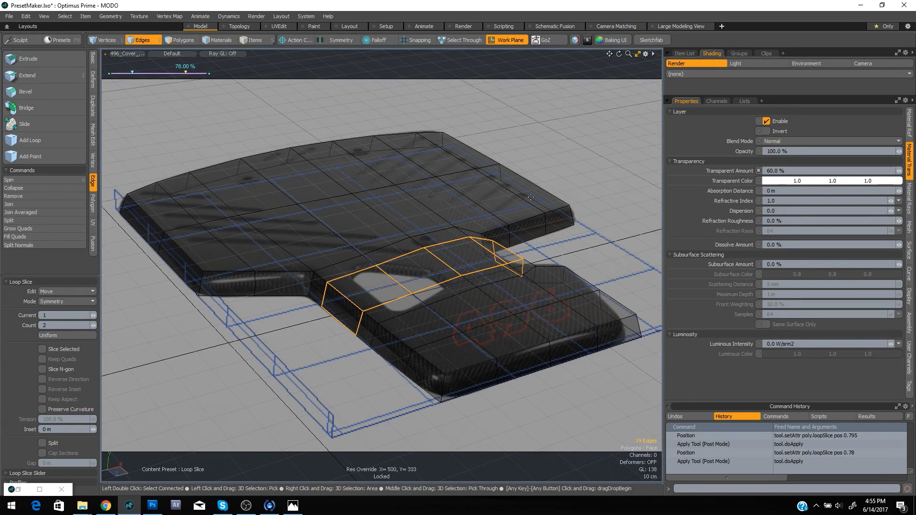
Select the notch's inner wall polygon between the two new loops in the perspective view and move it -4 cm in X from the camera view
{"action": "key", "text": "ctrl+space"}
{"action": "left_click", "coordinate": [592, 178]}
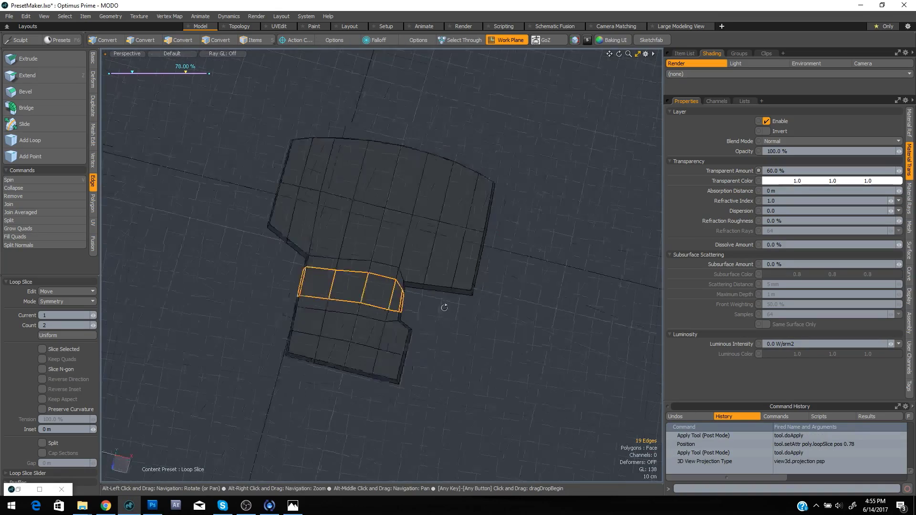
{"action": "left_click_drag", "start_coordinate": [444, 308], "coordinate": [395, 315], "text": "alt"}
{"action": "scroll", "coordinate": [391, 314], "scroll_direction": "up", "scroll_amount": 3}
{"action": "key", "text": "space"}
{"action": "key", "text": "space"}
{"action": "left_click", "coordinate": [386, 291]}
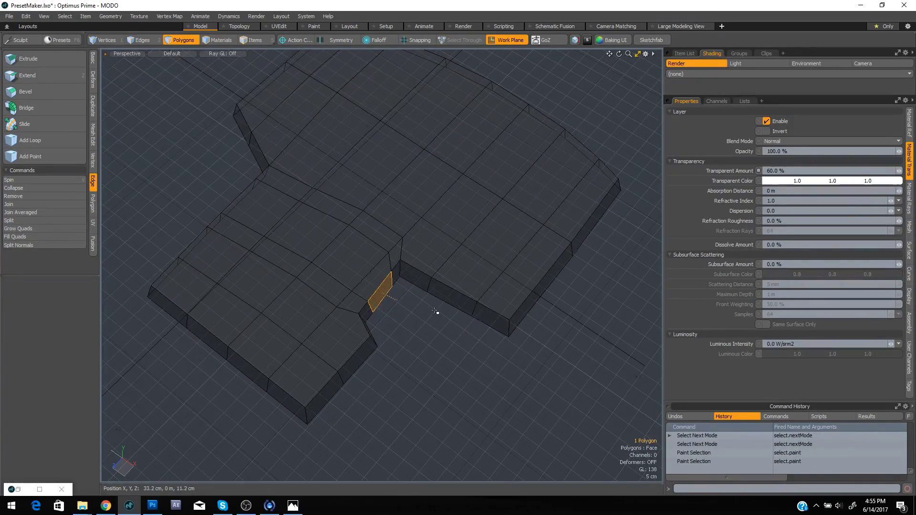
{"action": "key", "text": "ctrl+space"}
{"action": "left_click", "coordinate": [413, 295]}
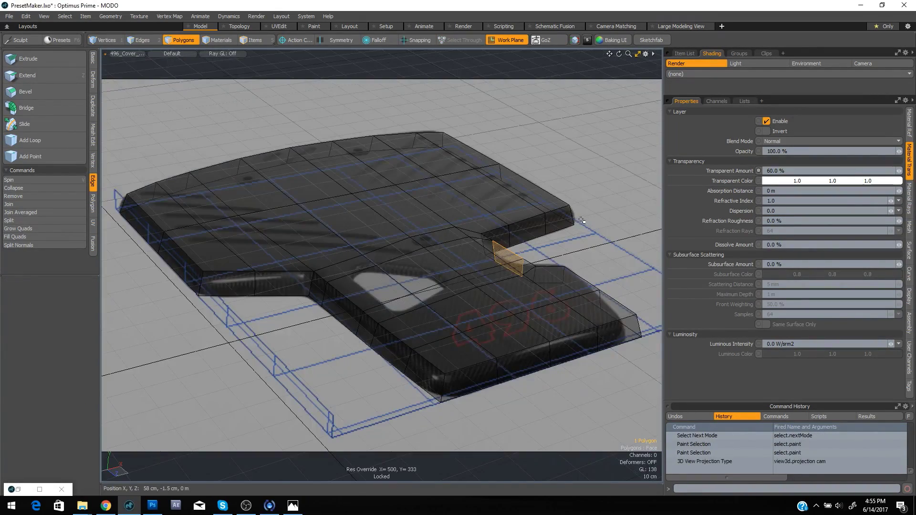
{"action": "key", "text": "e"}
{"action": "key", "text": "w"}
{"action": "mouse_move", "coordinate": [556, 246]}
{"action": "left_mouse_down"}
{"action": "mouse_move", "coordinate": [510, 257]}
{"action": "mouse_move", "coordinate": [545, 249]}
{"action": "left_mouse_up"}
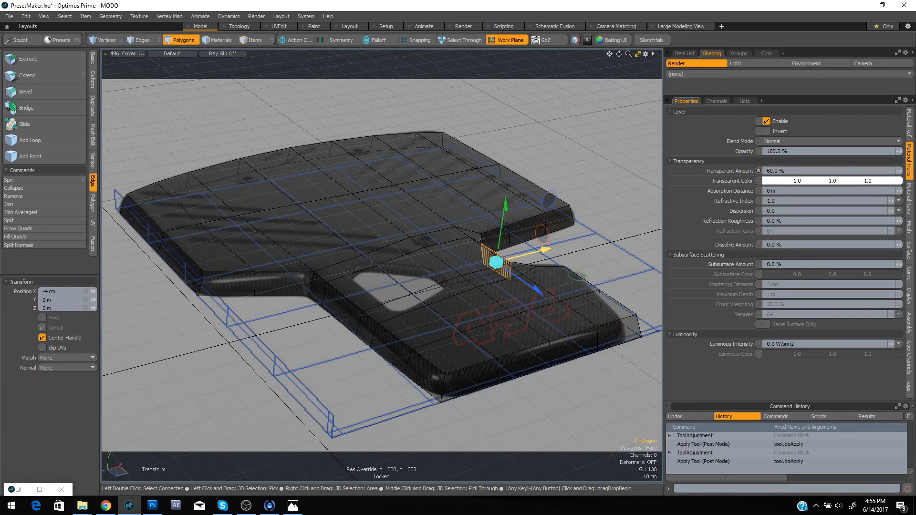
{"action": "key", "text": "space"}
{"action": "left_click", "coordinate": [565, 258]}
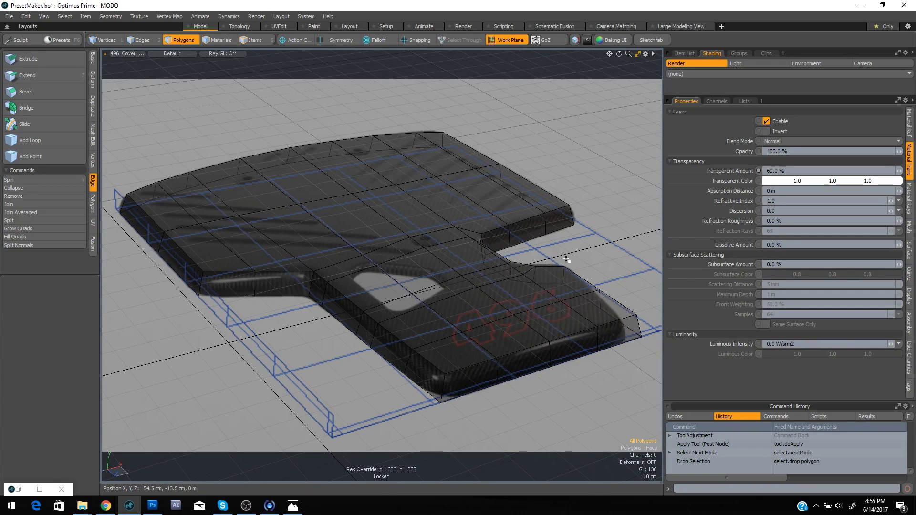
Move the vertical edge midway along the narrow section's notch side -1 cm in X to follow the photo
{"action": "mouse_move", "coordinate": [568, 260]}
{"action": "right_mouse_down"}
{"action": "mouse_move", "coordinate": [543, 300]}
{"action": "mouse_move", "coordinate": [554, 296]}
{"action": "right_mouse_up"}
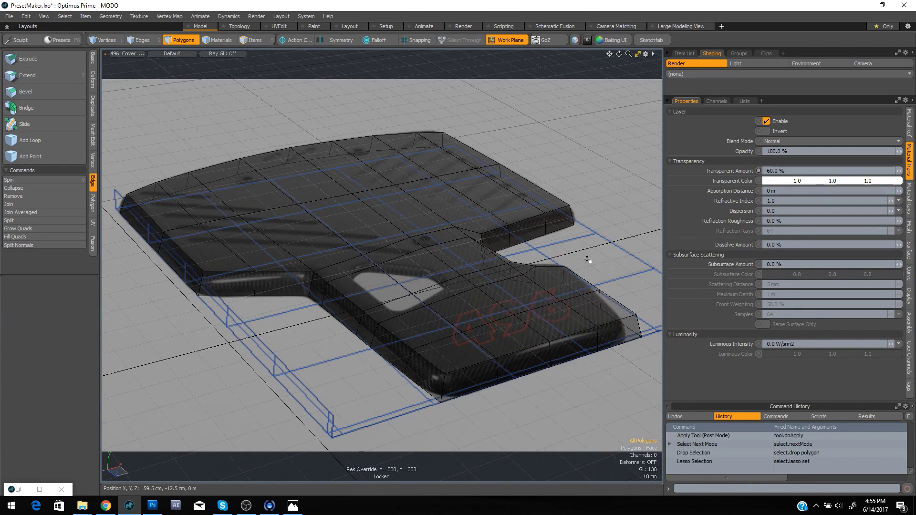
{"action": "mouse_move", "coordinate": [613, 267]}
{"action": "right_mouse_down"}
{"action": "mouse_move", "coordinate": [597, 312]}
{"action": "mouse_move", "coordinate": [633, 325]}
{"action": "mouse_move", "coordinate": [615, 285]}
{"action": "right_mouse_up"}
{"action": "key", "text": "space"}
{"action": "key", "text": "space"}
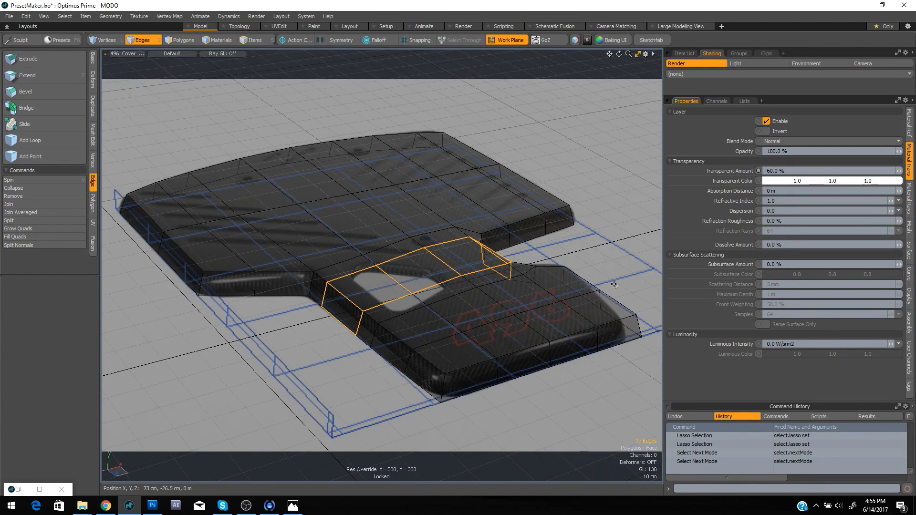
{"action": "left_click", "coordinate": [615, 286]}
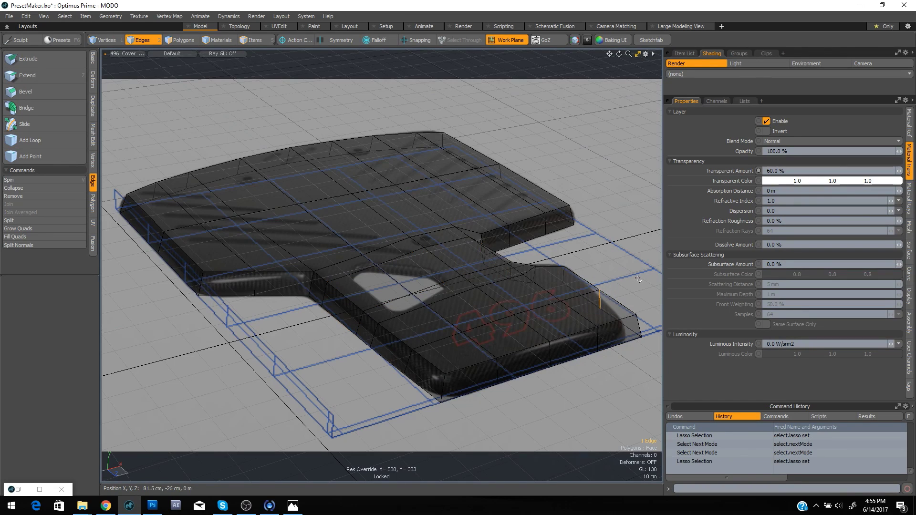
{"action": "key", "text": "w"}
{"action": "left_click_drag", "start_coordinate": [631, 291], "coordinate": [628, 291]}
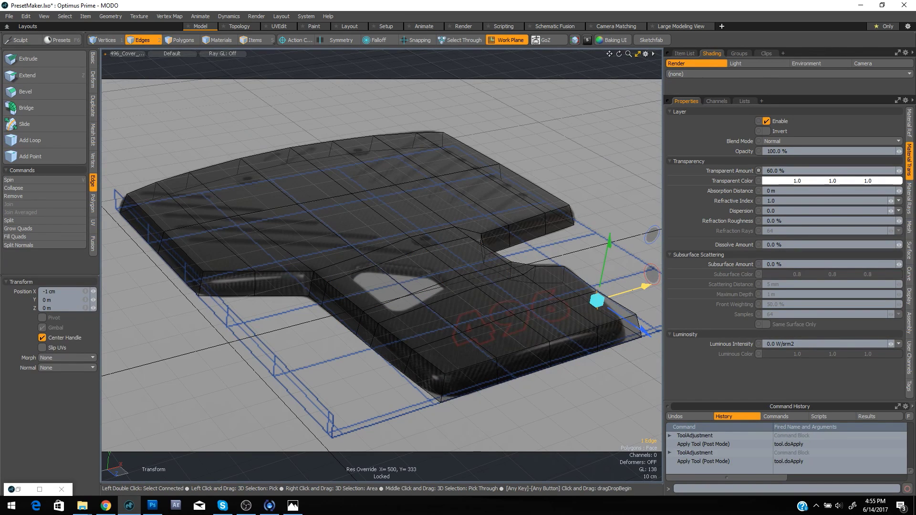
{"action": "key", "text": "space"}
Move the vertical edge at the narrow section's far corner -5 cm in X, and readjust the vertical edge midway along that side
{"action": "left_click", "coordinate": [639, 327]}
{"action": "key", "text": "w"}
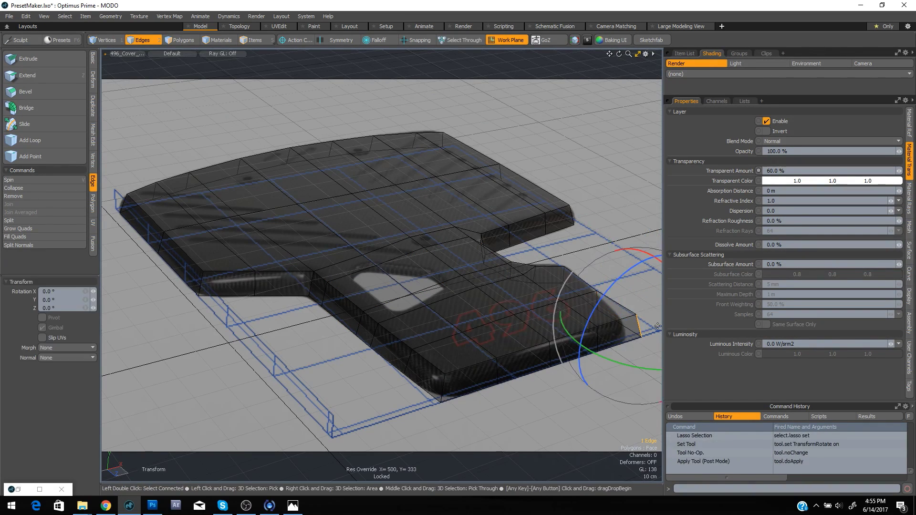
{"action": "left_click_drag", "start_coordinate": [640, 328], "coordinate": [624, 330]}
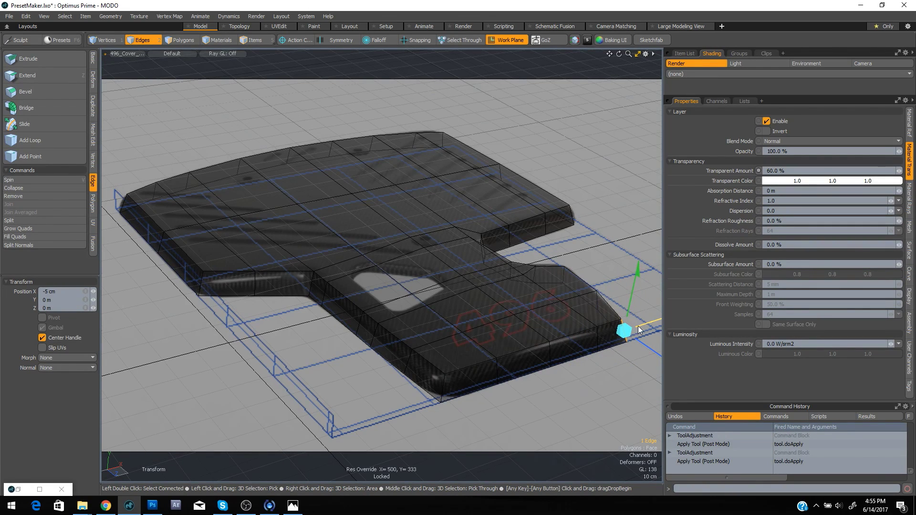
{"action": "right_click_drag", "start_coordinate": [637, 328], "coordinate": [623, 293]}
{"action": "key", "text": "e"}
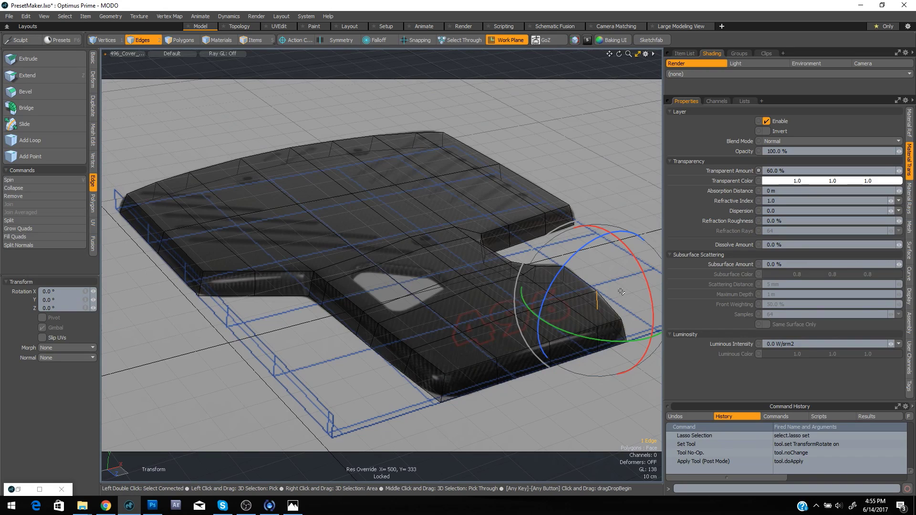
{"action": "key", "text": "w"}
{"action": "key", "text": "space"}
{"action": "left_click", "coordinate": [599, 285]}
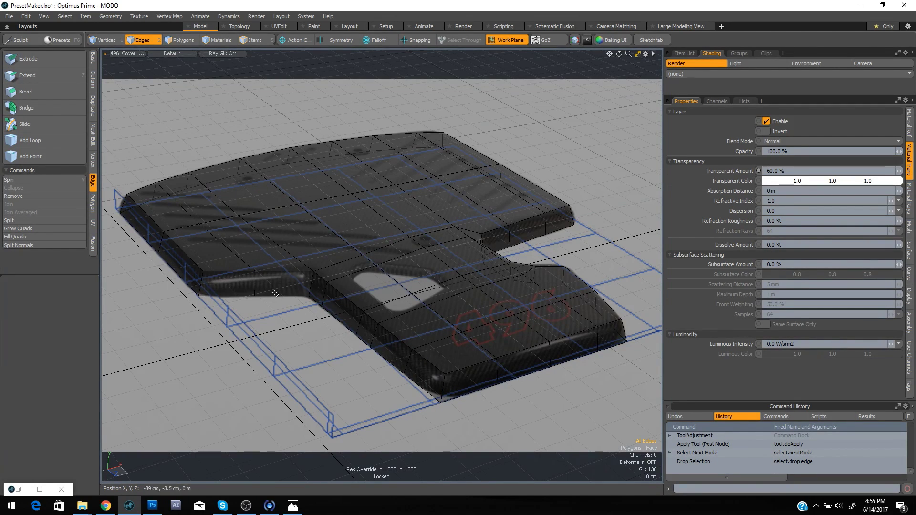
Select the whole cover, compare its subdivided and unsubdivided shapes against the photo, and clear the selection
{"action": "key", "text": "space"}
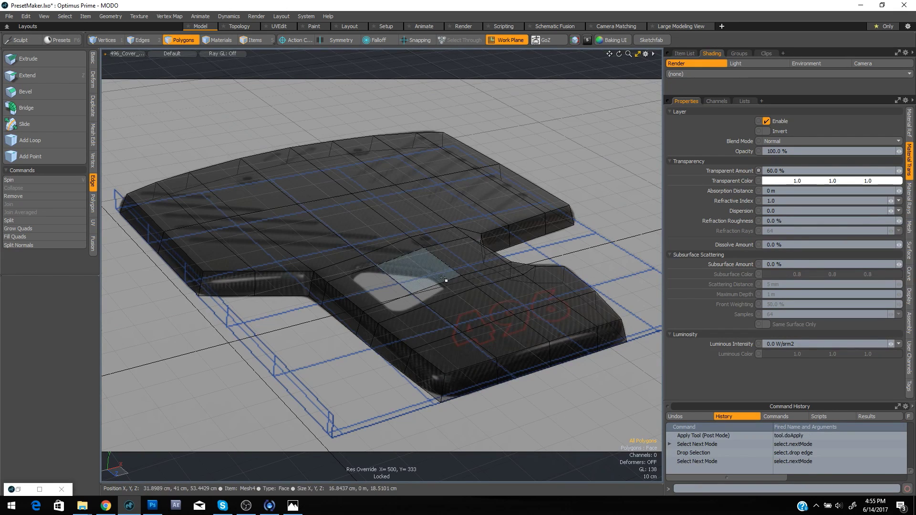
{"action": "double_click", "coordinate": [441, 282]}
{"action": "key", "text": "Tab"}
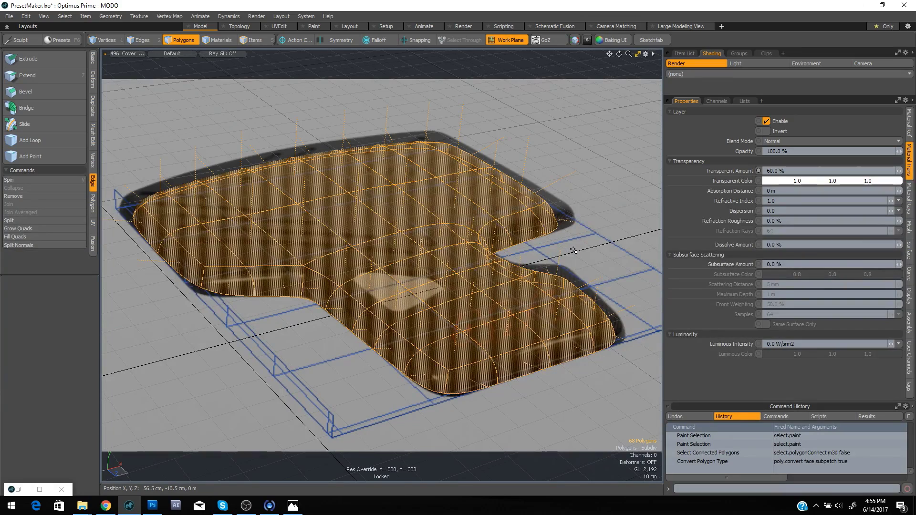
{"action": "key", "text": "Tab"}
{"action": "key", "text": "Tab"}
{"action": "key", "text": "Tab"}
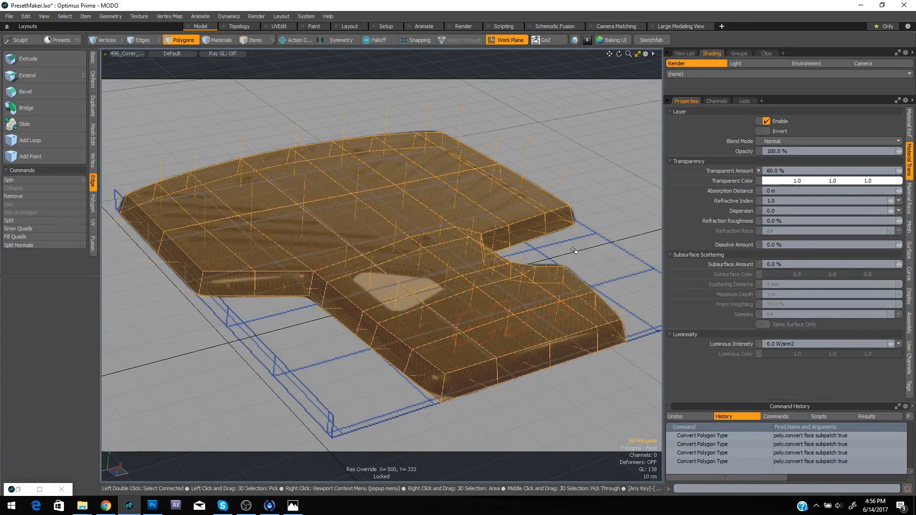
{"action": "key", "text": "Tab"}
{"action": "key", "text": "Tab"}
{"action": "key", "text": "Tab"}
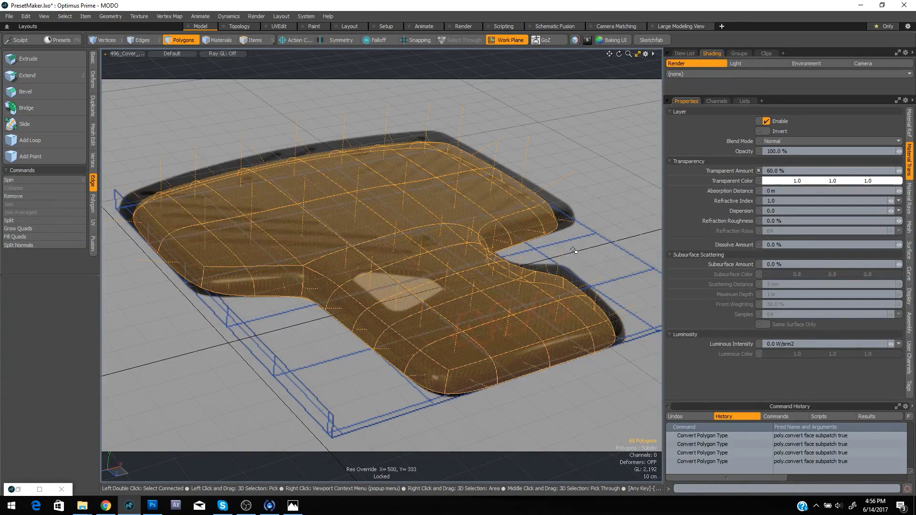
{"action": "key", "text": "Tab"}
{"action": "left_click", "coordinate": [574, 250]}
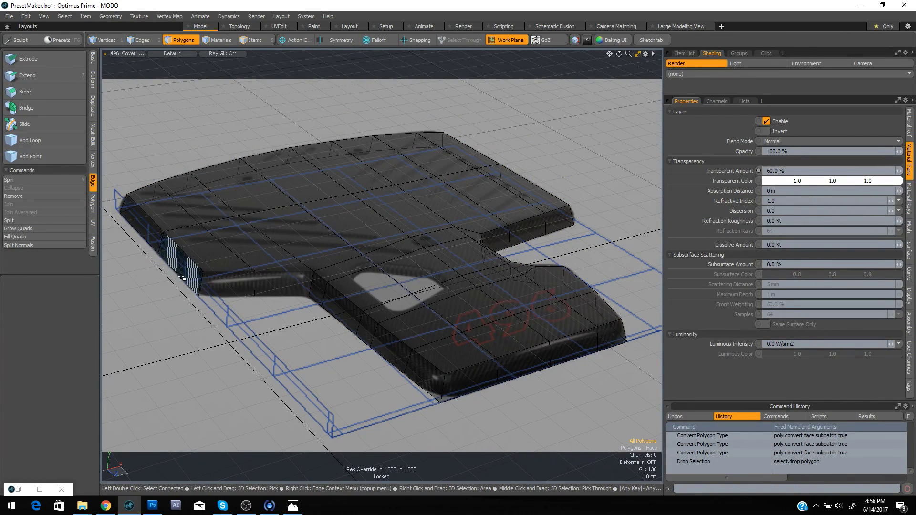
{"action": "double_click", "coordinate": [294, 255]}
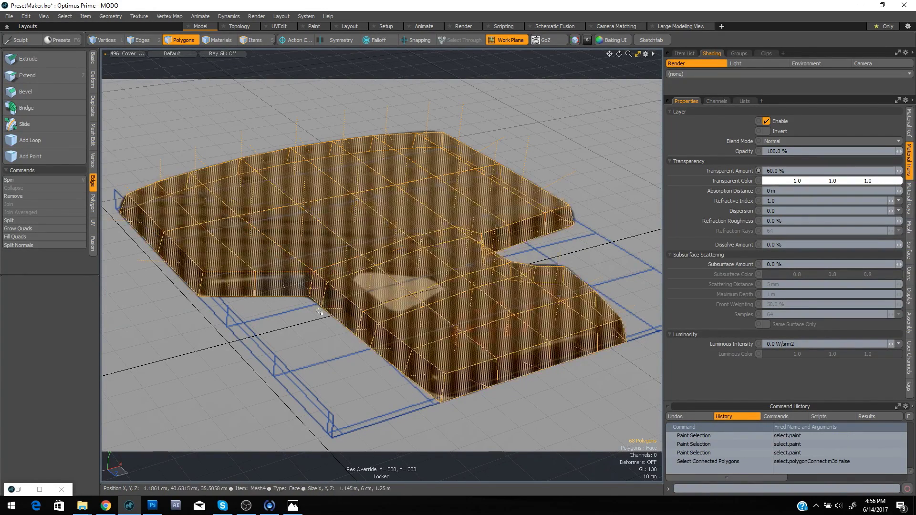
{"action": "key", "text": "space"}
{"action": "key", "text": "space"}
{"action": "double_click", "coordinate": [186, 255]}
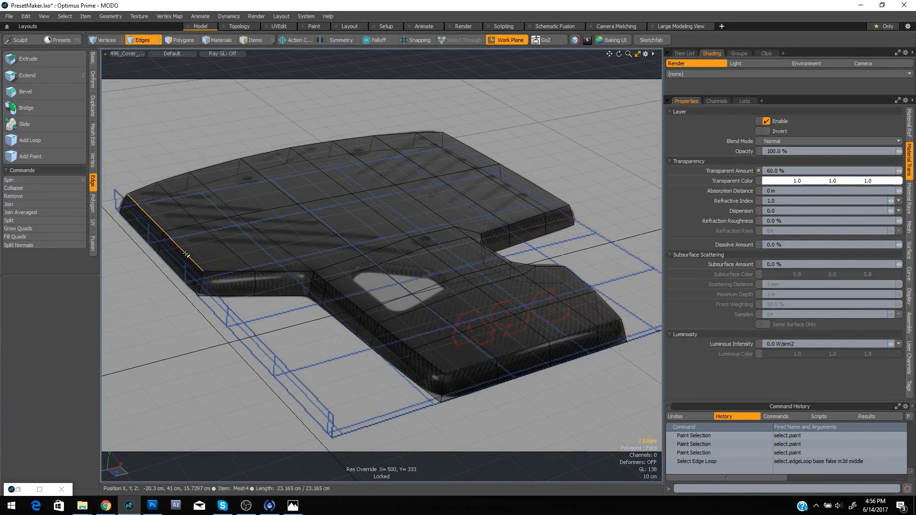
{"action": "left_click", "coordinate": [200, 280], "text": "shift"}
{"action": "double_click", "coordinate": [201, 281], "text": "shift"}
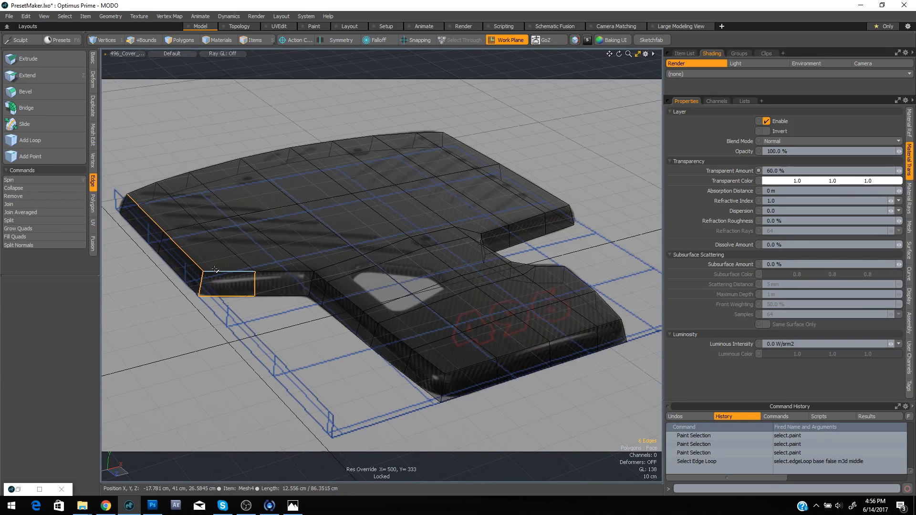
{"action": "left_click", "coordinate": [242, 287]}
{"action": "double_click", "coordinate": [245, 274]}
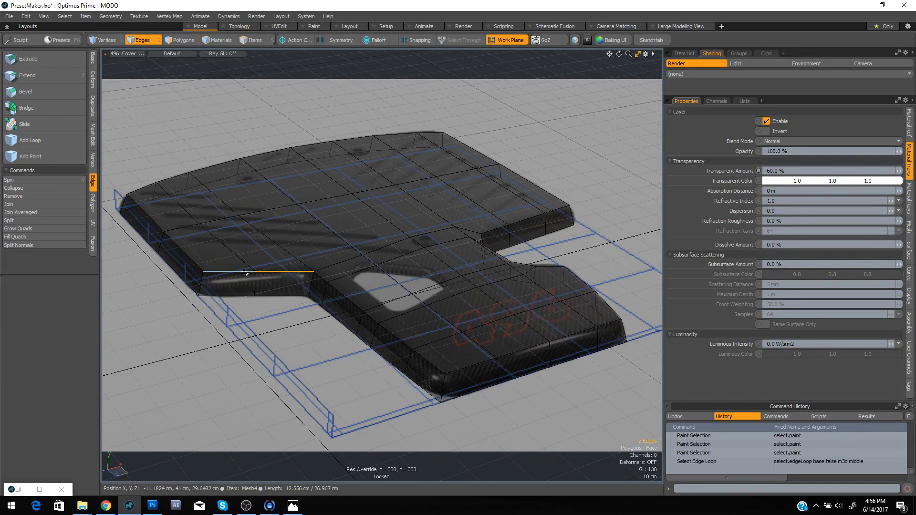
{"action": "double_click", "coordinate": [173, 246], "text": "shift"}
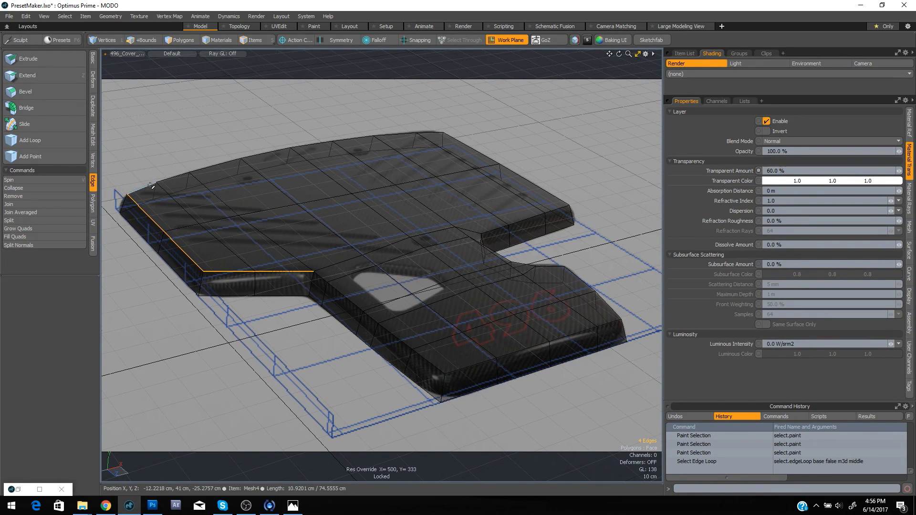
Lasso-select all polygons of the cover's top face from the front view, and return to the perspective view
{"action": "key", "text": "ctrl+space"}
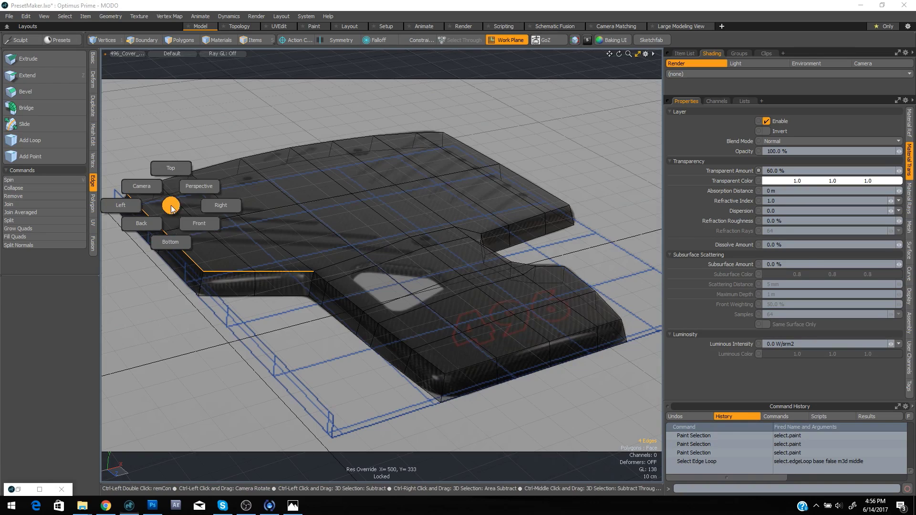
{"action": "left_click", "coordinate": [202, 226]}
{"action": "scroll", "coordinate": [601, 165], "scroll_direction": "down", "scroll_amount": 2}
{"action": "mouse_move", "coordinate": [626, 155]}
{"action": "right_mouse_down"}
{"action": "mouse_move", "coordinate": [256, 188]}
{"action": "mouse_move", "coordinate": [180, 215]}
{"action": "mouse_move", "coordinate": [269, 106]}
{"action": "right_mouse_up"}
{"action": "key", "text": "space"}
{"action": "mouse_move", "coordinate": [167, 143]}
{"action": "right_mouse_down"}
{"action": "mouse_move", "coordinate": [503, 204]}
{"action": "mouse_move", "coordinate": [607, 206]}
{"action": "right_mouse_up"}
{"action": "key", "text": "ctrl+space"}
{"action": "left_click", "coordinate": [627, 190]}
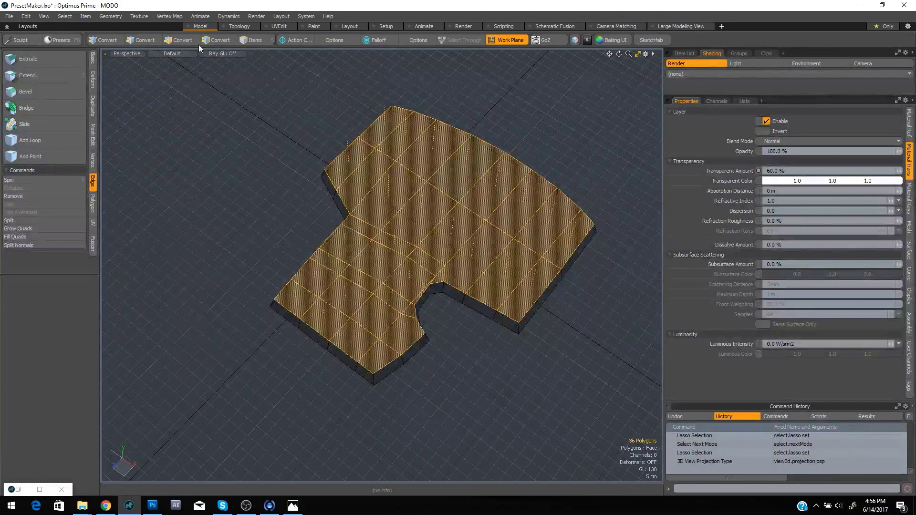
Convert the top-face polygon selection to its boundary edges only
{"action": "left_click", "coordinate": [141, 41]}
{"action": "left_click_drag", "start_coordinate": [202, 256], "coordinate": [190, 87], "text": "alt"}
{"action": "key", "text": "ctrl+z"}
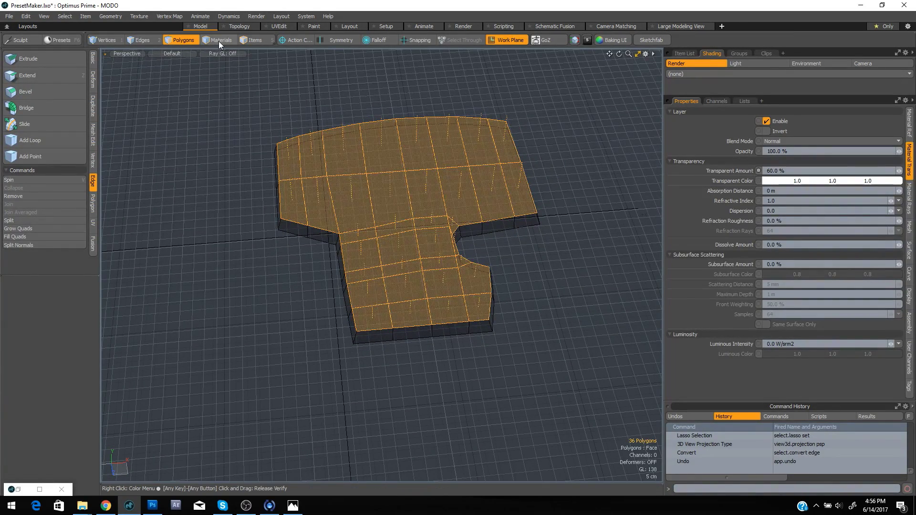
{"action": "left_click", "coordinate": [142, 43], "text": "ctrl"}
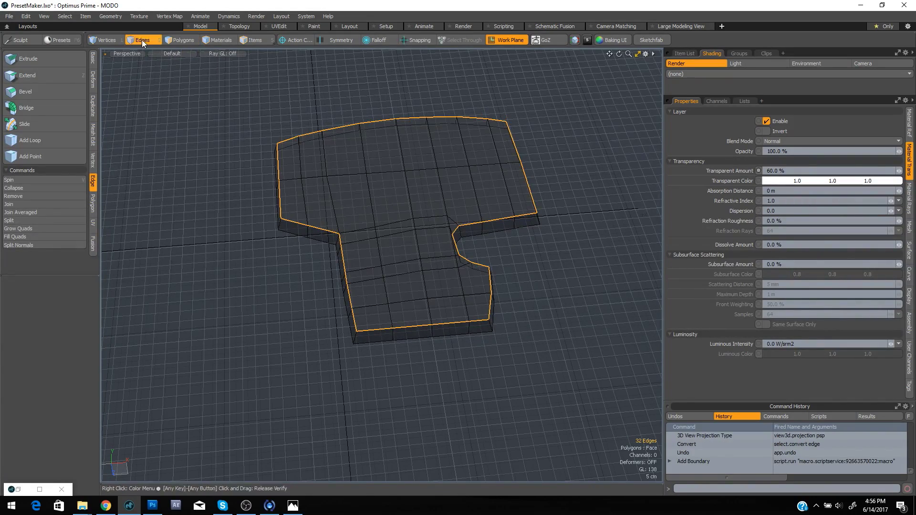
Add the eight vertical corner edges around the cover's side walls to the boundary edge selection
{"action": "left_click_drag", "start_coordinate": [196, 229], "coordinate": [236, 199], "text": "alt"}
{"action": "right_click_drag", "start_coordinate": [296, 194], "coordinate": [475, 375], "text": "alt"}
{"action": "left_click", "coordinate": [481, 374], "text": "shift"}
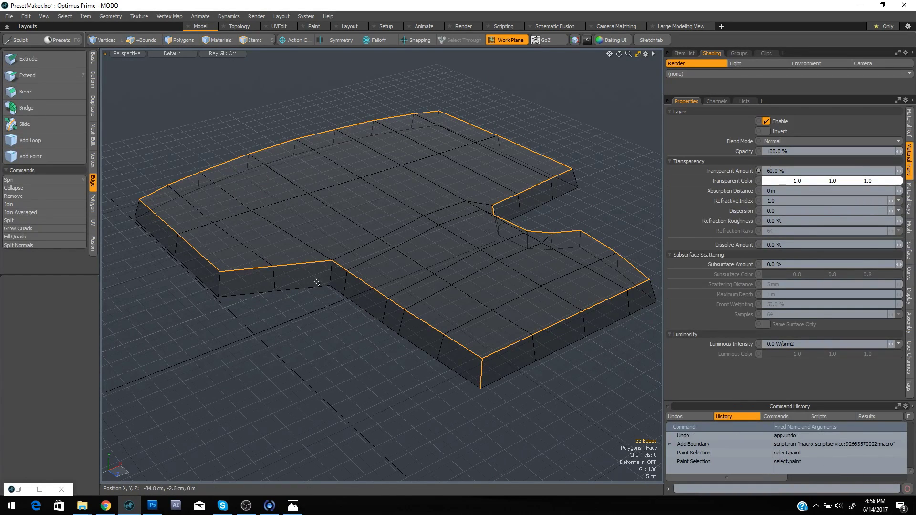
{"action": "left_click", "coordinate": [331, 276], "text": "shift"}
{"action": "left_click", "coordinate": [219, 282], "text": "shift"}
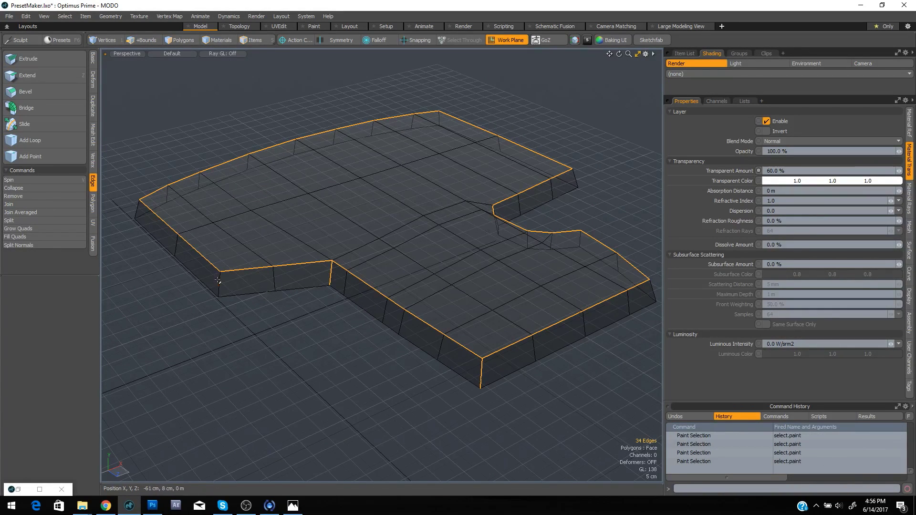
{"action": "left_click", "coordinate": [137, 208], "text": "shift"}
{"action": "left_click", "coordinate": [653, 291], "text": "shift"}
{"action": "left_click_drag", "start_coordinate": [635, 271], "coordinate": [470, 382], "text": "alt"}
{"action": "left_click", "coordinate": [504, 327], "text": "shift"}
{"action": "left_click", "coordinate": [503, 325], "text": "shift"}
{"action": "left_click", "coordinate": [475, 377], "text": "shift"}
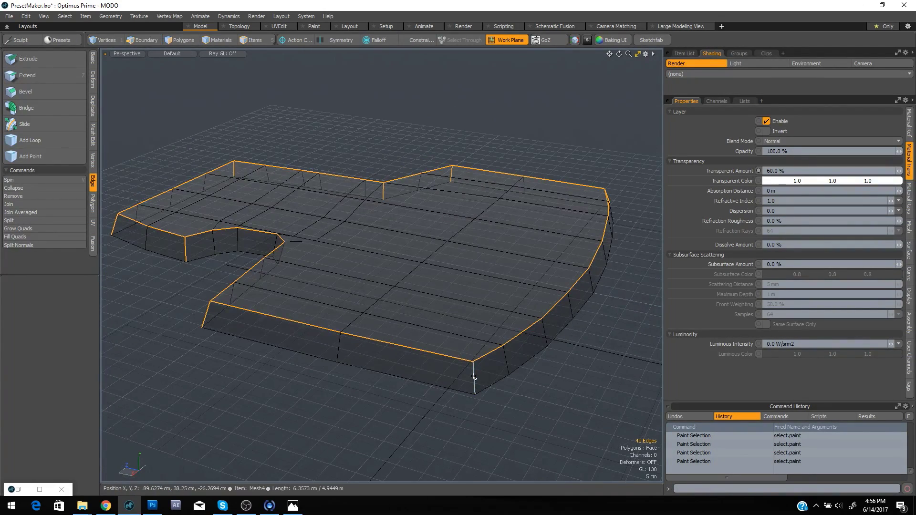
Bevel the selected rim and corner edges 1.5 cm while viewing through the camera
{"action": "key", "text": "ctrl+space"}
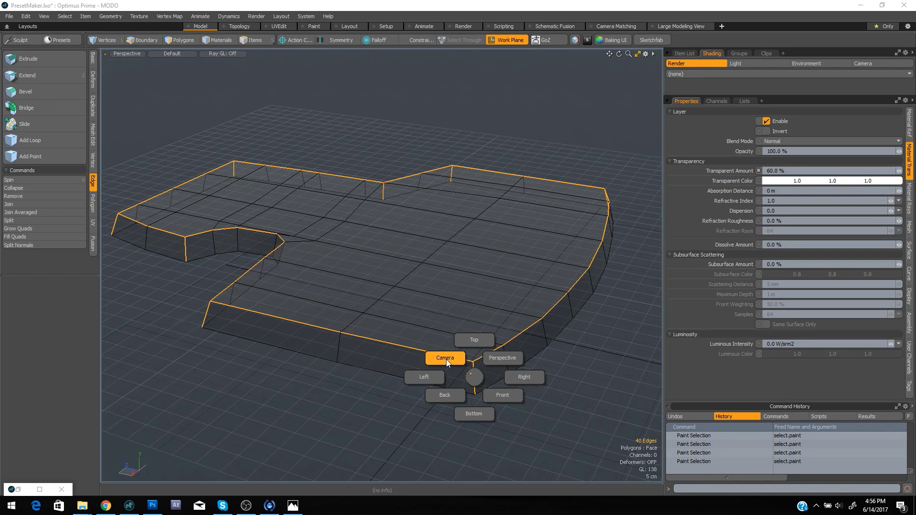
{"action": "left_click", "coordinate": [445, 359]}
{"action": "key", "text": "b"}
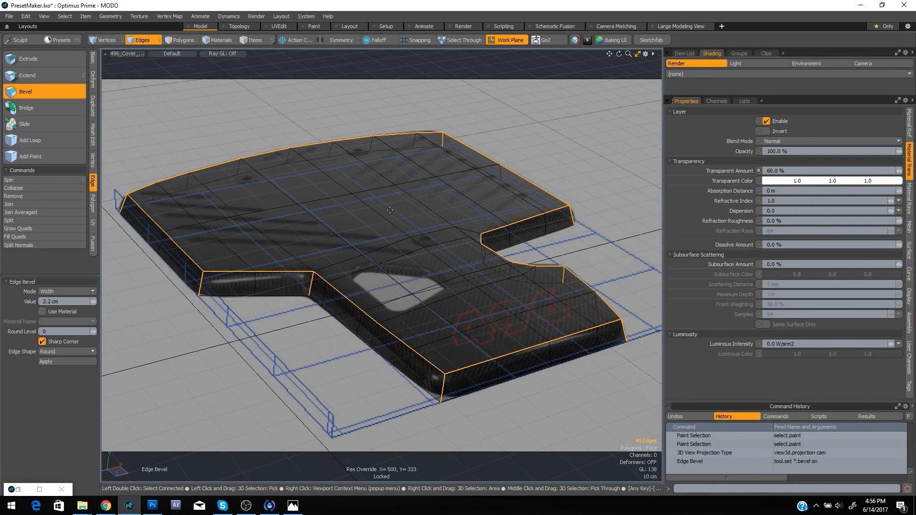
{"action": "left_click_drag", "start_coordinate": [400, 231], "coordinate": [415, 231]}
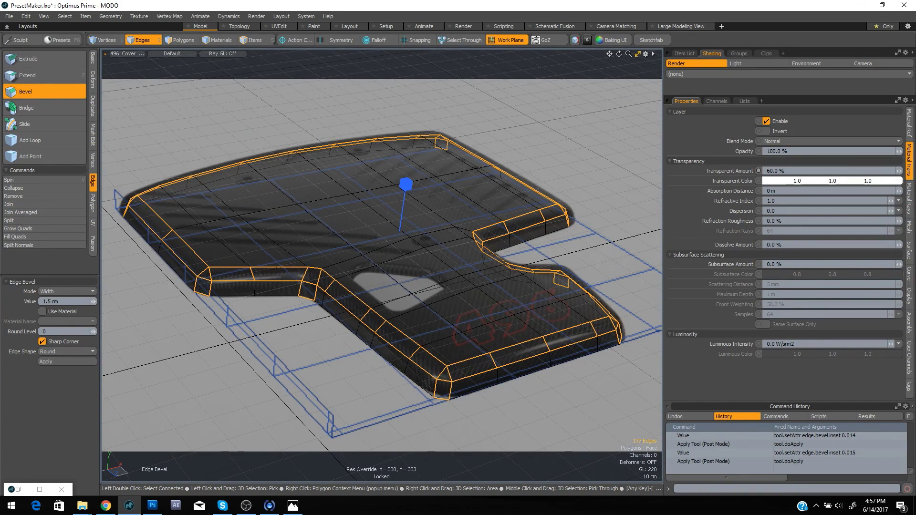
Select the whole cover and the near corner's vertical edge, and compare the beveled mesh subdivided and unsubdivided against the photo
{"action": "key", "text": "3"}
{"action": "double_click", "coordinate": [388, 211]}
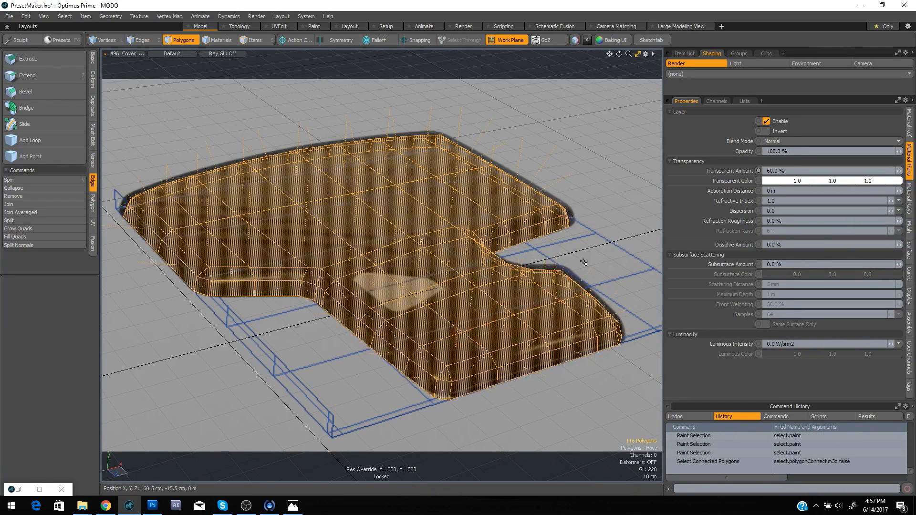
{"action": "key", "text": "space"}
{"action": "key", "text": "space"}
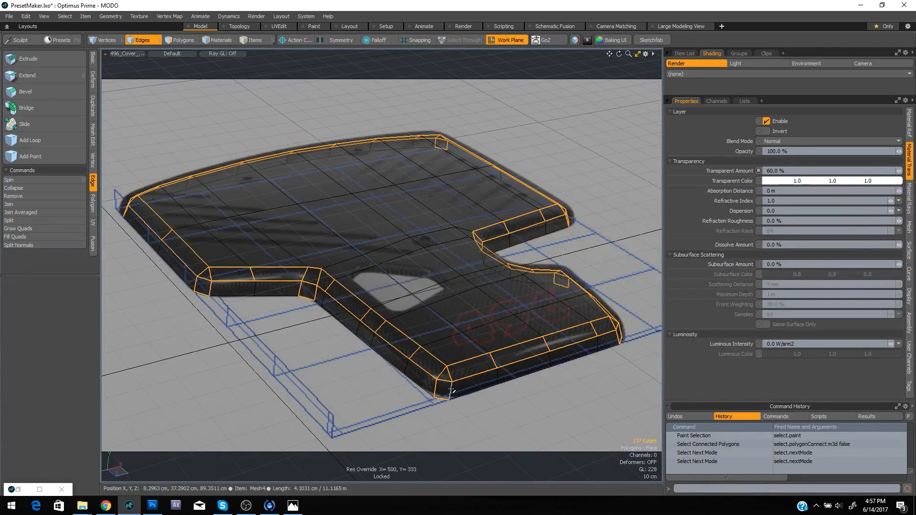
{"action": "left_click", "coordinate": [451, 390]}
{"action": "left_click", "coordinate": [451, 390]}
{"action": "key", "text": "Tab"}
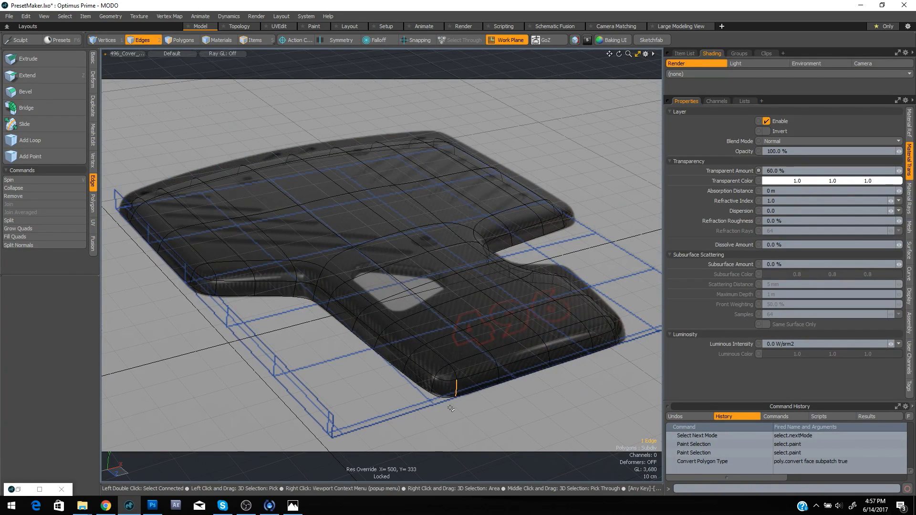
{"action": "key", "text": "Tab"}
Select the bottom vertex on the end-wall side of the narrow section's near corner and move it slightly in X
{"action": "key", "text": "space"}
{"action": "key", "text": "space"}
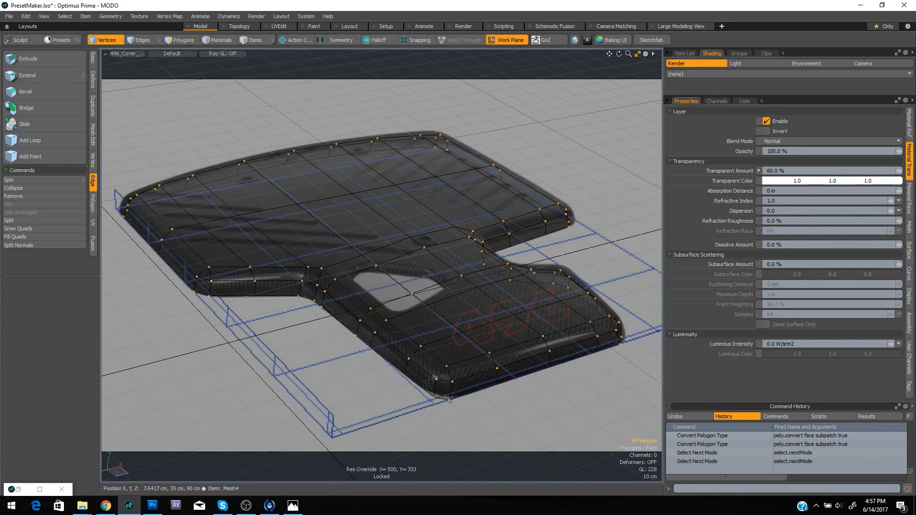
{"action": "left_click", "coordinate": [450, 400]}
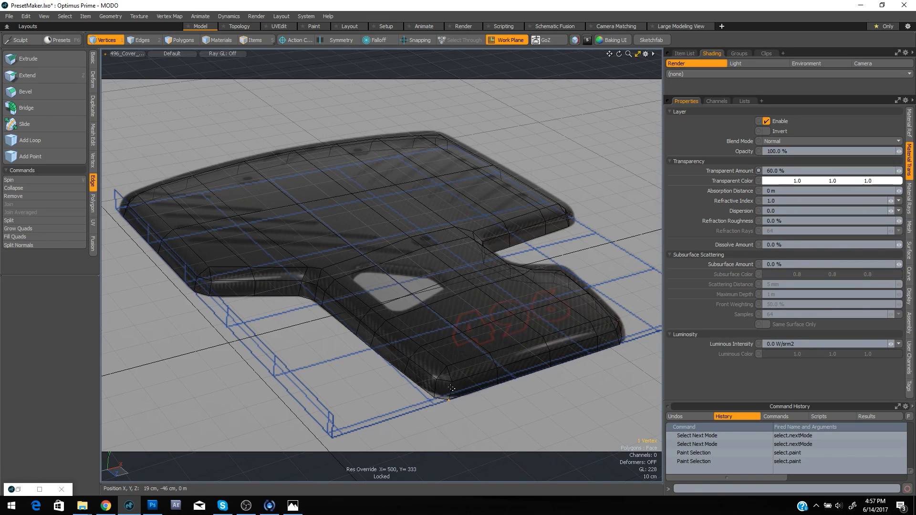
{"action": "key", "text": "w"}
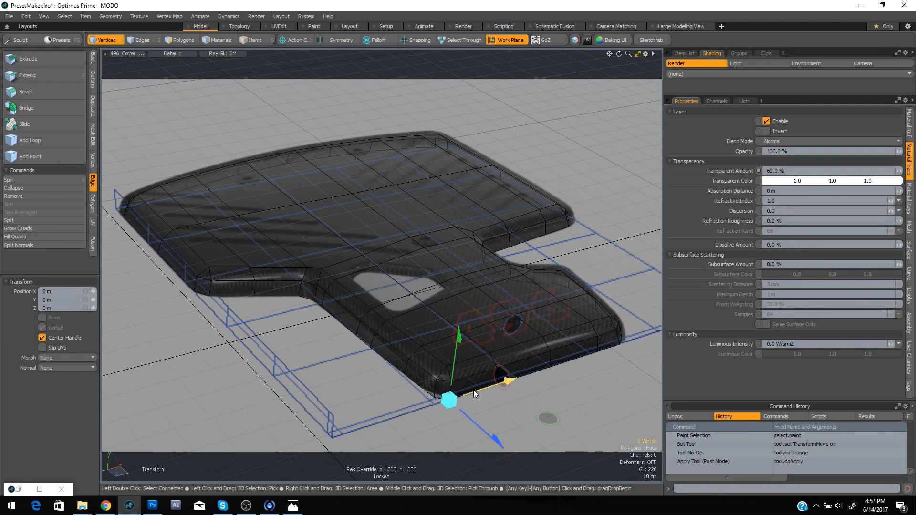
{"action": "left_click_drag", "start_coordinate": [475, 392], "coordinate": [479, 393]}
{"action": "key", "text": "space"}
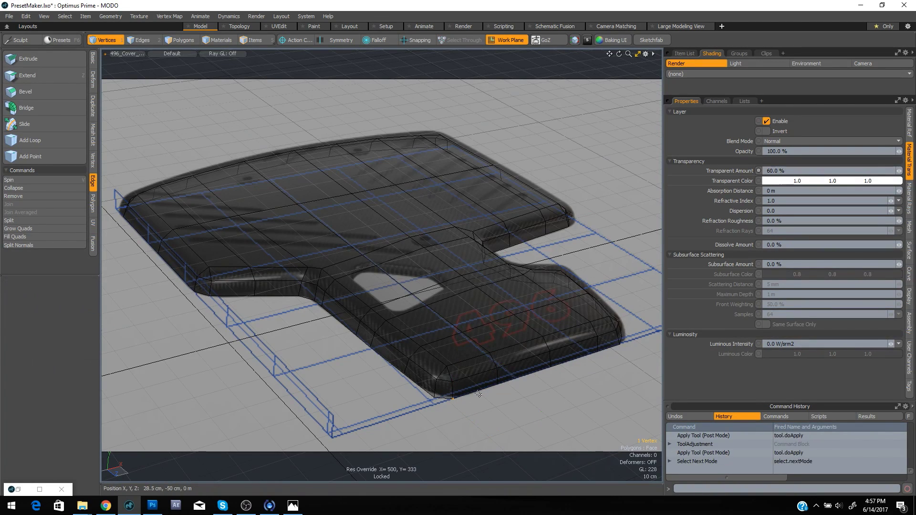
Move the adjacent bottom vertex of the same beveled corner -1 cm in Z, and clear the selection
{"action": "left_click", "coordinate": [433, 395]}
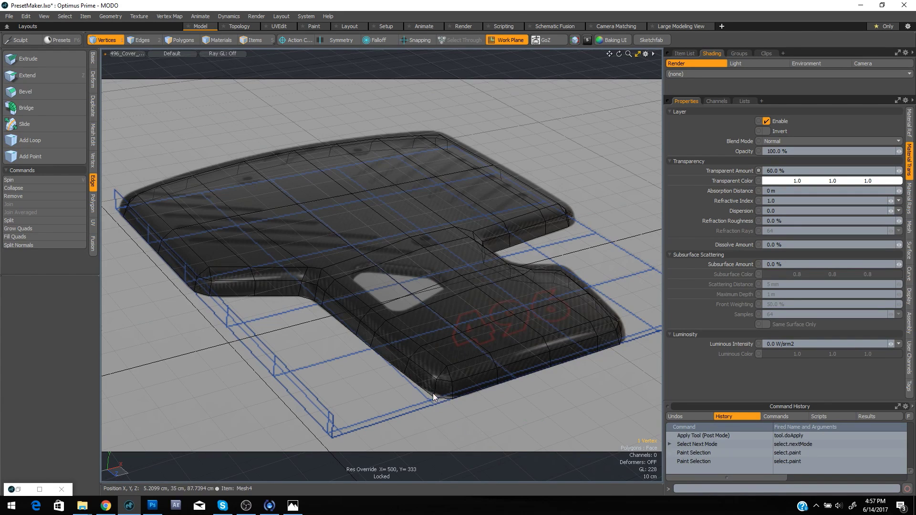
{"action": "key", "text": "w"}
{"action": "left_click_drag", "start_coordinate": [455, 414], "coordinate": [452, 411]}
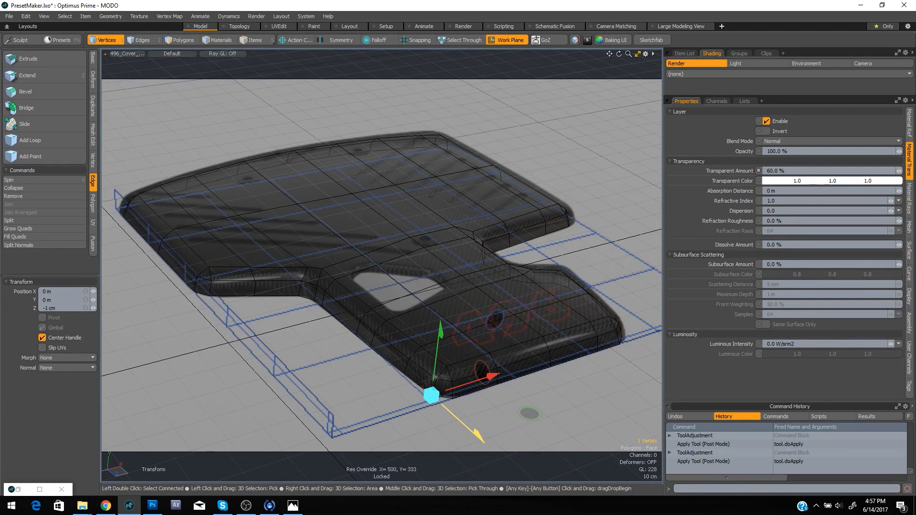
{"action": "key", "text": "space"}
{"action": "left_click", "coordinate": [477, 424]}
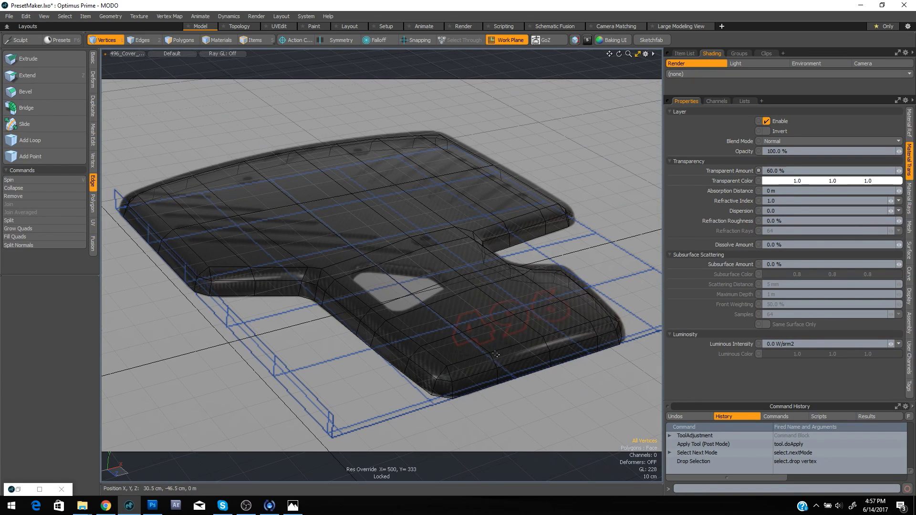
Select the whole cover, push its polygons outward 1.5 cm to fill the photo's outline, and clear the selection
{"action": "key", "text": "3"}
{"action": "double_click", "coordinate": [483, 388]}
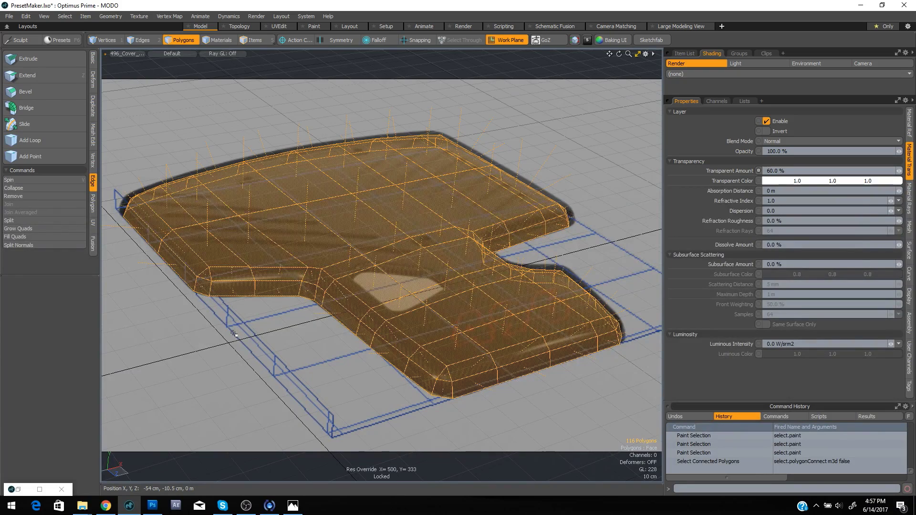
{"action": "key", "text": "shift+h"}
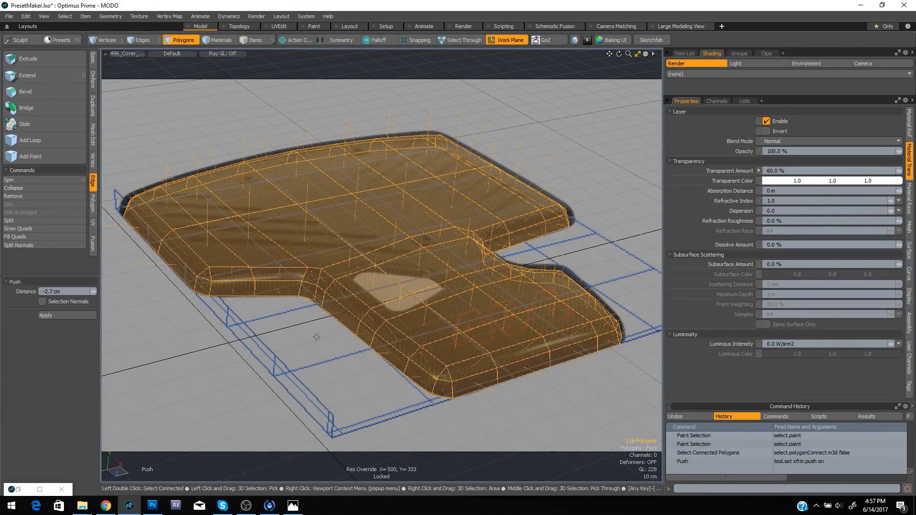
{"action": "left_click", "coordinate": [397, 228]}
{"action": "left_click_drag", "start_coordinate": [404, 175], "coordinate": [402, 179]}
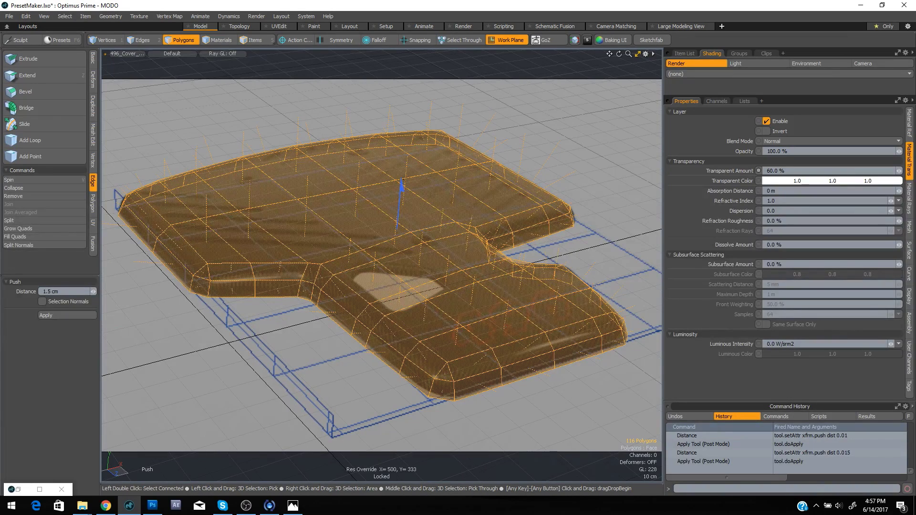
{"action": "key", "text": "space"}
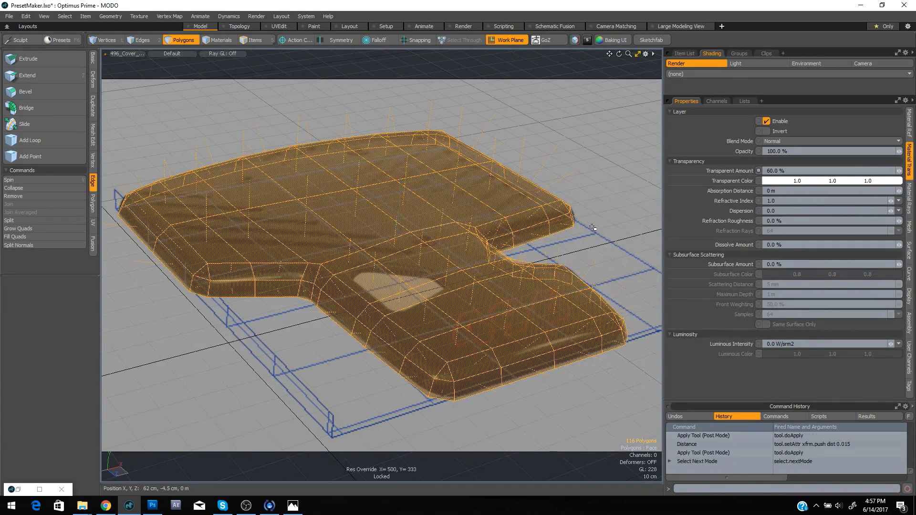
{"action": "left_click", "coordinate": [596, 257]}
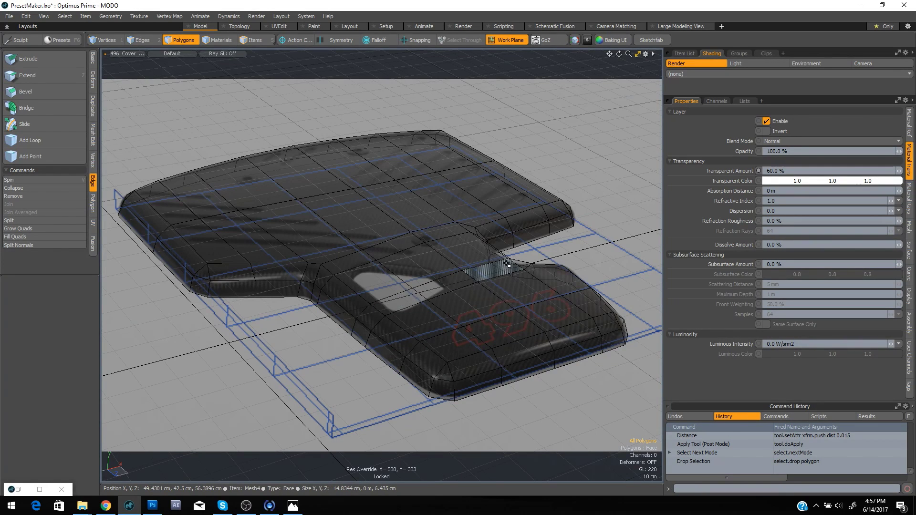
Compare the pushed cover's subdivided and unsubdivided shapes against the photo, and switch to edge selection
{"action": "key", "text": "Tab"}
{"action": "key", "text": "Tab"}
{"action": "key", "text": "Tab"}
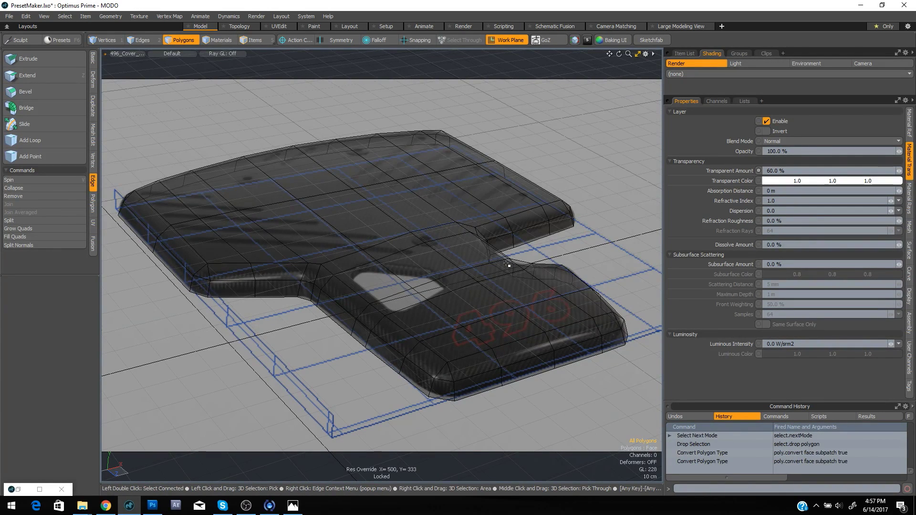
{"action": "key", "text": "Tab"}
{"action": "key", "text": "space"}
{"action": "key", "text": "space"}
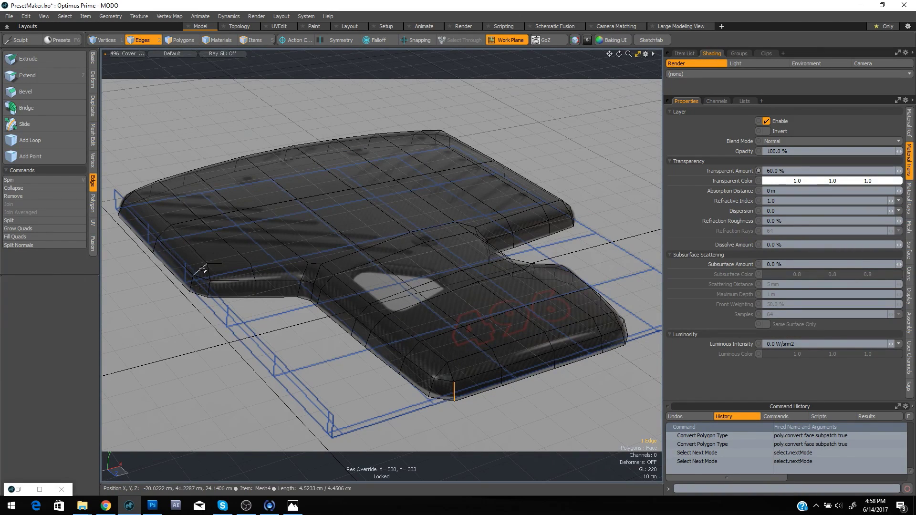
{"action": "key", "text": "ctrl+z"}
{"action": "key", "text": "ctrl+z"}
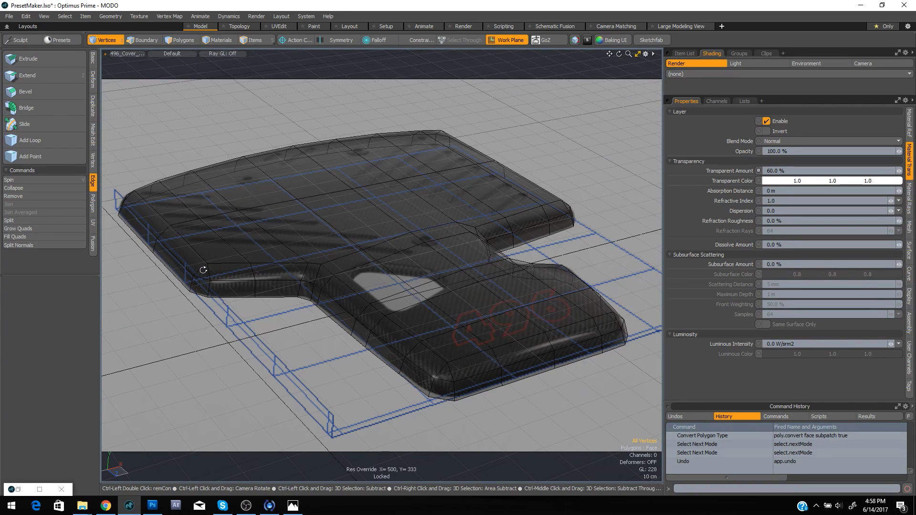
{"action": "key", "text": "Tab"}
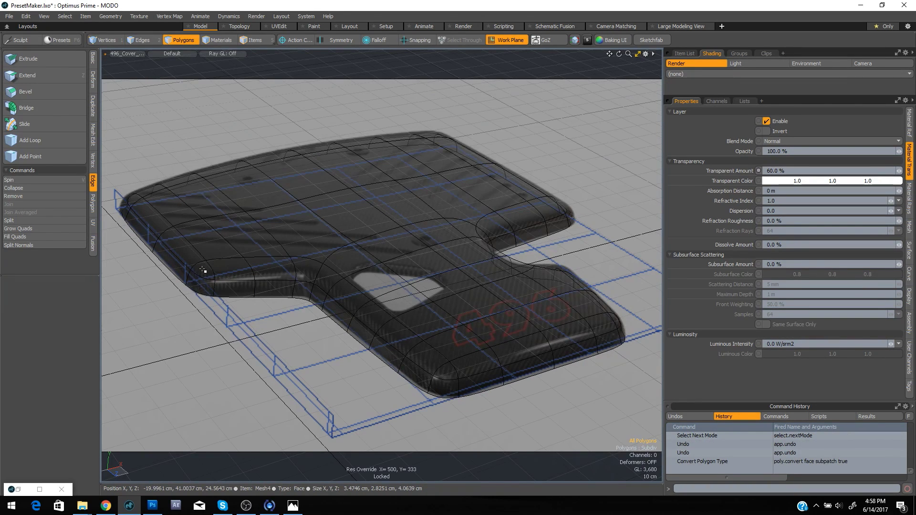
{"action": "key", "text": "Tab"}
{"action": "key", "text": "space"}
{"action": "key", "text": "space"}
{"action": "key", "text": "space"}
{"action": "key", "text": "space"}
{"action": "key", "text": "space"}
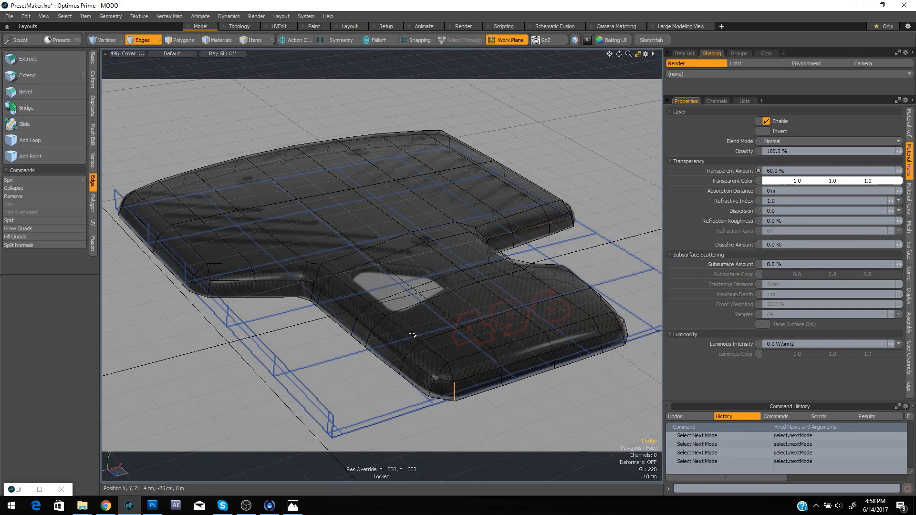
Select all the polygons of the cover's top face, including those bordering the side notch and the far corner
{"action": "double_click", "coordinate": [413, 335]}
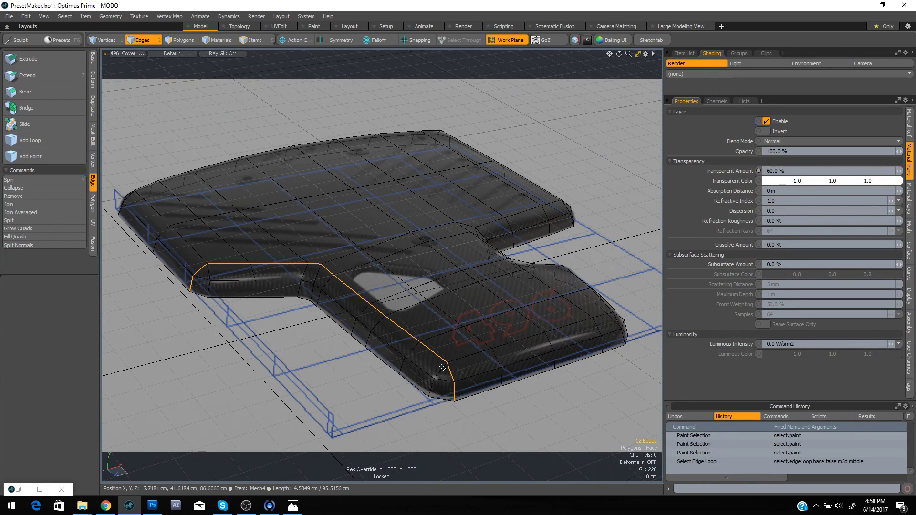
{"action": "key", "text": "space"}
{"action": "mouse_move", "coordinate": [429, 349]}
{"action": "left_mouse_down"}
{"action": "mouse_move", "coordinate": [562, 317]}
{"action": "mouse_move", "coordinate": [580, 303]}
{"action": "mouse_move", "coordinate": [533, 291]}
{"action": "mouse_move", "coordinate": [475, 229]}
{"action": "mouse_move", "coordinate": [519, 195]}
{"action": "mouse_move", "coordinate": [458, 160]}
{"action": "mouse_move", "coordinate": [201, 213]}
{"action": "mouse_move", "coordinate": [215, 231]}
{"action": "mouse_move", "coordinate": [345, 255]}
{"action": "mouse_move", "coordinate": [444, 305]}
{"action": "mouse_move", "coordinate": [406, 248]}
{"action": "mouse_move", "coordinate": [470, 231]}
{"action": "left_mouse_up"}
{"action": "key", "text": "ctrl+space"}
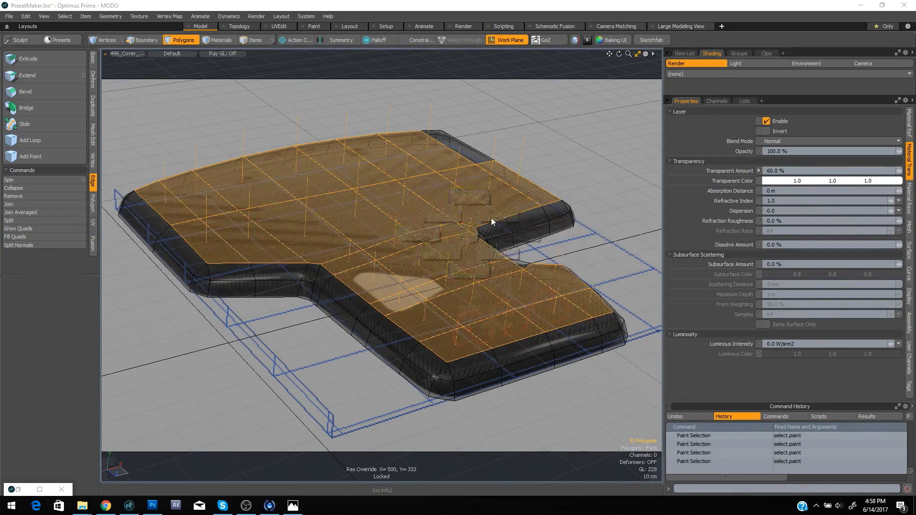
{"action": "left_click", "coordinate": [492, 219]}
{"action": "left_click", "coordinate": [374, 315]}
{"action": "left_click_drag", "start_coordinate": [334, 308], "coordinate": [417, 306], "text": "alt"}
{"action": "left_click", "coordinate": [353, 271]}
{"action": "left_click", "coordinate": [361, 262]}
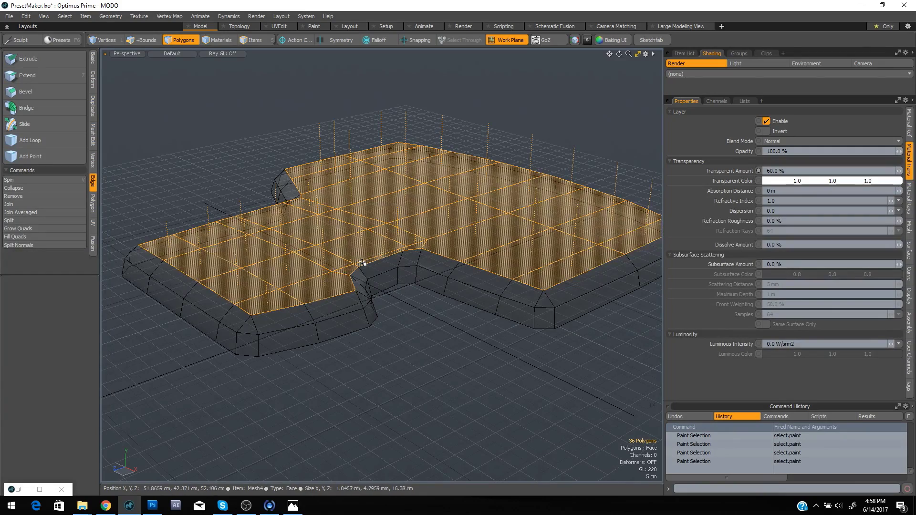
Lower the selected top polygons slightly in Y to match the upper edge line of the part in the photo
{"action": "left_click_drag", "start_coordinate": [358, 266], "coordinate": [431, 301], "text": "alt"}
{"action": "key", "text": "w"}
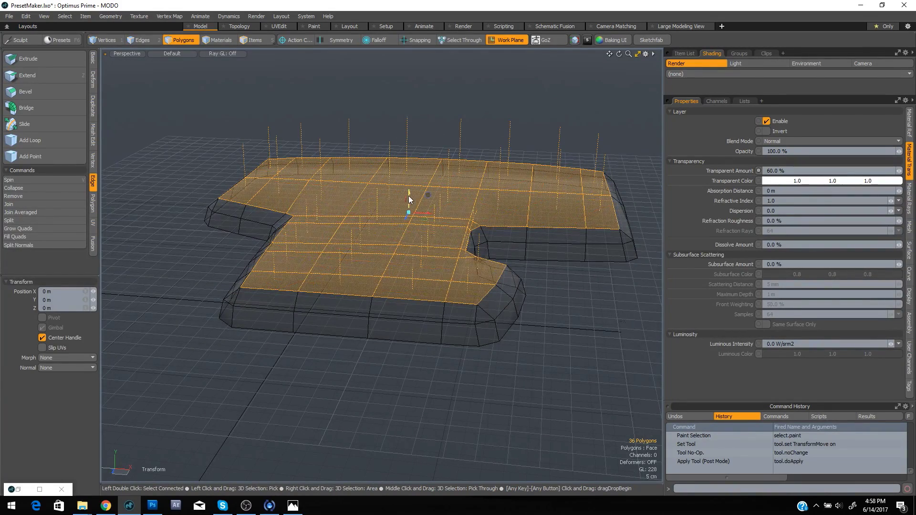
{"action": "left_click_drag", "start_coordinate": [409, 200], "coordinate": [409, 202]}
{"action": "key", "text": "ctrl+space"}
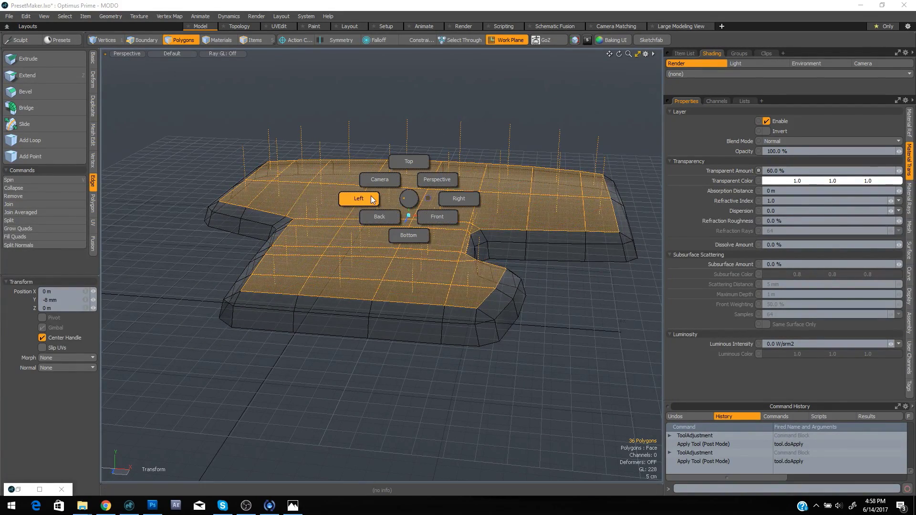
{"action": "left_click", "coordinate": [379, 180]}
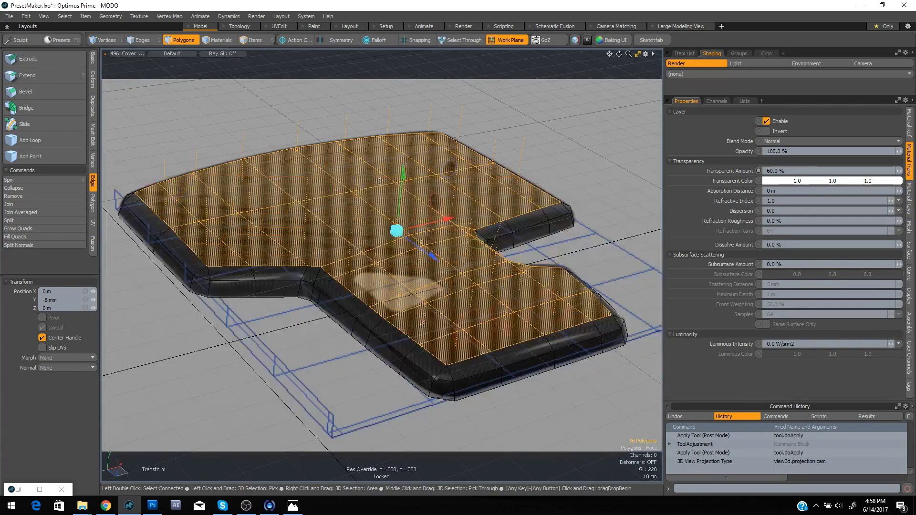
{"action": "left_click_drag", "start_coordinate": [404, 181], "coordinate": [404, 188]}
Scale the selected top polygons to 102% in X and Z, and clear the selection
{"action": "key", "text": "r"}
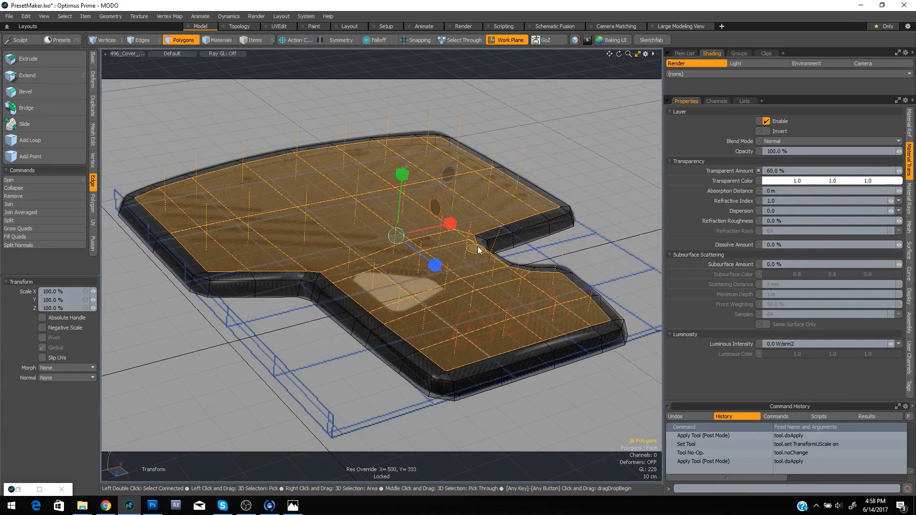
{"action": "left_click_drag", "start_coordinate": [479, 250], "coordinate": [481, 251]}
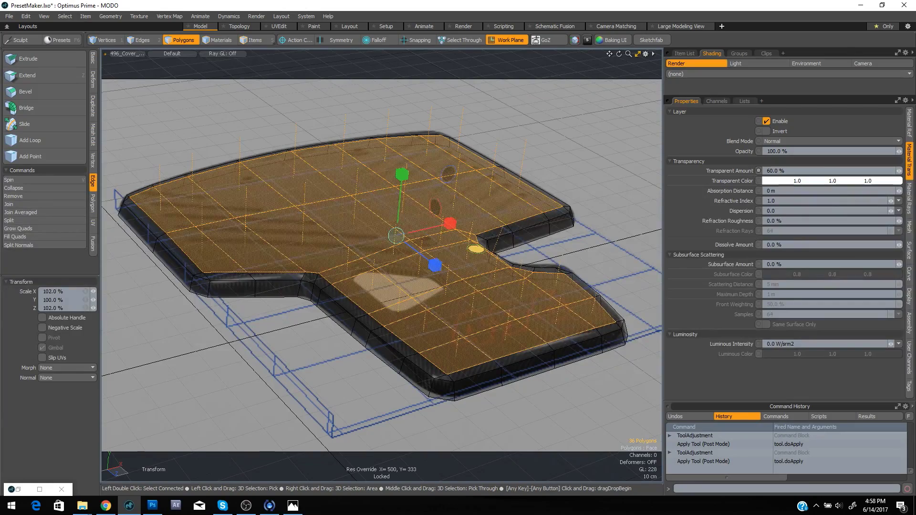
{"action": "key", "text": "ctrl+space"}
{"action": "left_click", "coordinate": [536, 205]}
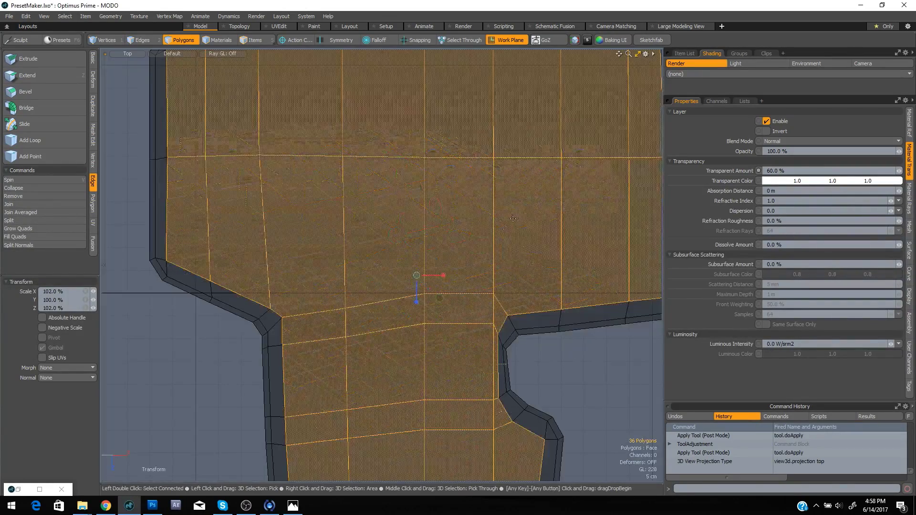
{"action": "left_click_drag", "start_coordinate": [529, 318], "coordinate": [450, 212], "text": "alt"}
{"action": "scroll", "coordinate": [450, 212], "scroll_direction": "up", "scroll_amount": 1}
{"action": "key", "text": "space"}
{"action": "left_click", "coordinate": [538, 224]}
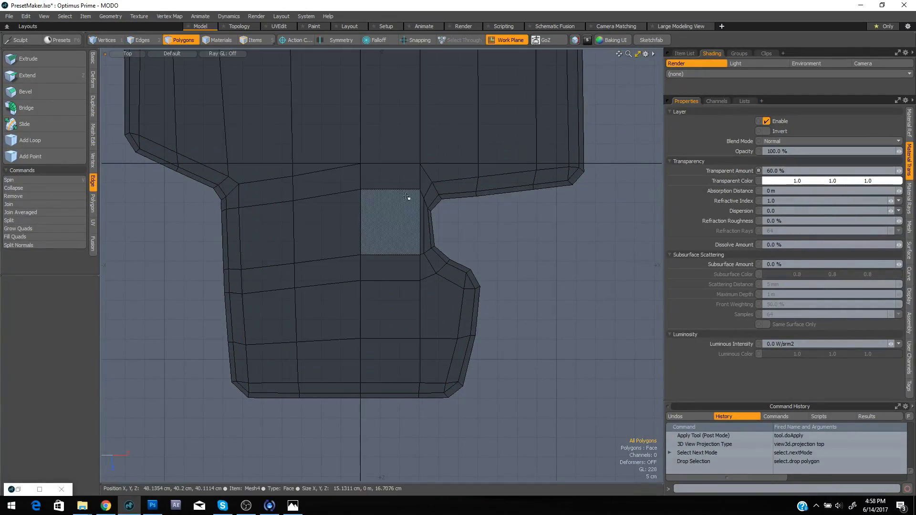
Select the lengthwise top-face edge just inside the side notch and move it -4.2 cm in X
{"action": "key", "text": "space"}
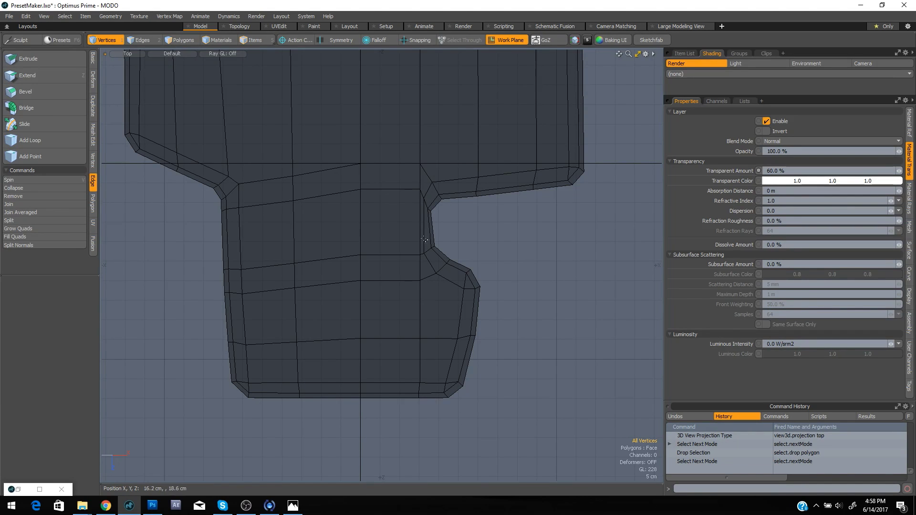
{"action": "key", "text": "space"}
{"action": "key", "text": "space"}
{"action": "key", "text": "space"}
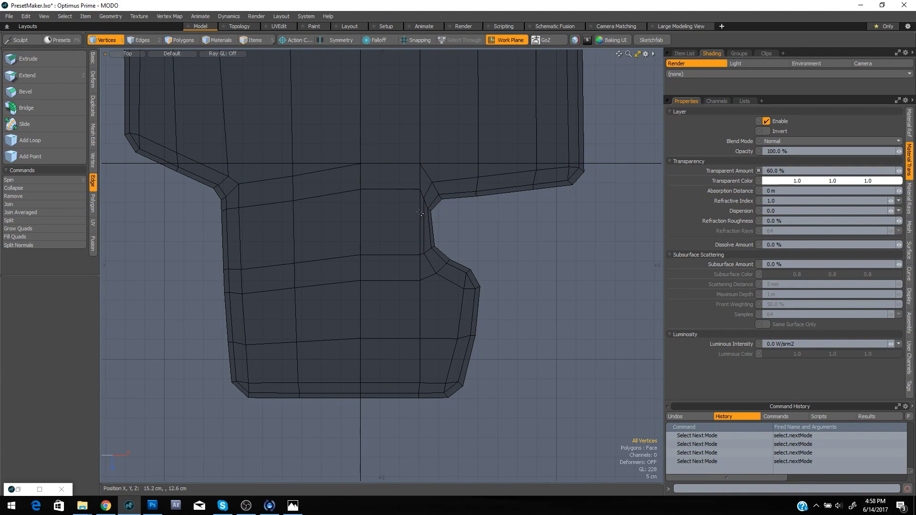
{"action": "key", "text": "space"}
{"action": "left_click", "coordinate": [421, 208]}
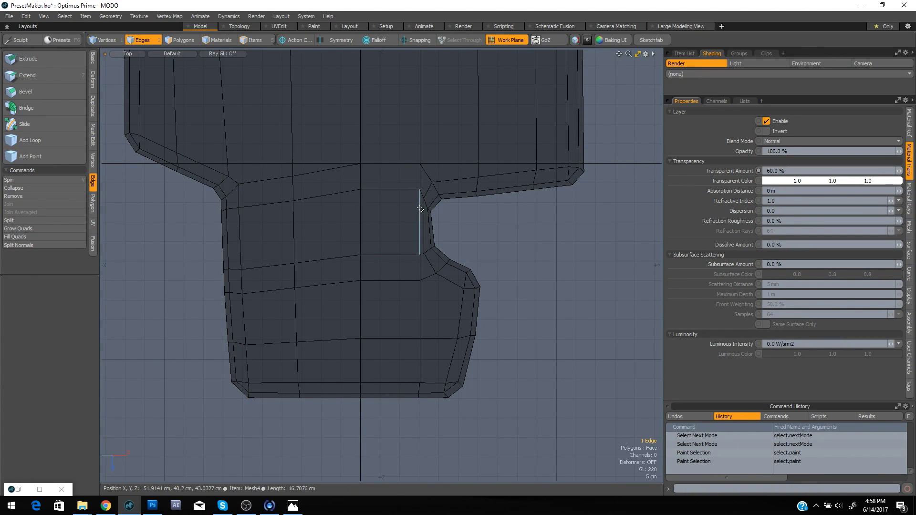
{"action": "key", "text": "w"}
{"action": "left_click_drag", "start_coordinate": [446, 223], "coordinate": [429, 224]}
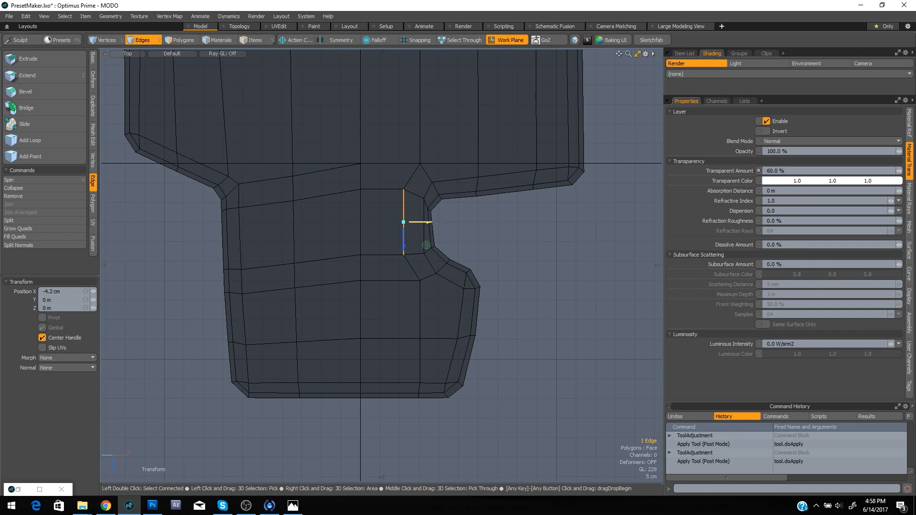
Select the parallel edge closer to the notch rim, move it -2 cm in X, and clear the selection
{"action": "key", "text": "ctrl+z"}
{"action": "key", "text": "w"}
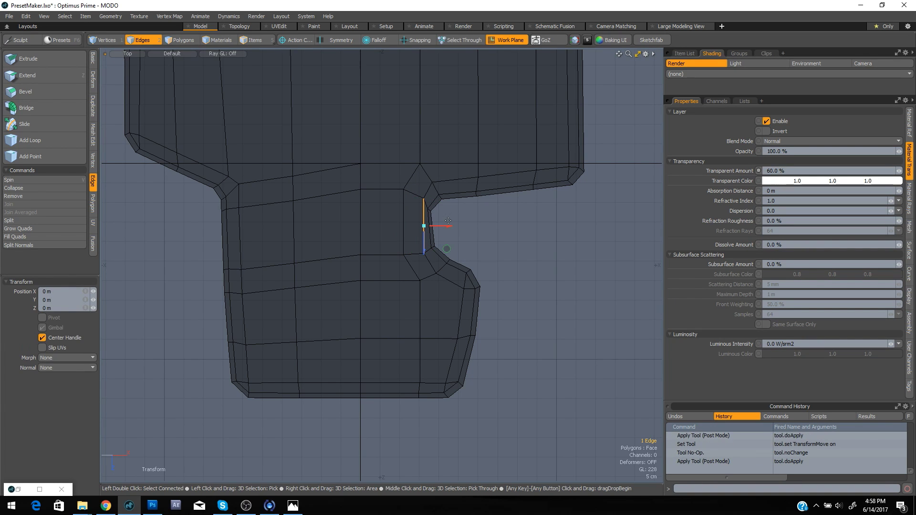
{"action": "left_click_drag", "start_coordinate": [447, 229], "coordinate": [438, 249]}
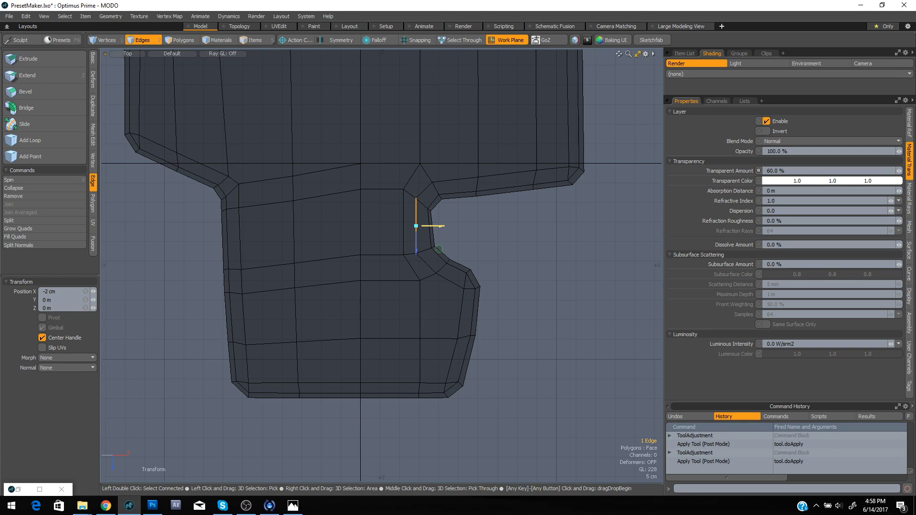
{"action": "key", "text": "space"}
{"action": "left_click", "coordinate": [513, 225]}
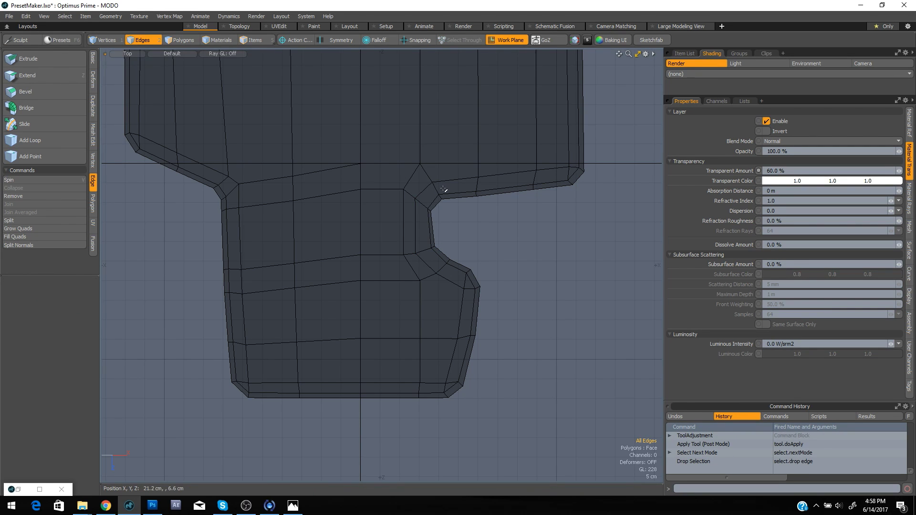
Move the inner lengthwise edge beside the notch slightly further in negative X, and clear the selection
{"action": "left_click", "coordinate": [407, 243]}
{"action": "key", "text": "w"}
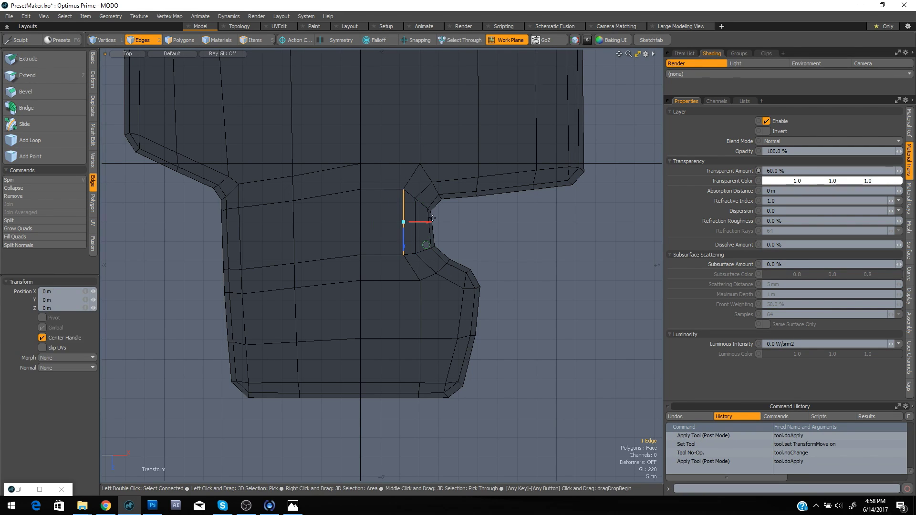
{"action": "left_click_drag", "start_coordinate": [428, 226], "coordinate": [424, 223]}
{"action": "key", "text": "space"}
{"action": "left_click", "coordinate": [527, 243]}
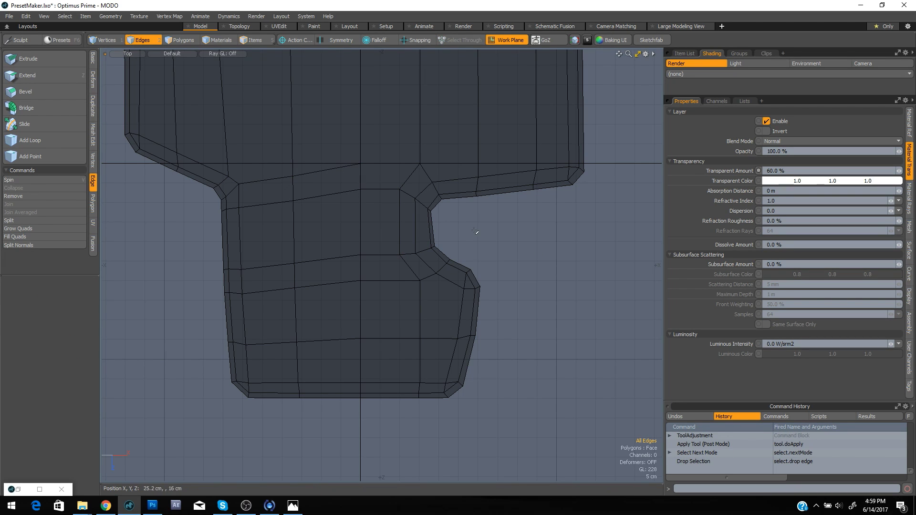
Preview the whole cover's subdivided outline from above, and return it to unsubdivided faces
{"action": "key", "text": "Tab"}
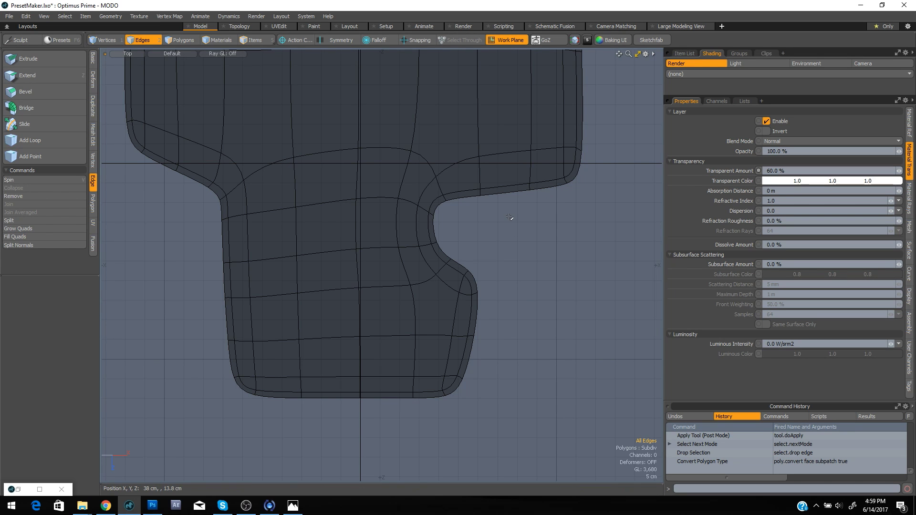
{"action": "scroll", "coordinate": [520, 170], "scroll_direction": "down", "scroll_amount": 5}
{"action": "key", "text": "Tab"}
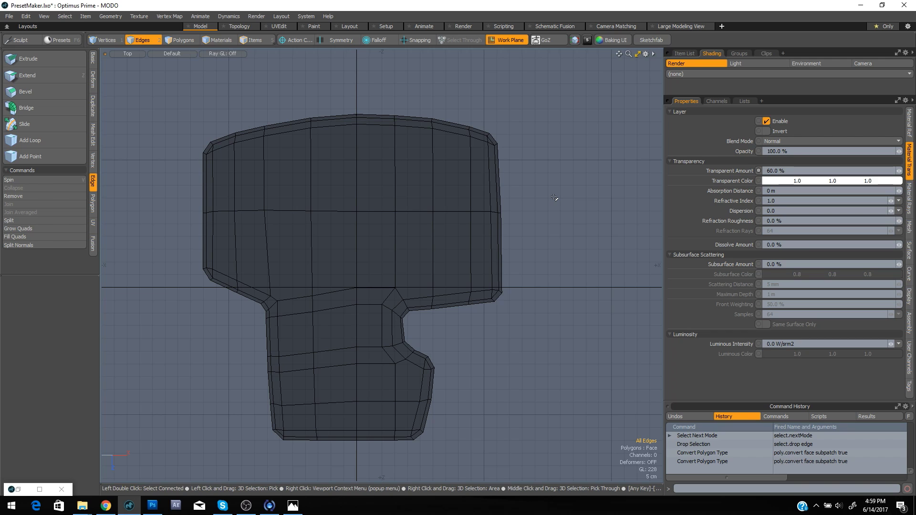
Try subdividing all of the cover's polygons into a denser mesh, and undo it
{"action": "key", "text": "ctrl+space"}
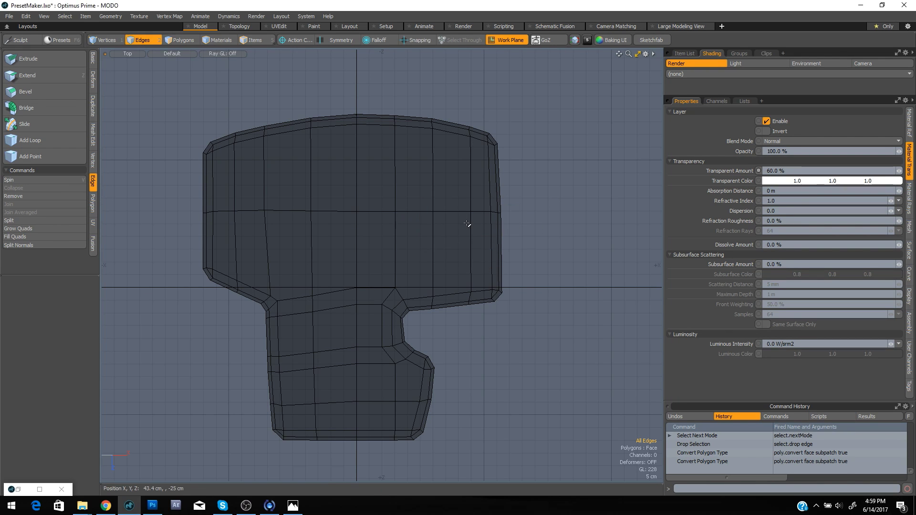
{"action": "key", "text": "ctrl+space"}
{"action": "key", "text": "shift+d"}
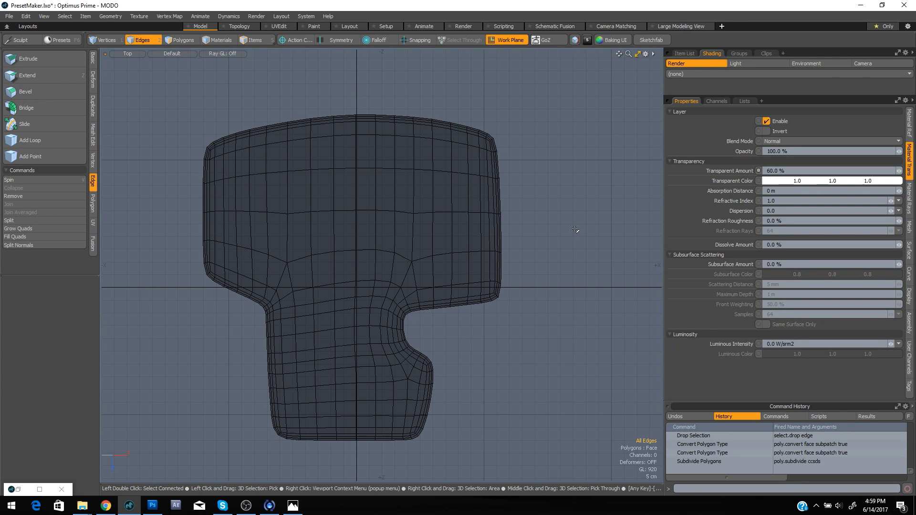
{"action": "key", "text": "ctrl"}
{"action": "key", "text": "ctrl+z"}
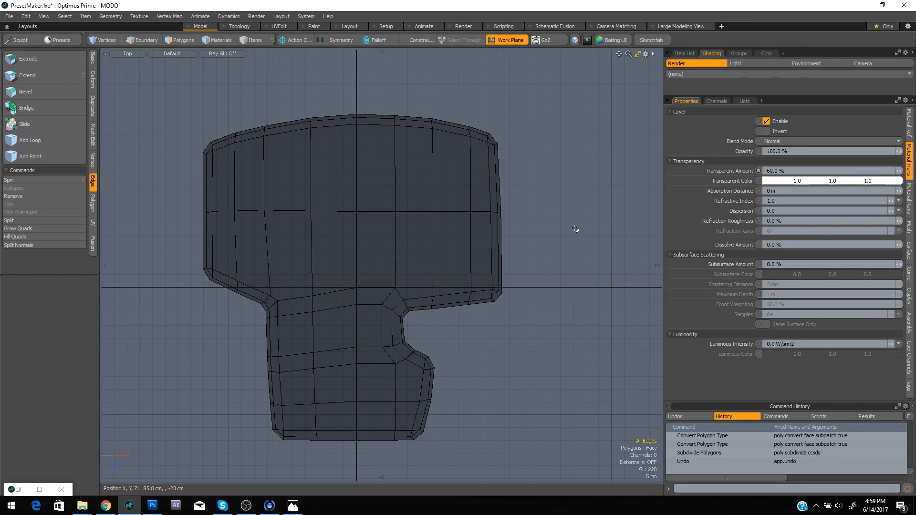
In the camera view, select the strip of three top polygons over the outer half of the photo's opening
{"action": "key", "text": "ctrl+space"}
{"action": "left_click", "coordinate": [598, 210]}
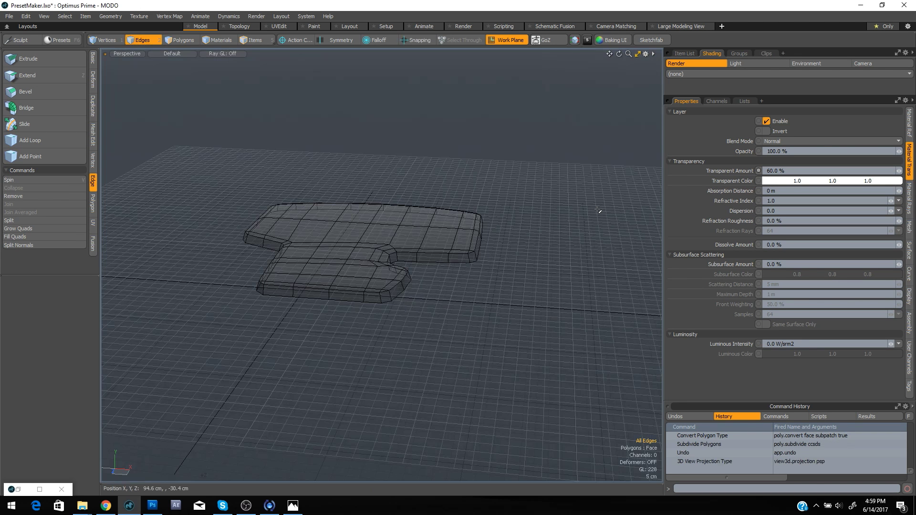
{"action": "key", "text": "ctrl+space"}
{"action": "left_click", "coordinate": [528, 227]}
{"action": "key", "text": "alt"}
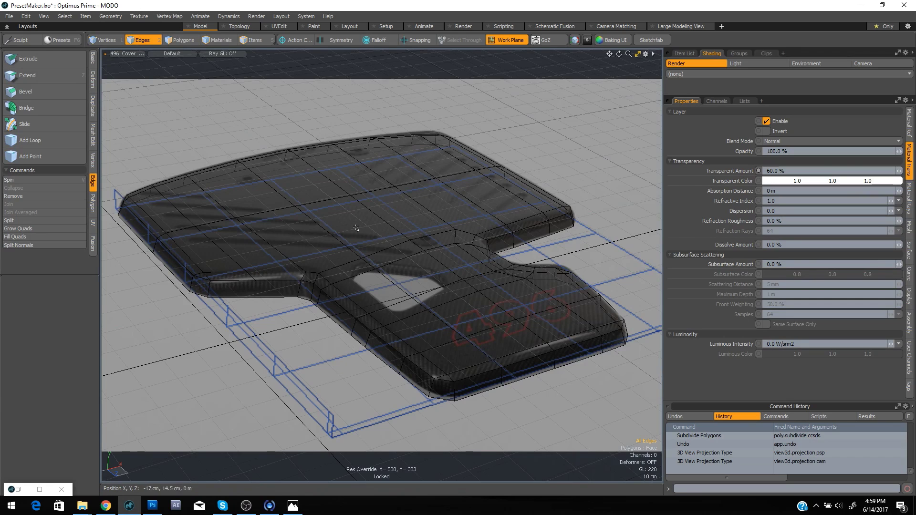
{"action": "key", "text": "space"}
{"action": "mouse_move", "coordinate": [334, 275]}
{"action": "left_mouse_down"}
{"action": "mouse_move", "coordinate": [424, 311]}
{"action": "mouse_move", "coordinate": [449, 282]}
{"action": "mouse_move", "coordinate": [394, 279]}
{"action": "left_mouse_up"}
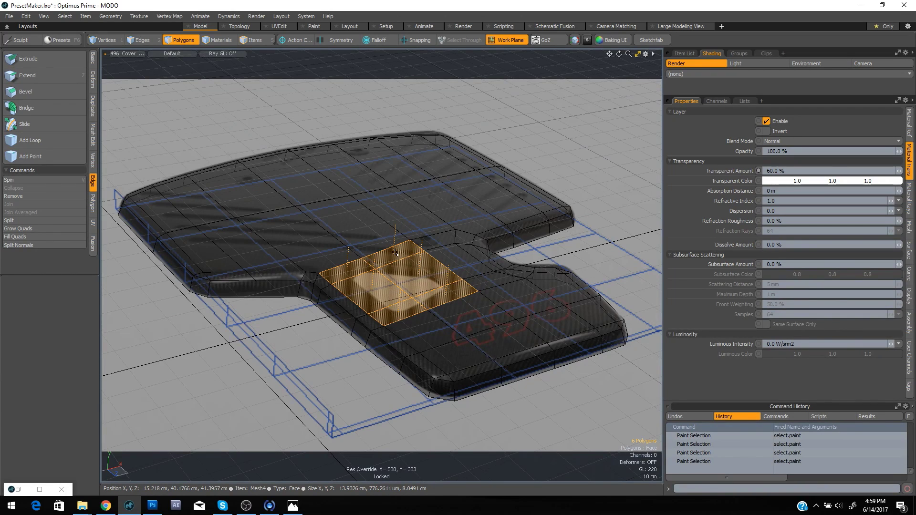
{"action": "key", "text": "space"}
{"action": "key", "text": "space"}
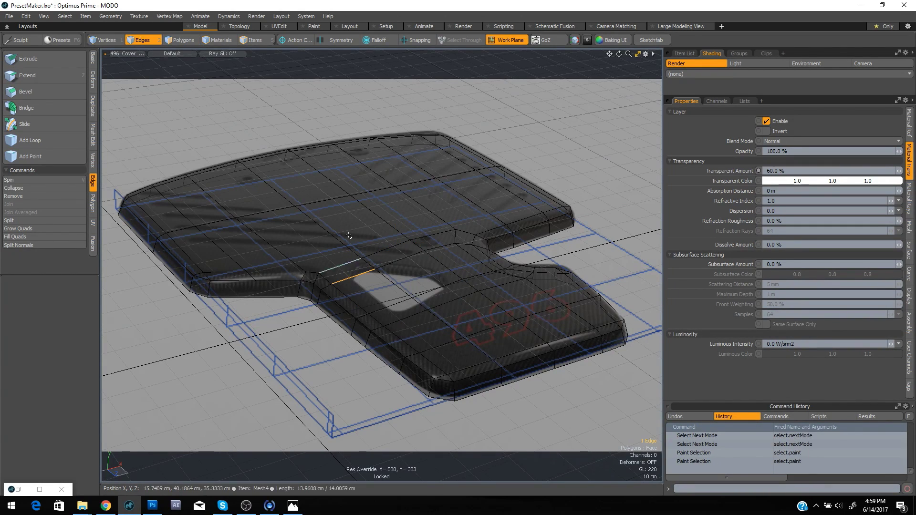
{"action": "key", "text": "space"}
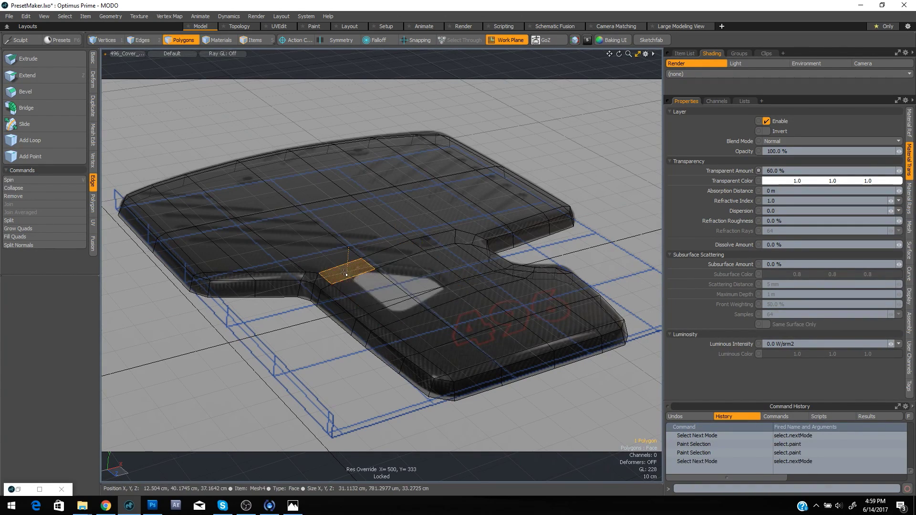
{"action": "left_click_drag", "start_coordinate": [346, 274], "coordinate": [406, 310]}
{"action": "left_click", "coordinate": [406, 310]}
Try subdividing the selected three-polygon strip, and undo it
{"action": "key", "text": "d"}
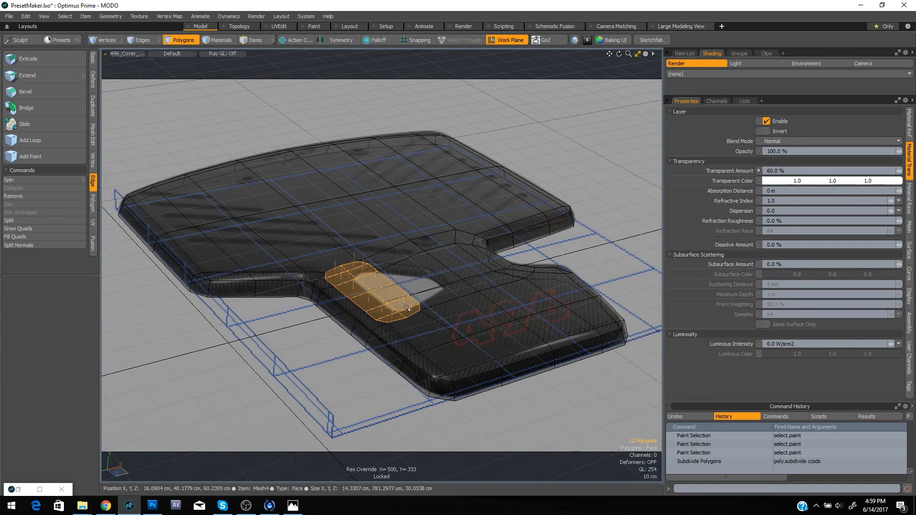
{"action": "key", "text": "ctrl+z"}
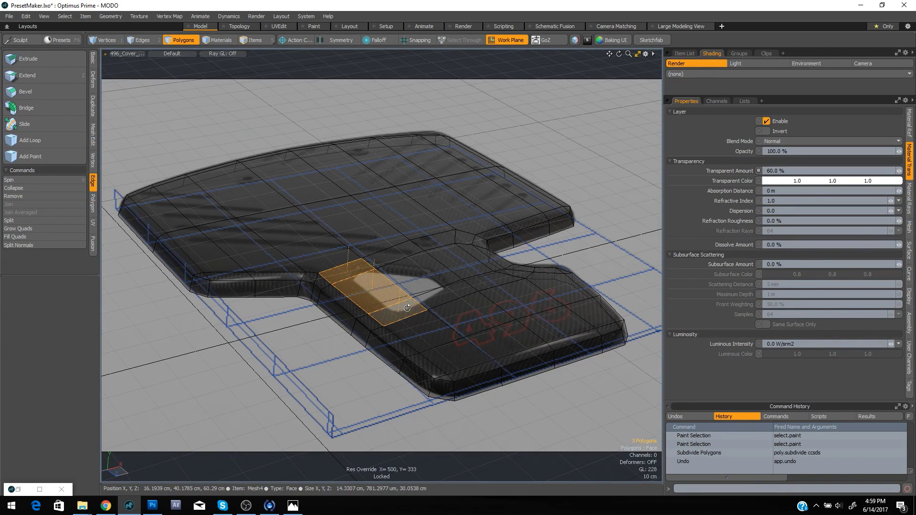
Loop-slice only the selected three-polygon strip with one Free-mode cut at about 42.5 %, and clear the selection
{"action": "key", "text": "alt+c"}
{"action": "left_click", "coordinate": [281, 214]}
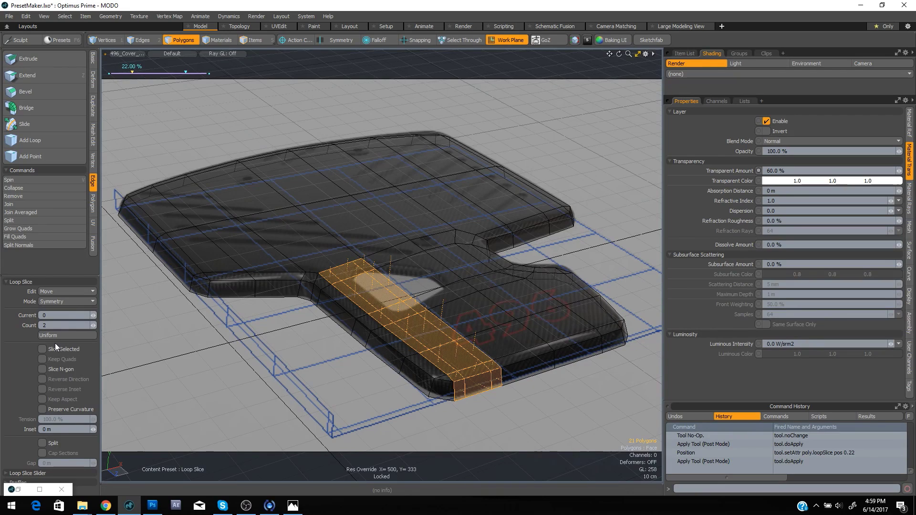
{"action": "left_click", "coordinate": [43, 349]}
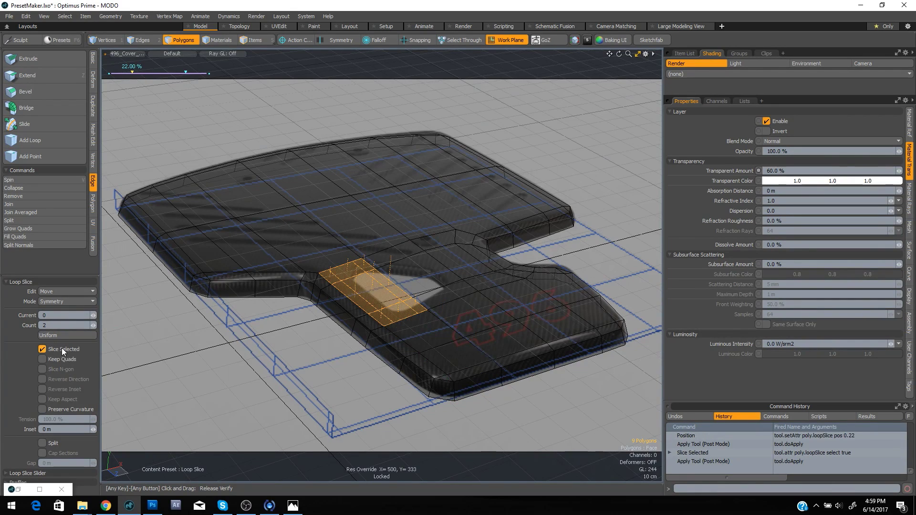
{"action": "left_click", "coordinate": [62, 349]}
{"action": "left_click", "coordinate": [62, 348]}
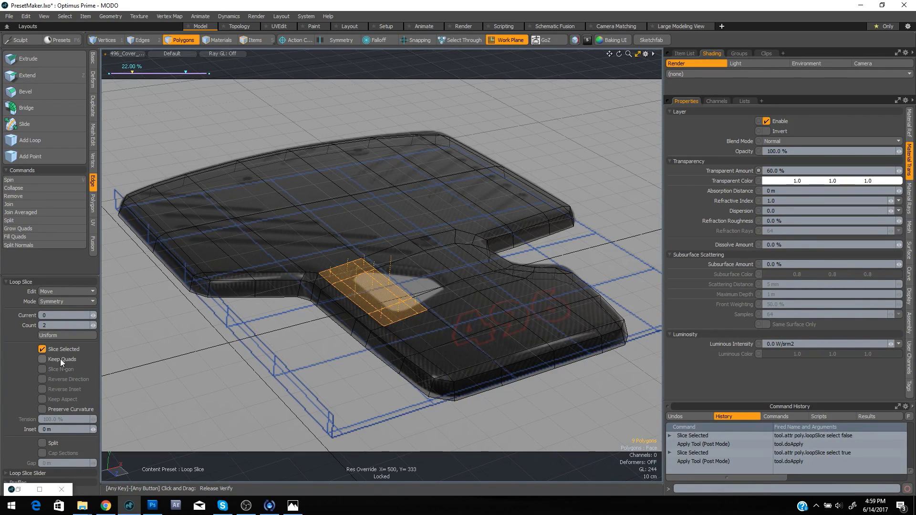
{"action": "left_click", "coordinate": [92, 327]}
{"action": "left_click", "coordinate": [64, 301]}
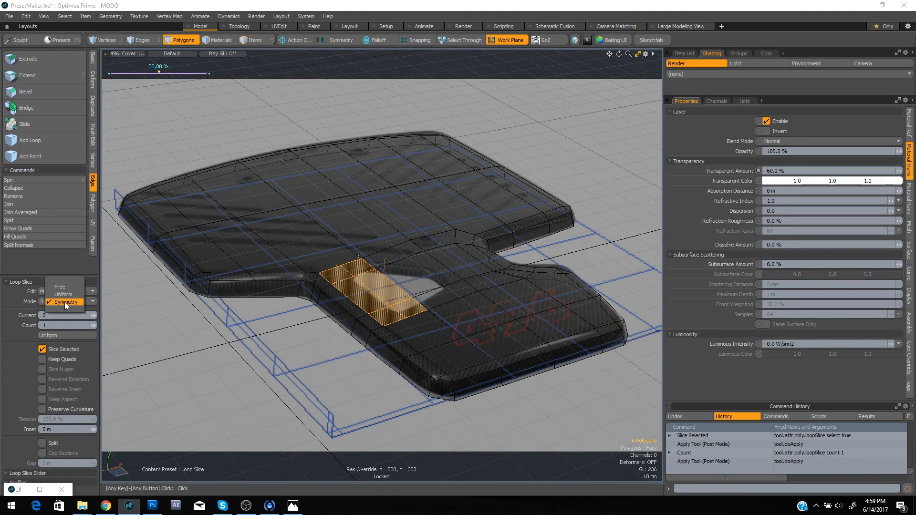
{"action": "left_click", "coordinate": [67, 287]}
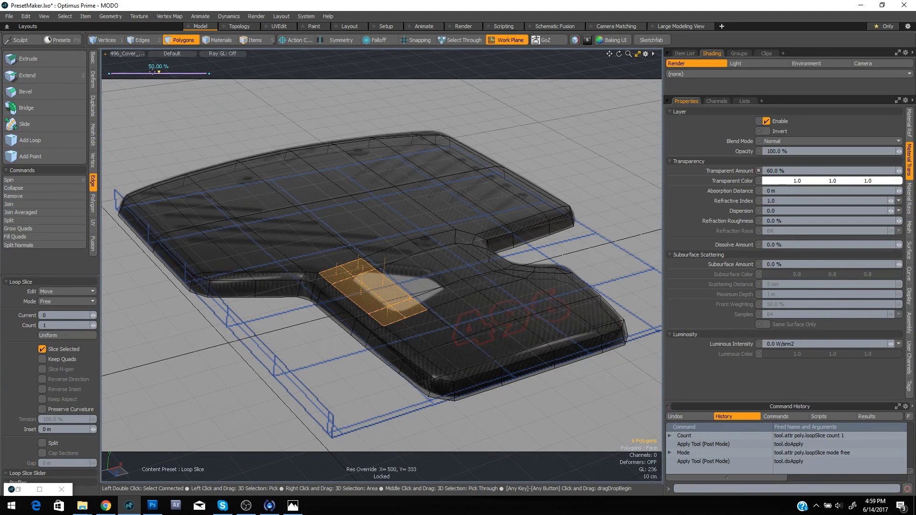
{"action": "left_click_drag", "start_coordinate": [158, 72], "coordinate": [151, 73]}
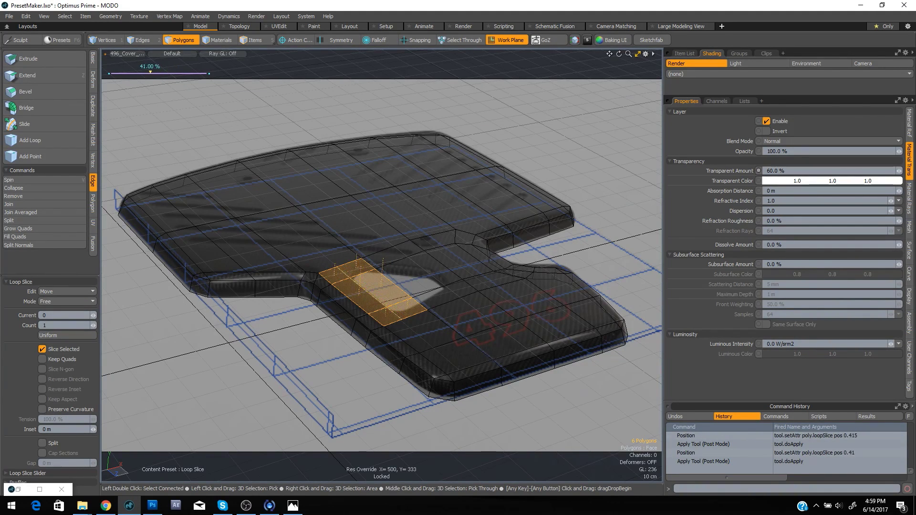
{"action": "key", "text": "space"}
{"action": "left_click", "coordinate": [345, 367]}
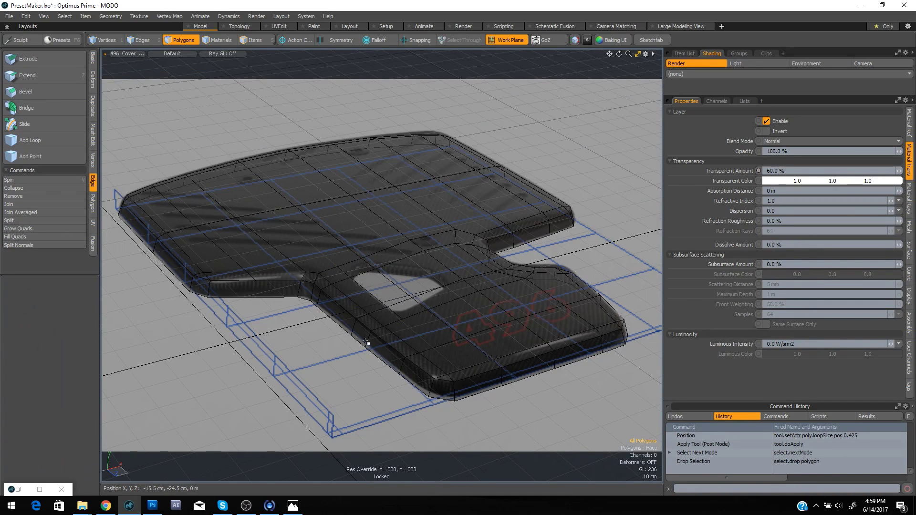
Edge-slice the top polygons along the photo opening's near end, from its outer front corner to just past its inner corner
{"action": "key", "text": "c"}
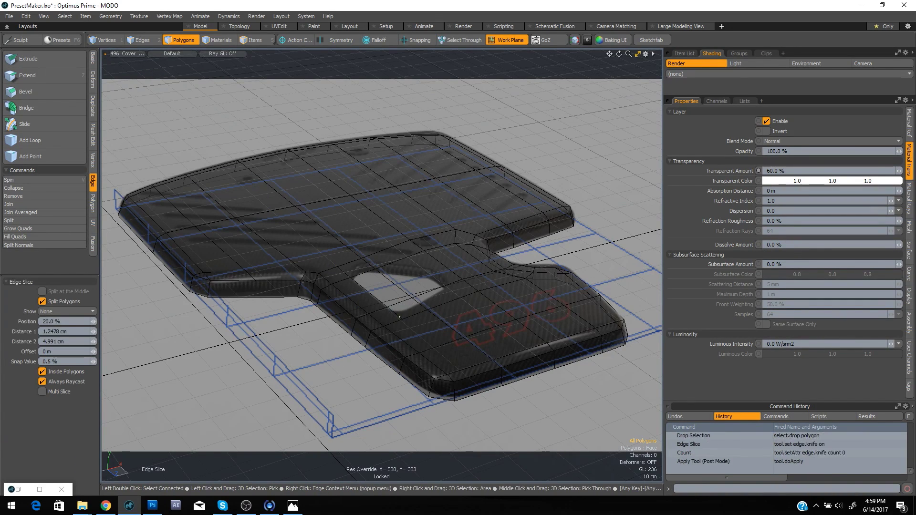
{"action": "left_click", "coordinate": [398, 316]}
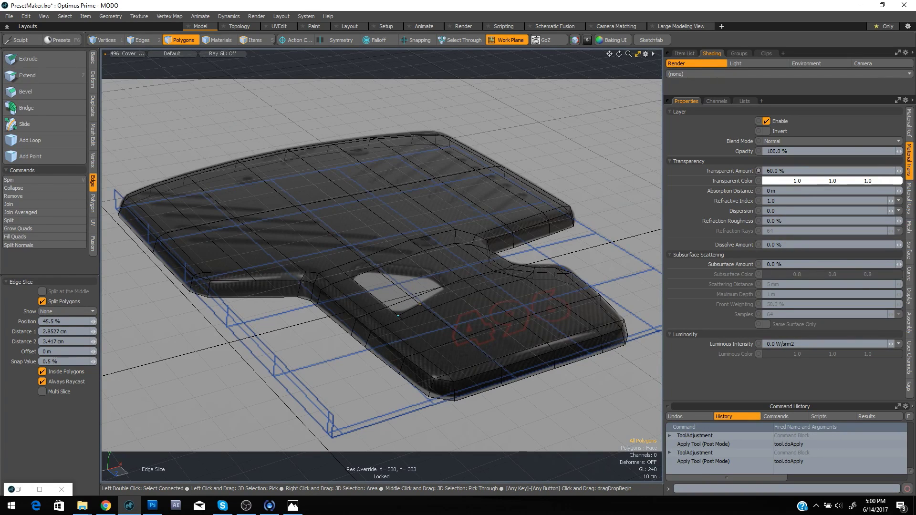
{"action": "left_click", "coordinate": [420, 304]}
{"action": "left_click", "coordinate": [448, 285]}
{"action": "key", "text": "space"}
Edge-slice the top polygons along the opening's rear side, from its outer rear corner around to the inner corner
{"action": "key", "text": "alt+c"}
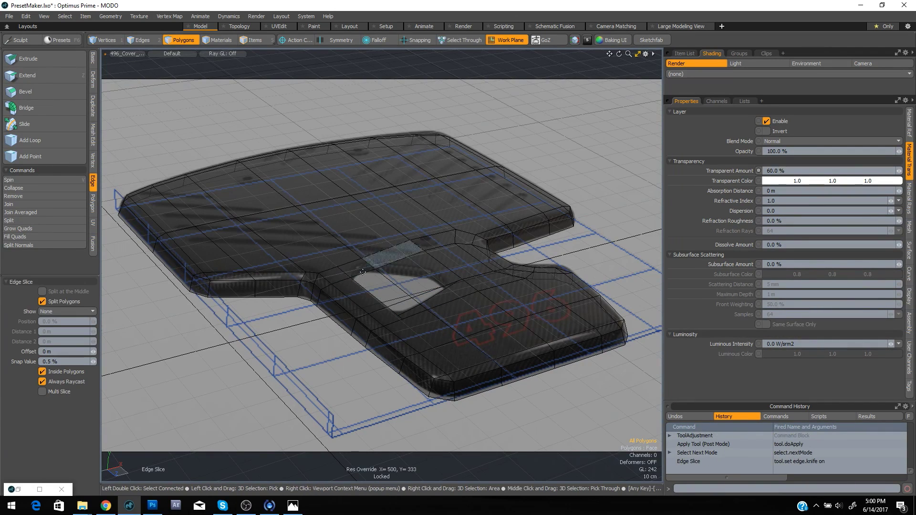
{"action": "left_click", "coordinate": [365, 261]}
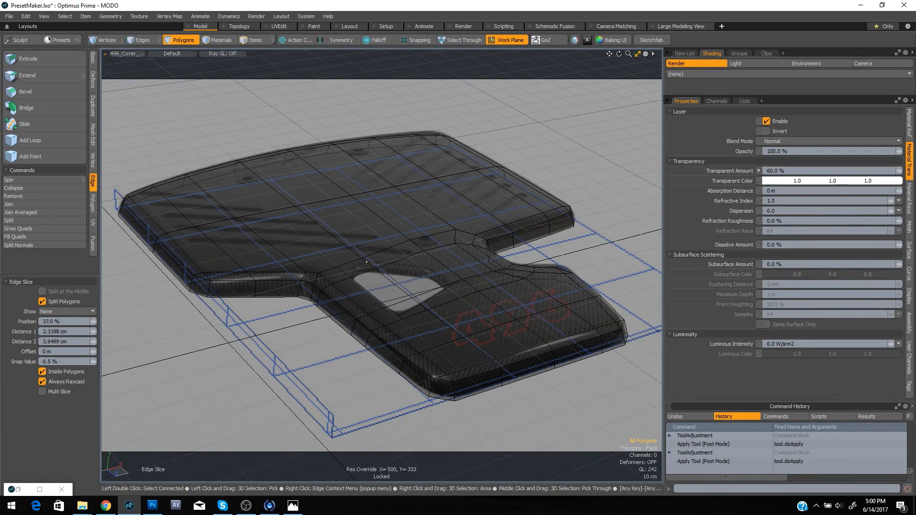
{"action": "left_click", "coordinate": [393, 262]}
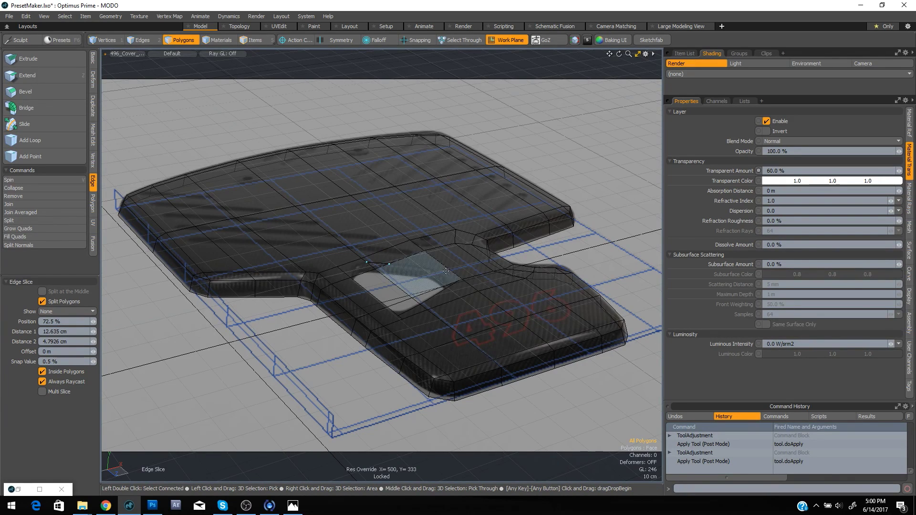
{"action": "key", "text": "space"}
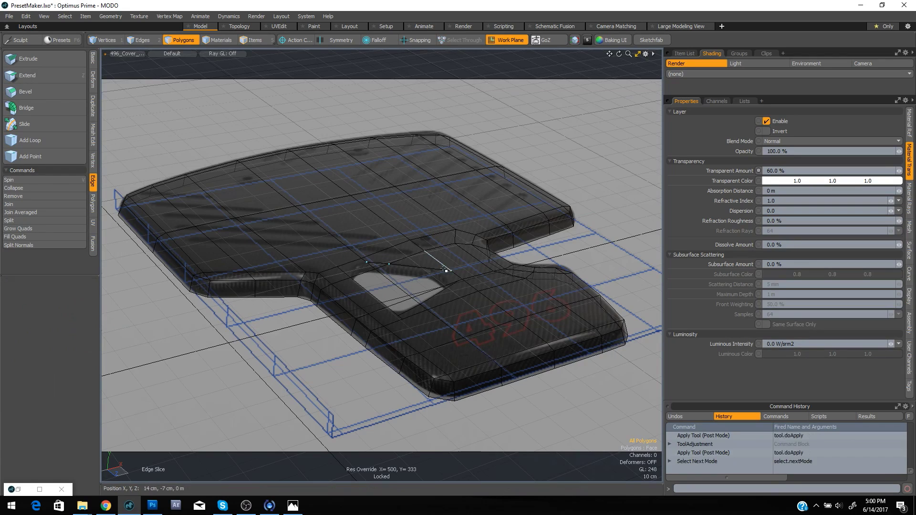
{"action": "key", "text": "ctrl+z"}
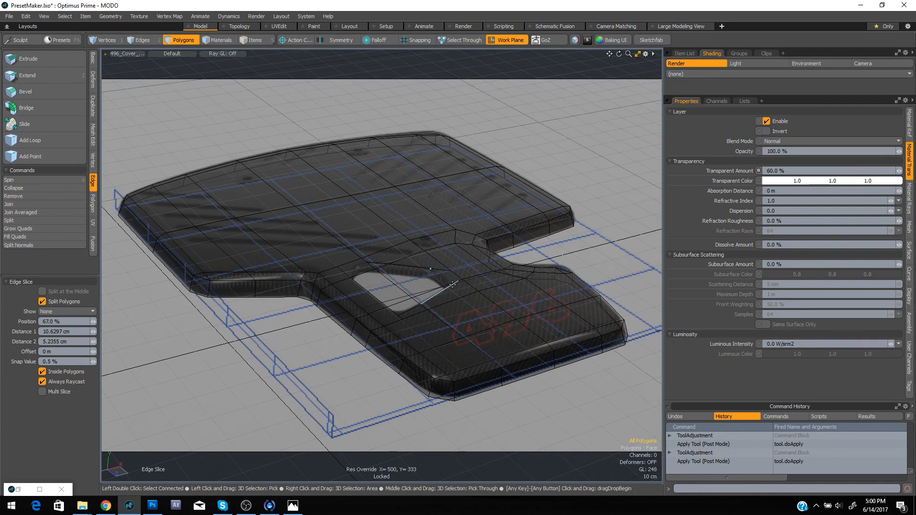
{"action": "left_click_drag", "start_coordinate": [458, 281], "coordinate": [449, 285]}
{"action": "key", "text": "space"}
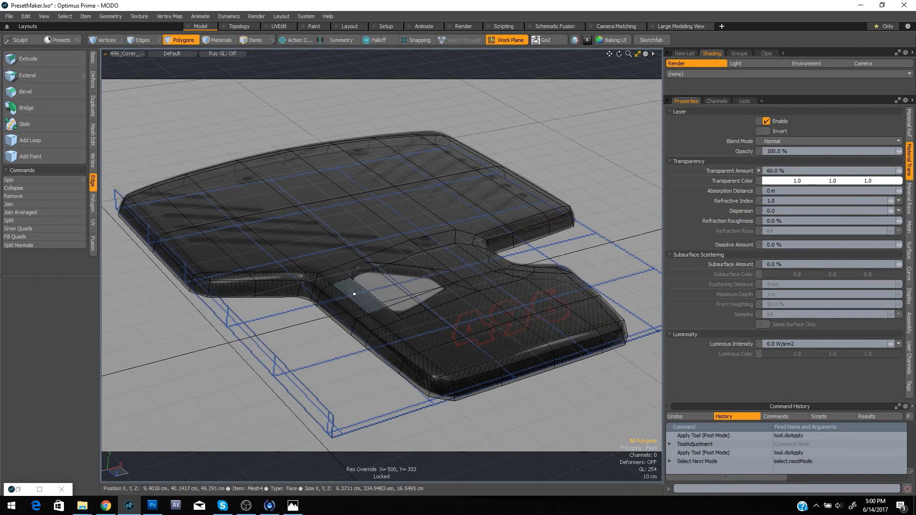
Edge-slice short connecting cuts around the opening's outer rear corner to close its outline
{"action": "key", "text": "ctrl+z"}
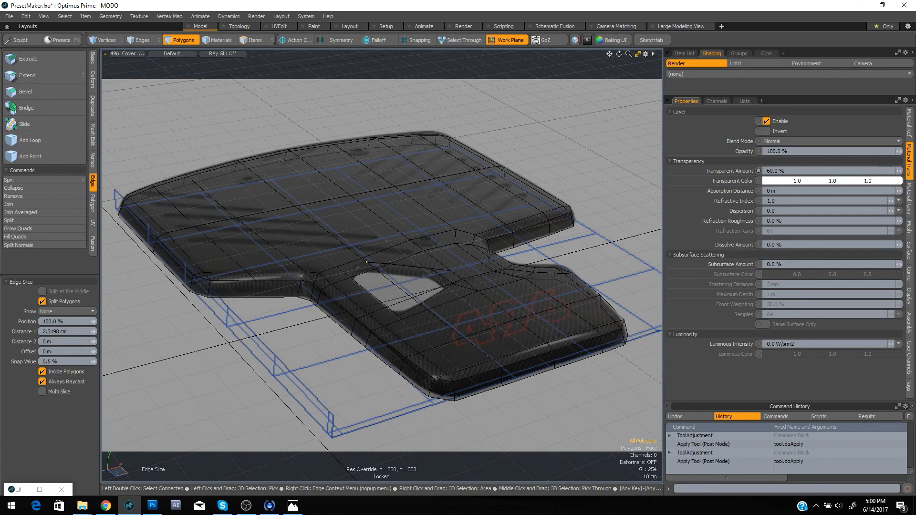
{"action": "left_click", "coordinate": [353, 267]}
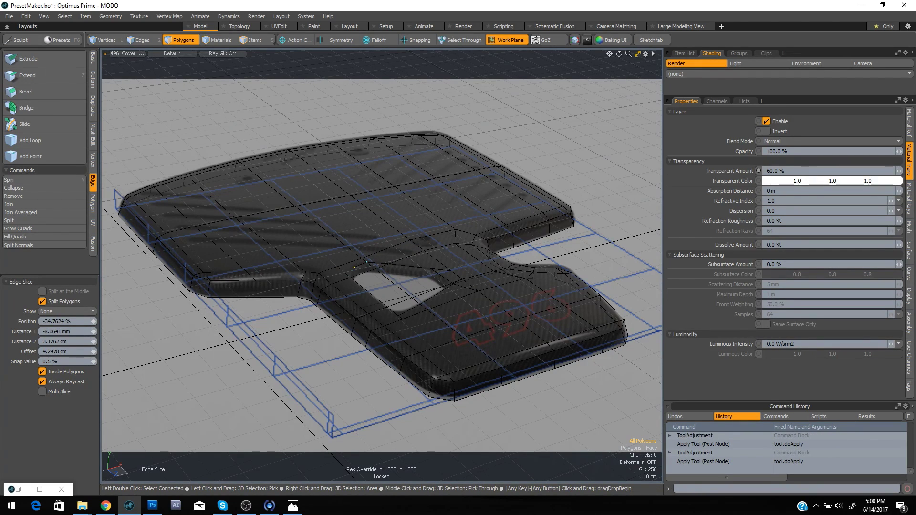
{"action": "left_click", "coordinate": [351, 278]}
{"action": "key", "text": "space"}
{"action": "key", "text": "c"}
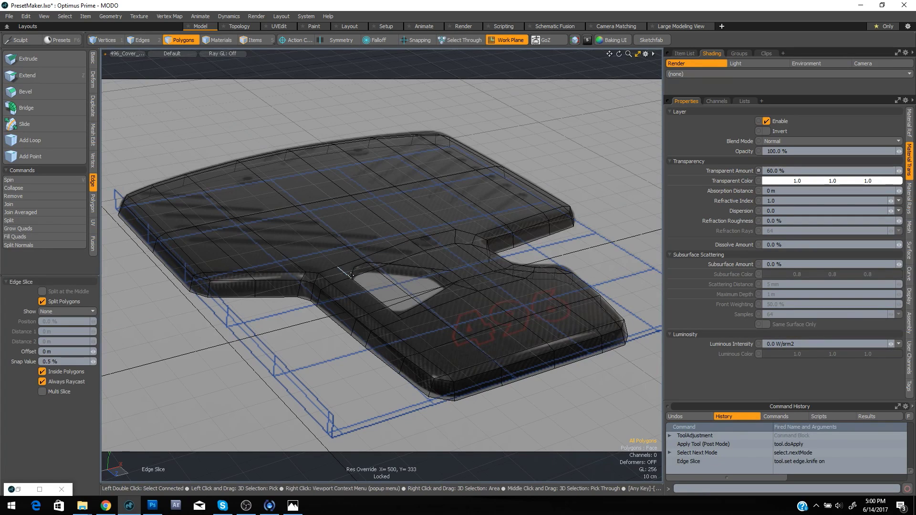
{"action": "left_click", "coordinate": [354, 267]}
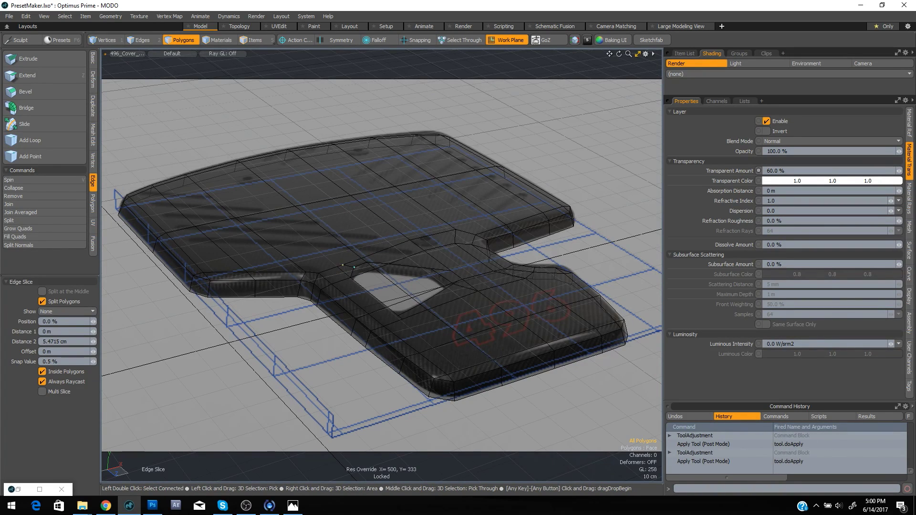
{"action": "key", "text": "space"}
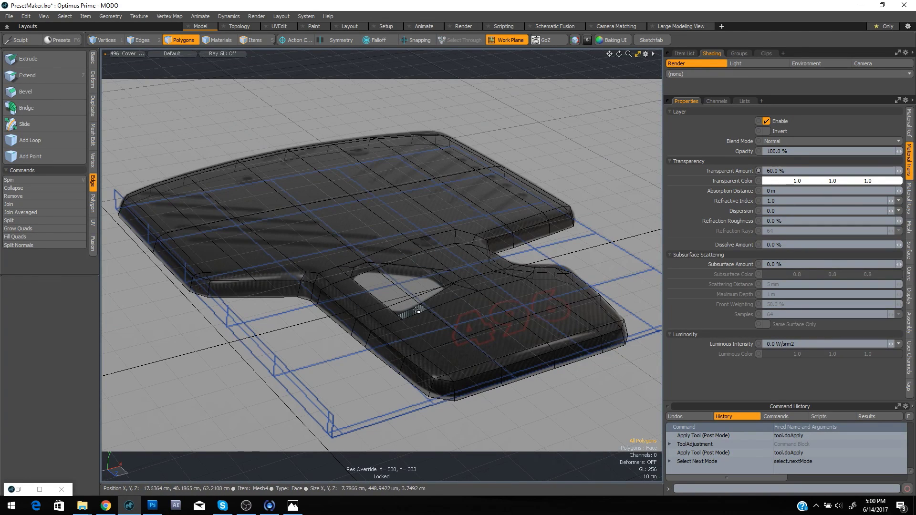
Join the stray vertices on the cross edge just behind the opening's inner end
{"action": "key", "text": "c"}
{"action": "key", "text": "space"}
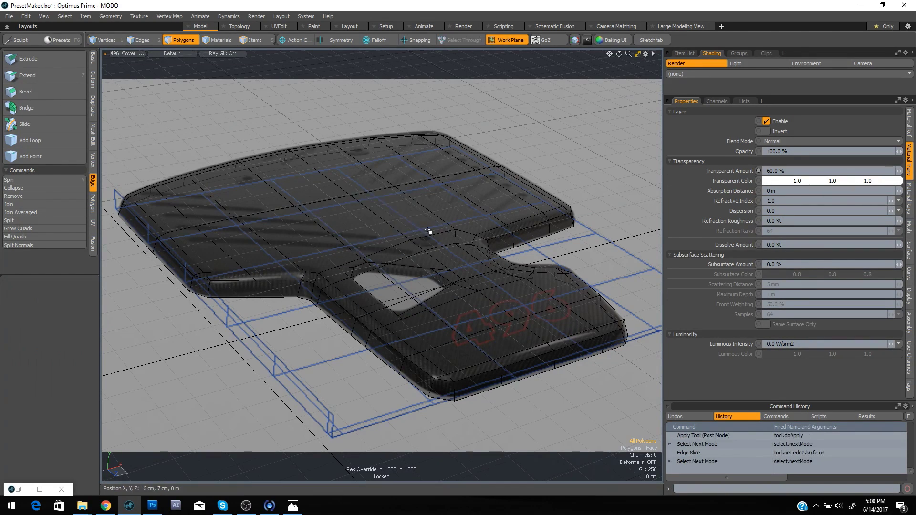
{"action": "key", "text": "space"}
{"action": "key", "text": "space"}
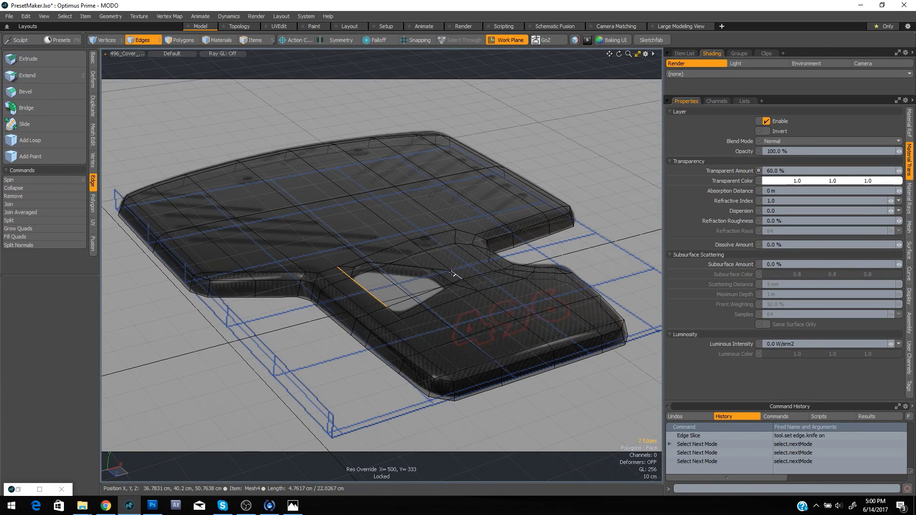
{"action": "key", "text": "space"}
{"action": "key", "text": "space"}
{"action": "left_click", "coordinate": [453, 273]}
{"action": "left_click", "coordinate": [452, 272]}
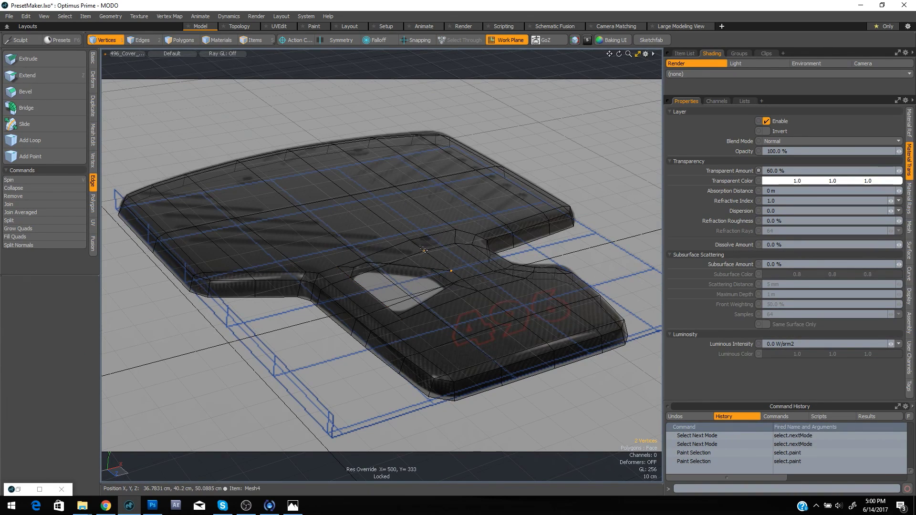
{"action": "left_click", "coordinate": [425, 250], "text": "shift"}
{"action": "key", "text": "ctrl+j"}
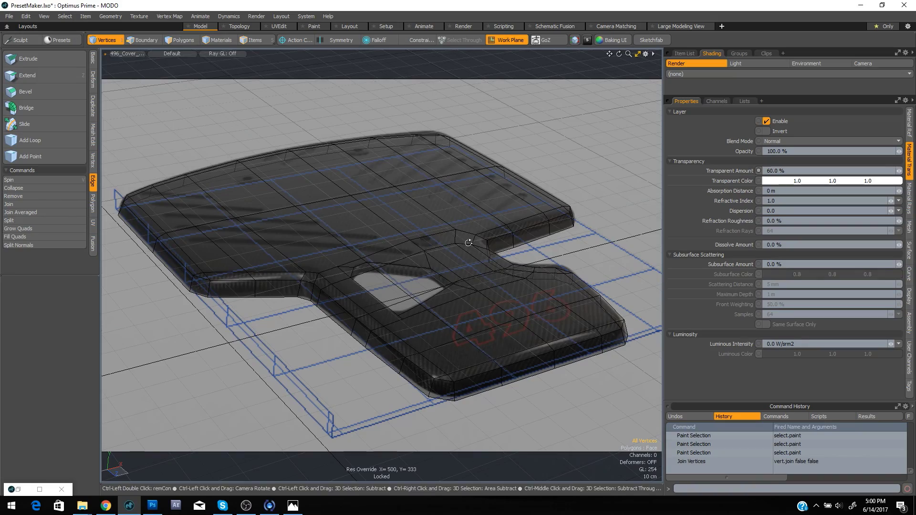
In the perspective view, join the closely spaced vertices at the opening's inner corner into one
{"action": "key", "text": "ctrl+space"}
{"action": "left_click", "coordinate": [497, 225]}
{"action": "left_click_drag", "start_coordinate": [487, 228], "coordinate": [452, 242], "text": "alt"}
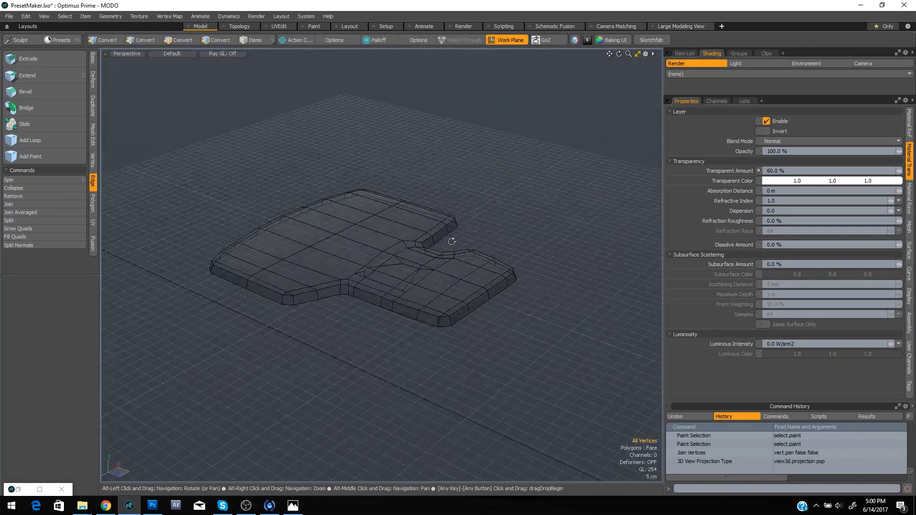
{"action": "mouse_move", "coordinate": [452, 242]}
{"action": "right_mouse_down", "text": "alt"}
{"action": "mouse_move", "coordinate": [471, 266]}
{"action": "mouse_move", "coordinate": [452, 285]}
{"action": "mouse_move", "coordinate": [433, 276]}
{"action": "right_mouse_up", "text": "alt"}
{"action": "middle_click_drag", "start_coordinate": [433, 276], "coordinate": [450, 211], "text": "alt"}
{"action": "key", "text": "space"}
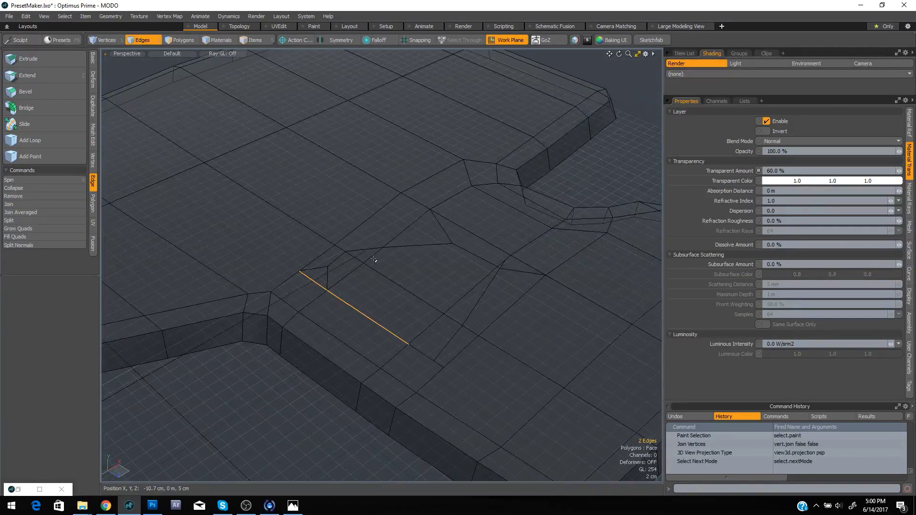
{"action": "key", "text": "space"}
{"action": "mouse_move", "coordinate": [383, 264]}
{"action": "left_mouse_down"}
{"action": "mouse_move", "coordinate": [367, 287]}
{"action": "mouse_move", "coordinate": [337, 270]}
{"action": "mouse_move", "coordinate": [436, 327]}
{"action": "mouse_move", "coordinate": [514, 267]}
{"action": "left_mouse_up"}
{"action": "right_click_drag", "start_coordinate": [513, 267], "coordinate": [519, 263], "text": "alt"}
{"action": "key", "text": "space"}
{"action": "key", "text": "space"}
{"action": "key", "text": "space"}
{"action": "key", "text": "space"}
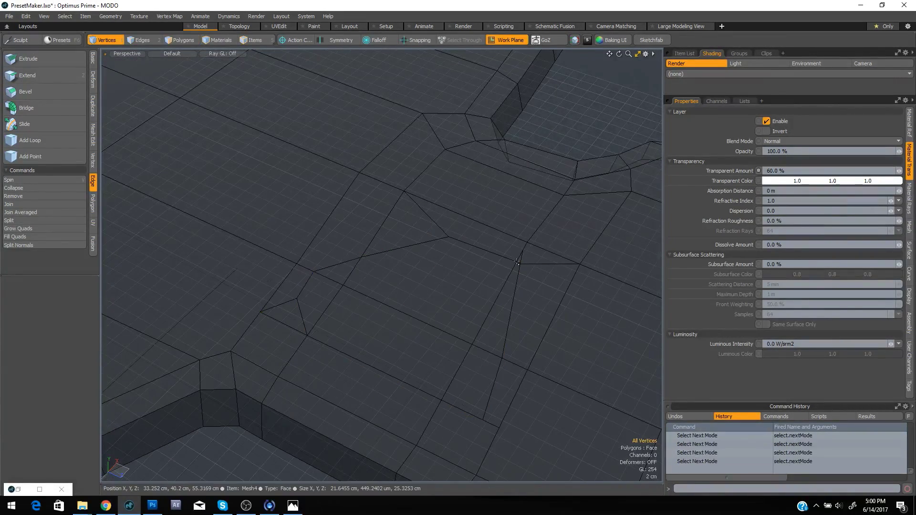
{"action": "left_click_drag", "start_coordinate": [517, 262], "coordinate": [519, 265]}
{"action": "key", "text": "ctrl+j"}
Delete all top polygons enclosed by the opening's sliced outline to cut the hole through the top surface
{"action": "key", "text": "space"}
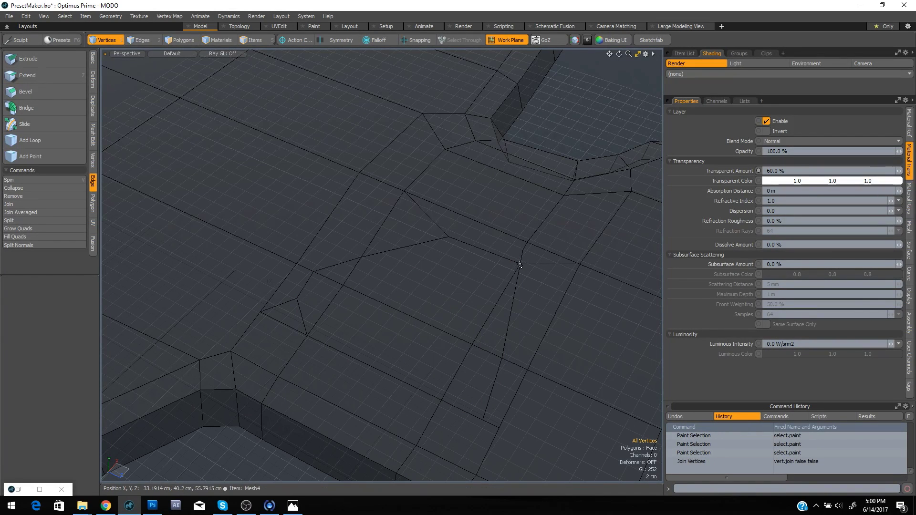
{"action": "key", "text": "space"}
{"action": "left_click_drag", "start_coordinate": [491, 302], "coordinate": [327, 302]}
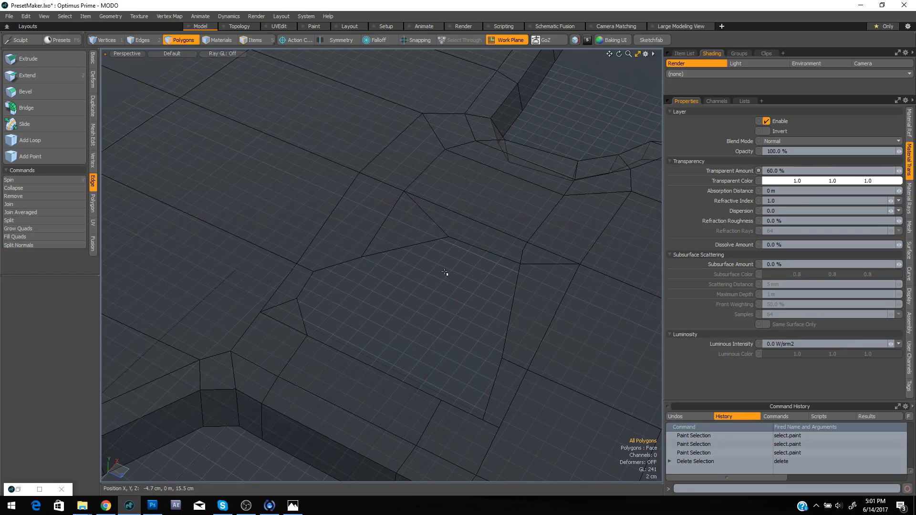
{"action": "scroll", "coordinate": [477, 266], "scroll_direction": "down", "scroll_amount": 8}
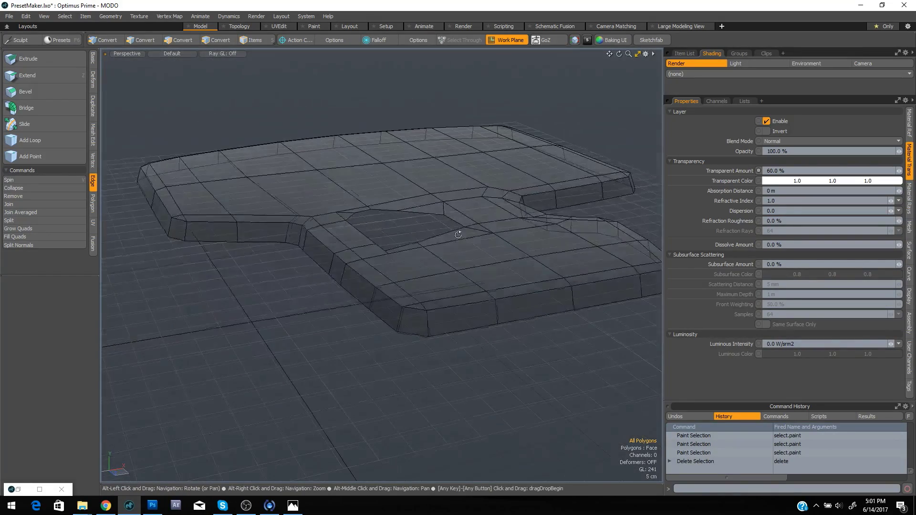
{"action": "left_click_drag", "start_coordinate": [477, 266], "coordinate": [448, 262], "text": "alt"}
Return to the camera view, convert the cover to Catmull-Clark subdivision over the photo, and switch to vertex selection
{"action": "key", "text": "ctrl+space"}
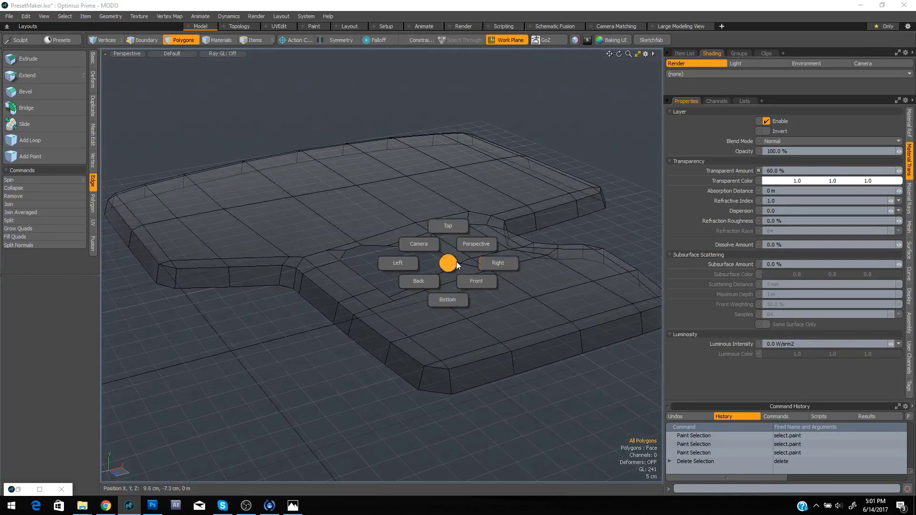
{"action": "left_click", "coordinate": [496, 263]}
{"action": "key", "text": "ctrl+space"}
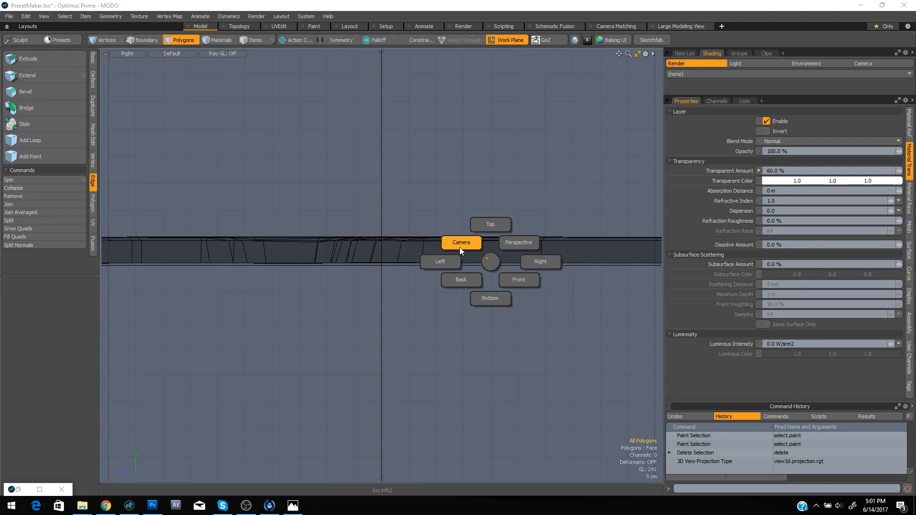
{"action": "left_click", "coordinate": [460, 242]}
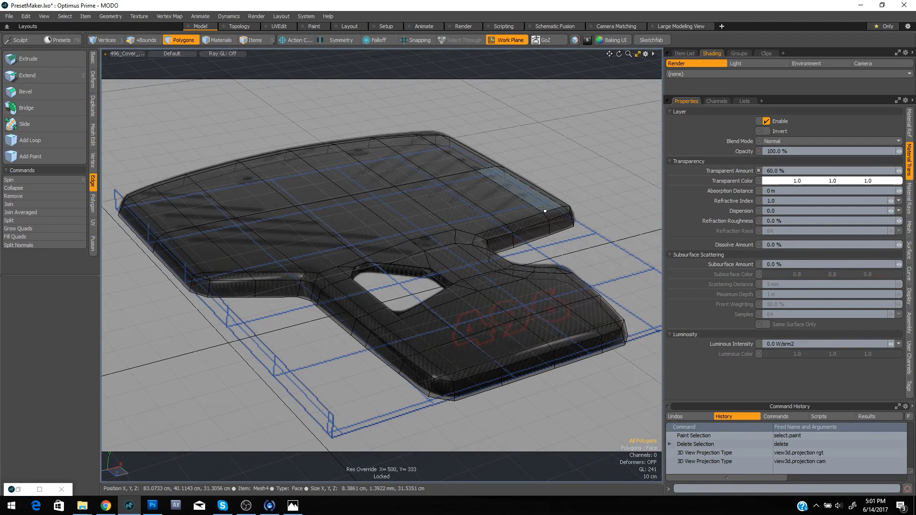
{"action": "key", "text": "Tab"}
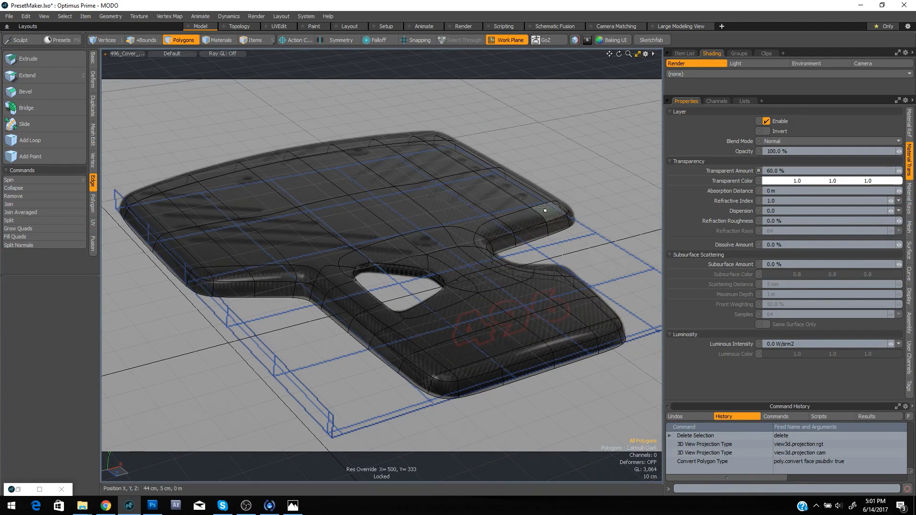
{"action": "key", "text": "Tab"}
{"action": "key", "text": "Tab"}
{"action": "key", "text": "space"}
{"action": "key", "text": "space"}
{"action": "key", "text": "space"}
{"action": "key", "text": "space"}
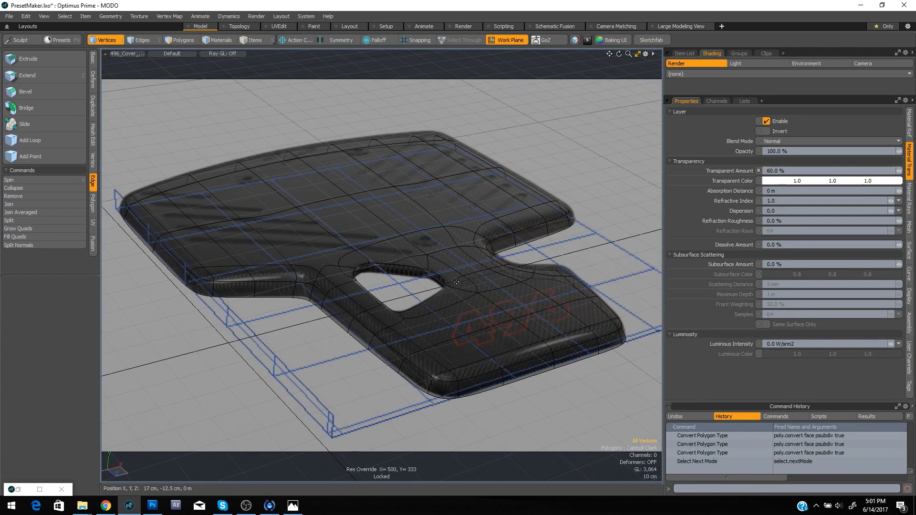
Delete the stray vertex beside the opening's inner corner and compare the cover with and without Catmull-Clark subdivision
{"action": "left_click", "coordinate": [459, 281]}
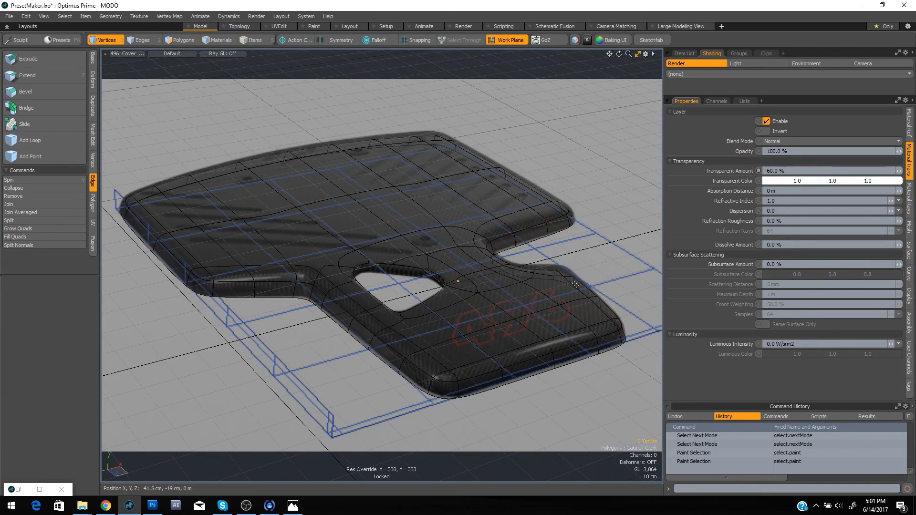
{"action": "key", "text": "Delete"}
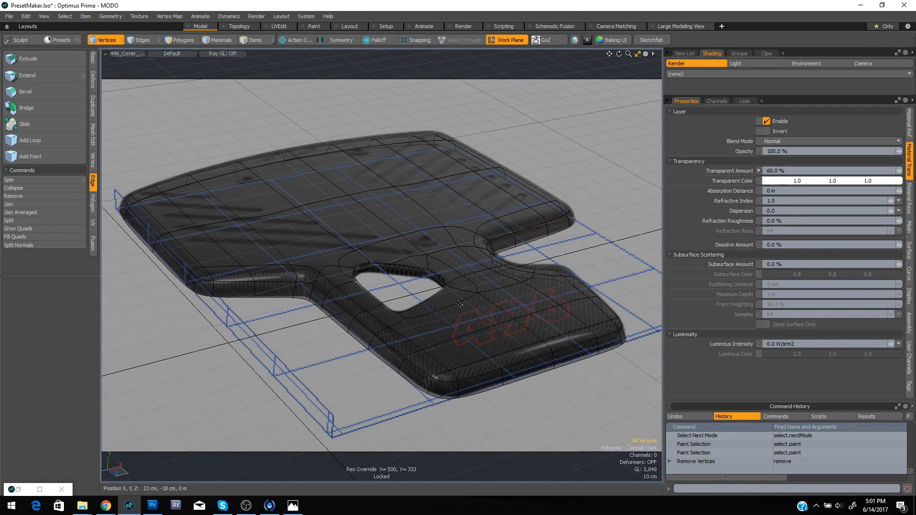
{"action": "key", "text": "Tab"}
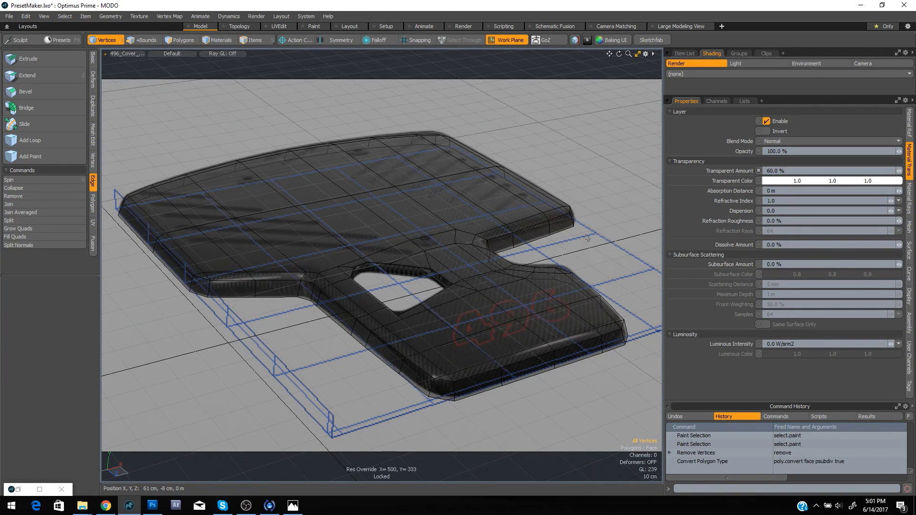
{"action": "key", "text": "Tab"}
{"action": "key", "text": "Tab"}
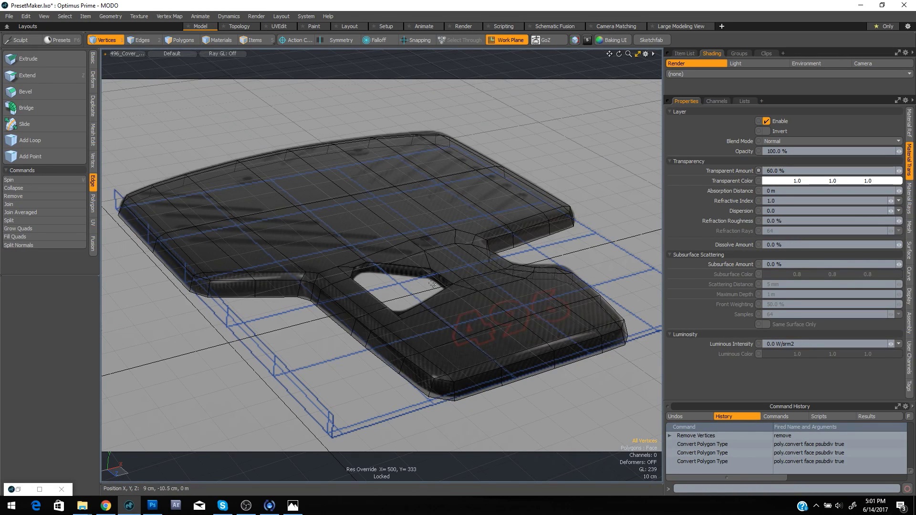
{"action": "key", "text": "Tab"}
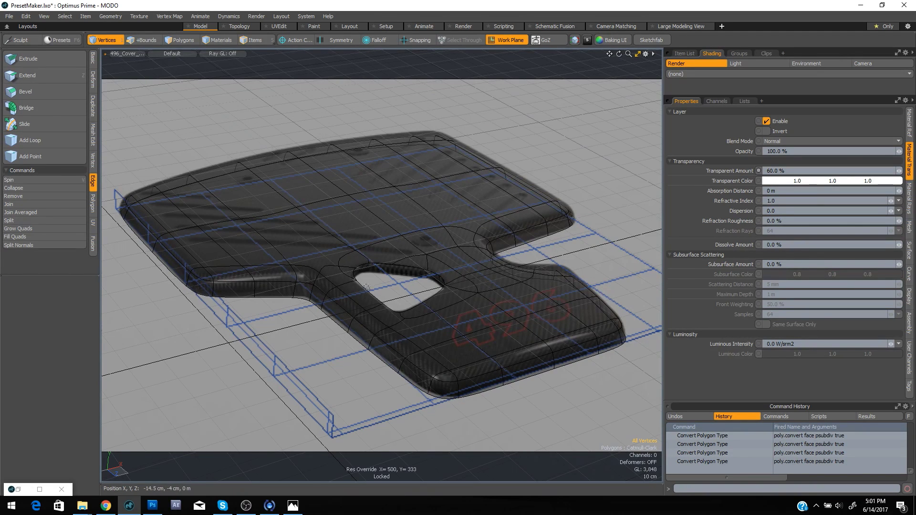
{"action": "key", "text": "Tab"}
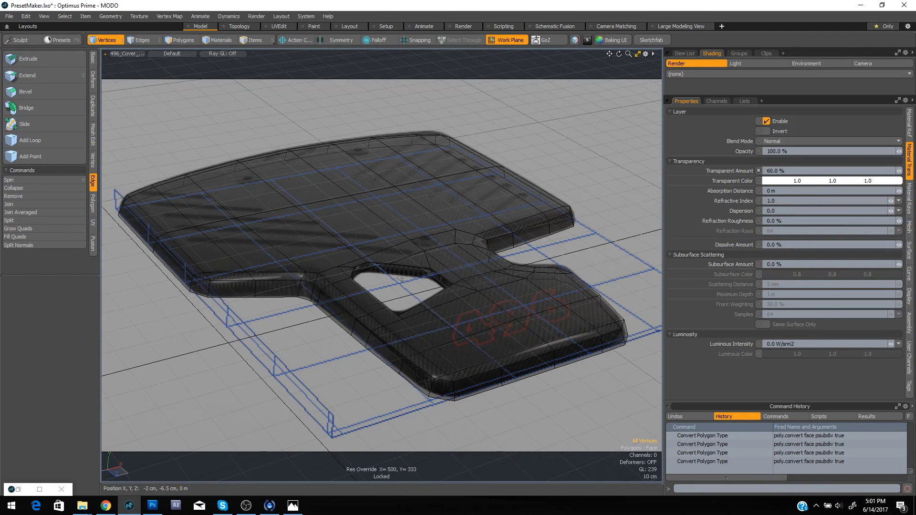
Loop-slice across the narrow strip beside the opening with Slice Selected off, placing the cut at 89%, and preview the subdivision
{"action": "key", "text": "space"}
{"action": "key", "text": "space"}
{"action": "key", "text": "space"}
{"action": "key", "text": "space"}
{"action": "left_click", "coordinate": [360, 283]}
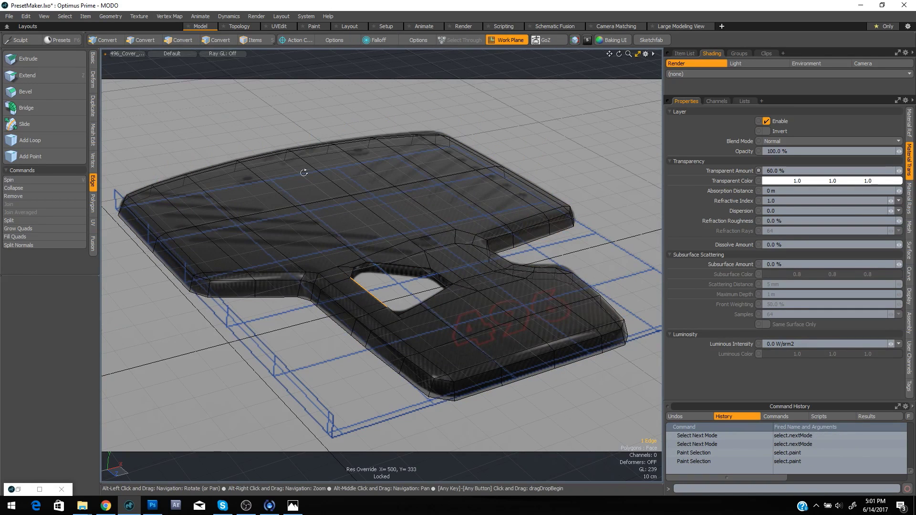
{"action": "key", "text": "alt+c"}
{"action": "left_click_drag", "start_coordinate": [305, 173], "coordinate": [304, 172]}
{"action": "left_click", "coordinate": [42, 349]}
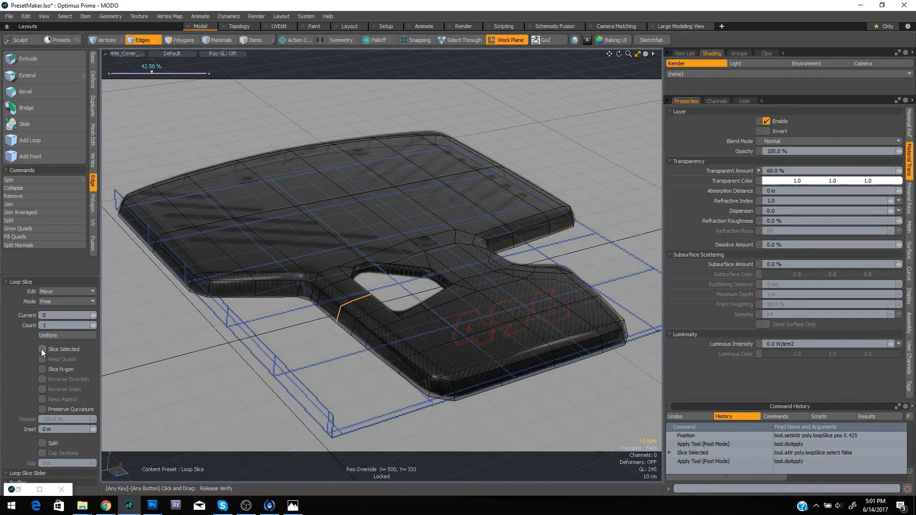
{"action": "left_click_drag", "start_coordinate": [150, 71], "coordinate": [195, 70]}
{"action": "key", "text": "space"}
{"action": "key", "text": "Escape"}
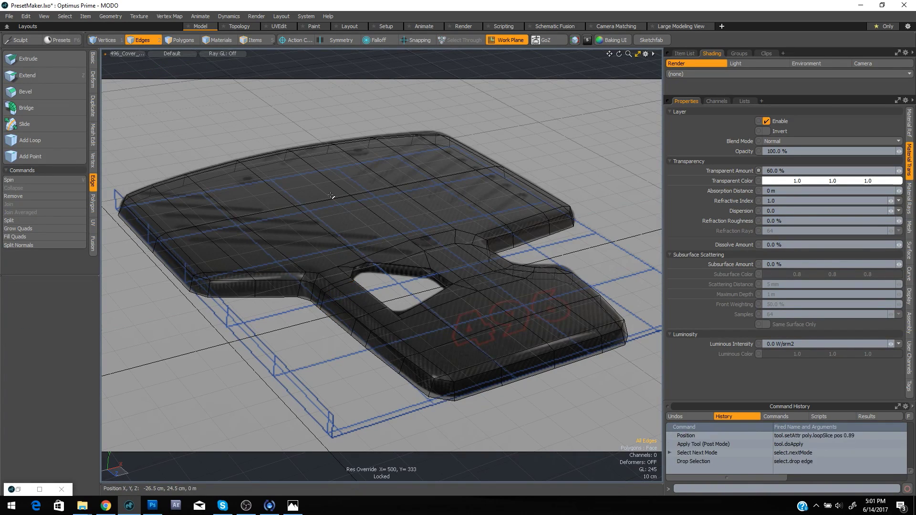
{"action": "key", "text": "Tab"}
{"action": "key", "text": "Tab"}
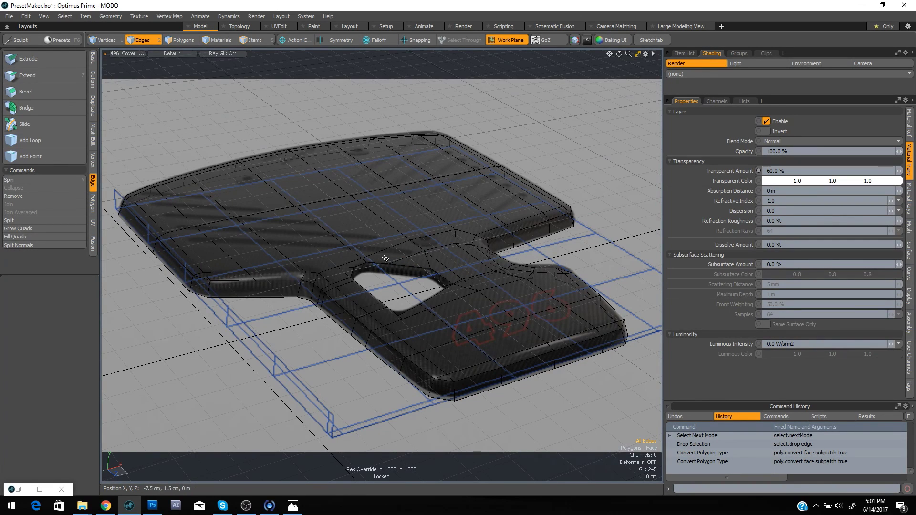
{"action": "key", "text": "Tab"}
{"action": "key", "text": "Tab"}
Join the two neighbouring vertices at the opening's front corner into one and preview the cover as a subdivision surface
{"action": "key", "text": "space"}
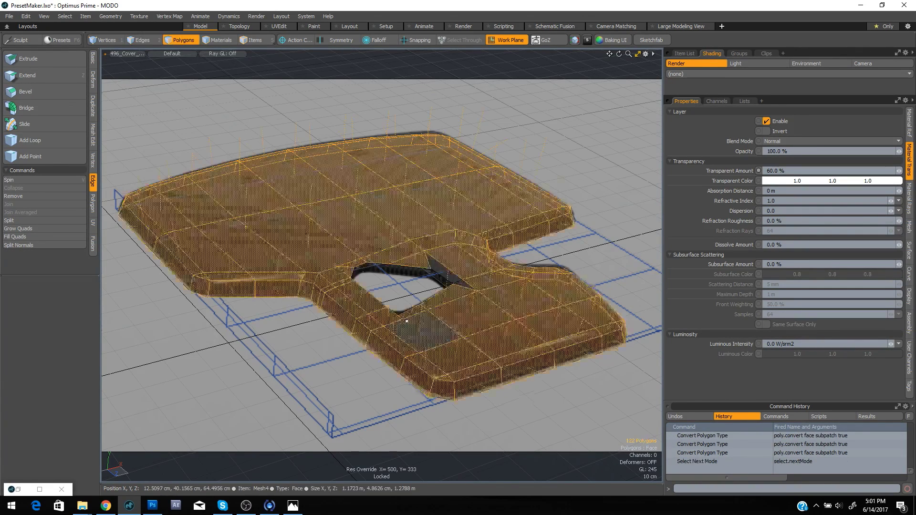
{"action": "key", "text": "space"}
{"action": "left_click", "coordinate": [403, 320]}
{"action": "left_click", "coordinate": [384, 327], "text": "shift"}
{"action": "left_click", "coordinate": [384, 327], "text": "shift"}
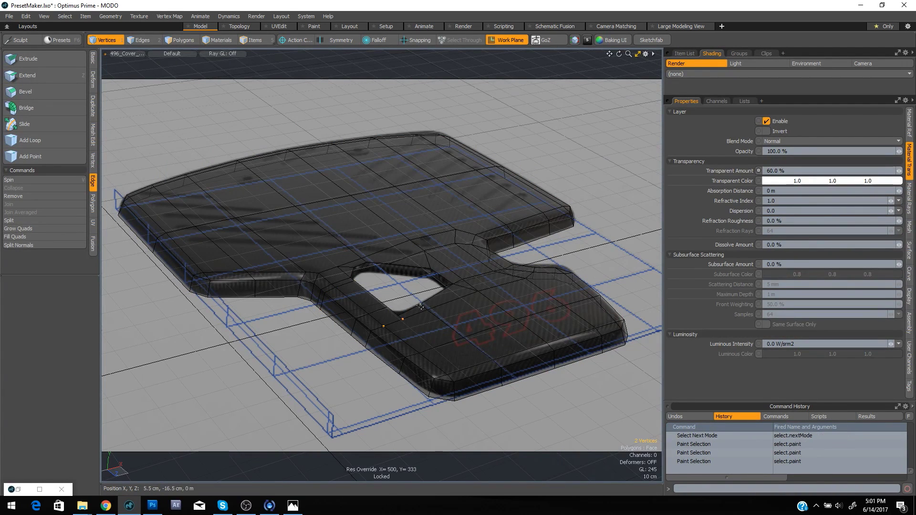
{"action": "key", "text": "ctrl+w"}
{"action": "key", "text": "Tab"}
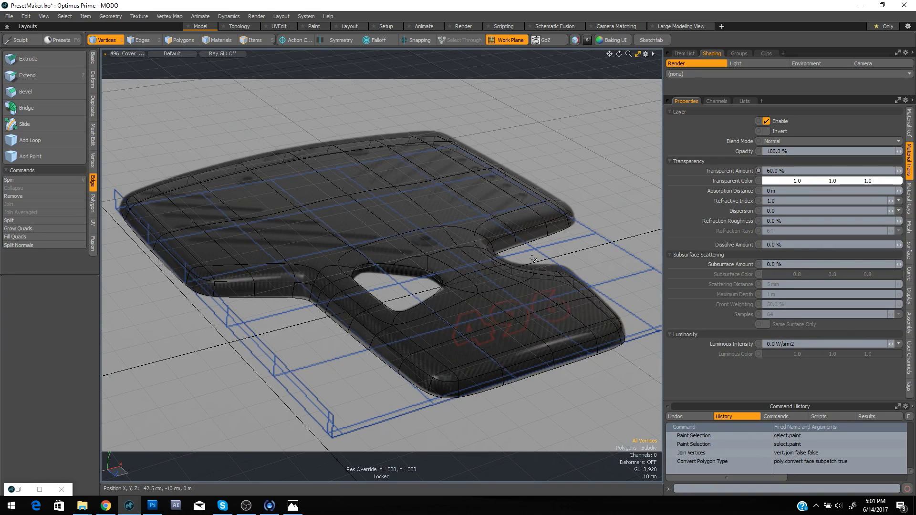
Nudge the two edges at the side notch's inner corner along X to match the photo, and preview with Catmull-Clark subdivision
{"action": "key", "text": "Tab"}
{"action": "key", "text": "space"}
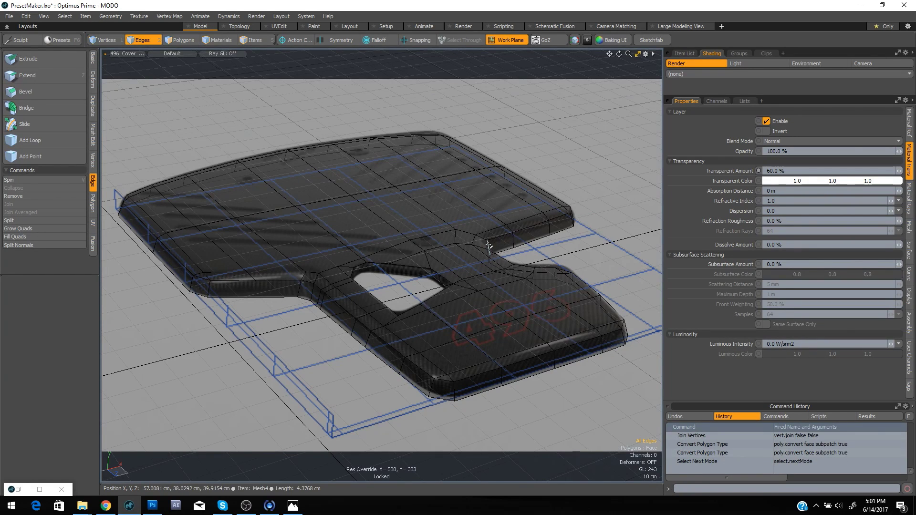
{"action": "left_click", "coordinate": [483, 239]}
{"action": "left_click", "coordinate": [478, 237], "text": "shift"}
{"action": "key", "text": "w"}
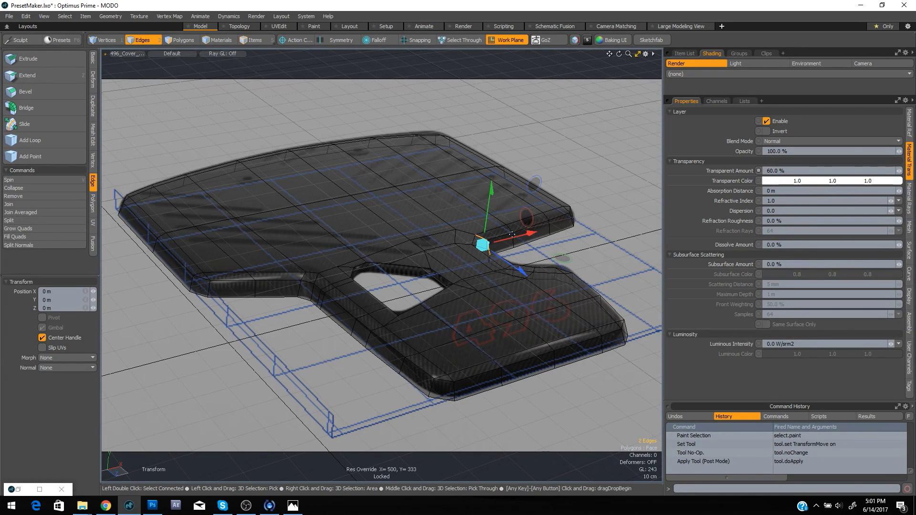
{"action": "left_click_drag", "start_coordinate": [519, 239], "coordinate": [515, 240]}
{"action": "key", "text": "space"}
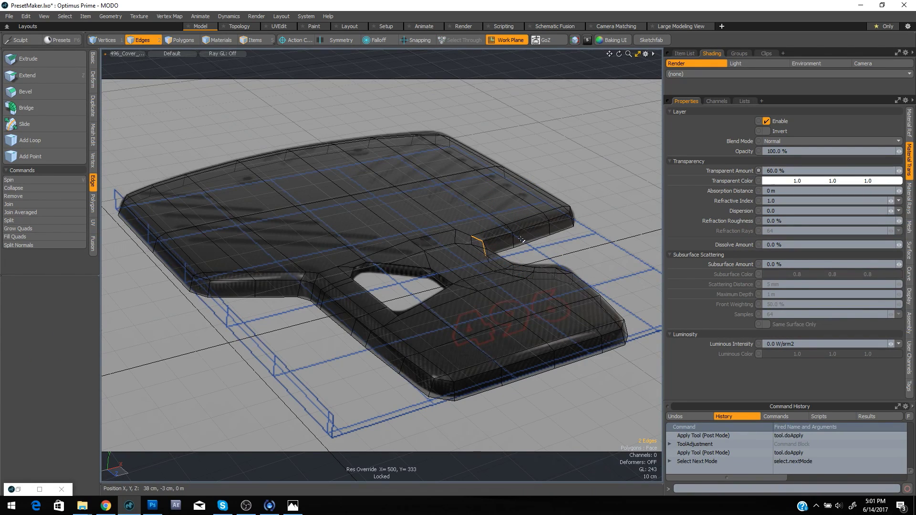
{"action": "key", "text": "w"}
{"action": "key", "text": "space"}
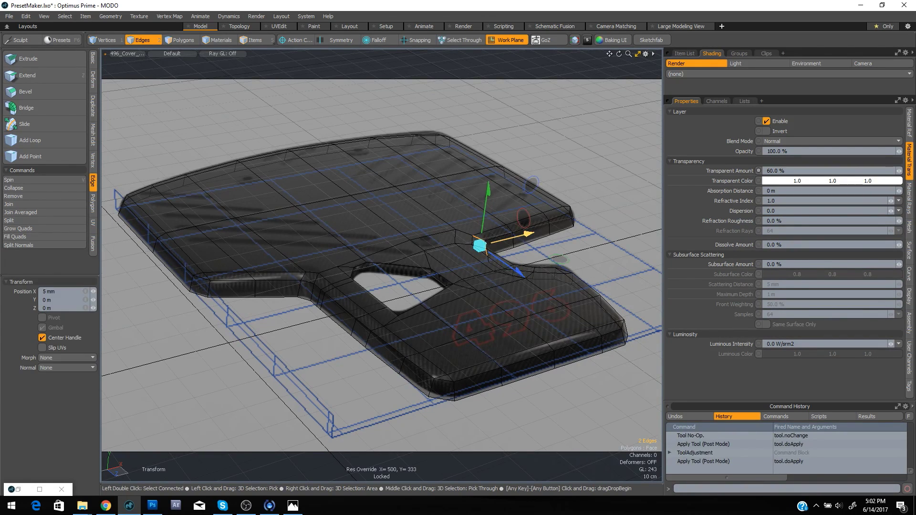
{"action": "left_click", "coordinate": [553, 247]}
{"action": "key", "text": "Tab"}
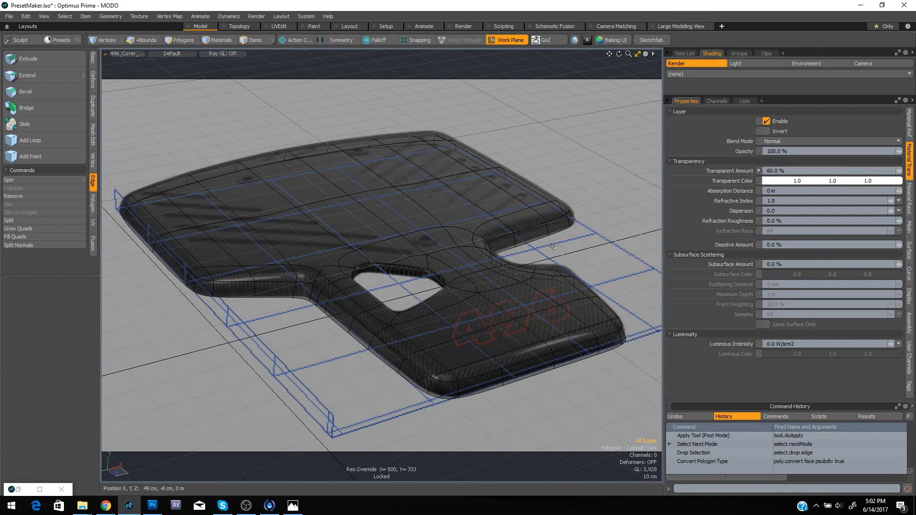
Shift the side-wall and rim polygons along the notch's rear edge slightly in Z to match the photo, and preview the subdivision
{"action": "key", "text": "Tab"}
{"action": "key", "text": "space"}
{"action": "left_click", "coordinate": [505, 244]}
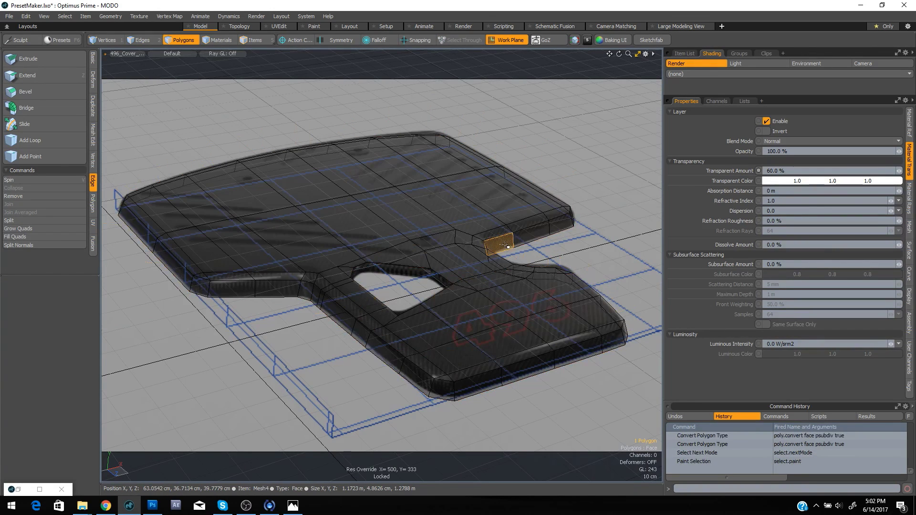
{"action": "left_click", "coordinate": [517, 241], "text": "shift"}
{"action": "left_click", "coordinate": [554, 228], "text": "shift"}
{"action": "left_click", "coordinate": [498, 232], "text": "shift"}
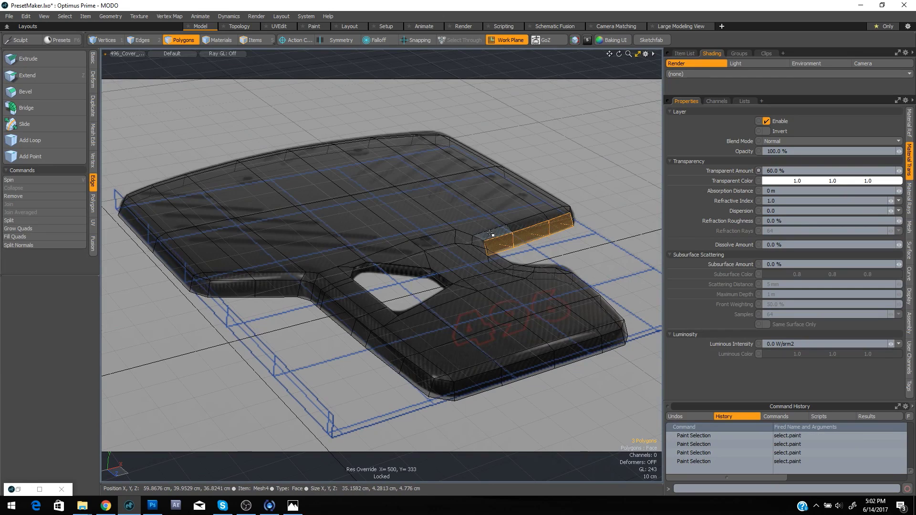
{"action": "left_click", "coordinate": [531, 223], "text": "shift"}
{"action": "left_click", "coordinate": [554, 214], "text": "shift"}
{"action": "key", "text": "w"}
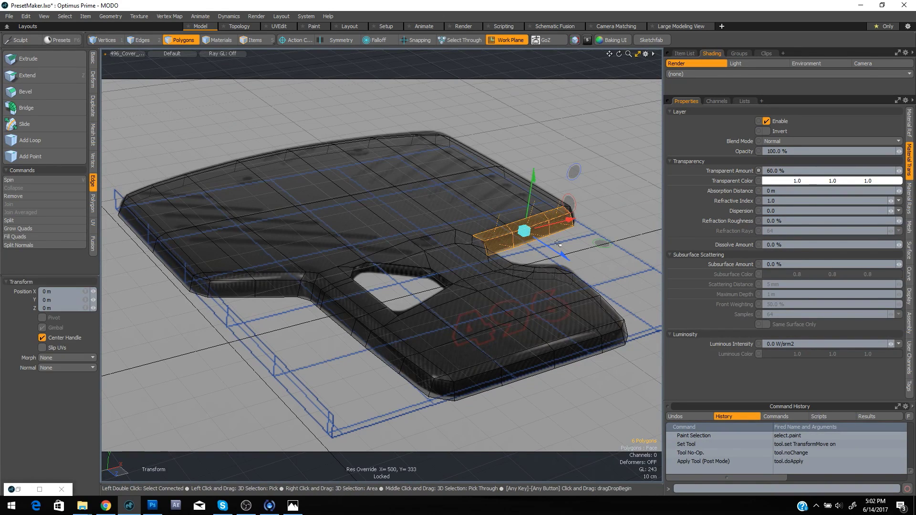
{"action": "left_click", "coordinate": [557, 242], "text": "shift"}
{"action": "left_click", "coordinate": [555, 239], "text": "shift"}
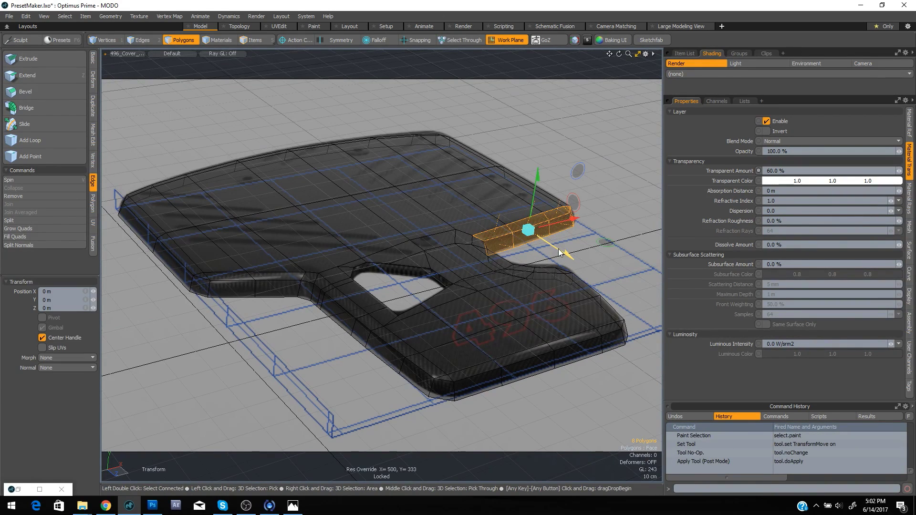
{"action": "left_click_drag", "start_coordinate": [559, 252], "coordinate": [558, 251]}
{"action": "key", "text": "space"}
{"action": "left_click", "coordinate": [588, 236]}
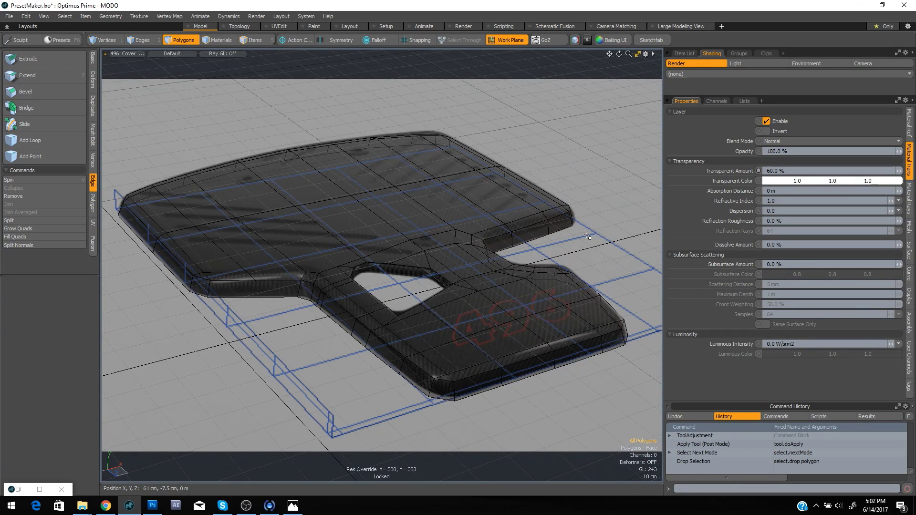
{"action": "key", "text": "Tab"}
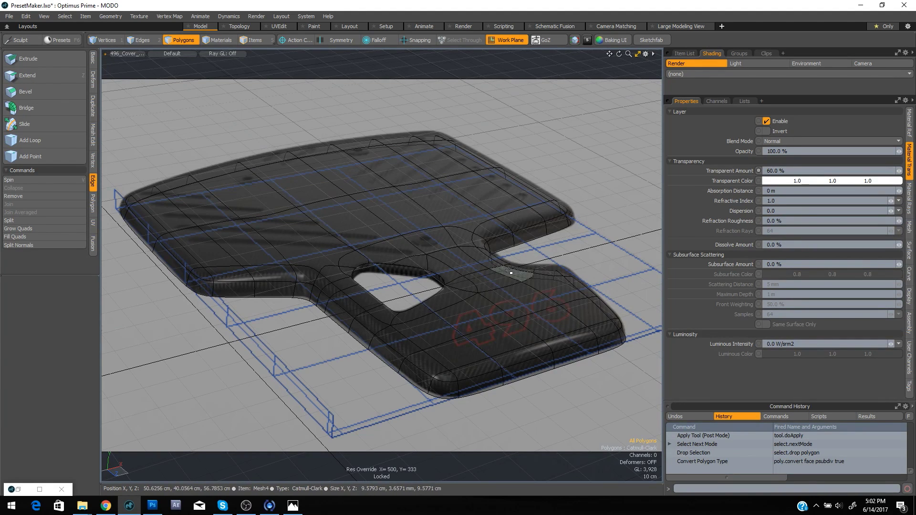
Extend the opening's border edge loop 3 cm downward to give the cut-out inner walls
{"action": "key", "text": "Tab"}
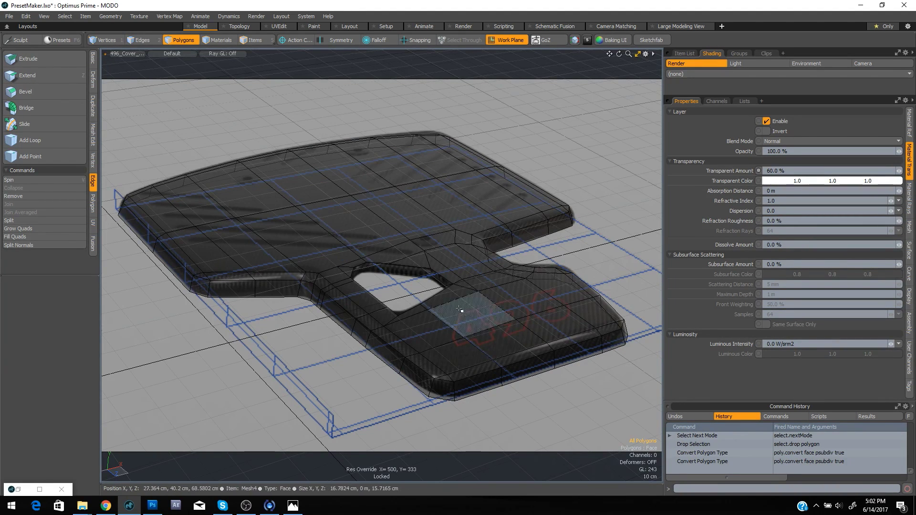
{"action": "key", "text": "2"}
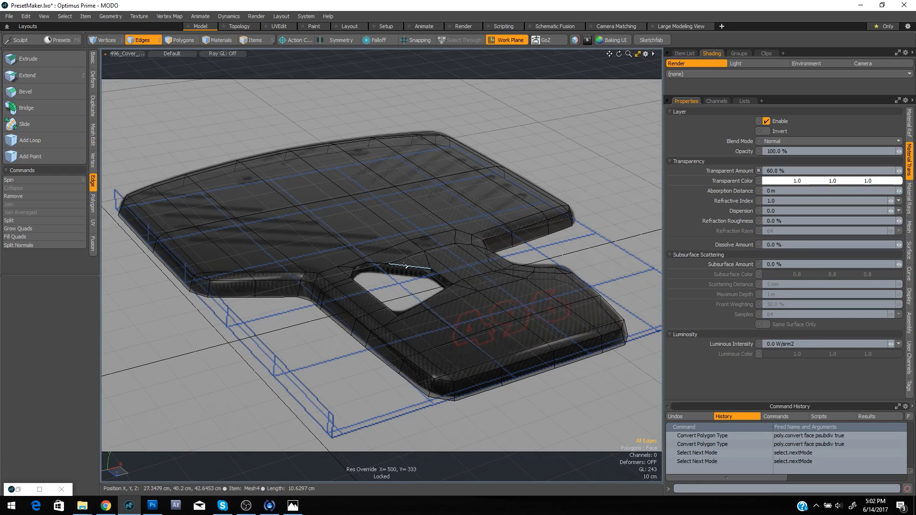
{"action": "left_click", "coordinate": [438, 272]}
{"action": "double_click", "coordinate": [438, 272]}
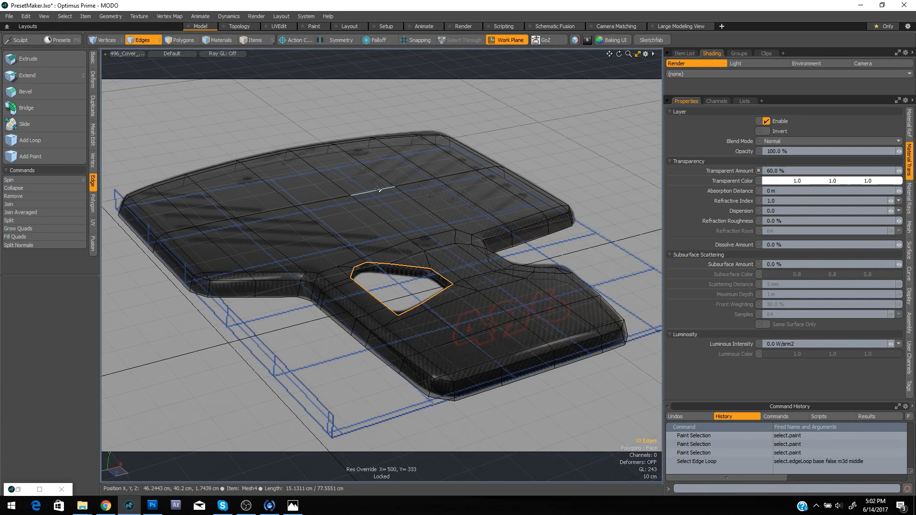
{"action": "key", "text": "z"}
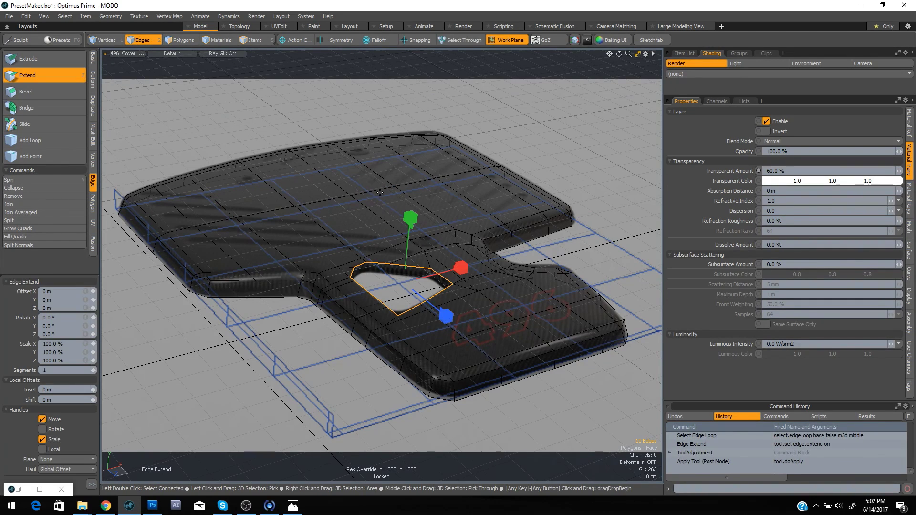
{"action": "left_click", "coordinate": [406, 247]}
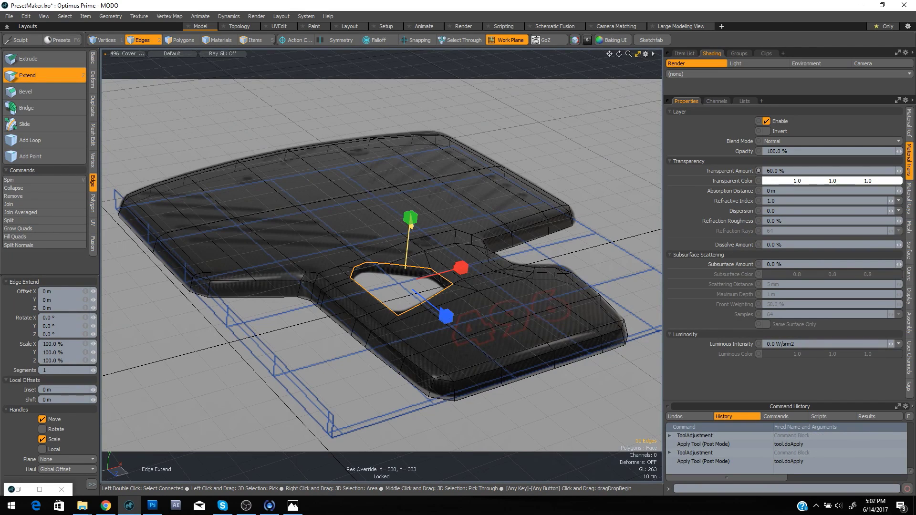
{"action": "key", "text": "w"}
{"action": "left_click_drag", "start_coordinate": [405, 246], "coordinate": [406, 260]}
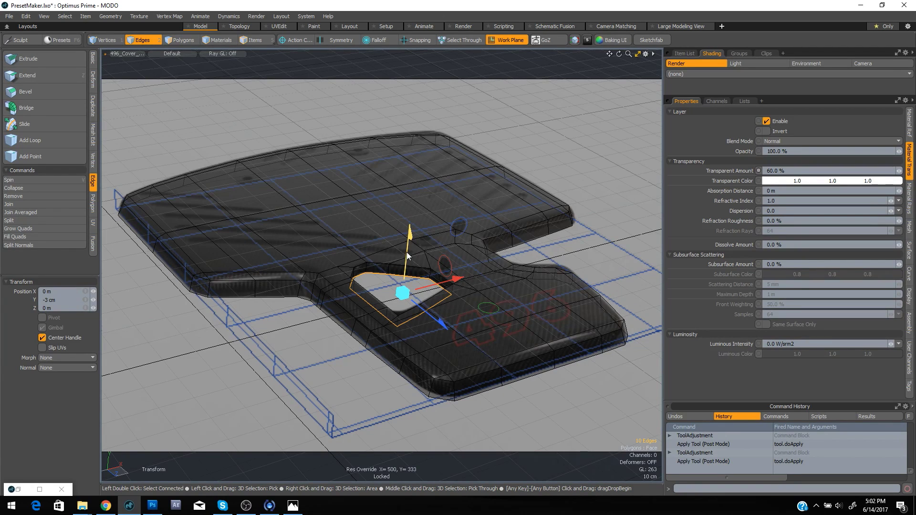
Bevel the opening's upper rim loop together with two of its vertical corner edges by 2 mm
{"action": "key", "text": "q"}
{"action": "double_click", "coordinate": [383, 262]}
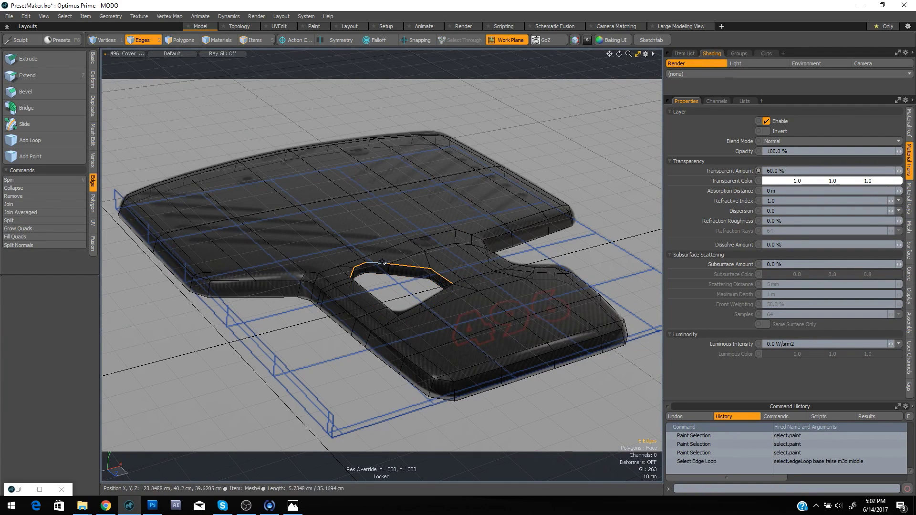
{"action": "double_click", "coordinate": [445, 289], "text": "shift"}
{"action": "left_click", "coordinate": [431, 274], "text": "shift"}
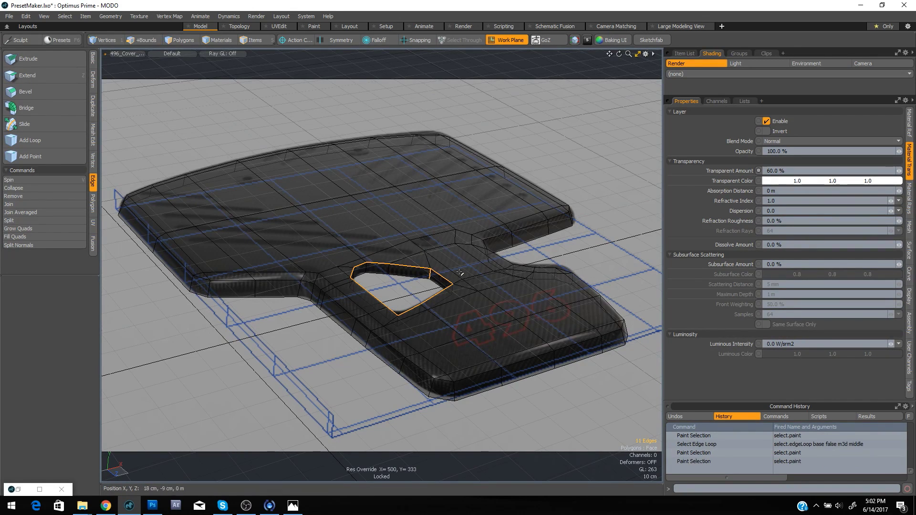
{"action": "right_click_drag", "start_coordinate": [453, 295], "coordinate": [453, 295], "text": "shift"}
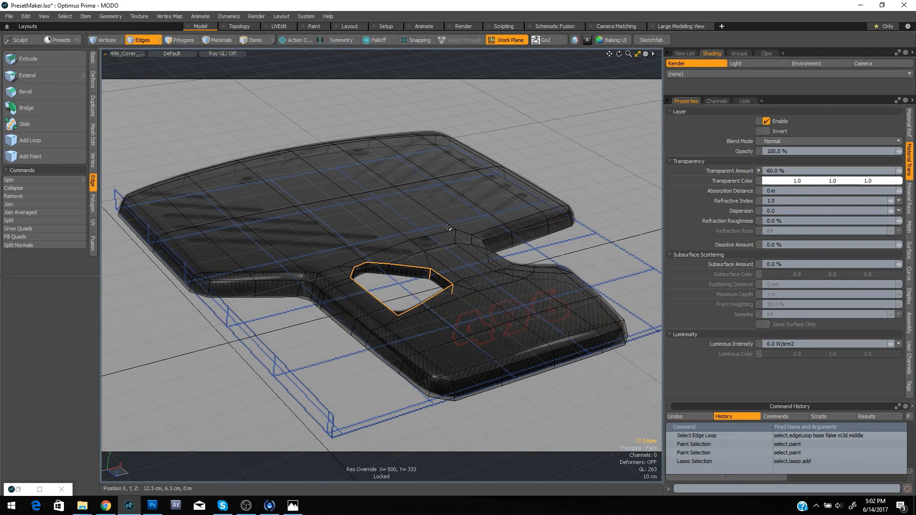
{"action": "key", "text": "b"}
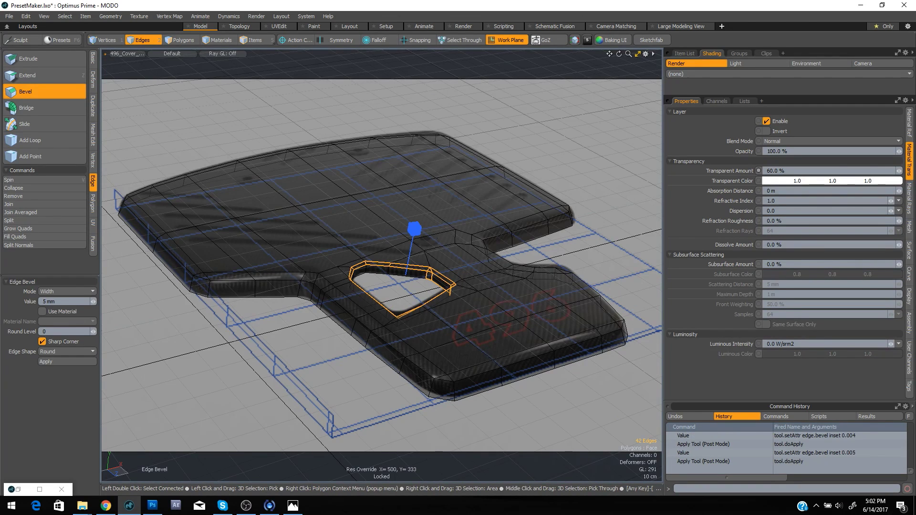
{"action": "left_click_drag", "start_coordinate": [453, 295], "coordinate": [442, 294]}
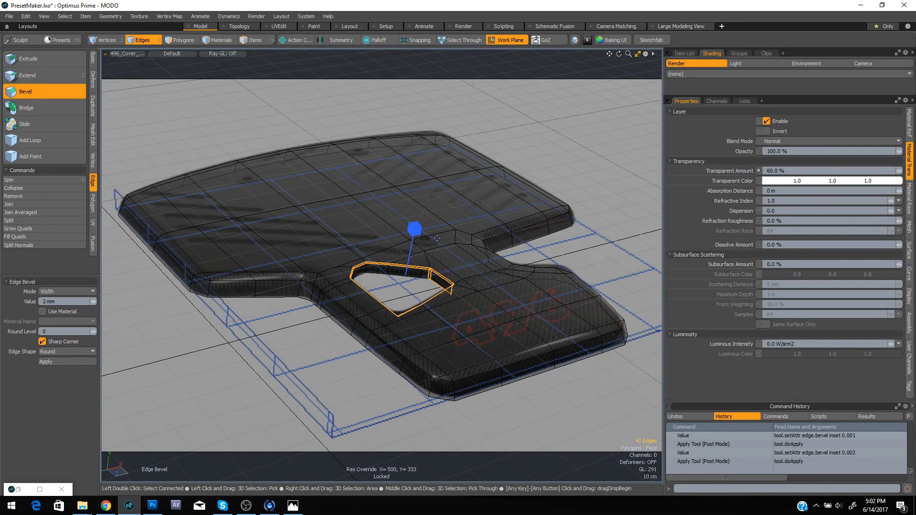
Finish the rim bevel, clear the edge selection, and preview the cover with Catmull-Clark subdivision in the perspective view
{"action": "key", "text": "space"}
{"action": "left_click", "coordinate": [560, 158]}
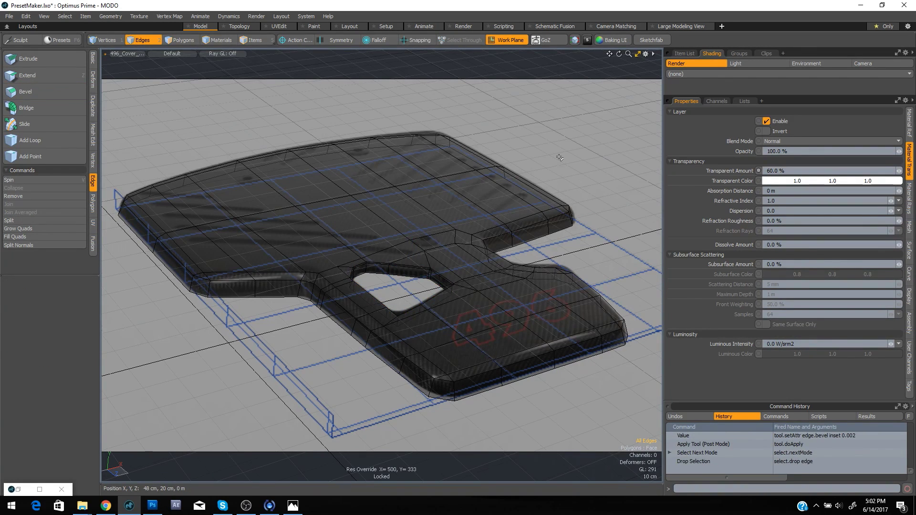
{"action": "key", "text": "Tab"}
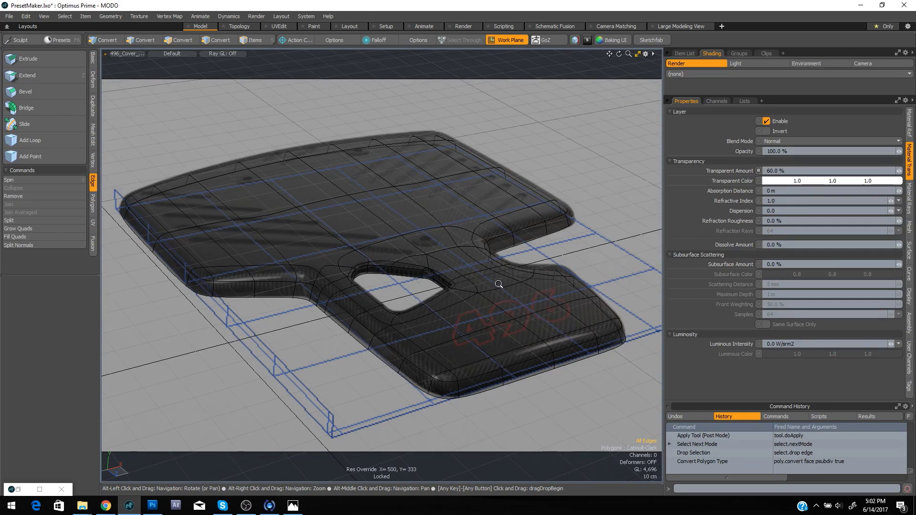
{"action": "key", "text": "ctrl+space"}
{"action": "left_click", "coordinate": [526, 262]}
{"action": "scroll", "coordinate": [465, 263], "scroll_direction": "up", "scroll_amount": 4}
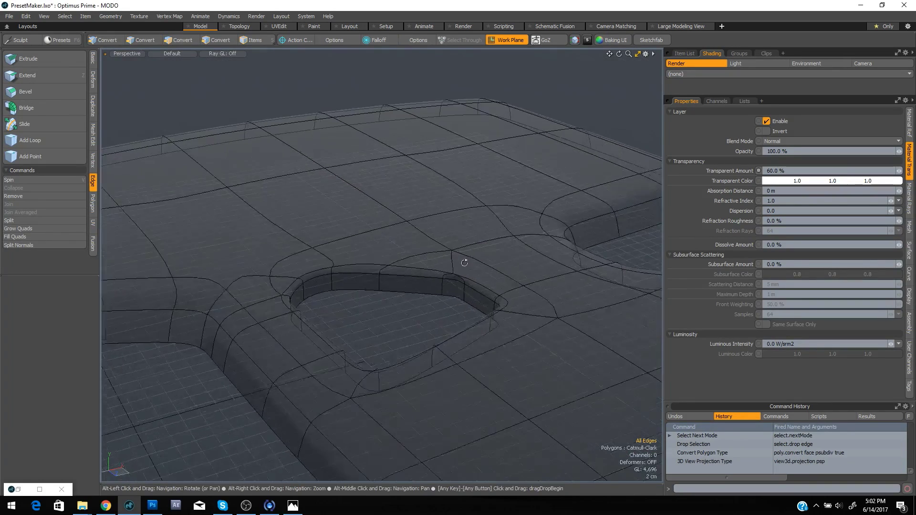
Remove the short edge across the bevelled rim at the opening's rear corner nearest the side notch
{"action": "left_click_drag", "start_coordinate": [464, 263], "coordinate": [466, 278], "text": "alt"}
{"action": "key", "text": "space"}
{"action": "key", "text": "space"}
{"action": "key", "text": "space"}
{"action": "left_click", "coordinate": [456, 280]}
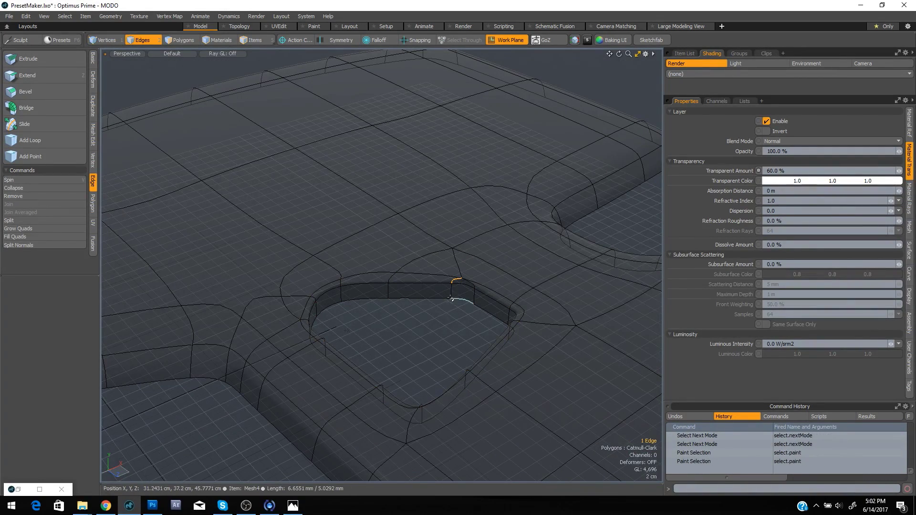
{"action": "key", "text": "BackSpace"}
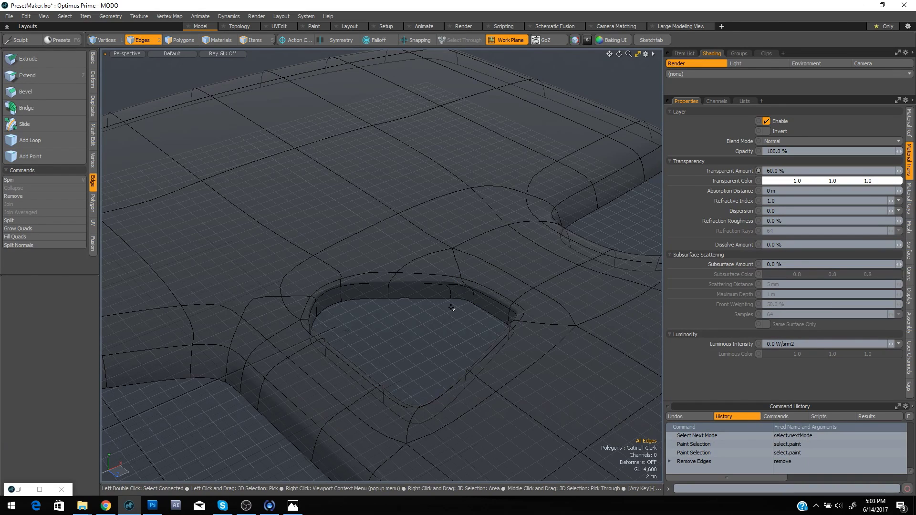
Use Edge Slice to cut new edges from the opening's bevelled rear corner to the nearby vertex on the top surface
{"action": "key", "text": "alt+c"}
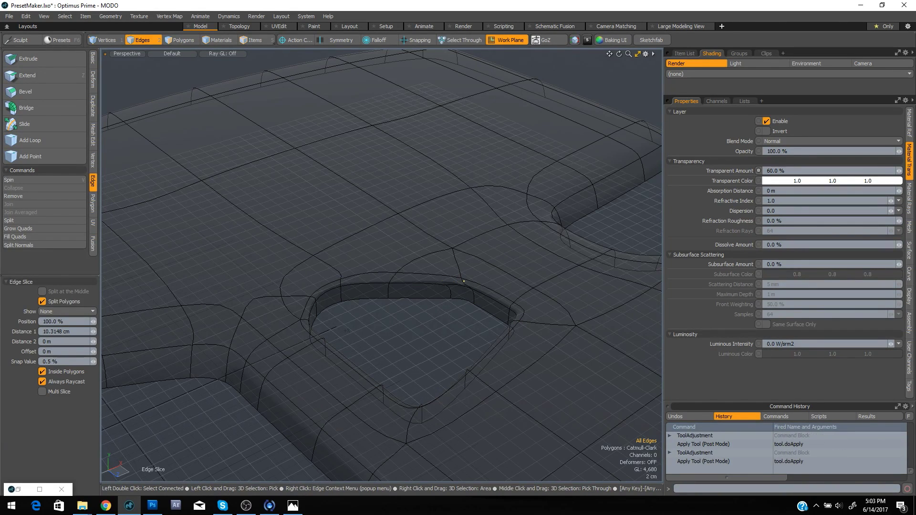
{"action": "left_click", "coordinate": [438, 277]}
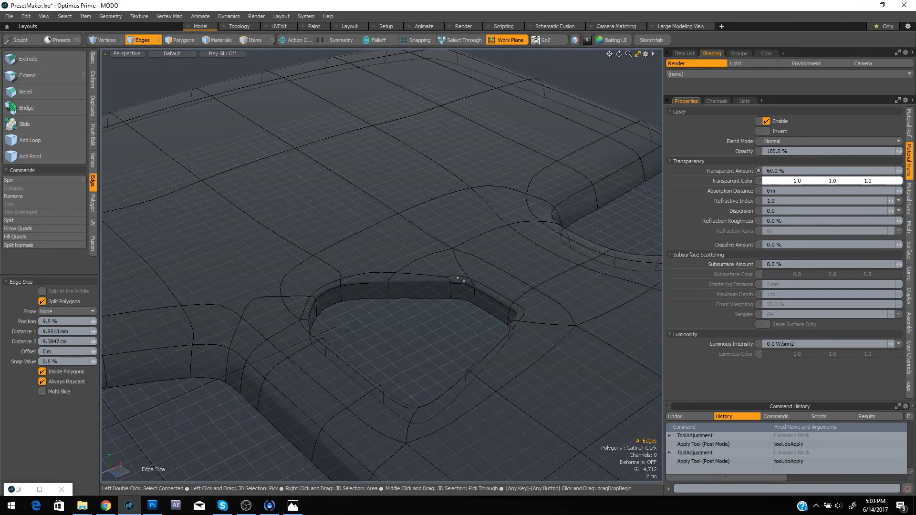
{"action": "left_click_drag", "start_coordinate": [463, 279], "coordinate": [461, 278]}
{"action": "key", "text": "space"}
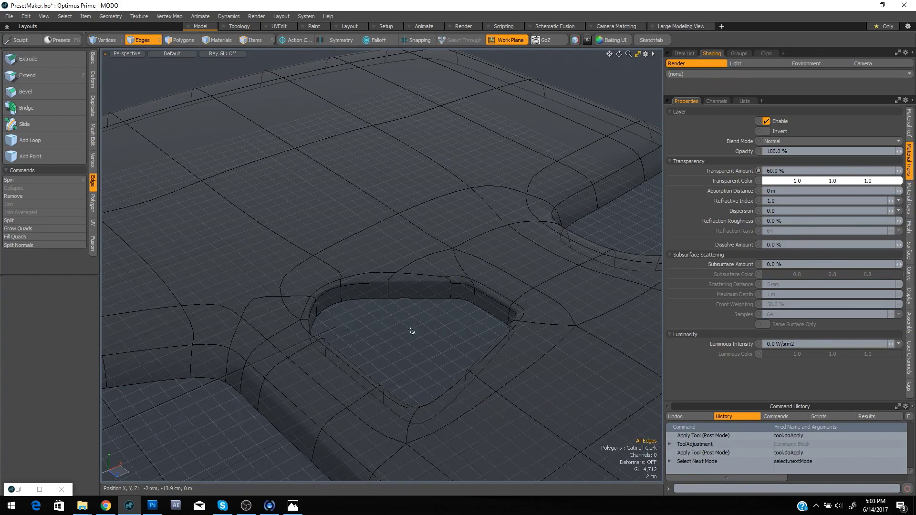
{"action": "key", "text": "alt+c"}
{"action": "left_click", "coordinate": [438, 274]}
{"action": "left_click", "coordinate": [451, 249]}
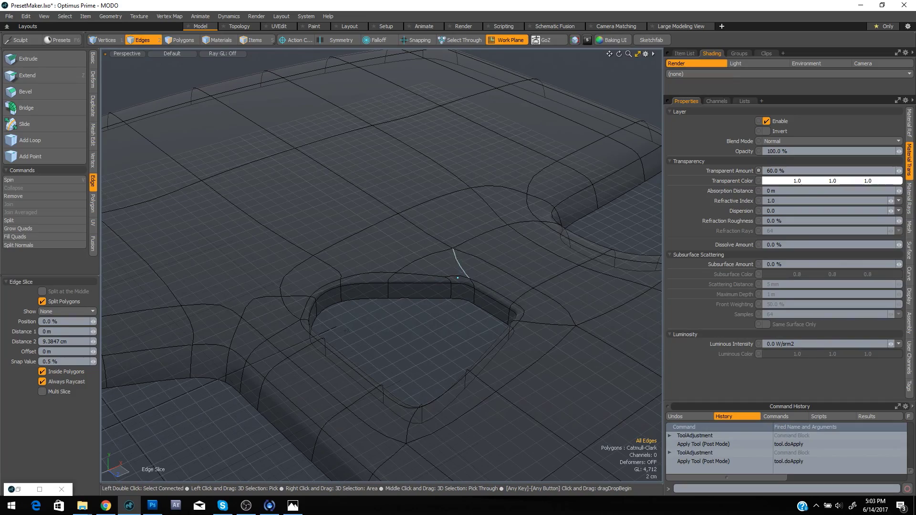
{"action": "key", "text": "space"}
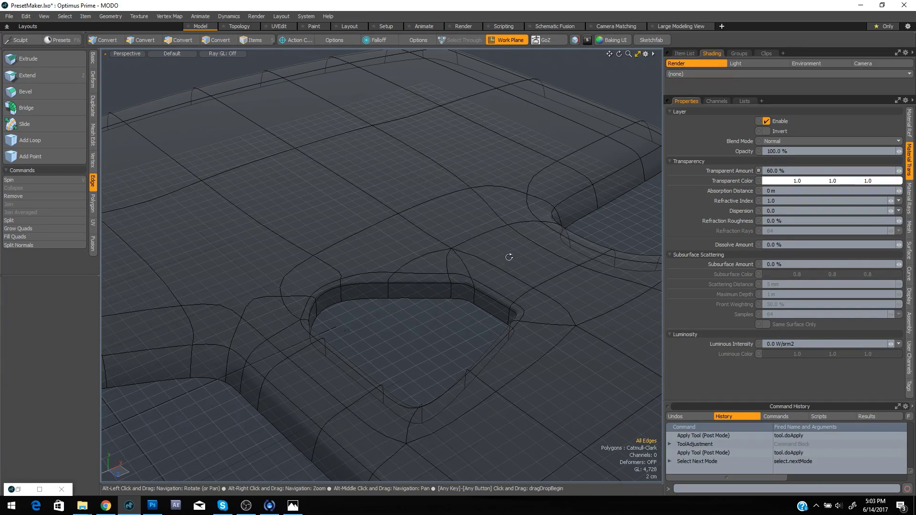
In the camera view, select the two edges at the opening's outer rear corner and nudge them slightly along Z to match the photo
{"action": "left_click_drag", "start_coordinate": [509, 257], "coordinate": [495, 293], "text": "alt"}
{"action": "scroll", "coordinate": [423, 313], "scroll_direction": "down", "scroll_amount": 3}
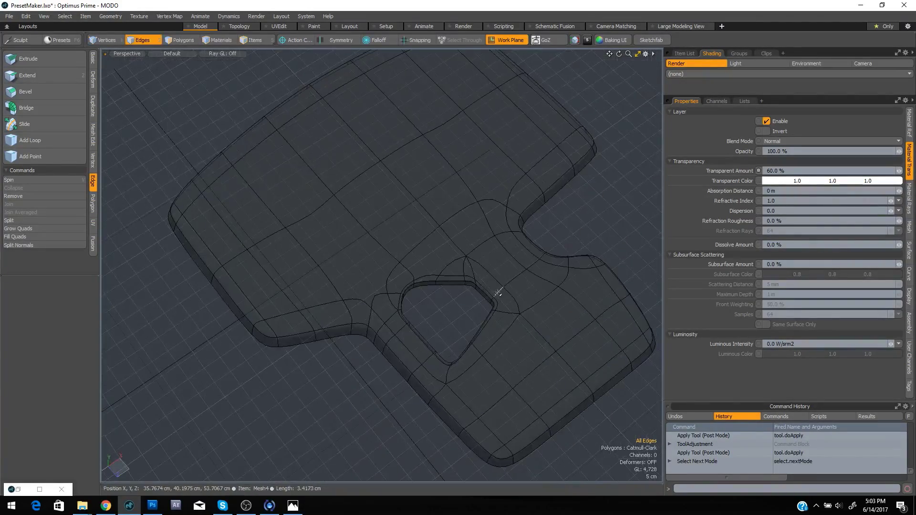
{"action": "key", "text": "ctrl+space"}
{"action": "left_click", "coordinate": [465, 273]}
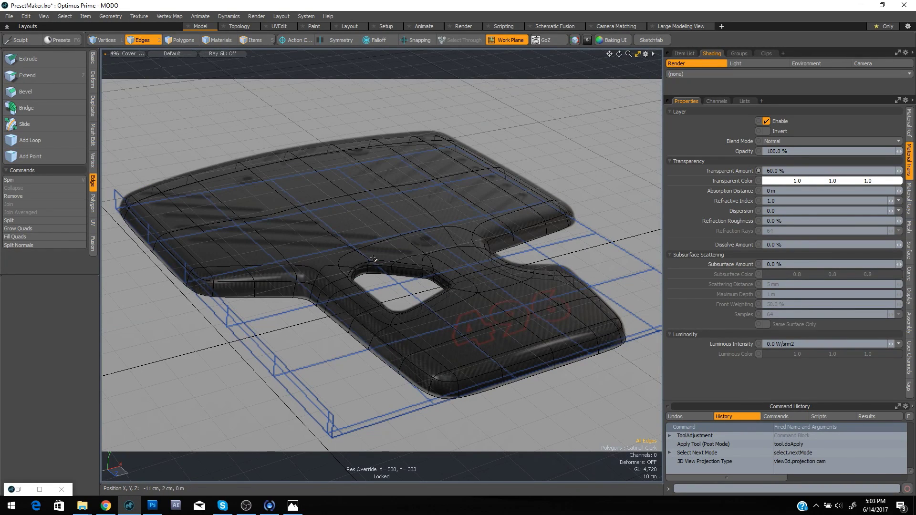
{"action": "right_click_drag", "start_coordinate": [367, 288], "coordinate": [386, 286]}
{"action": "key", "text": "w"}
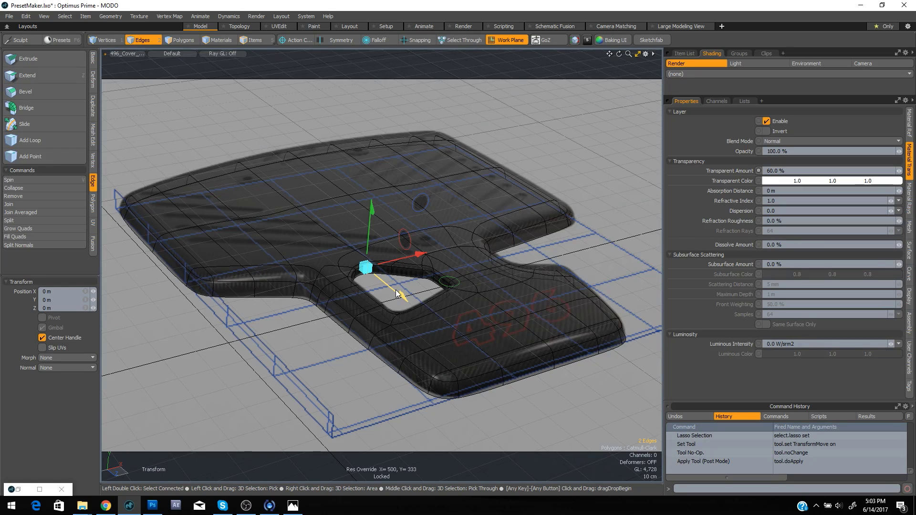
{"action": "left_click", "coordinate": [396, 293]}
{"action": "key", "text": "space"}
{"action": "left_click", "coordinate": [394, 298]}
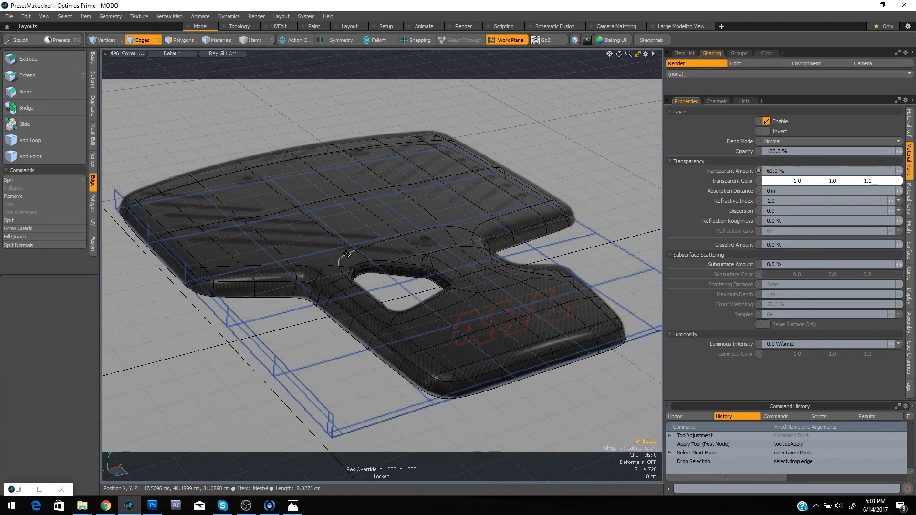
Slide the edge loop crossing the narrow strip between the opening and the outer side wall by about -60 percent
{"action": "double_click", "coordinate": [340, 292]}
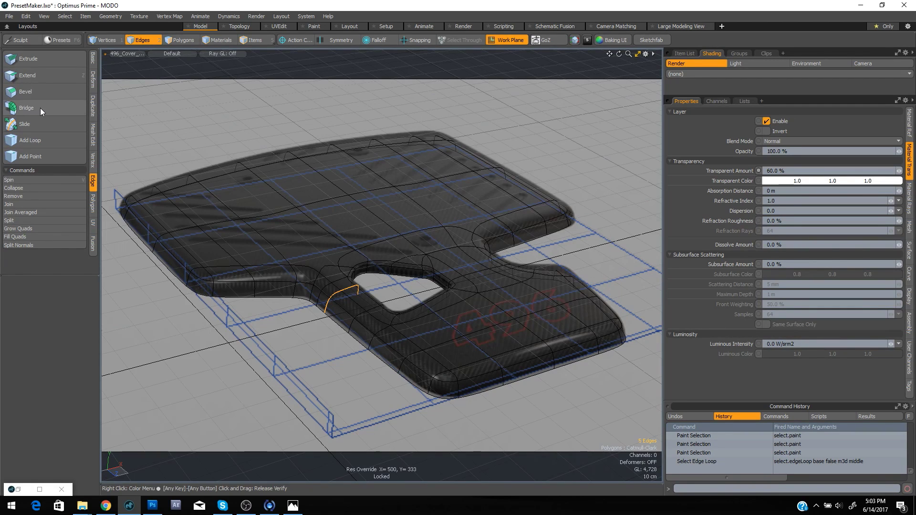
{"action": "left_click", "coordinate": [34, 125]}
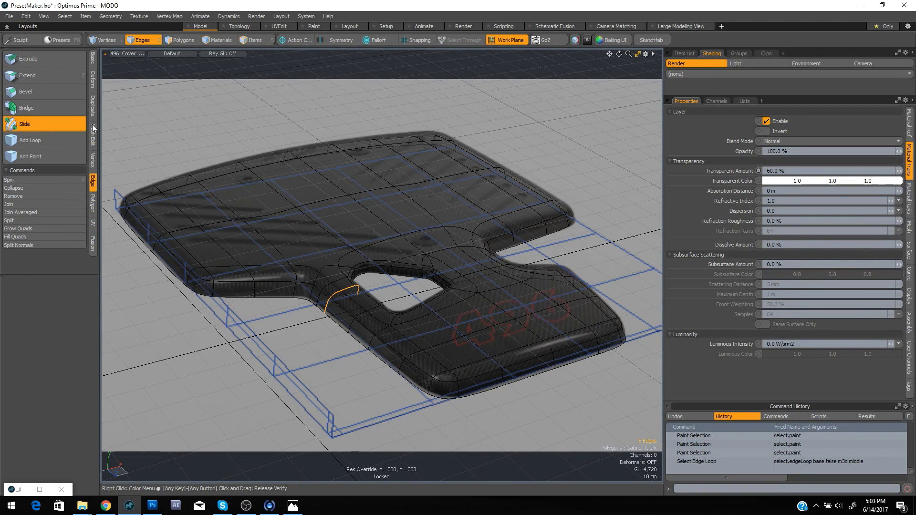
{"action": "left_click_drag", "start_coordinate": [265, 125], "coordinate": [200, 121]}
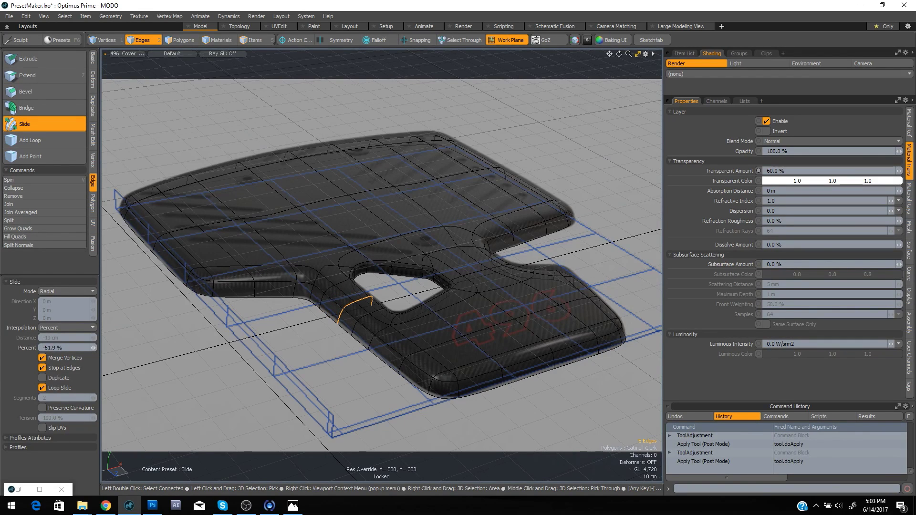
{"action": "key", "text": "space"}
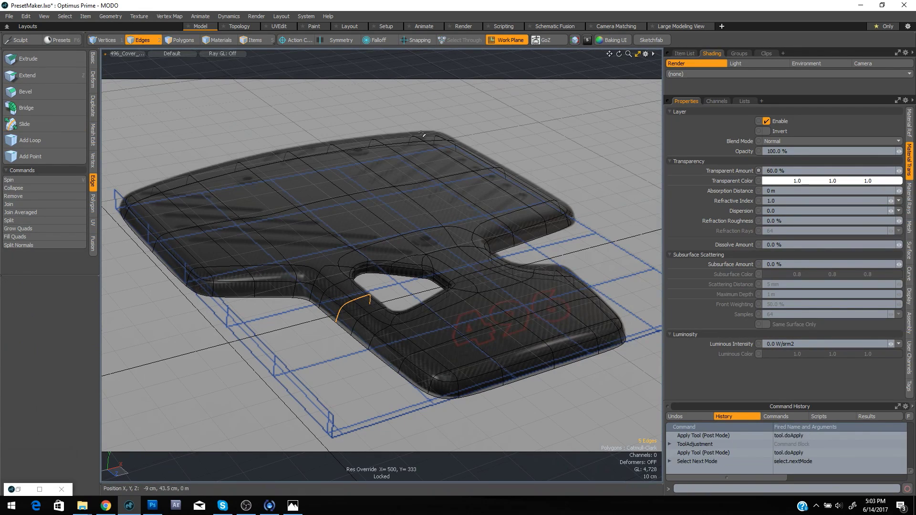
Edge-slice a new edge from the surface loop to the opening's rear rim, and remove the two unneeded edges beside it
{"action": "left_click", "coordinate": [588, 224]}
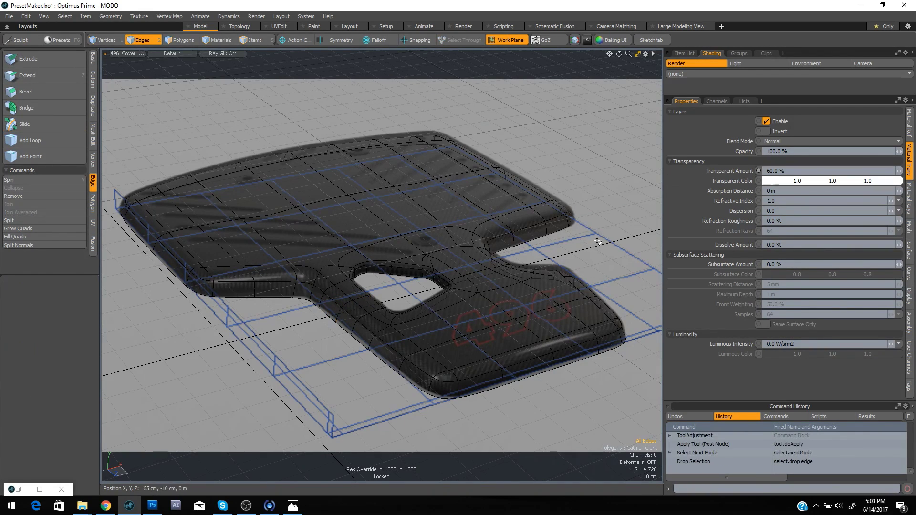
{"action": "key", "text": "alt+c"}
{"action": "left_click", "coordinate": [410, 241]}
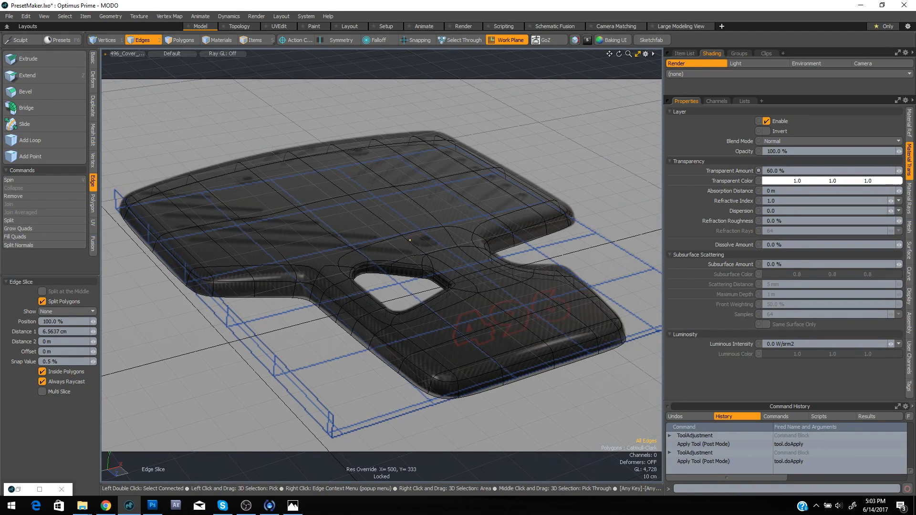
{"action": "left_click", "coordinate": [390, 263]}
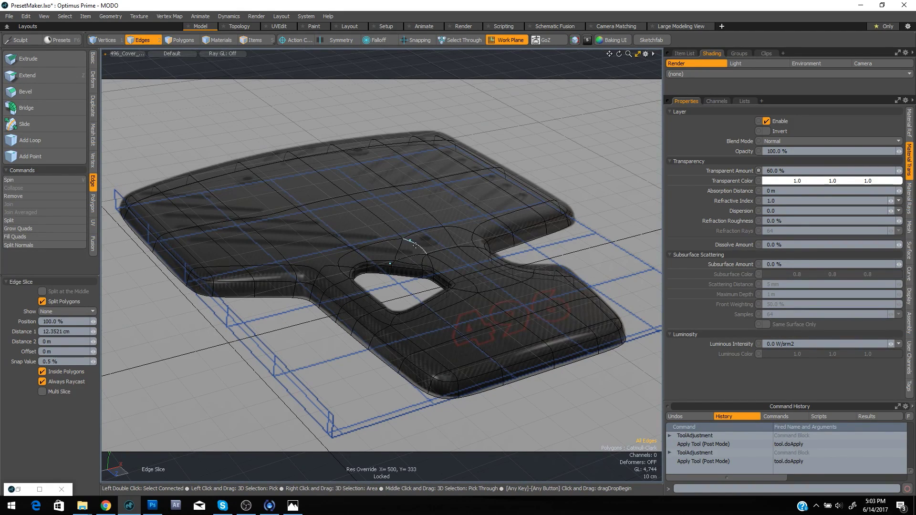
{"action": "key", "text": "space"}
{"action": "left_click", "coordinate": [414, 258]}
{"action": "key", "text": "BackSpace"}
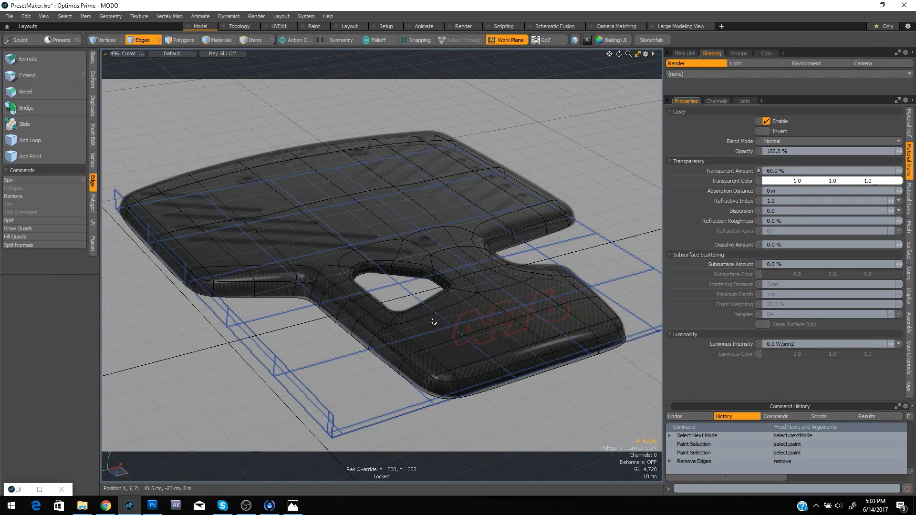
{"action": "left_click", "coordinate": [432, 262]}
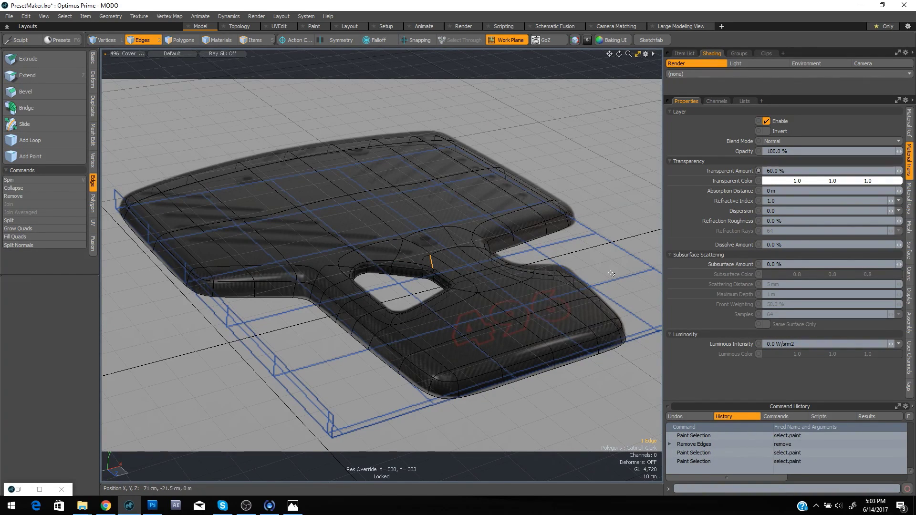
{"action": "key", "text": "BackSpace"}
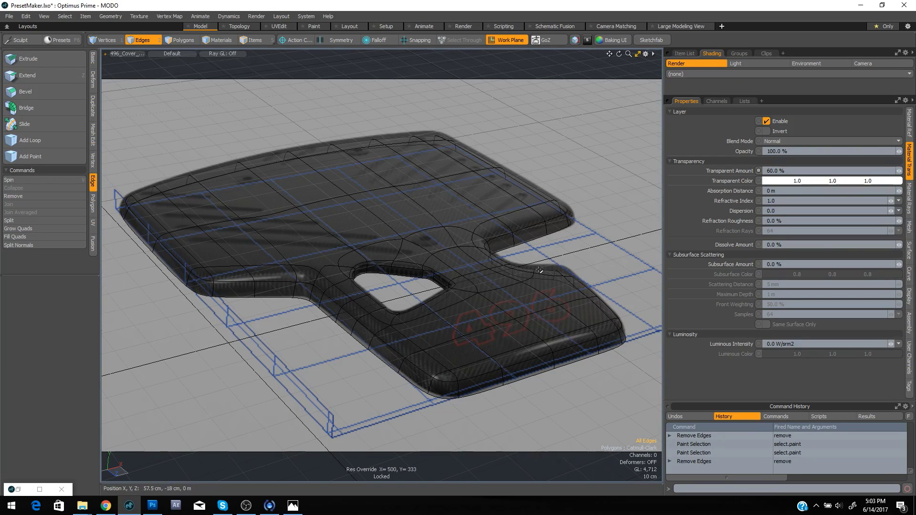
Loop-slice the strip between the opening and the side notch at 89 percent, and edge-slice the adjoining polygon at the opening's rear corner
{"action": "left_click", "coordinate": [479, 259]}
{"action": "key", "text": "alt+c"}
{"action": "left_click_drag", "start_coordinate": [559, 243], "coordinate": [593, 242]}
{"action": "key", "text": "space"}
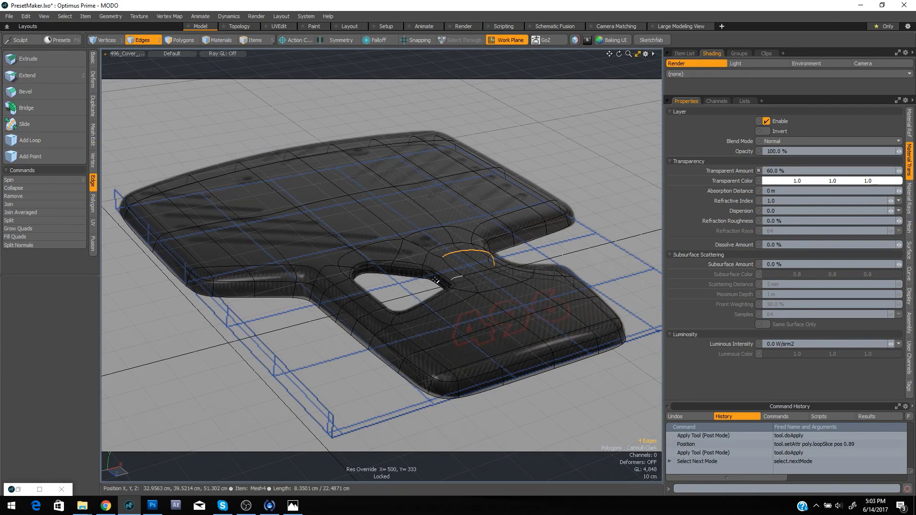
{"action": "key", "text": "c"}
{"action": "left_click", "coordinate": [429, 254]}
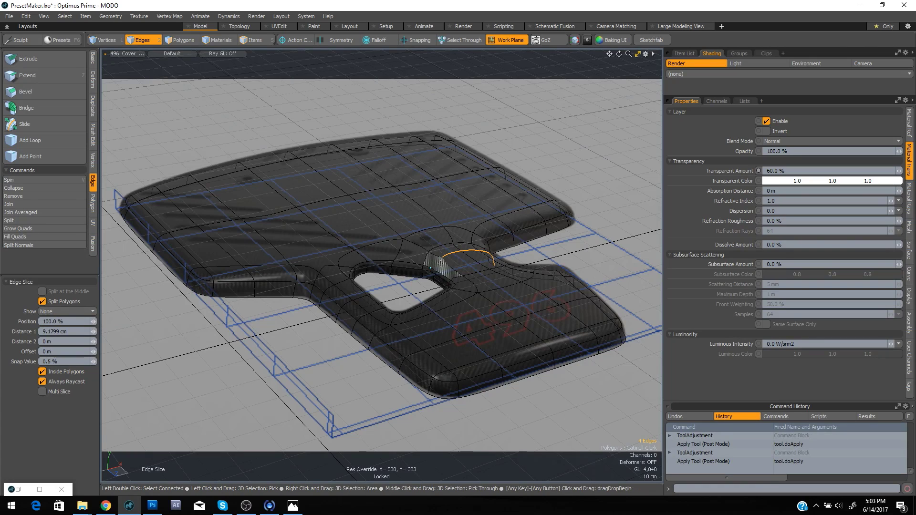
{"action": "key", "text": "space"}
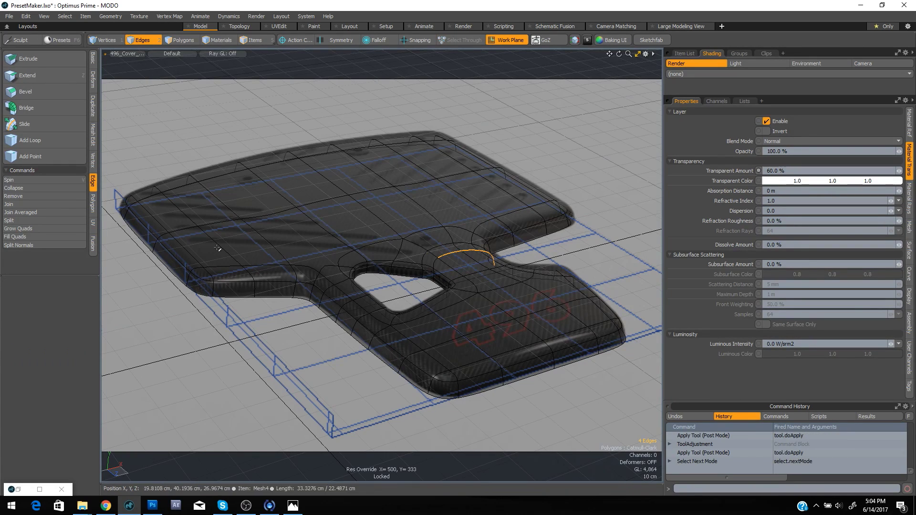
Slide the edge loop between the opening and the side notch by about -55 percent to even out the spacing
{"action": "left_click", "coordinate": [28, 123]}
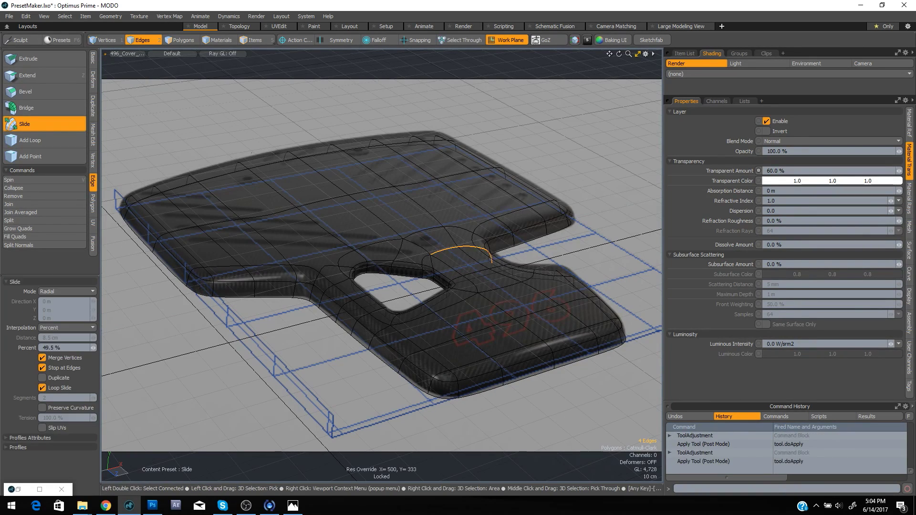
{"action": "left_click_drag", "start_coordinate": [286, 152], "coordinate": [251, 153]}
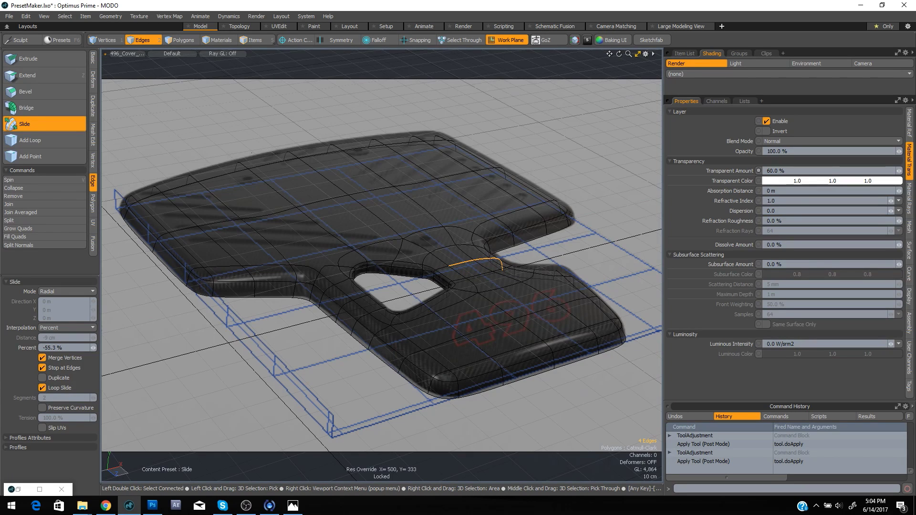
{"action": "key", "text": "space"}
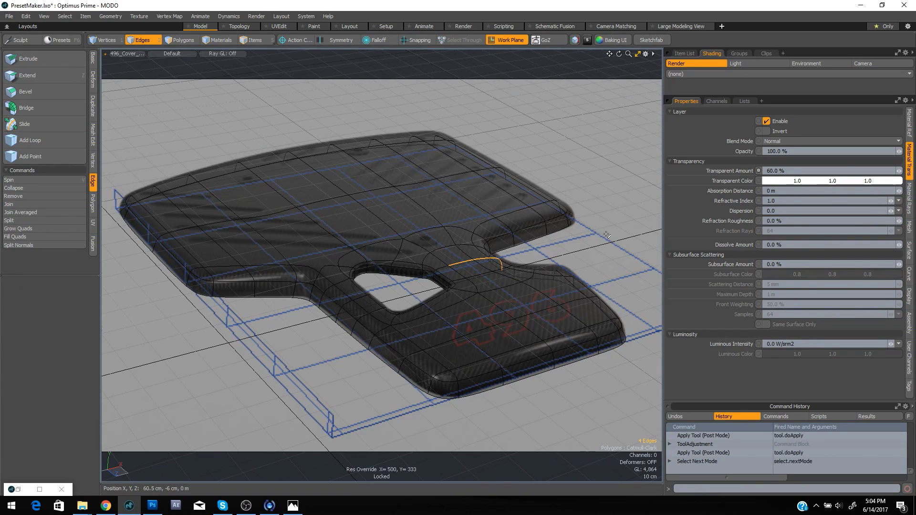
{"action": "key", "text": "ctrl+space"}
{"action": "left_click", "coordinate": [602, 262]}
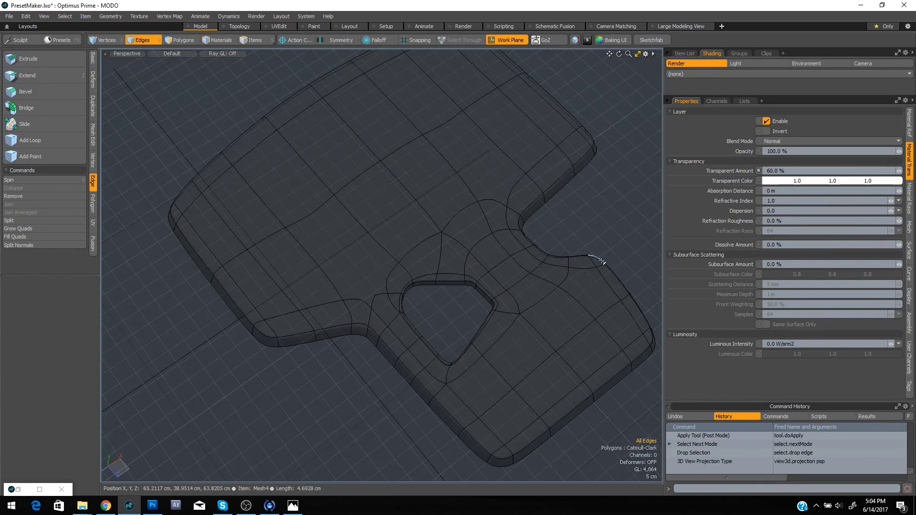
{"action": "left_click_drag", "start_coordinate": [611, 278], "coordinate": [379, 258], "text": "alt"}
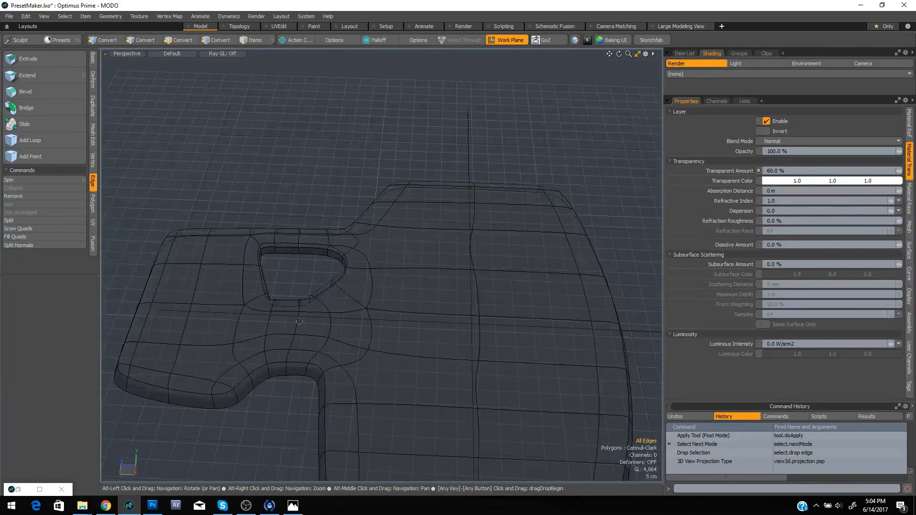
{"action": "left_click_drag", "start_coordinate": [300, 321], "coordinate": [500, 323], "text": "alt+shift"}
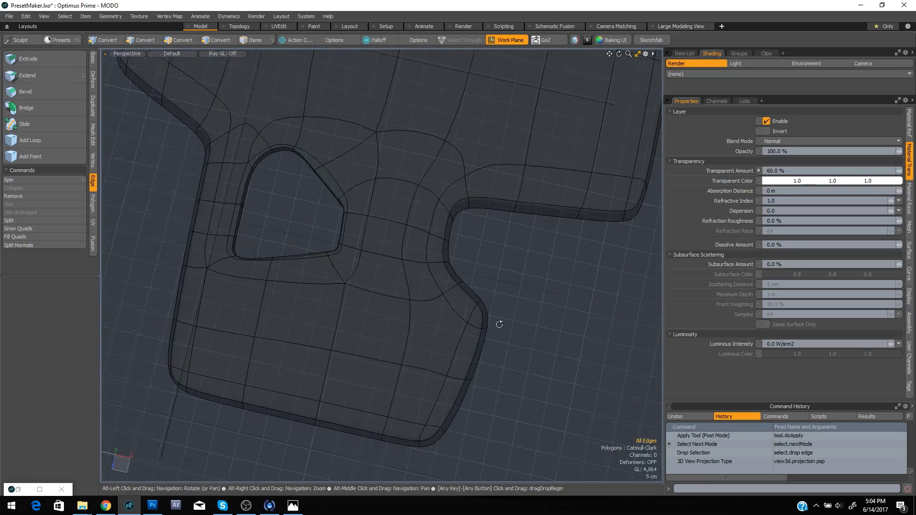
{"action": "key", "text": "ctrl+space"}
{"action": "left_click", "coordinate": [494, 309]}
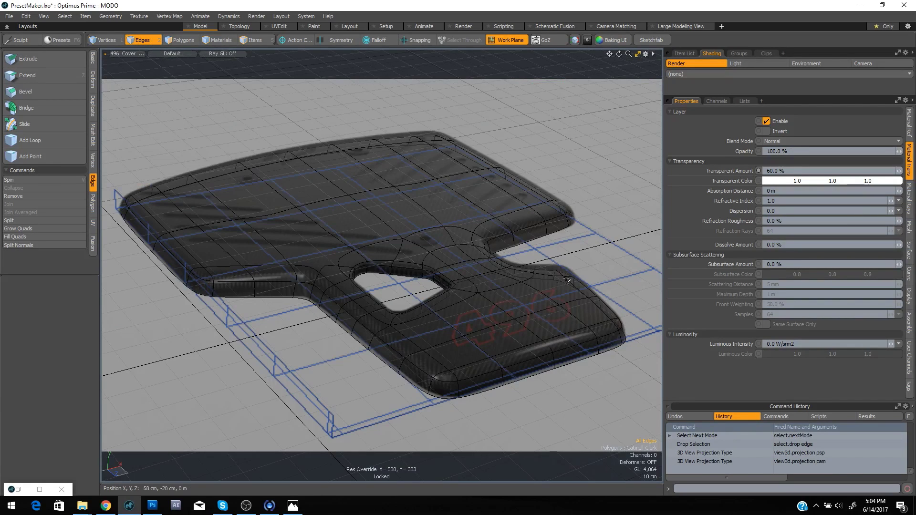
Move the wall polygon at the outer corner of the side notch 2.5 cm in X and -3.5 cm in Z to match the photo
{"action": "key", "text": "ctrl+space"}
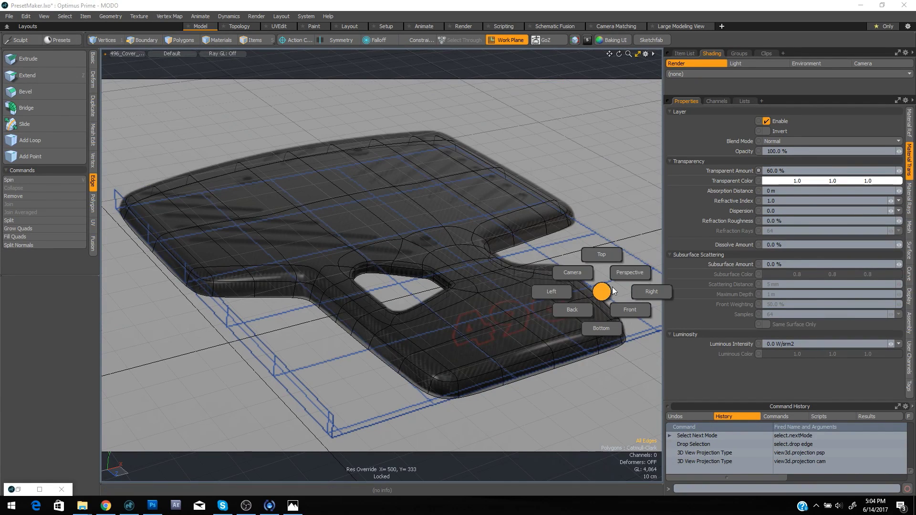
{"action": "left_click", "coordinate": [619, 280]}
{"action": "left_click_drag", "start_coordinate": [539, 287], "coordinate": [424, 328], "text": "alt"}
{"action": "key", "text": "space"}
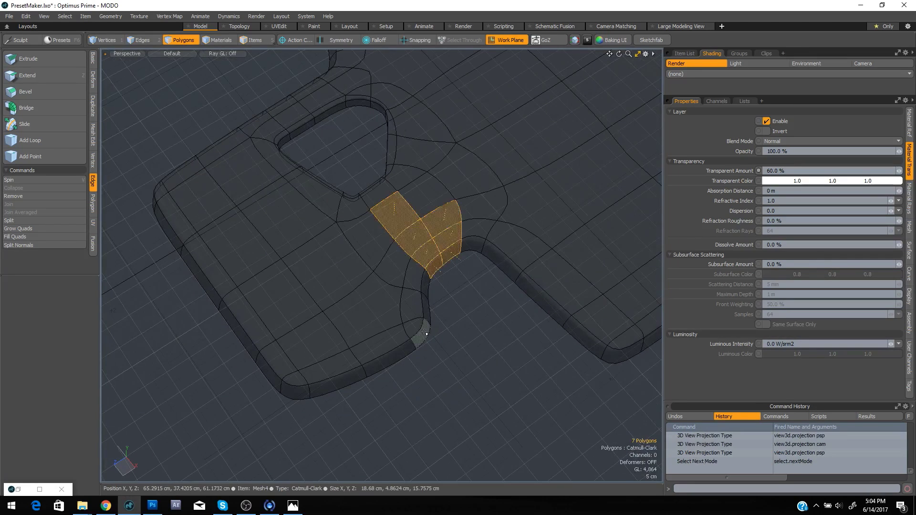
{"action": "left_click", "coordinate": [424, 334]}
{"action": "key", "text": "ctrl+space"}
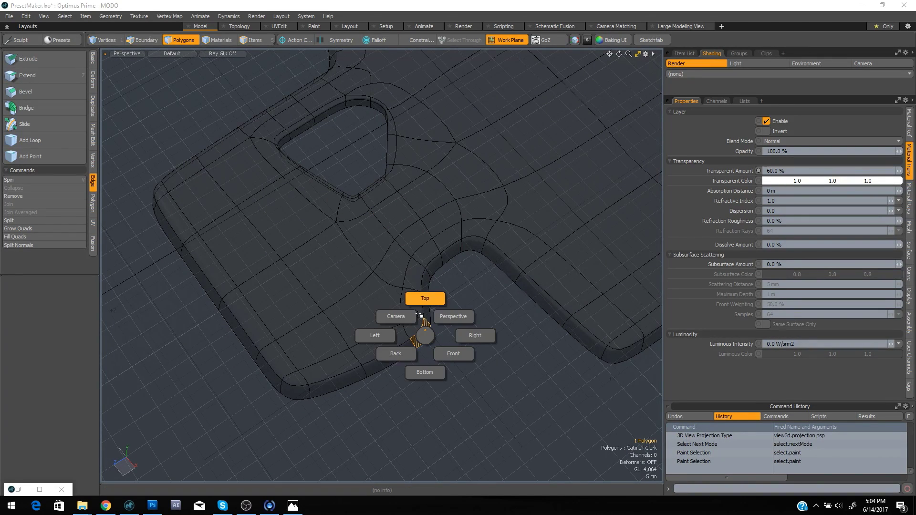
{"action": "left_click", "coordinate": [404, 317]}
{"action": "key", "text": "w"}
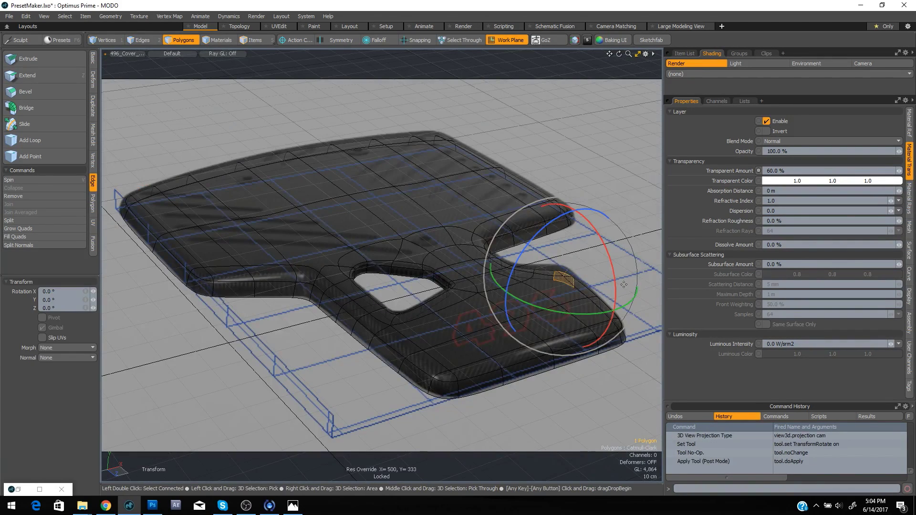
{"action": "left_click_drag", "start_coordinate": [600, 303], "coordinate": [591, 297]}
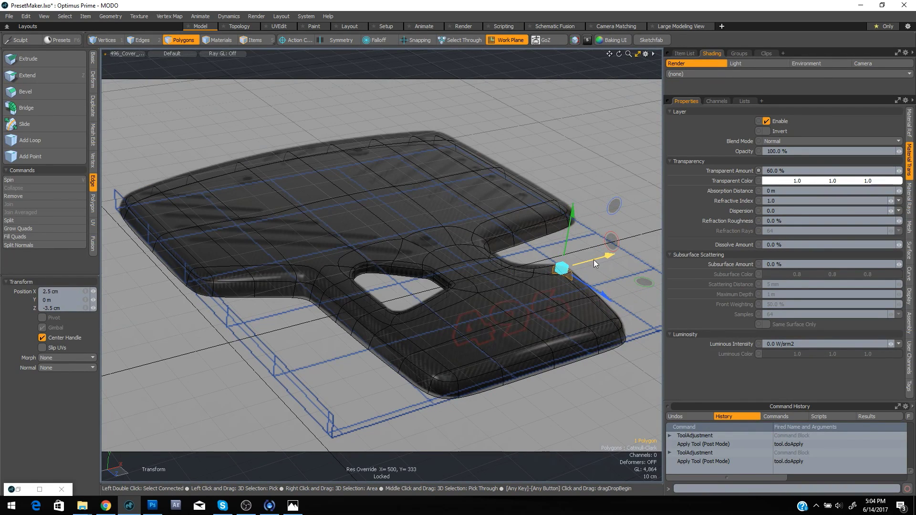
{"action": "key", "text": "space"}
{"action": "left_click", "coordinate": [608, 267]}
Move the two edges beside the side notch's outer corner -2 cm in Z to follow the photo outline
{"action": "key", "text": "space"}
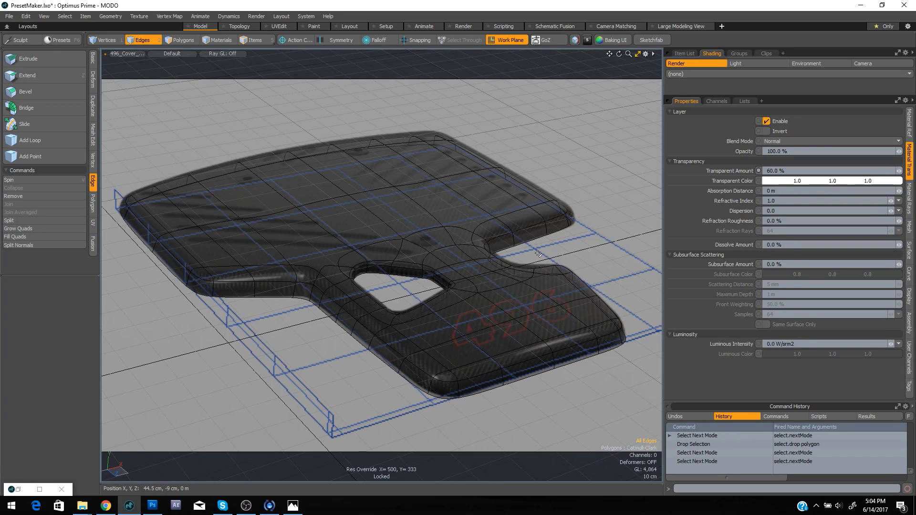
{"action": "right_click_drag", "start_coordinate": [537, 252], "coordinate": [532, 284]}
{"action": "key", "text": "w"}
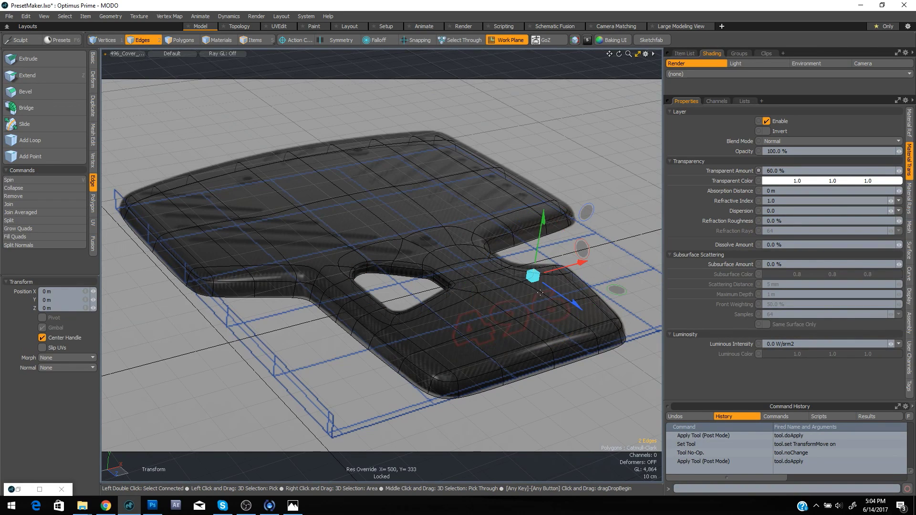
{"action": "left_click_drag", "start_coordinate": [563, 299], "coordinate": [558, 296]}
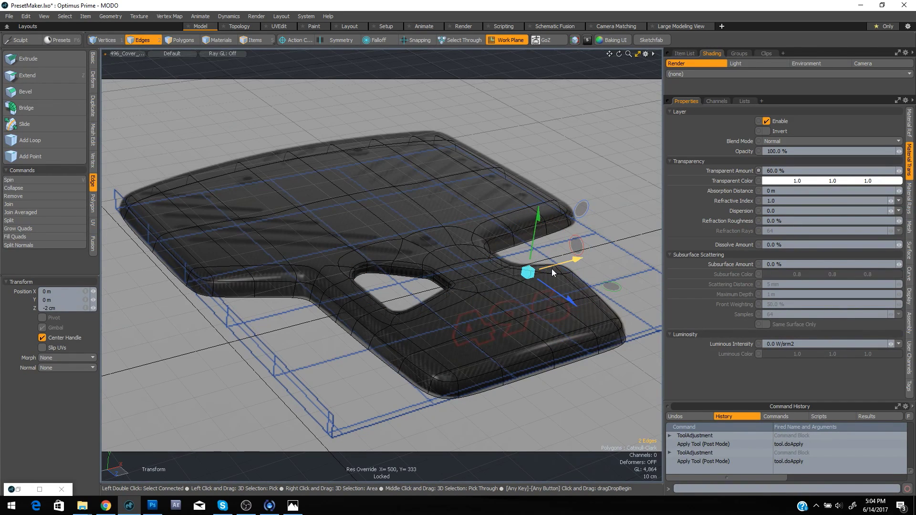
{"action": "key", "text": "space"}
{"action": "left_click", "coordinate": [523, 261]}
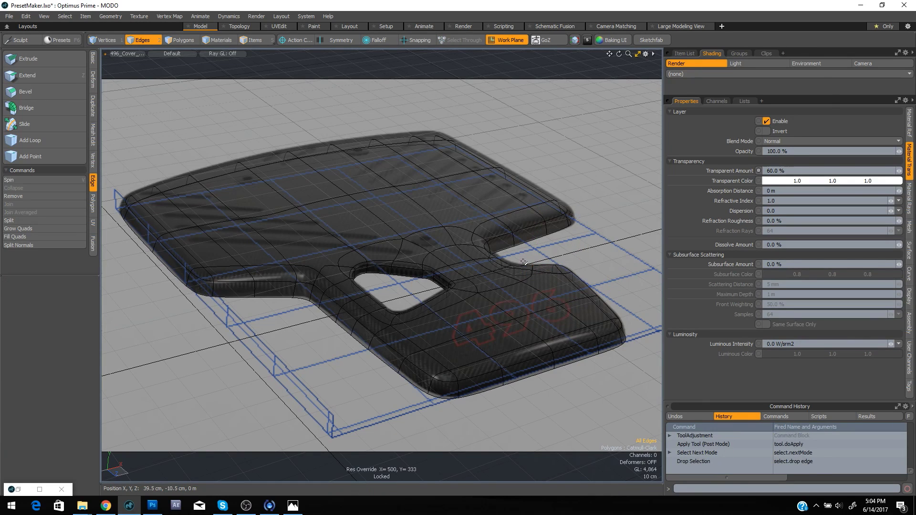
Nudge the next two wall edges farther into the side notch, one at a time, to follow the outline in the photo
{"action": "left_click", "coordinate": [516, 277]}
{"action": "key", "text": "w"}
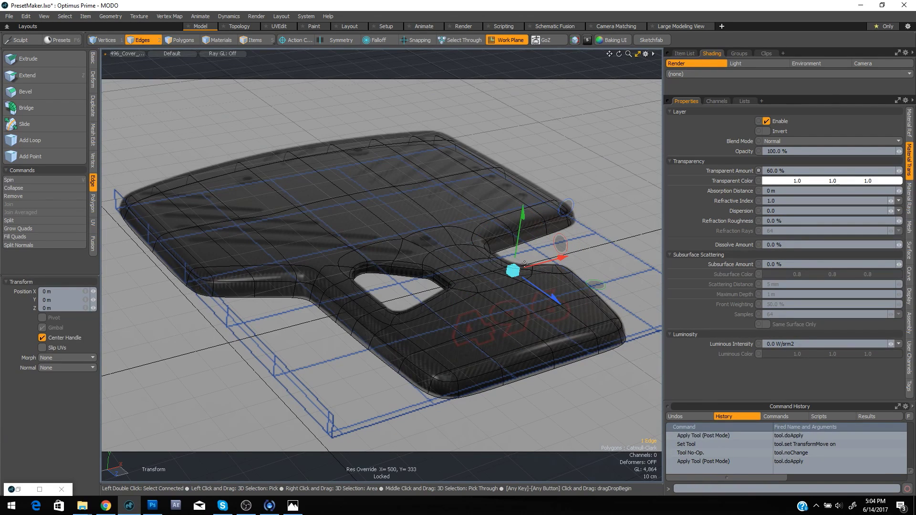
{"action": "key", "text": "space"}
{"action": "left_click", "coordinate": [506, 258]}
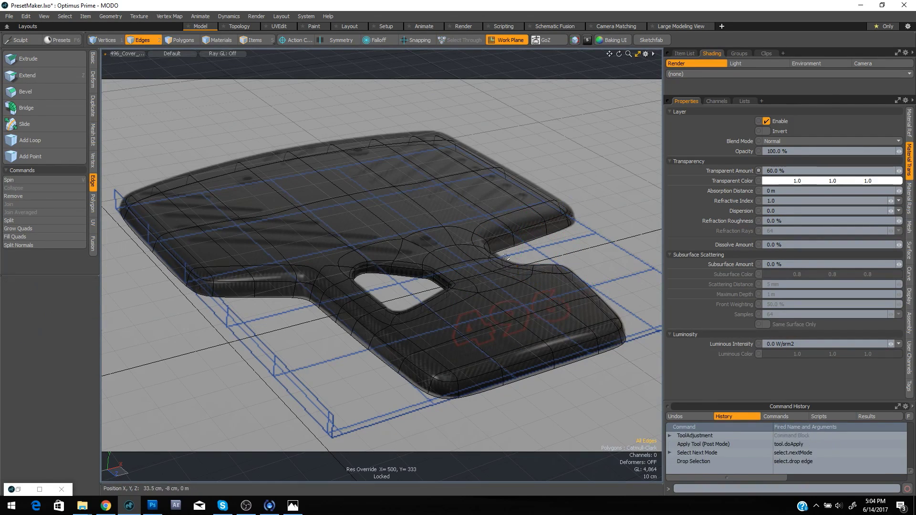
{"action": "right_click_drag", "start_coordinate": [500, 284], "coordinate": [500, 284]}
{"action": "key", "text": "w"}
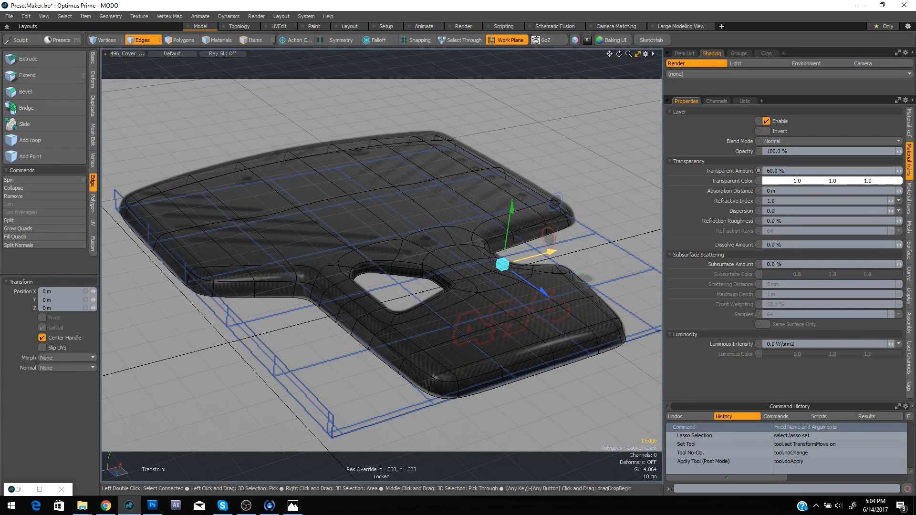
{"action": "key", "text": "space"}
{"action": "left_click", "coordinate": [568, 240]}
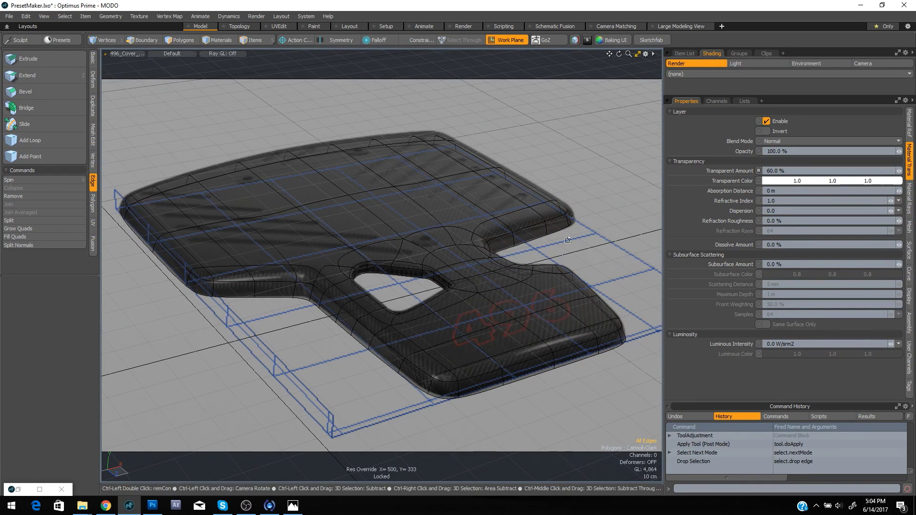
Move the two connected edges at the side notch's inner corner 1.5 cm in X
{"action": "key", "text": "ctrl+space"}
{"action": "left_click", "coordinate": [586, 227]}
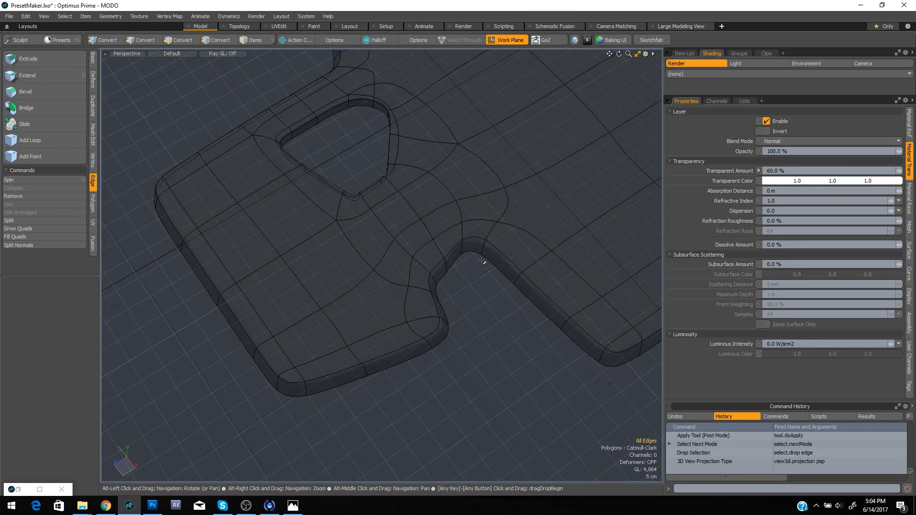
{"action": "key", "text": "space"}
{"action": "key", "text": "space"}
{"action": "key", "text": "space"}
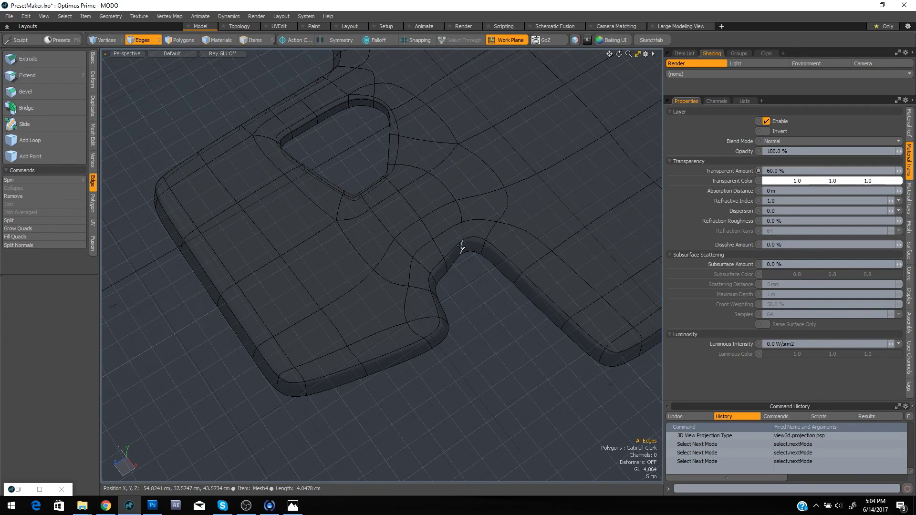
{"action": "left_click_drag", "start_coordinate": [461, 247], "coordinate": [463, 233]}
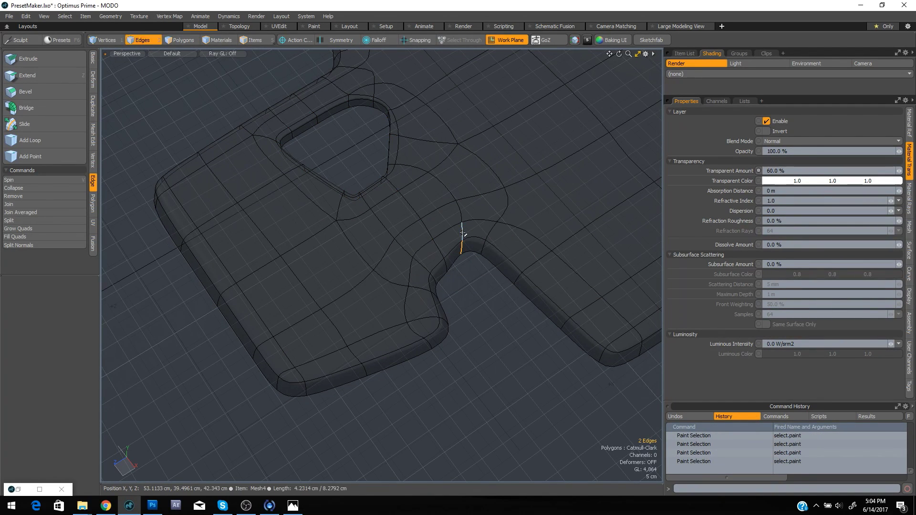
{"action": "key", "text": "ctrl+space"}
{"action": "left_click", "coordinate": [427, 218]}
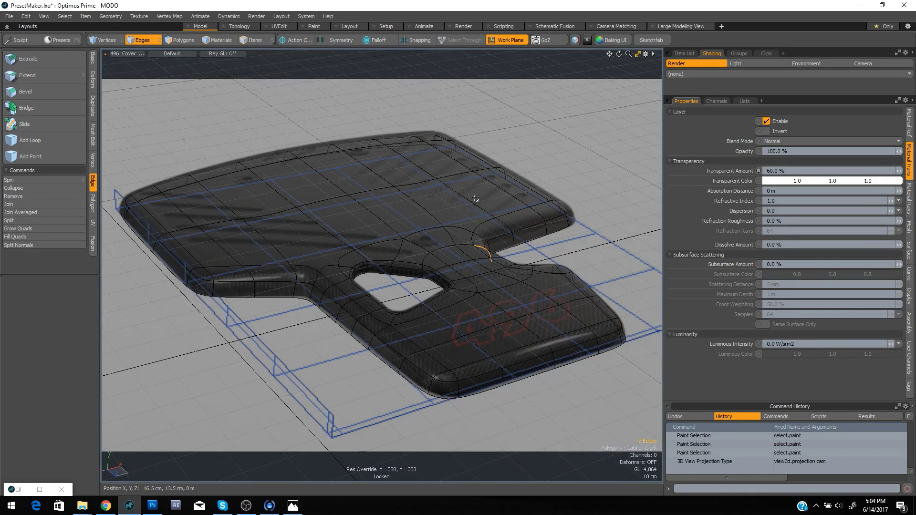
{"action": "key", "text": "w"}
{"action": "key", "text": "Right"}
{"action": "key", "text": "Right"}
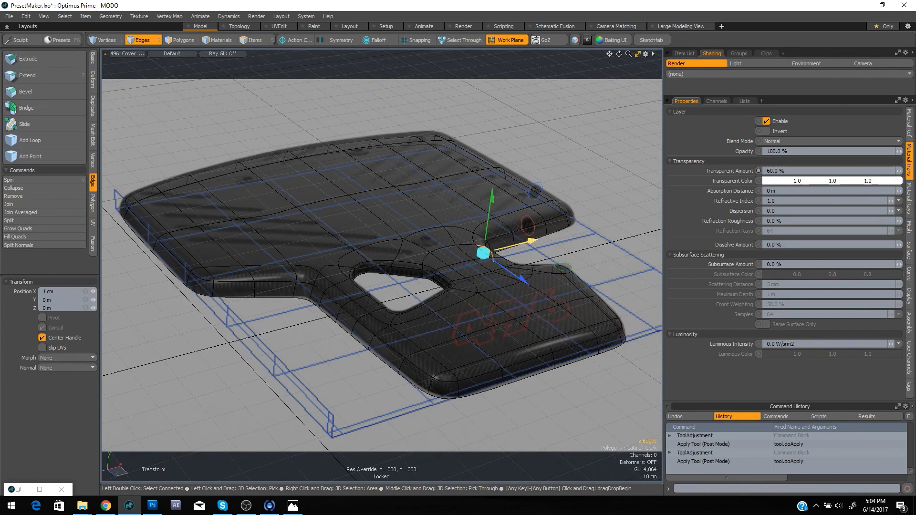
{"action": "key", "text": "Right"}
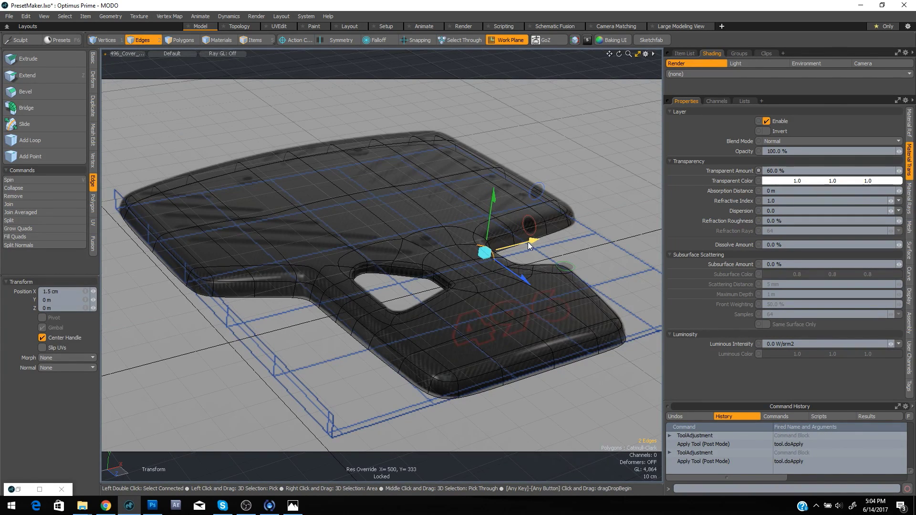
Adjust the position of the short wall edge midway along the side notch's inner end
{"action": "key", "text": "ctrl+space"}
{"action": "left_click", "coordinate": [503, 222]}
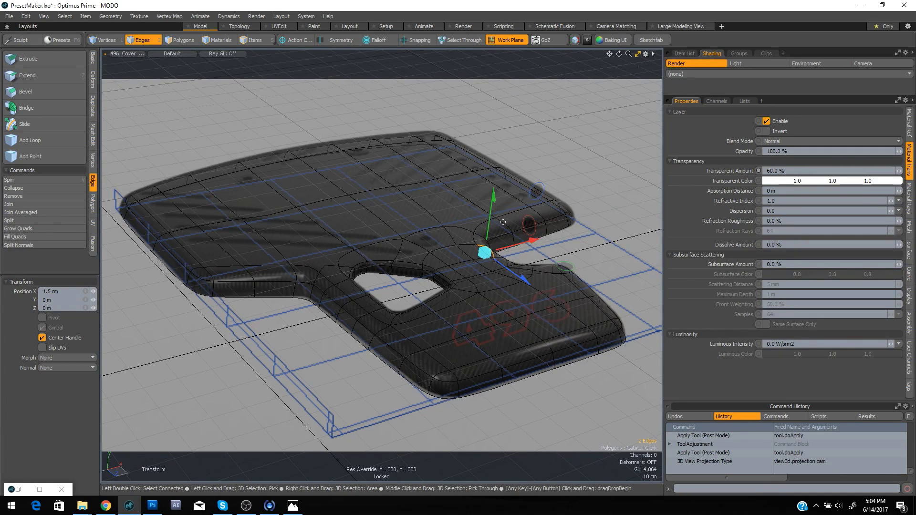
{"action": "key", "text": "ctrl+space"}
{"action": "left_click", "coordinate": [529, 204]}
{"action": "key", "text": "space"}
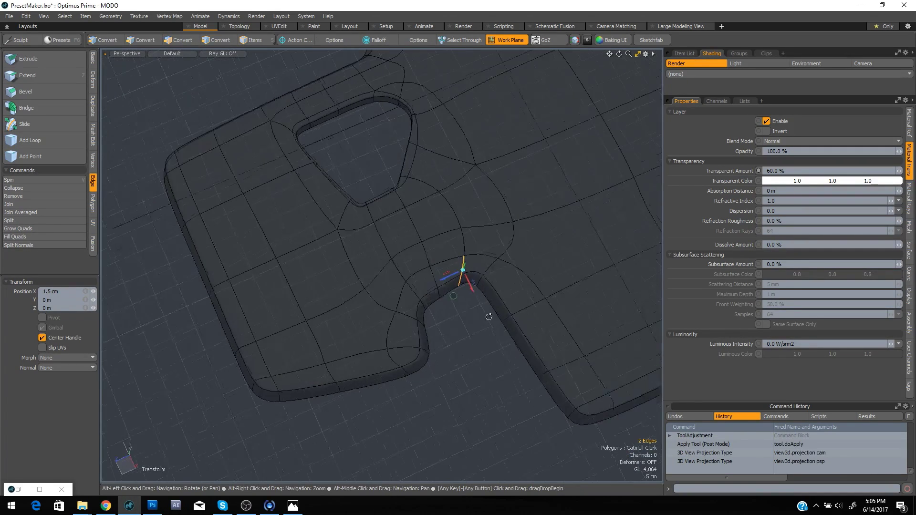
{"action": "left_click", "coordinate": [419, 350]}
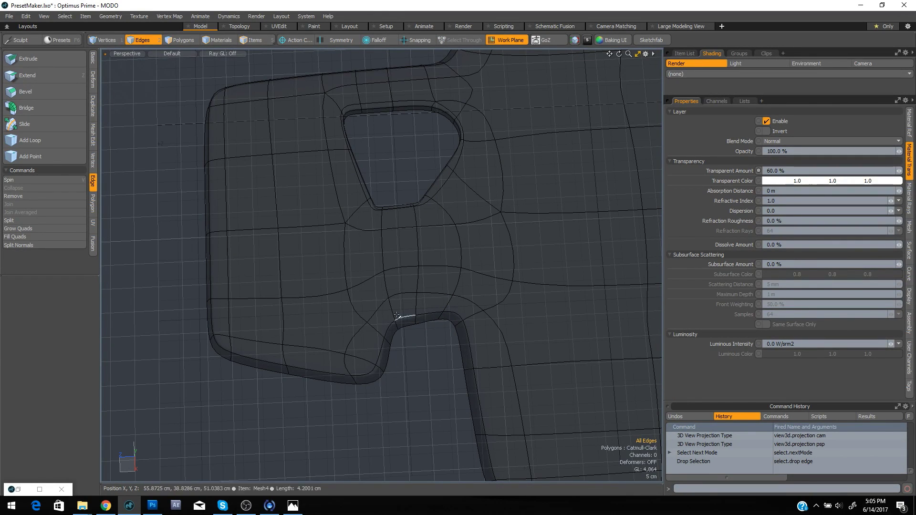
{"action": "right_click_drag", "start_coordinate": [413, 339], "coordinate": [414, 340]}
{"action": "key", "text": "w"}
{"action": "left_click", "coordinate": [415, 338]}
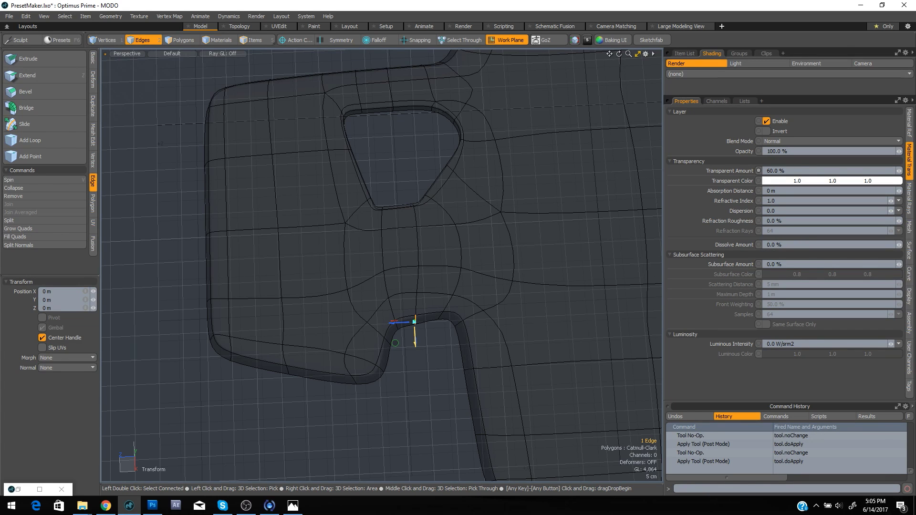
{"action": "key", "text": "space"}
{"action": "left_click", "coordinate": [442, 351]}
Convert the mesh from Catmull-Clark to plain faces and then to Subdiv polygons, and check it in the camera view
{"action": "key", "text": "Tab"}
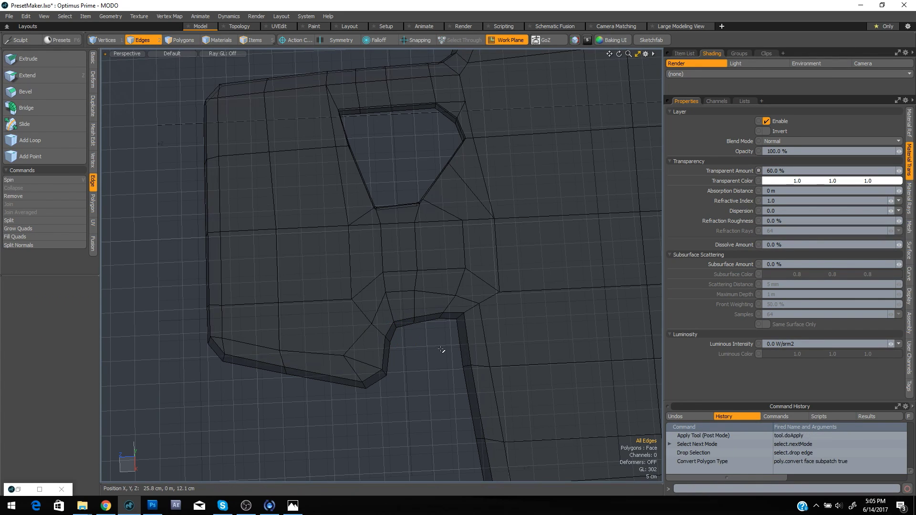
{"action": "left_click_drag", "start_coordinate": [538, 303], "coordinate": [525, 280], "text": "ctrl+alt"}
{"action": "key", "text": "Tab"}
{"action": "key", "text": "ctrl+space"}
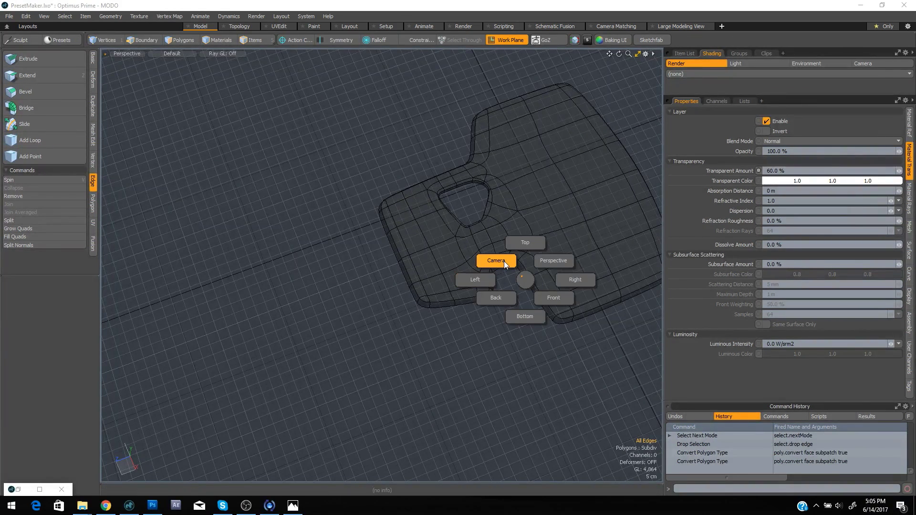
{"action": "left_click", "coordinate": [506, 264]}
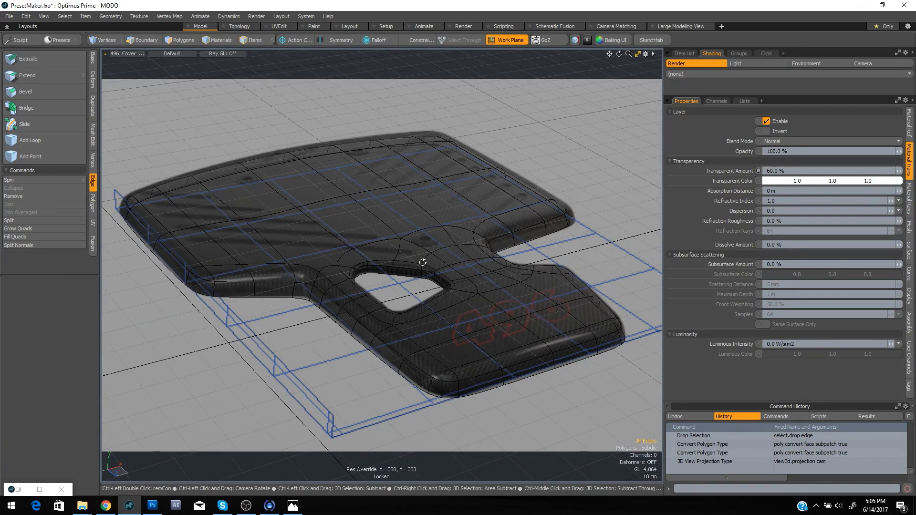
Select the ten wall polygons along the cover's long curved rear side, including its end corner, and move them -3 cm in Z
{"action": "key", "text": "ctrl+space"}
{"action": "left_click", "coordinate": [453, 239]}
{"action": "left_click_drag", "start_coordinate": [453, 239], "coordinate": [231, 166], "text": "alt"}
{"action": "key", "text": "space"}
{"action": "key", "text": "space"}
{"action": "key", "text": "space"}
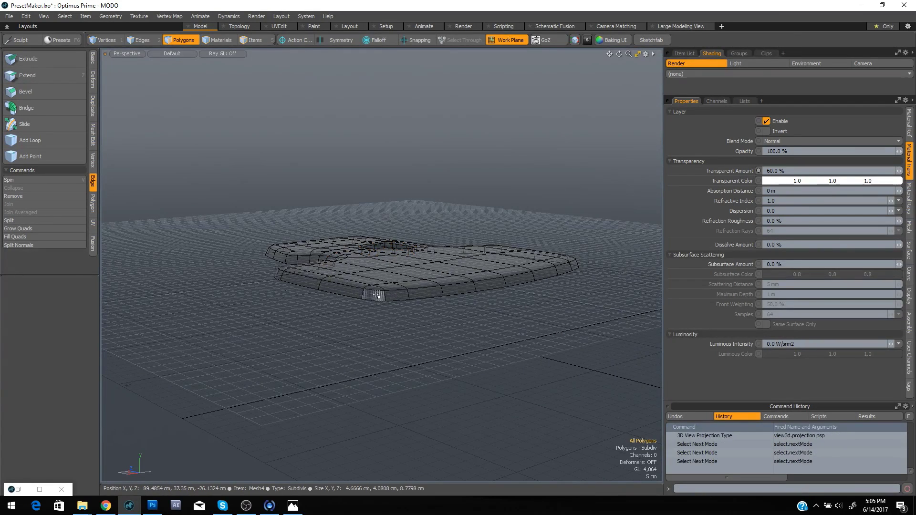
{"action": "mouse_move", "coordinate": [378, 296]}
{"action": "left_mouse_down"}
{"action": "mouse_move", "coordinate": [575, 263]}
{"action": "mouse_move", "coordinate": [534, 267]}
{"action": "left_mouse_up"}
{"action": "mouse_move", "coordinate": [462, 282]}
{"action": "left_mouse_down", "text": "ctrl"}
{"action": "mouse_move", "coordinate": [416, 287]}
{"action": "mouse_move", "coordinate": [451, 290]}
{"action": "mouse_move", "coordinate": [310, 338]}
{"action": "left_mouse_up", "text": "ctrl"}
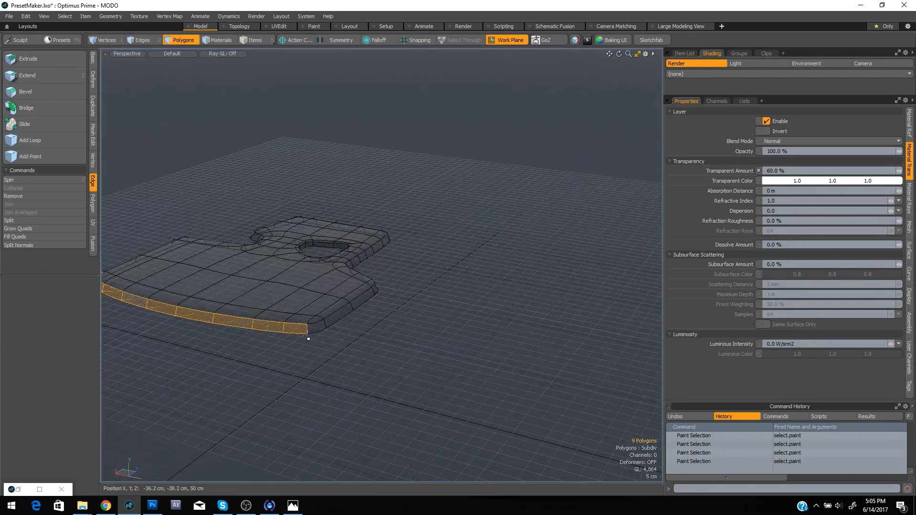
{"action": "left_click", "coordinate": [316, 329], "text": "shift"}
{"action": "key", "text": "ctrl+space"}
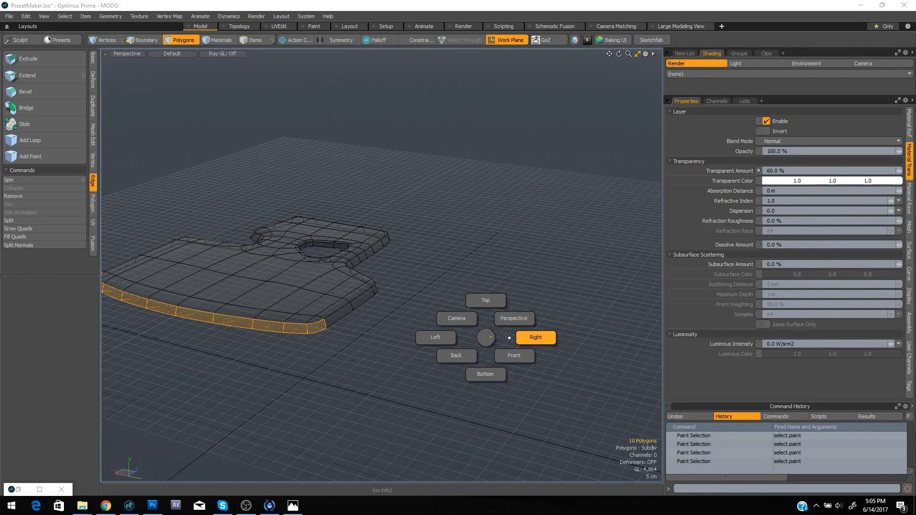
{"action": "left_click", "coordinate": [476, 320]}
{"action": "key", "text": "y"}
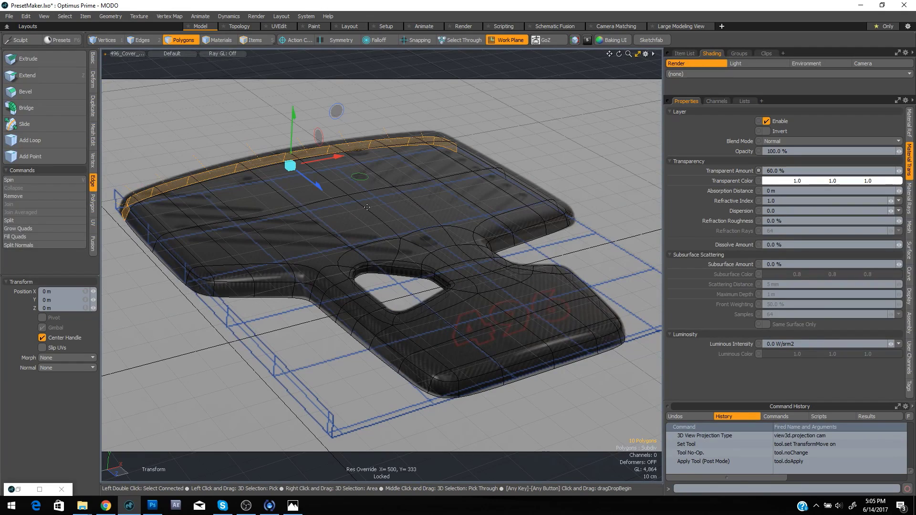
{"action": "left_click_drag", "start_coordinate": [313, 181], "coordinate": [308, 178]}
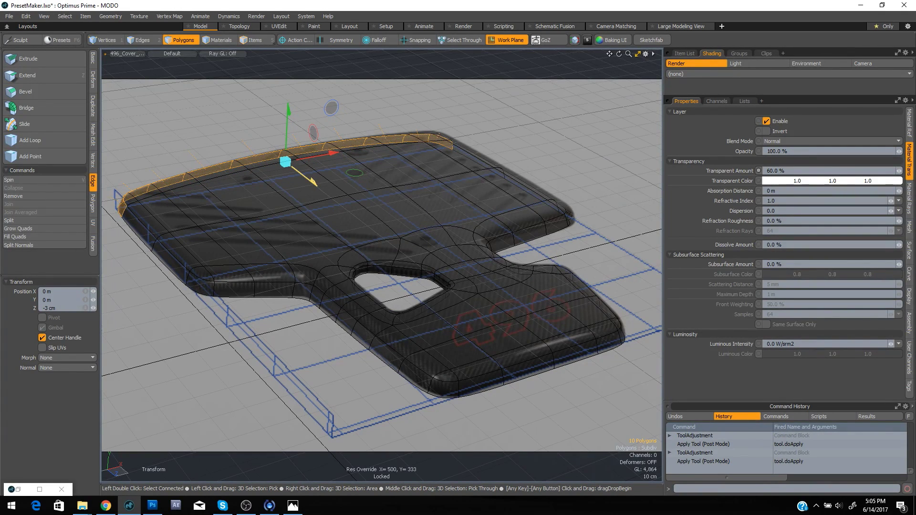
Clear the rear wall selection and compare the cover's faceted and Subdiv shapes against the background photo
{"action": "key", "text": "space"}
{"action": "right_click_drag", "start_coordinate": [495, 113], "coordinate": [270, 141]}
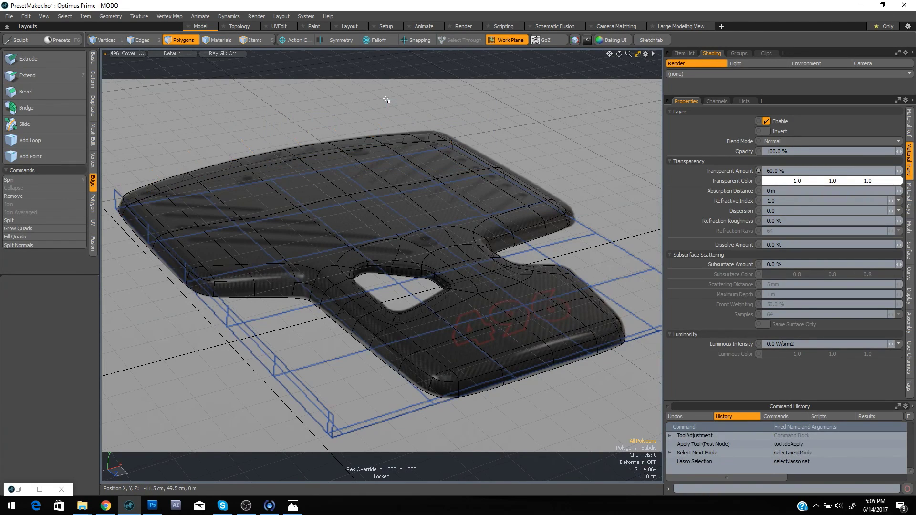
{"action": "key", "text": "Tab"}
{"action": "key", "text": "Tab"}
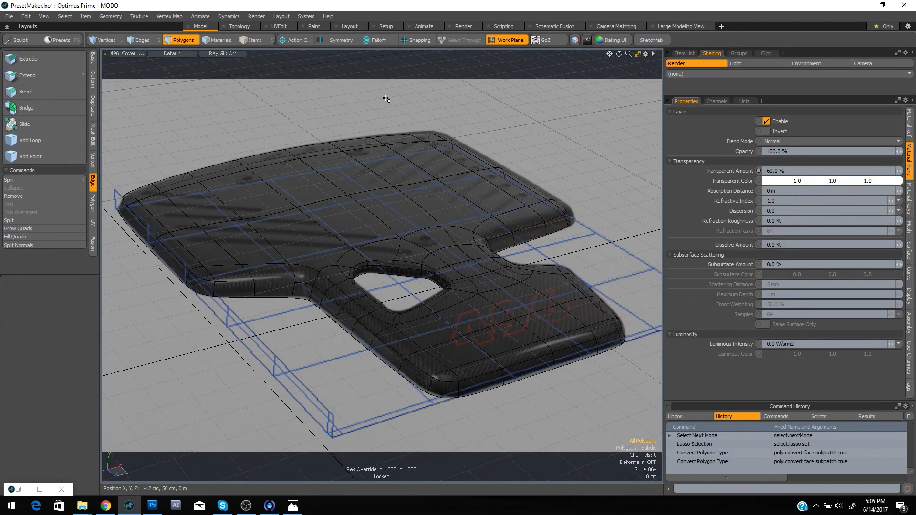
{"action": "key", "text": "ctrl+space"}
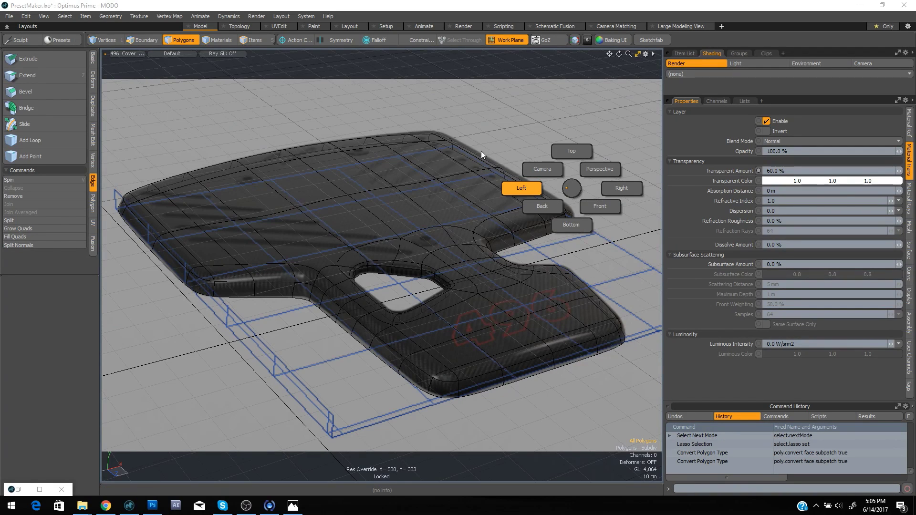
{"action": "left_click", "coordinate": [589, 173]}
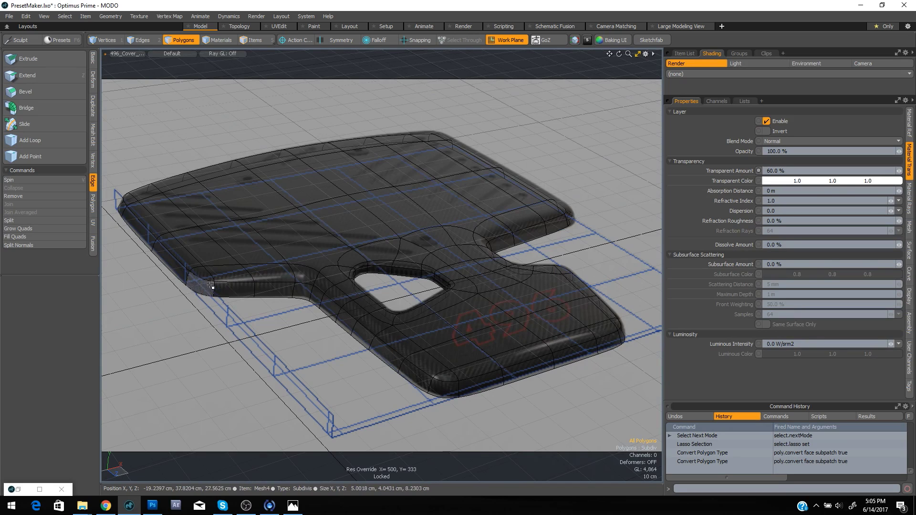
Try moving the four wall polygons along the shoulder step beside the cut-out -1 cm in Z
{"action": "left_click_drag", "start_coordinate": [233, 291], "coordinate": [254, 293]}
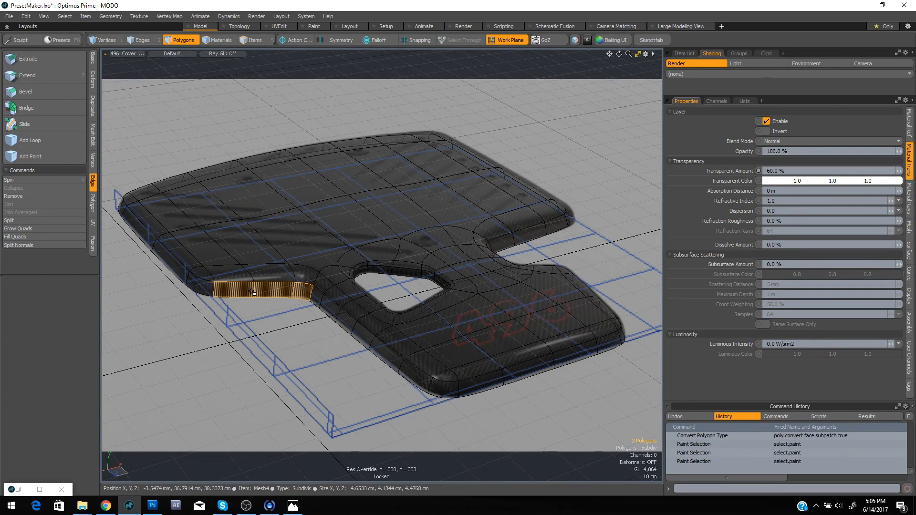
{"action": "key", "text": "w"}
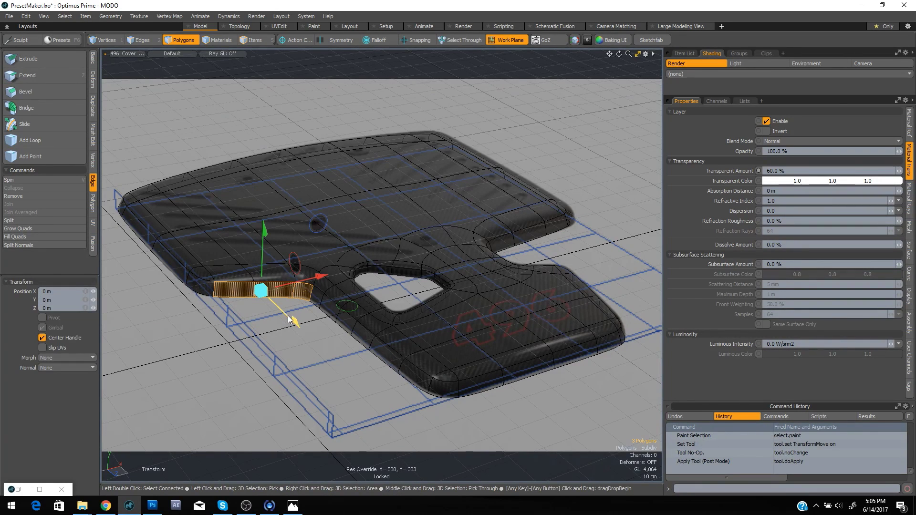
{"action": "key", "text": "q"}
{"action": "left_click", "coordinate": [199, 289], "text": "shift"}
{"action": "key", "text": "w"}
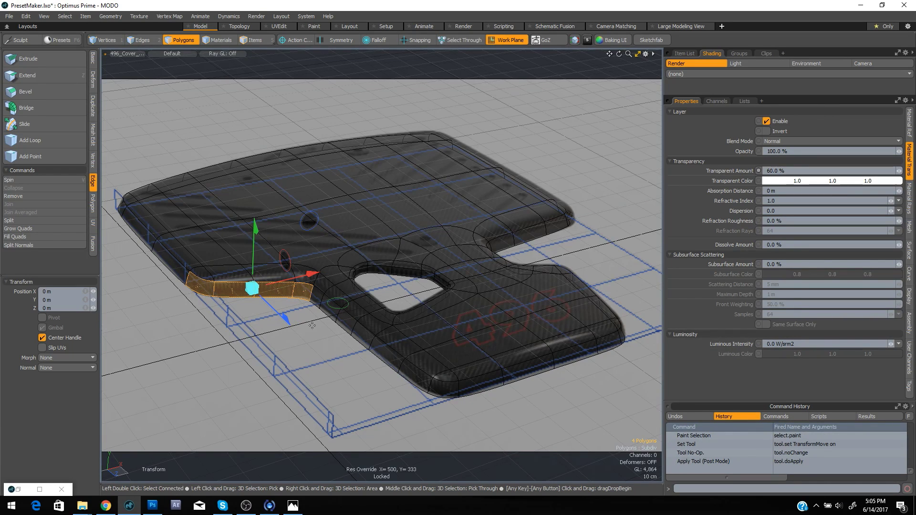
{"action": "left_click_drag", "start_coordinate": [288, 321], "coordinate": [284, 318]}
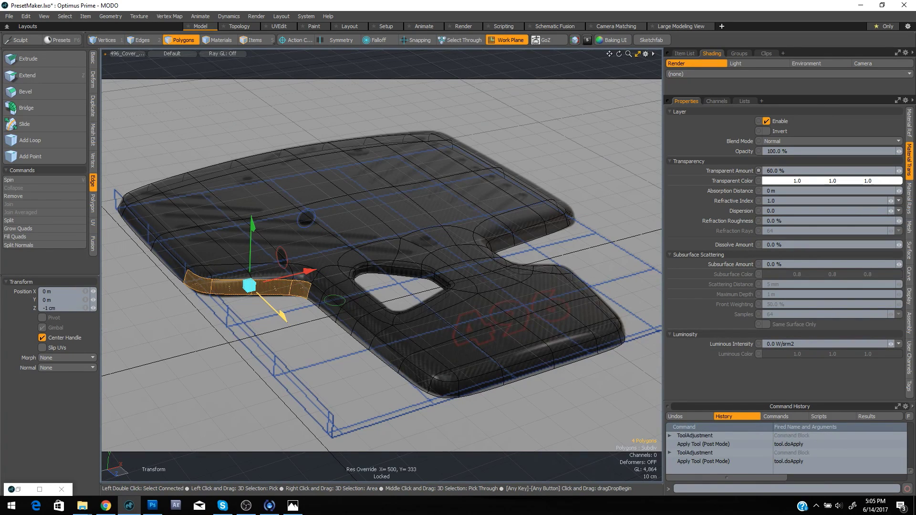
{"action": "key", "text": "space"}
{"action": "left_click", "coordinate": [302, 291]}
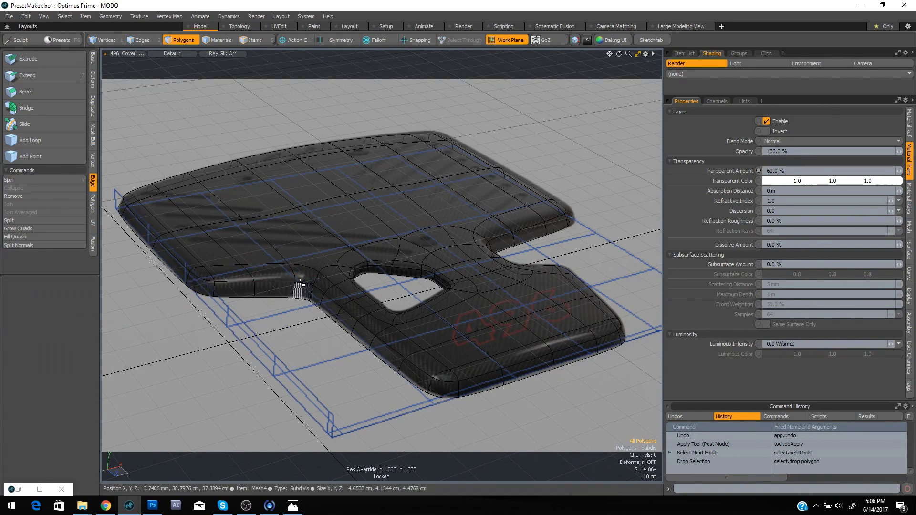
Select the seven wall polygons along the narrow section's long side, from the shoulder's inner corner to the front end, and move them 1 cm in X
{"action": "left_click", "coordinate": [311, 295]}
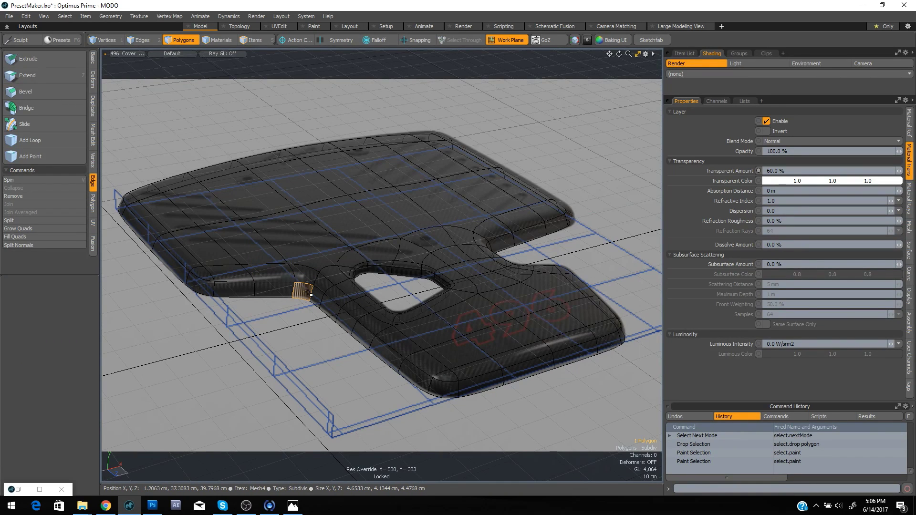
{"action": "left_click_drag", "start_coordinate": [310, 295], "coordinate": [418, 385]}
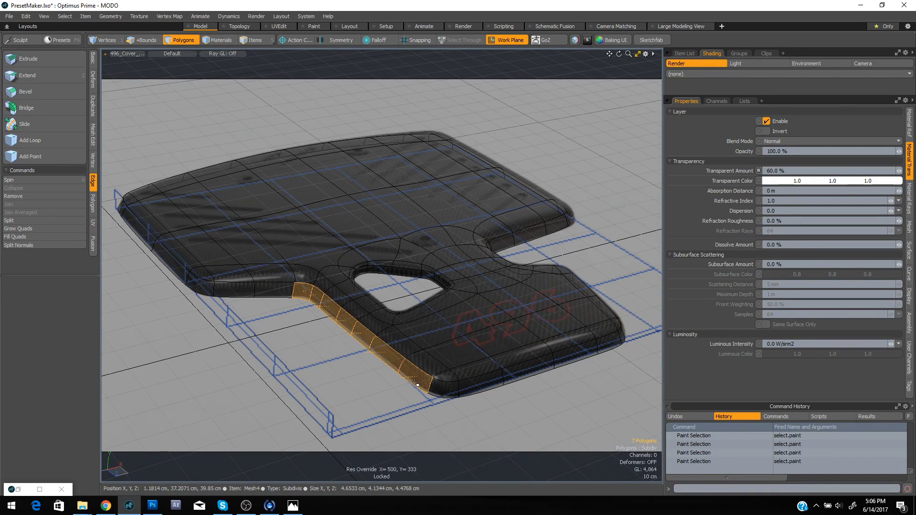
{"action": "key", "text": "w"}
{"action": "left_click_drag", "start_coordinate": [393, 329], "coordinate": [397, 328]}
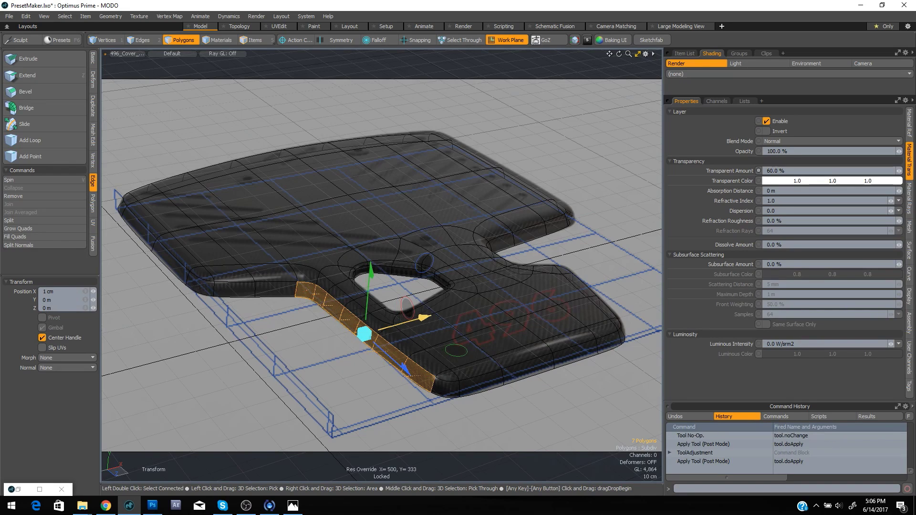
{"action": "key", "text": "space"}
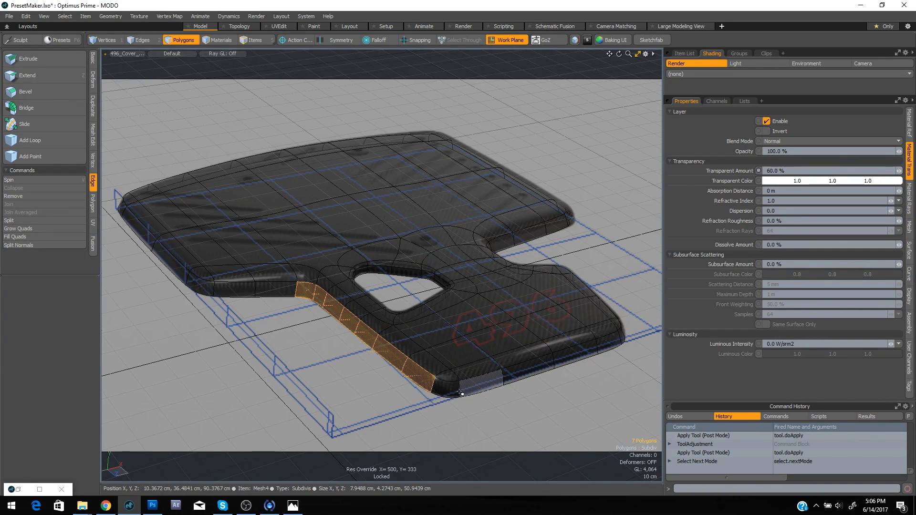
Select the twelve polygons of the narrow section's front end, including its rounded corners, and move them -5 mm in Z
{"action": "mouse_move", "coordinate": [462, 393]}
{"action": "left_mouse_down"}
{"action": "mouse_move", "coordinate": [616, 351]}
{"action": "mouse_move", "coordinate": [472, 374]}
{"action": "left_mouse_up"}
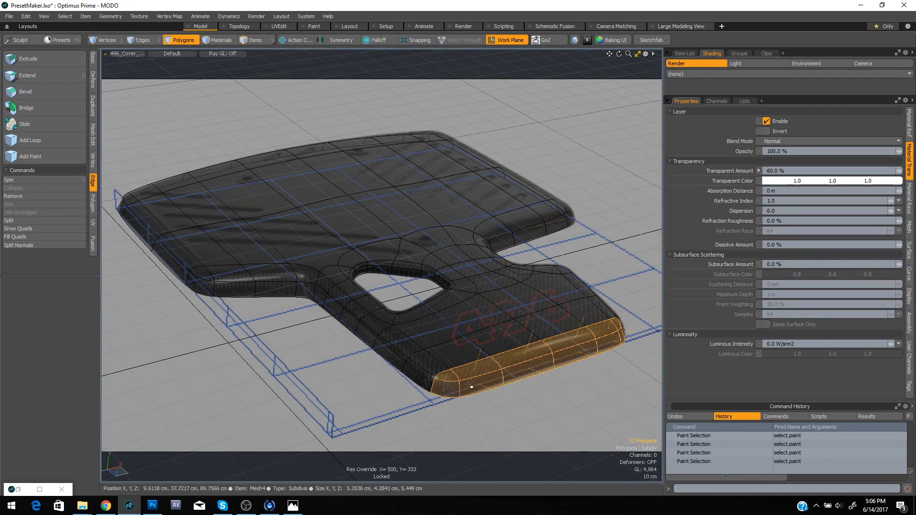
{"action": "key", "text": "w"}
{"action": "left_click_drag", "start_coordinate": [564, 376], "coordinate": [563, 375]}
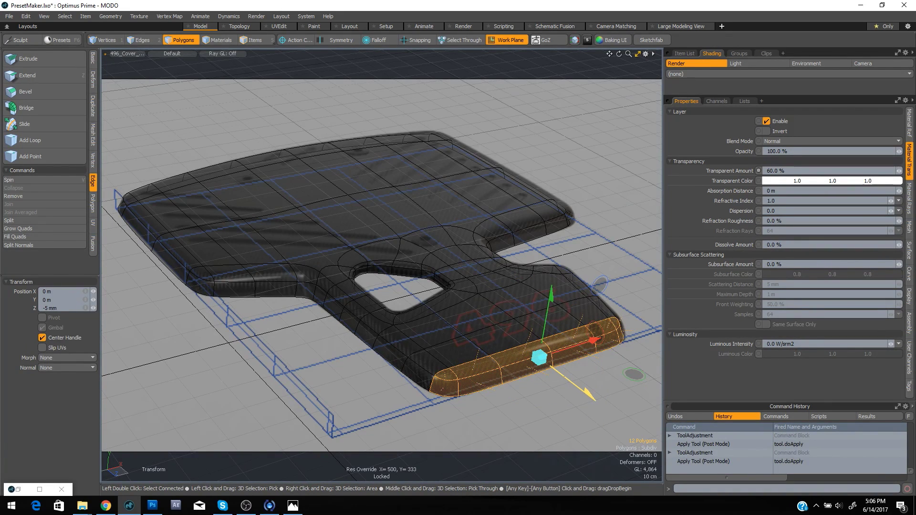
{"action": "key", "text": "space"}
{"action": "left_click", "coordinate": [513, 396]}
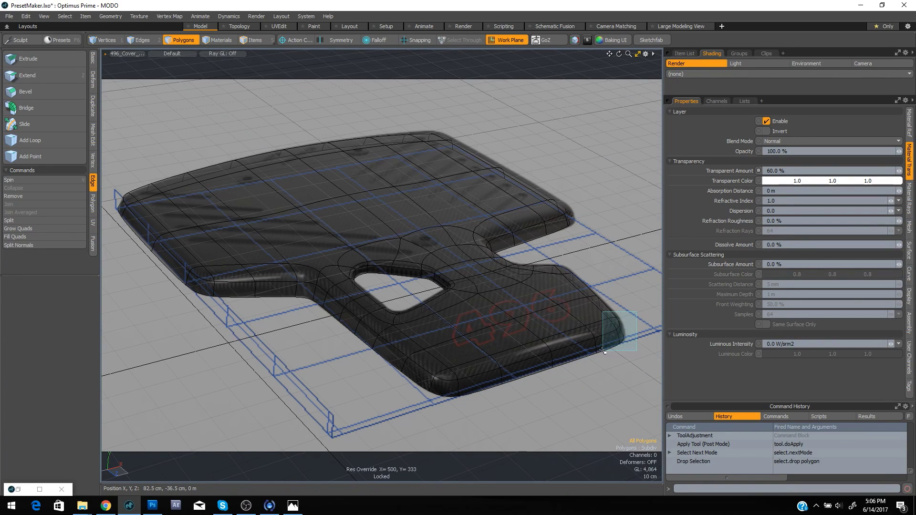
Select the two polygons at the front end's far corner and move them 1 cm in X
{"action": "left_click_drag", "start_coordinate": [616, 323], "coordinate": [646, 325]}
{"action": "key", "text": "w"}
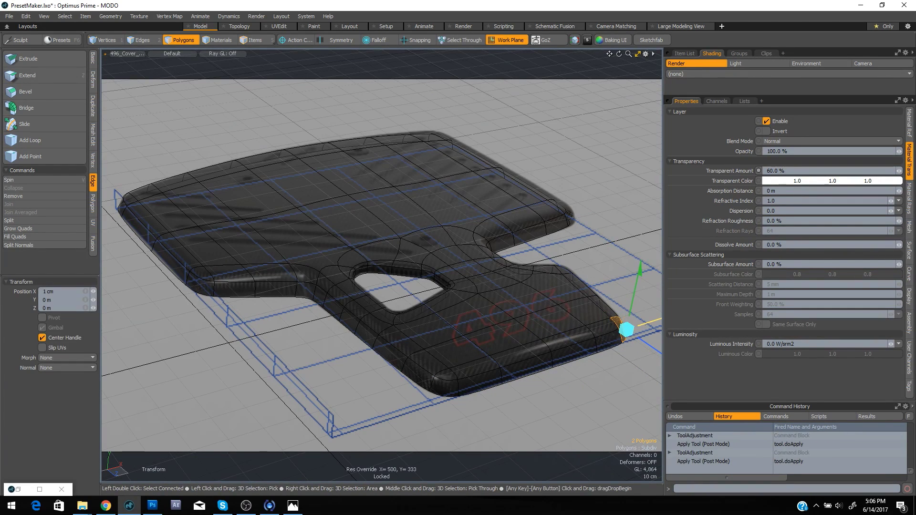
{"action": "key", "text": "space"}
{"action": "left_click", "coordinate": [616, 256]}
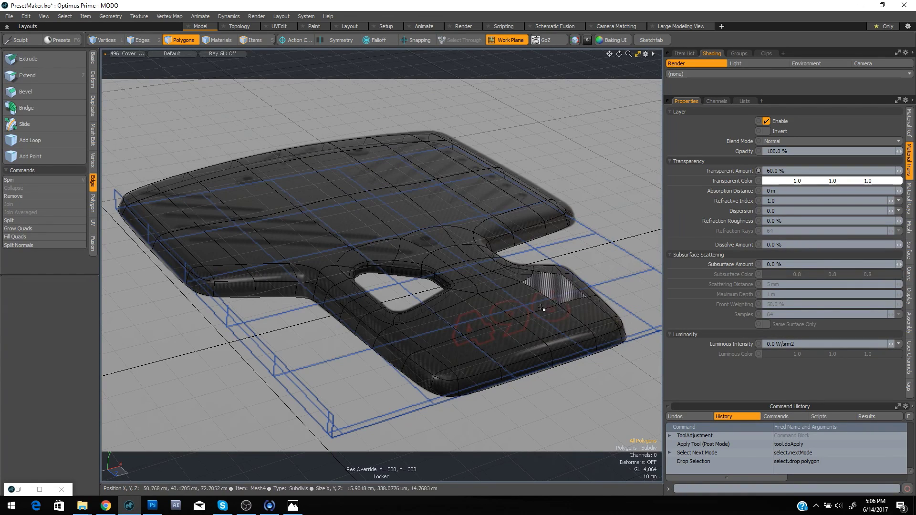
Select the polygon band across the cover's wide part next to the cut-out and divide it with one uniform loop slice limited to the selection
{"action": "key", "text": "space"}
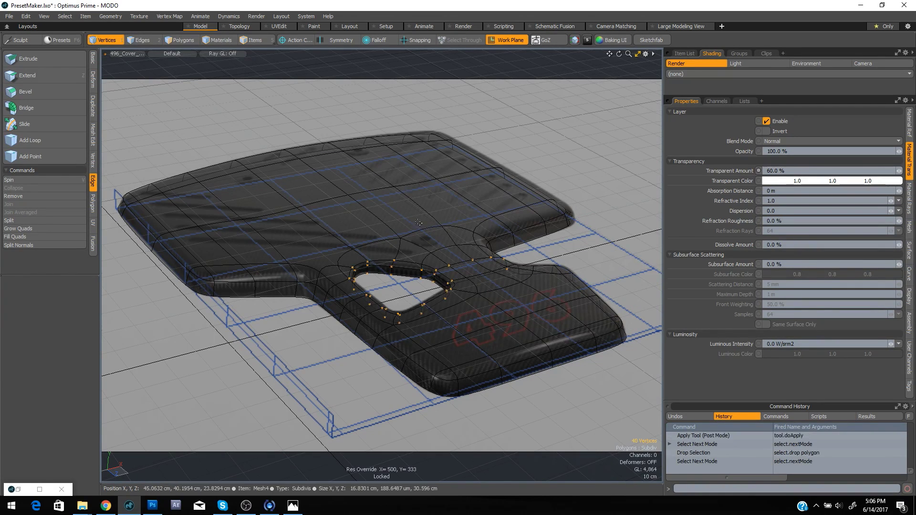
{"action": "key", "text": "space"}
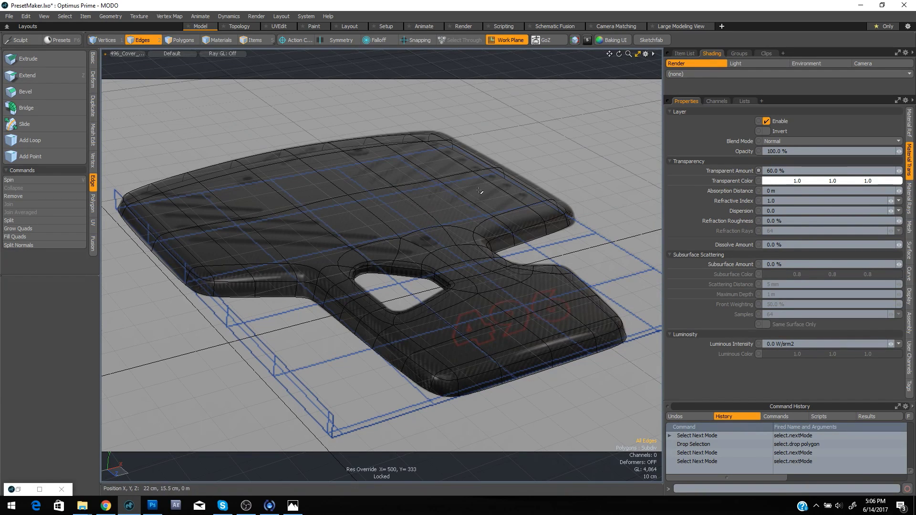
{"action": "key", "text": "space"}
{"action": "left_click_drag", "start_coordinate": [164, 246], "coordinate": [553, 191]}
{"action": "key", "text": "ctrl+space"}
{"action": "left_click", "coordinate": [581, 152]}
{"action": "left_click_drag", "start_coordinate": [562, 237], "coordinate": [416, 124], "text": "alt"}
{"action": "key", "text": "alt+c"}
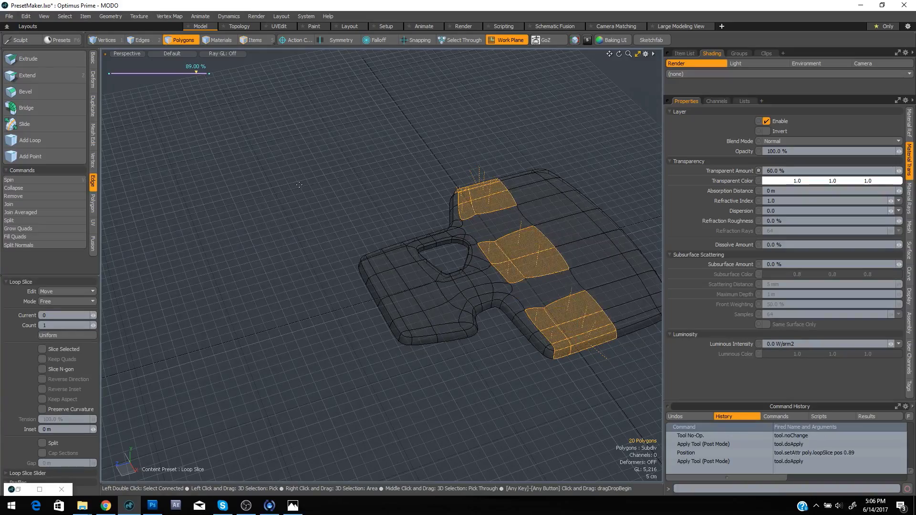
{"action": "left_click", "coordinate": [56, 351]}
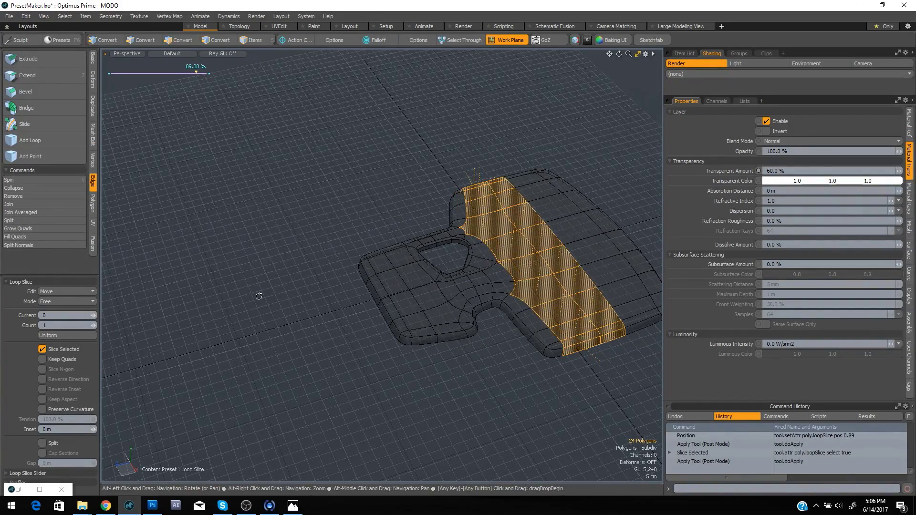
{"action": "left_click_drag", "start_coordinate": [255, 306], "coordinate": [238, 290], "text": "alt"}
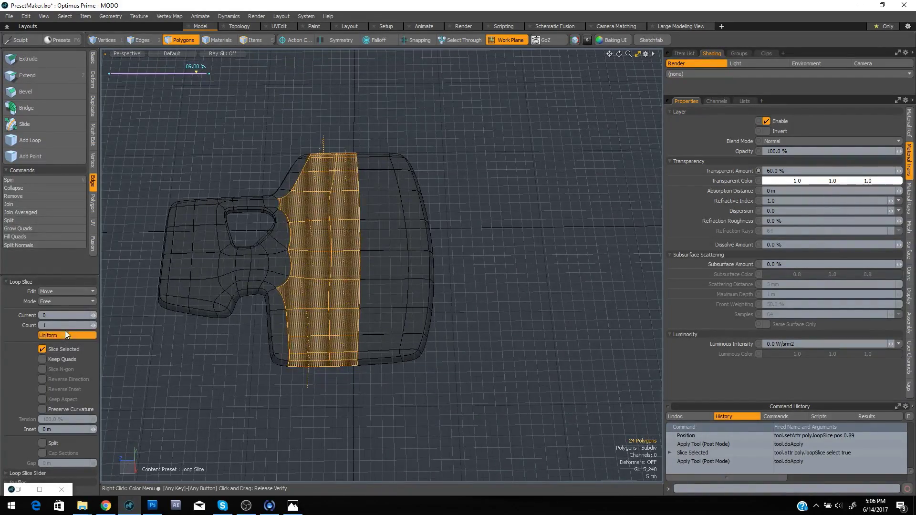
{"action": "key", "text": "space"}
{"action": "key", "text": "space"}
{"action": "key", "text": "space"}
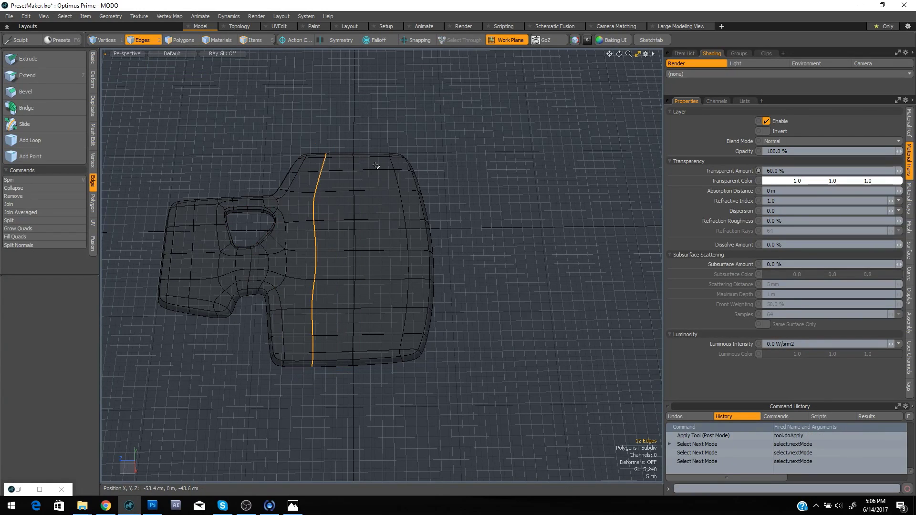
Add a loop slice at 50% through the edge near the cover's curved rear side, with Slice Selected off
{"action": "left_click", "coordinate": [377, 169]}
{"action": "key", "text": "alt+c"}
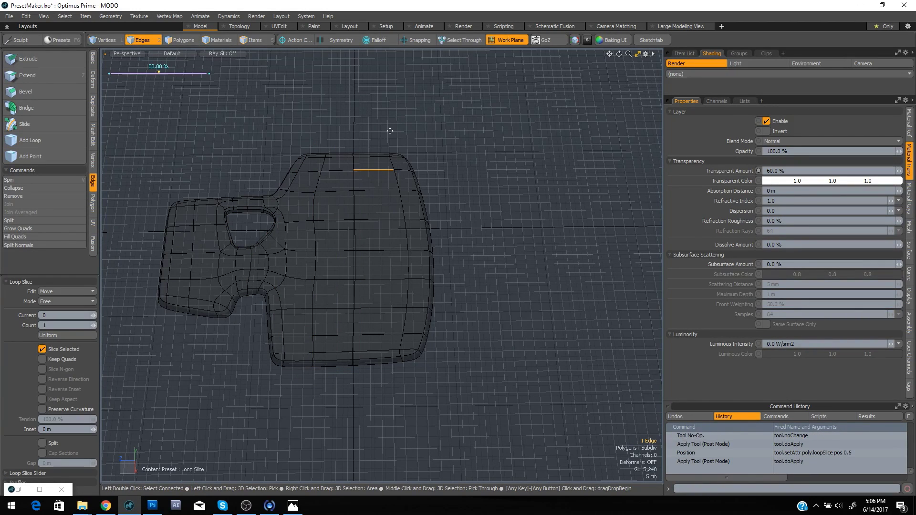
{"action": "left_click", "coordinate": [42, 349]}
{"action": "key", "text": "space"}
{"action": "left_click", "coordinate": [242, 181]}
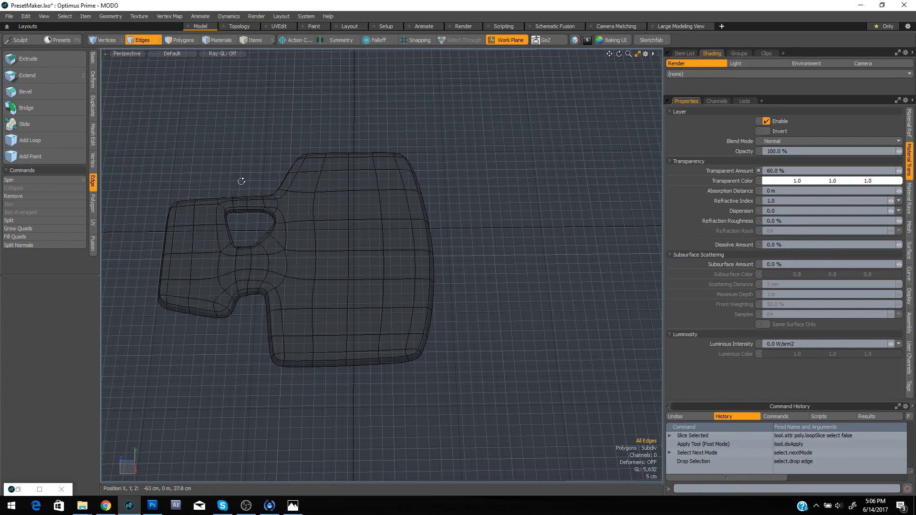
Examine the edge flow around the cut-out and side notch in both faceted and Subdiv form
{"action": "left_click_drag", "start_coordinate": [241, 181], "coordinate": [415, 354], "text": "alt"}
{"action": "middle_click_drag", "start_coordinate": [416, 353], "coordinate": [389, 290], "text": "alt"}
{"action": "left_click_drag", "start_coordinate": [388, 291], "coordinate": [364, 324], "text": "alt"}
{"action": "right_click_drag", "start_coordinate": [364, 323], "coordinate": [403, 300], "text": "alt"}
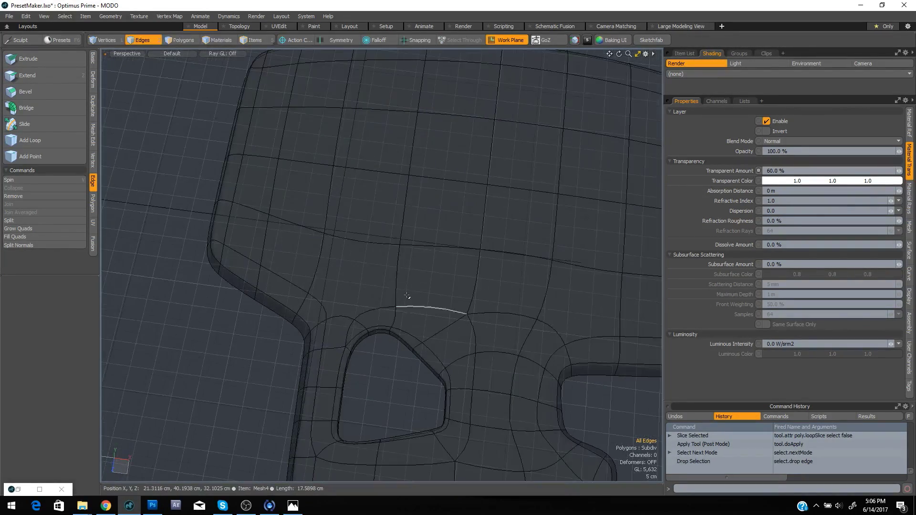
{"action": "key", "text": "Tab"}
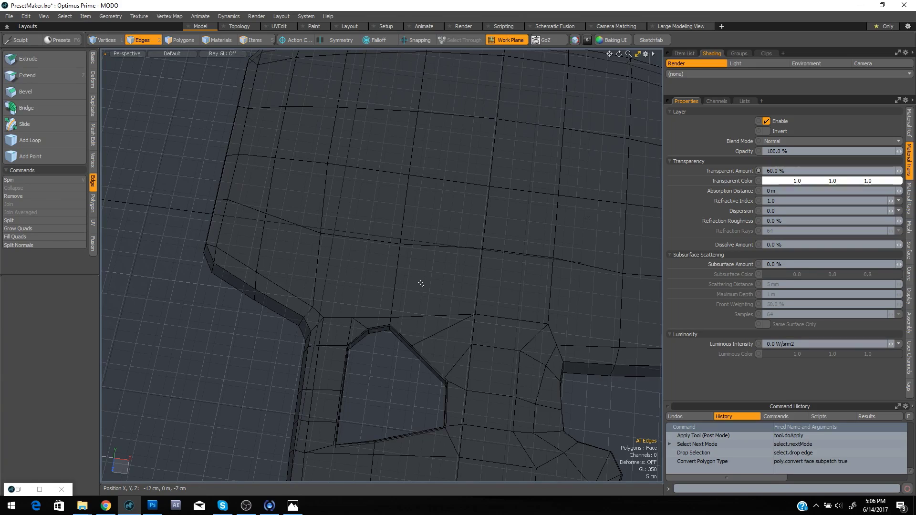
{"action": "key", "text": "Tab"}
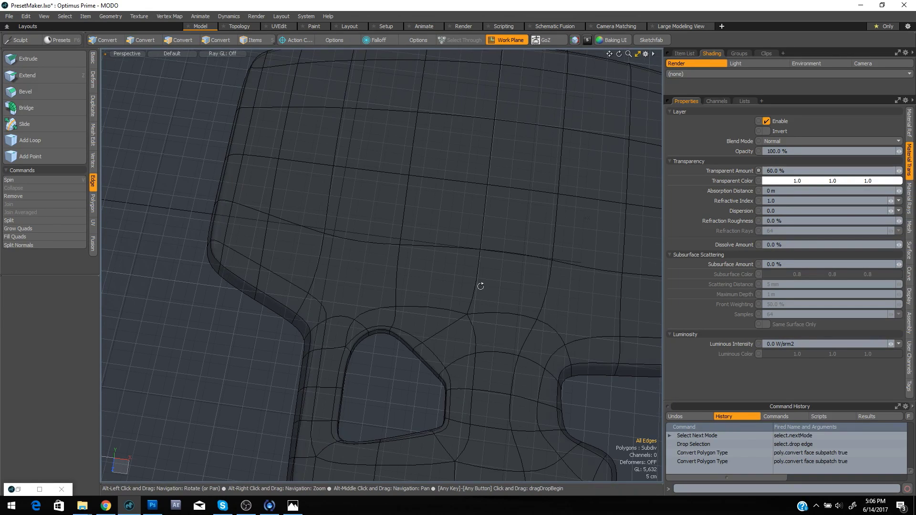
{"action": "right_click_drag", "start_coordinate": [481, 287], "coordinate": [459, 282], "text": "alt"}
{"action": "middle_click_drag", "start_coordinate": [460, 283], "coordinate": [358, 264], "text": "alt"}
{"action": "left_click_drag", "start_coordinate": [412, 308], "coordinate": [429, 300], "text": "alt"}
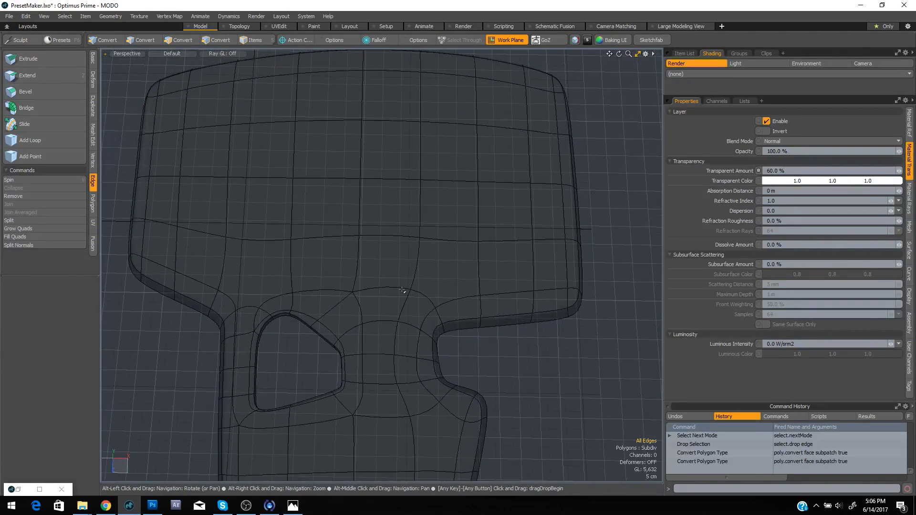
Cut new edges with Edge Slice from the shoulder's inner corner across to the loop above the cut-out's rounded end
{"action": "key", "text": "c"}
{"action": "left_click", "coordinate": [218, 290]}
{"action": "left_click", "coordinate": [223, 302]}
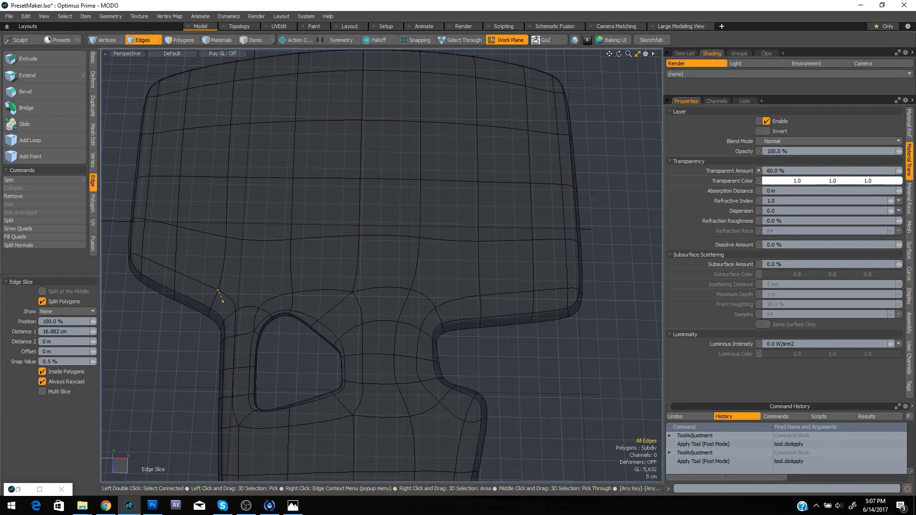
{"action": "left_click_drag", "start_coordinate": [274, 297], "coordinate": [291, 294]}
{"action": "key", "text": "space"}
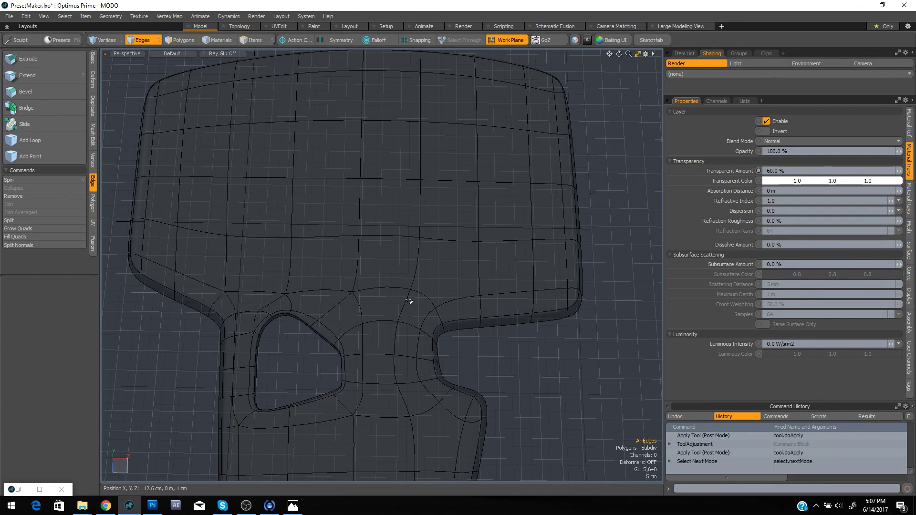
Convert the mesh to plain faces and cut an edge diagonally from the side notch's inner corner towards the cross loop in the wide part
{"action": "left_click_drag", "start_coordinate": [408, 302], "coordinate": [444, 261], "text": "alt"}
{"action": "key", "text": "Tab"}
{"action": "key", "text": "Tab"}
{"action": "key", "text": "Tab"}
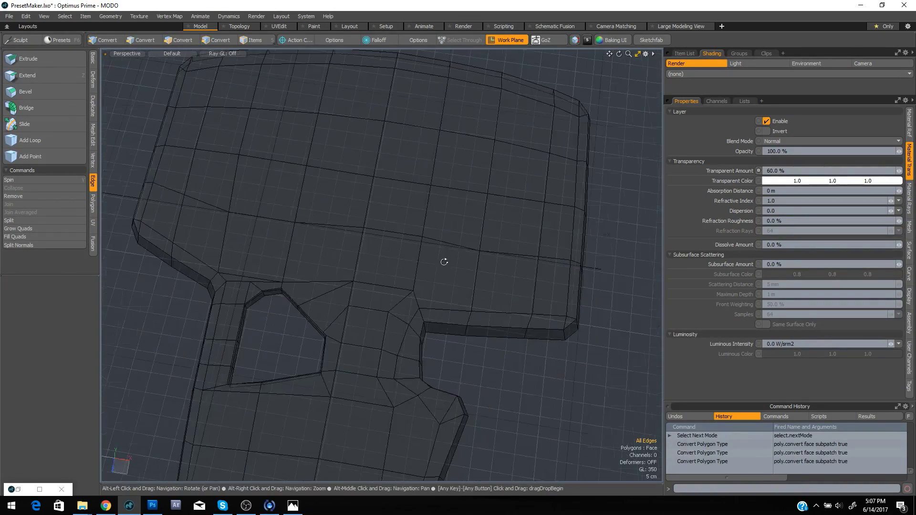
{"action": "key", "text": "alt+c"}
{"action": "left_click", "coordinate": [420, 308]}
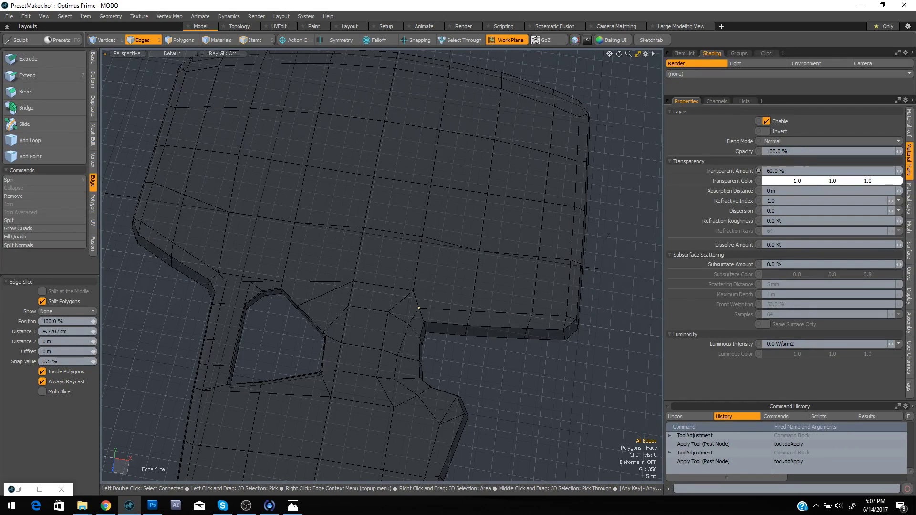
{"action": "left_click", "coordinate": [479, 251]}
{"action": "key", "text": "space"}
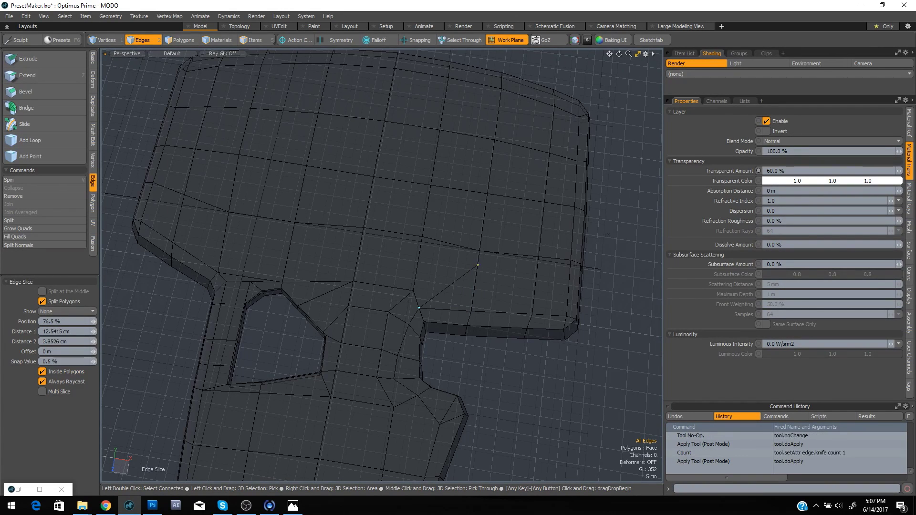
Spin the new diagonal edge above the side notch so it runs from the shoulder's inner loop vertex towards the notch wall
{"action": "left_click_drag", "start_coordinate": [461, 262], "coordinate": [513, 373], "text": "alt"}
{"action": "key", "text": "Tab"}
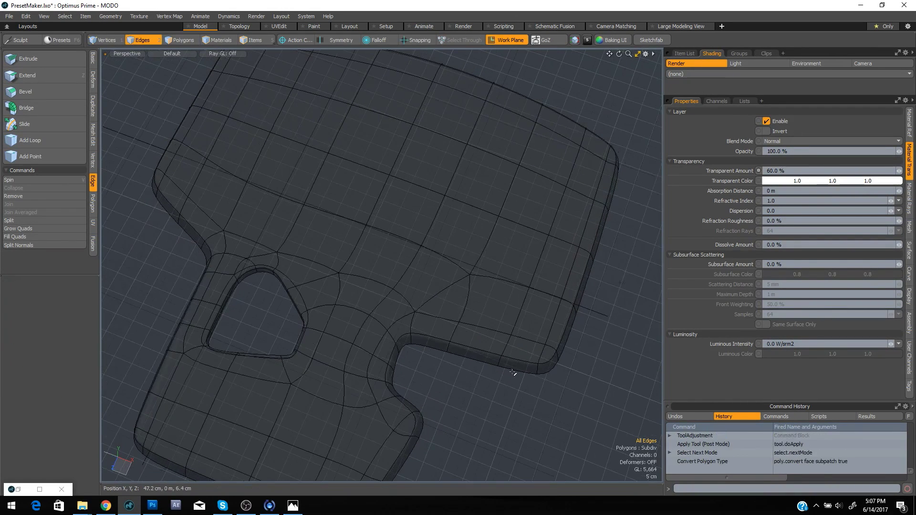
{"action": "key", "text": "Tab"}
{"action": "key", "text": "space"}
{"action": "key", "text": "space"}
{"action": "left_click", "coordinate": [430, 299]}
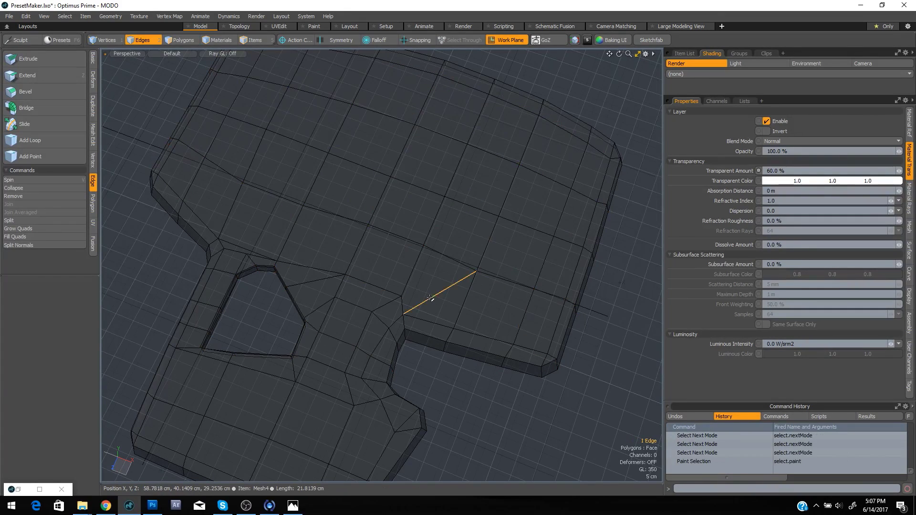
{"action": "key", "text": "v"}
{"action": "key", "text": "v"}
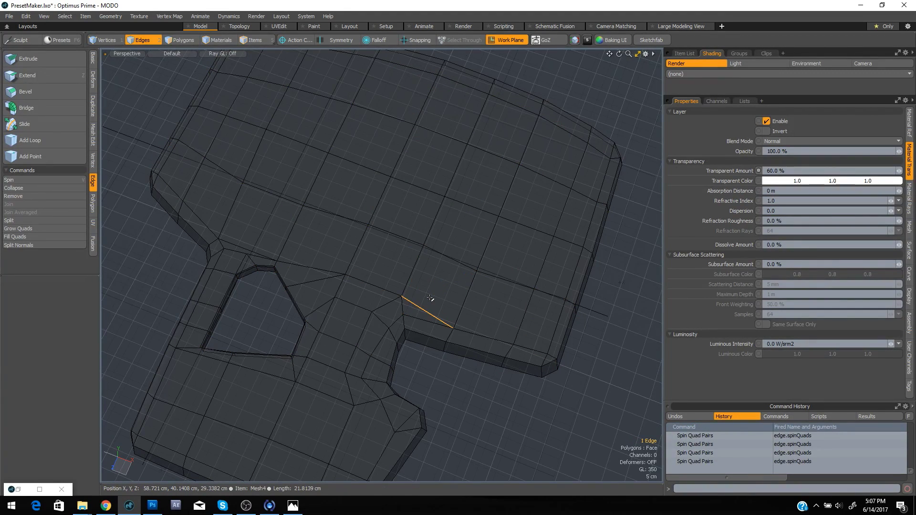
{"action": "key", "text": "Escape"}
Try an Edge Slice from the cross loop below the side notch to the narrow part's outer side, and remove that edge
{"action": "key", "text": "Tab"}
{"action": "left_click_drag", "start_coordinate": [475, 380], "coordinate": [389, 241], "text": "alt"}
{"action": "key", "text": "Tab"}
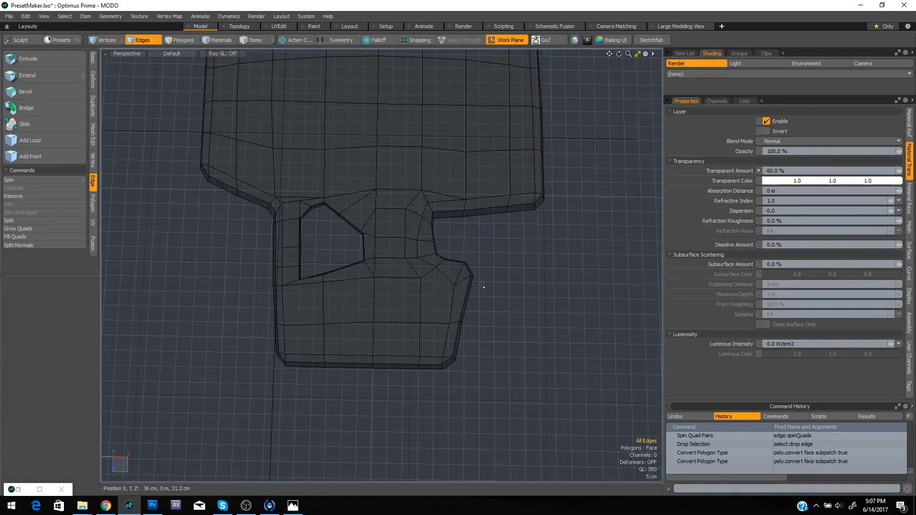
{"action": "key", "text": "c"}
{"action": "left_click", "coordinate": [420, 278]}
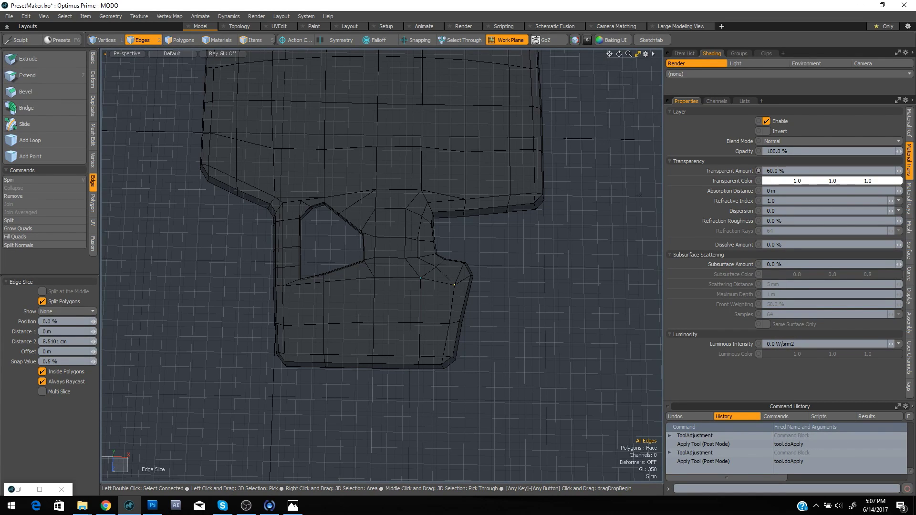
{"action": "key", "text": "space"}
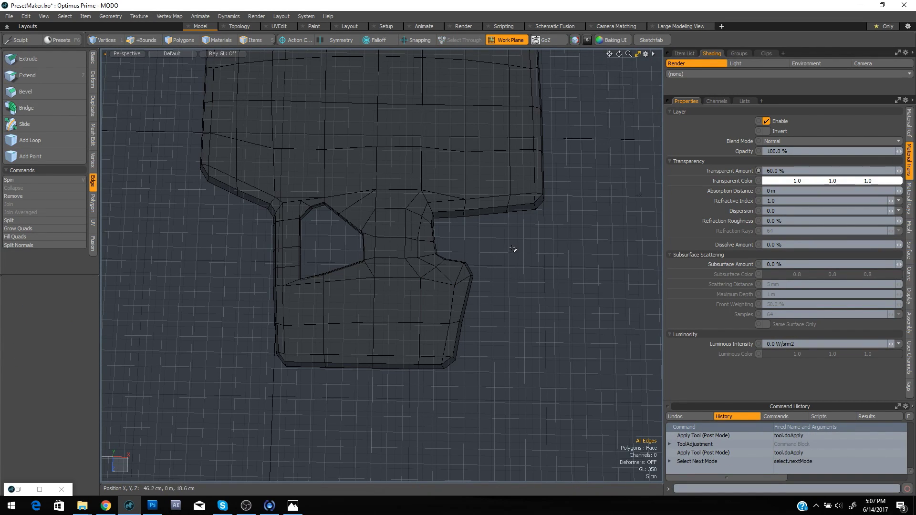
{"action": "key", "text": "Tab"}
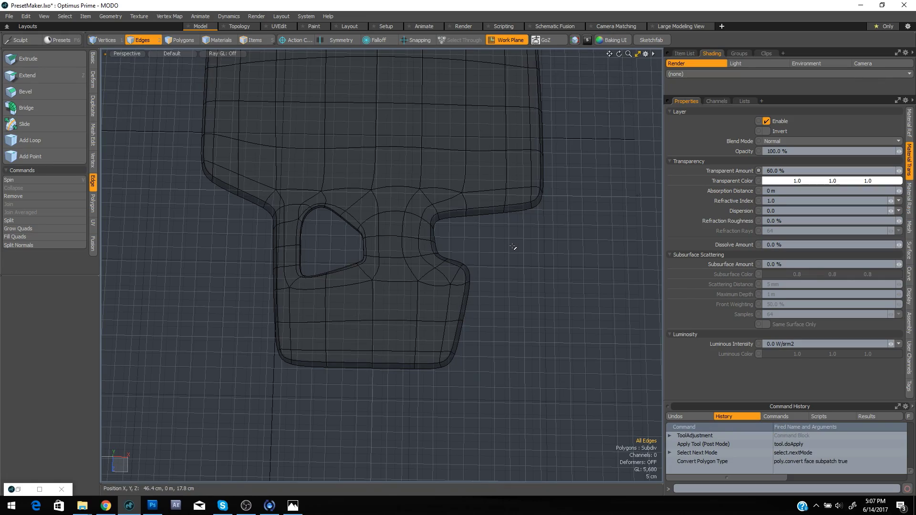
{"action": "left_click_drag", "start_coordinate": [516, 254], "coordinate": [448, 217], "text": "alt"}
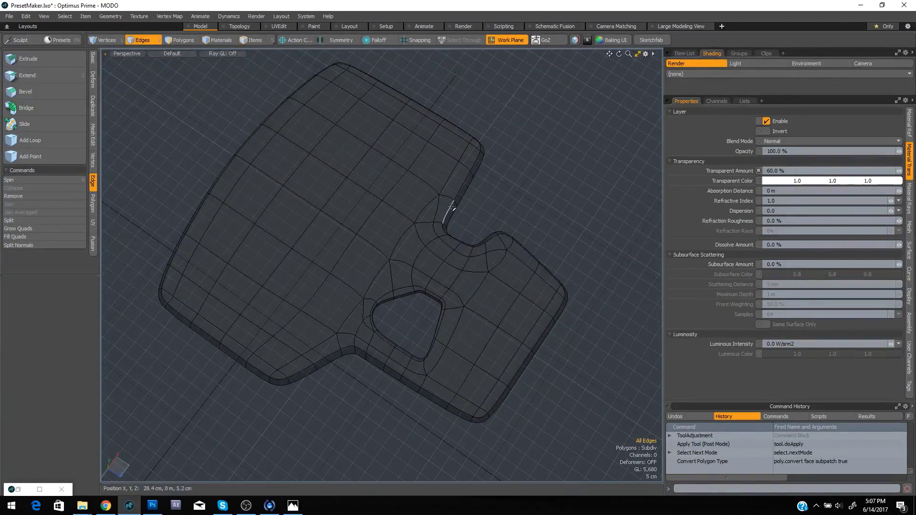
{"action": "left_click_drag", "start_coordinate": [520, 260], "coordinate": [356, 241], "text": "alt"}
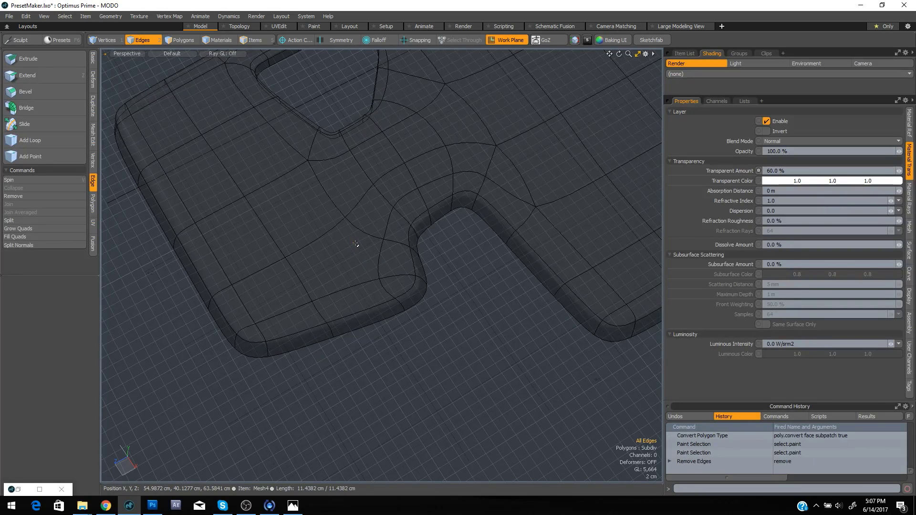
Cut an edge from the loop vertex below the side notch across the border loop to the narrow part's outer wall
{"action": "key", "text": "alt+c"}
{"action": "left_click", "coordinate": [344, 218]}
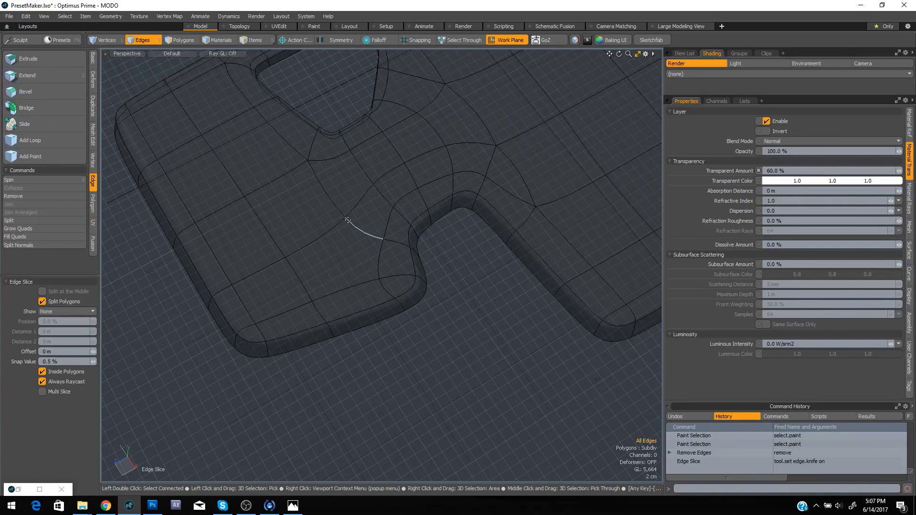
{"action": "left_click", "coordinate": [357, 285]}
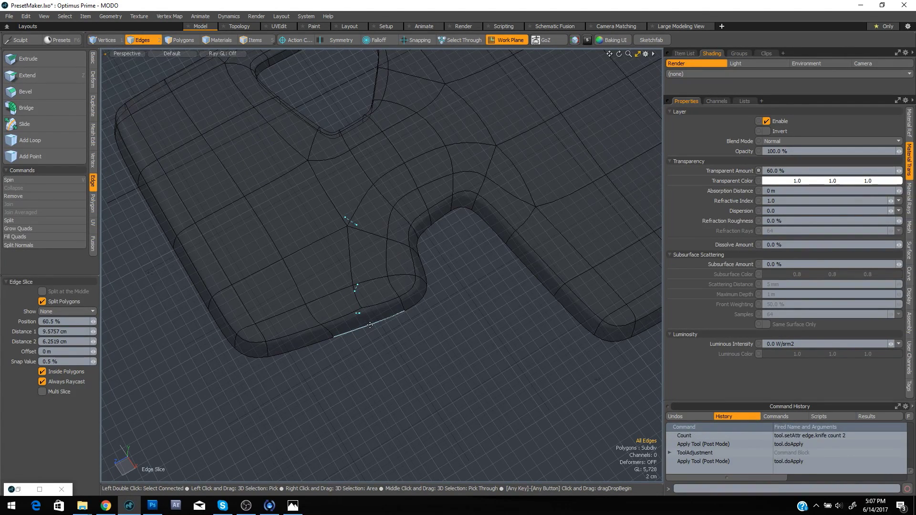
{"action": "key", "text": "space"}
{"action": "left_click_drag", "start_coordinate": [423, 348], "coordinate": [485, 314], "text": "alt"}
{"action": "key", "text": "Tab"}
Move the vertices around the narrow part's corner beside the side notch to even out the edge flow
{"action": "key", "text": "space"}
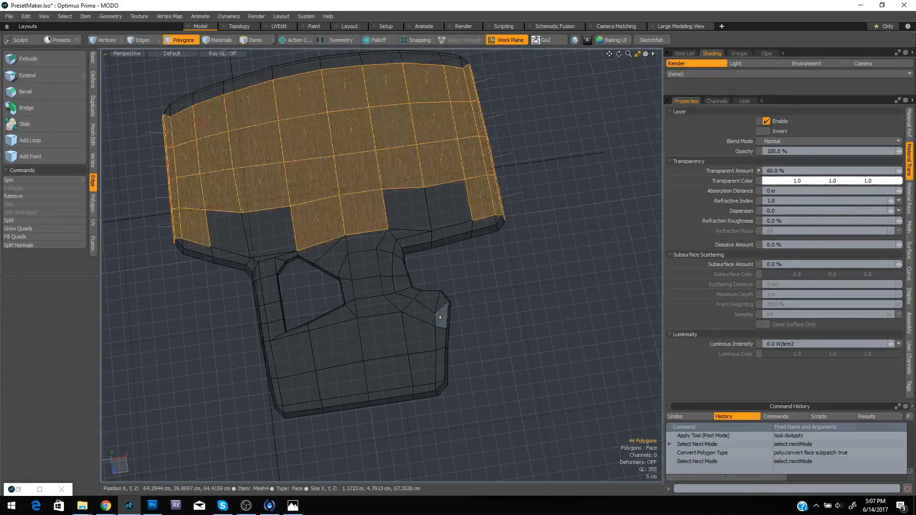
{"action": "key", "text": "space"}
{"action": "key", "text": "w"}
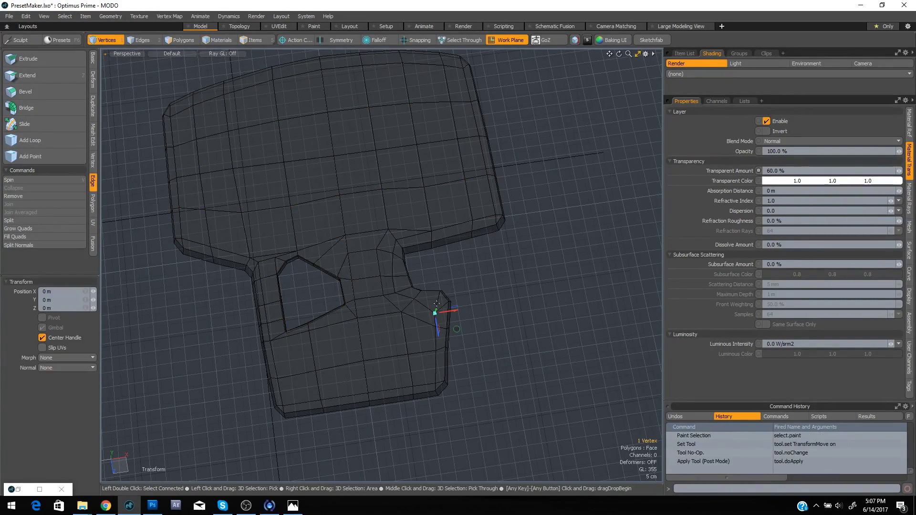
{"action": "left_click_drag", "start_coordinate": [437, 324], "coordinate": [456, 333], "text": "alt"}
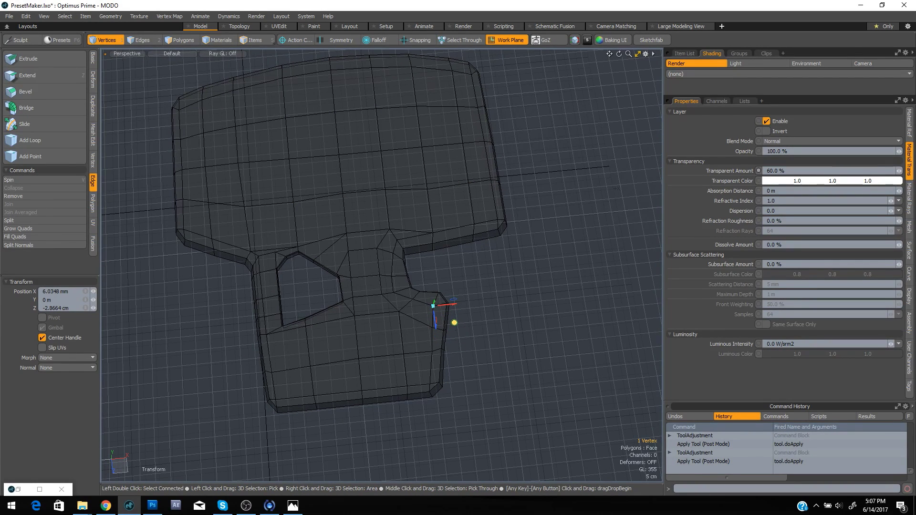
{"action": "left_click", "coordinate": [414, 301]}
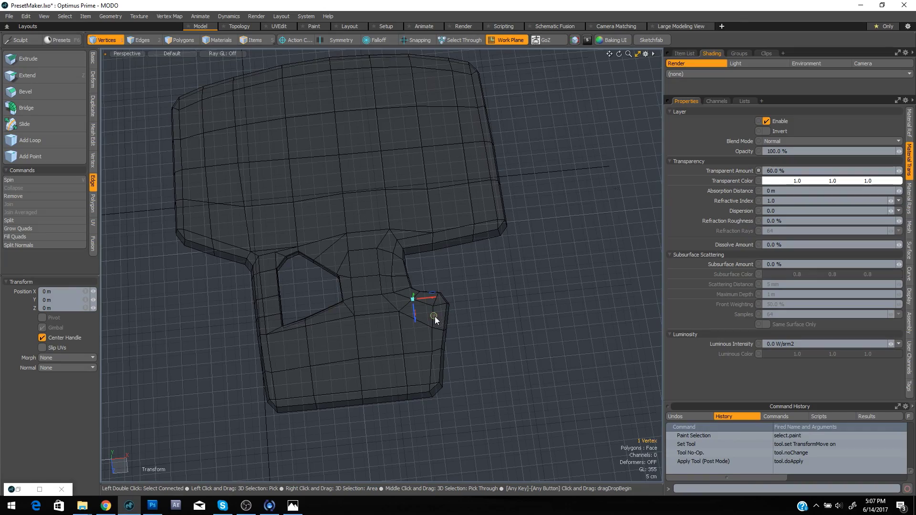
{"action": "key", "text": "space"}
{"action": "left_click", "coordinate": [464, 368]}
Spin the edge above the cut-out's rounded end until it runs diagonally to the neighbouring loop crossing on the shoulder side
{"action": "left_click_drag", "start_coordinate": [464, 370], "coordinate": [420, 343], "text": "alt"}
{"action": "scroll", "coordinate": [354, 271], "scroll_direction": "up", "scroll_amount": 5, "text": "alt"}
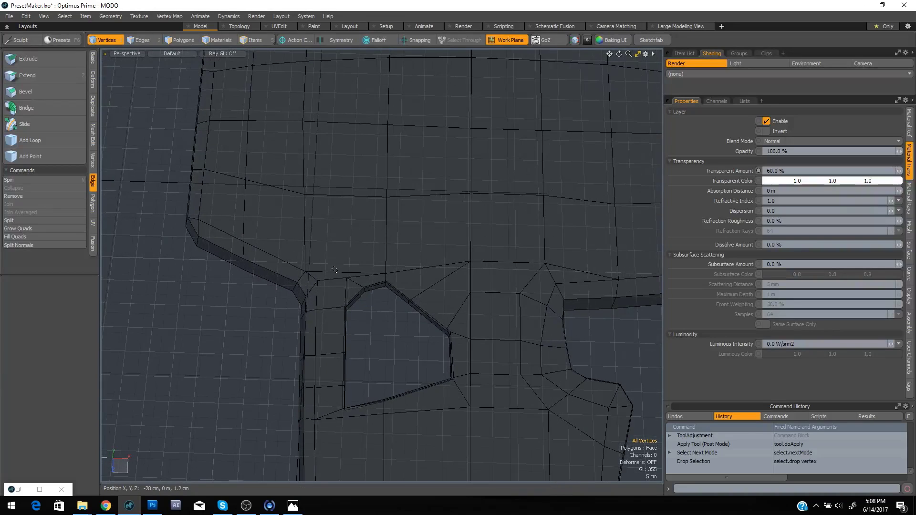
{"action": "key", "text": "space"}
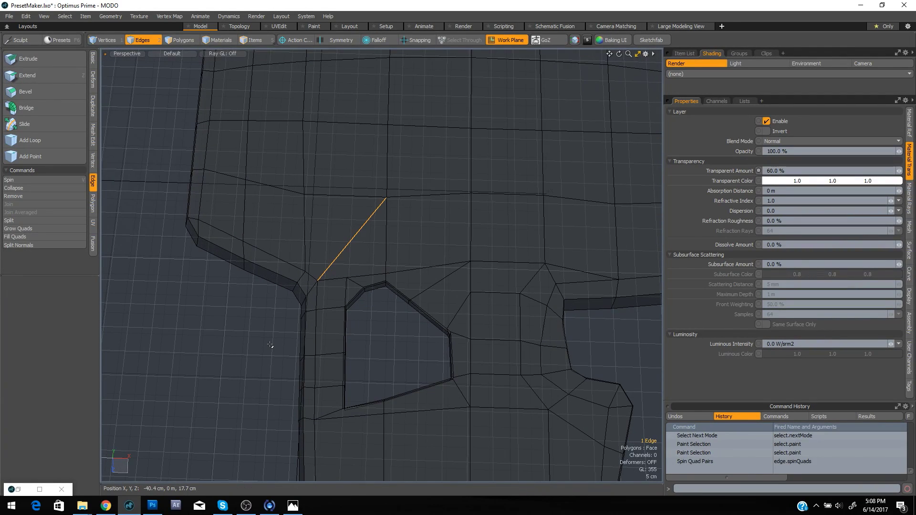
{"action": "key", "text": "v"}
{"action": "left_click", "coordinate": [236, 357]}
Examine the topology around the cut-out and side notch in faceted form, and the whole cover in Subdiv form
{"action": "scroll", "coordinate": [420, 294], "scroll_direction": "down", "scroll_amount": 5}
{"action": "mouse_move", "coordinate": [412, 299]}
{"action": "left_mouse_down", "text": "alt"}
{"action": "mouse_move", "coordinate": [404, 339]}
{"action": "mouse_move", "coordinate": [403, 301]}
{"action": "left_mouse_up", "text": "alt"}
{"action": "scroll", "coordinate": [462, 313], "scroll_direction": "up", "scroll_amount": 6, "text": "alt"}
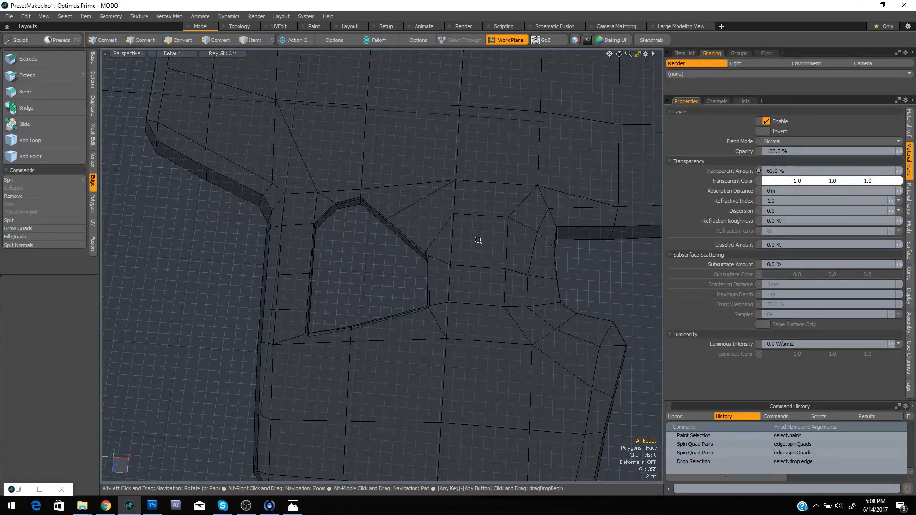
{"action": "scroll", "coordinate": [479, 240], "scroll_direction": "down", "scroll_amount": 4, "text": "alt"}
{"action": "left_click_drag", "start_coordinate": [495, 250], "coordinate": [398, 264], "text": "alt"}
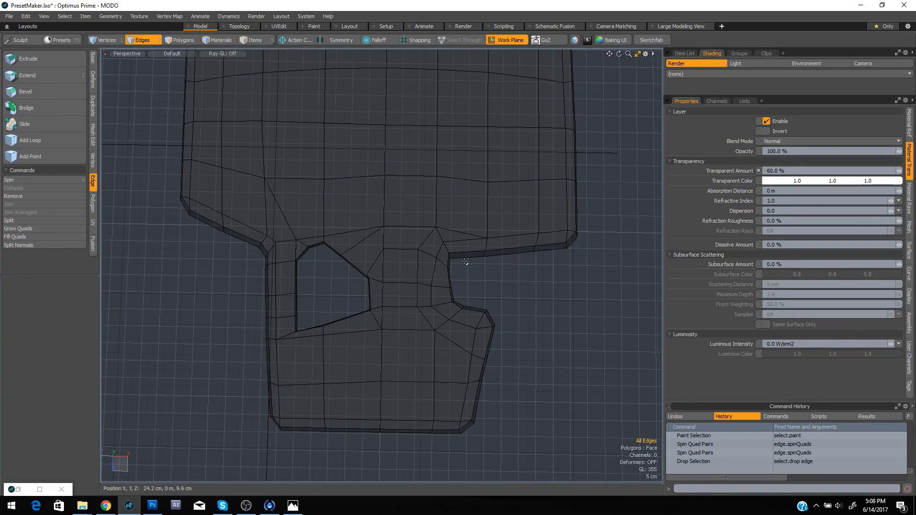
{"action": "key", "text": "Tab"}
{"action": "left_click_drag", "start_coordinate": [497, 285], "coordinate": [394, 229], "text": "alt"}
{"action": "right_click_drag", "start_coordinate": [394, 229], "coordinate": [414, 233], "text": "alt"}
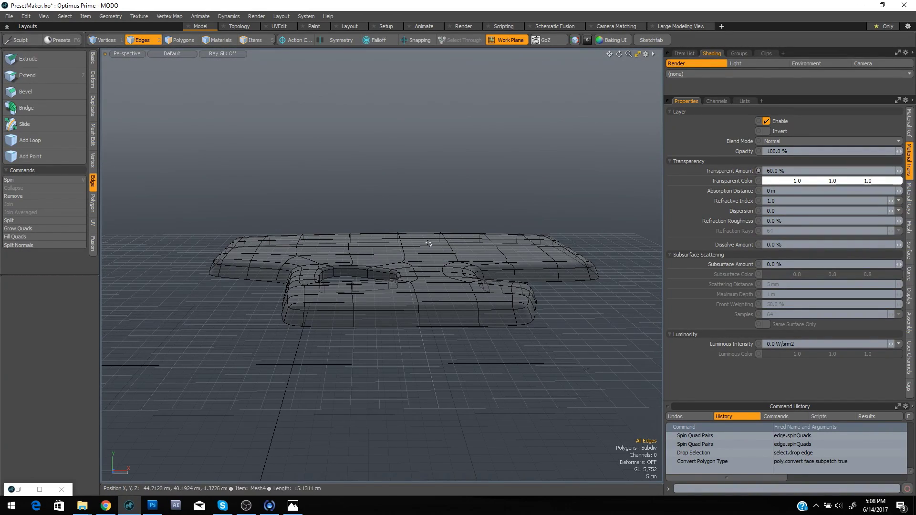
{"action": "left_click_drag", "start_coordinate": [429, 244], "coordinate": [401, 307], "text": "alt"}
Select the top polygons in the curved rear half of the wide part in faceted form and check them from the Right view
{"action": "key", "text": "space"}
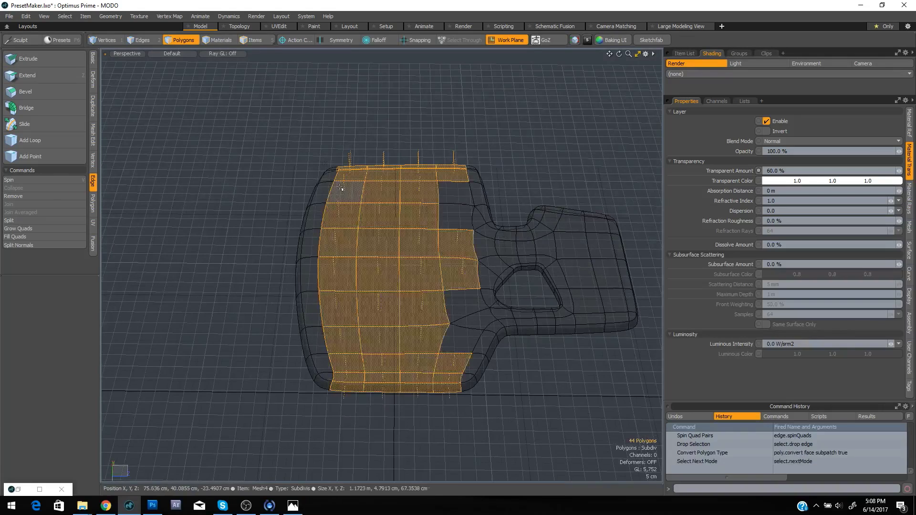
{"action": "mouse_move", "coordinate": [351, 173]}
{"action": "left_mouse_down"}
{"action": "mouse_move", "coordinate": [341, 347]}
{"action": "mouse_move", "coordinate": [378, 183]}
{"action": "left_mouse_up"}
{"action": "key", "text": "ctrl+space"}
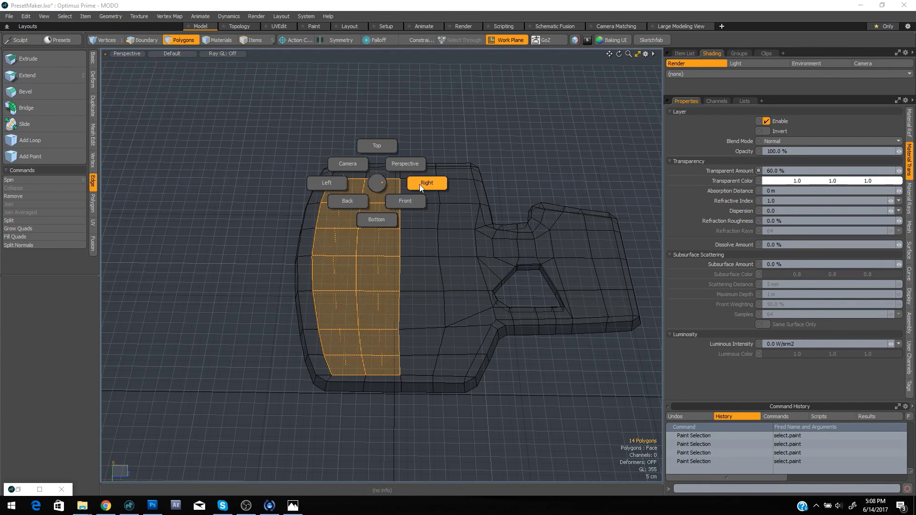
{"action": "left_click", "coordinate": [421, 185]}
{"action": "key", "text": "ctrl+space"}
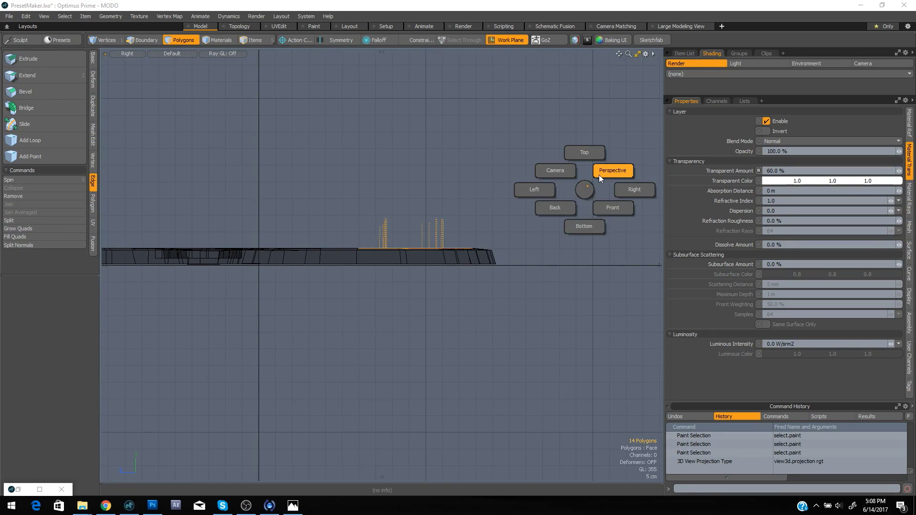
{"action": "left_click", "coordinate": [604, 171]}
Extend the polygon selection over the rest of the wide part's top, the neck and the narrow part
{"action": "mouse_move", "coordinate": [368, 303]}
{"action": "left_mouse_down"}
{"action": "mouse_move", "coordinate": [359, 345]}
{"action": "mouse_move", "coordinate": [402, 325]}
{"action": "mouse_move", "coordinate": [377, 308]}
{"action": "mouse_move", "coordinate": [481, 304]}
{"action": "left_mouse_up"}
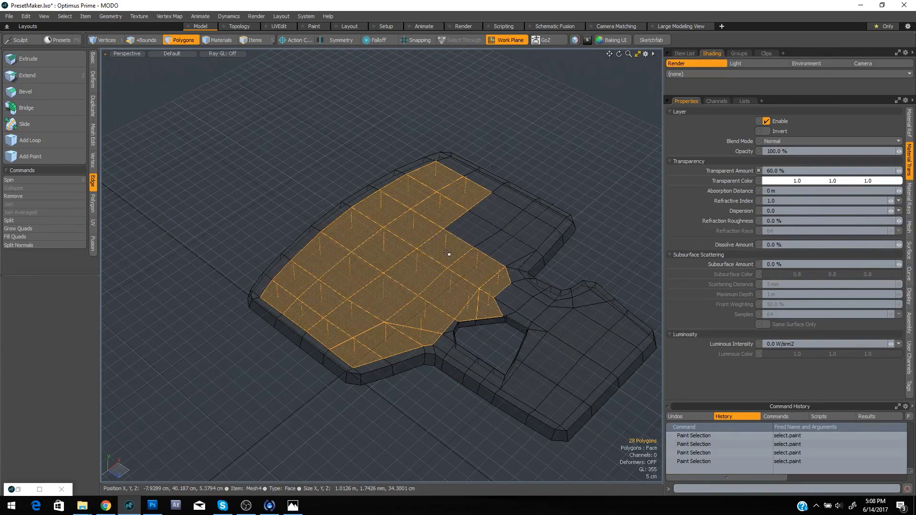
{"action": "left_click_drag", "start_coordinate": [500, 206], "coordinate": [496, 246]}
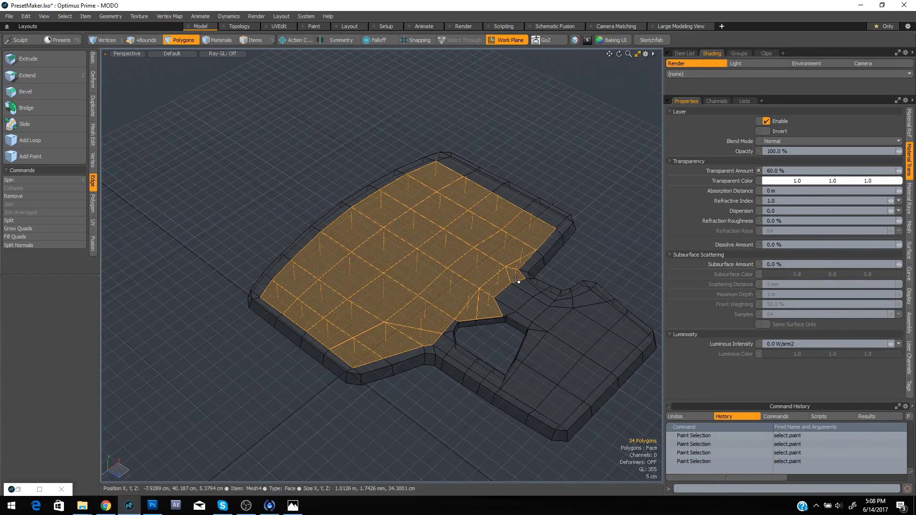
{"action": "left_click_drag", "start_coordinate": [523, 315], "coordinate": [535, 352]}
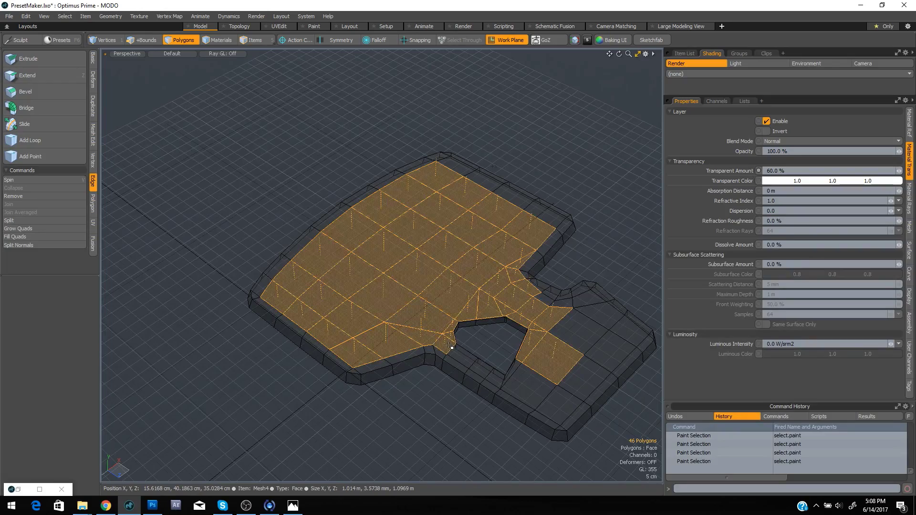
{"action": "mouse_move", "coordinate": [478, 370]}
{"action": "left_mouse_down"}
{"action": "mouse_move", "coordinate": [535, 380]}
{"action": "mouse_move", "coordinate": [564, 399]}
{"action": "left_mouse_up"}
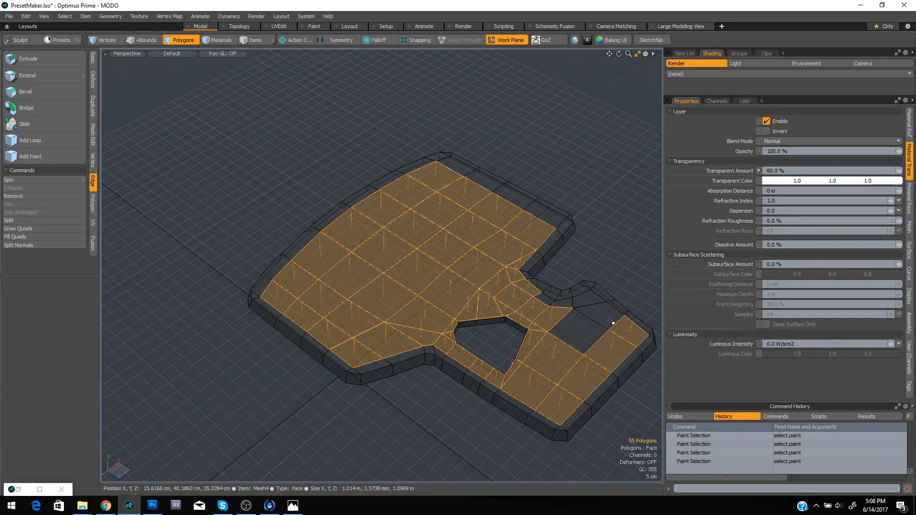
{"action": "mouse_move", "coordinate": [610, 321]}
{"action": "left_mouse_down"}
{"action": "mouse_move", "coordinate": [585, 305]}
{"action": "mouse_move", "coordinate": [528, 321]}
{"action": "mouse_move", "coordinate": [166, 303]}
{"action": "left_mouse_up"}
{"action": "left_click_drag", "start_coordinate": [379, 224], "coordinate": [352, 305], "text": "alt"}
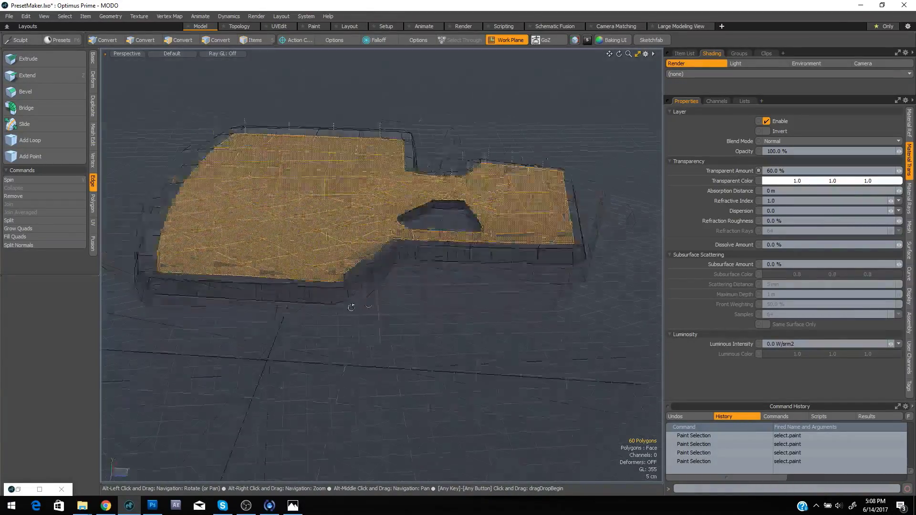
Add the thin rim polygons around the cut-out's upper edge to the top-surface selection
{"action": "scroll", "coordinate": [451, 122], "scroll_direction": "up", "scroll_amount": 6}
{"action": "left_click_drag", "start_coordinate": [457, 122], "coordinate": [333, 261], "text": "alt"}
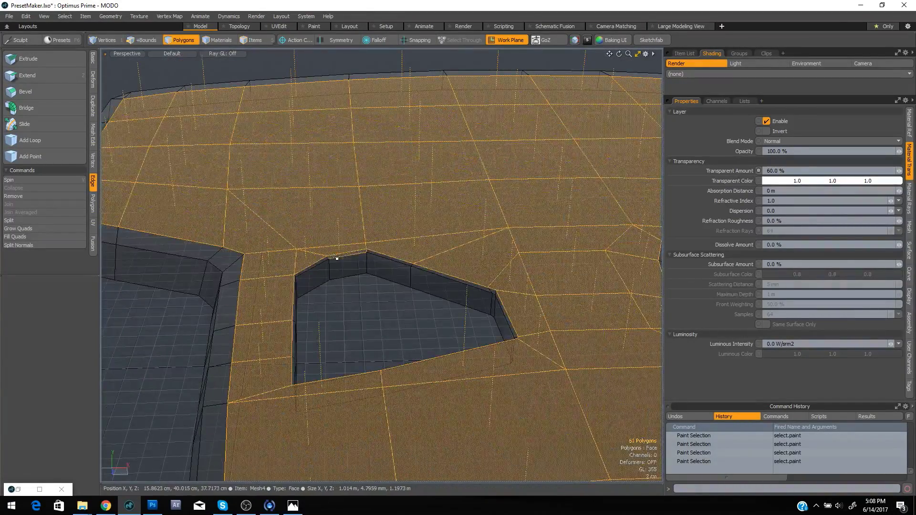
{"action": "key", "text": "l"}
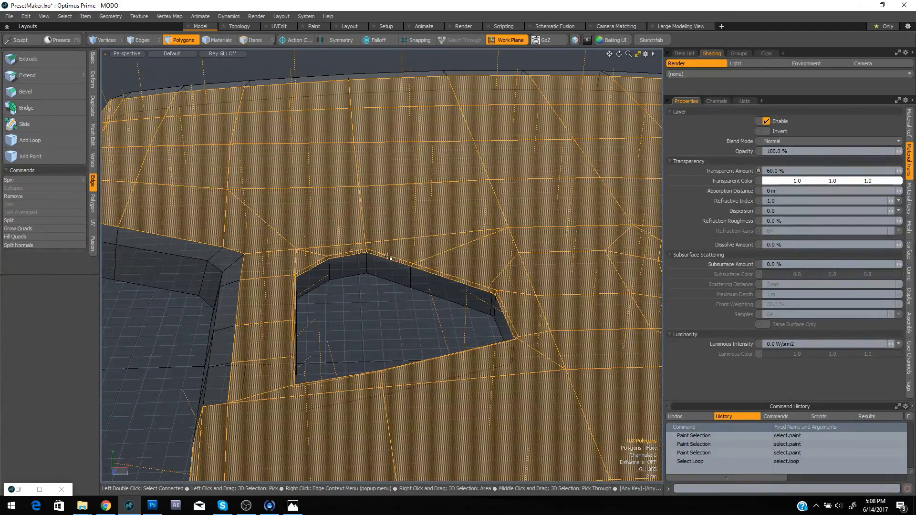
{"action": "key", "text": "ctrl+z"}
{"action": "left_click", "coordinate": [423, 269], "text": "shift"}
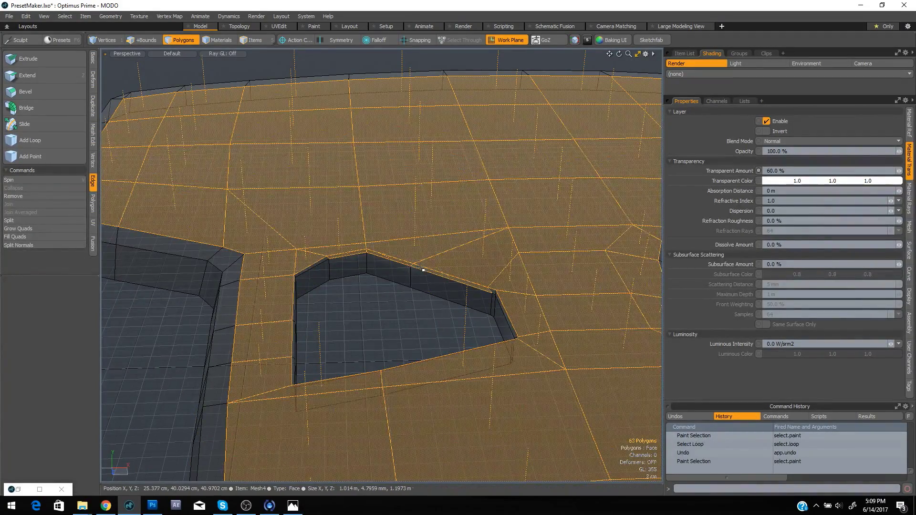
{"action": "left_click_drag", "start_coordinate": [501, 300], "coordinate": [443, 256], "text": "alt"}
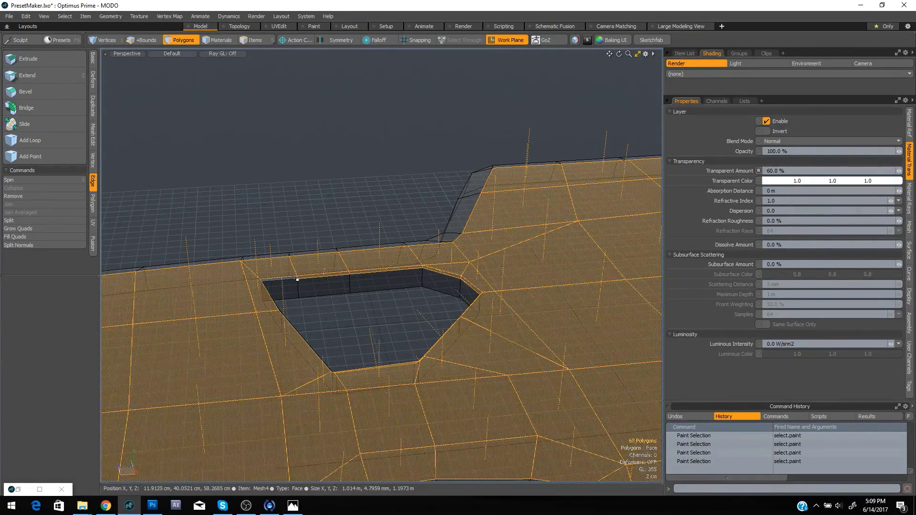
{"action": "left_click_drag", "start_coordinate": [297, 280], "coordinate": [358, 237], "text": "alt"}
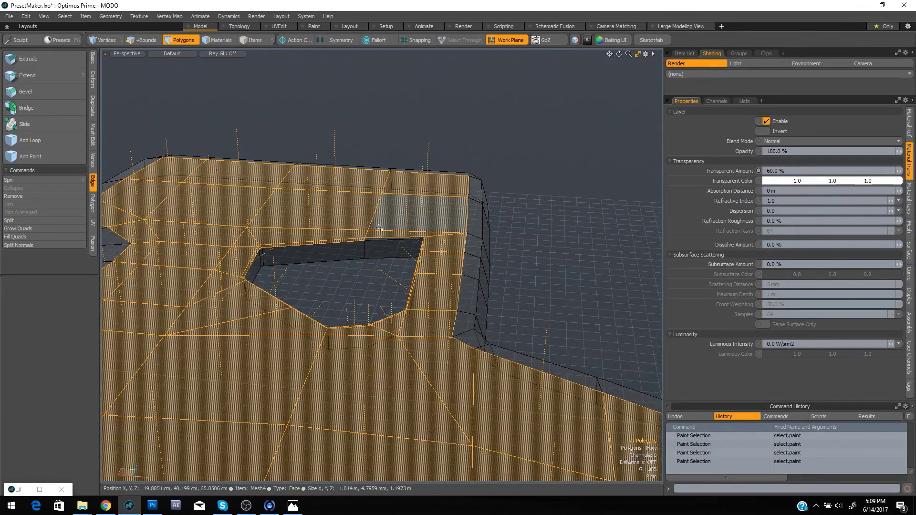
{"action": "scroll", "coordinate": [463, 237], "scroll_direction": "down", "scroll_amount": 6}
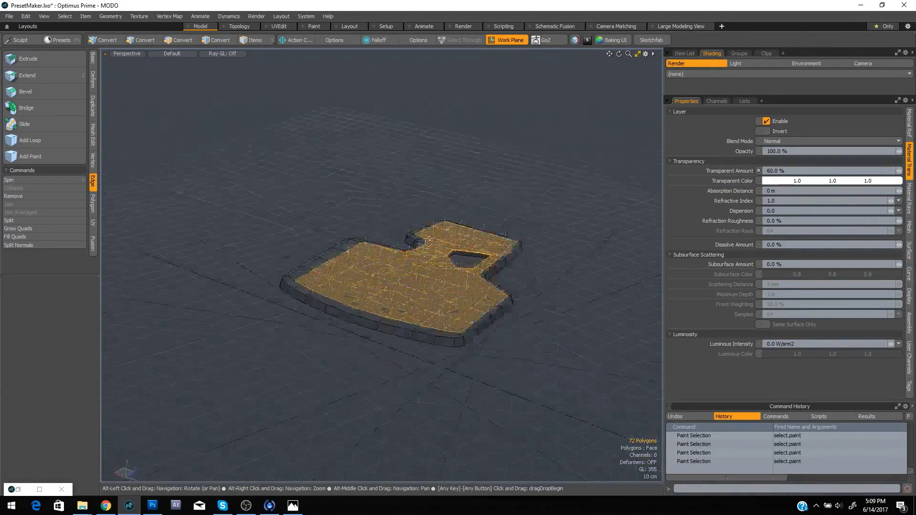
{"action": "left_click_drag", "start_coordinate": [460, 267], "coordinate": [414, 270], "text": "alt"}
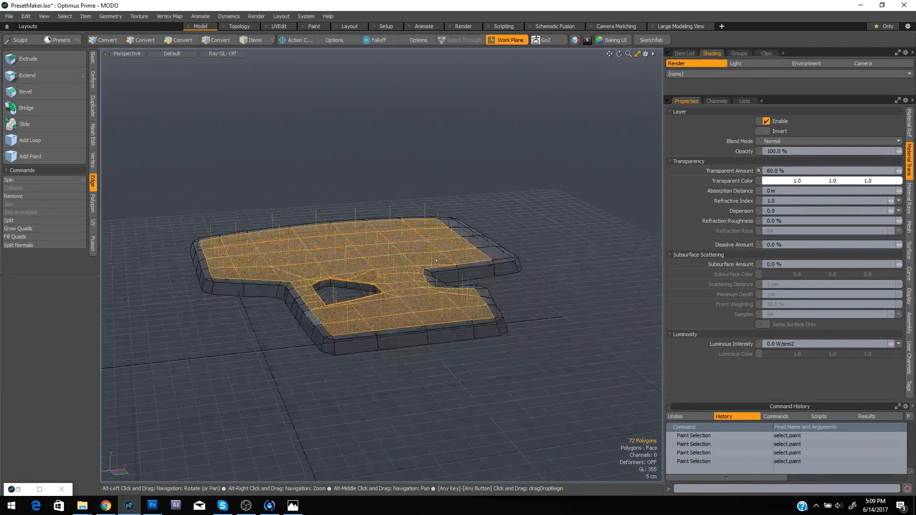
Try a Radial falloff for moving the selected top polygons, placing its centre beside the side notch
{"action": "scroll", "coordinate": [414, 254], "scroll_direction": "up", "scroll_amount": 4}
{"action": "scroll", "coordinate": [414, 254], "scroll_direction": "down", "scroll_amount": 2}
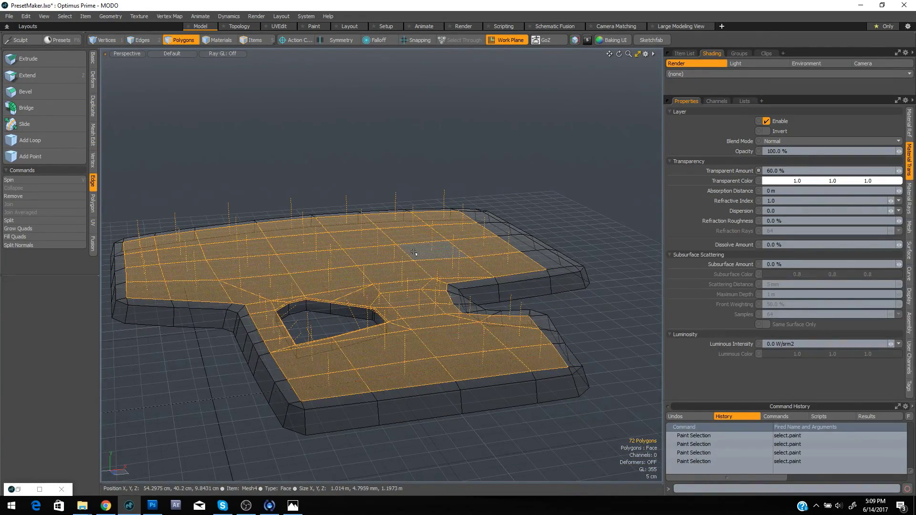
{"action": "key", "text": "w"}
{"action": "left_click_drag", "start_coordinate": [298, 86], "coordinate": [332, 81], "text": "alt+shift"}
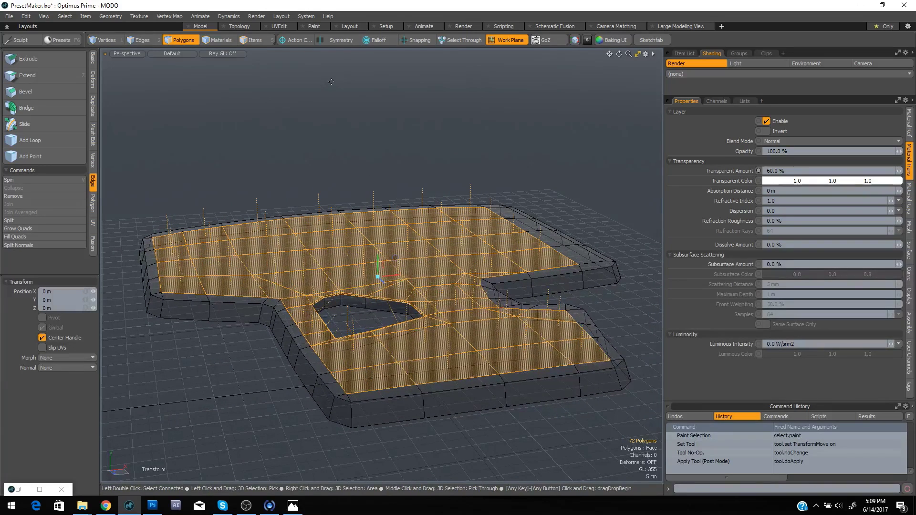
{"action": "left_click", "coordinate": [383, 40]}
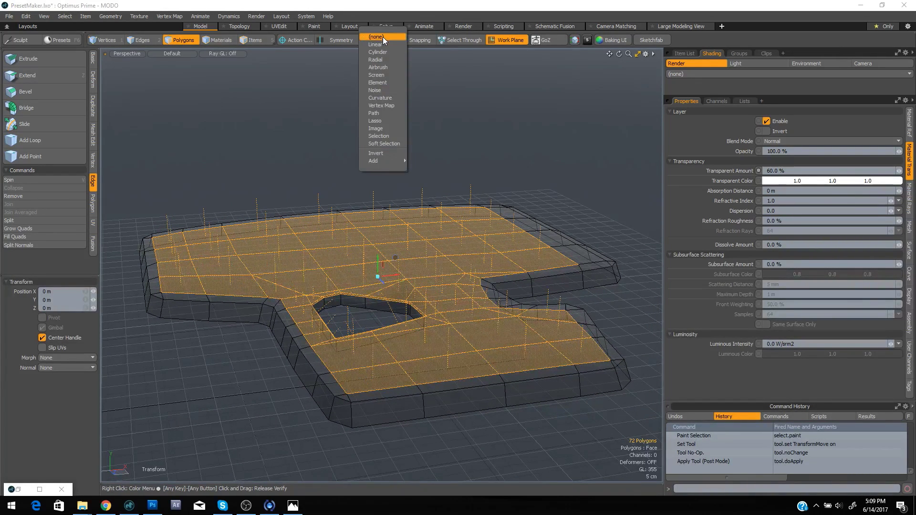
{"action": "left_click", "coordinate": [376, 59]}
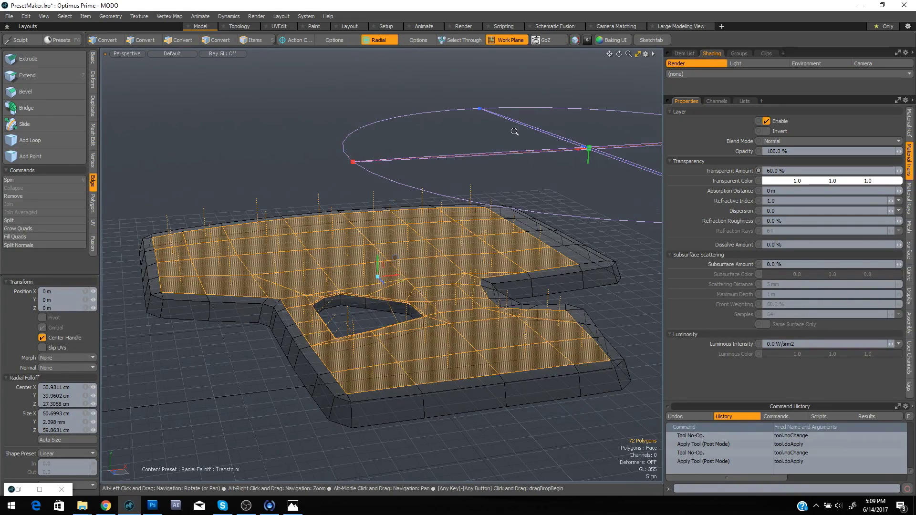
{"action": "left_click_drag", "start_coordinate": [516, 133], "coordinate": [496, 266], "text": "alt"}
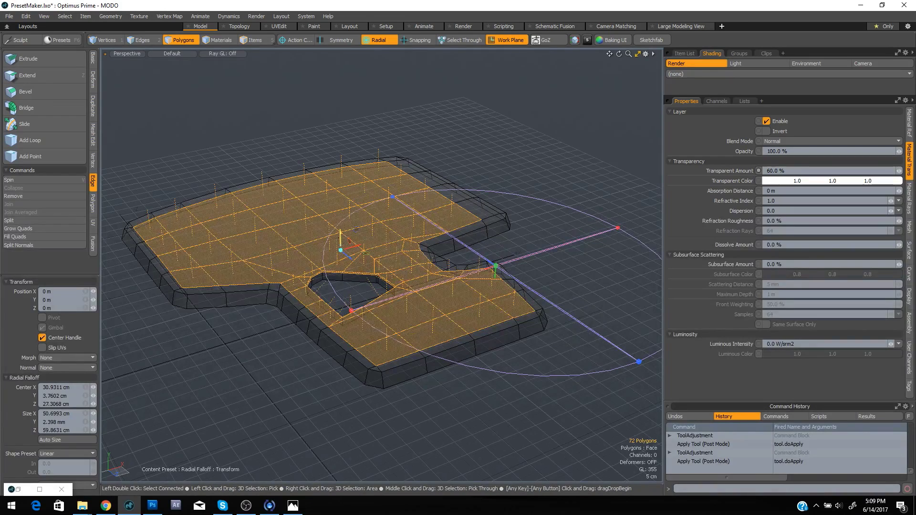
{"action": "key", "text": "ctrl+z"}
Switch the falloff to Cylinder, place it by the side notch and align it to the Y axis
{"action": "left_click", "coordinate": [373, 39]}
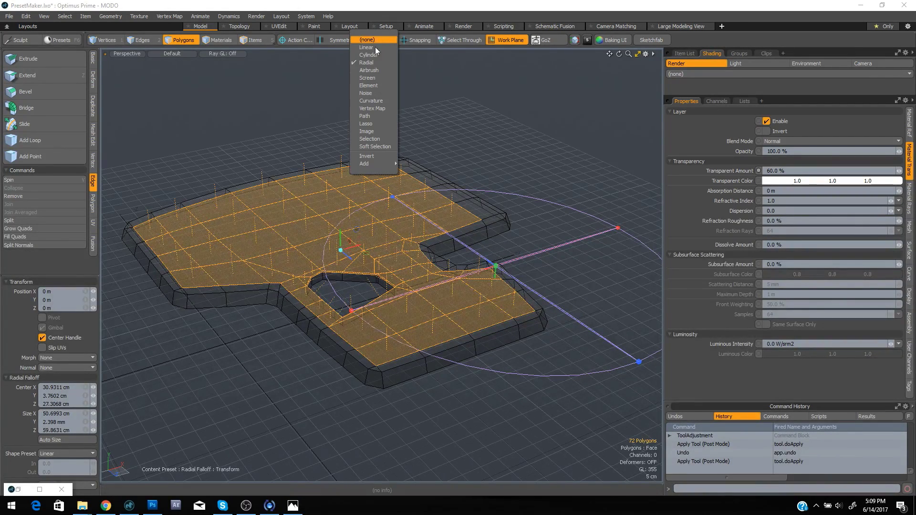
{"action": "left_click", "coordinate": [370, 55]}
{"action": "mouse_move", "coordinate": [478, 125]}
{"action": "left_mouse_down", "text": "alt"}
{"action": "mouse_move", "coordinate": [504, 117]}
{"action": "mouse_move", "coordinate": [518, 97]}
{"action": "mouse_move", "coordinate": [487, 121]}
{"action": "left_mouse_up", "text": "alt"}
{"action": "left_click_drag", "start_coordinate": [505, 159], "coordinate": [498, 258]}
{"action": "left_click", "coordinate": [70, 440]}
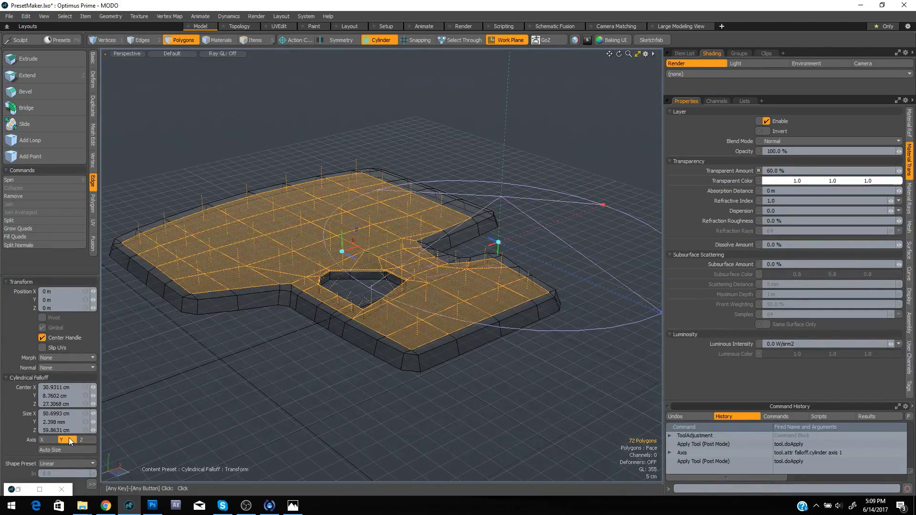
Centre the cylindrical falloff over the middle of the cover and set its shape preset to Ease-In
{"action": "mouse_move", "coordinate": [349, 249]}
{"action": "left_mouse_down", "text": "alt"}
{"action": "mouse_move", "coordinate": [385, 220]}
{"action": "mouse_move", "coordinate": [353, 252]}
{"action": "left_mouse_up", "text": "alt"}
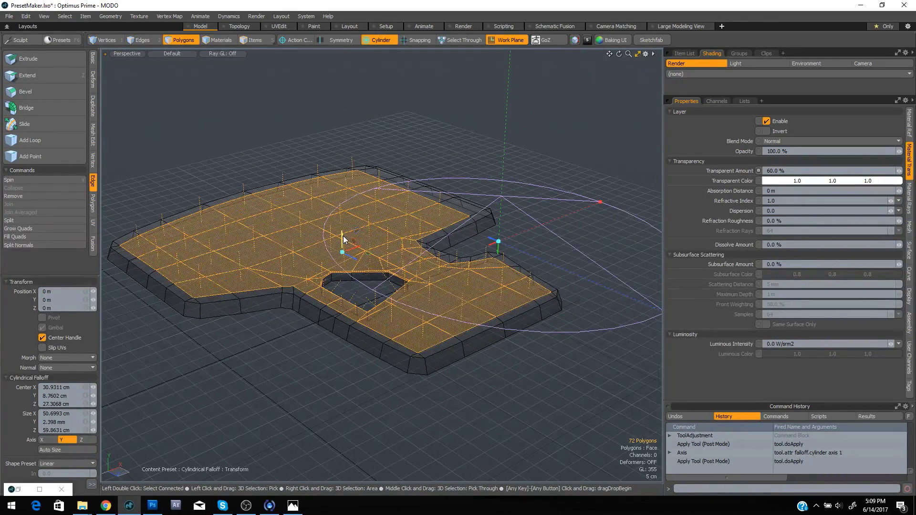
{"action": "left_click_drag", "start_coordinate": [403, 231], "coordinate": [353, 296], "text": "alt"}
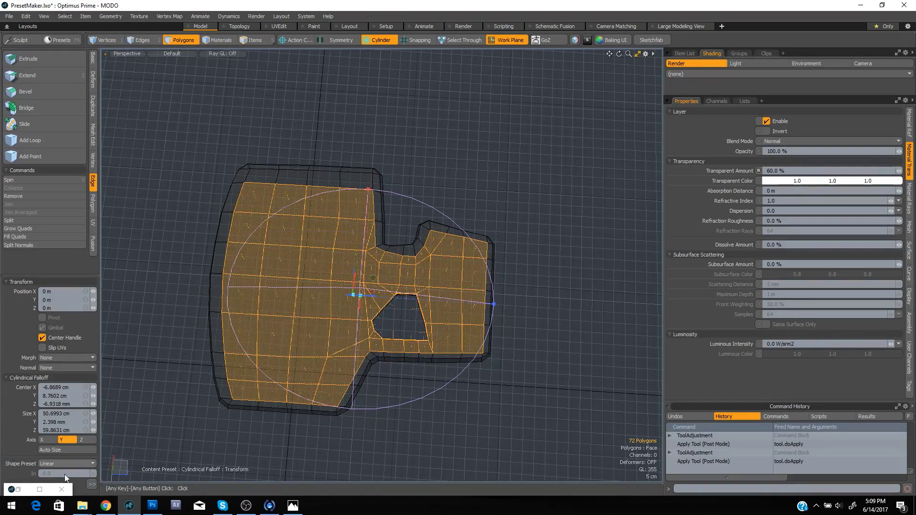
{"action": "left_click", "coordinate": [93, 464]}
{"action": "left_click", "coordinate": [100, 470]}
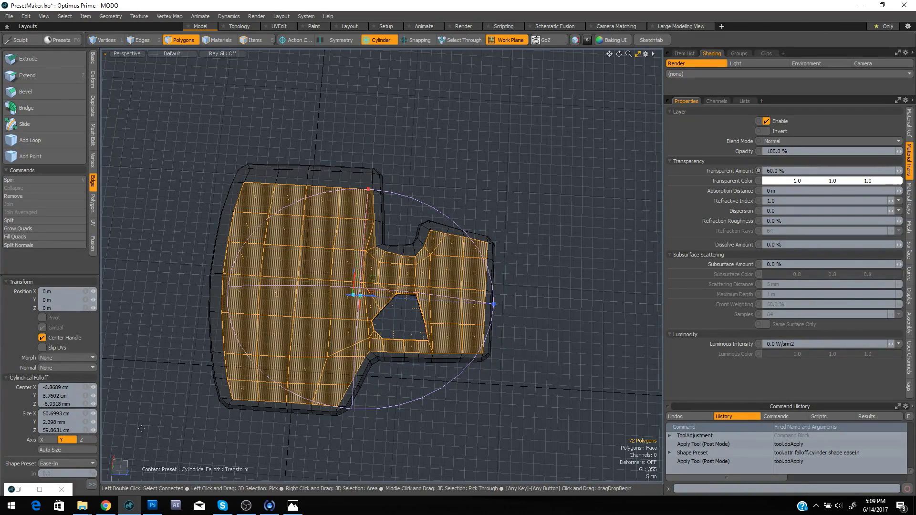
Try raising the selected top polygons along Y with the Ease-In cylindrical falloff
{"action": "left_click_drag", "start_coordinate": [329, 286], "coordinate": [378, 261], "text": "alt"}
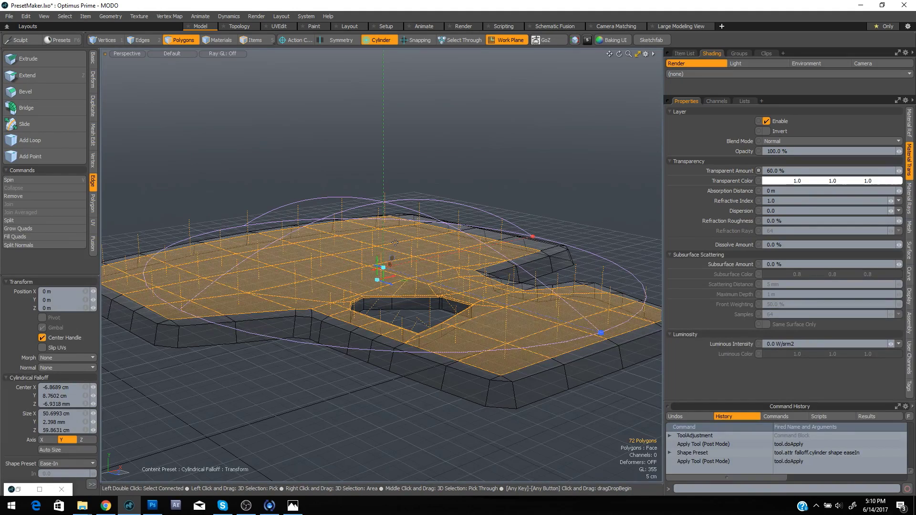
{"action": "left_click", "coordinate": [396, 243]}
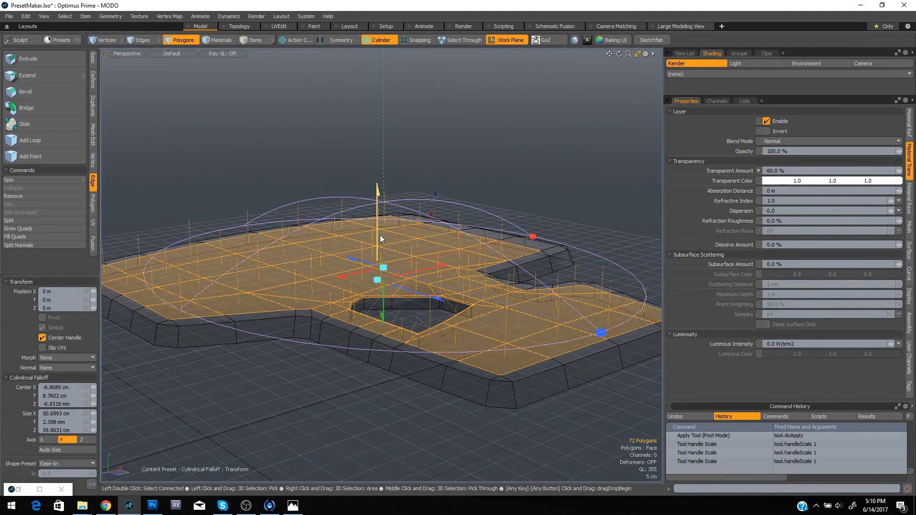
{"action": "left_click_drag", "start_coordinate": [377, 236], "coordinate": [319, 172]}
{"action": "scroll", "coordinate": [473, 232], "scroll_direction": "down", "scroll_amount": 3}
{"action": "key", "text": "ctrl+z"}
{"action": "key", "text": "space"}
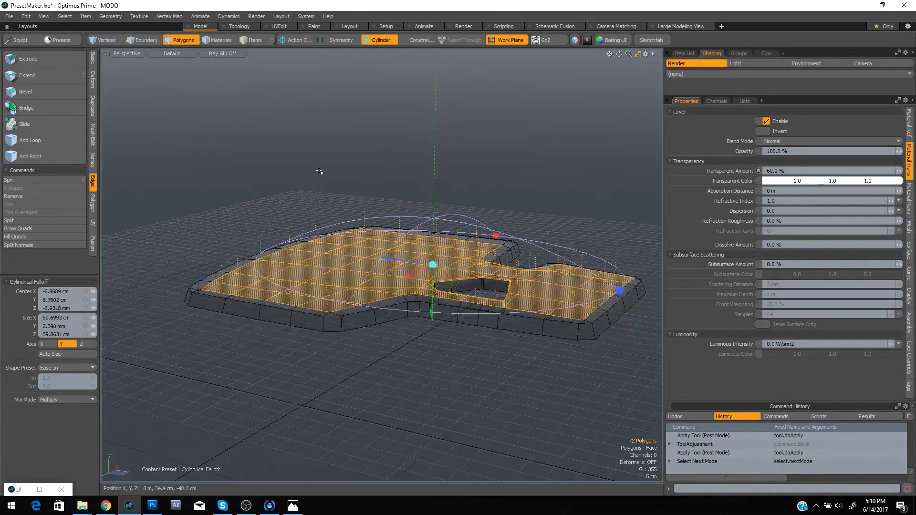
Undo the cylindrical falloff's placement and turn the falloff off
{"action": "key", "text": "ctrl+z"}
{"action": "key", "text": "ctrl+z"}
{"action": "key", "text": "w"}
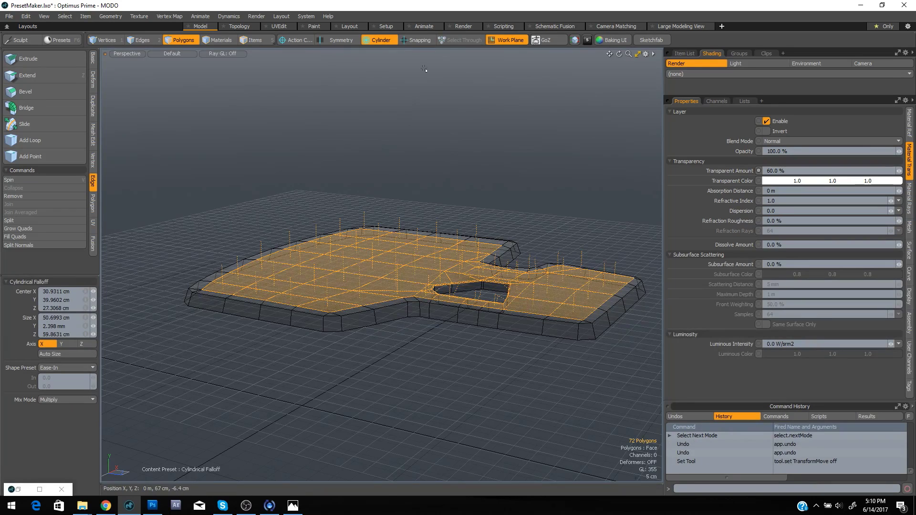
{"action": "left_click", "coordinate": [387, 40]}
Try raising the selected top polygons 8 mm along Y without a falloff
{"action": "key", "text": "w"}
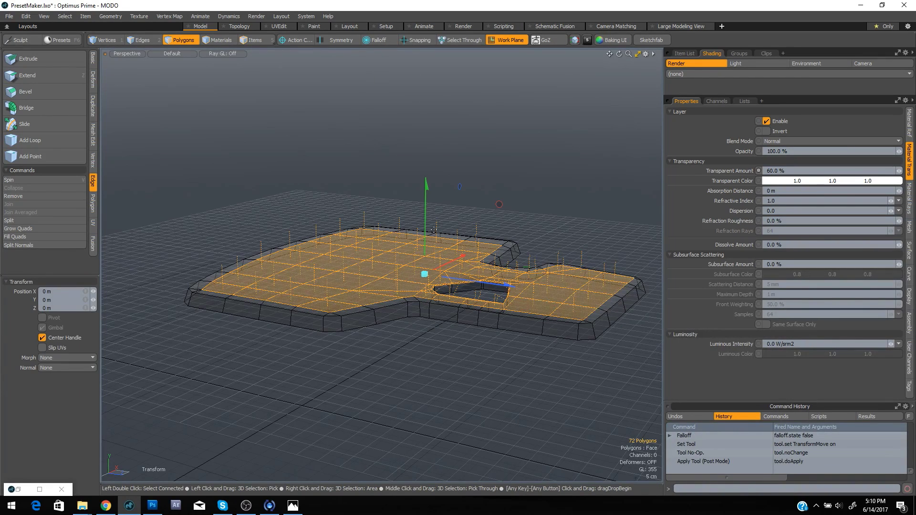
{"action": "left_click_drag", "start_coordinate": [426, 185], "coordinate": [426, 184]}
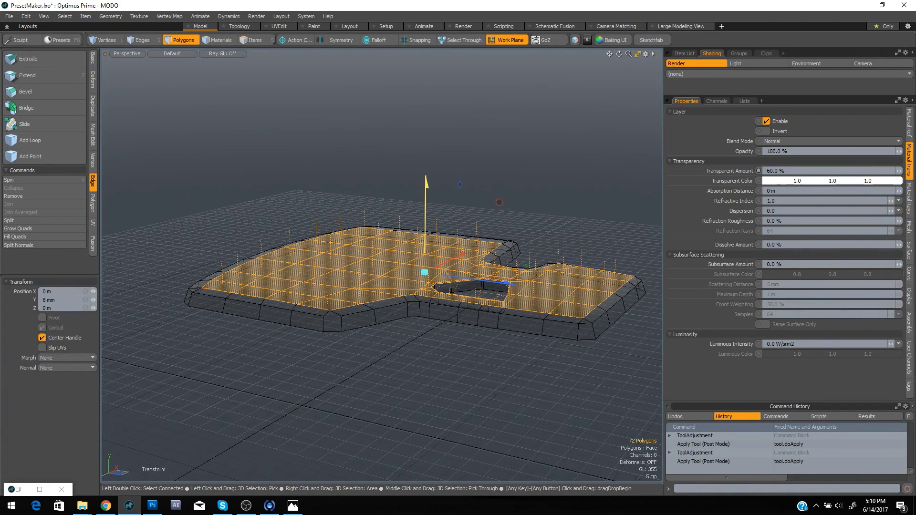
{"action": "left_click_drag", "start_coordinate": [549, 228], "coordinate": [457, 230], "text": "alt"}
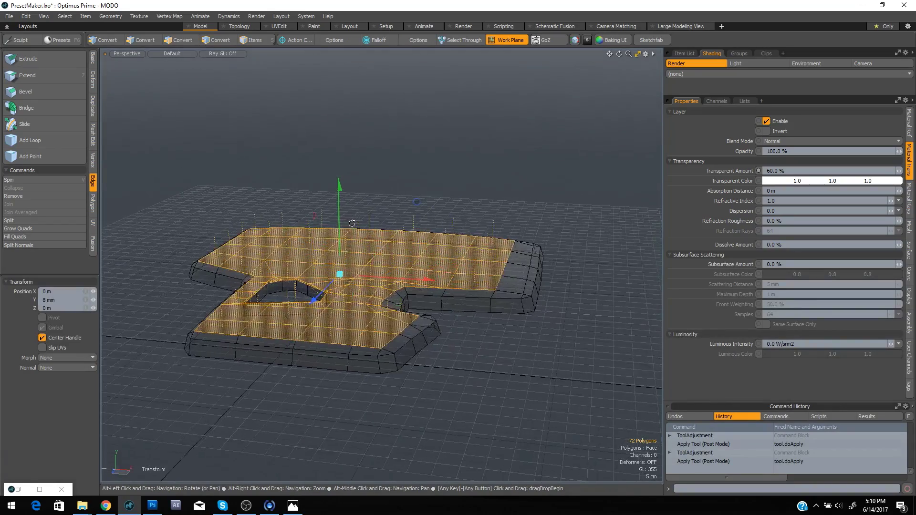
{"action": "key", "text": "ctrl+z"}
{"action": "key", "text": "space"}
Add the strip of polygons along the wide part's notch-side end to the selection and raise the selection 1 cm along Y
{"action": "left_click_drag", "start_coordinate": [513, 287], "coordinate": [521, 258], "text": "shift"}
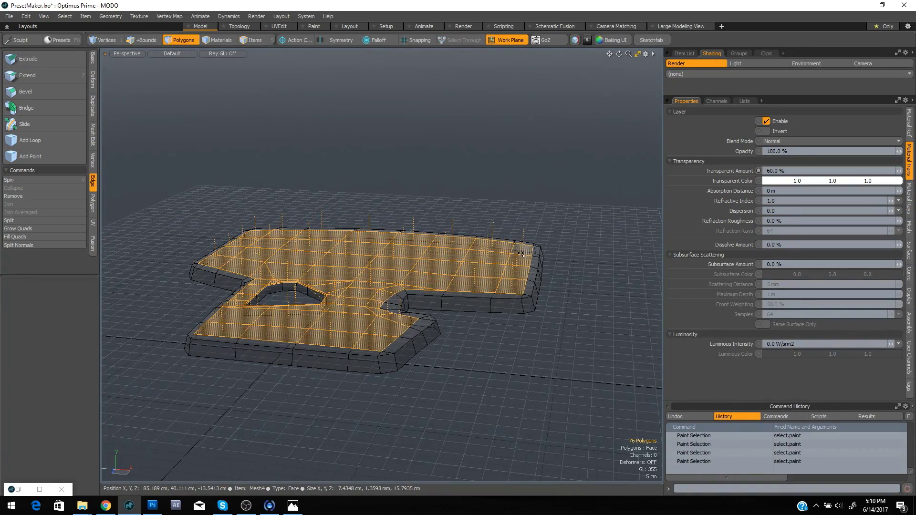
{"action": "key", "text": "w"}
{"action": "left_click_drag", "start_coordinate": [459, 230], "coordinate": [410, 229], "text": "alt"}
{"action": "left_click_drag", "start_coordinate": [343, 187], "coordinate": [405, 236]}
Return to the Camera view over the reference photo, clear the selection and convert the cover to Subdiv form
{"action": "left_click_drag", "start_coordinate": [406, 236], "coordinate": [481, 241], "text": "ctrl+alt"}
{"action": "key", "text": "ctrl+space"}
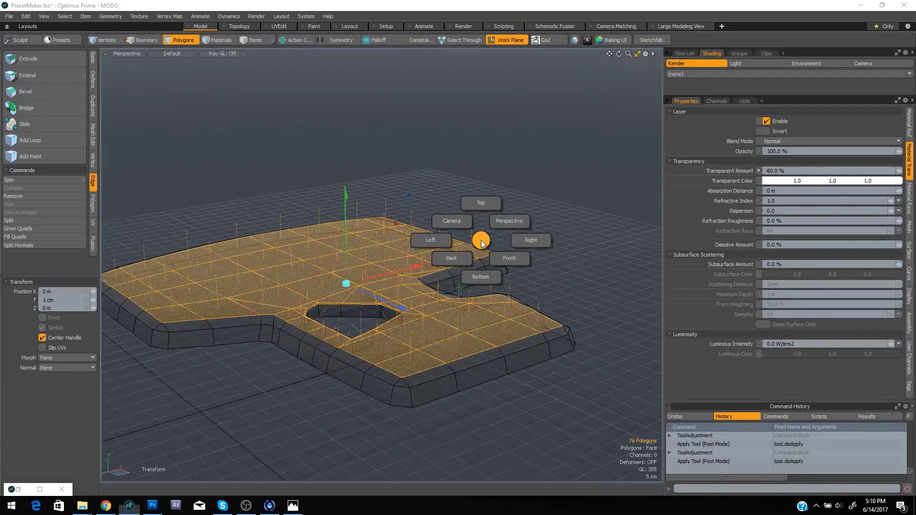
{"action": "left_click", "coordinate": [452, 223]}
{"action": "key", "text": "space"}
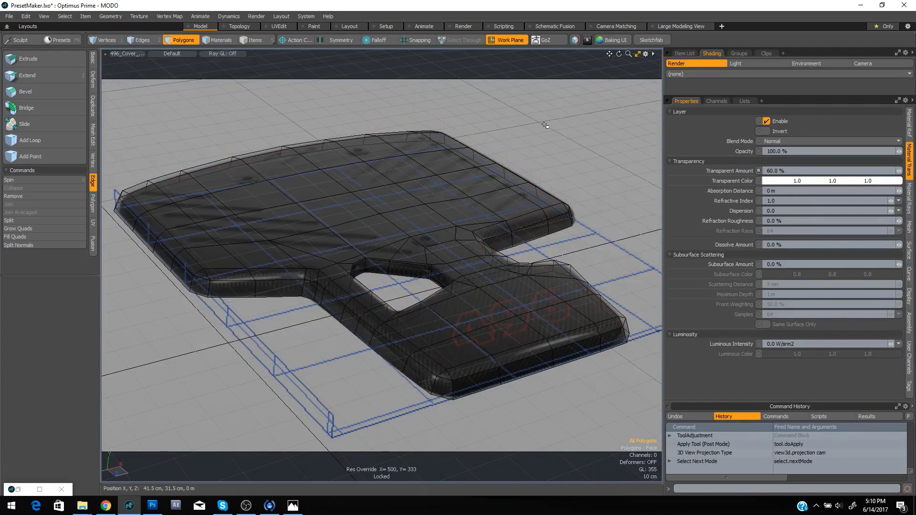
{"action": "left_click", "coordinate": [545, 125]}
{"action": "key", "text": "Tab"}
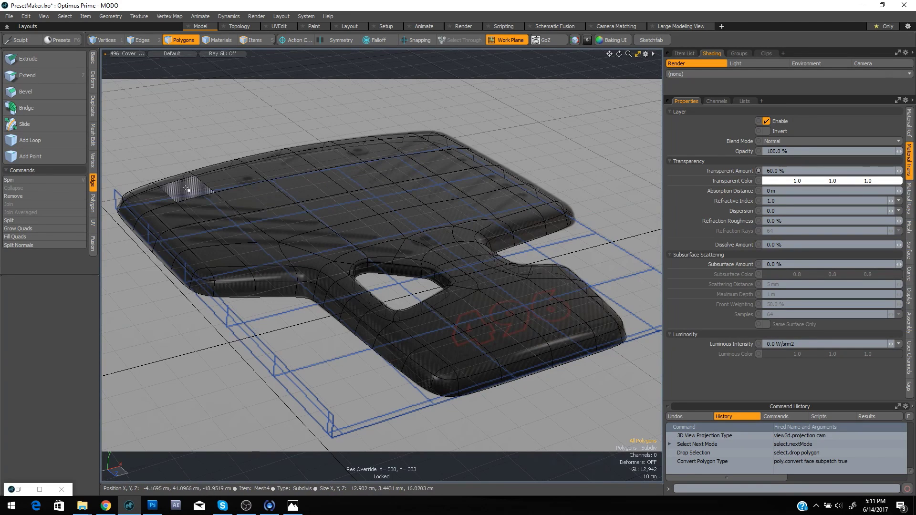
Select all connected polygons of the cover and clear that selection again
{"action": "left_click", "coordinate": [307, 199]}
{"action": "double_click", "coordinate": [307, 199]}
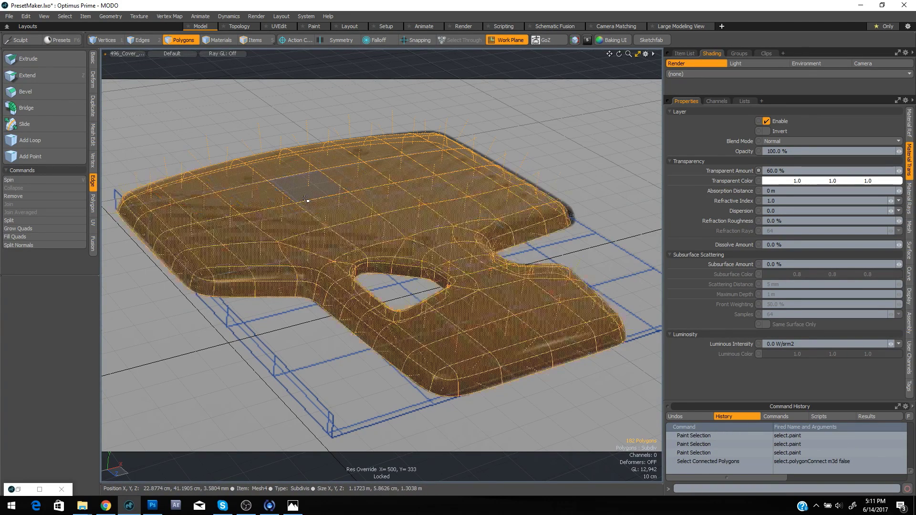
{"action": "left_click", "coordinate": [225, 158]}
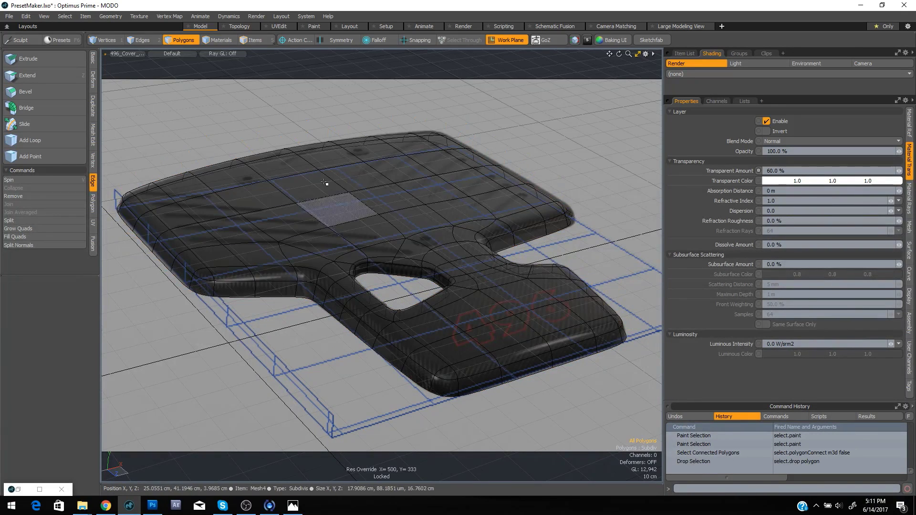